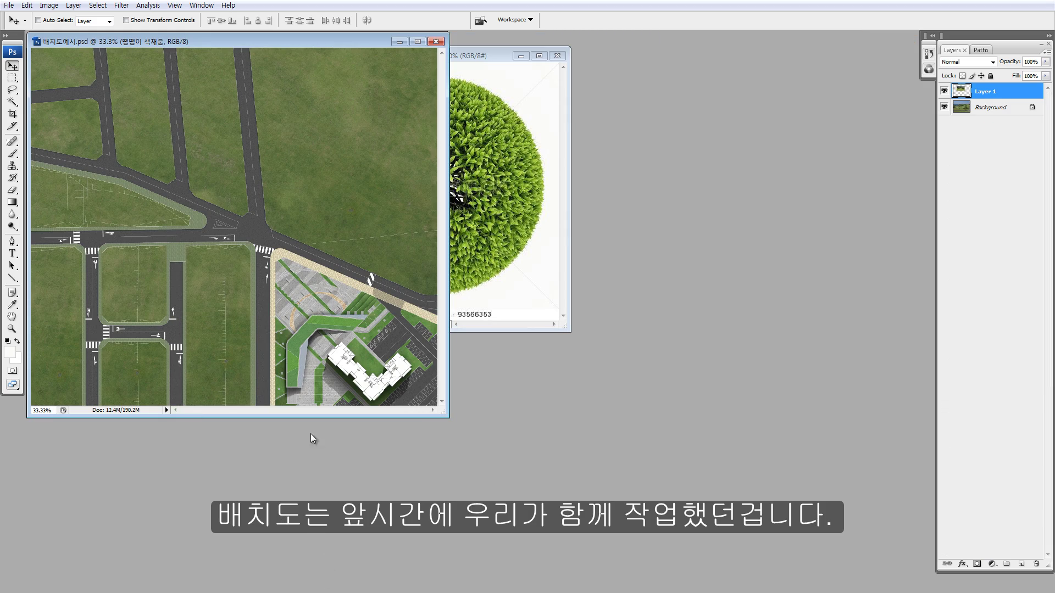
Step: Bring the golf course photo forward at 200% and check the "tree top view" image search in the web browser
drag(611, 117, 359, 144)
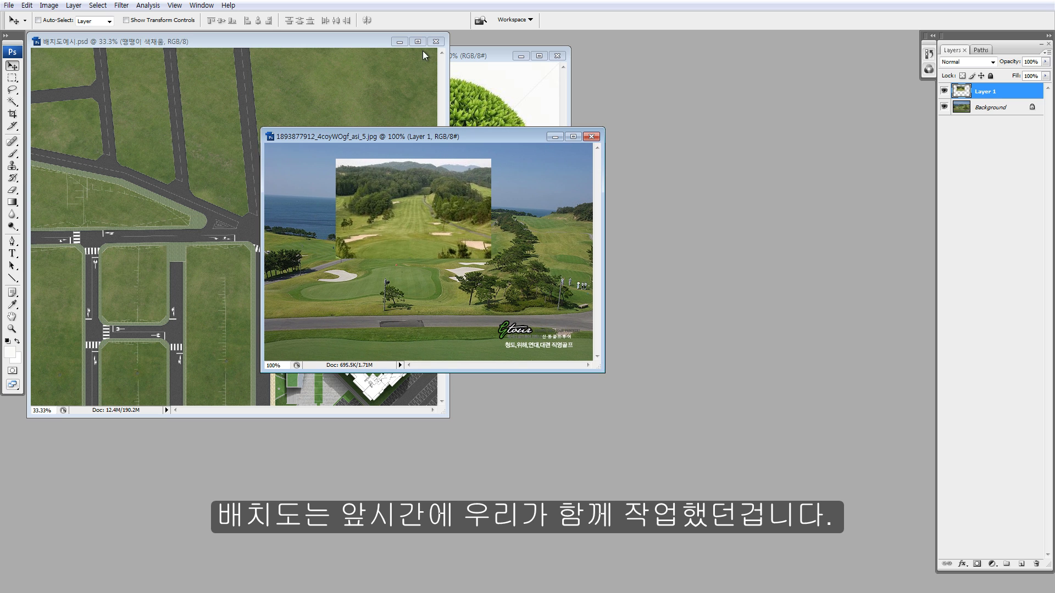
key(ctrl+plus)
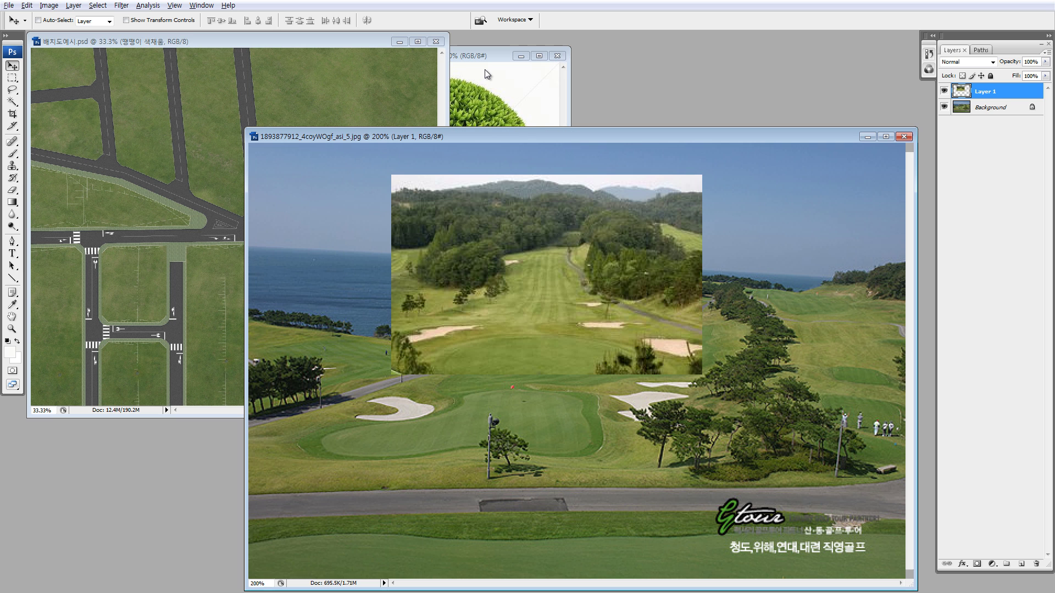
key(alt+Tab)
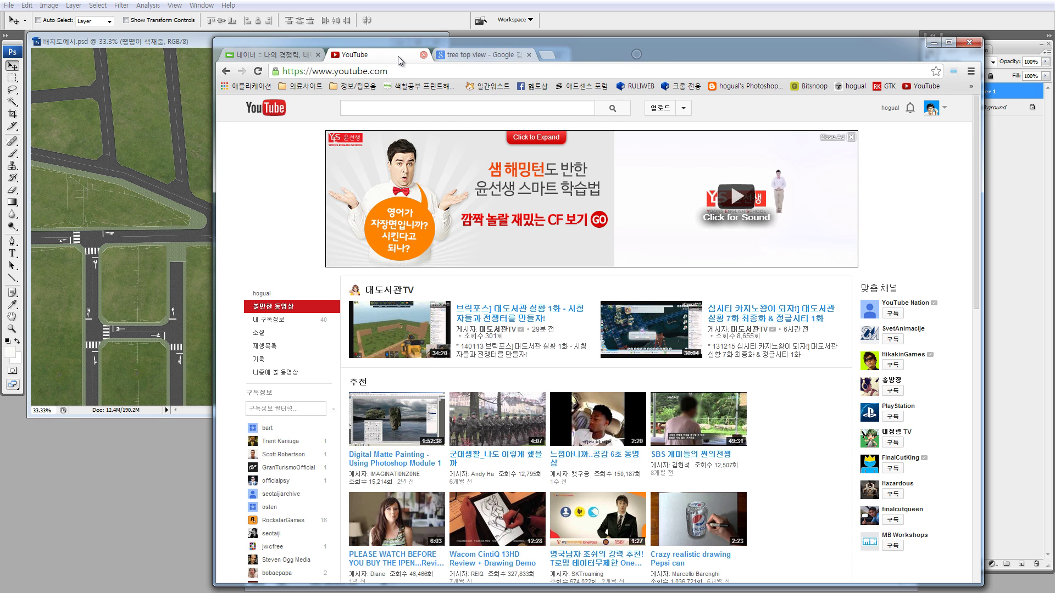
click(634, 55)
click(473, 55)
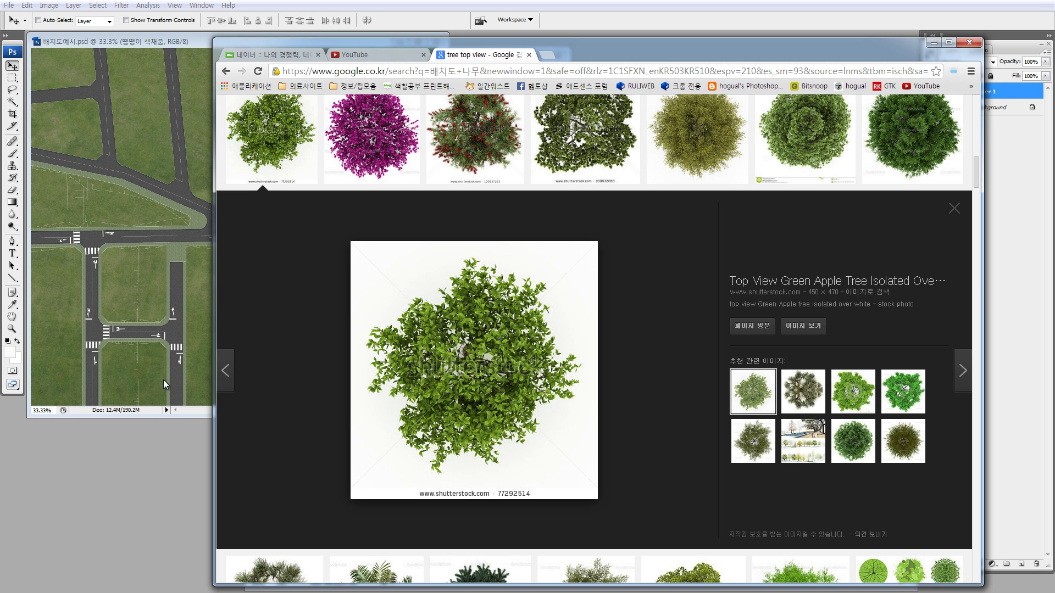
click(173, 429)
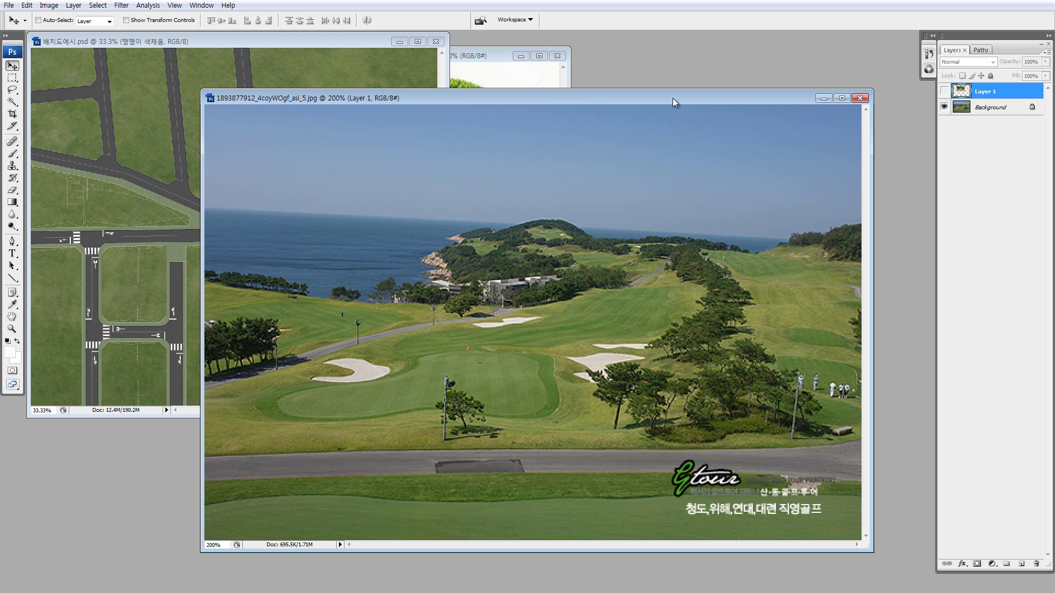
Step: Hide the golf course photo's Background, show only Layer 1, and move that picture lower on the canvas
drag(673, 98, 640, 69)
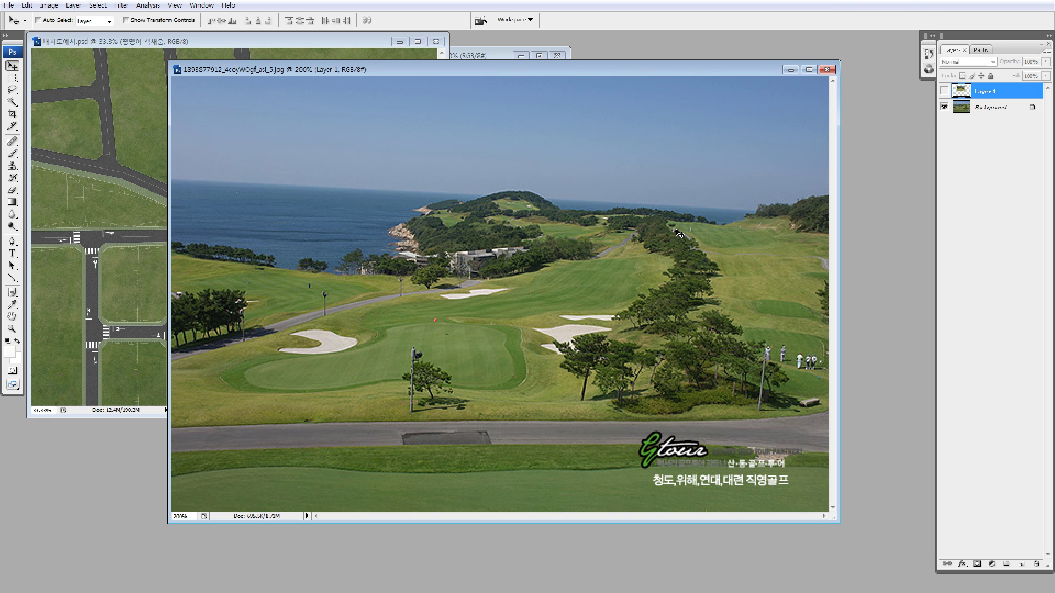
click(944, 107)
click(944, 91)
drag(561, 208, 568, 311)
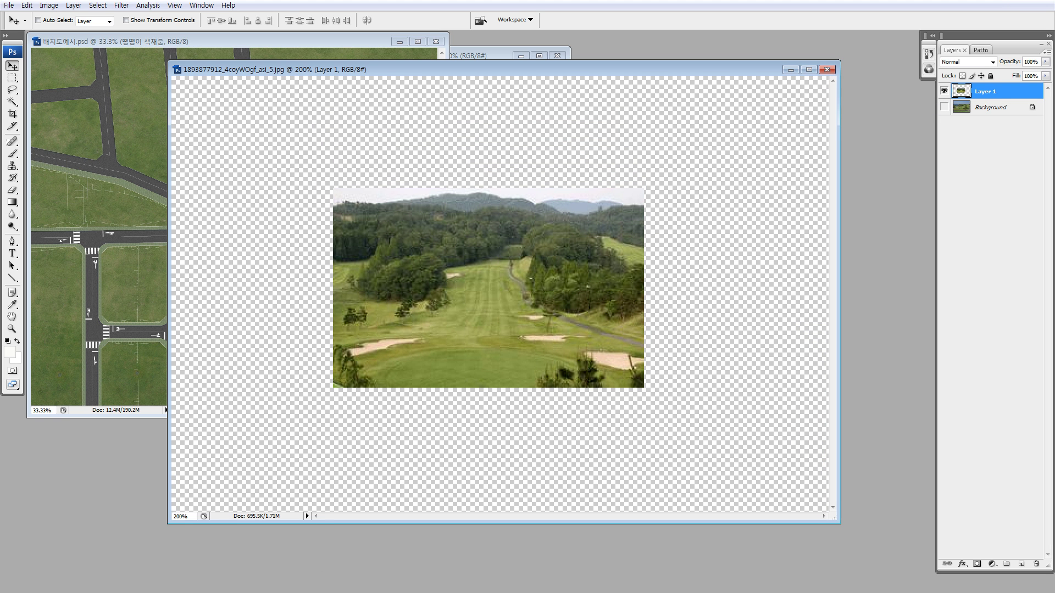
Step: Copy the round green tree with its shadow from 배치도나무.psd onto the upper-right lawn of 배치도예시.psd
click(331, 592)
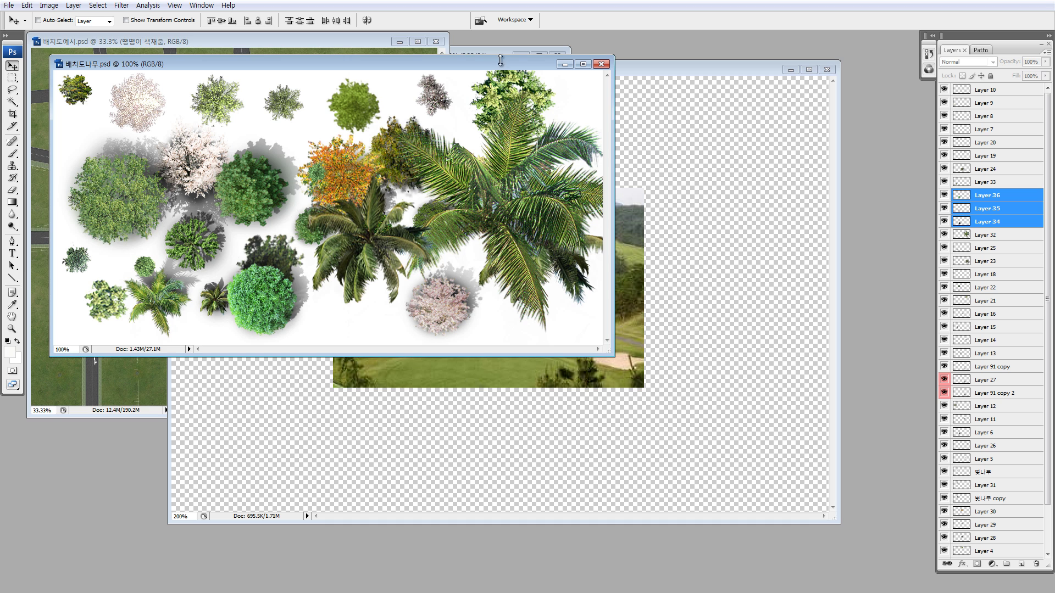
drag(500, 60, 537, 199)
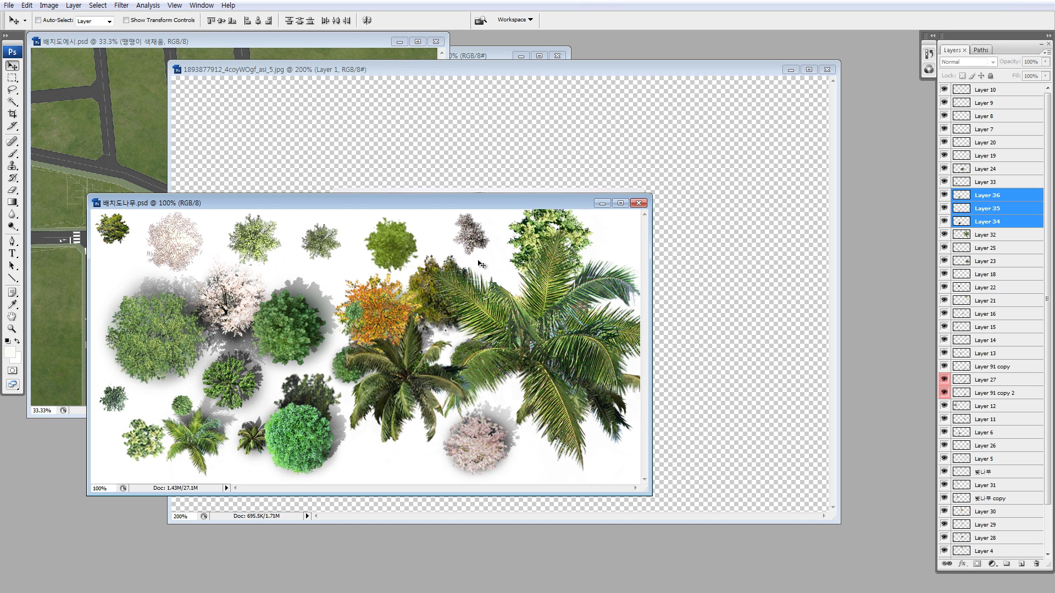
ctrl+click(313, 310)
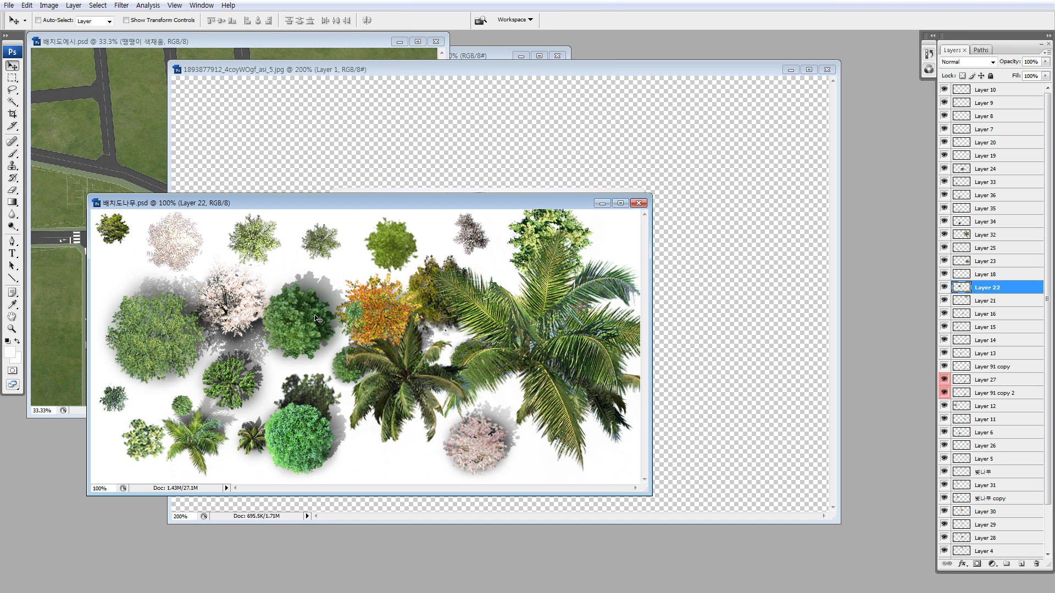
drag(314, 317, 199, 214)
drag(149, 139, 324, 168)
Step: Scale down the tree placed on the upper-right lawn of the site plan
key(ctrl+space)
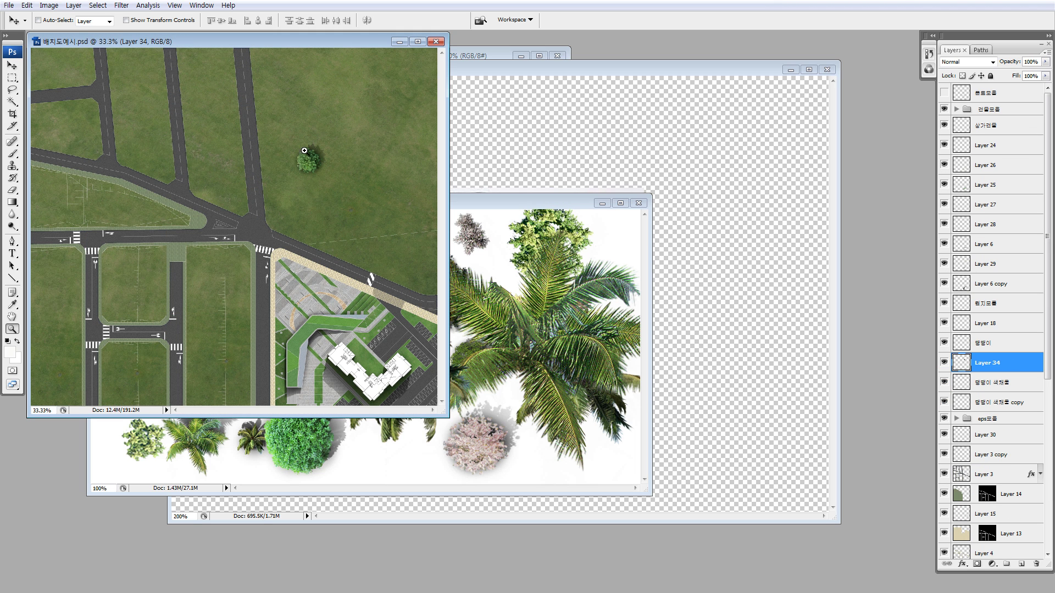
drag(268, 113, 367, 265)
key(ctrl+t)
drag(498, 162, 478, 181)
key(Return)
Step: Duplicate the tree repeatedly within Layer 34 to form two clusters on the upper-right lawn, transforming a copy along the way
key(m)
drag(516, 268, 552, 226)
key(ctrl+a)
drag(552, 226, 589, 320)
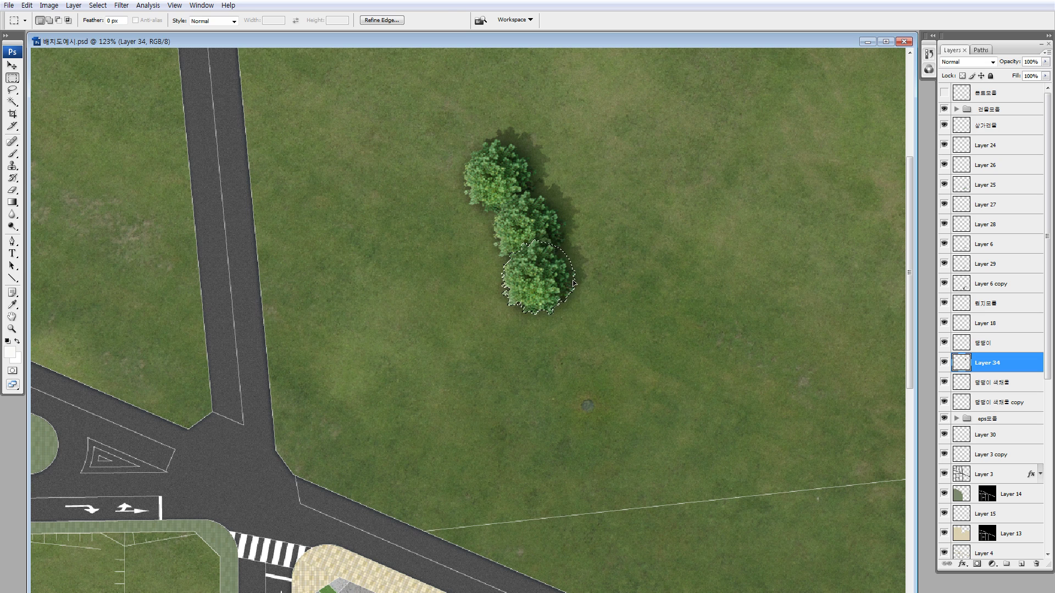
key(ctrl+t)
drag(593, 224, 857, 329)
key(Return)
key(ctrl+minus)
key(ctrl+minus)
key(ctrl+minus)
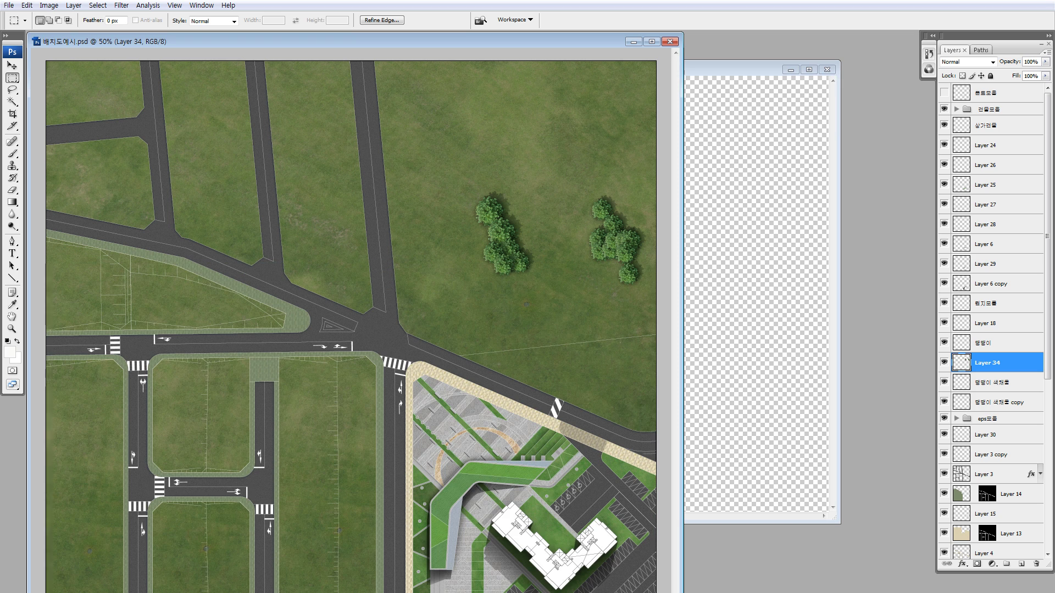
Step: Delete the tree layer and the layer beneath it, and restore the site plan to its originally opened history state
key(Delete)
key(Delete)
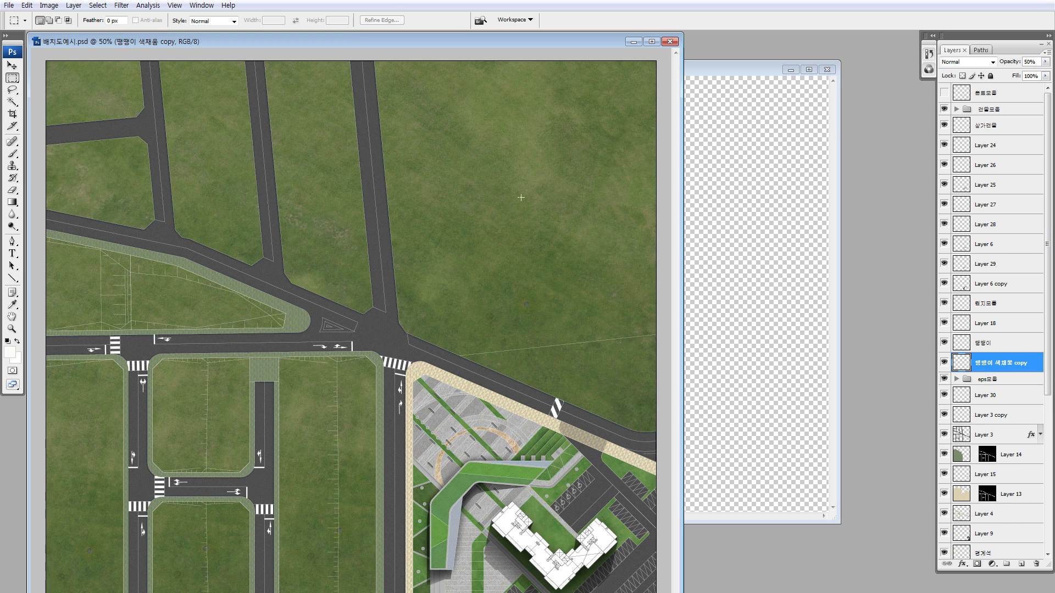
click(928, 54)
click(866, 76)
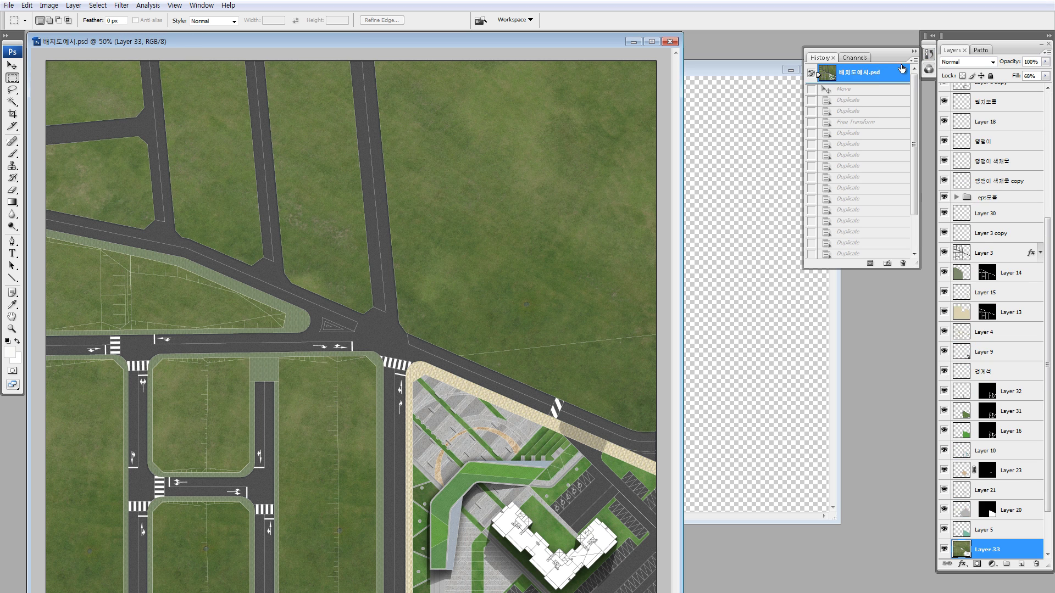
click(929, 54)
Step: Show both layers of the golf course photo and close the file without saving
click(712, 71)
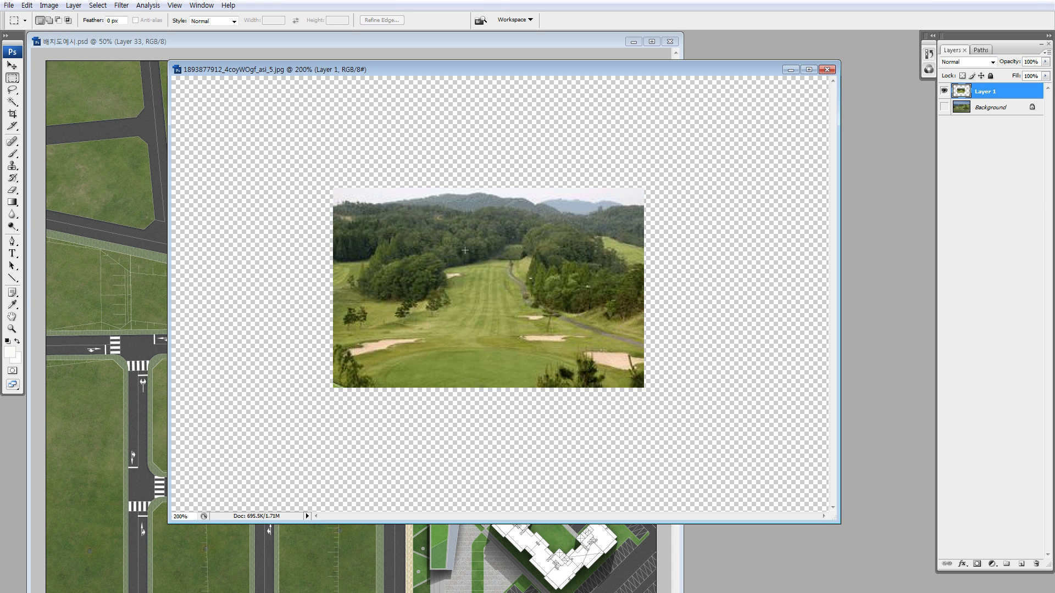
click(944, 91)
click(944, 108)
click(944, 92)
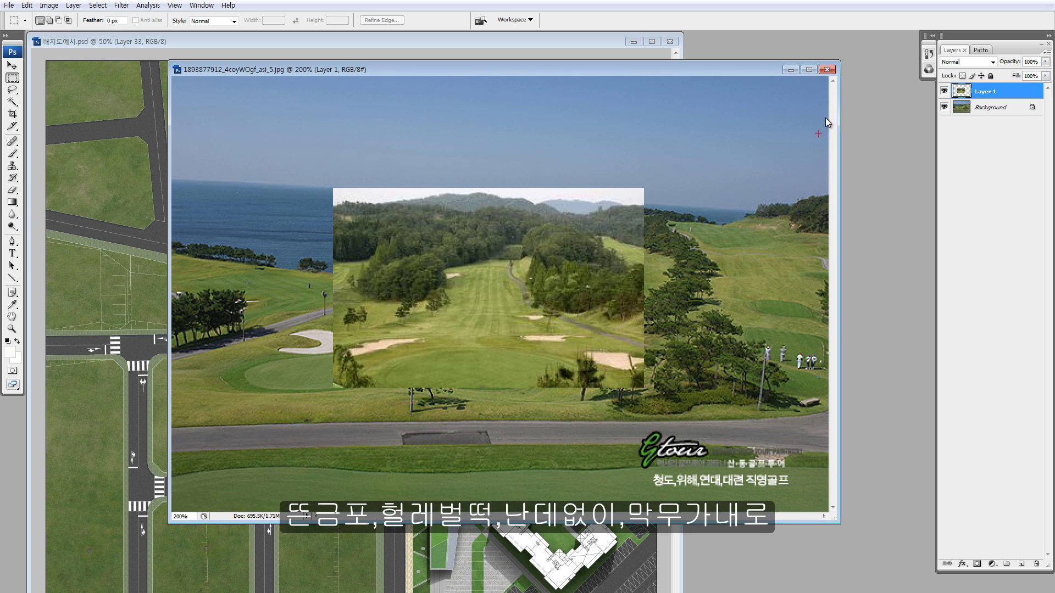
click(827, 70)
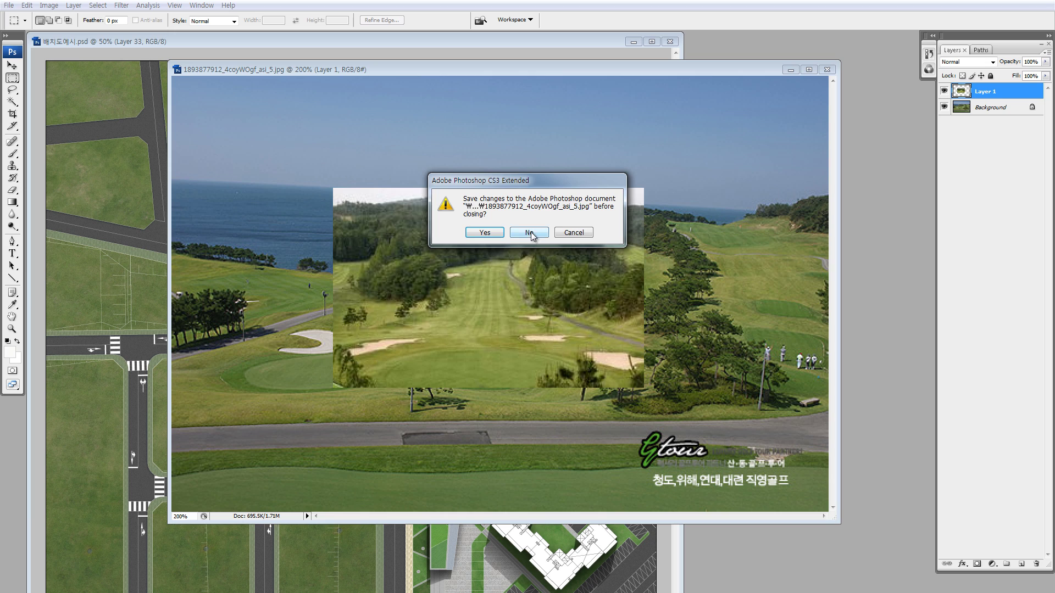
click(530, 233)
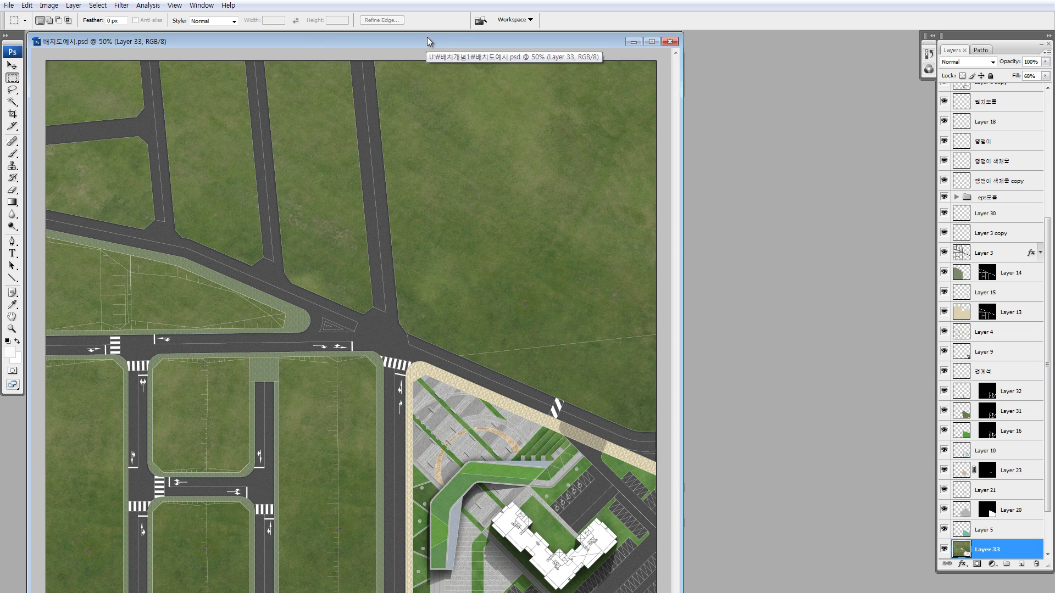
Step: Reposition the site plan window, reduce its view to 33.3%, and enlarge the window around the whole drawing
drag(427, 37, 531, 28)
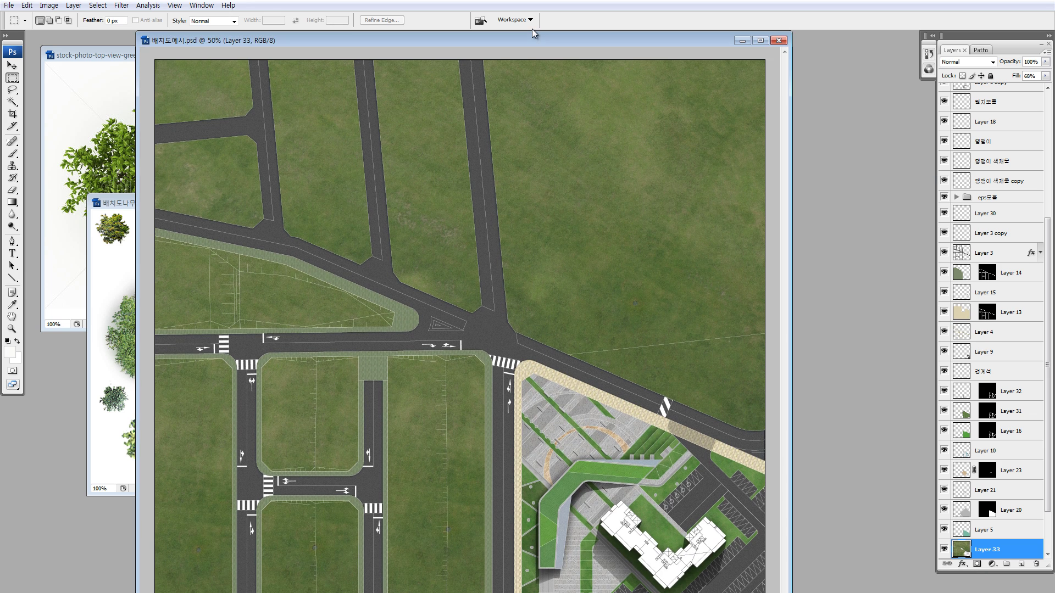
key(ctrl+minus)
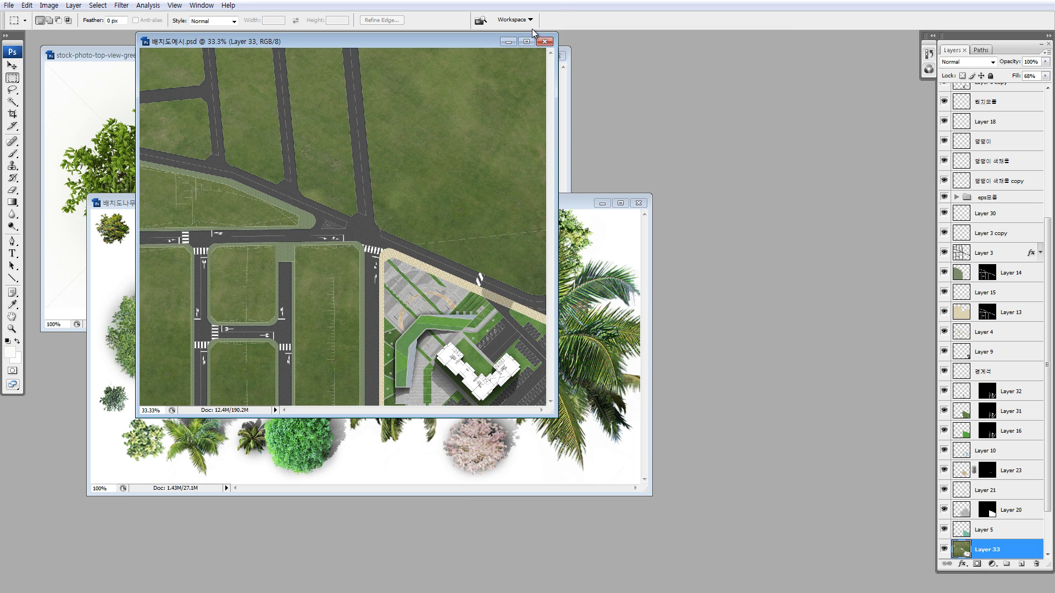
key(v)
drag(493, 40, 483, 56)
drag(547, 434, 596, 477)
Step: Outline two irregular planting areas on the upper-right lawn using the Lasso with an 8 px feather
key(l)
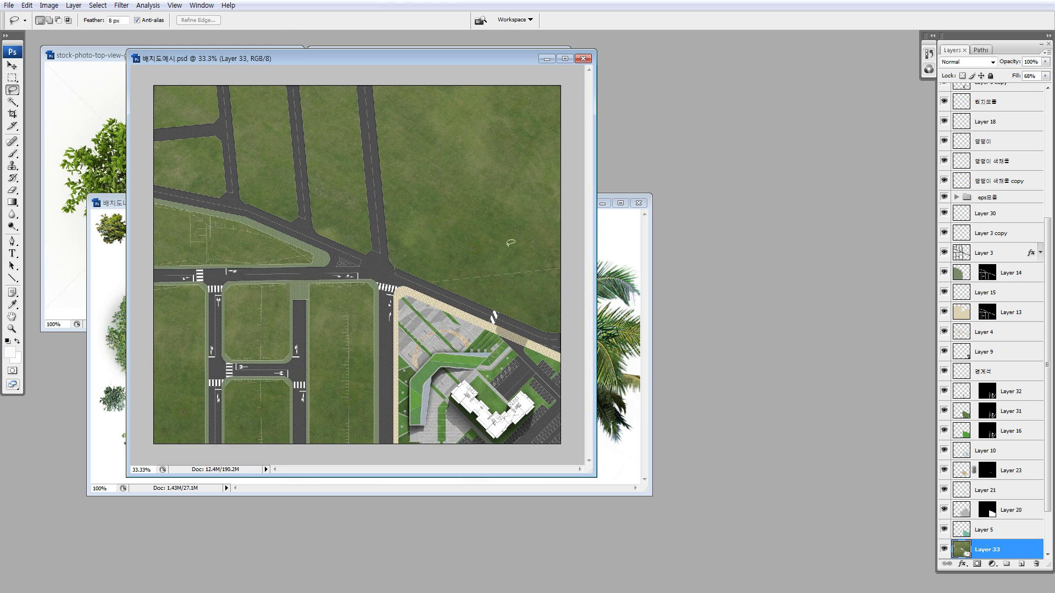
mouse_move(431, 170)
mouse_down()
mouse_move(434, 214)
mouse_move(434, 164)
mouse_up()
mouse_move(511, 132)
mouse_down()
mouse_move(547, 272)
mouse_move(512, 133)
mouse_up()
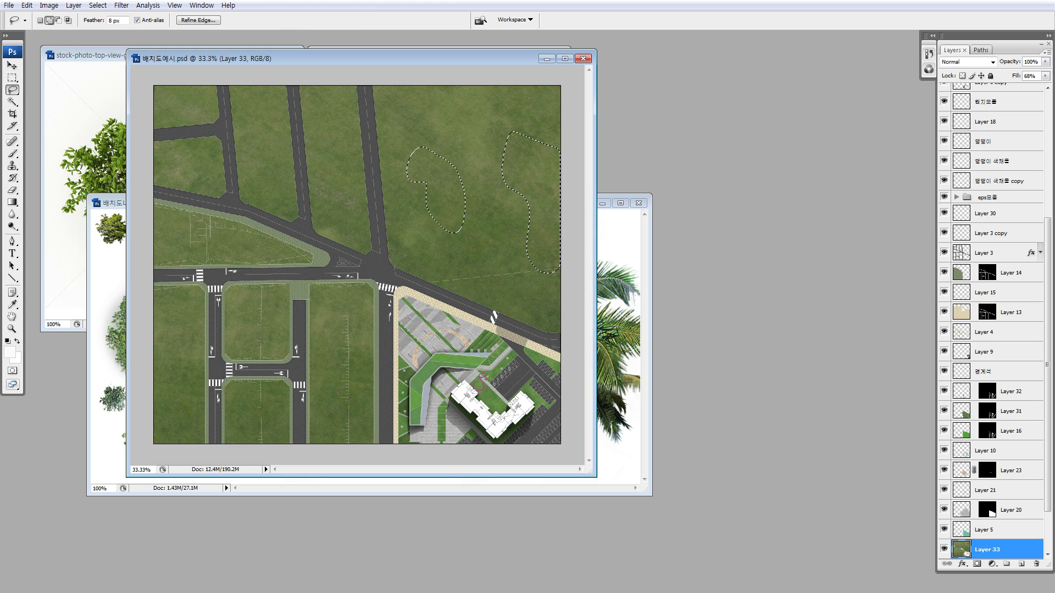
Step: Add freehand selections on the grass around the white building and parking lot using the 8 px feathered Lasso
drag(480, 380, 479, 381)
key(z)
drag(393, 282, 542, 415)
key(l)
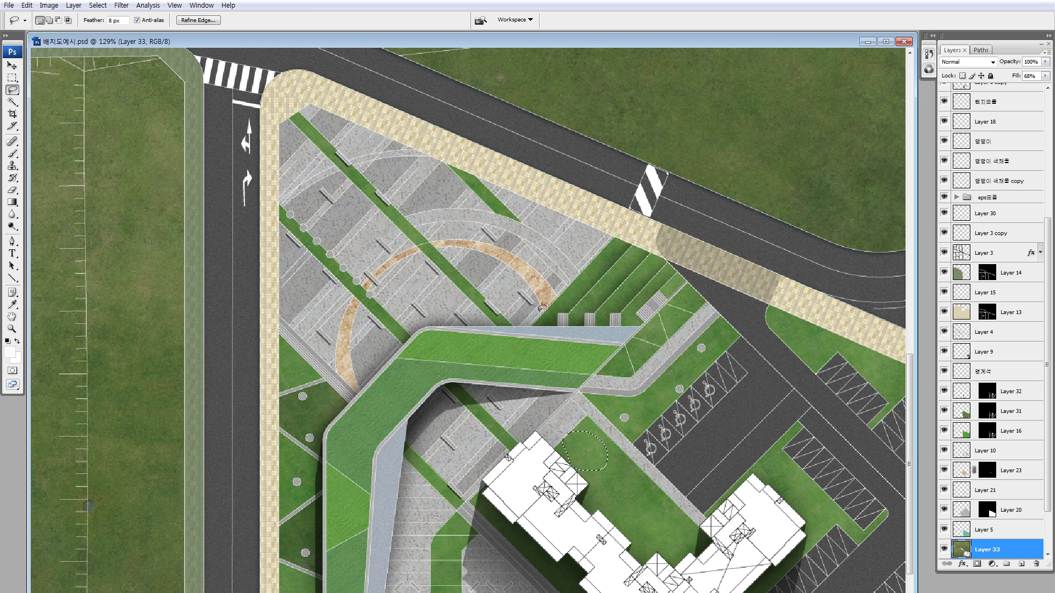
mouse_move(780, 316)
mouse_down()
mouse_move(857, 319)
mouse_move(780, 329)
mouse_up()
drag(586, 472, 595, 486)
mouse_move(771, 470)
mouse_down()
mouse_move(826, 496)
mouse_move(775, 465)
mouse_up()
drag(637, 399, 635, 397)
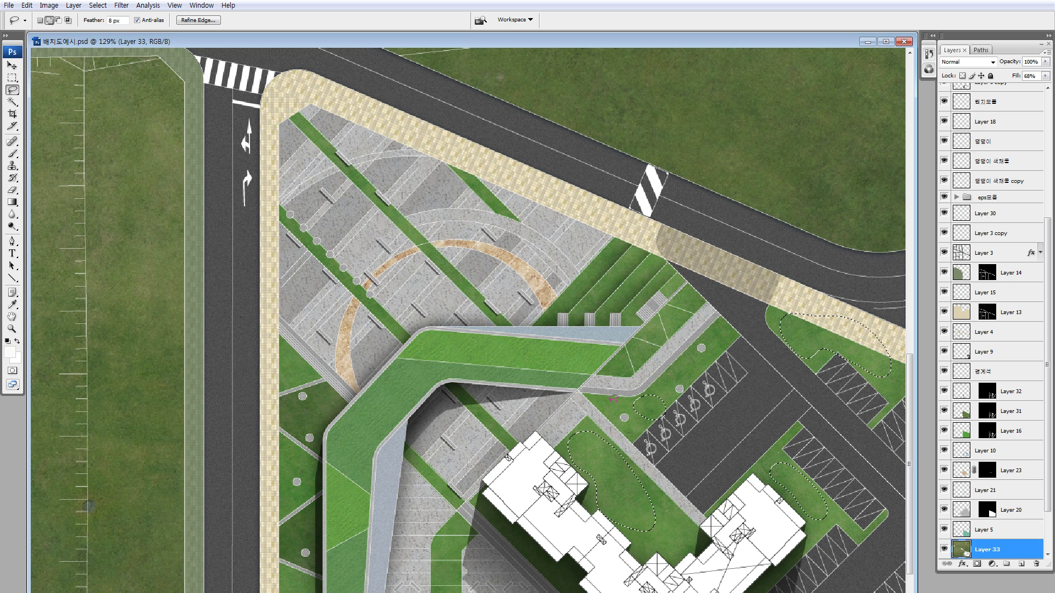
Step: Set the Lasso feather to 0 px
key(Return)
text(0)
key(Return)
Step: Outline further planting areas around the green-roofed building with the unfeathered Lasso and clear the whole selection
drag(689, 360, 688, 357)
drag(715, 332, 716, 332)
drag(691, 298, 673, 310)
drag(467, 501, 446, 521)
drag(356, 439, 360, 434)
drag(390, 396, 410, 388)
key(ctrl+d)
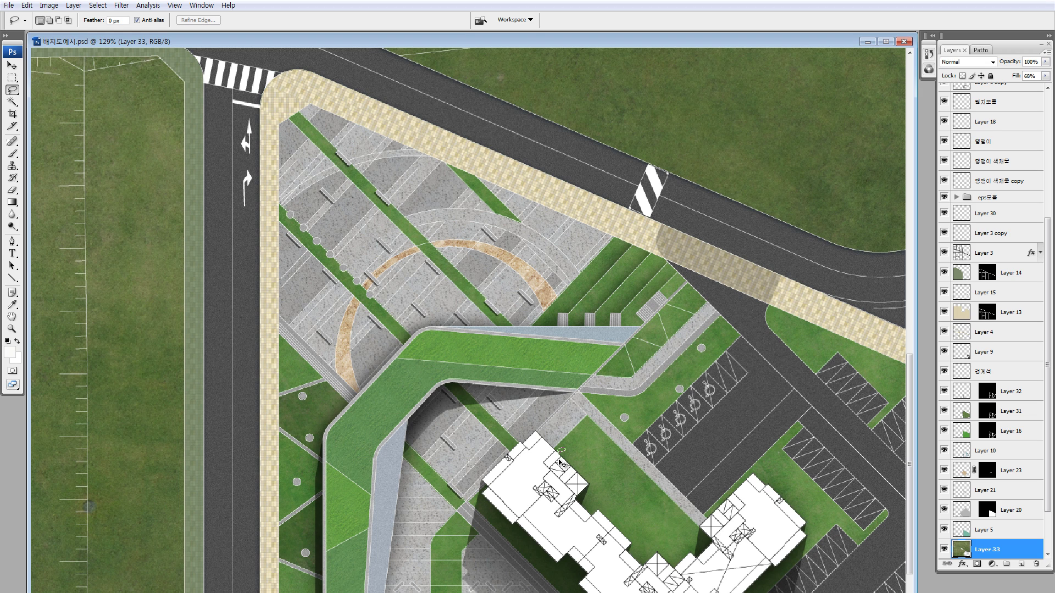
Step: Fit the site plan view at 50%, resize its window, and bring the two stock tree photos to the front
key(ctrl+0)
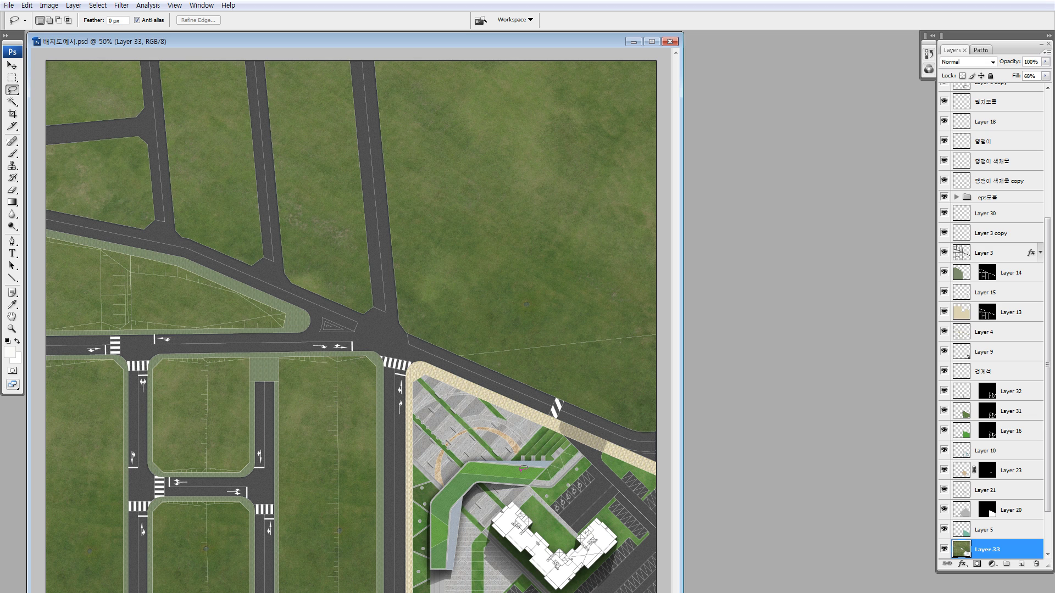
drag(689, 583, 692, 577)
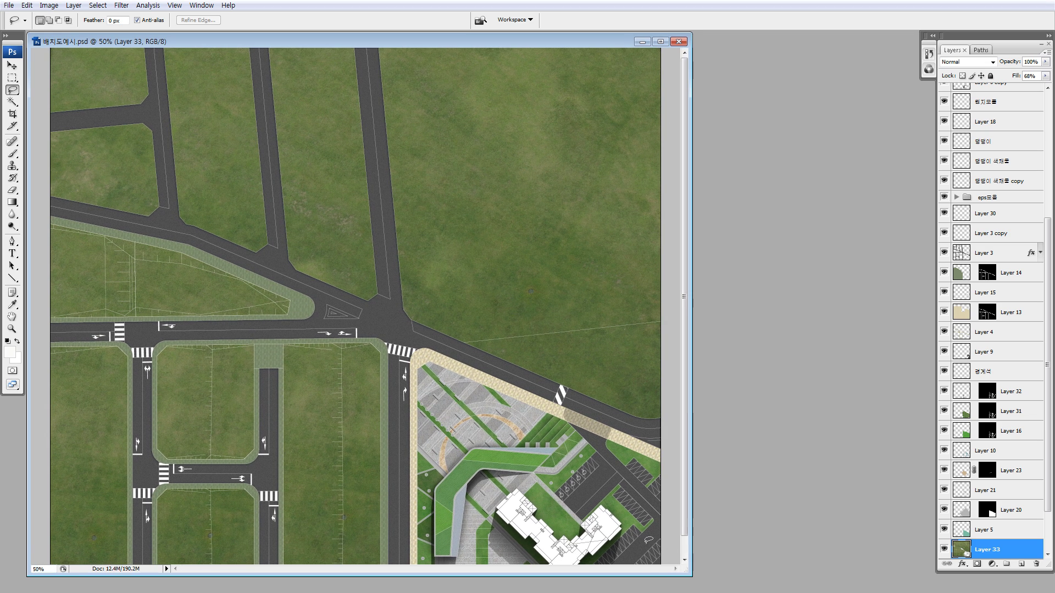
key(ctrl+Tab)
key(ctrl+Tab)
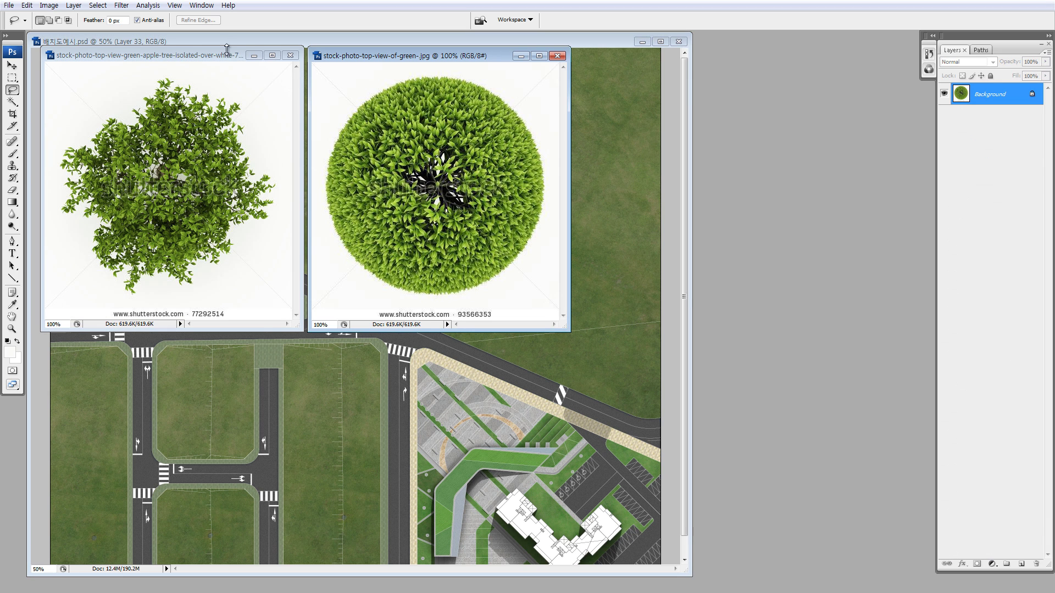
mouse_move(226, 49)
mouse_down()
mouse_move(226, 82)
mouse_move(226, 46)
mouse_up()
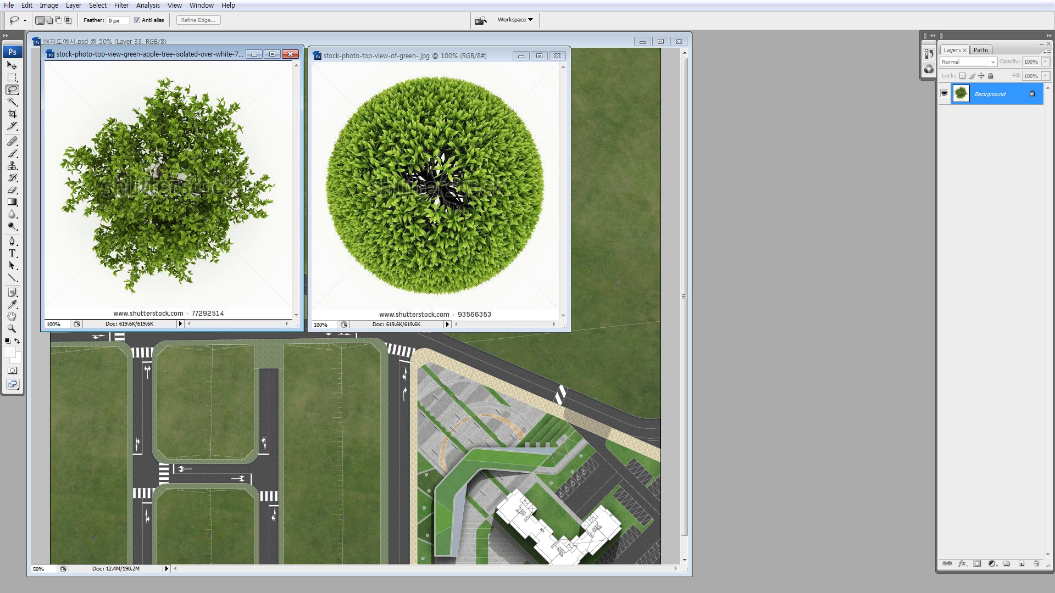
Step: Switch to the web browser, browse the top-view tree images, and highlight the search term "tree top view"
key(alt+Tab)
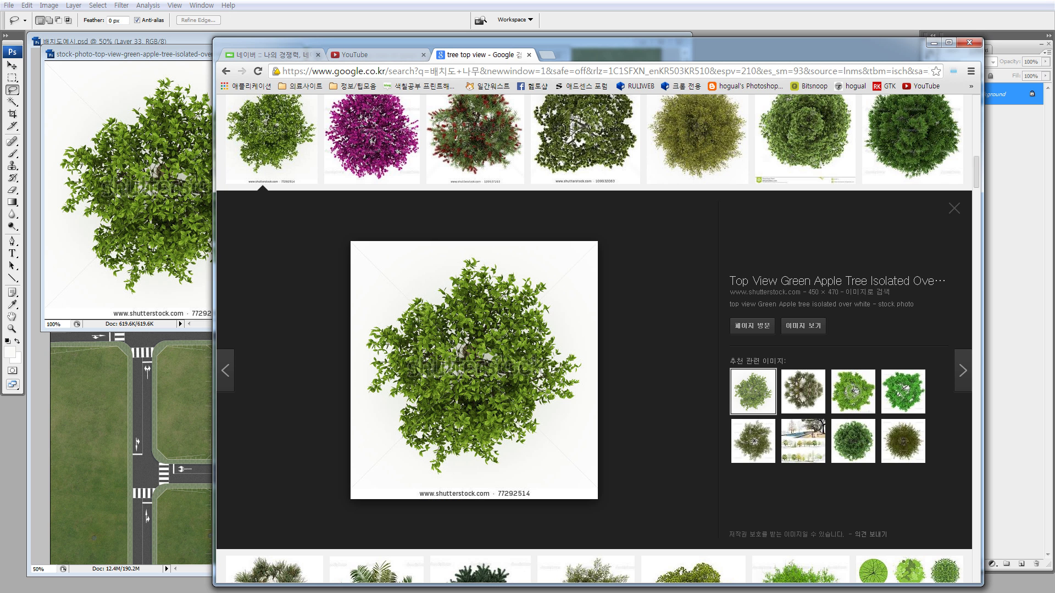
key(alt+Tab)
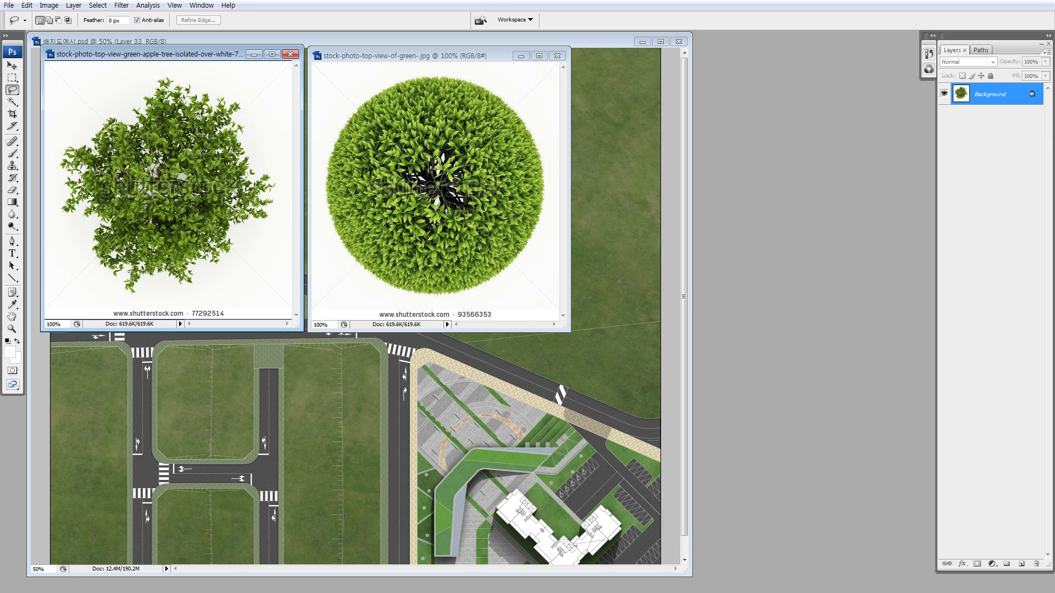
key(alt+Tab)
scroll(504, 296, up, 5)
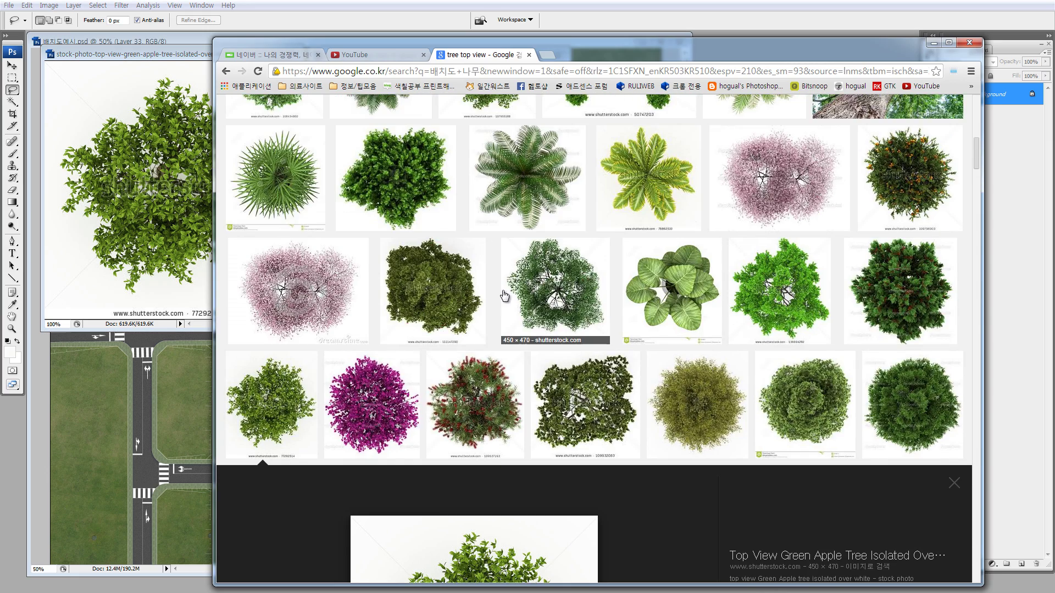
scroll(505, 297, up, 6)
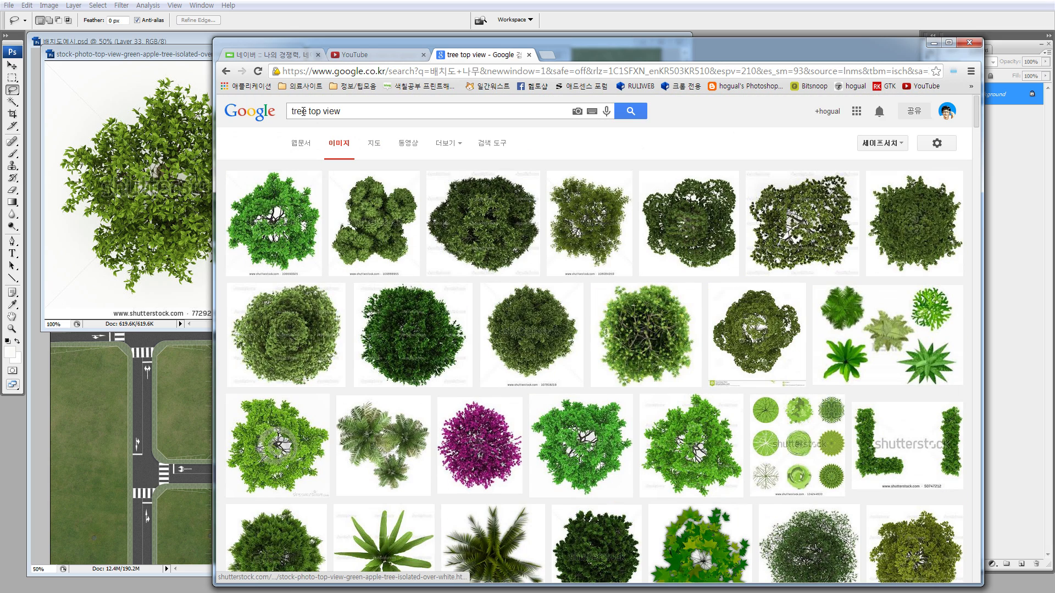
drag(344, 112, 289, 116)
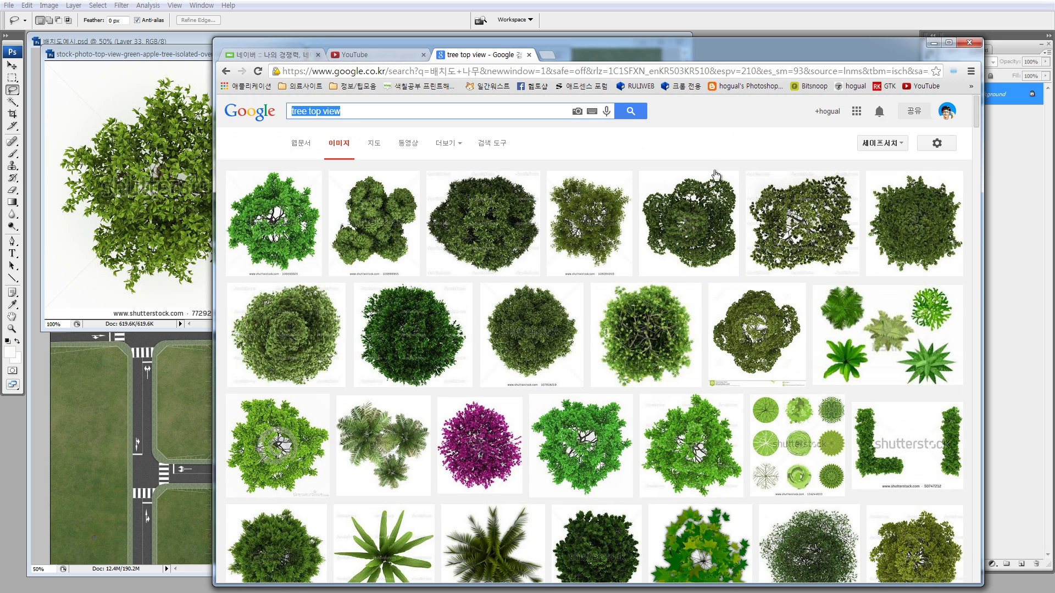
Step: Look through more top-view tree images in the search results and switch back to Photoshop
scroll(683, 279, down, 7)
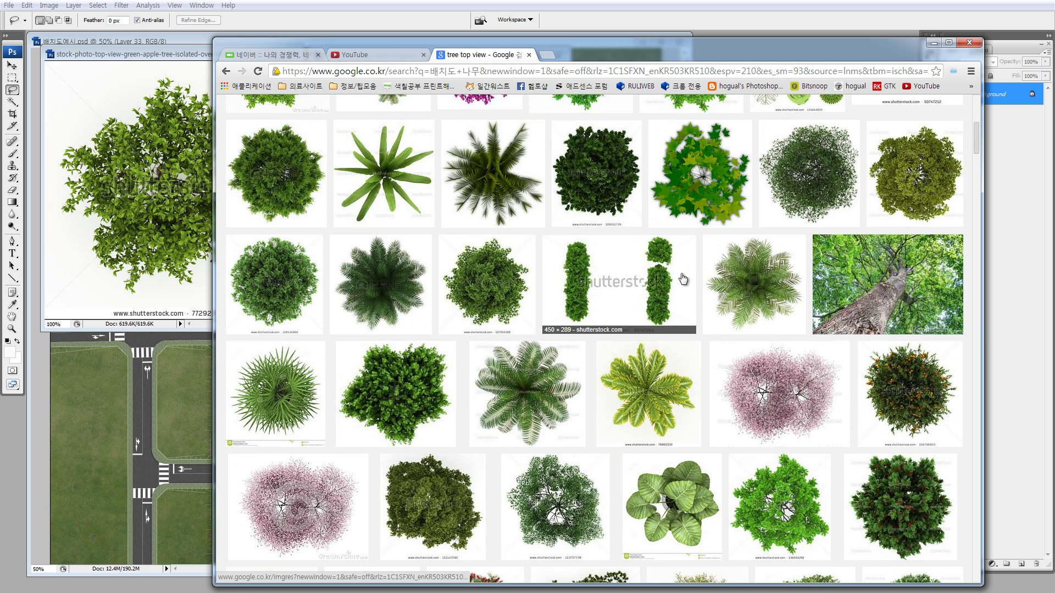
scroll(681, 278, down, 3)
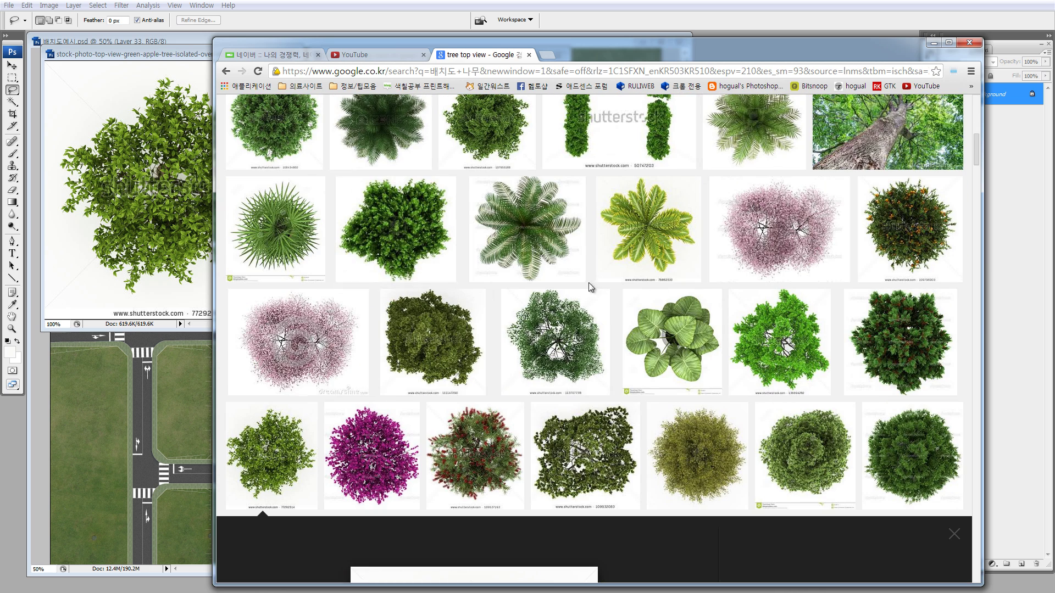
click(156, 55)
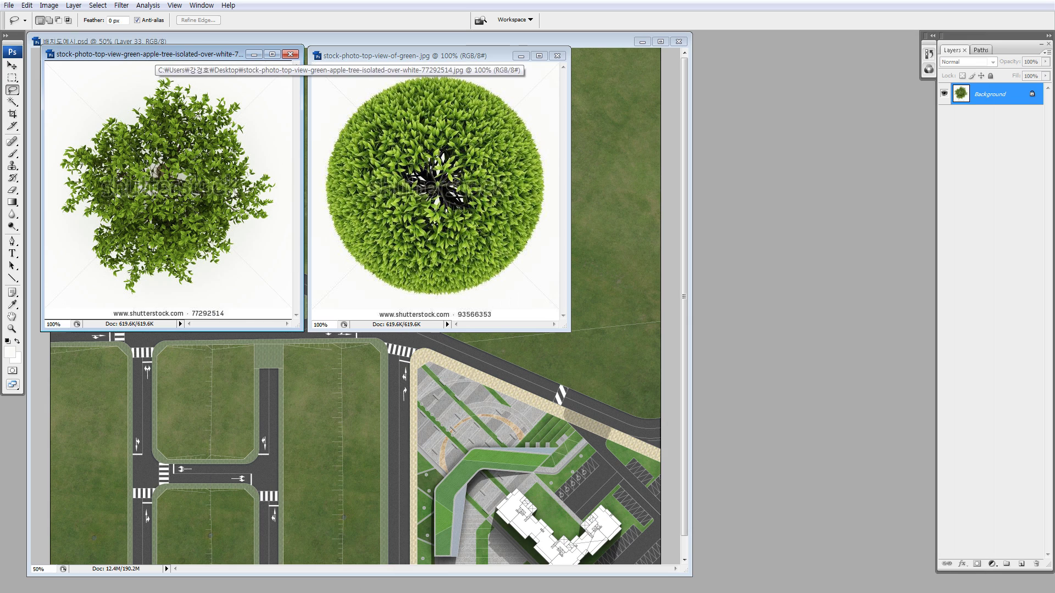
Step: Spread the two tree photo windows apart over the site plan so both trees are fully visible
drag(222, 55, 252, 68)
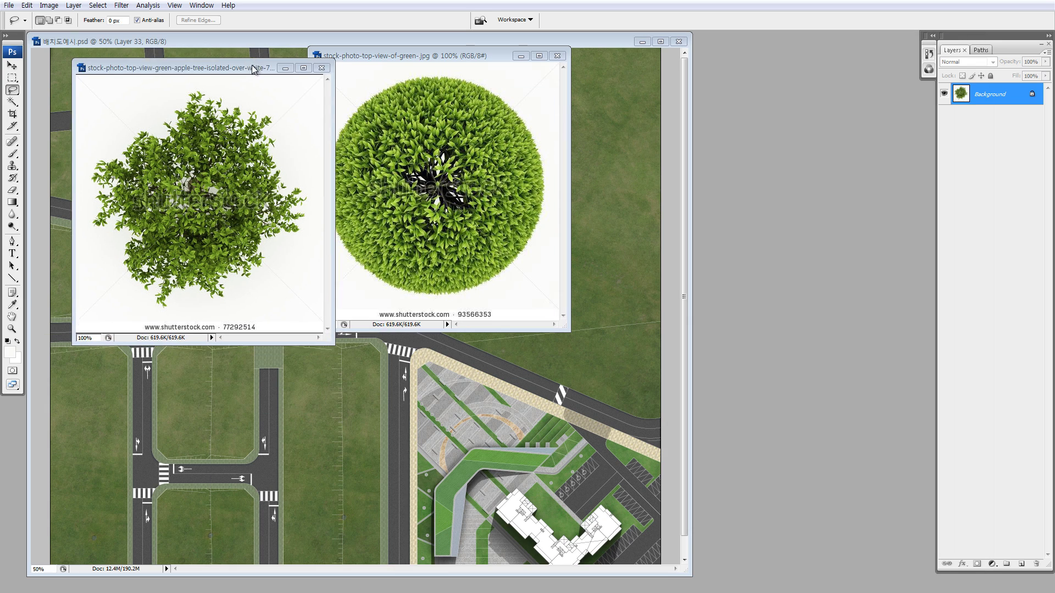
drag(407, 58, 767, 77)
drag(265, 67, 267, 66)
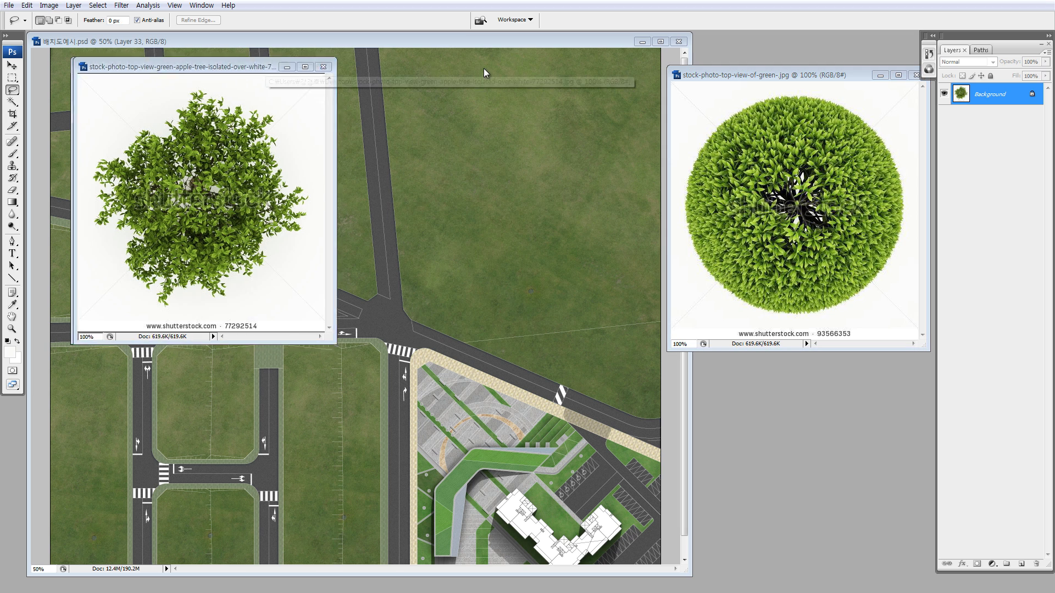
drag(483, 68, 481, 66)
Step: Outline the apple tree loosely with the Lasso, copy it to a new layer, and hide the Background layer
mouse_move(327, 98)
mouse_down()
mouse_move(287, 187)
mouse_move(336, 319)
mouse_move(373, 329)
mouse_move(503, 306)
mouse_move(527, 212)
mouse_move(501, 95)
mouse_move(467, 74)
mouse_move(396, 74)
mouse_move(290, 130)
mouse_move(286, 219)
mouse_up()
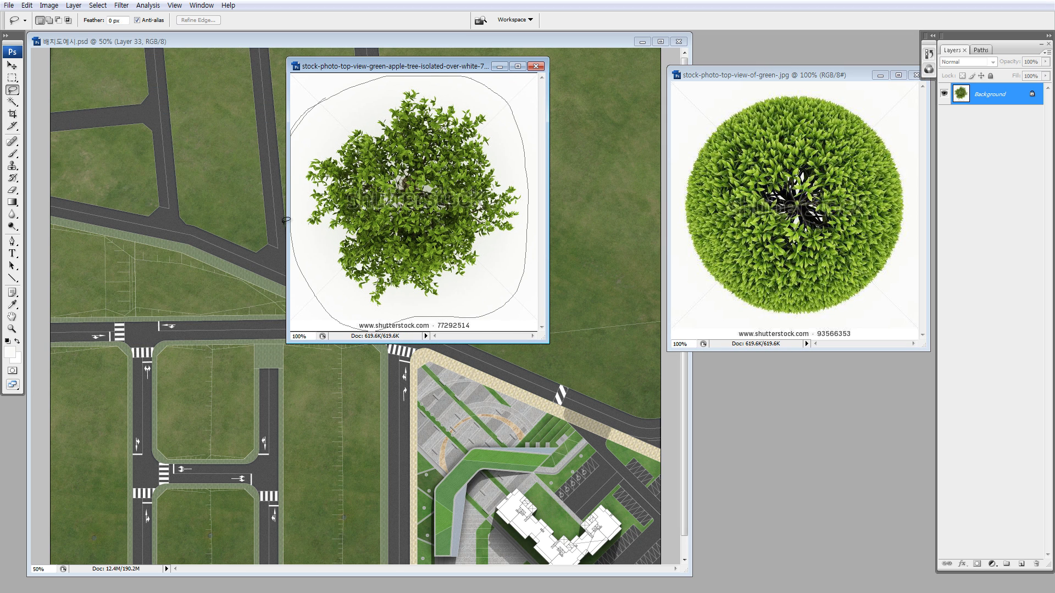
mouse_move(323, 287)
mouse_down()
mouse_move(399, 309)
mouse_move(473, 299)
mouse_up()
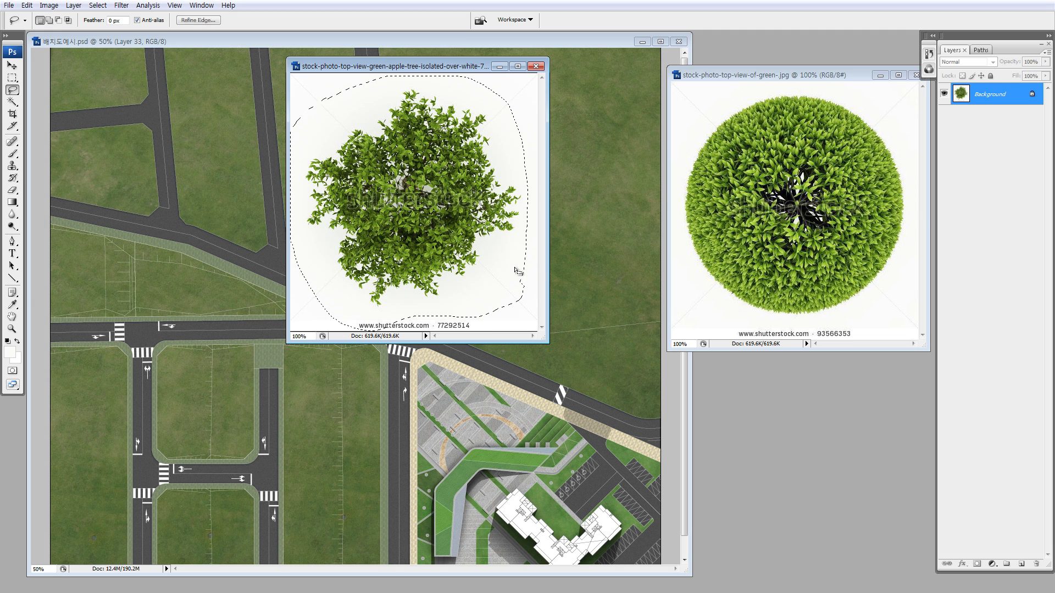
mouse_move(514, 258)
mouse_down()
mouse_move(439, 307)
mouse_move(371, 306)
mouse_move(310, 252)
mouse_move(297, 140)
mouse_move(423, 74)
mouse_move(534, 165)
mouse_move(519, 261)
mouse_up()
key(ctrl+j)
click(944, 116)
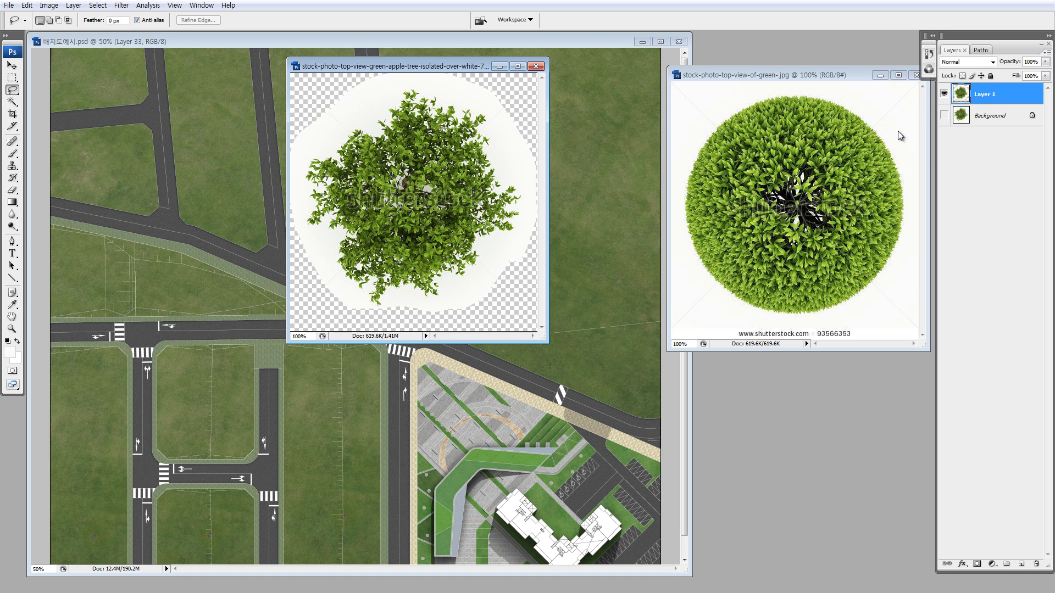
Step: Raise the copied apple tree's contrast to +31 with Brightness/Contrast in legacy mode
key(alt+i)
key(a)
key(c)
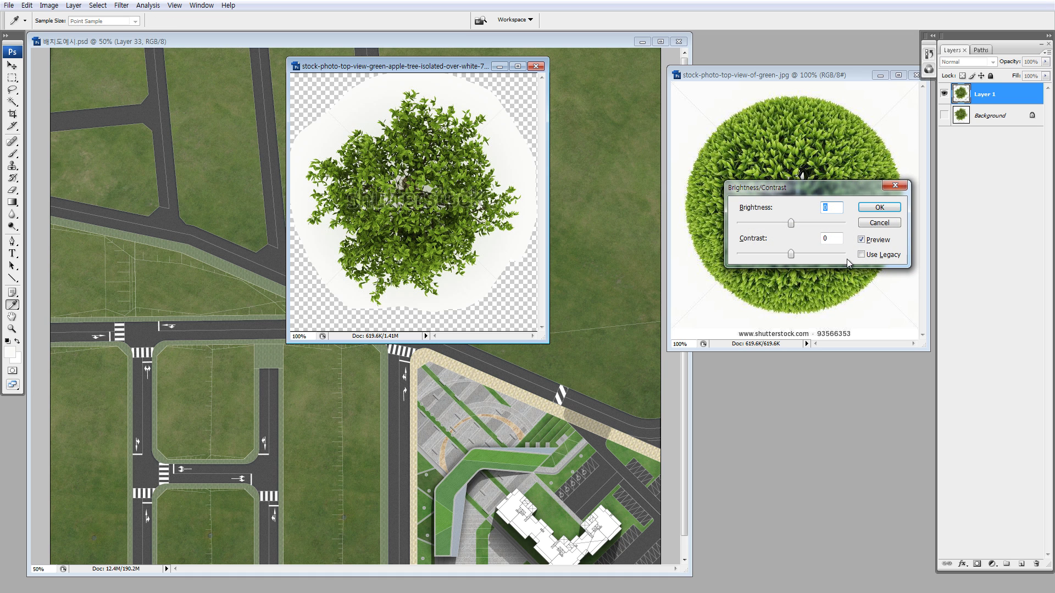
click(861, 255)
drag(816, 254, 808, 258)
click(861, 210)
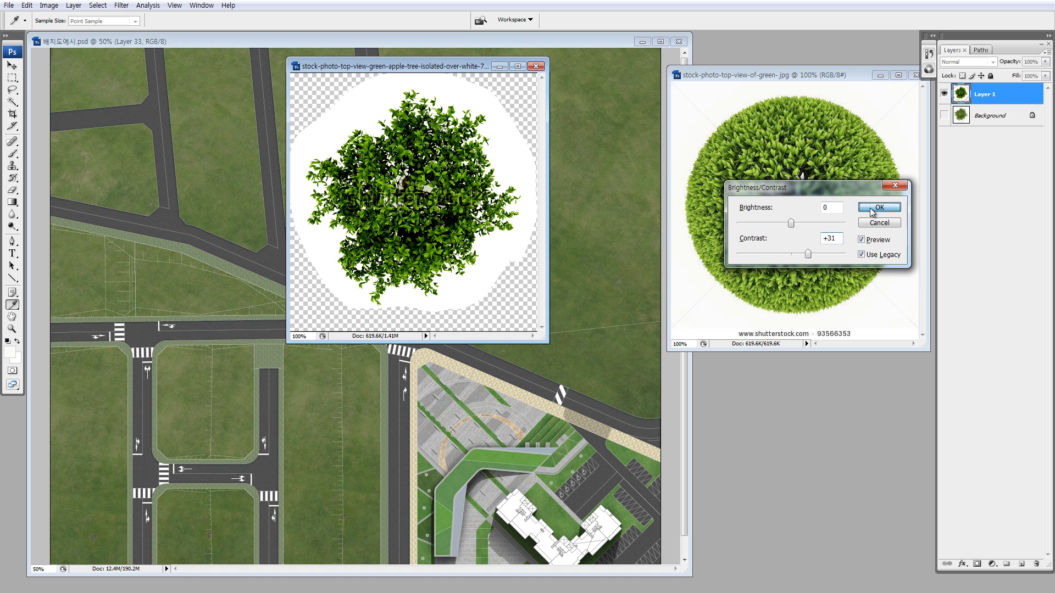
Step: Select the white around the apple tree with Color Range at fuzziness 164 and delete it
key(l)
key(alt+s)
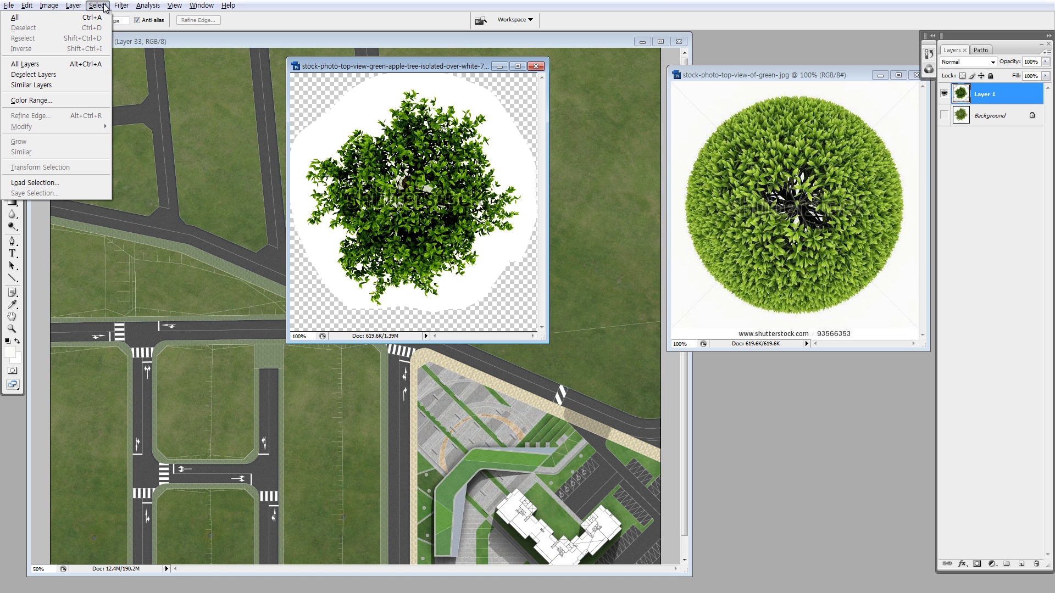
key(c)
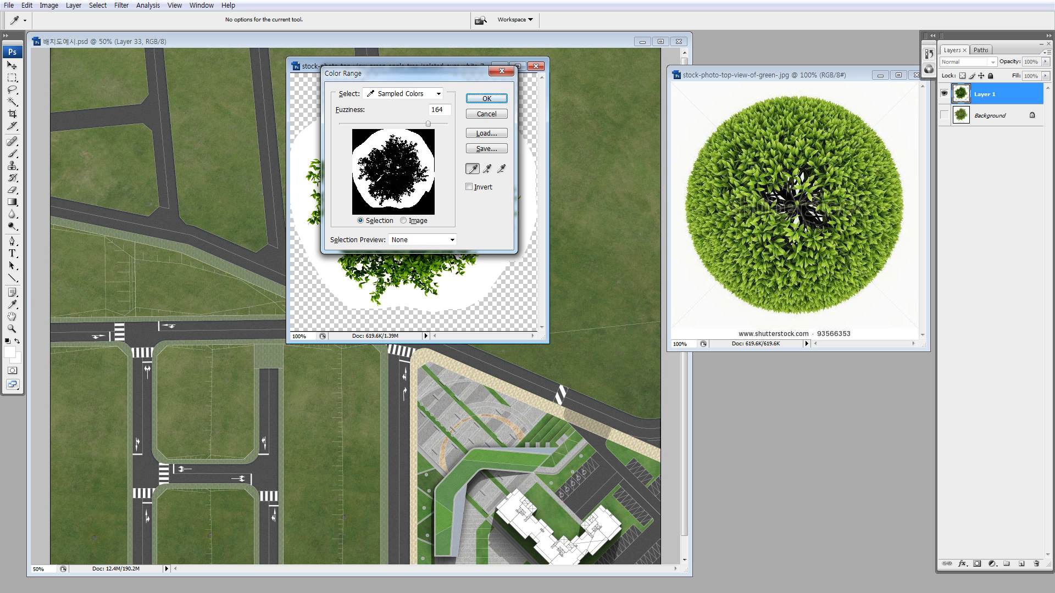
click(496, 101)
drag(504, 146, 242, 190)
key(Delete)
Step: Place the cut-out tree on the site plan's large open lawn and inspect its leaf edges up close
key(v)
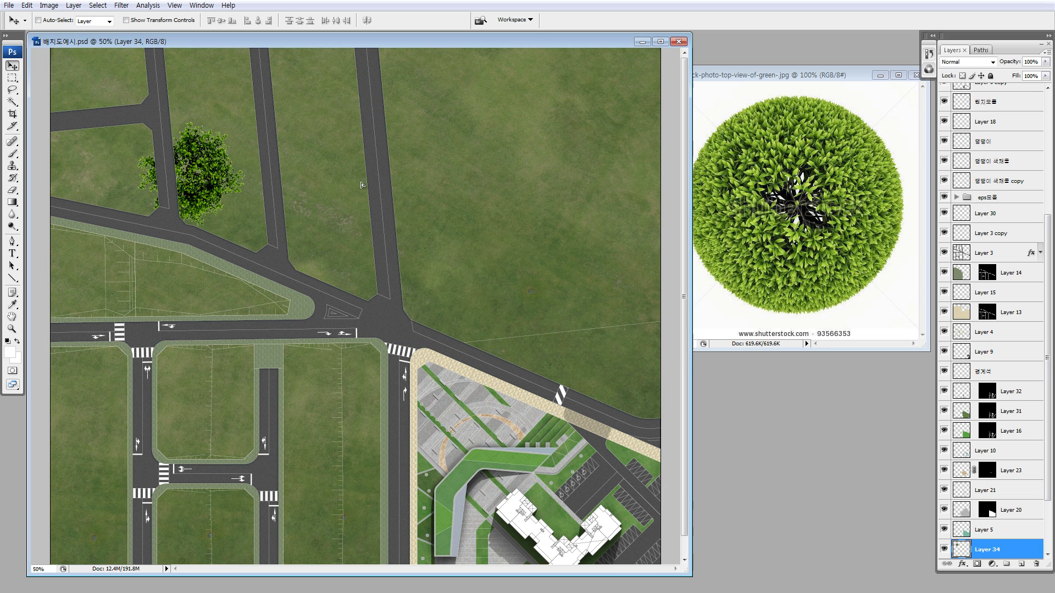
drag(362, 185, 518, 207)
key(z)
drag(468, 137, 517, 194)
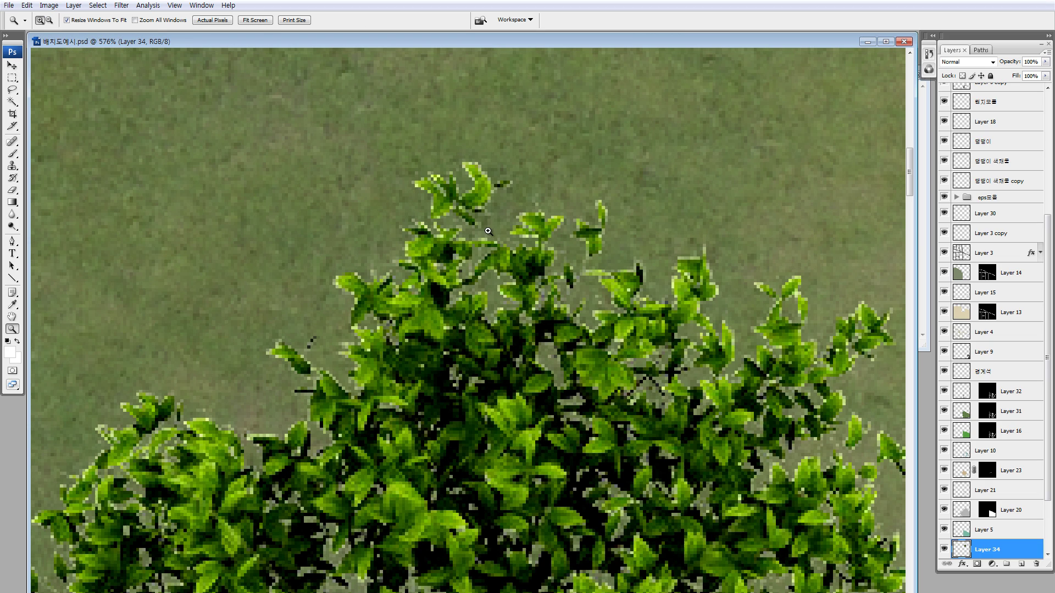
key(ctrl+0)
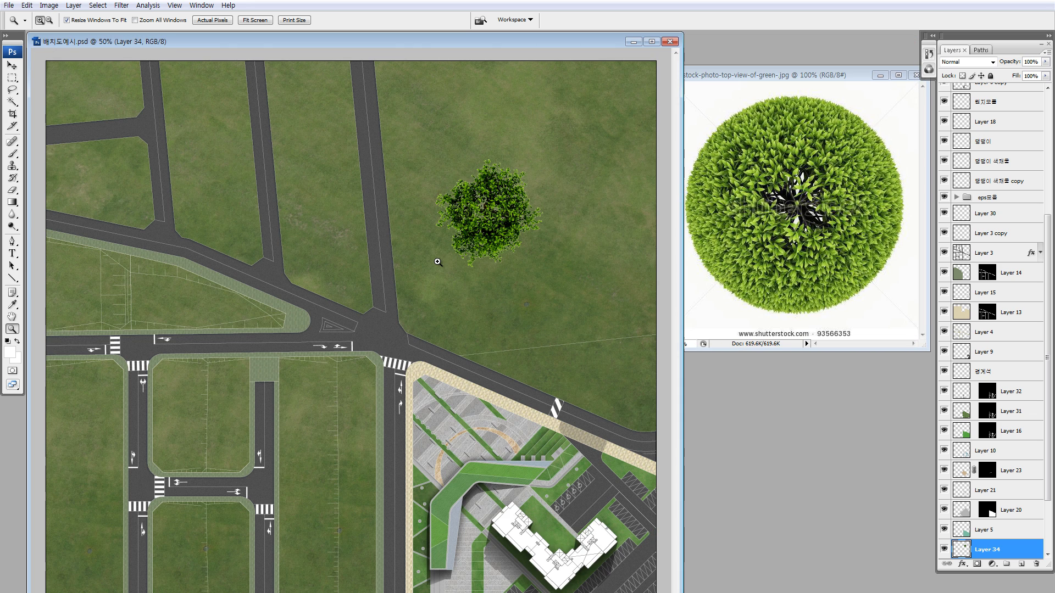
Step: Defringe the tree layer by 1 pixel and compare its leaf edges before and after
key(d)
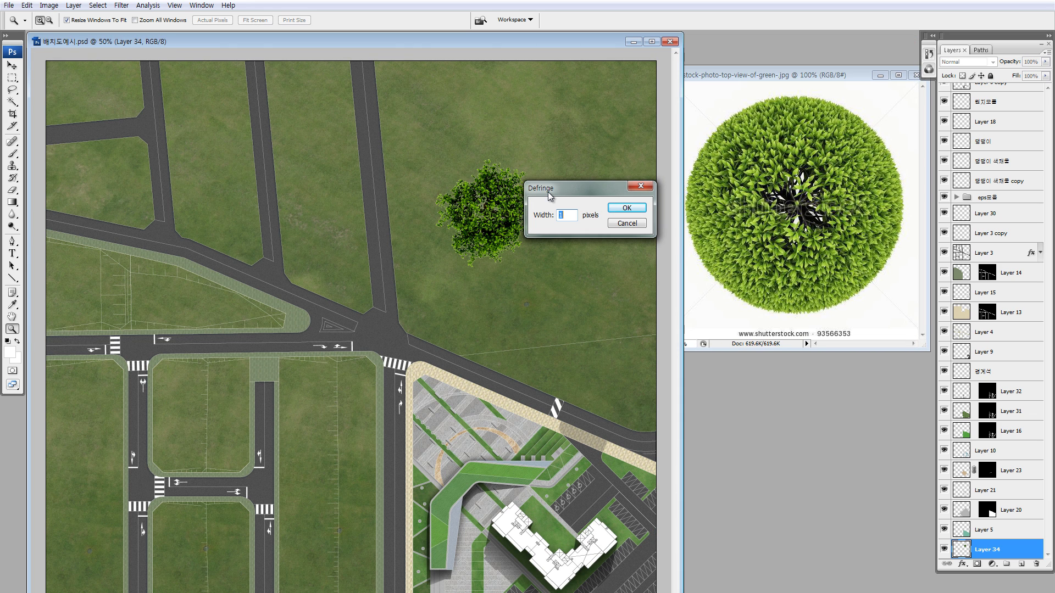
key(Return)
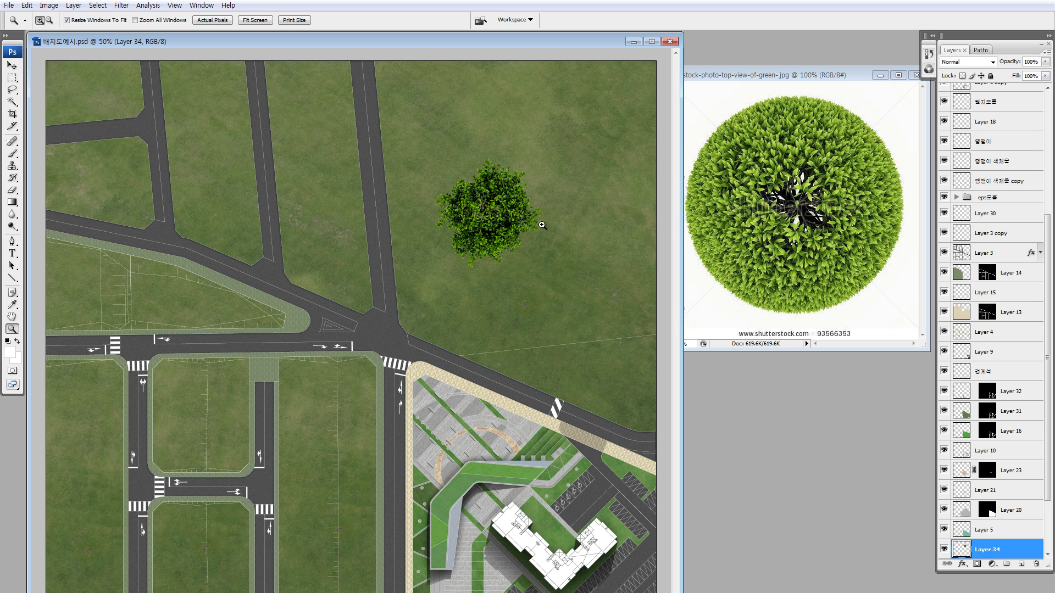
key(ctrl+z)
key(ctrl+z)
drag(463, 143, 542, 218)
key(ctrl+z)
key(ctrl+z)
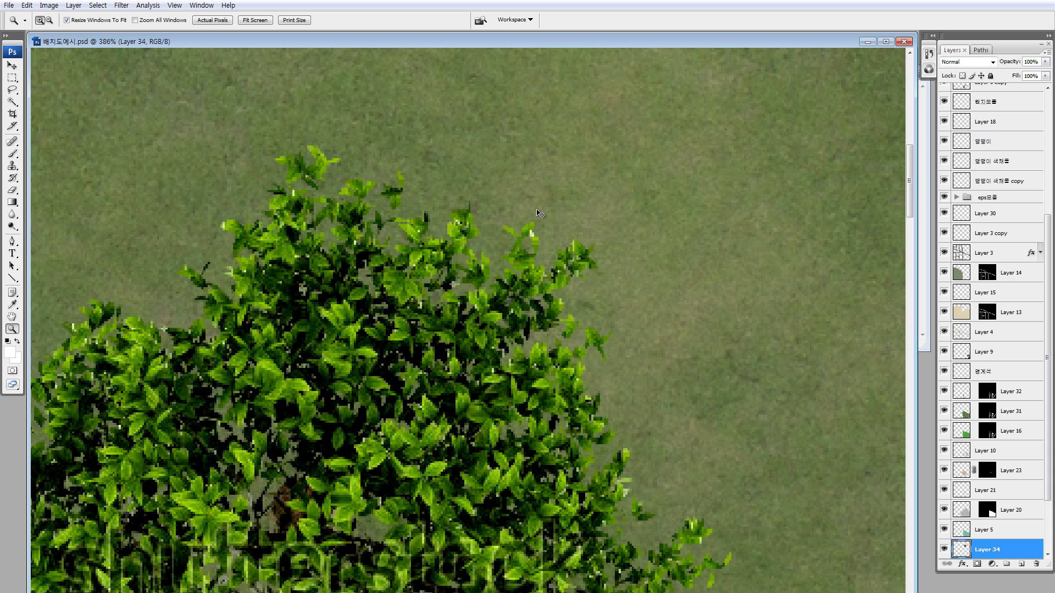
Step: Move the tree over the nearby road and raise Layer 34 above the 건물모음 group
key(ctrl+0)
key(v)
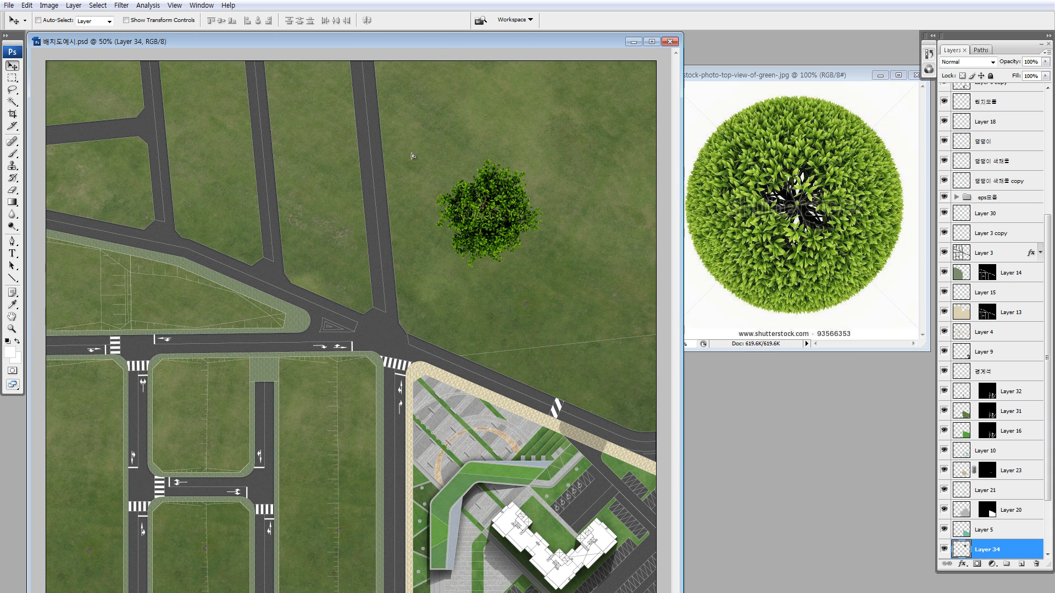
drag(525, 218, 421, 189)
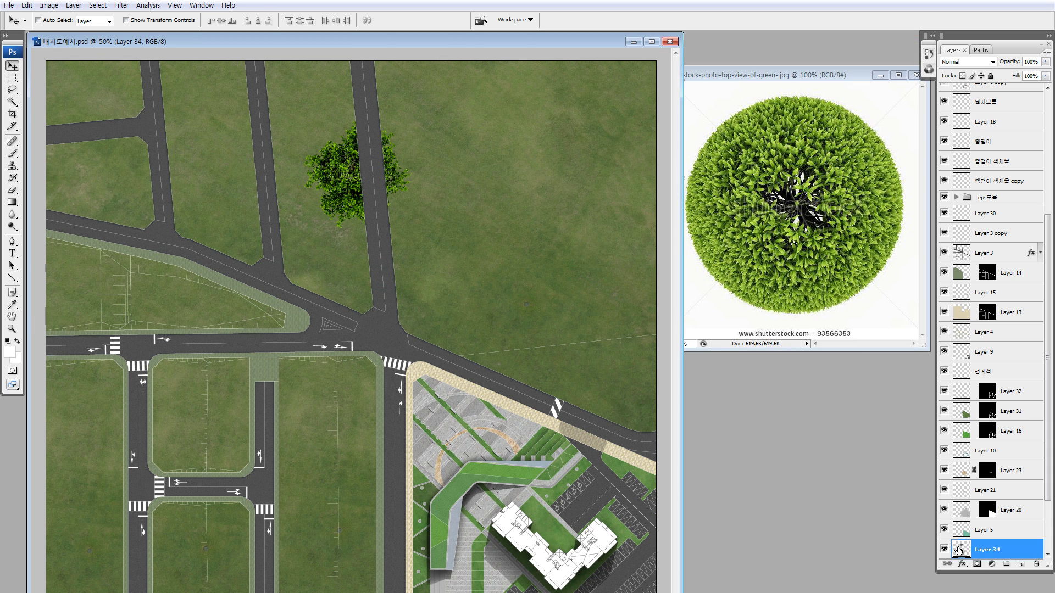
drag(961, 549, 967, 102)
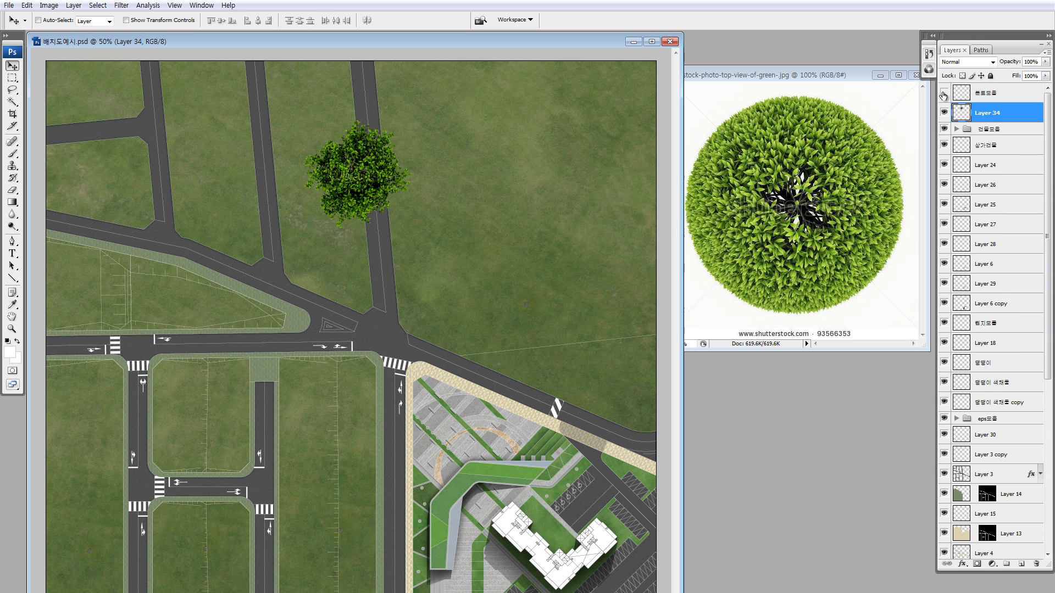
Step: Delete the 폰트모음 text label layer and check the tree layer's visibility
click(960, 95)
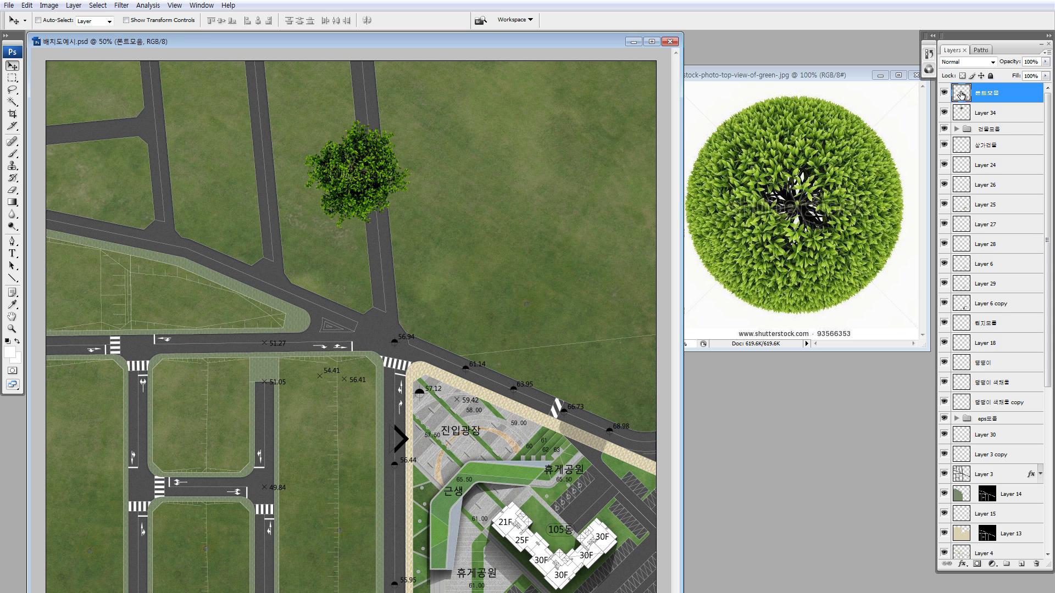
key(Delete)
click(944, 94)
click(944, 94)
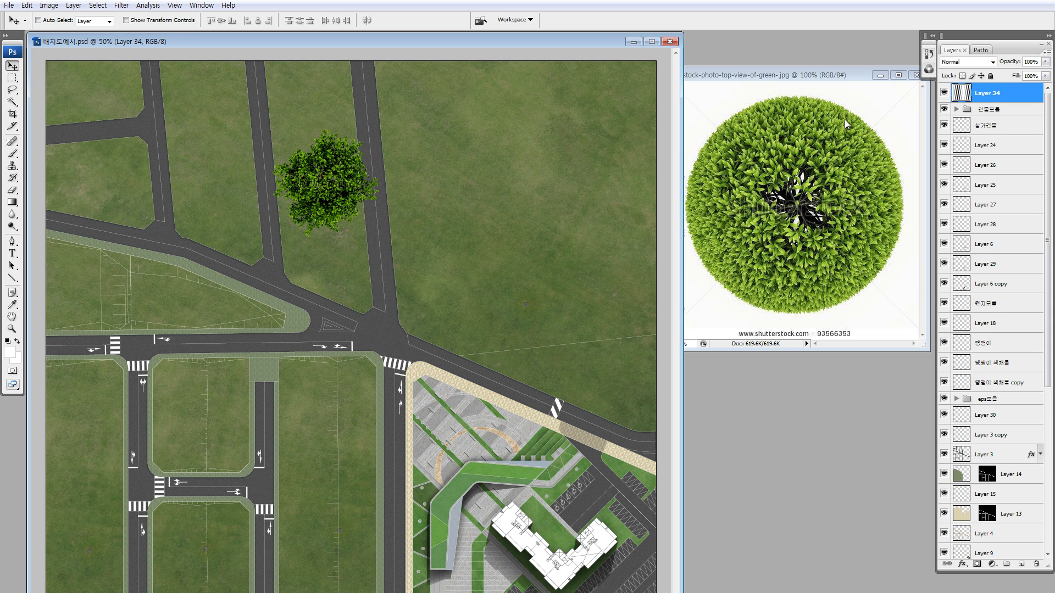
Step: Group all layers below the tree layer and name the group 배치도
click(986, 110)
scroll(993, 330, down, 5)
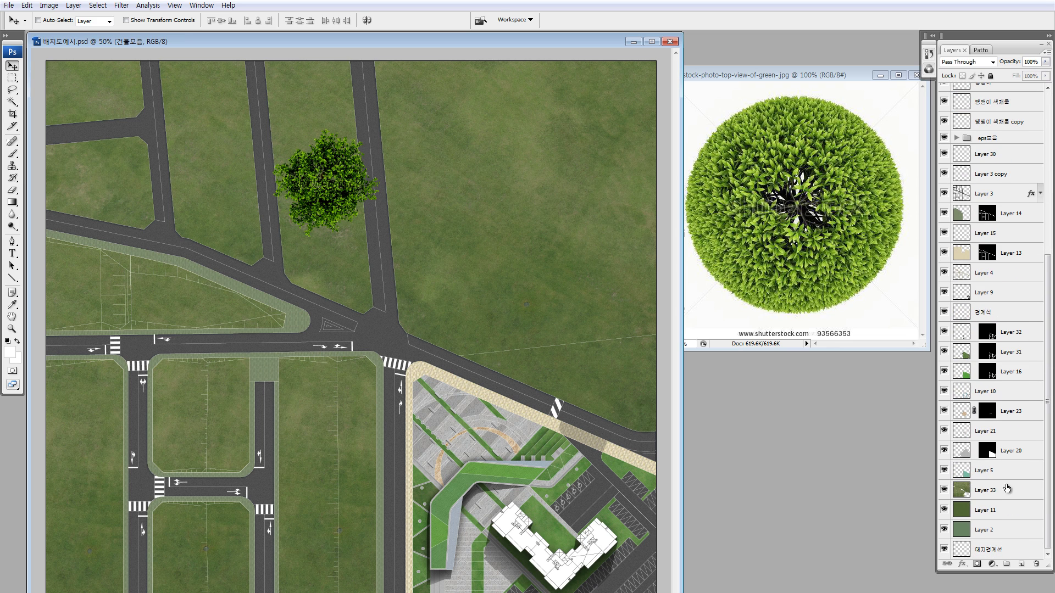
shift+click(1004, 547)
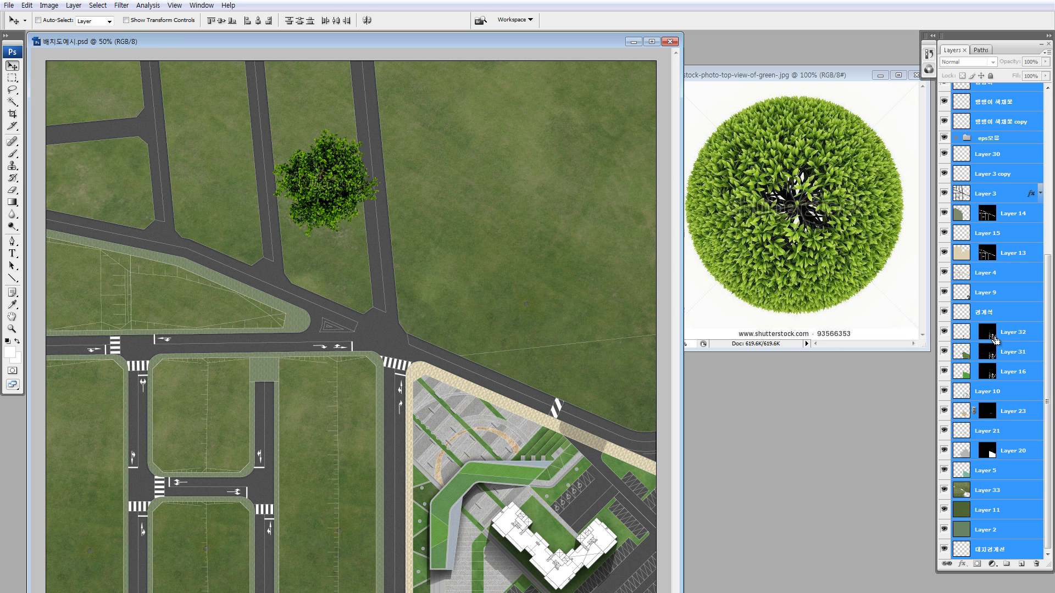
key(ctrl+g)
double_click(988, 109)
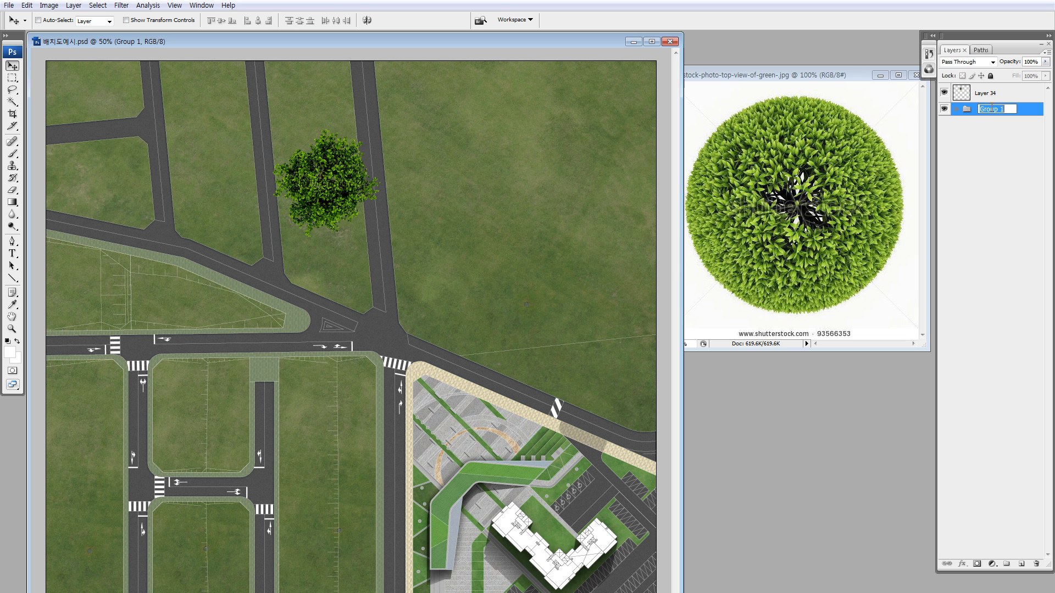
text(배치도)
key(Return)
Step: Rename the tree layer 혁명패턴1 and reposition the tree beside the road
click(983, 93)
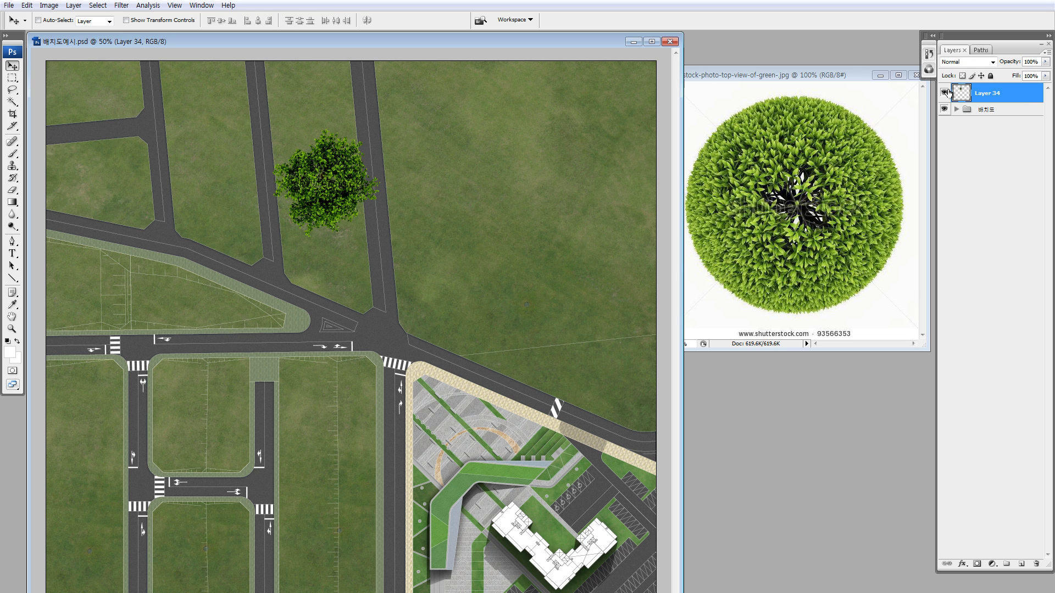
double_click(984, 96)
text(가명패트)
key(Return)
drag(345, 193, 375, 196)
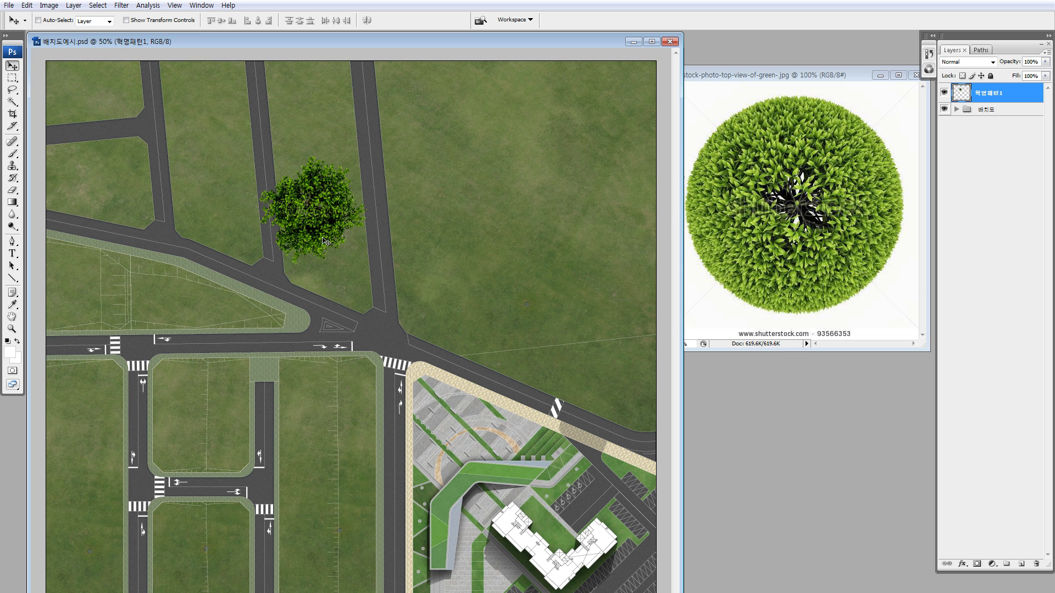
drag(330, 203, 352, 177)
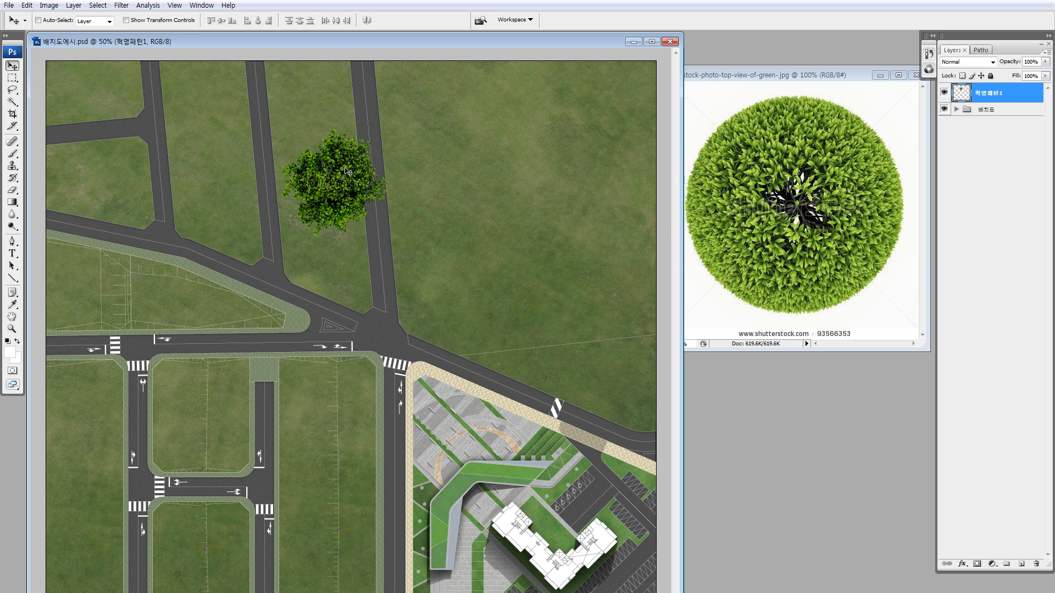
Step: Copy an oval patch of foliage from the round tree photo onto the site plan's large lawn, using a 5 px Lasso feather
click(813, 180)
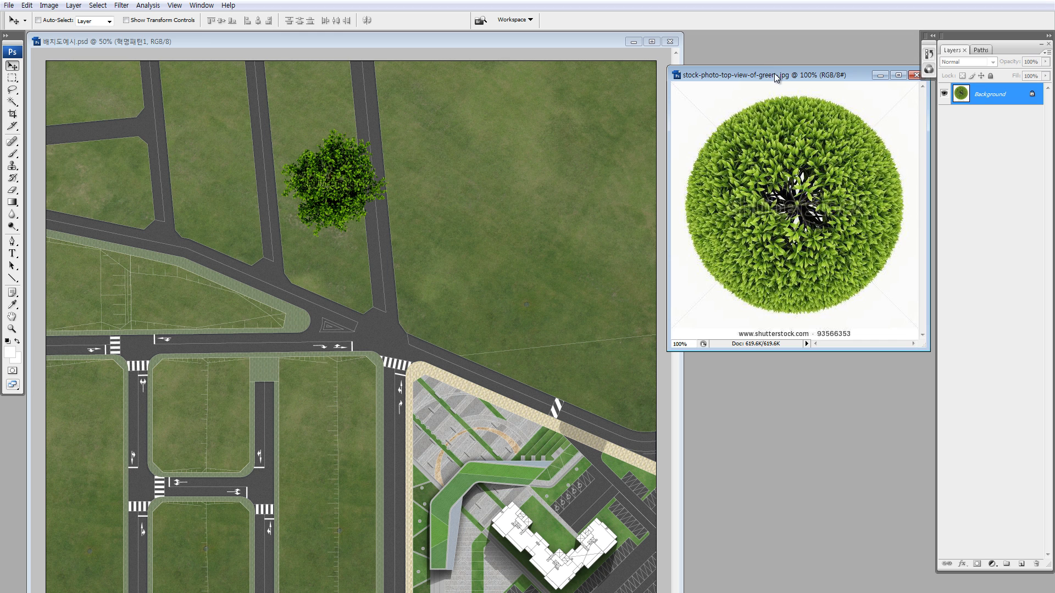
drag(775, 76, 503, 182)
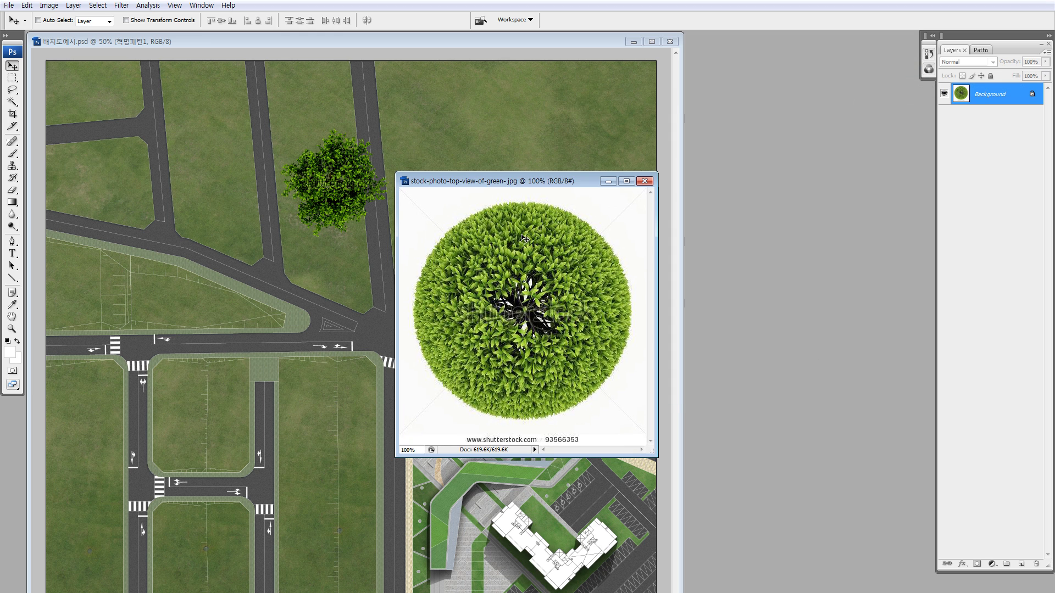
key(l)
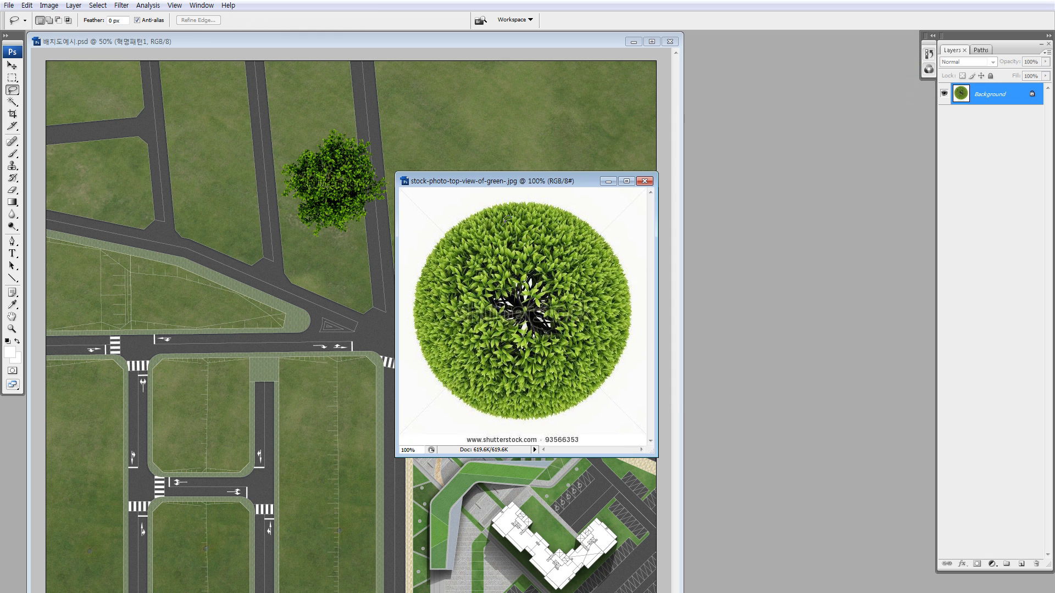
key(Return)
text(5)
drag(584, 224, 571, 258)
mouse_move(525, 373)
mouse_down()
mouse_move(358, 245)
mouse_move(523, 150)
mouse_up()
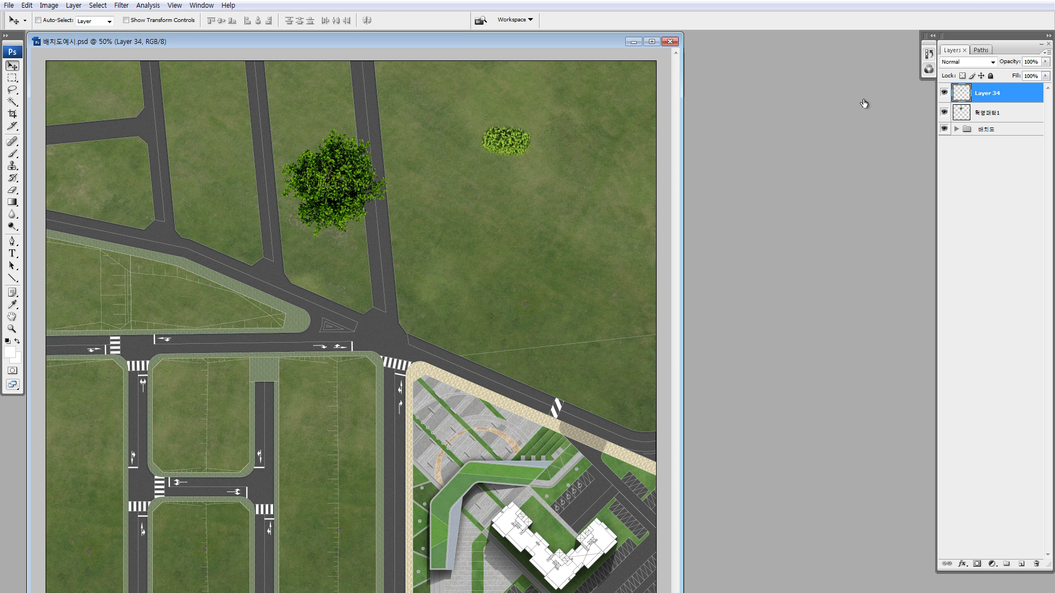
Step: Rename the new foliage patch layer 혁명나무맵
double_click(982, 93)
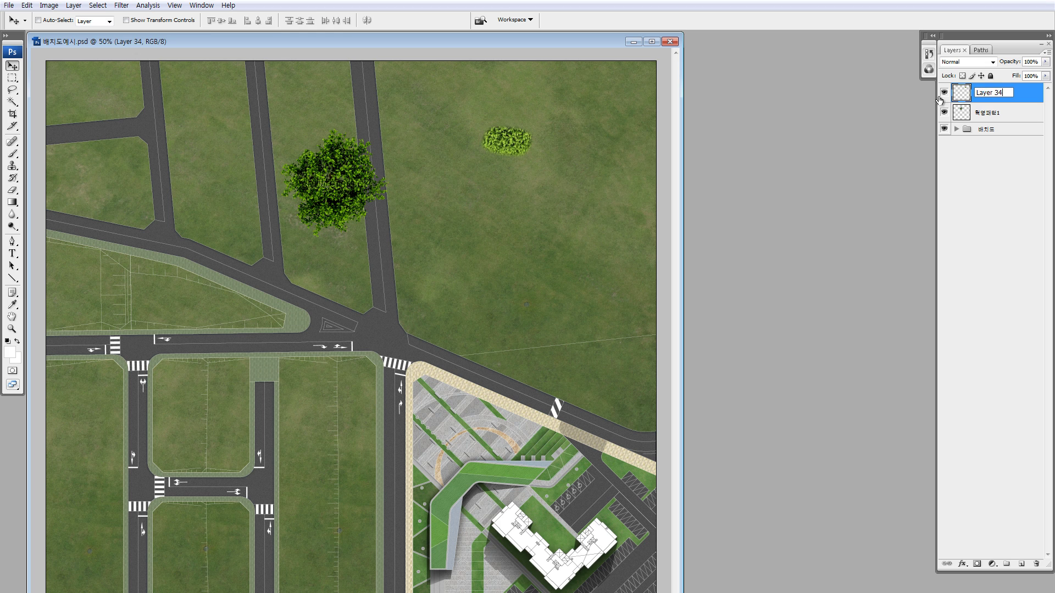
text(s)
key(BackSpace)
text(현명ㄴ)
text(나무)
text(맵)
key(Return)
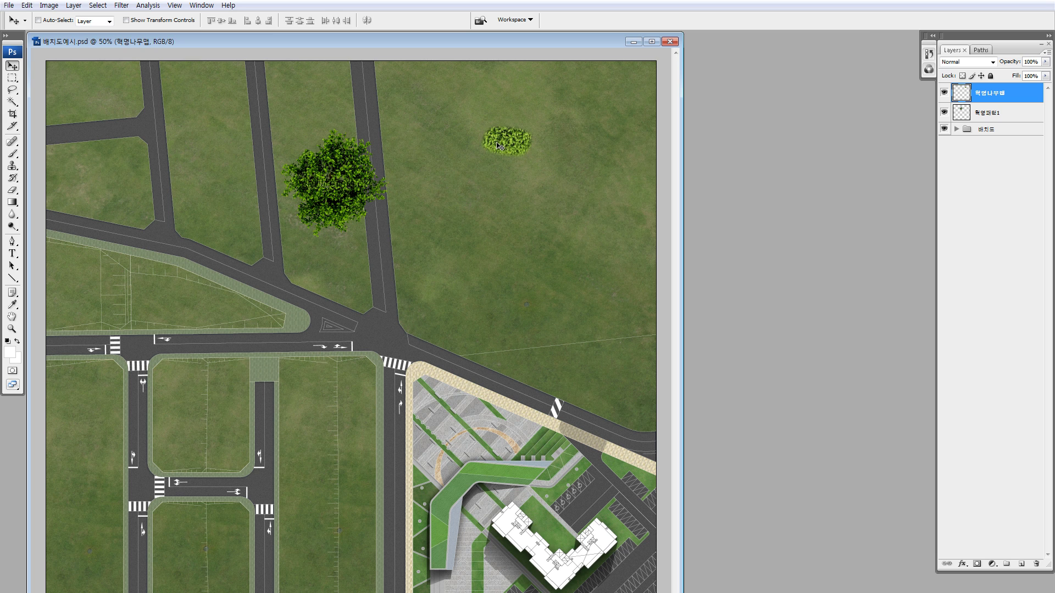
Step: Move the 혁명나무맵 foliage patch off the large lawn and onto the road junction below the tree
drag(504, 144, 407, 148)
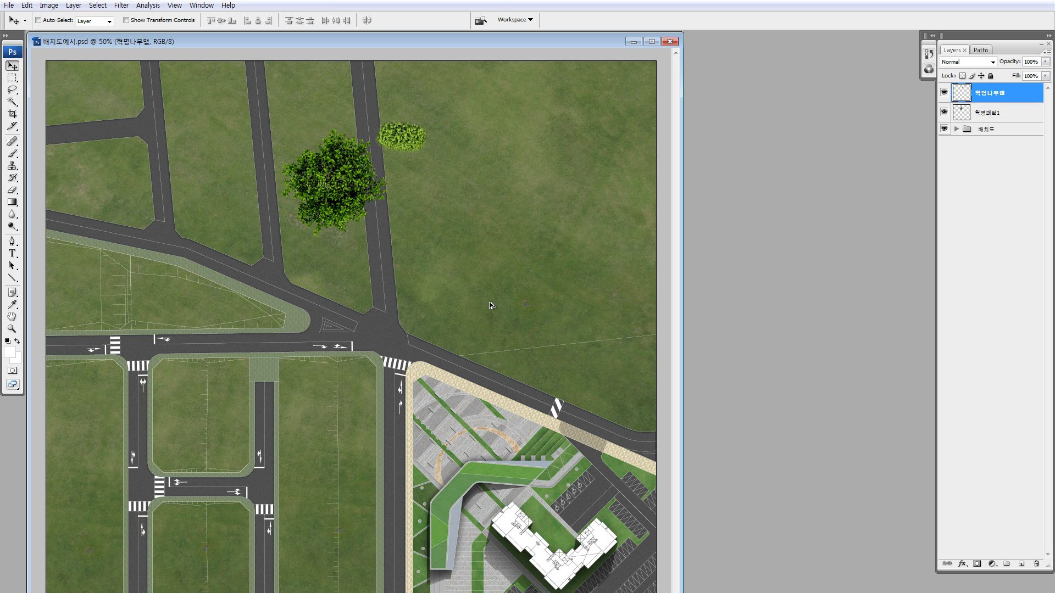
key(alt)
key(alt)
drag(410, 140, 276, 263)
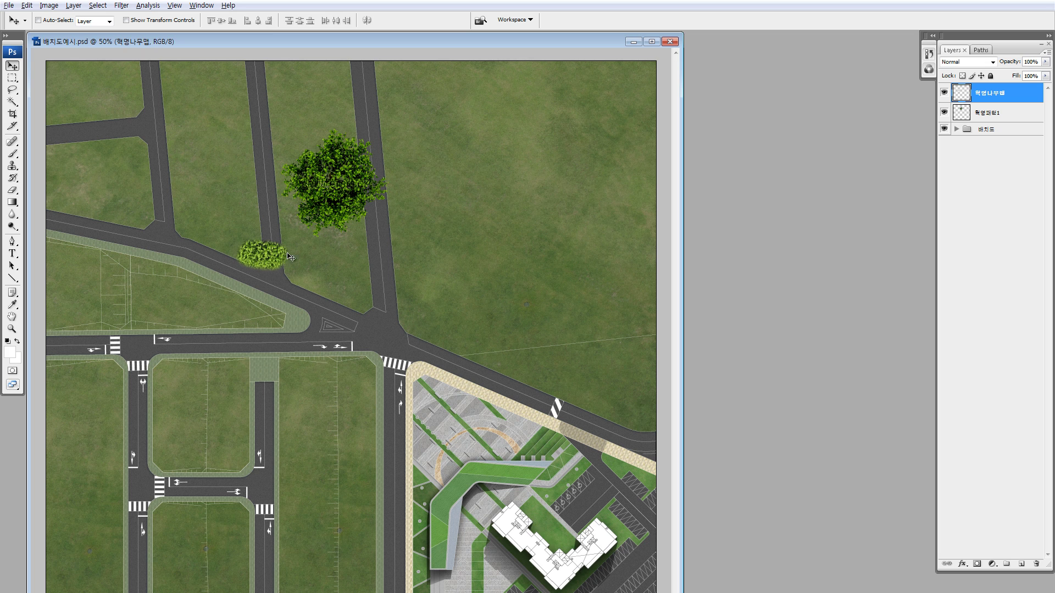
Step: Hide the 혁명나무맵 layer and shift the 혁명패턴1 tree slightly down along the road
click(944, 92)
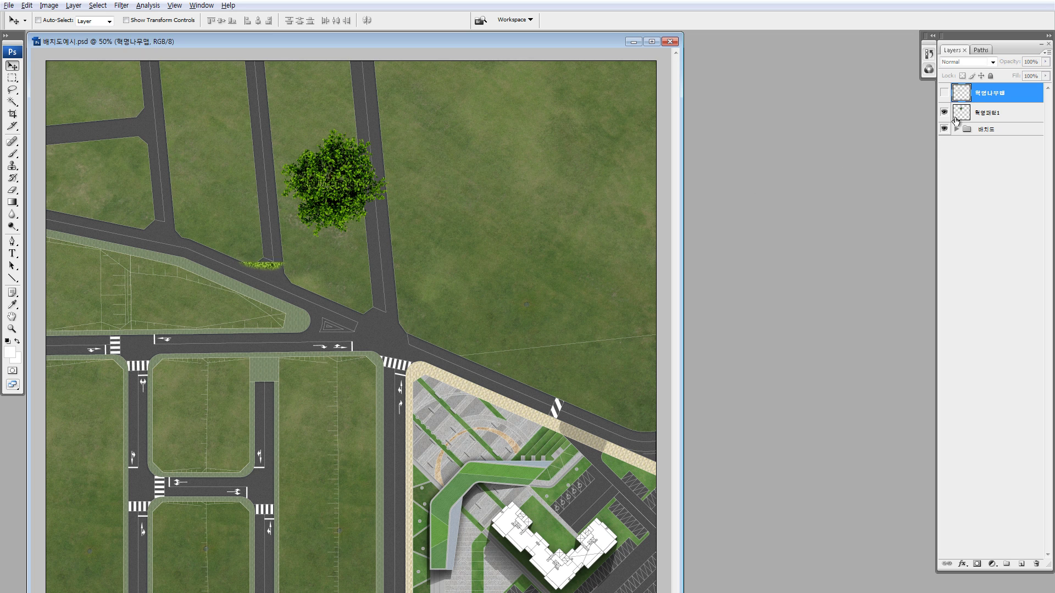
click(948, 117)
drag(353, 182, 368, 212)
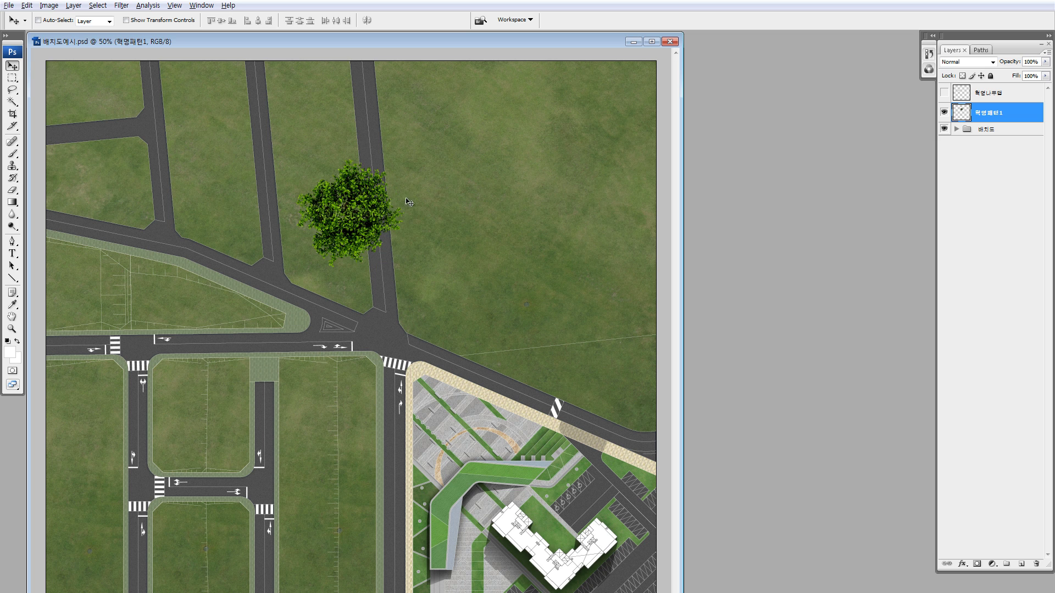
click(944, 95)
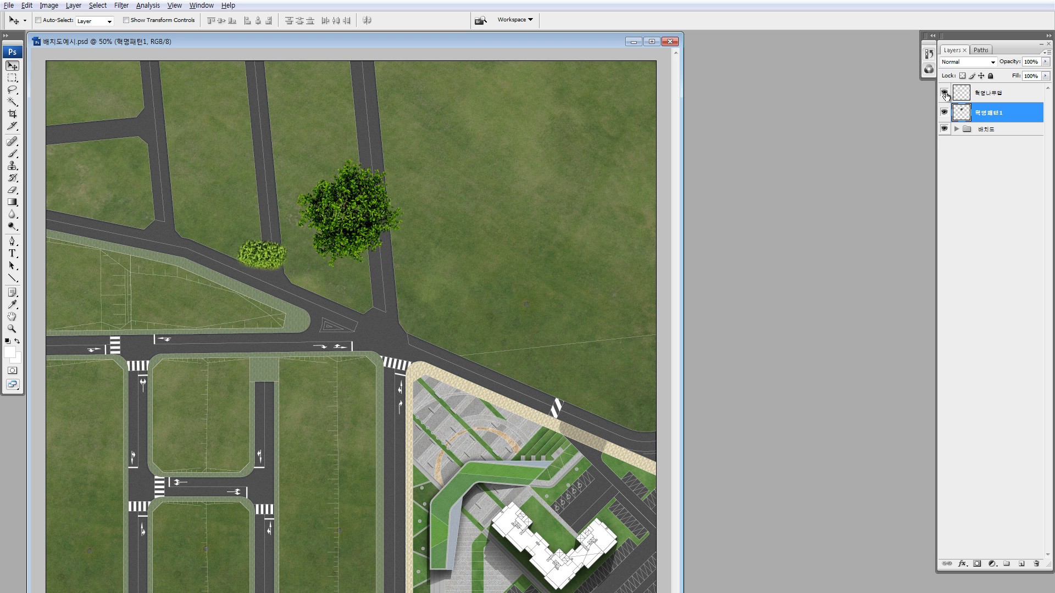
click(945, 94)
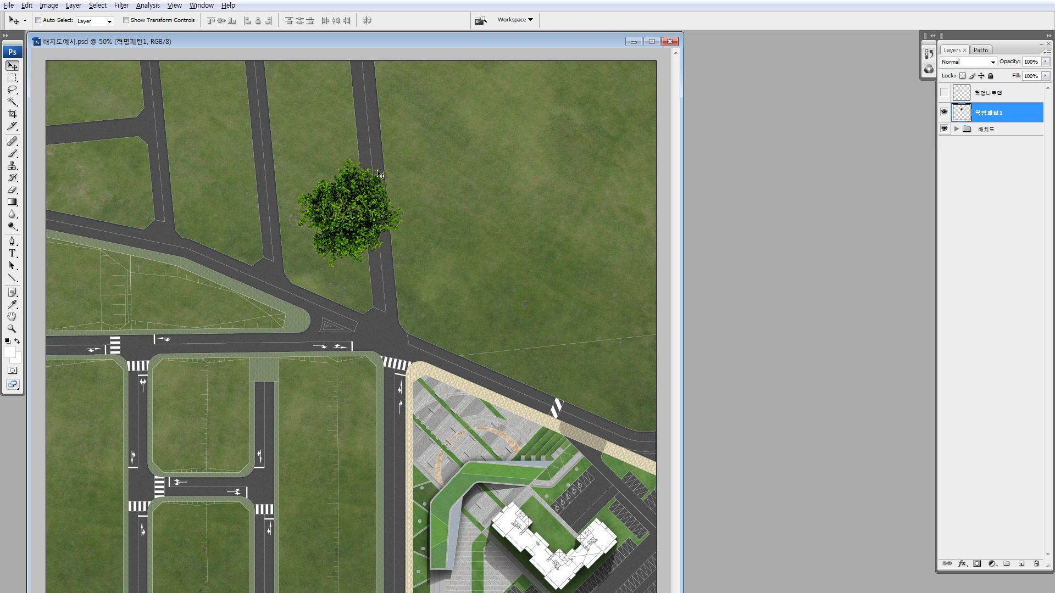
Step: Turn the tree into a solid black silhouette with Hue/Saturation, setting Lightness to -100
key(ctrl+space)
drag(284, 158, 428, 332)
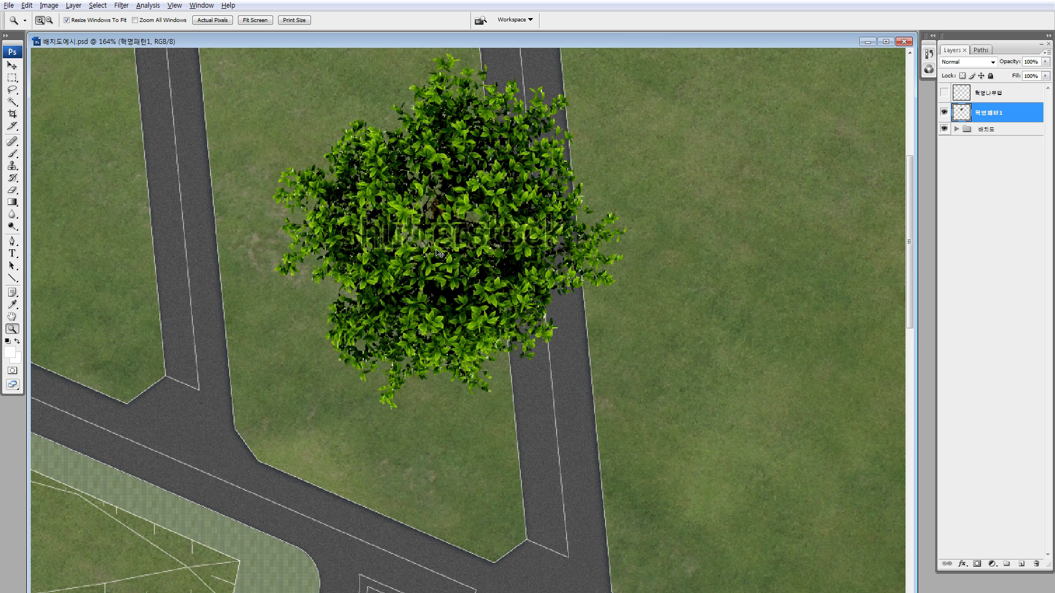
key(ctrl+u)
drag(874, 259, 766, 245)
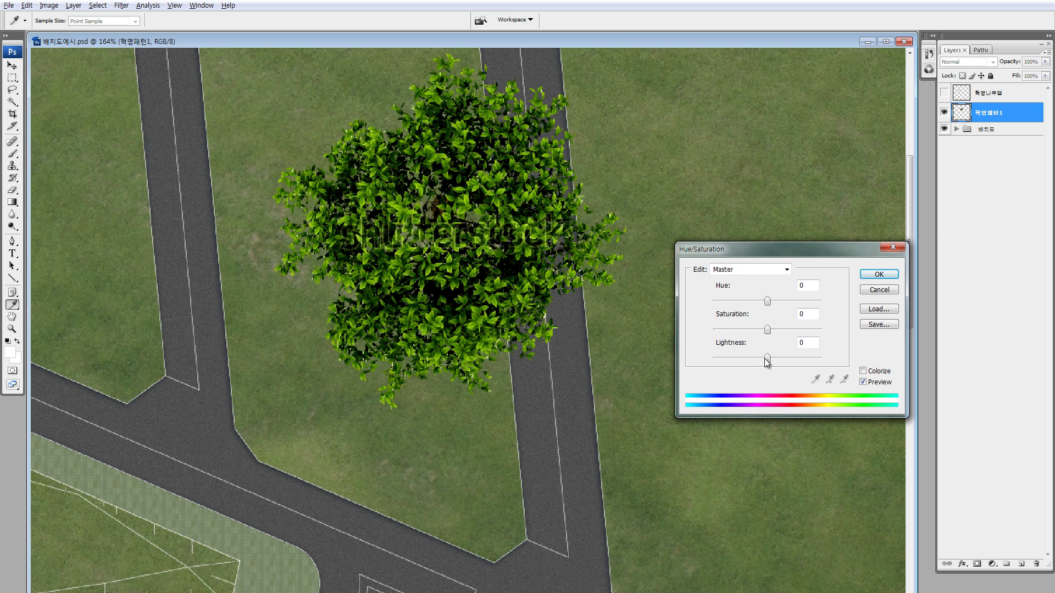
drag(767, 358, 693, 361)
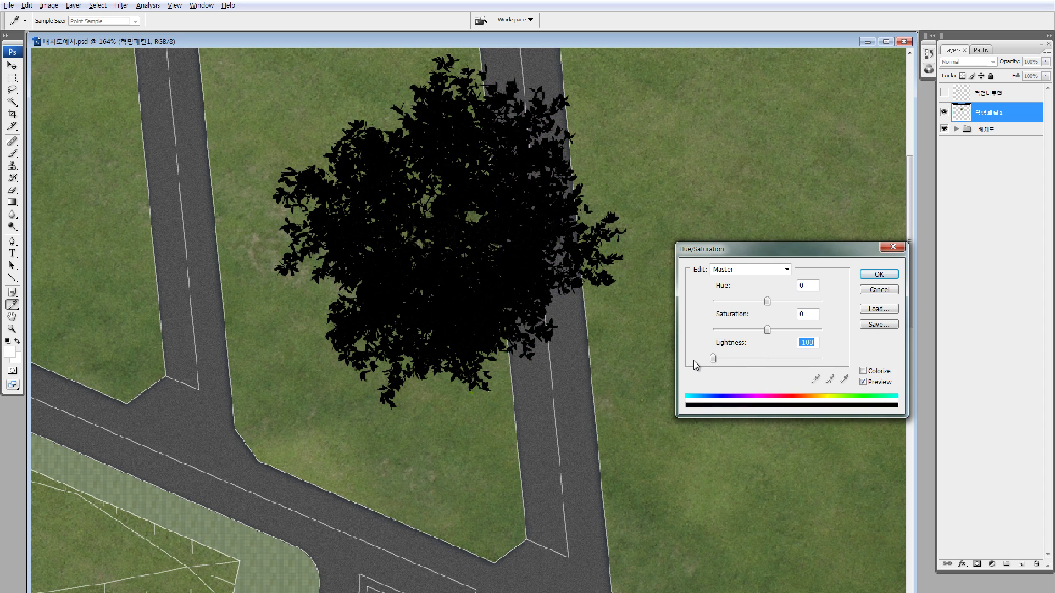
click(888, 276)
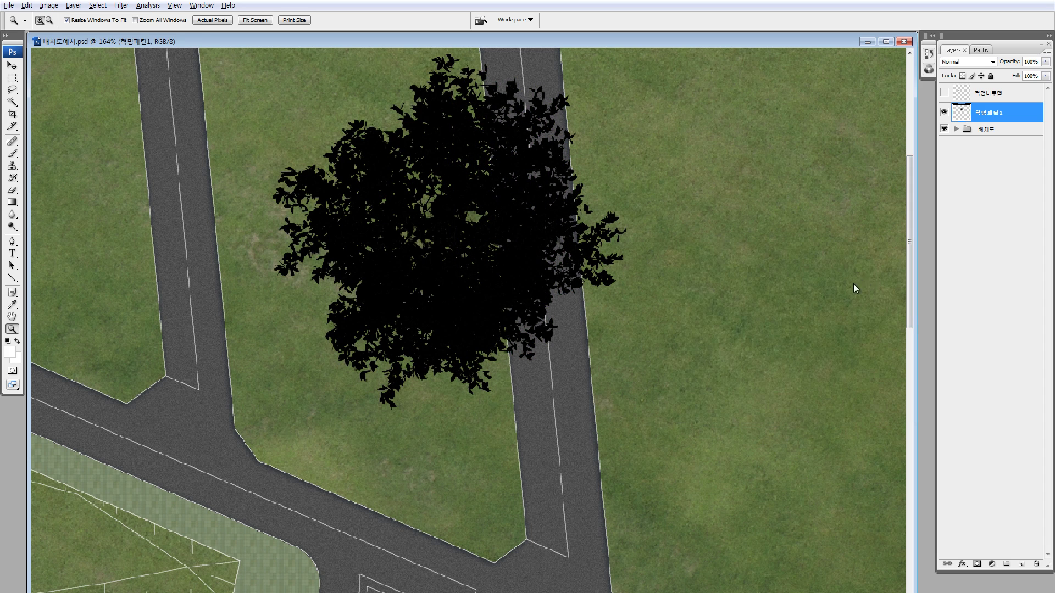
Step: Lighten the black tree silhouette to a dark grey by raising its Lightness with Hue/Saturation
key(ctrl+0)
scroll(561, 296, down, 2)
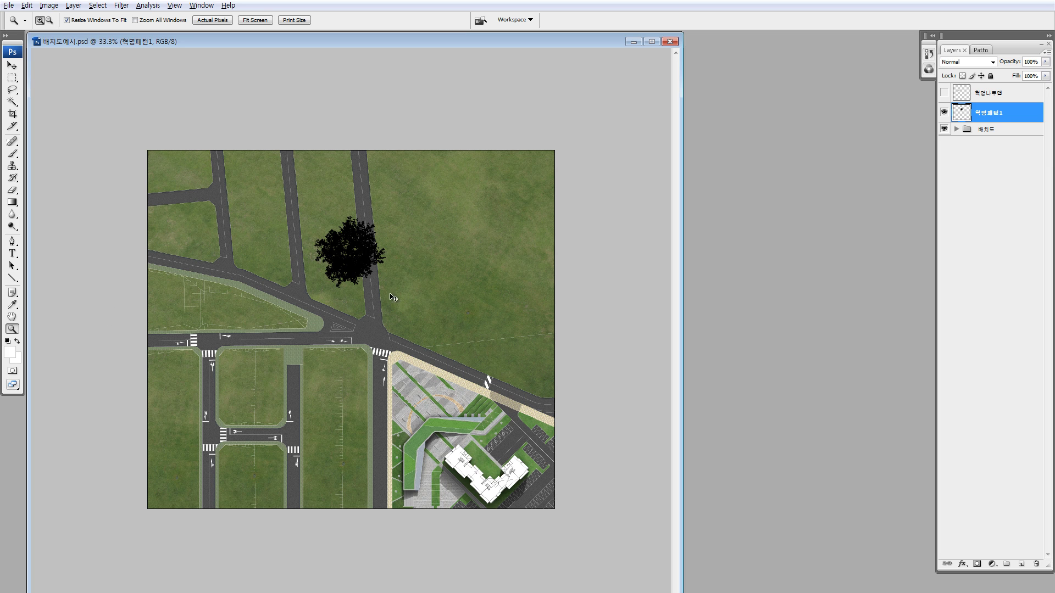
key(ctrl+u)
drag(767, 358, 778, 358)
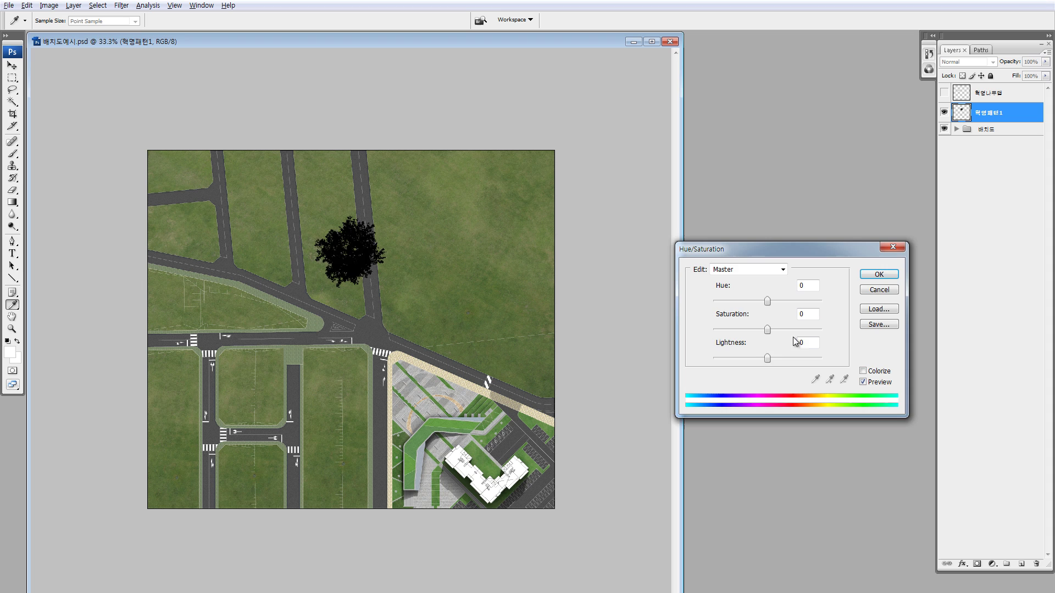
click(880, 276)
Step: Tint the grey tree silhouette dark green with Color Balance on the midtones
key(ctrl+b)
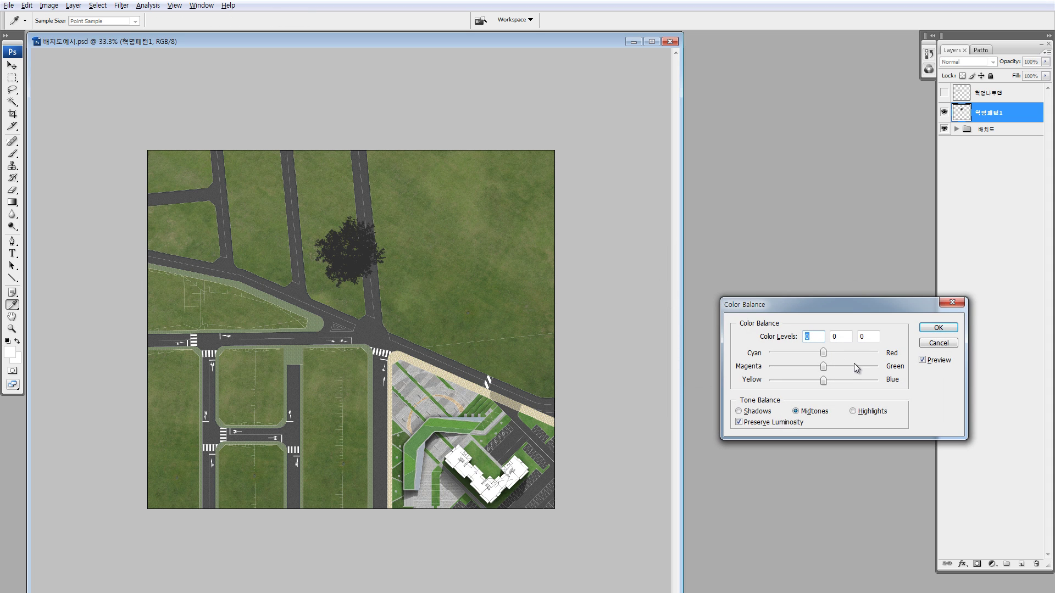
click(860, 352)
click(885, 364)
click(938, 327)
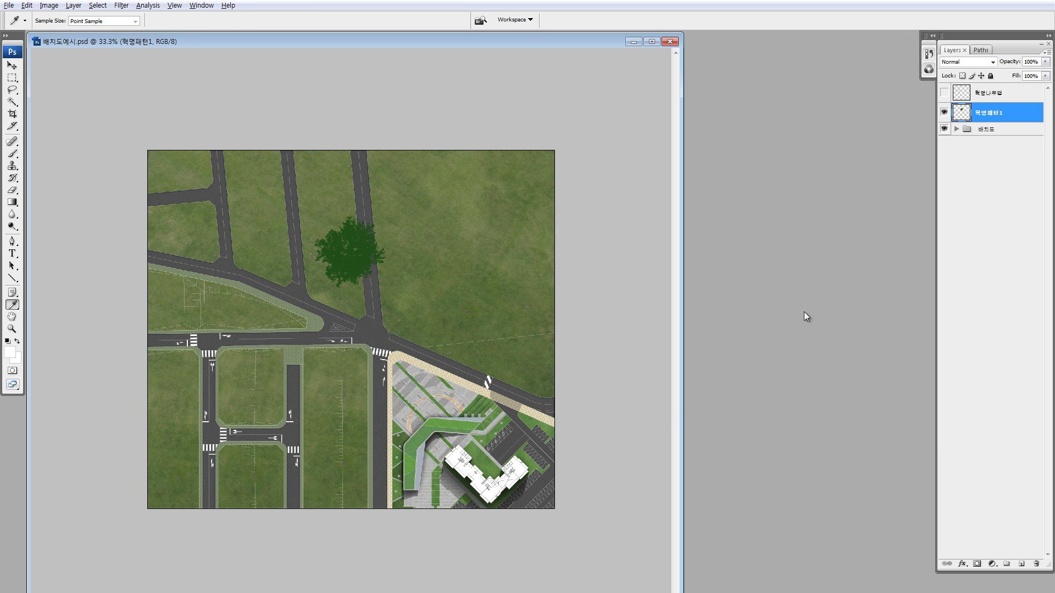
Step: Brighten the green tree silhouette with Hue/Saturation, using Saturation +56 and Lightness +27
key(ctrl+u)
mouse_move(780, 360)
mouse_down()
mouse_move(768, 360)
mouse_move(782, 358)
mouse_up()
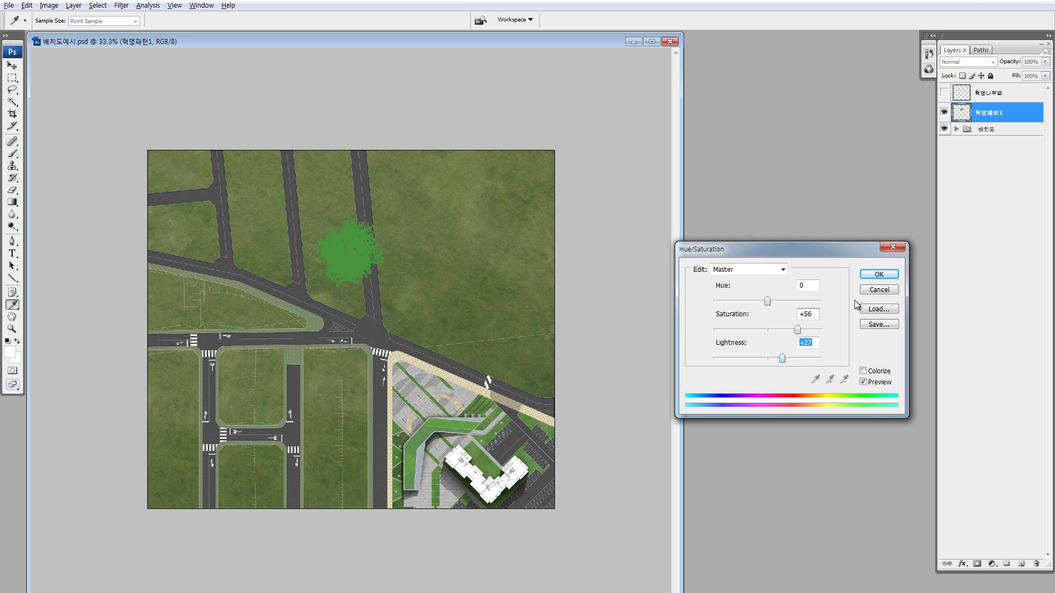
click(876, 276)
Step: Move the green tree onto the neighbouring road, show the 혁명나무맵 layer again and shift its foliage patch along the diagonal road
key(z)
key(v)
drag(363, 197, 481, 271)
drag(455, 234, 258, 212)
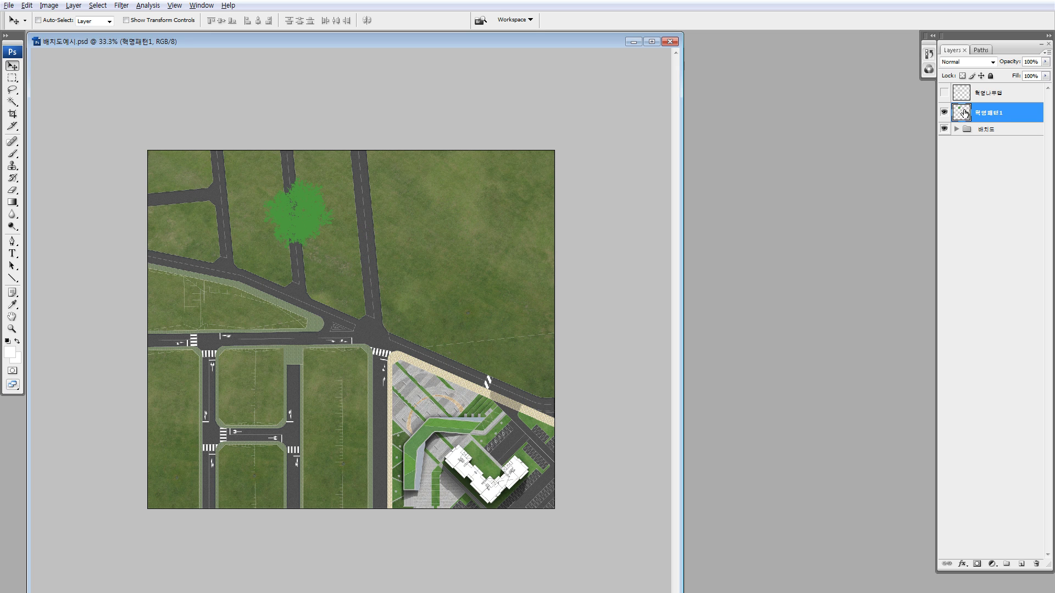
click(944, 93)
click(988, 93)
drag(303, 284, 274, 284)
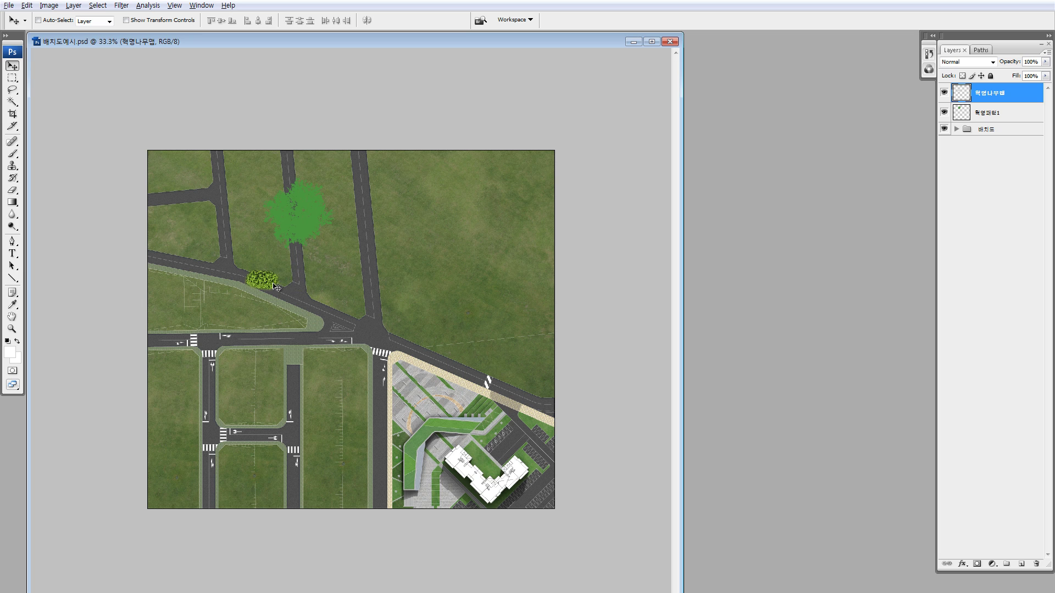
key(z)
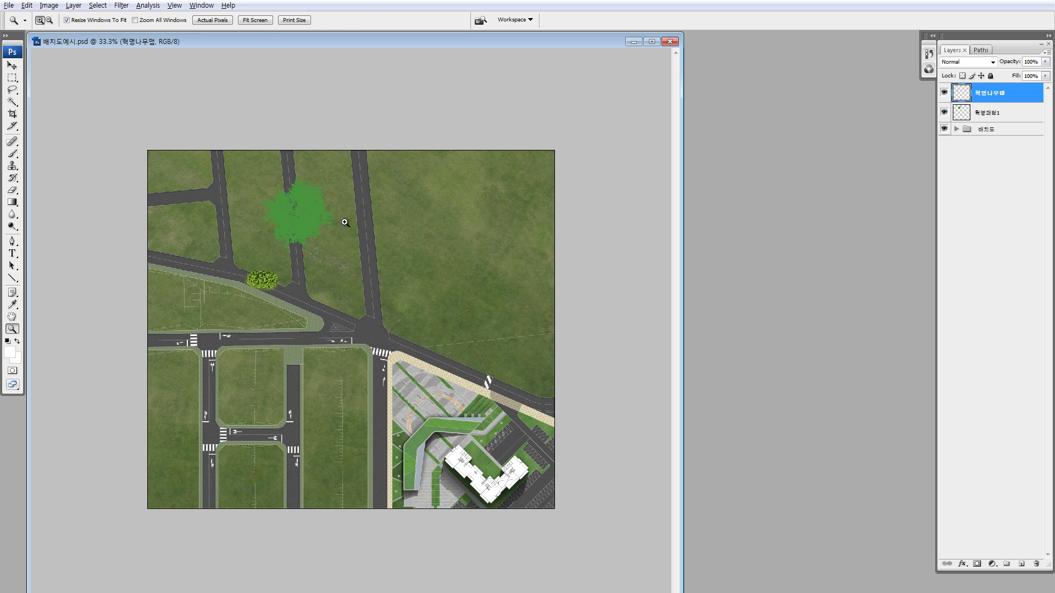
drag(319, 123, 624, 480)
mouse_move(547, 366)
mouse_down()
mouse_move(401, 243)
mouse_move(528, 211)
mouse_up()
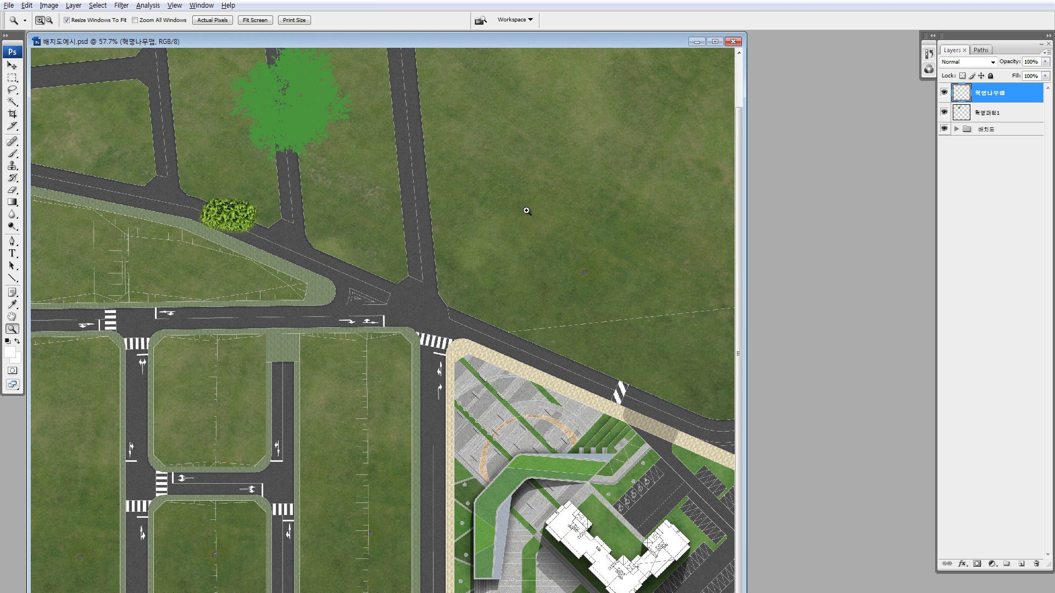
key(l)
mouse_move(533, 73)
mouse_down()
mouse_move(494, 104)
mouse_move(565, 299)
mouse_move(610, 264)
mouse_move(548, 88)
mouse_move(584, 117)
mouse_move(628, 265)
mouse_up()
mouse_move(633, 184)
mouse_down()
mouse_move(659, 233)
mouse_move(745, 250)
mouse_up()
key(Return)
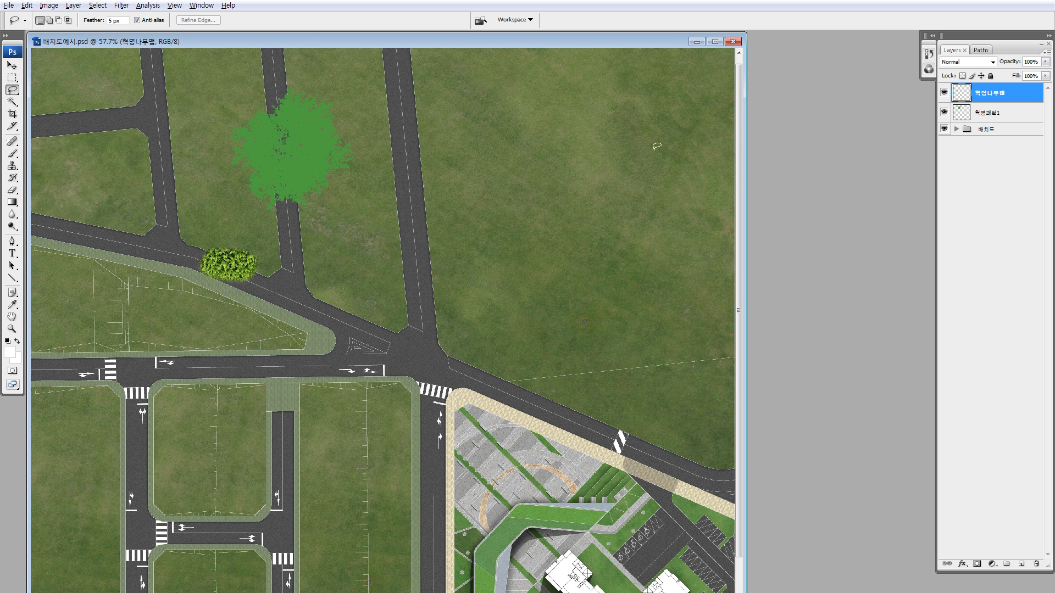
scroll(537, 400, down, 3)
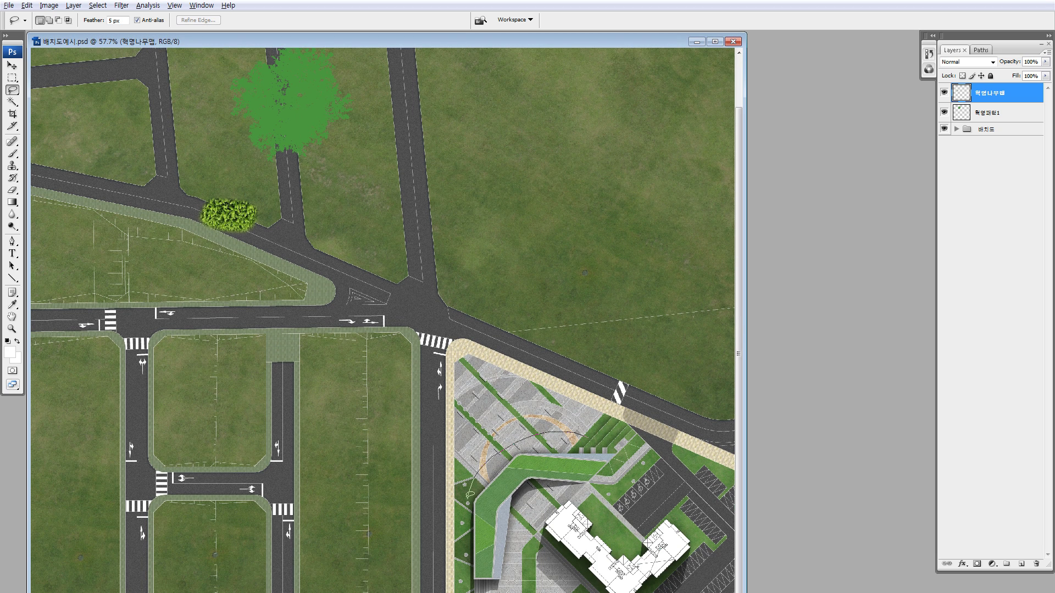
drag(550, 413, 531, 438)
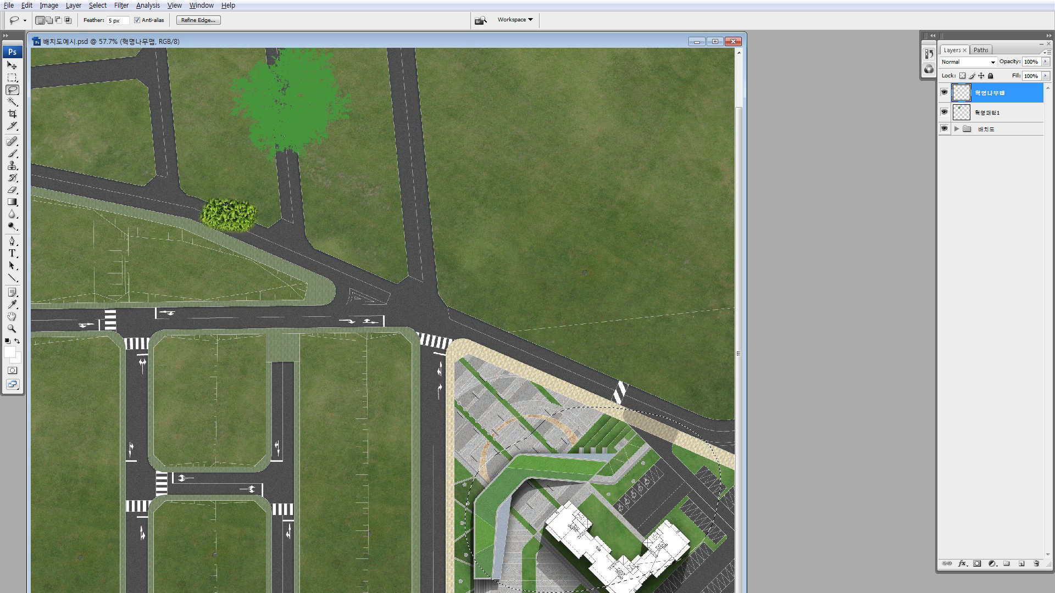
key(ctrl+d)
drag(575, 209, 635, 265)
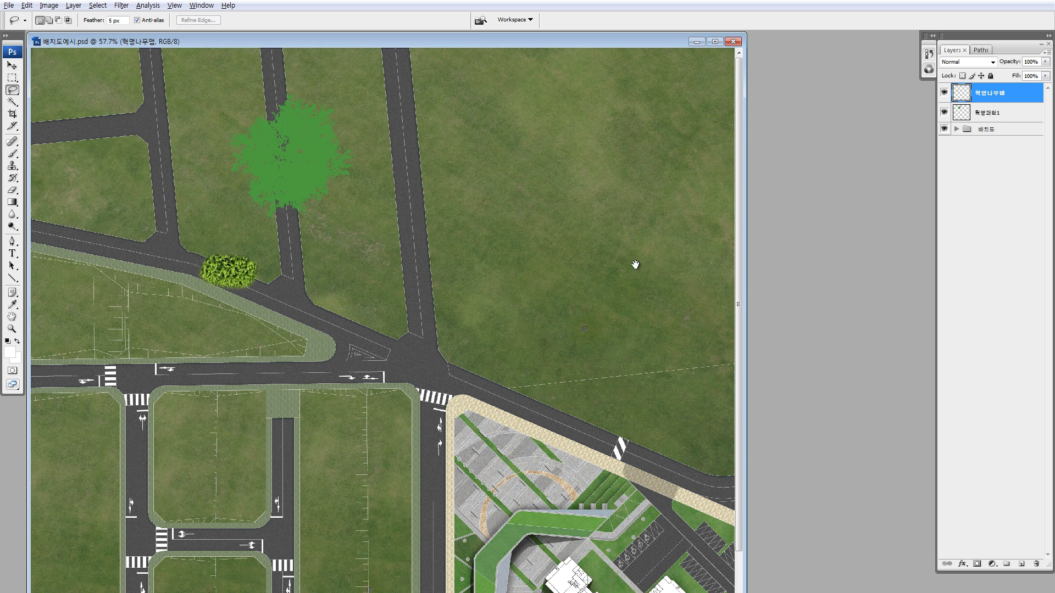
drag(544, 280, 604, 354)
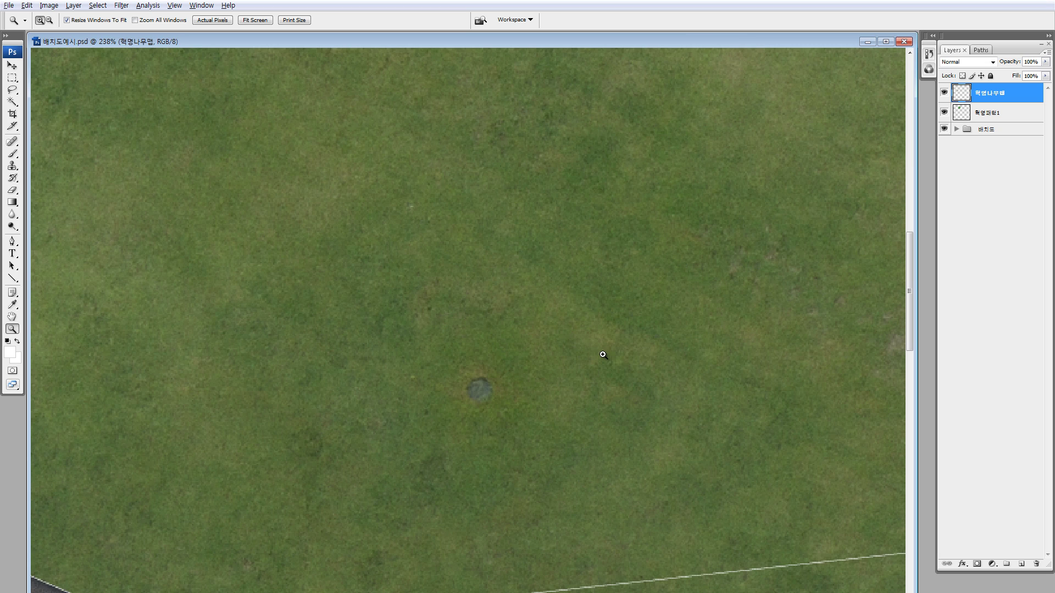
key(ctrl+minus)
key(ctrl+minus)
key(ctrl+minus)
key(ctrl+minus)
Step: Add a new layer directly above the 배치도 group, and select the grass layer Layer 16 inside the group
click(984, 129)
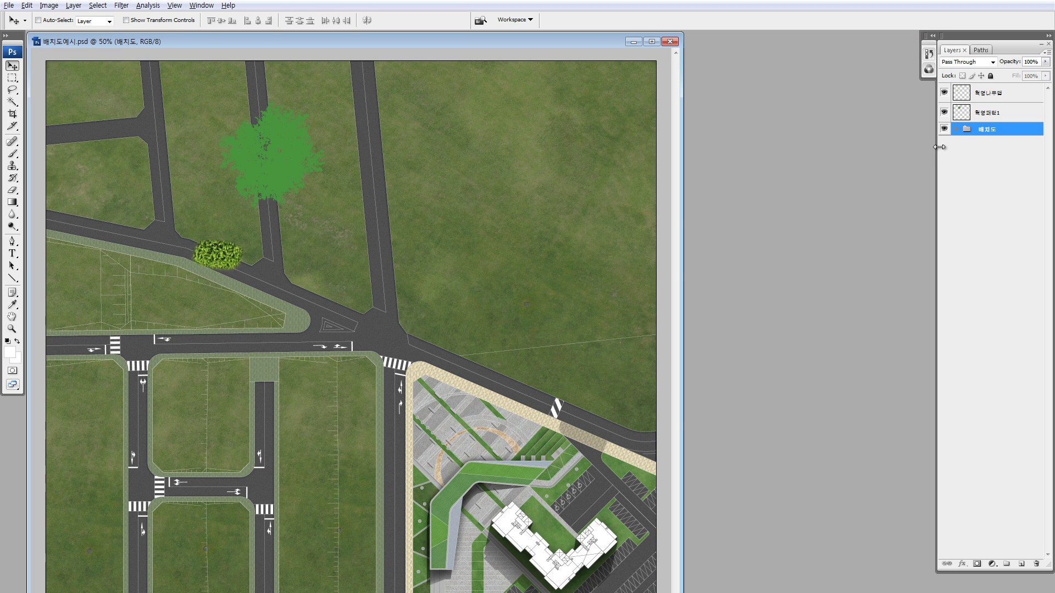
click(1022, 566)
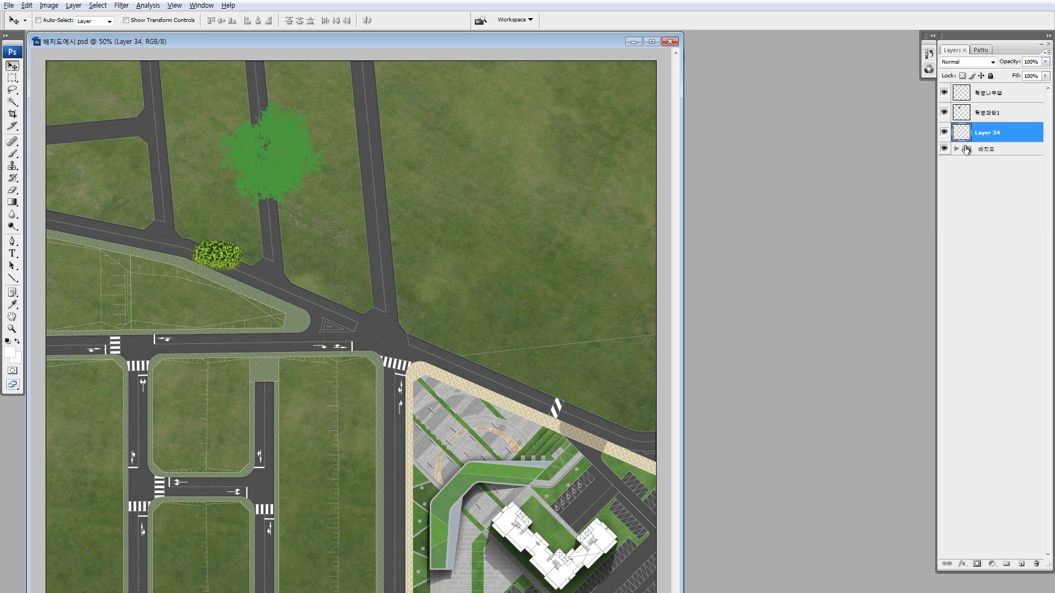
click(957, 150)
scroll(954, 375, down, 10)
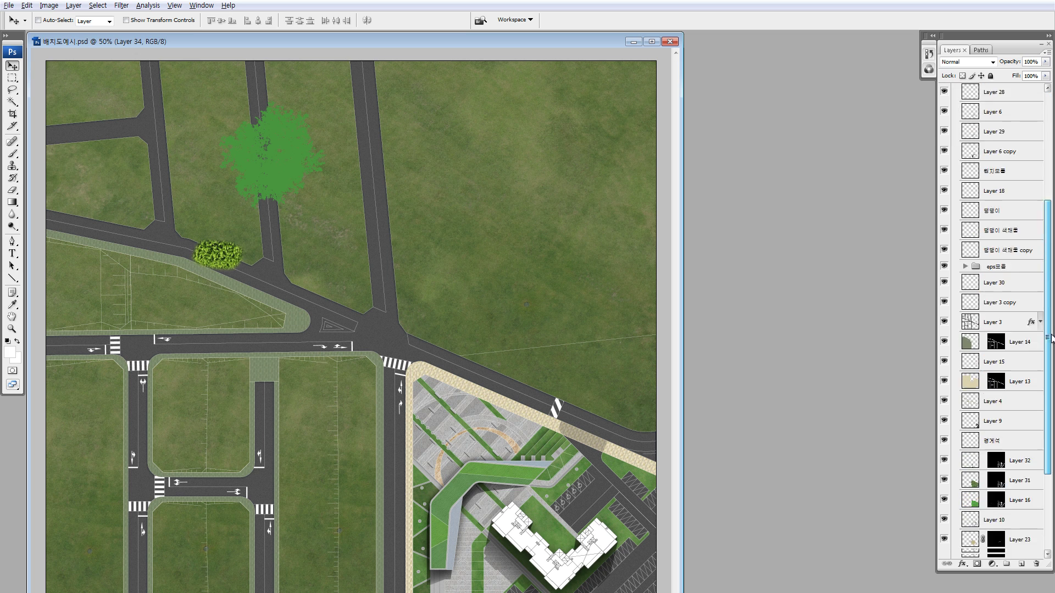
click(955, 374)
Step: Draw a long curved freehand selection on the large lawn with the Lasso, using a 2 px feather
key(l)
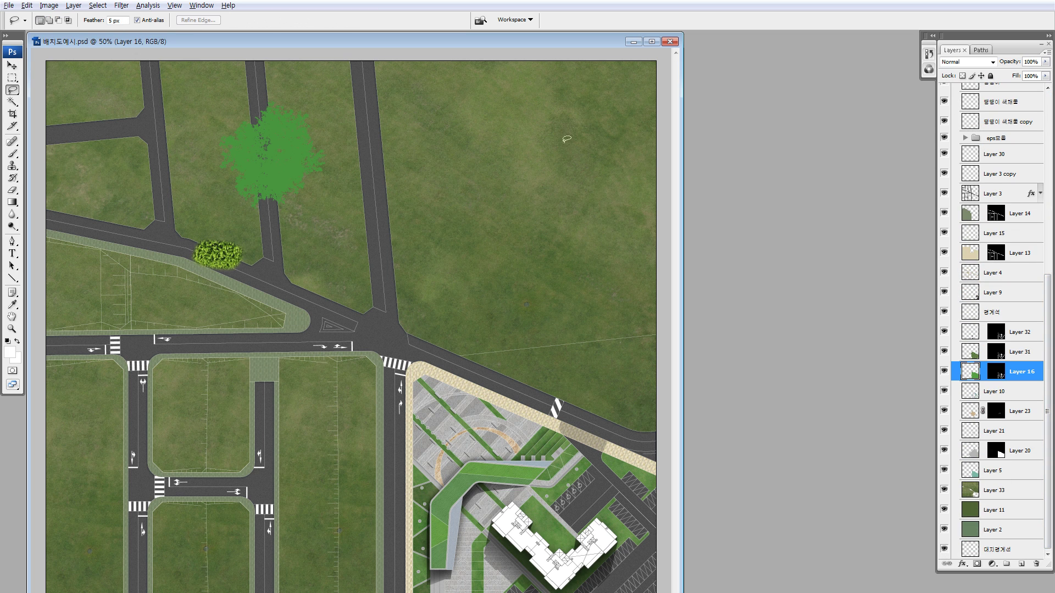
key(Return)
text(2)
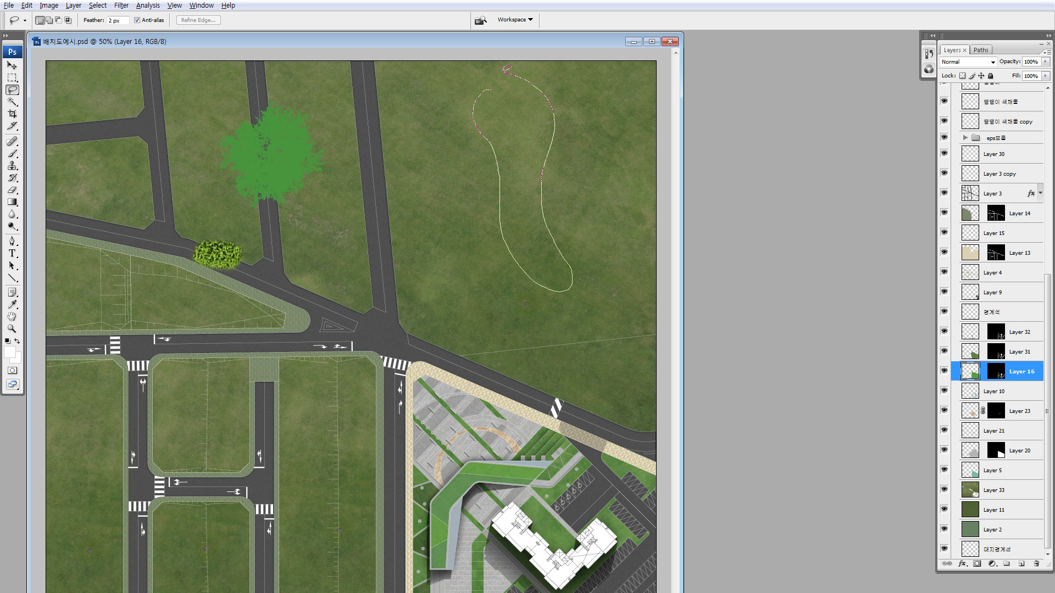
drag(474, 103, 473, 106)
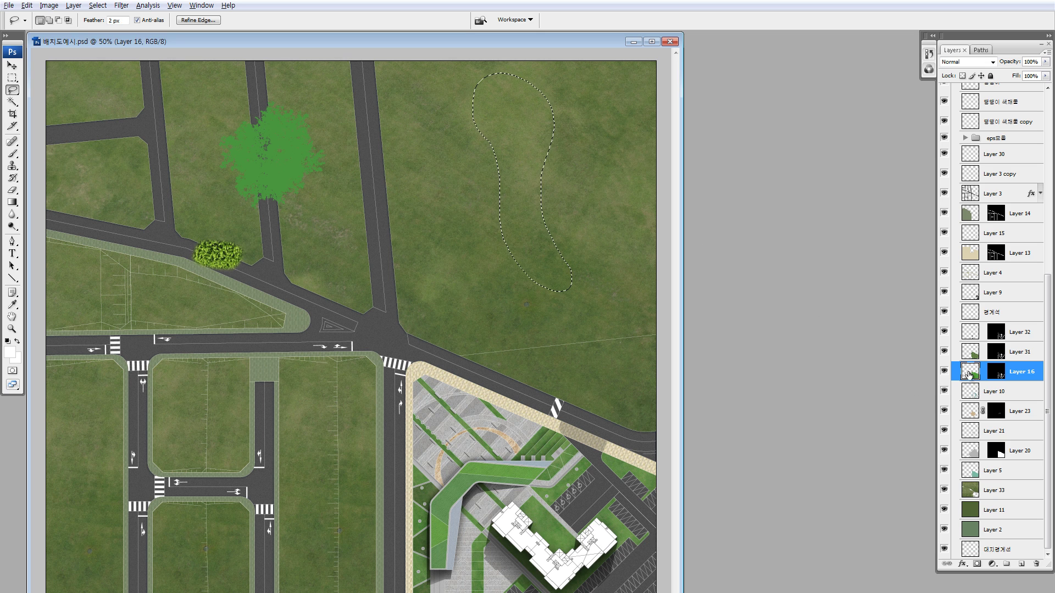
Step: Try to copy the selected lawn area of Layer 16 to a new layer
key(ctrl+j)
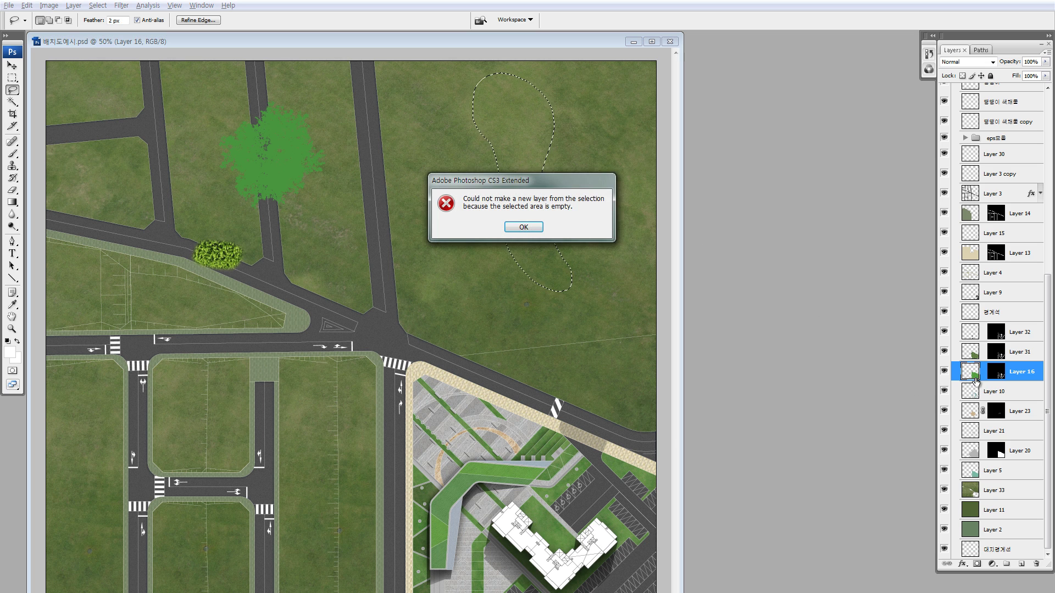
key(Return)
key(ctrl+j)
key(Return)
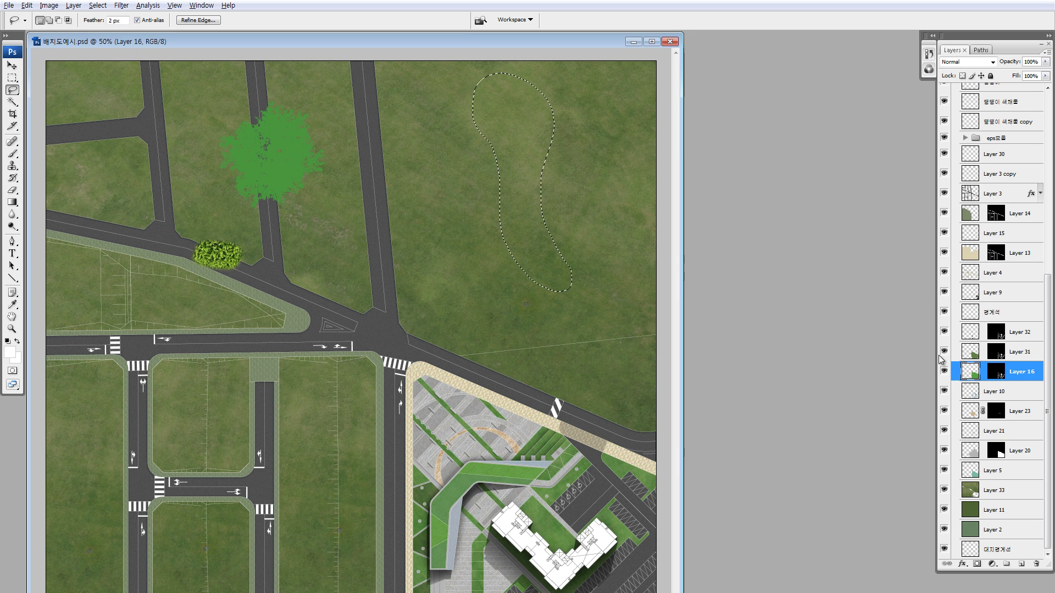
Step: Shift the selection over the landscaped plaza, copy its Layer 16 grass to a new layer and move the copy onto the large lawn
mouse_move(495, 165)
mouse_down()
mouse_move(492, 454)
mouse_move(438, 471)
mouse_up()
key(ctrl+j)
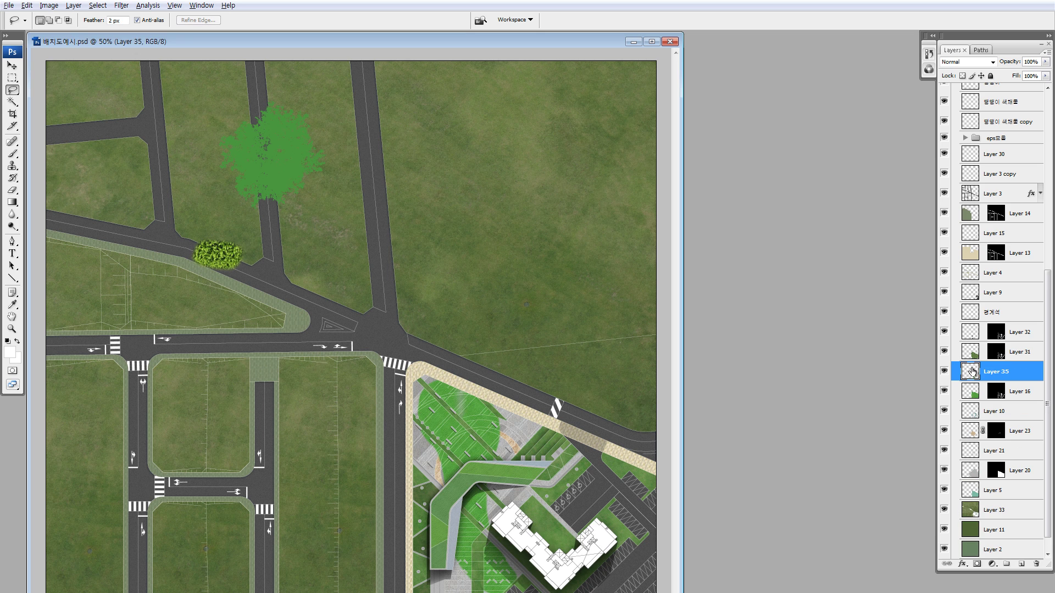
key(v)
mouse_move(451, 398)
mouse_down()
mouse_move(492, 204)
mouse_move(497, 132)
mouse_move(490, 140)
mouse_up()
Step: Cover the brownish gap in the upper part of Layer 35's grass bed with a lassoed patch of neighbouring grass, and deselect
key(z)
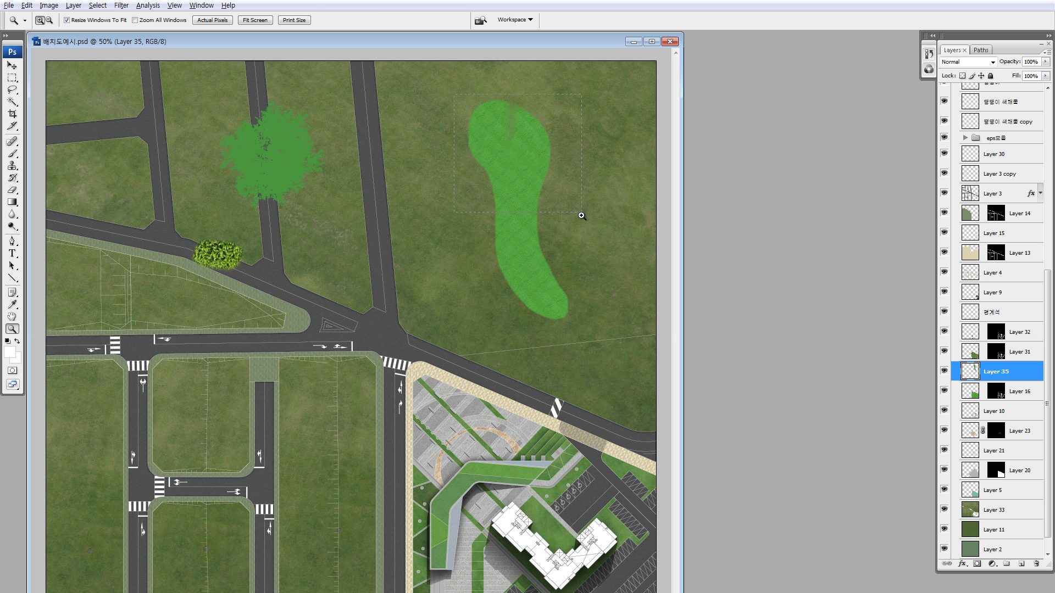
drag(582, 214, 478, 82)
key(l)
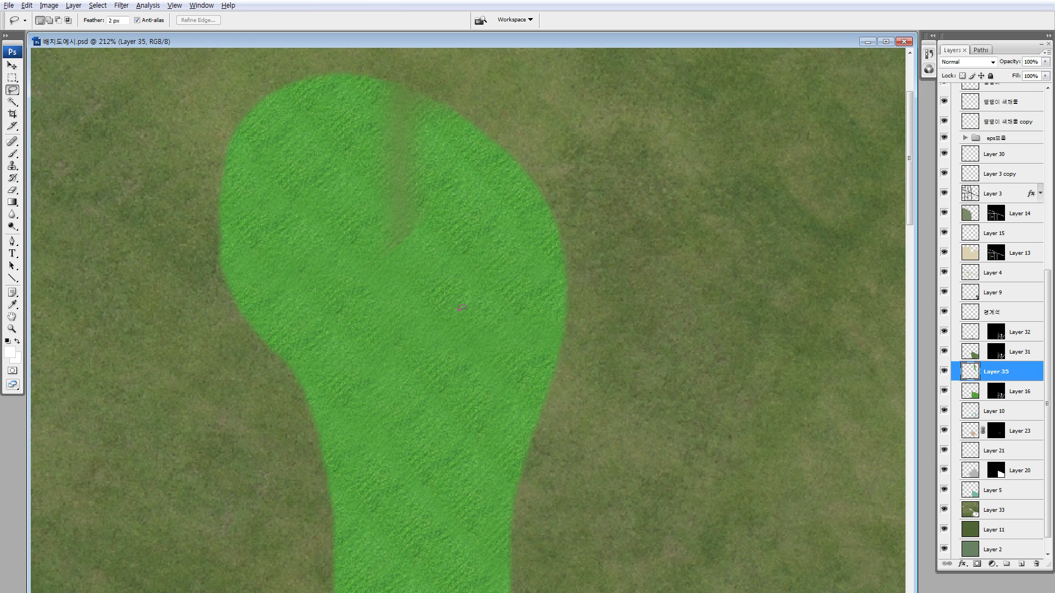
mouse_move(450, 190)
mouse_down()
mouse_move(410, 190)
mouse_move(392, 120)
mouse_up()
drag(394, 122, 386, 120)
key(ctrl+d)
key(ctrl+minus)
key(ctrl+minus)
key(ctrl+minus)
key(ctrl+minus)
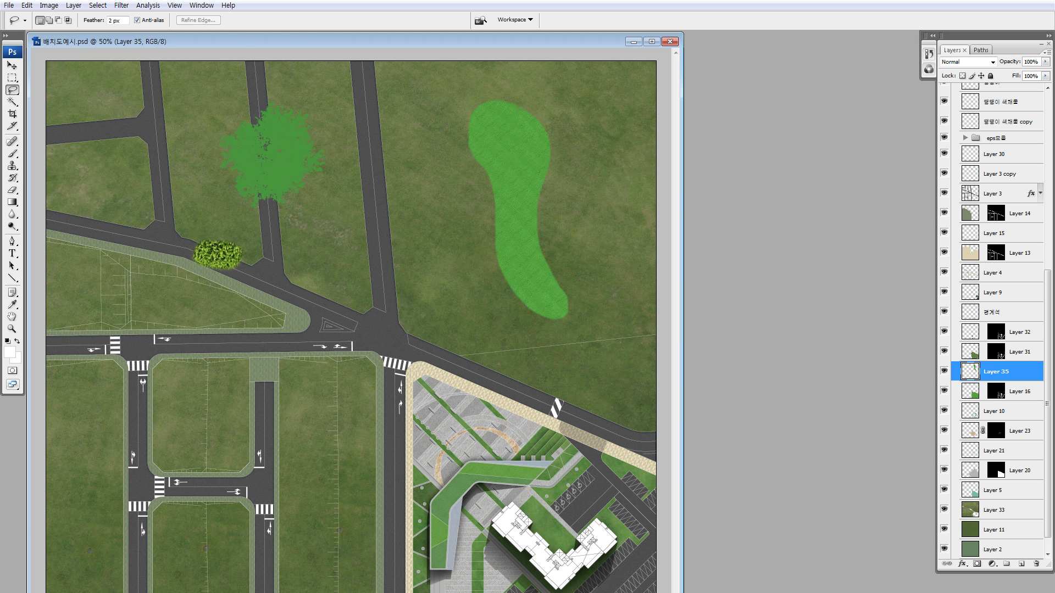
Step: Adjust Layer 35's Brightness/Contrast to darken the grass bed slightly, with brightness about -6
key(v)
key(alt+i)
key(a)
key(c)
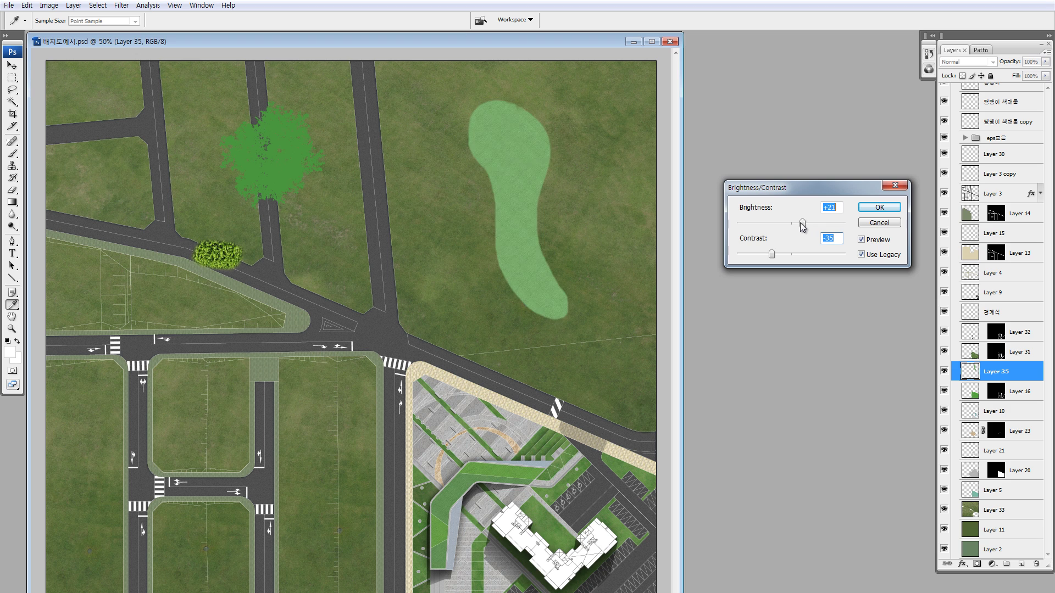
drag(805, 222, 793, 252)
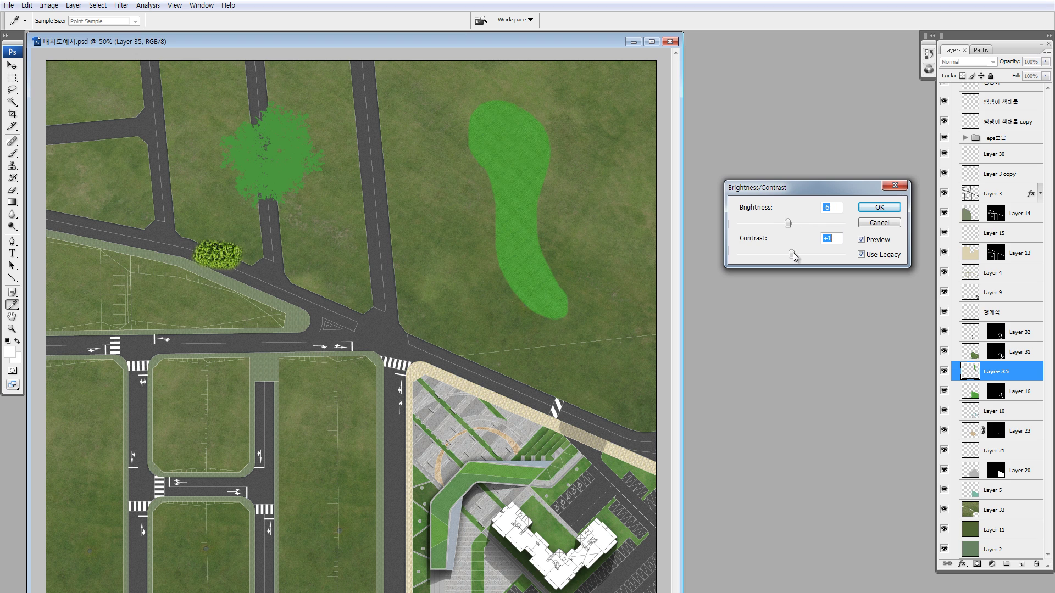
click(879, 207)
Step: Shift Layer 35's hue toward yellow-green and raise its lightness slightly with Hue/Saturation
key(ctrl+u)
drag(768, 301, 762, 301)
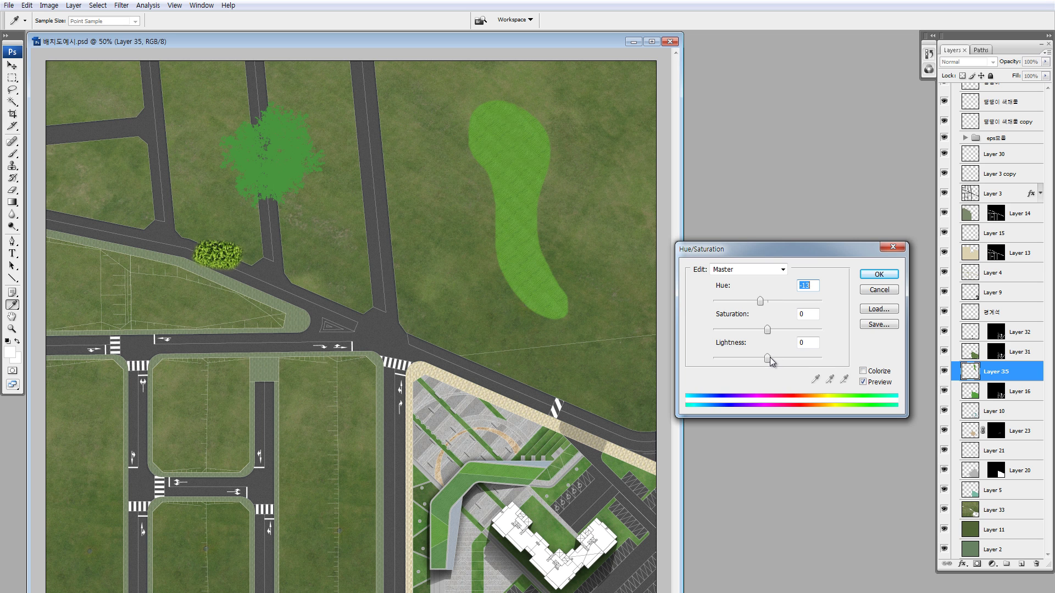
drag(767, 359, 770, 359)
click(882, 277)
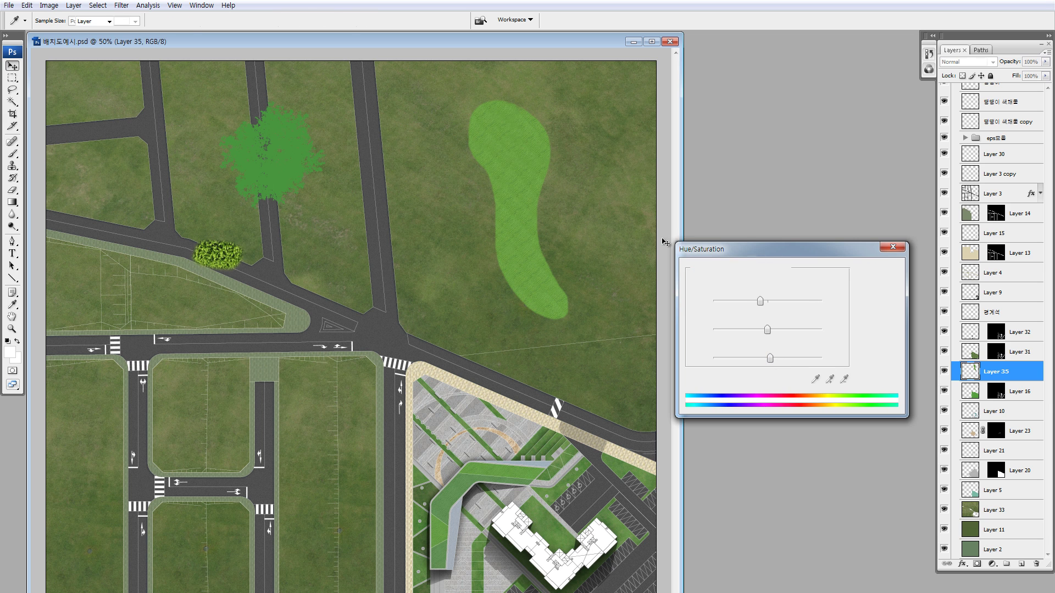
key(z)
drag(451, 145, 632, 353)
key(ctrl+minus)
key(ctrl+minus)
key(ctrl+minus)
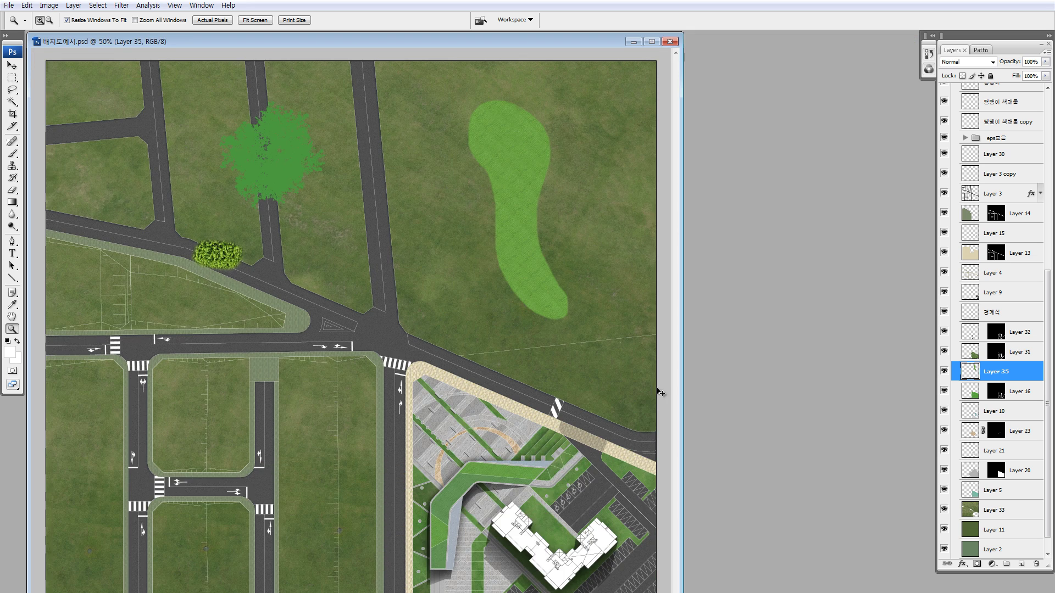
key(ctrl+minus)
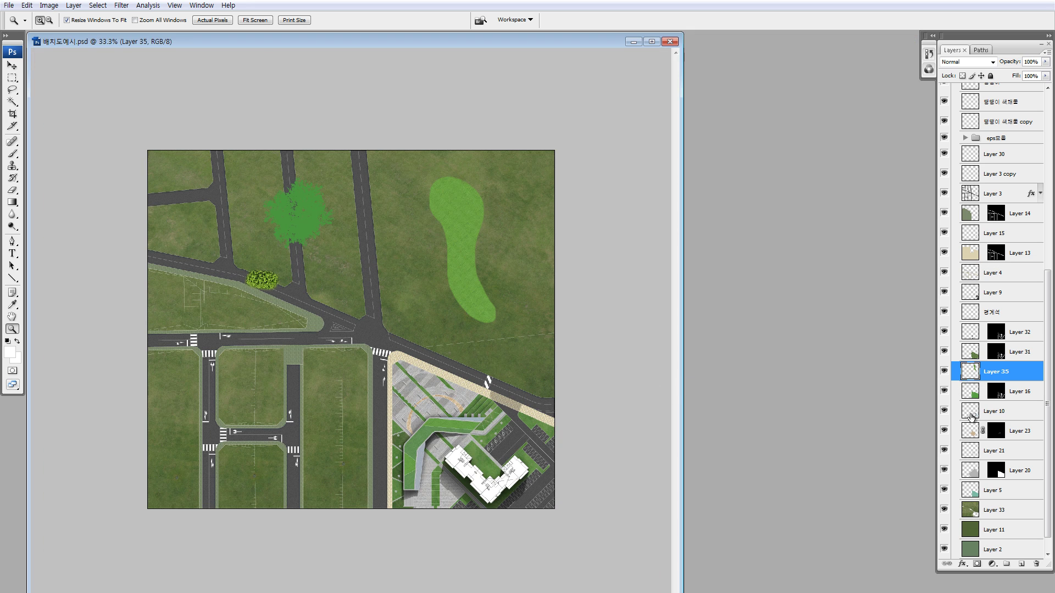
Step: Add a new layer above Layer 35 and fill it with a pale yellow-green, about RGB 213, 223, 145
click(1019, 565)
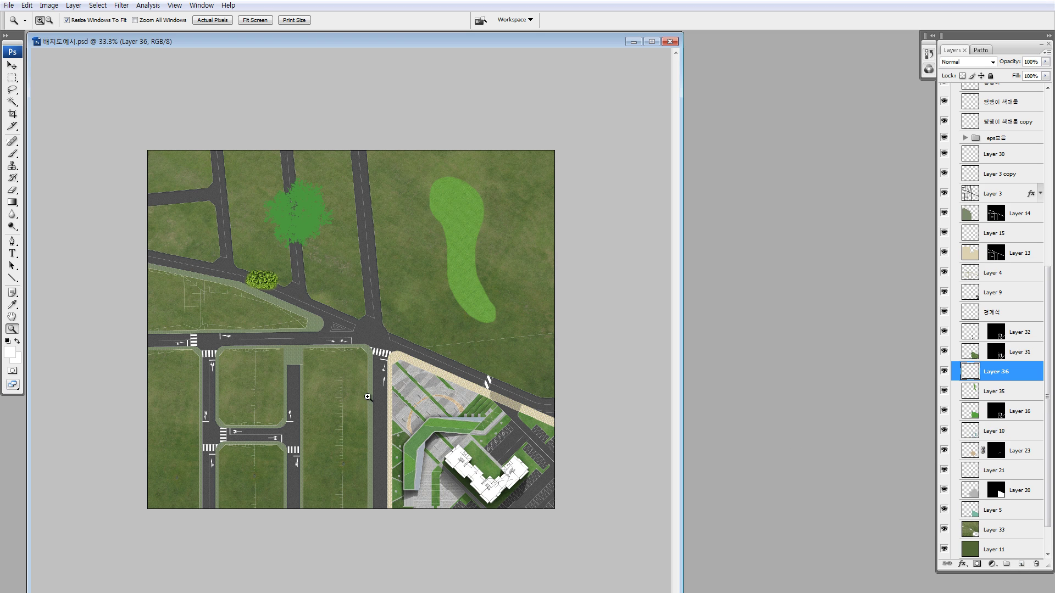
click(10, 352)
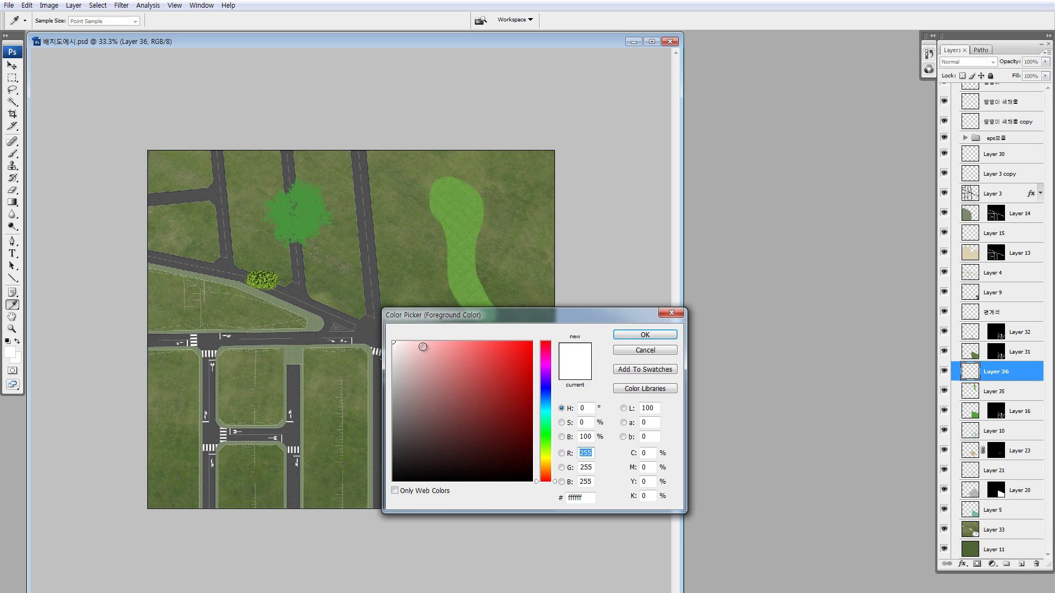
mouse_move(445, 370)
mouse_down()
mouse_move(431, 358)
mouse_move(441, 358)
mouse_up()
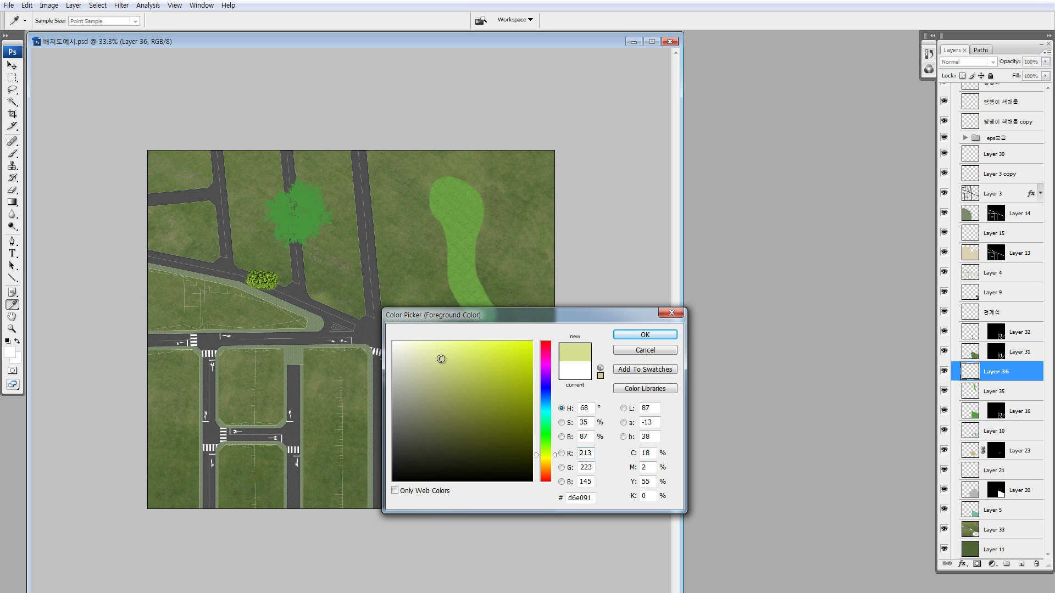
click(640, 334)
key(alt+BackSpace)
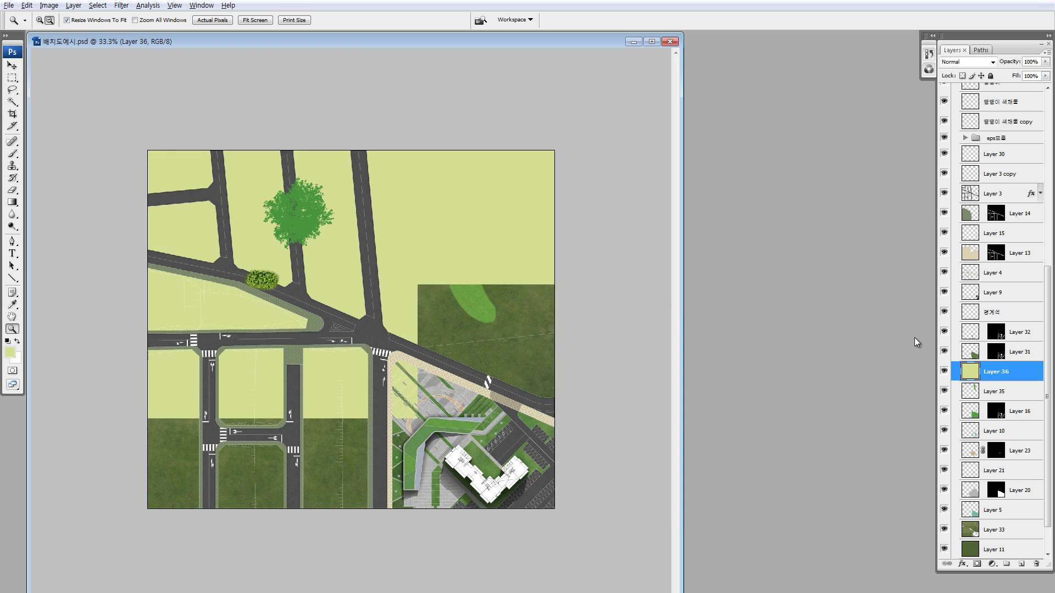
Step: Apply 2% Gaussian monochromatic noise to Layer 36 and give the layer a mask inverted to black
click(121, 5)
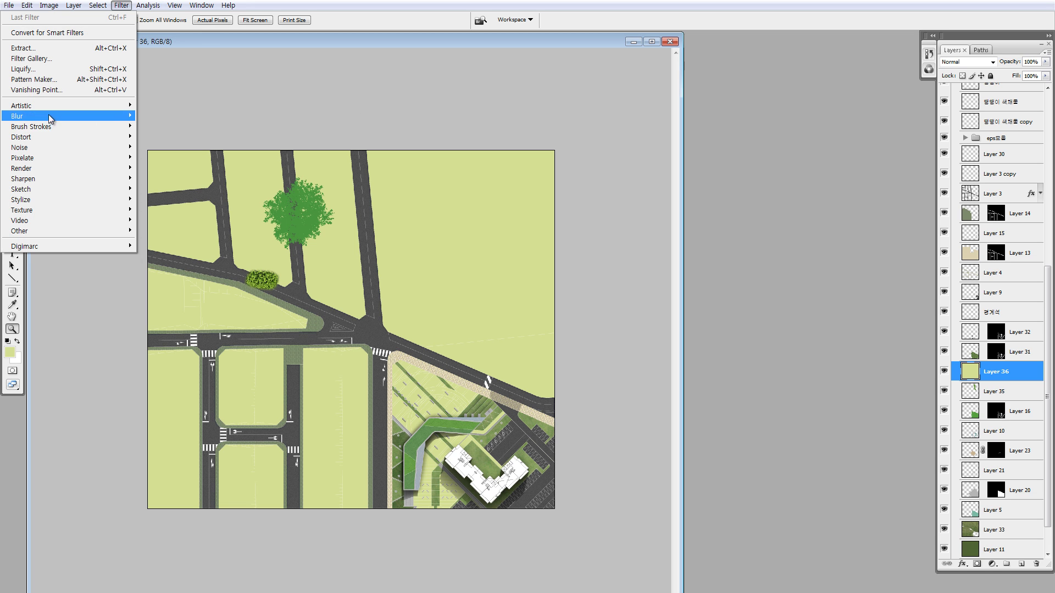
mouse_move(46, 150)
click(160, 147)
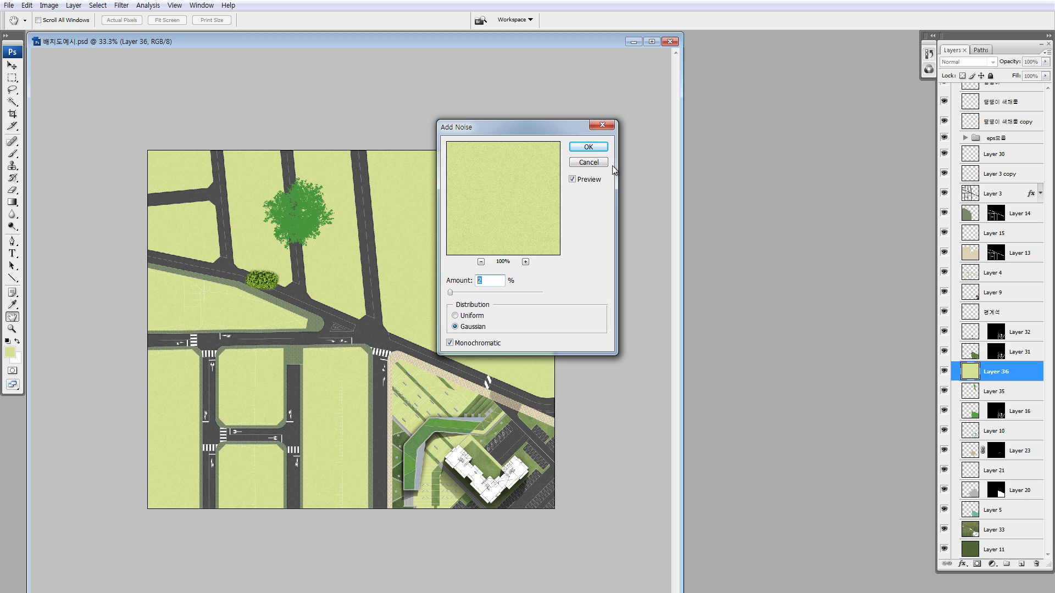
click(589, 148)
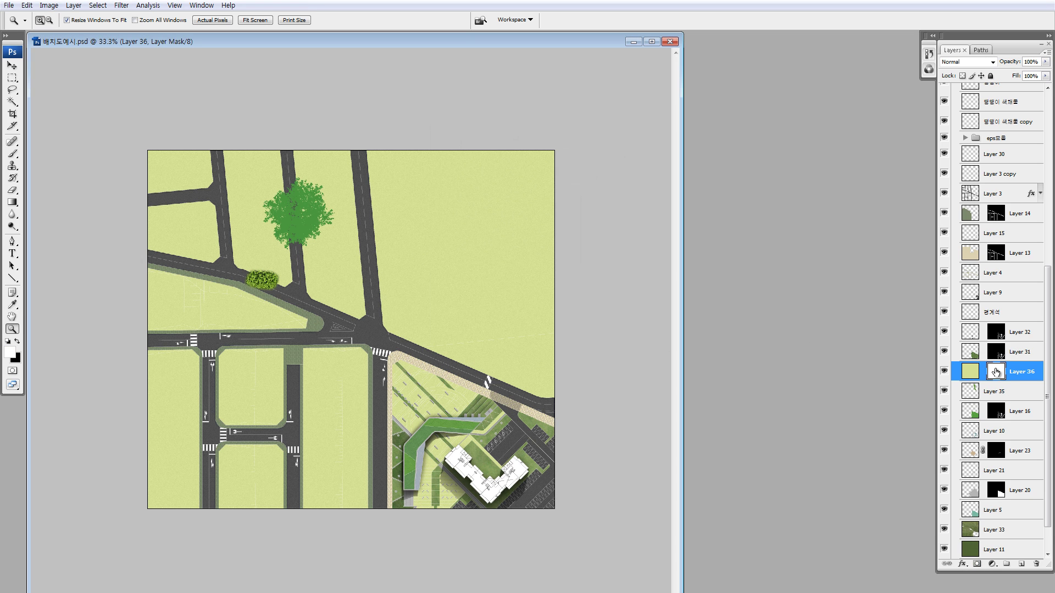
key(ctrl+i)
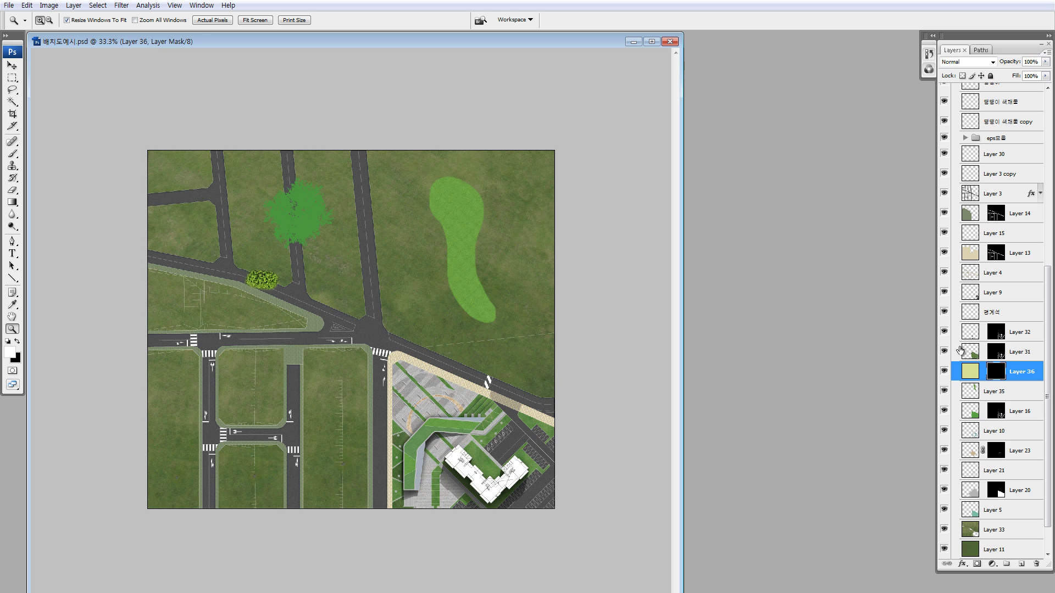
Step: Choose the soft 9 px brush, set its opacity to 100%, and test strokes on Layer 36's mask beside the grass bed
key(b)
click(72, 20)
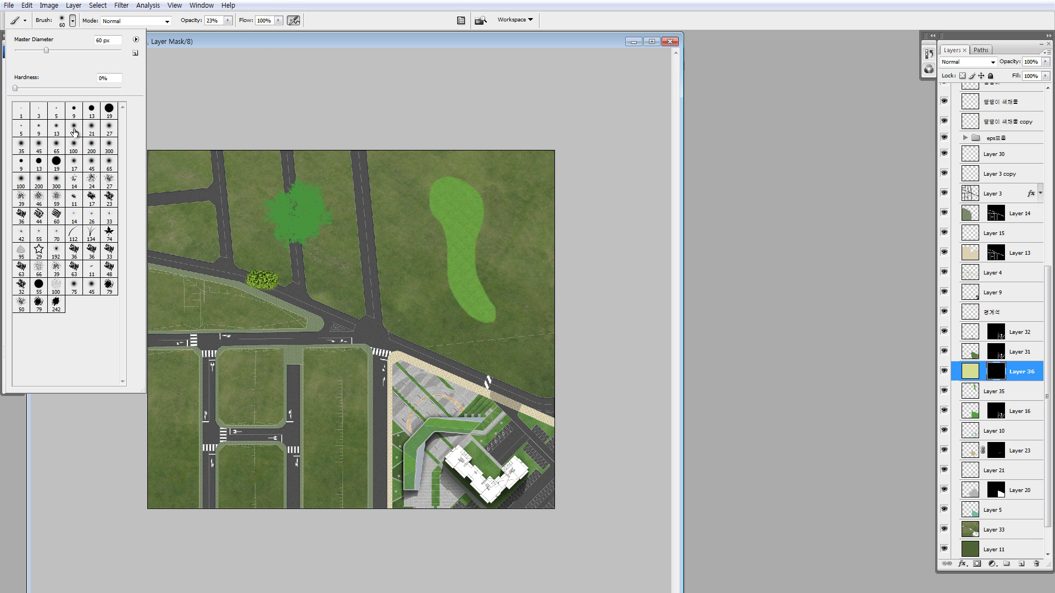
click(38, 129)
drag(439, 234, 452, 300)
key(ctrl+z)
drag(501, 230, 519, 311)
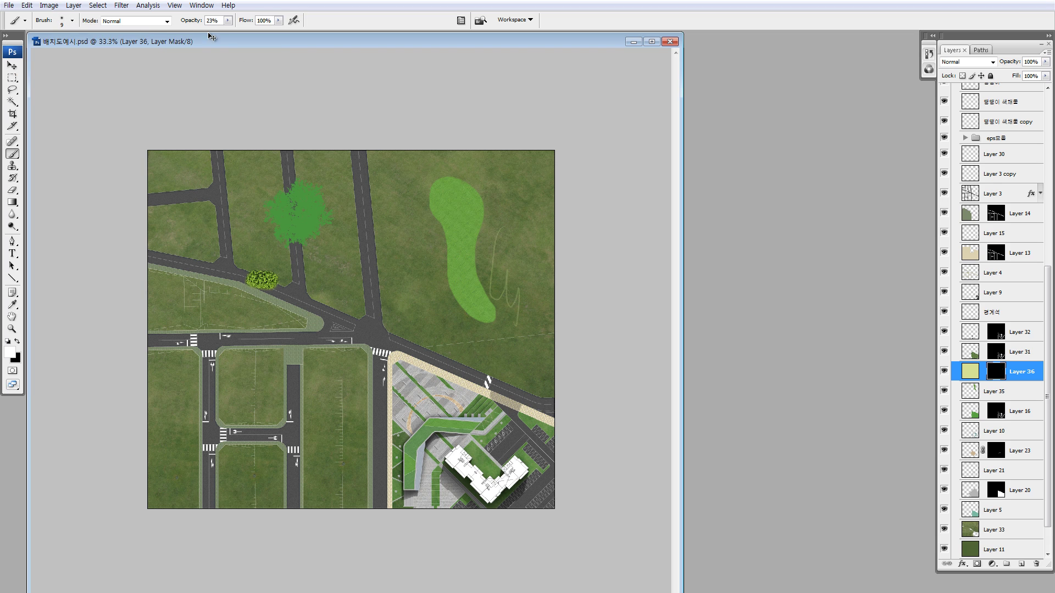
key(ctrl+z)
key(0)
drag(509, 229, 522, 353)
key(ctrl+z)
Step: Enlarge the brush to 25 px, lower its opacity to 73%, and test path strokes on the large lawn, undoing each one
key(z)
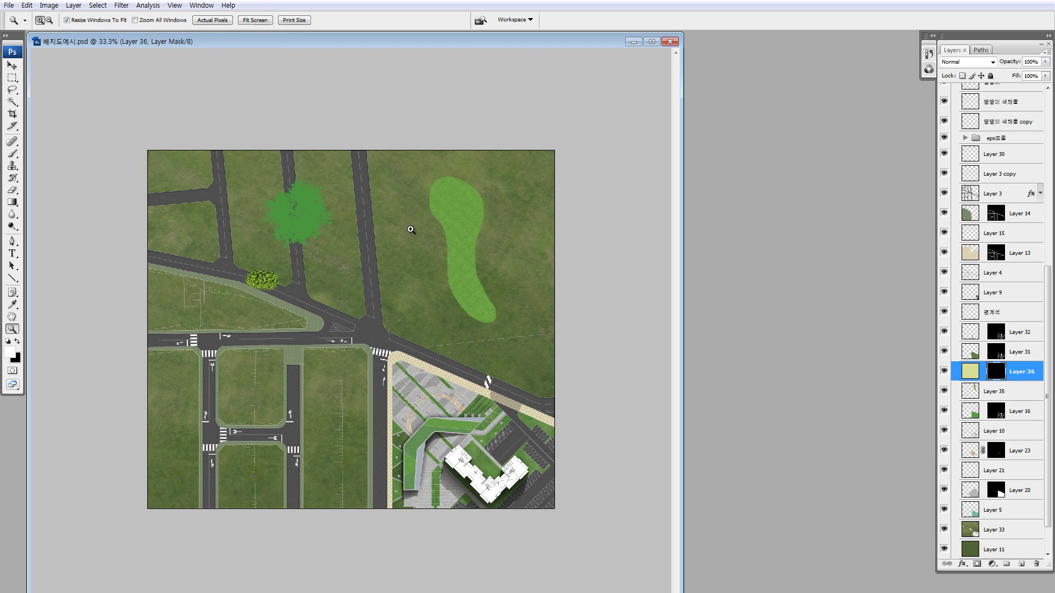
drag(412, 231, 500, 328)
key(b)
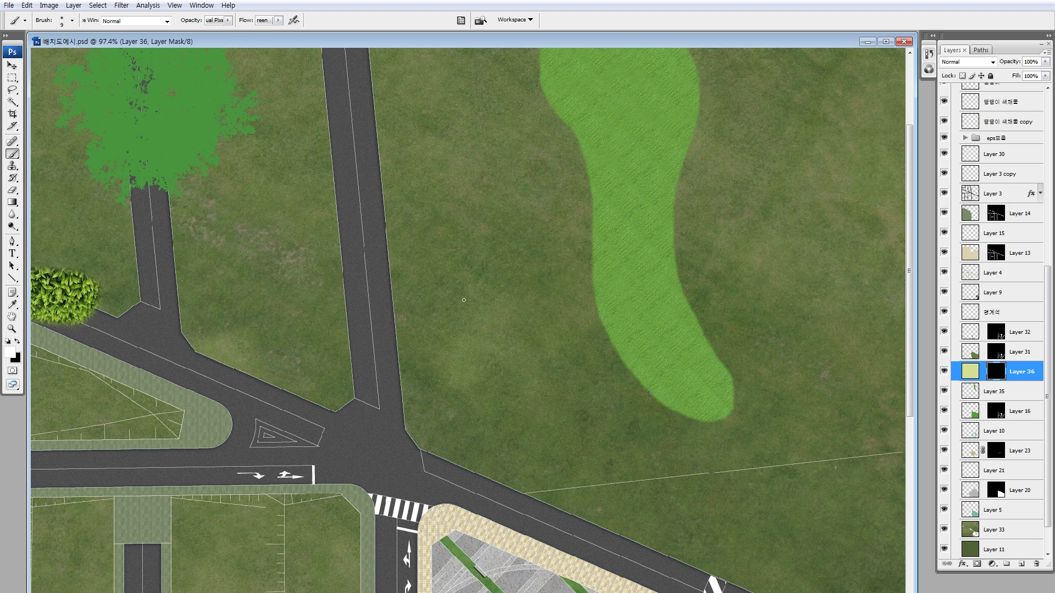
drag(455, 193, 519, 429)
key(ctrl+z)
mouse_move(470, 148)
mouse_down()
mouse_move(484, 292)
mouse_move(522, 423)
mouse_up()
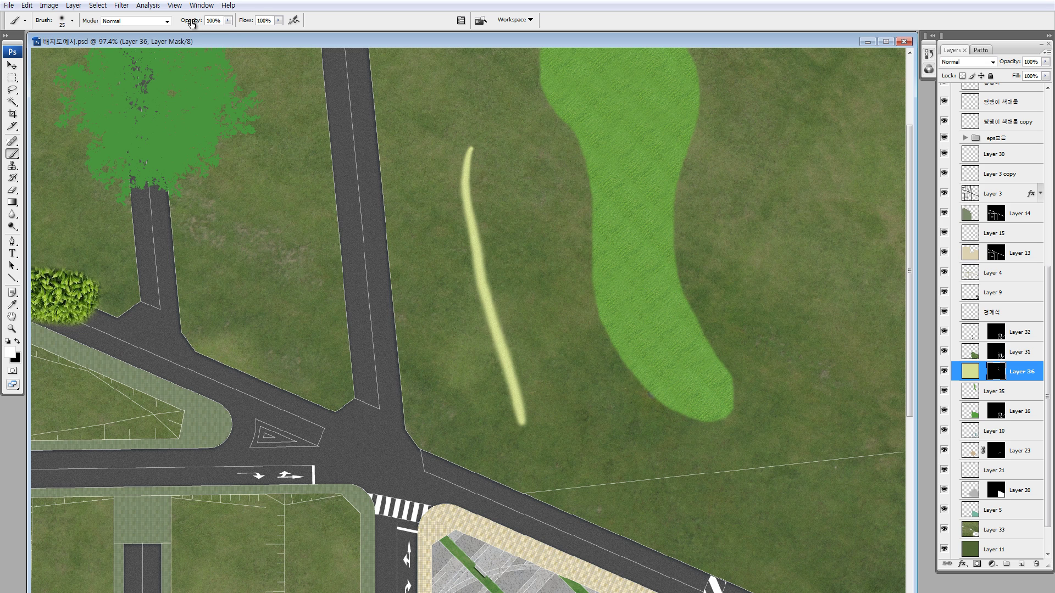
key(ctrl+z)
drag(191, 23, 183, 23)
drag(434, 97, 523, 371)
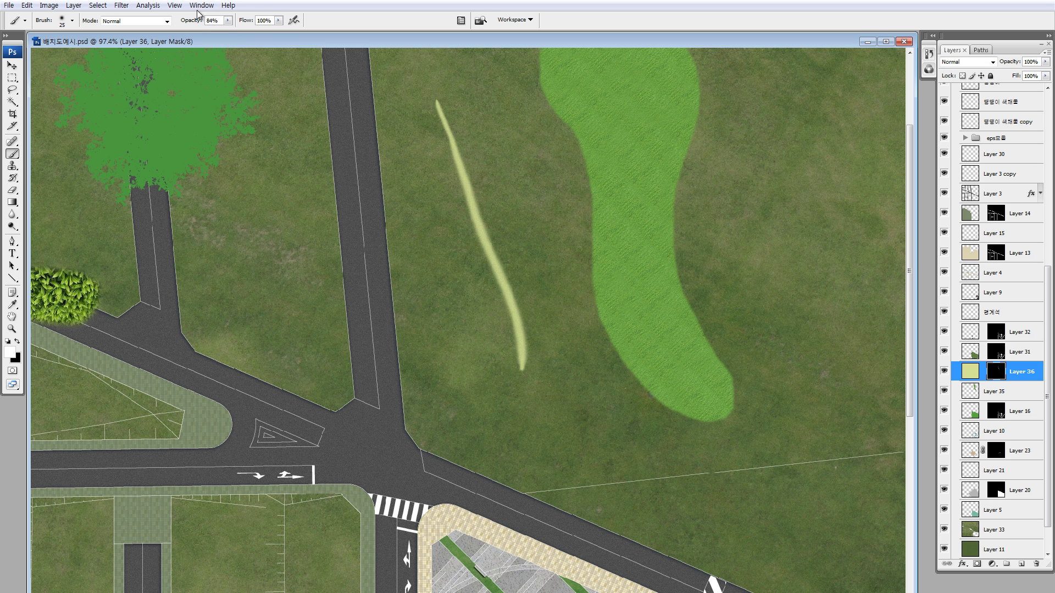
key(ctrl+z)
drag(464, 209, 461, 288)
mouse_move(464, 136)
mouse_down()
mouse_move(453, 177)
mouse_move(461, 220)
mouse_move(500, 301)
mouse_move(511, 417)
mouse_move(553, 520)
mouse_up()
key(ctrl+z)
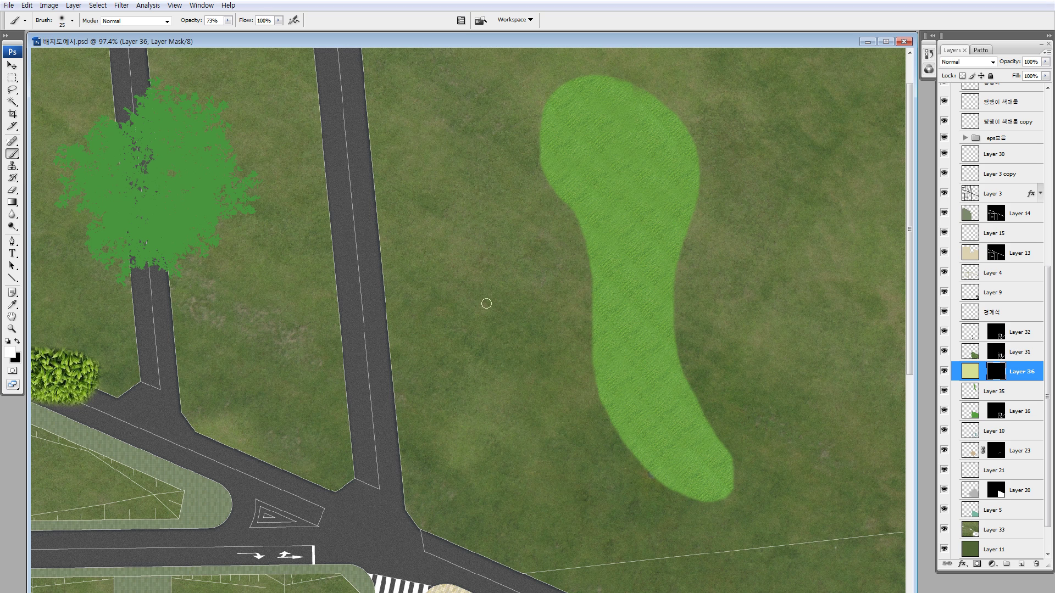
Step: Paint two winding footpaths on Layer 36's mask, one along each side of the grass bed on the large lawn
drag(524, 420, 698, 445)
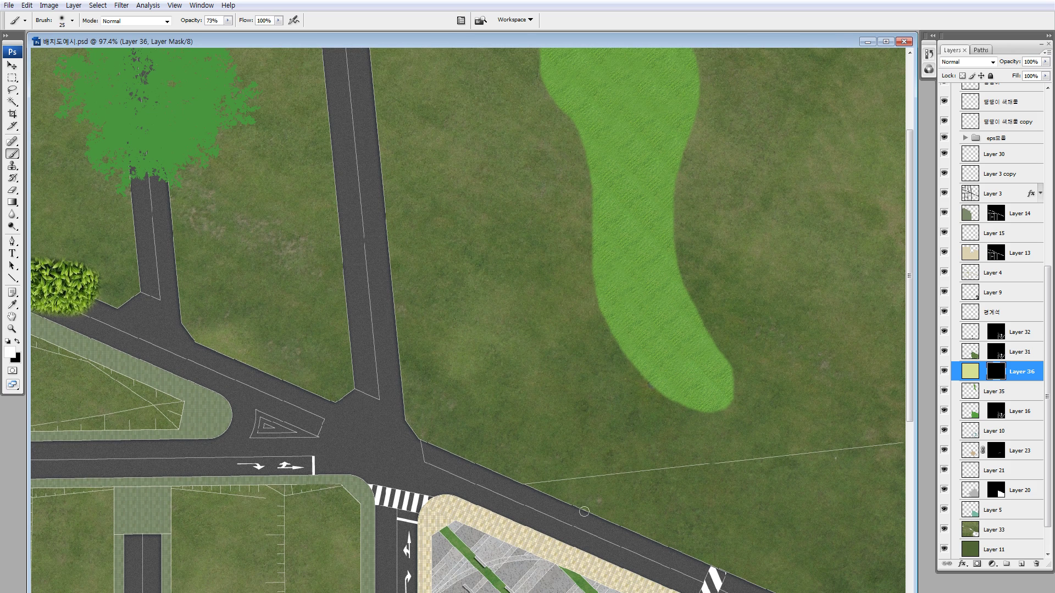
mouse_move(548, 502)
mouse_down()
mouse_move(724, 495)
mouse_move(838, 458)
mouse_move(862, 386)
mouse_move(858, 291)
mouse_move(879, 217)
mouse_move(904, 187)
mouse_up()
drag(688, 278, 689, 415)
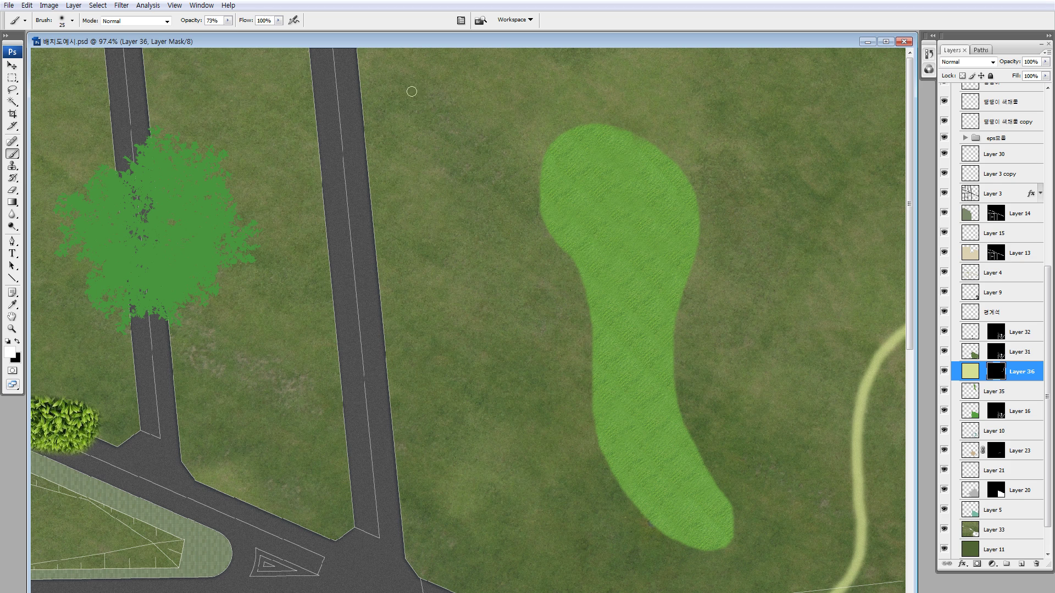
mouse_move(442, 53)
mouse_down()
mouse_move(440, 148)
mouse_move(461, 292)
mouse_move(496, 419)
mouse_move(516, 555)
mouse_move(509, 592)
mouse_up()
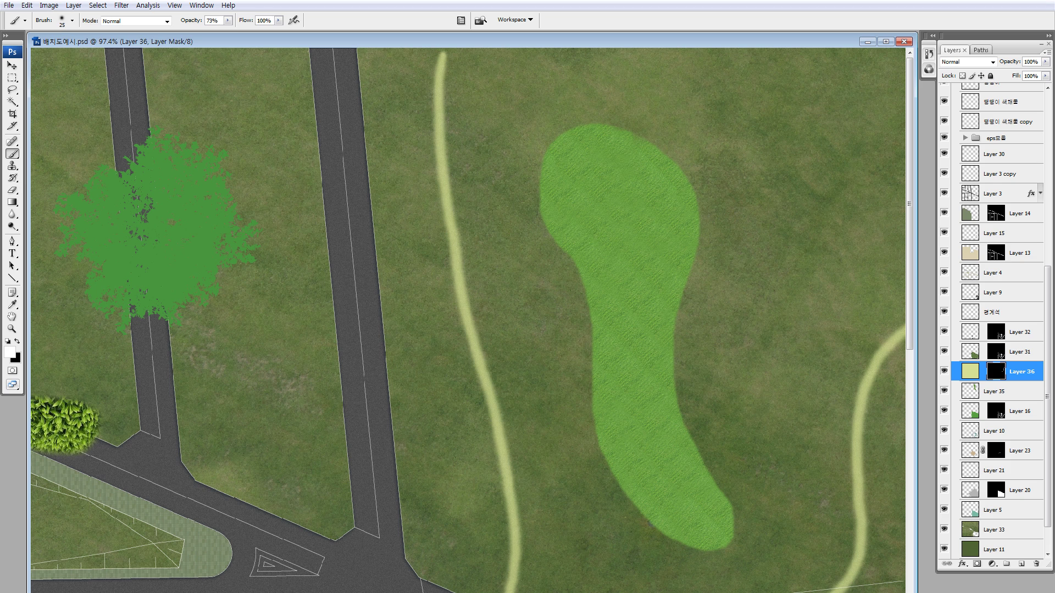
drag(718, 373, 654, 260)
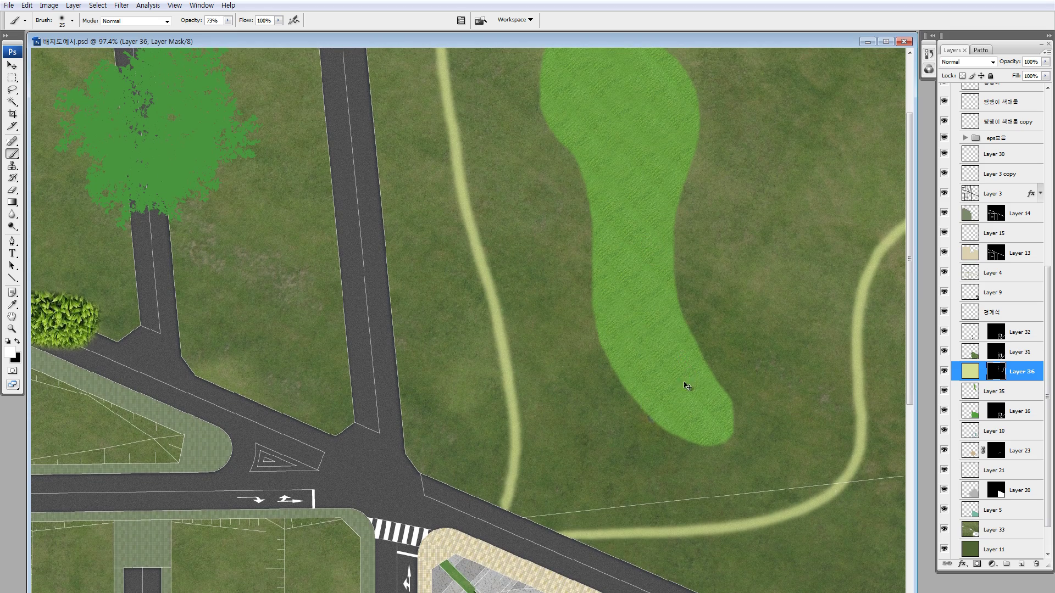
Step: Shift the hue of Layer 36's fill with Hue/Saturation to turn the footpaths a sandy yellow
key(ctrl+minus)
key(ctrl+minus)
click(970, 372)
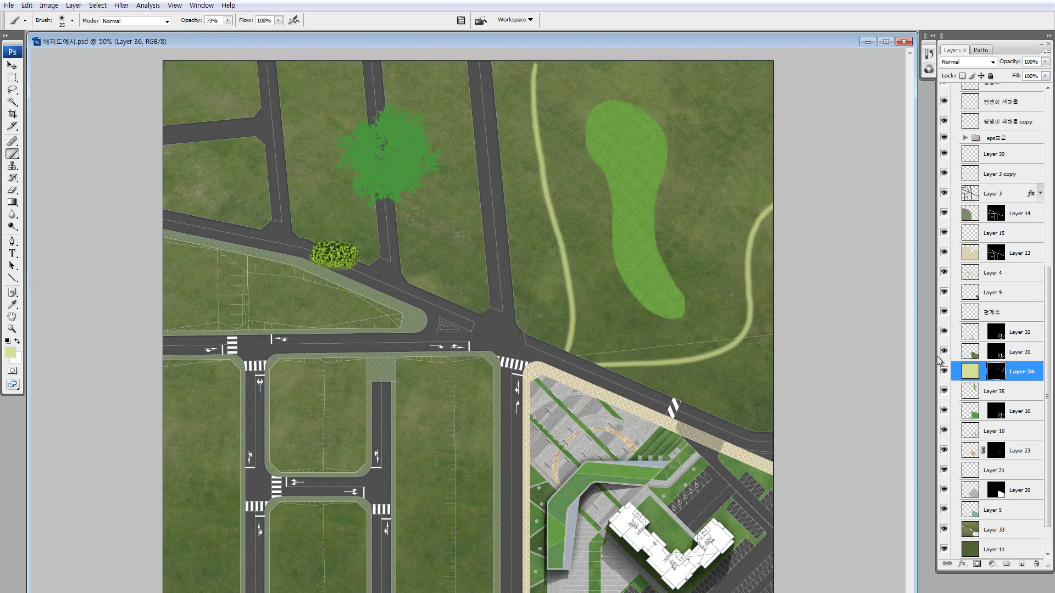
key(ctrl+u)
drag(767, 301, 761, 306)
click(880, 274)
key(b)
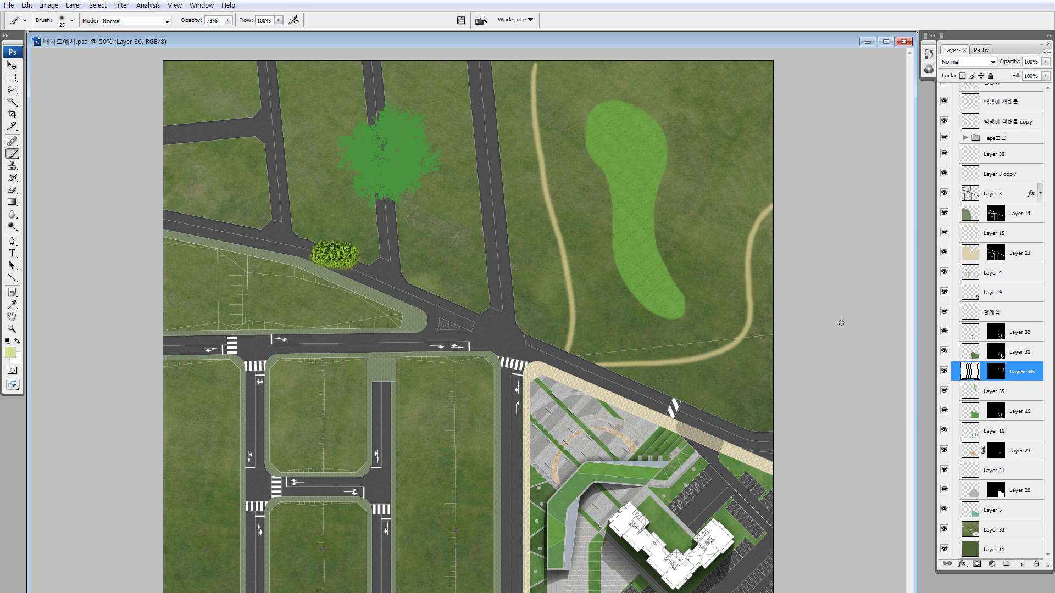
Step: Collapse the 배치도 group, toggle the visibility of the tree and foliage layers above it to check them, and select Layer 34
click(1041, 118)
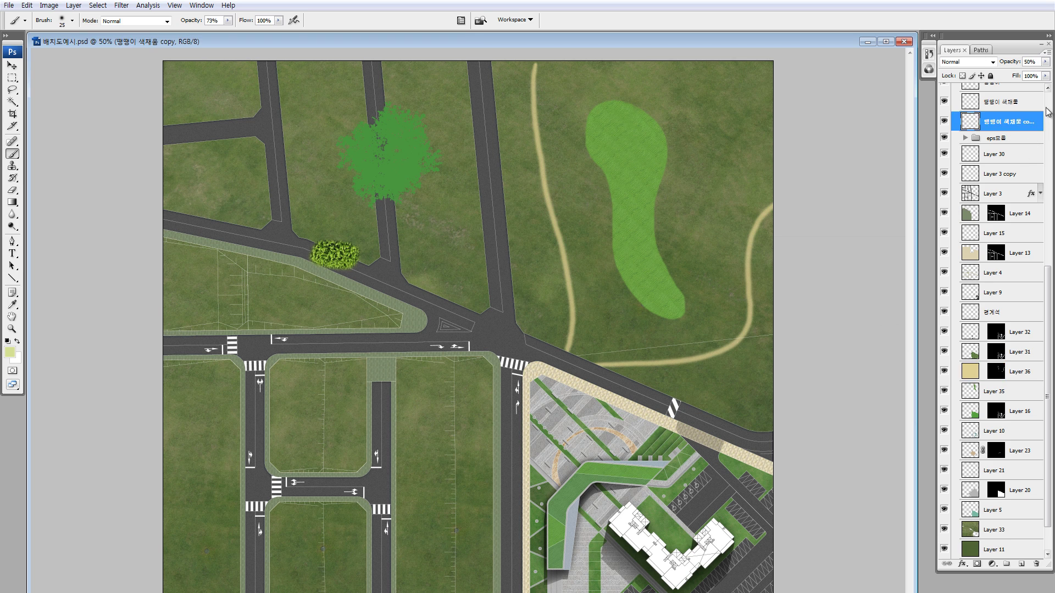
scroll(1041, 107, up, 10)
click(955, 149)
click(965, 95)
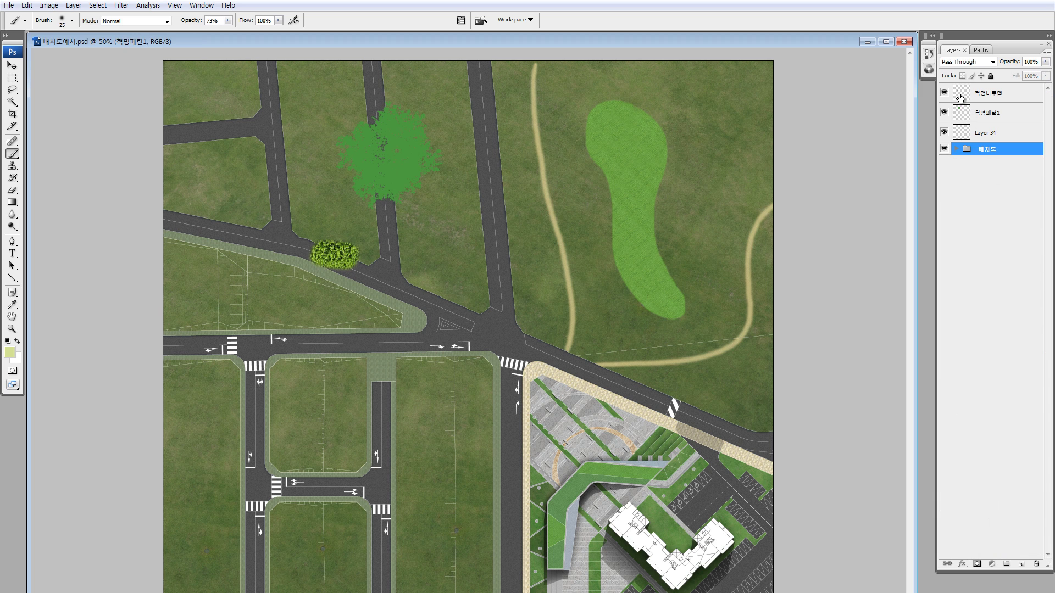
click(944, 114)
click(945, 92)
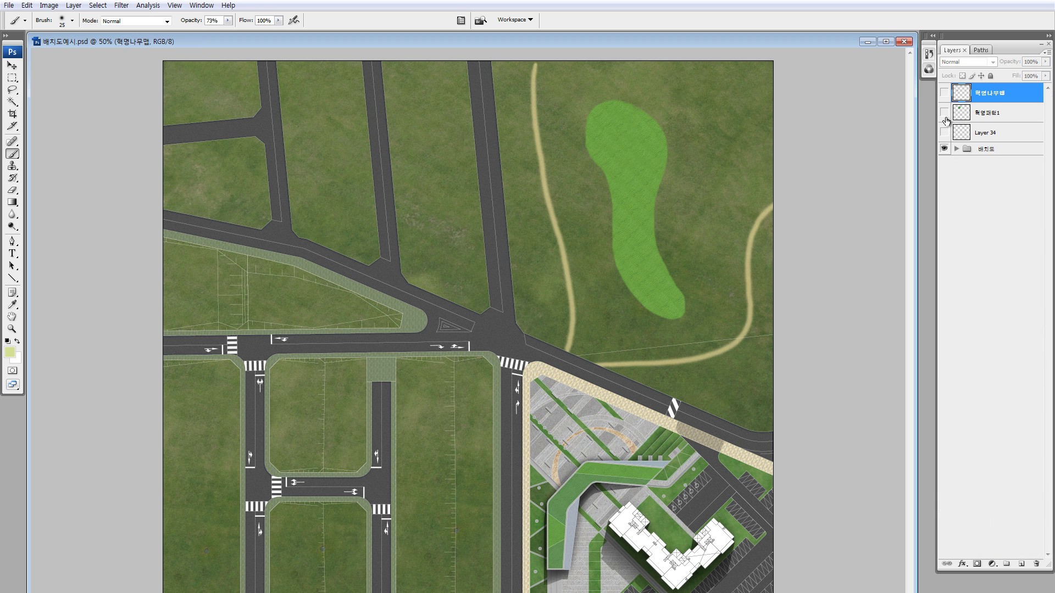
click(944, 92)
click(954, 133)
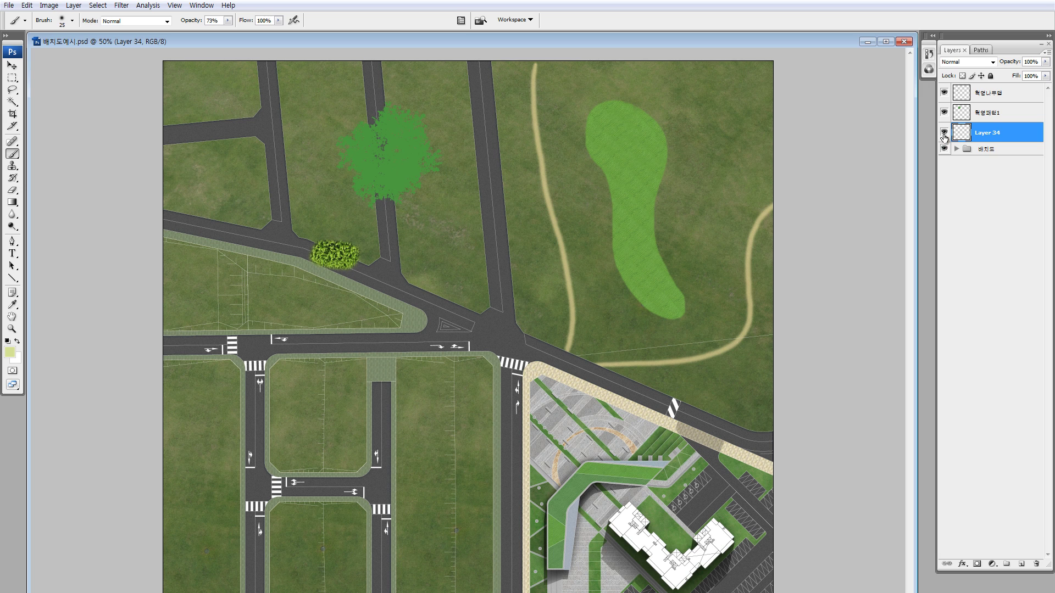
click(944, 113)
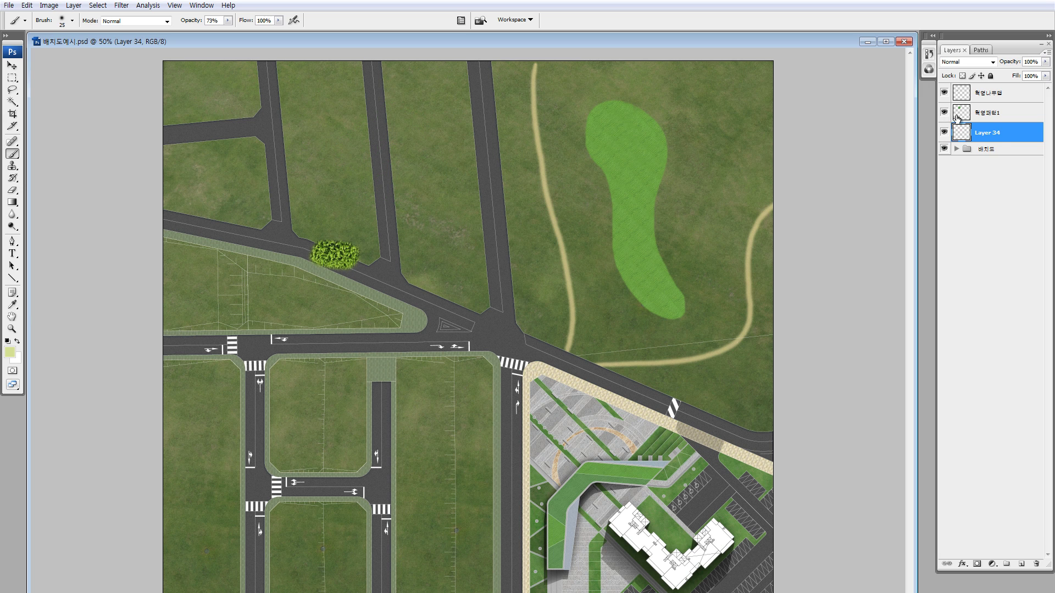
Step: Darken the tree on layer 혁명패턴1 with Hue/Saturation, setting saturation to +40 and lightness to about -62
click(950, 116)
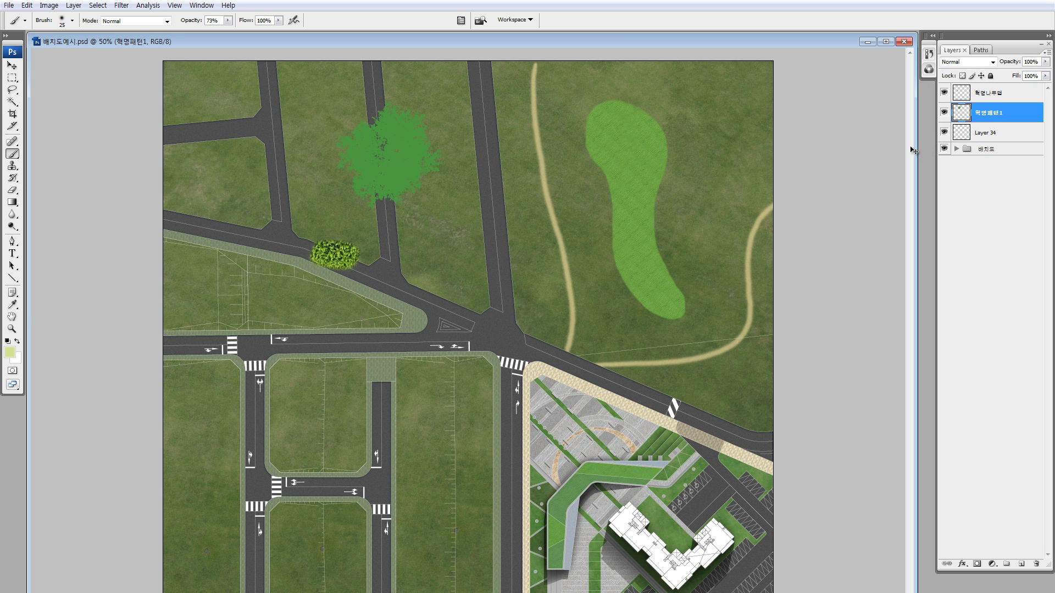
key(ctrl+u)
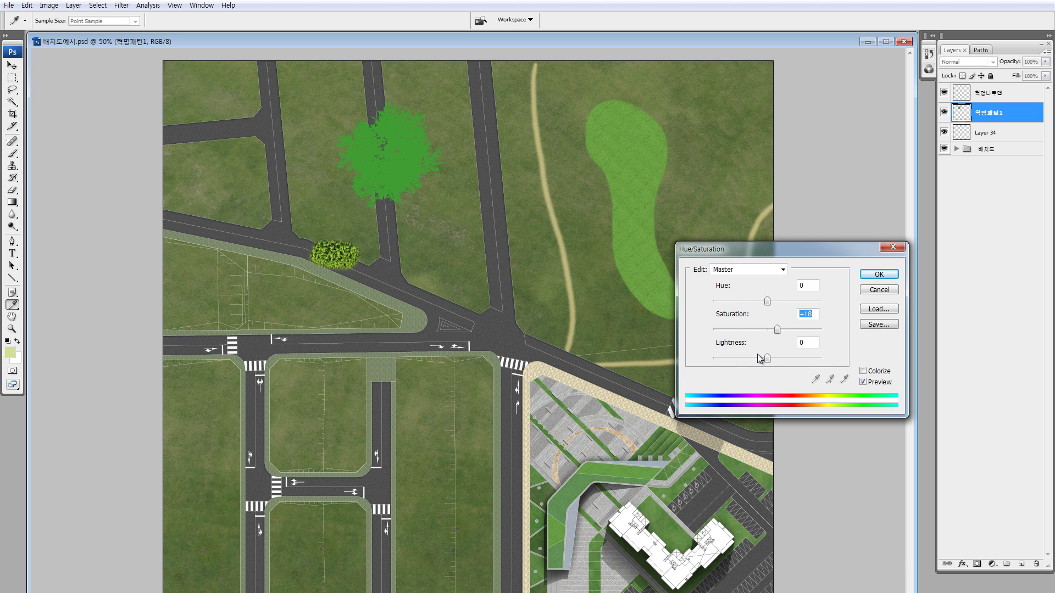
click(747, 359)
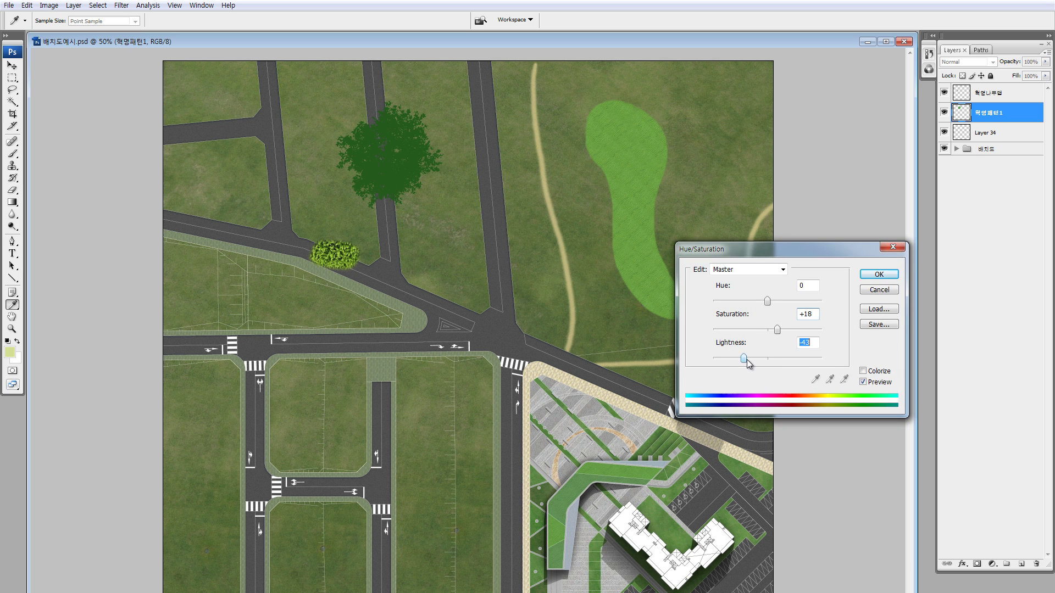
click(792, 329)
drag(742, 363, 657, 393)
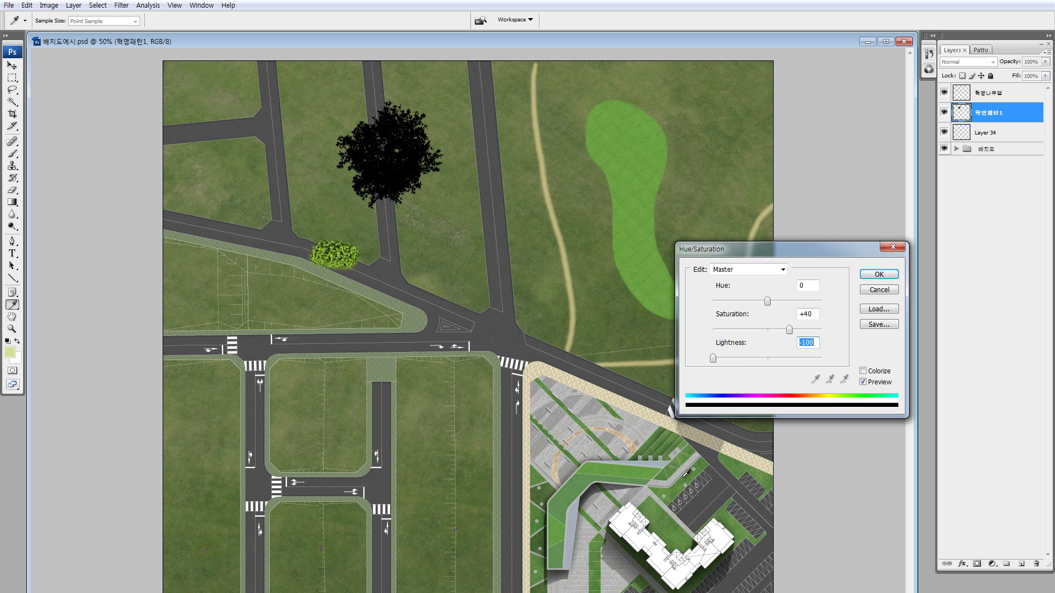
click(737, 360)
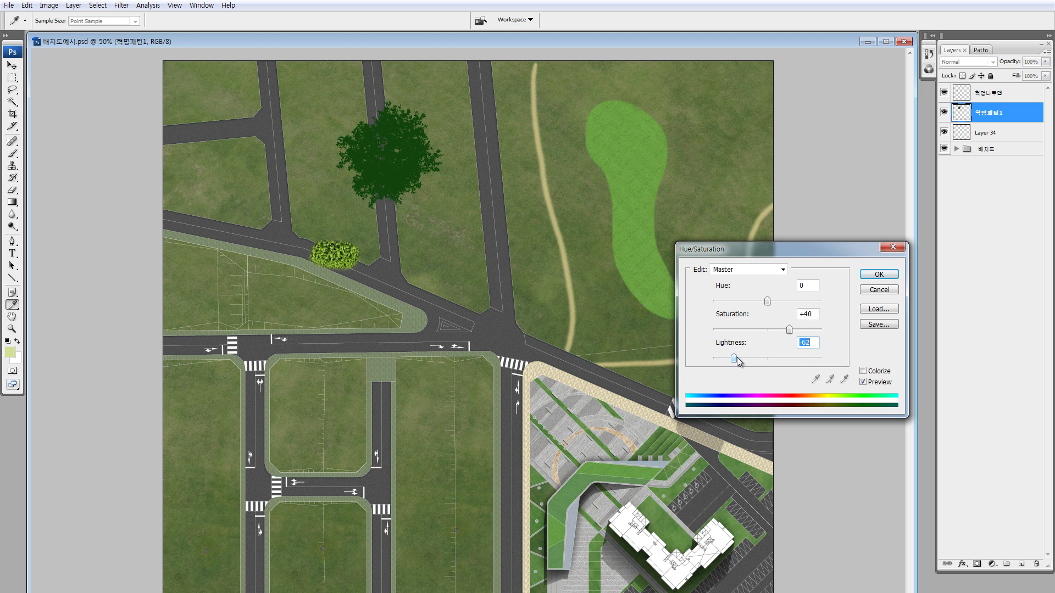
click(728, 359)
drag(728, 360, 733, 360)
click(879, 274)
Step: Select the entire 혁명패턴1 layer, move the dark tree slightly up and to the left, and inspect its foliage
key(m)
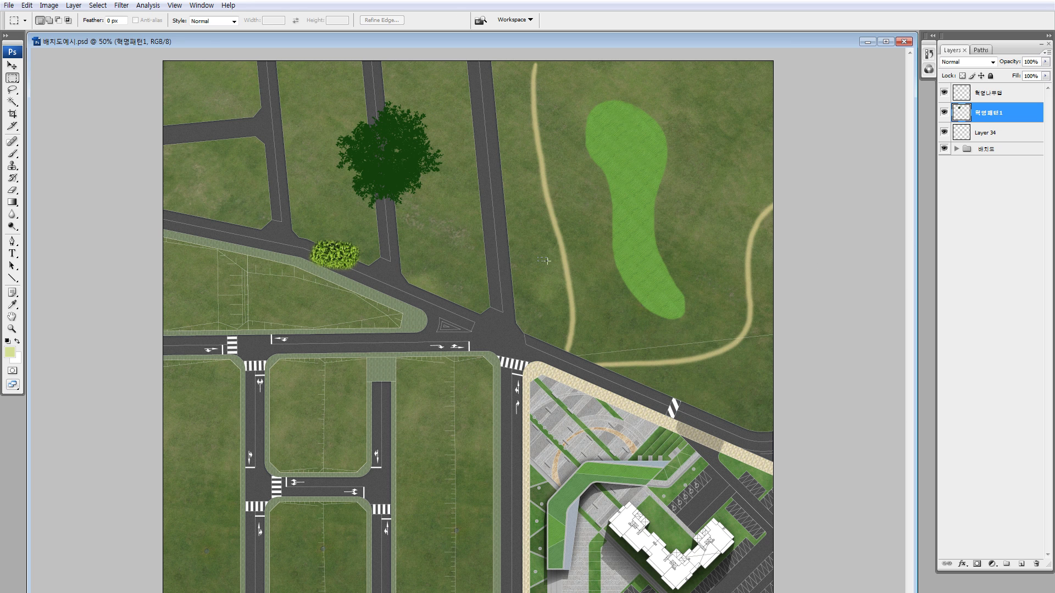
key(ctrl+a)
mouse_move(461, 241)
mouse_down()
mouse_move(472, 257)
mouse_move(472, 240)
mouse_move(433, 230)
mouse_up()
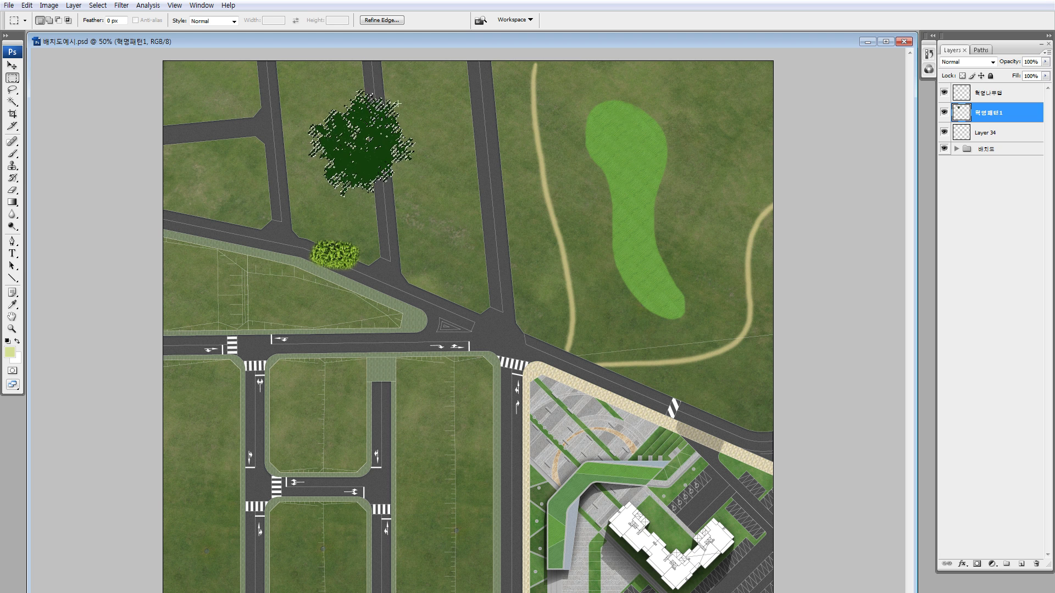
drag(410, 104, 413, 105)
key(z)
drag(307, 81, 448, 210)
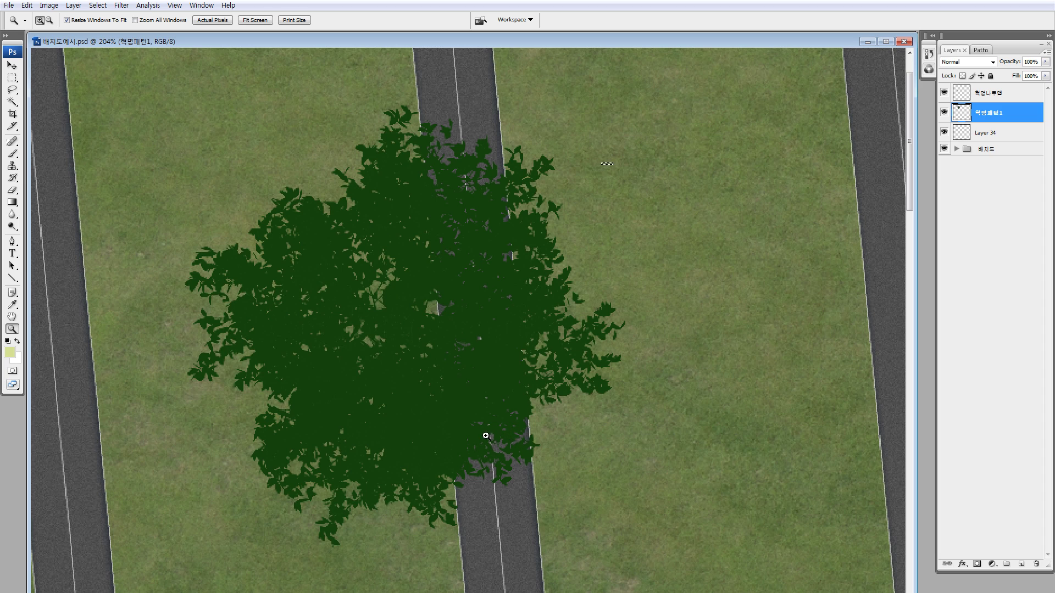
key(ctrl+minus)
key(ctrl+minus)
key(ctrl+minus)
key(ctrl+minus)
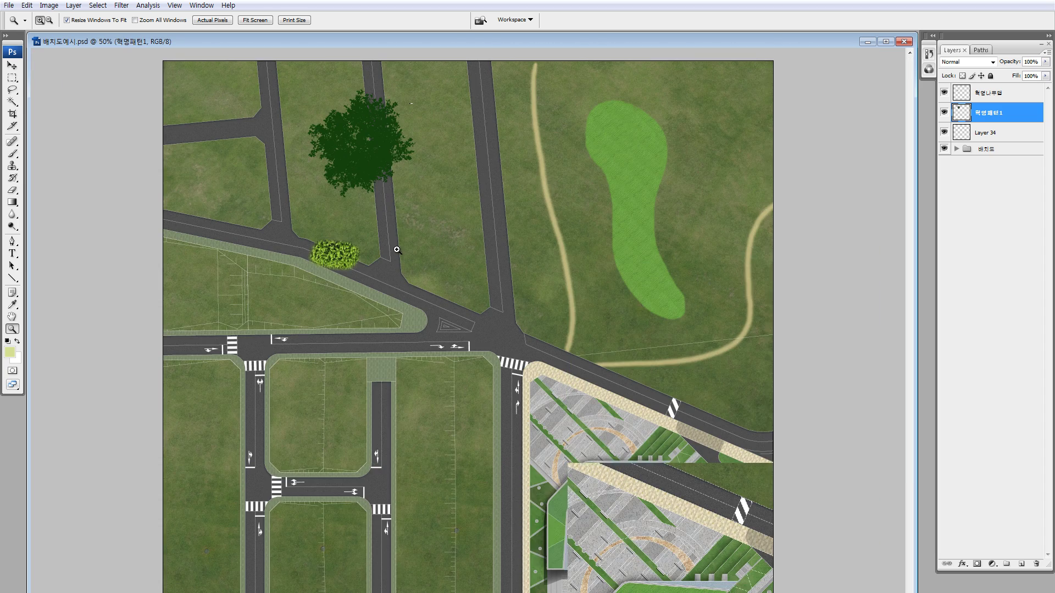
Step: Move the large dark tree onto the upper-left plots and duplicate it over the footpath beside the grass bed
key(m)
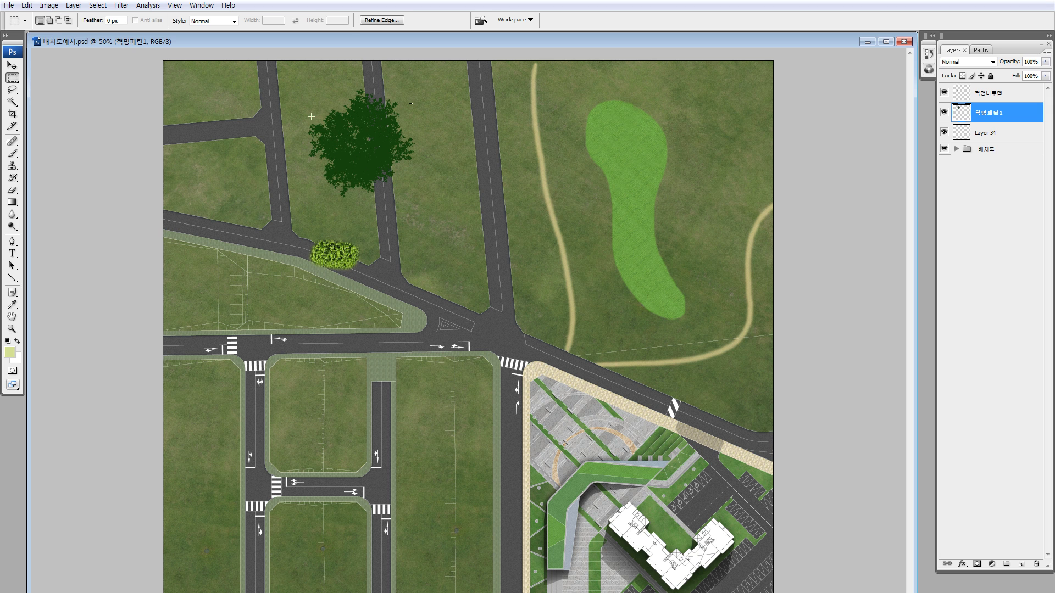
drag(286, 66, 487, 268)
drag(419, 169, 352, 194)
drag(351, 194, 313, 167)
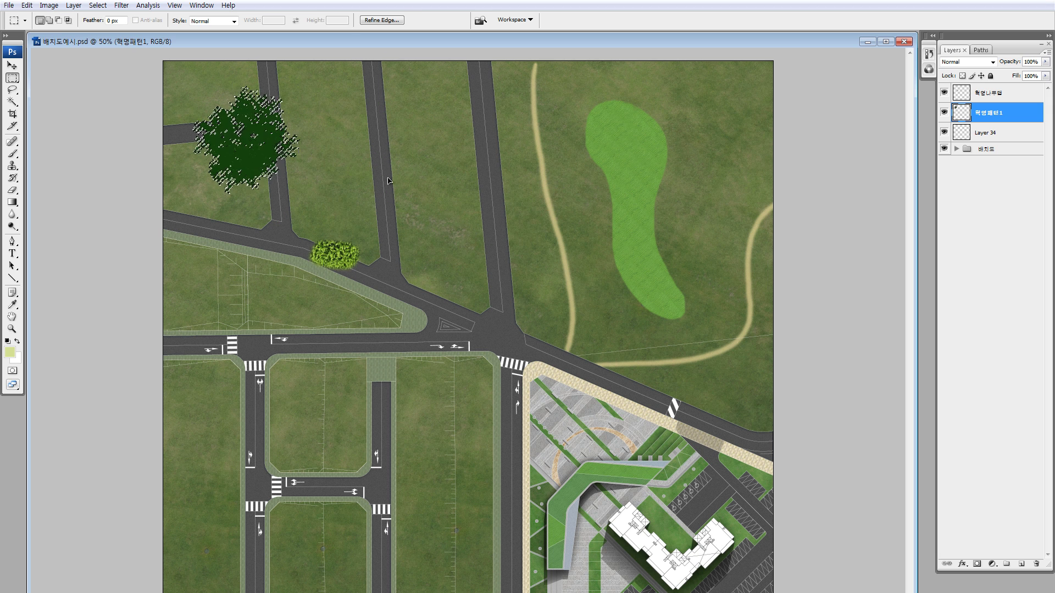
drag(220, 96, 540, 158)
drag(476, 113, 640, 275)
Step: Scale the duplicated tree down proportionally to about 21% and place it between the footpath and the grass bed
key(ctrl+t)
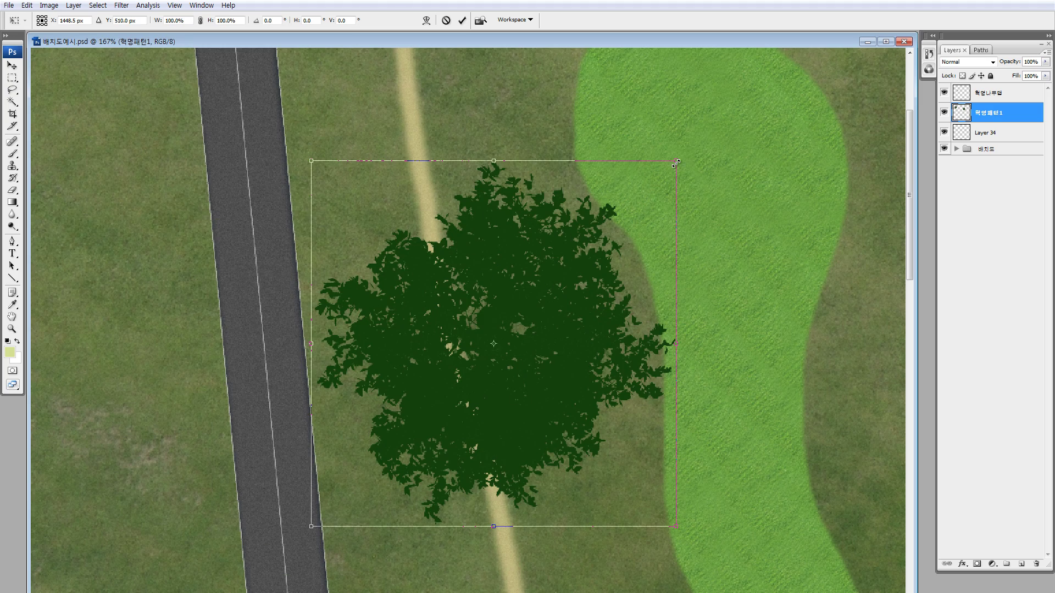
drag(676, 163, 404, 426)
drag(382, 466, 541, 206)
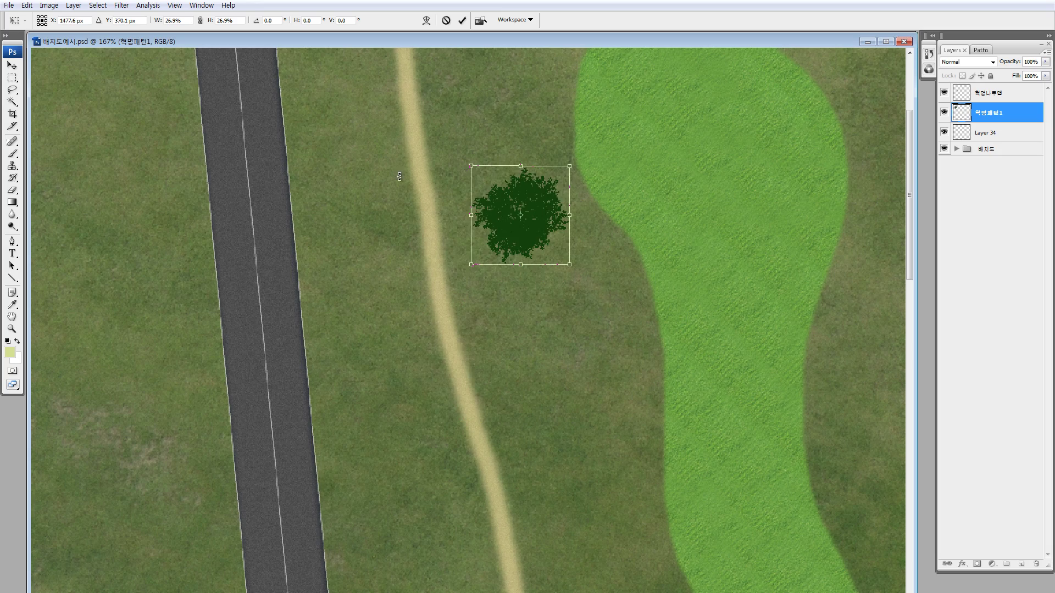
drag(590, 503, 545, 157)
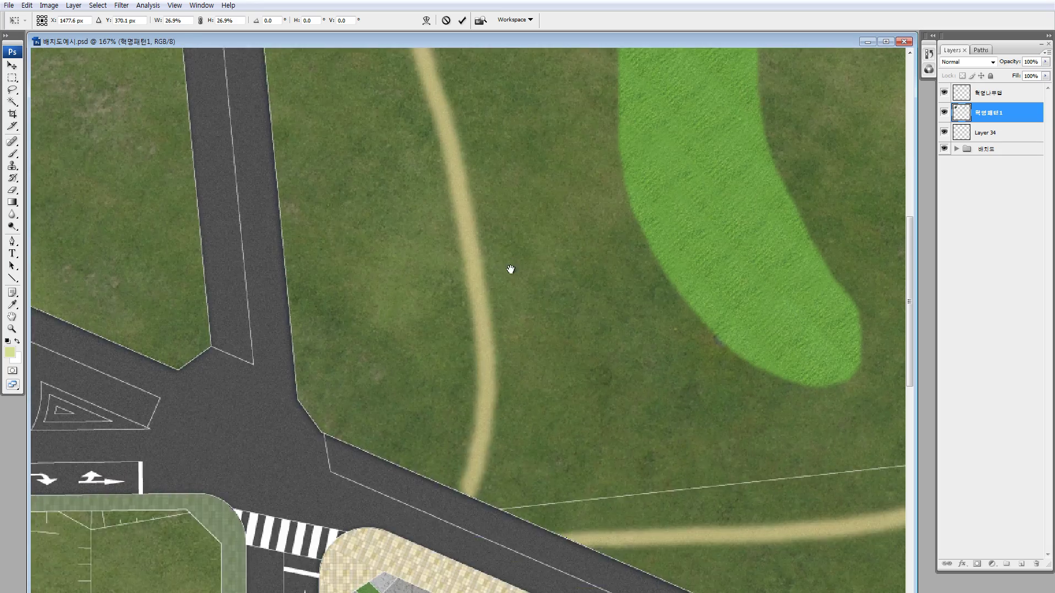
drag(559, 426, 515, 165)
drag(506, 464, 505, 476)
drag(475, 134, 511, 457)
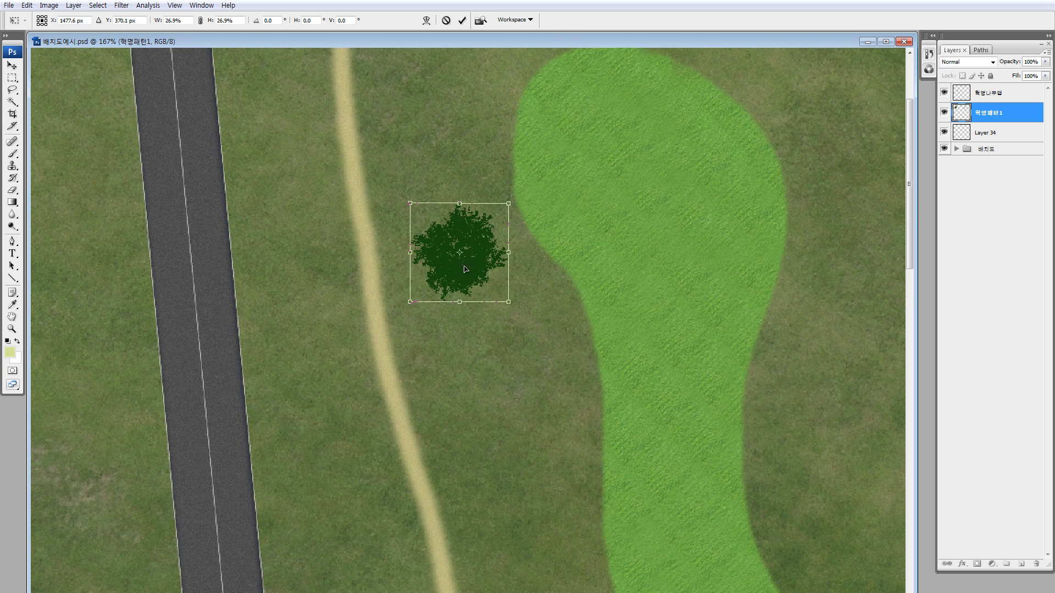
drag(471, 228, 499, 295)
drag(459, 423, 478, 195)
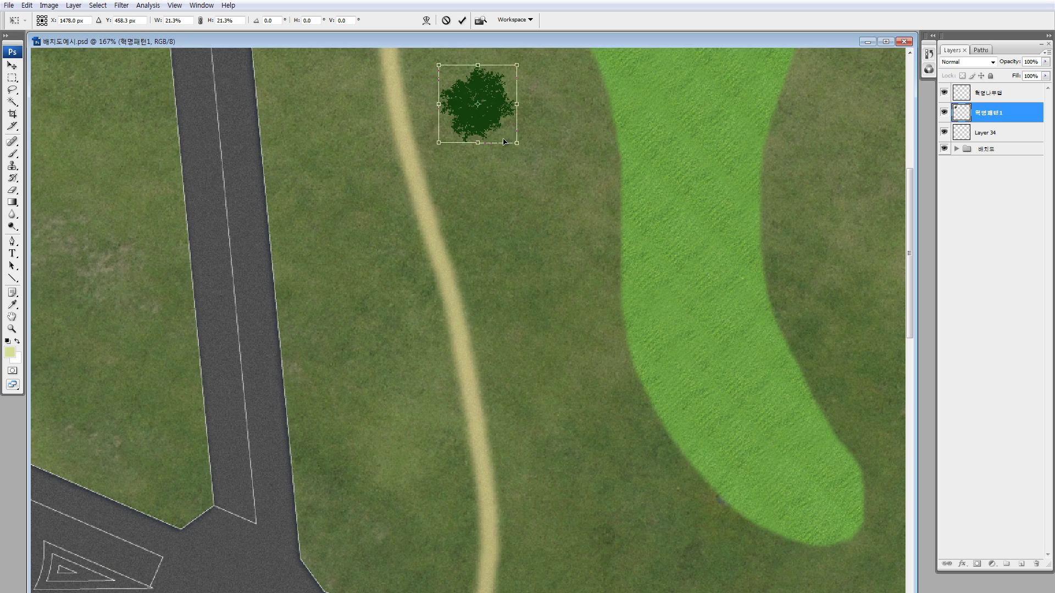
Step: Compare the small tree's size with the surroundings, move it across the road onto the neighbouring plot, and apply the transformation
drag(502, 140, 340, 468)
drag(324, 500, 480, 151)
drag(494, 110, 582, 490)
drag(595, 487, 558, 309)
drag(733, 473, 526, 75)
drag(486, 50, 413, 107)
drag(467, 119, 212, 180)
key(Return)
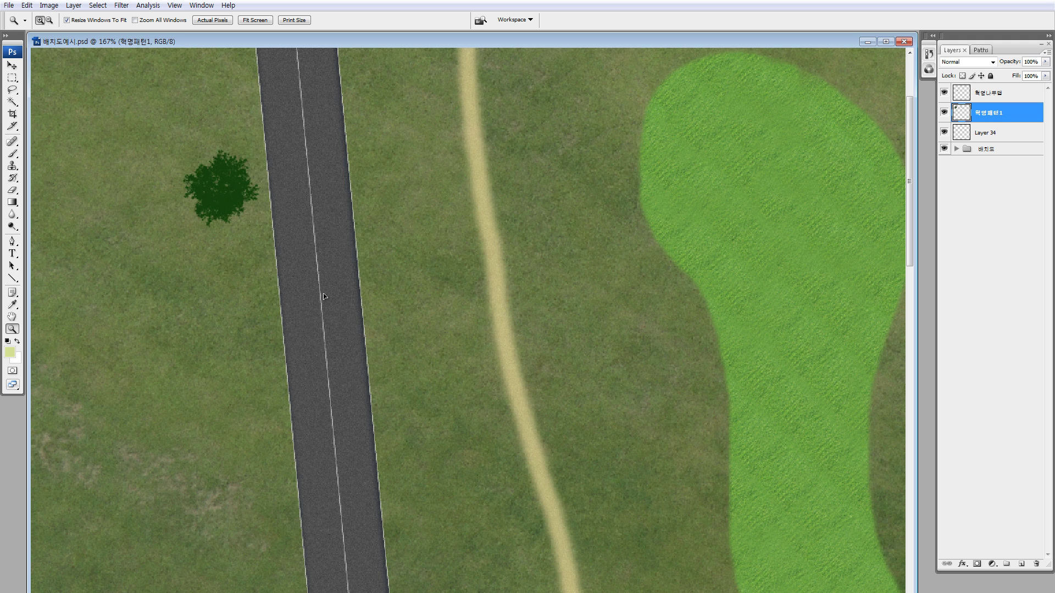
Step: Select the original large tree in the upper-left plots, delete it, and clear the selection
key(ctrl+minus)
key(ctrl+minus)
key(ctrl+minus)
key(m)
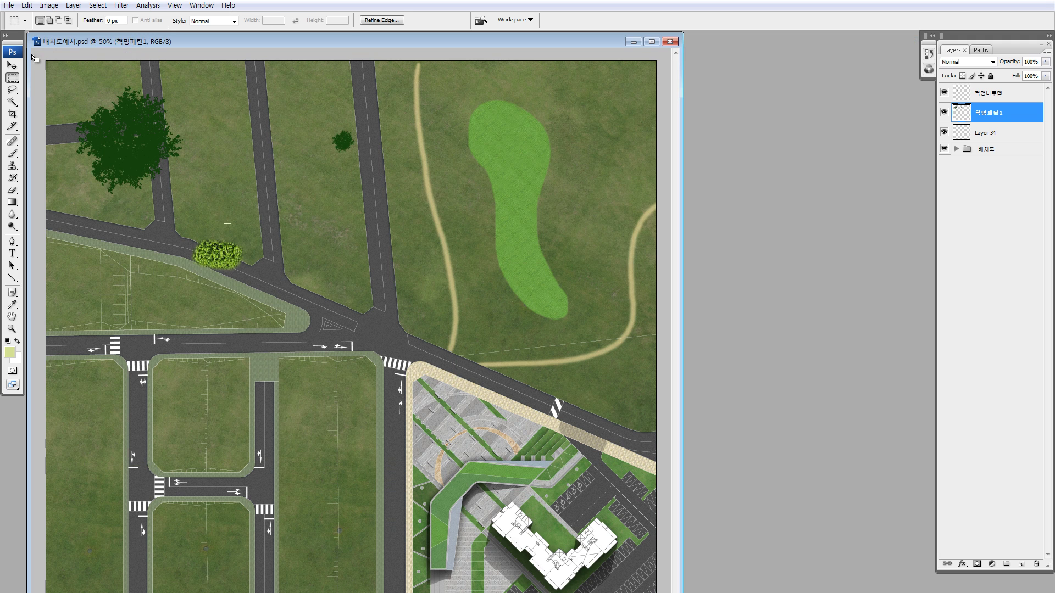
drag(230, 225, 46, 61)
drag(159, 140, 126, 148)
key(Delete)
key(ctrl+d)
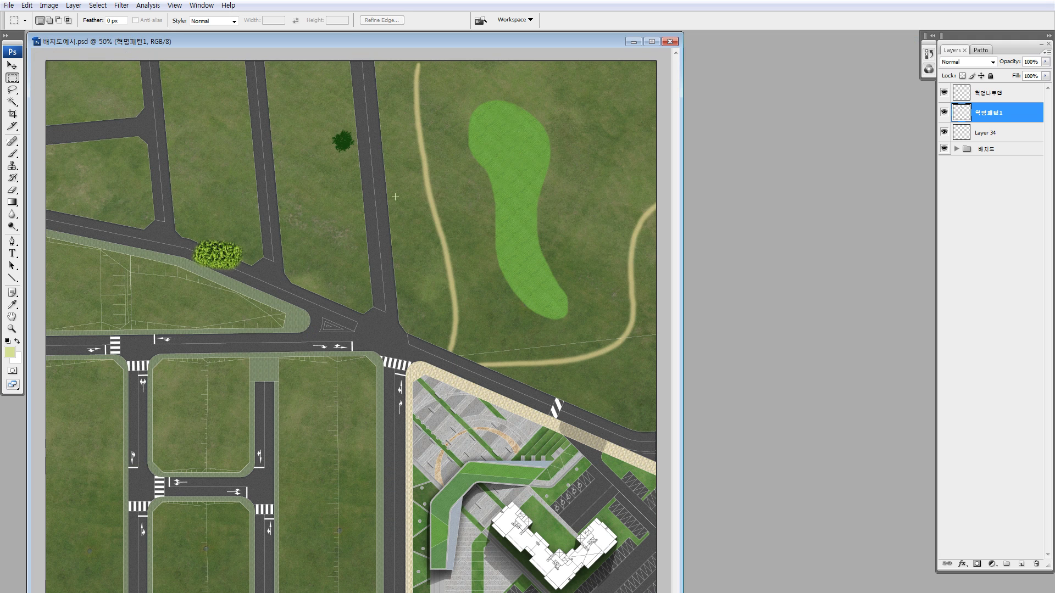
Step: Select the small tree and reposition it in the middle of the plot between the two upper roads
key(z)
drag(288, 88, 540, 307)
key(m)
drag(208, 135, 394, 302)
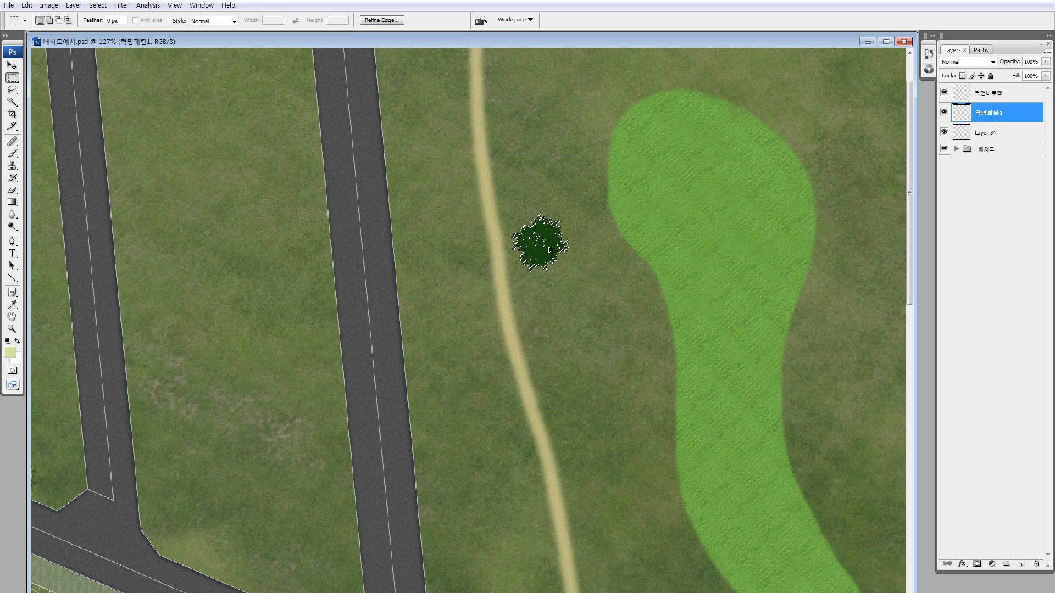
drag(473, 175, 248, 142)
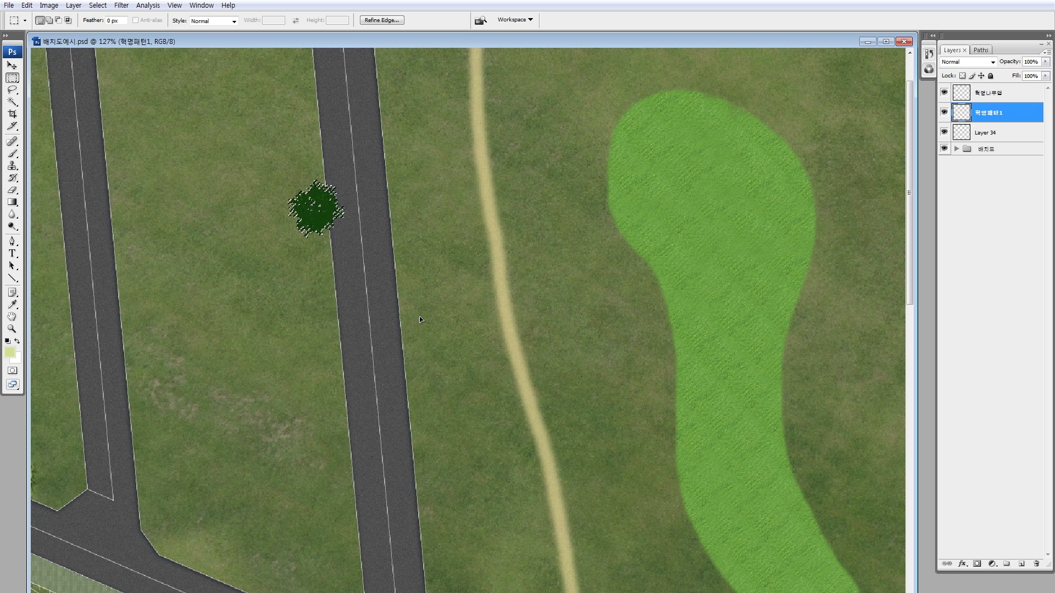
drag(356, 243, 325, 264)
drag(291, 228, 484, 333)
key(ctrl+z)
drag(254, 195, 169, 129)
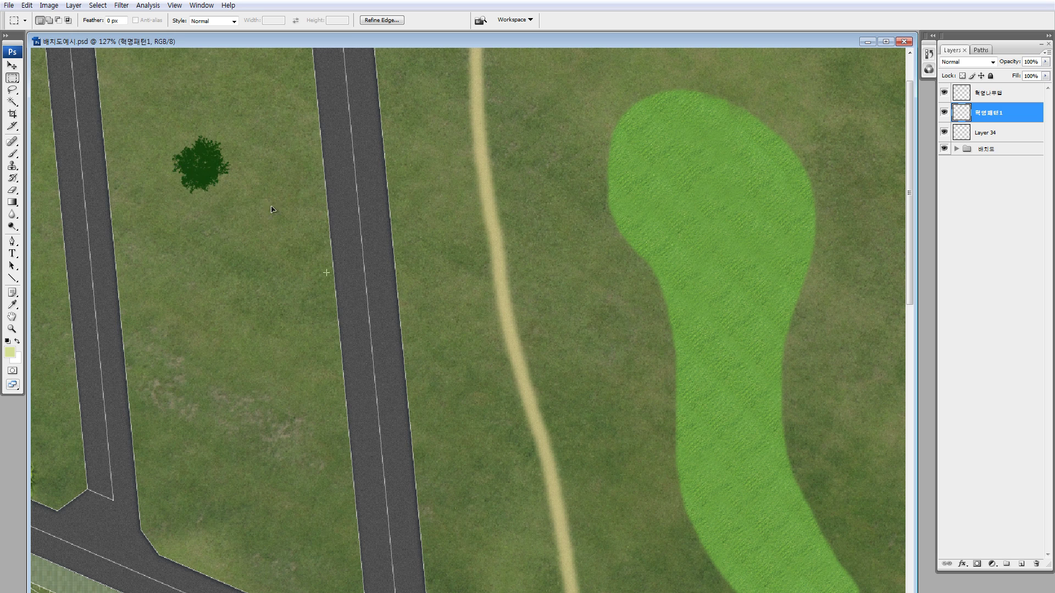
drag(271, 209, 258, 189)
Step: Try copying the small tree repeatedly to form a row of trees over the road and along the footpath
drag(344, 274, 394, 330)
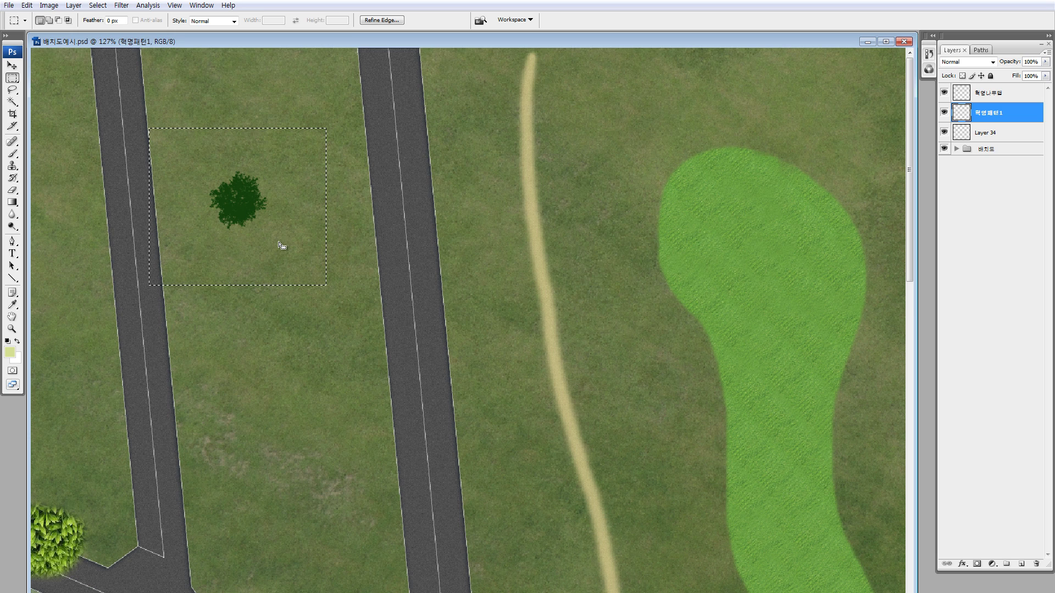
drag(265, 218, 445, 187)
drag(445, 187, 430, 217)
drag(400, 218, 411, 277)
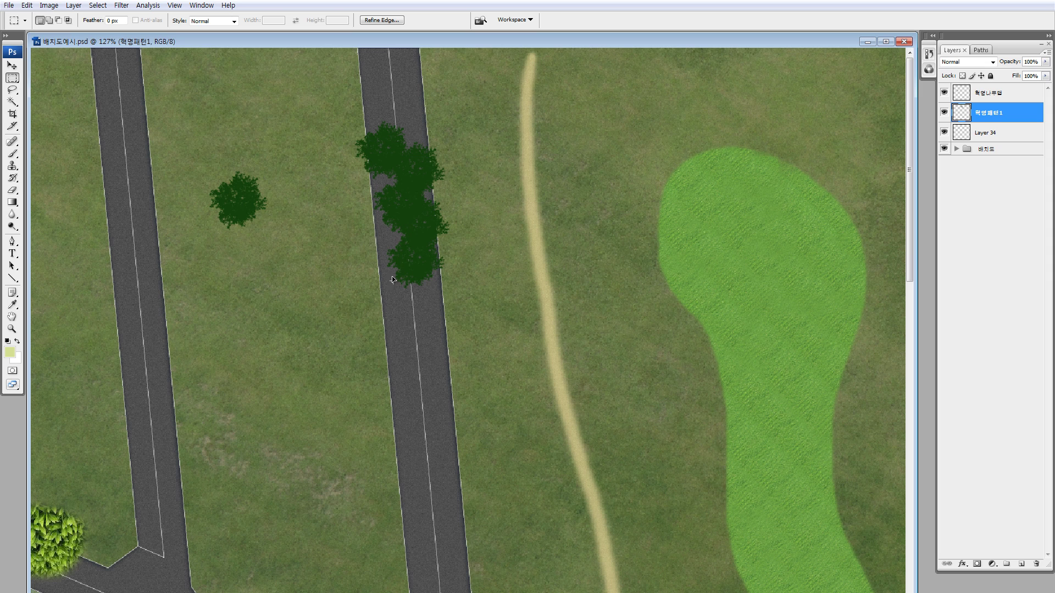
drag(420, 262, 444, 344)
drag(444, 344, 463, 372)
drag(463, 372, 520, 223)
Step: Undo all of the test tree copies
key(ctrl+alt+z)
key(ctrl+alt+z)
key(ctrl+alt+z)
key(ctrl+alt+z)
key(ctrl+alt+z)
key(ctrl+alt+z)
key(ctrl+alt+z)
key(ctrl+alt+z)
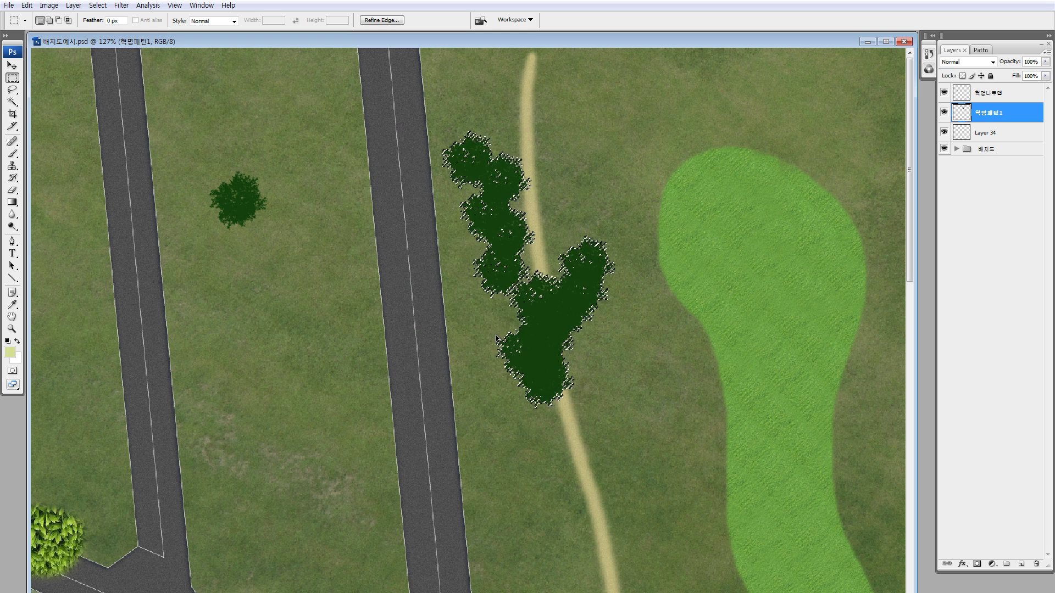
key(l)
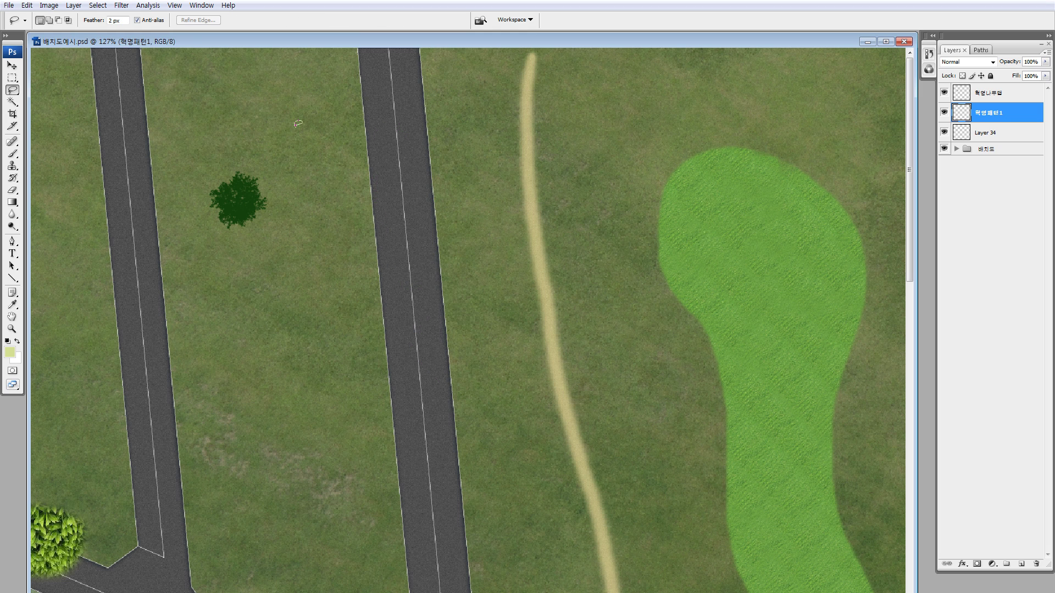
mouse_move(233, 100)
mouse_down()
mouse_move(285, 294)
mouse_move(250, 107)
mouse_up()
key(m)
drag(150, 294, 151, 293)
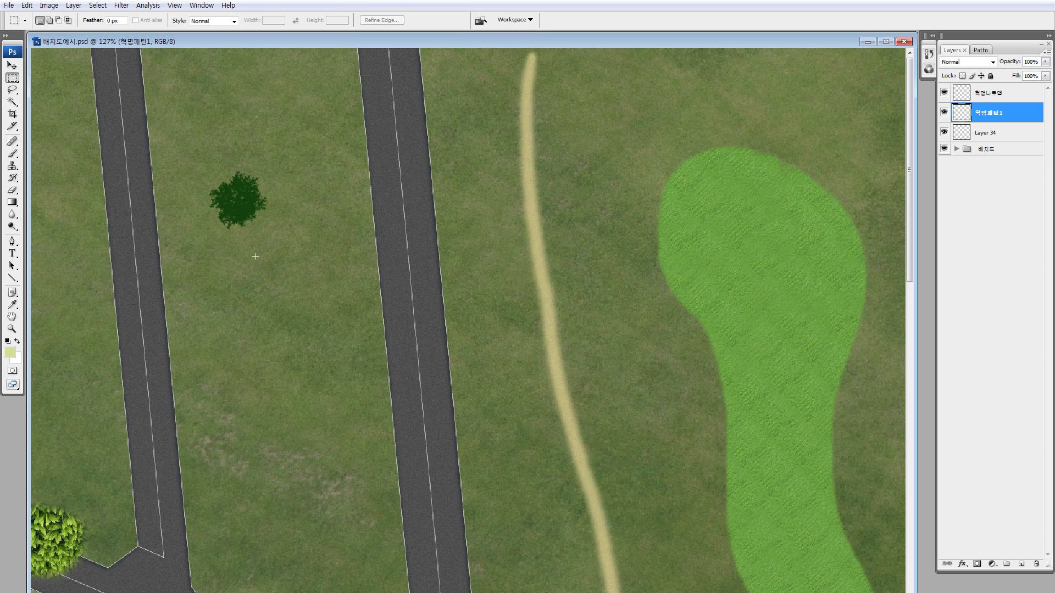
Step: Copy the small tree into the strip between road and footpath, undoing surplus copies to keep an overlapping pair
drag(196, 160, 334, 298)
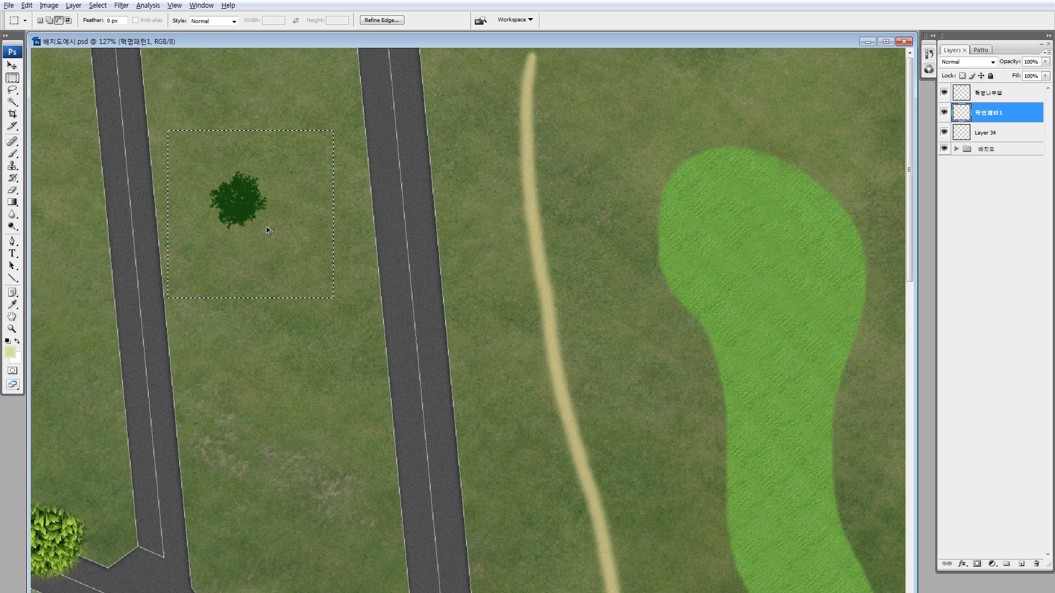
ctrl+alt+drag(267, 230, 464, 180)
ctrl+alt+drag(538, 197, 563, 211)
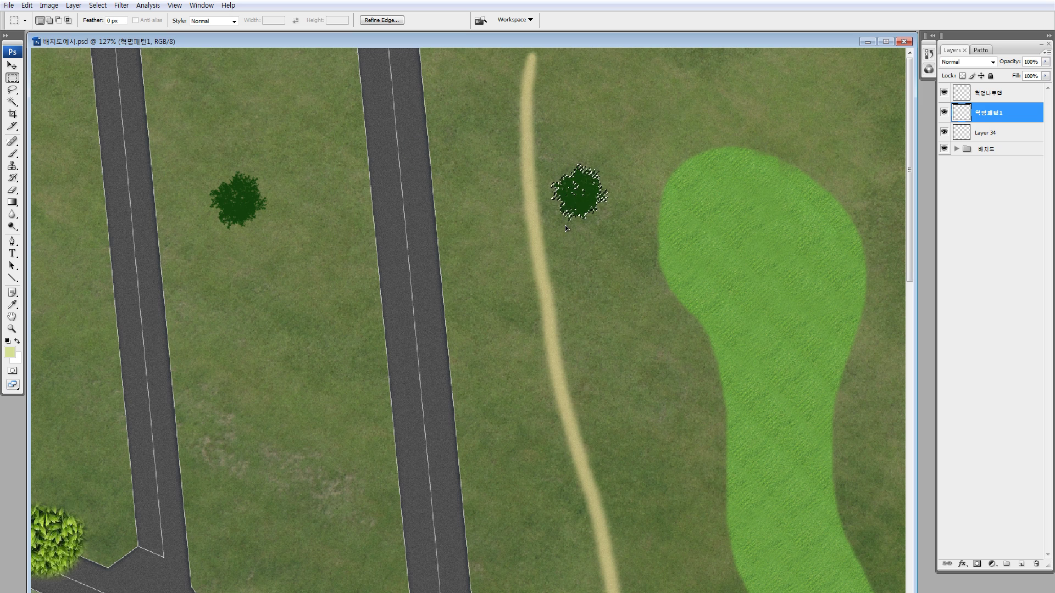
drag(620, 284, 542, 234)
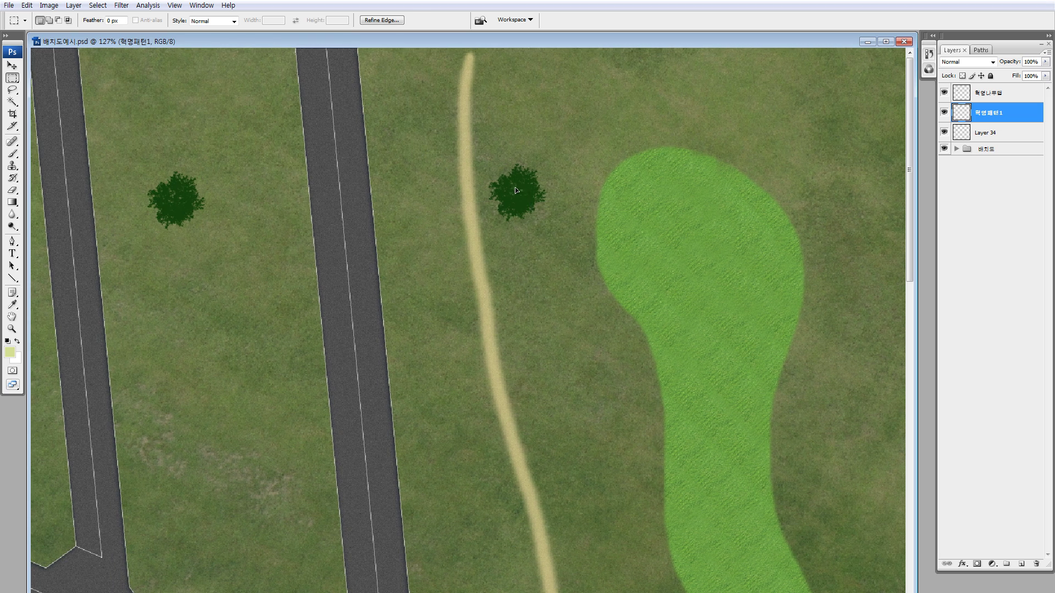
ctrl+drag(518, 190, 434, 247)
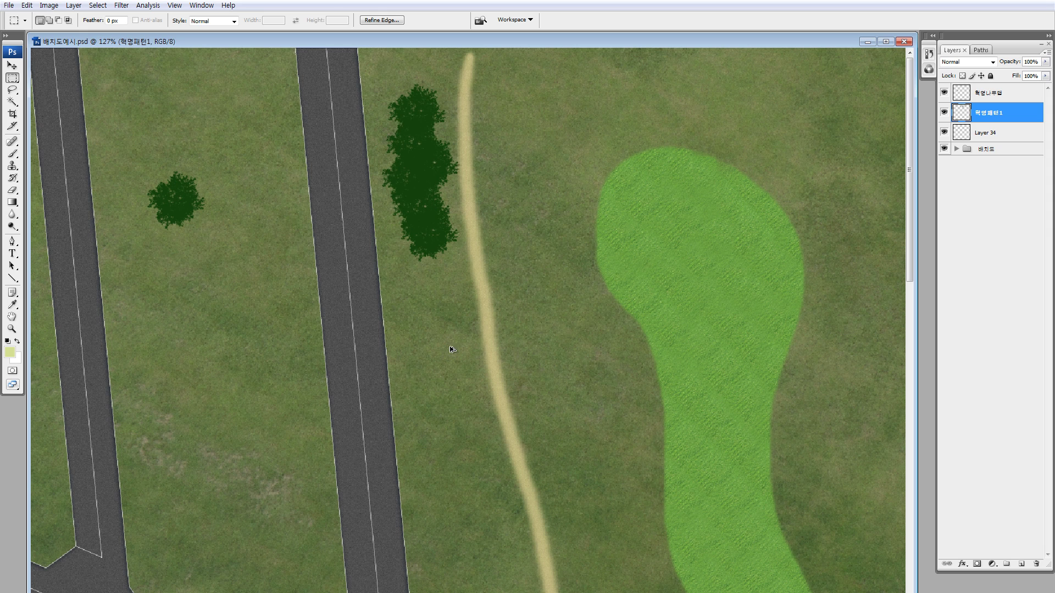
key(ctrl+z)
key(ctrl+alt+z)
key(ctrl+alt+z)
key(ctrl+alt+z)
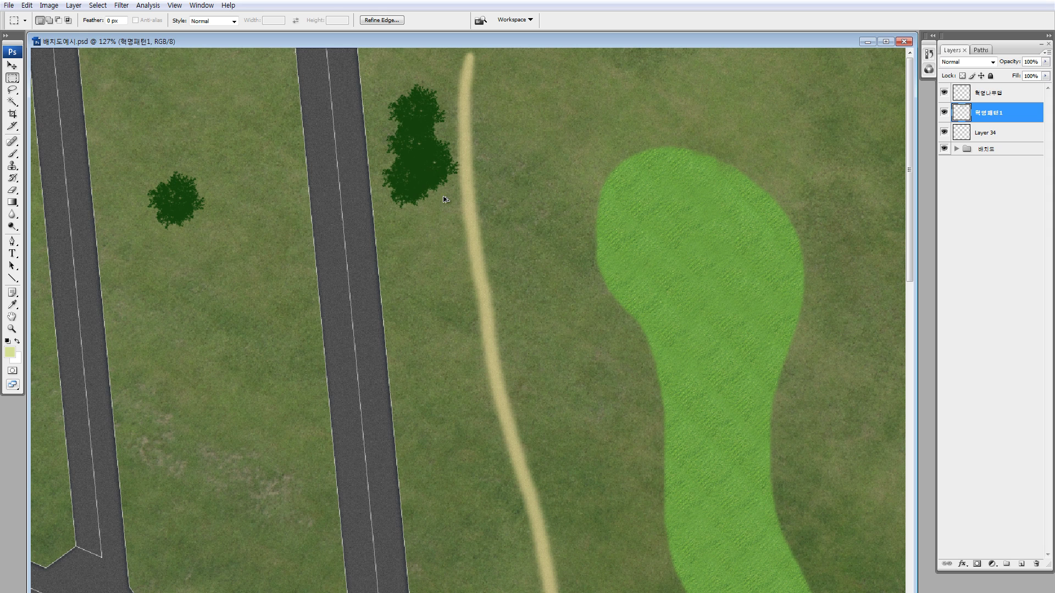
mouse_move(418, 153)
ctrl+mouse_down()
mouse_move(419, 171)
mouse_move(420, 144)
mouse_move(413, 154)
ctrl+mouse_up()
Step: Add a single tree and an overlapping pair along the roadside strip, plus another pair between the footpath and grass bed
drag(416, 233, 447, 279)
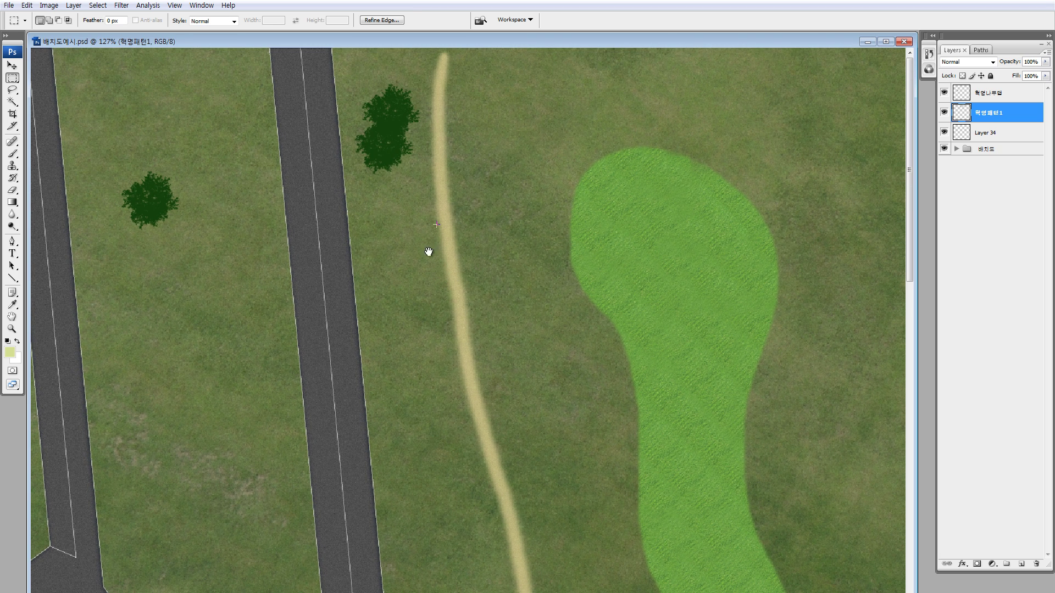
drag(412, 192, 392, 181)
drag(388, 246, 394, 279)
drag(402, 323, 416, 283)
ctrl+alt+drag(423, 273, 525, 299)
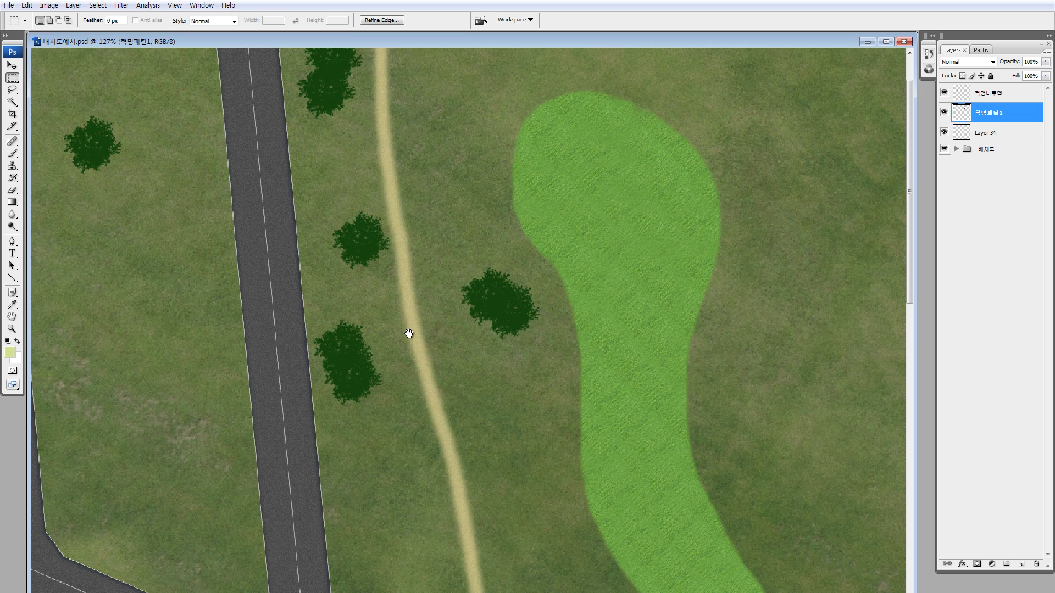
Step: Copy two trees to the lawn near the grass bed's upper-left end and one to the lawn east of it
drag(409, 334, 431, 210)
drag(480, 387, 523, 566)
ctrl+alt+drag(478, 368, 763, 232)
drag(709, 266, 637, 336)
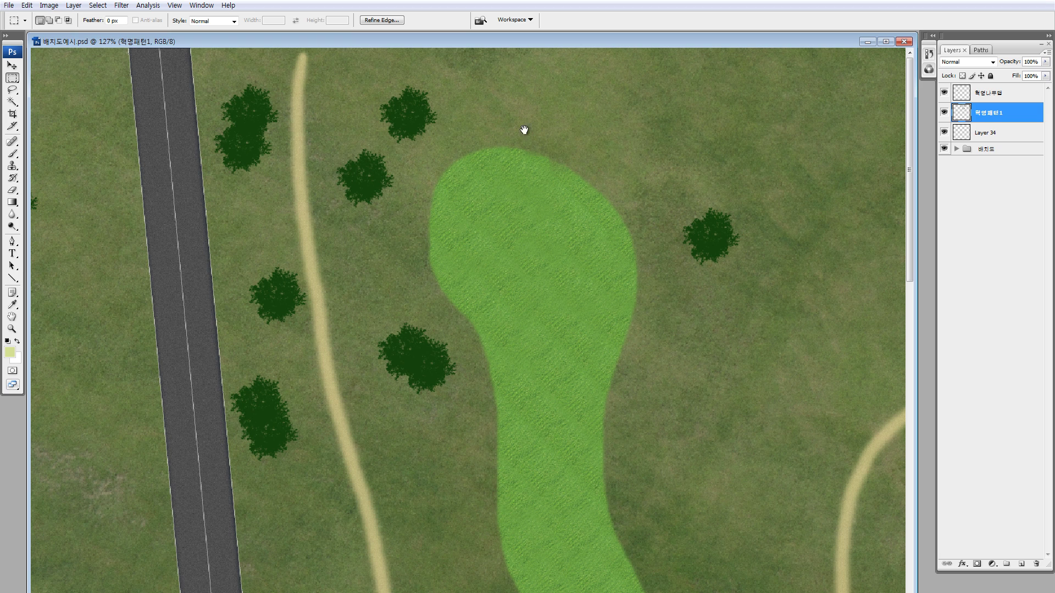
Step: Copy trees to the lawn east of the grass bed and around the bed's lower end
drag(616, 232, 744, 326)
drag(735, 377, 776, 396)
ctrl+alt+drag(776, 395, 439, 239)
ctrl+alt+drag(438, 239, 510, 409)
scroll(445, 307, down, 3)
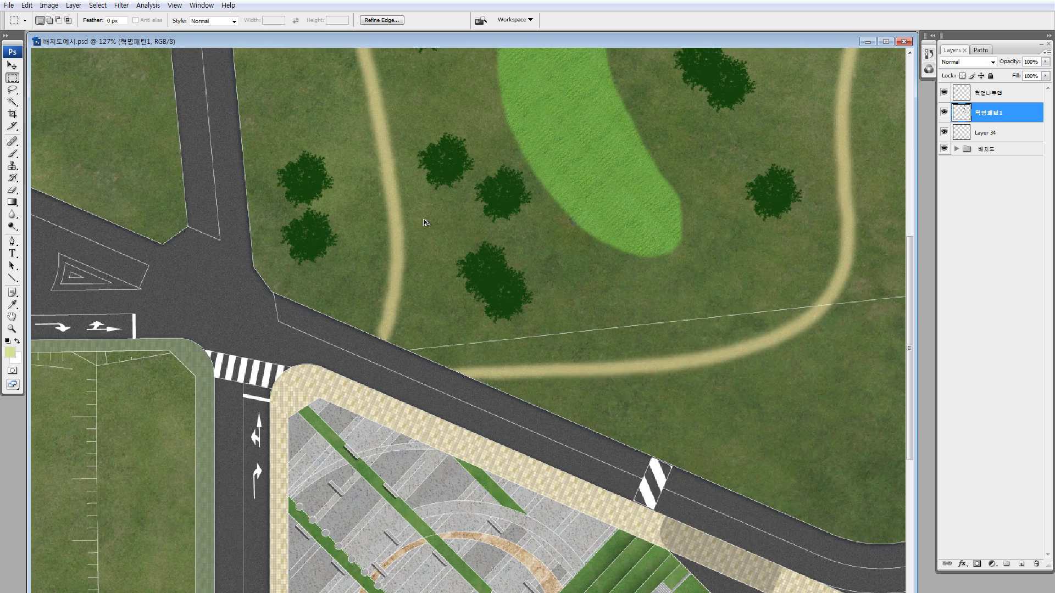
Step: Copy trees between the lower footpath and the road, east of the grass bed, and beside the tree near its upper-left edge
ctrl+alt+drag(481, 215, 703, 451)
scroll(755, 398, up, 3)
scroll(698, 197, up, 4)
ctrl+alt+drag(721, 146, 631, 99)
scroll(817, 140, left, 3)
ctrl+alt+drag(817, 140, 531, 195)
scroll(539, 238, down, 2)
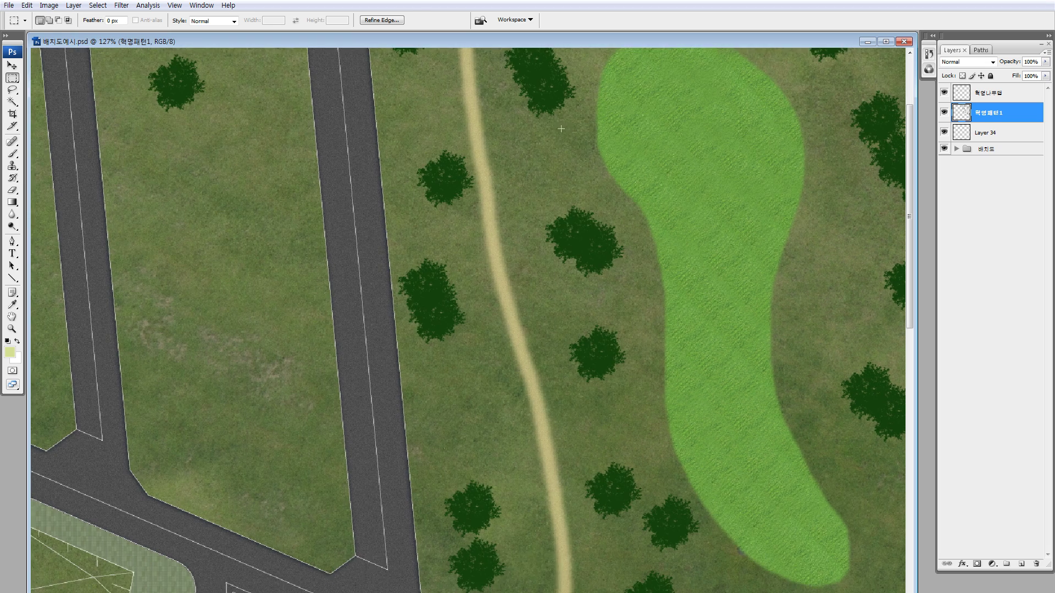
Step: Rotate the tree copy in the roadside strip about 49°, scale it down, and tuck it under the uppermost overlapping pair
scroll(342, 196, right, 3)
scroll(584, 230, left, 3)
scroll(584, 230, up, 1)
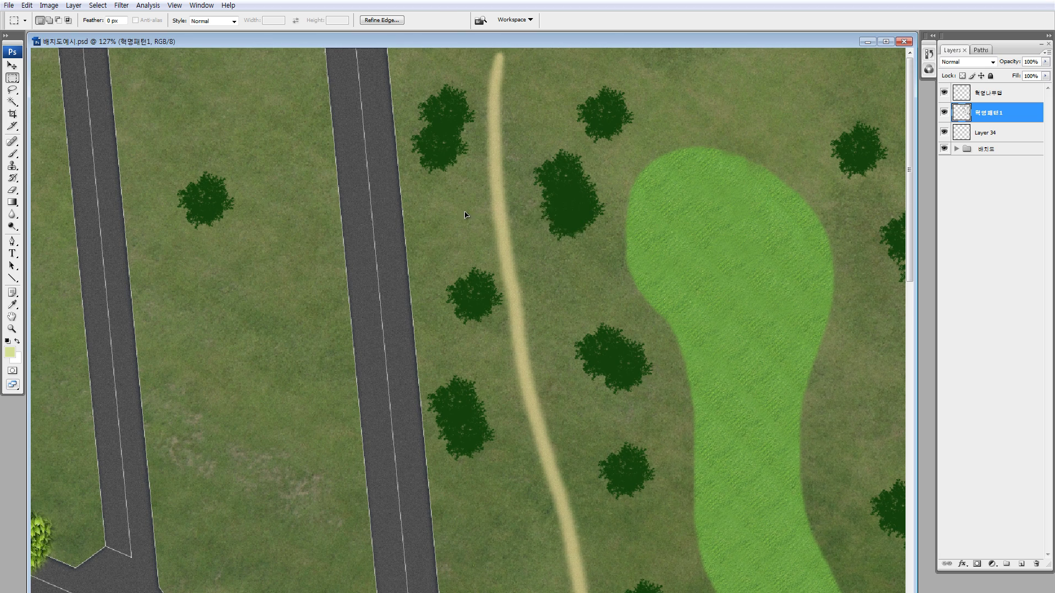
ctrl+drag(464, 215, 437, 201)
key(ctrl+t)
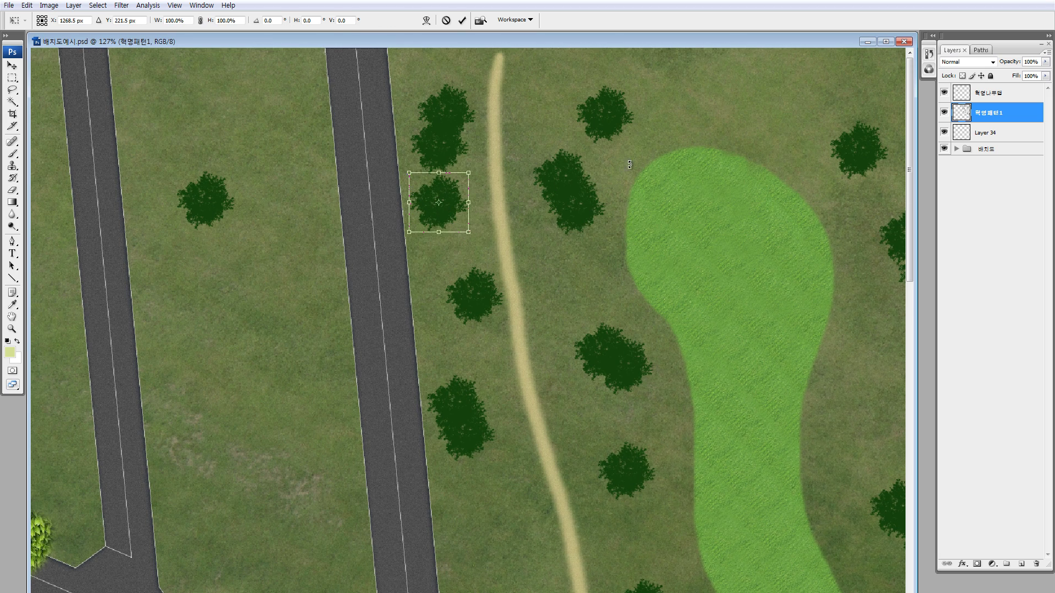
drag(630, 164, 541, 288)
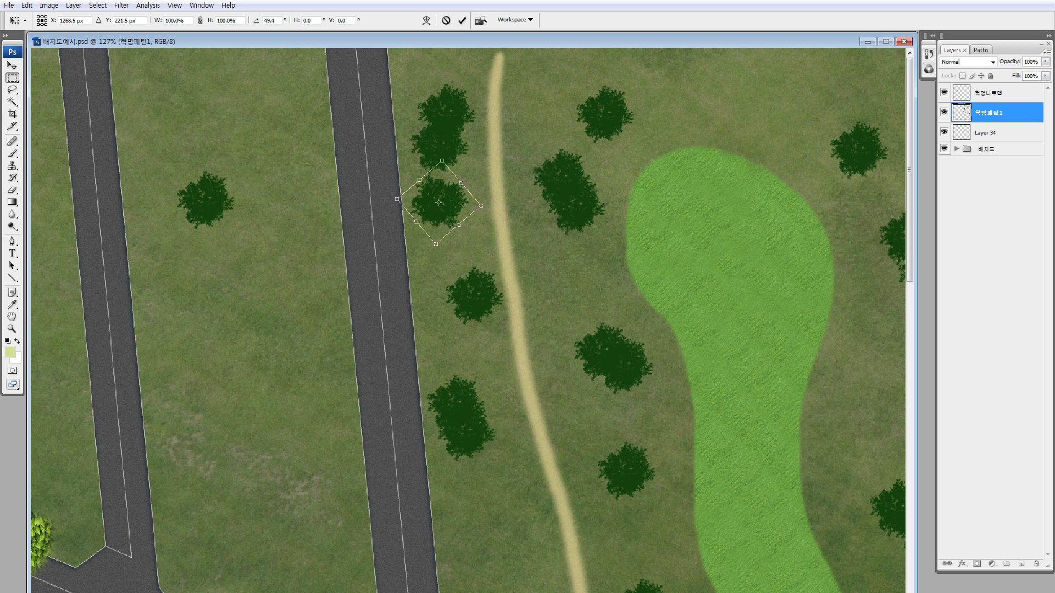
key(Return)
ctrl+drag(456, 215, 473, 189)
key(ctrl+t)
key(Return)
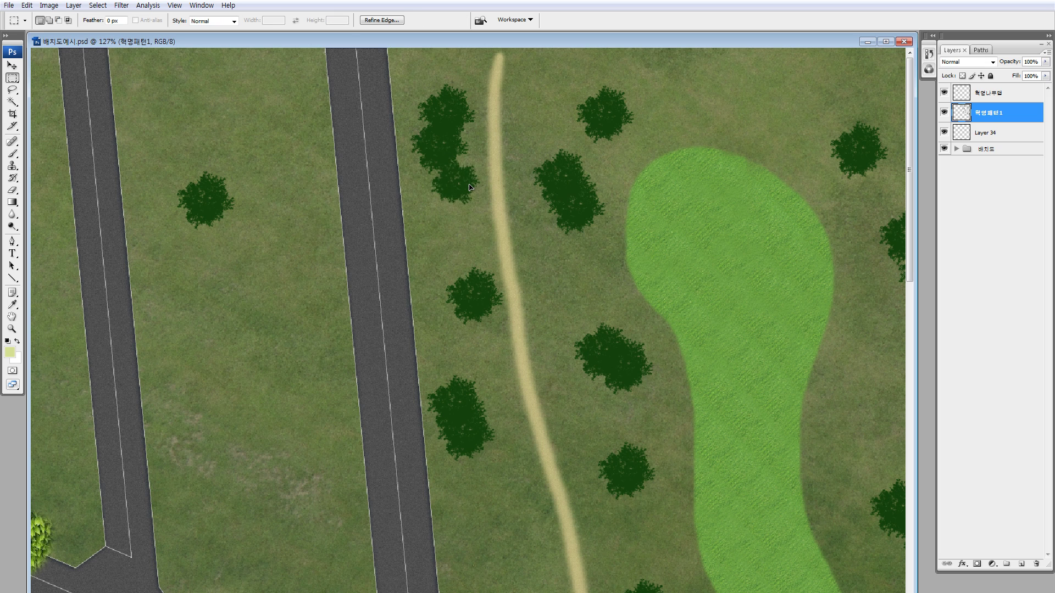
Step: Copy the smaller tree onto the clumps on both sides of the left footpath and place one copy on the grass bed
ctrl+alt+drag(482, 248, 470, 465)
ctrl+alt+drag(506, 400, 654, 92)
drag(617, 155, 472, 158)
ctrl+alt+drag(530, 120, 475, 379)
drag(487, 416, 418, 236)
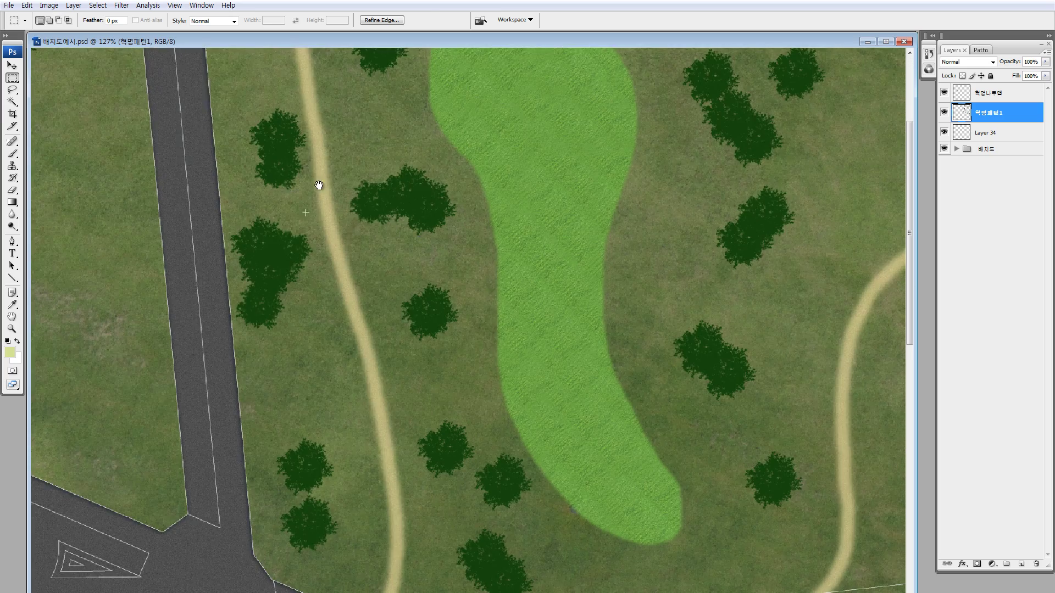
drag(318, 185, 552, 298)
ctrl+alt+drag(618, 315, 742, 231)
drag(743, 231, 856, 279)
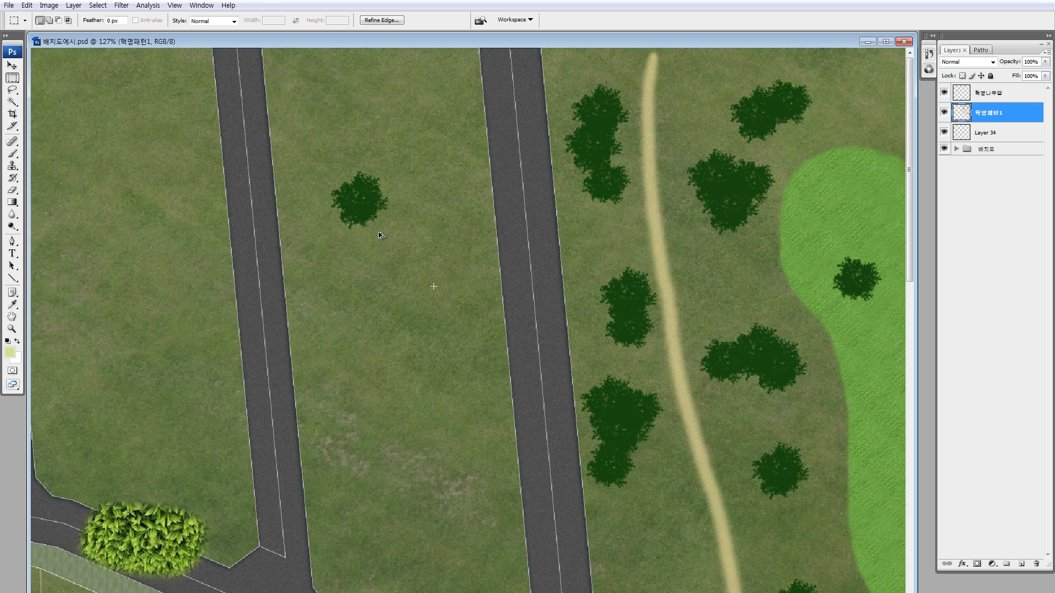
Step: Try out a cluster of tree copies on the lawn between the two roads and remove it
ctrl+alt+drag(381, 235, 390, 437)
ctrl+alt+drag(390, 437, 464, 519)
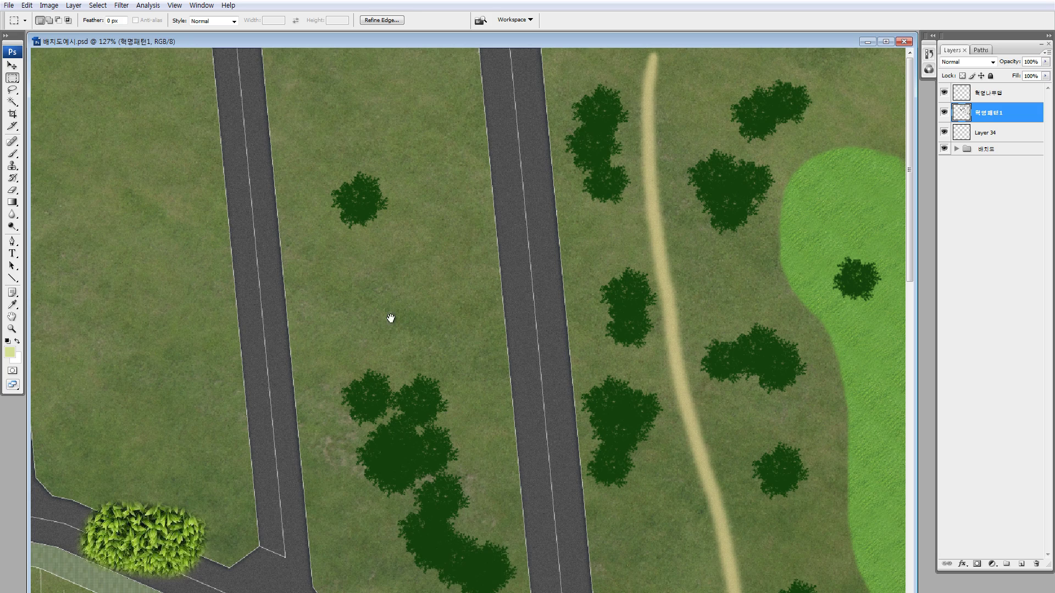
drag(390, 318, 319, 218)
ctrl+drag(439, 478, 408, 467)
key(Delete)
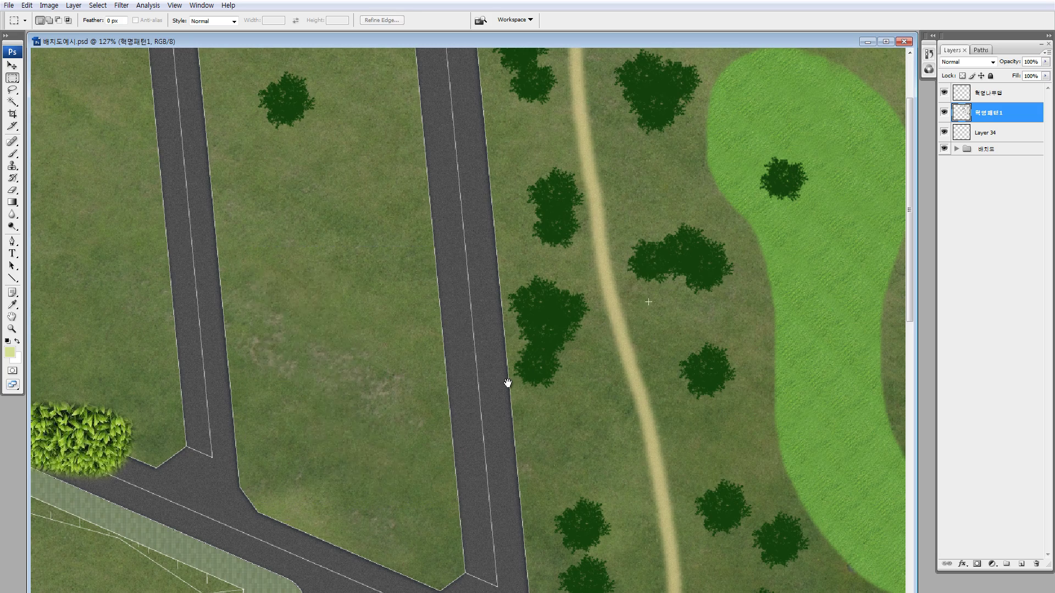
Step: Move the small tree from the grass bed to overlap the tree by its upper-right end, and copy it to a neighbouring clump
drag(506, 384, 321, 484)
drag(548, 228, 670, 348)
ctrl+drag(617, 284, 774, 184)
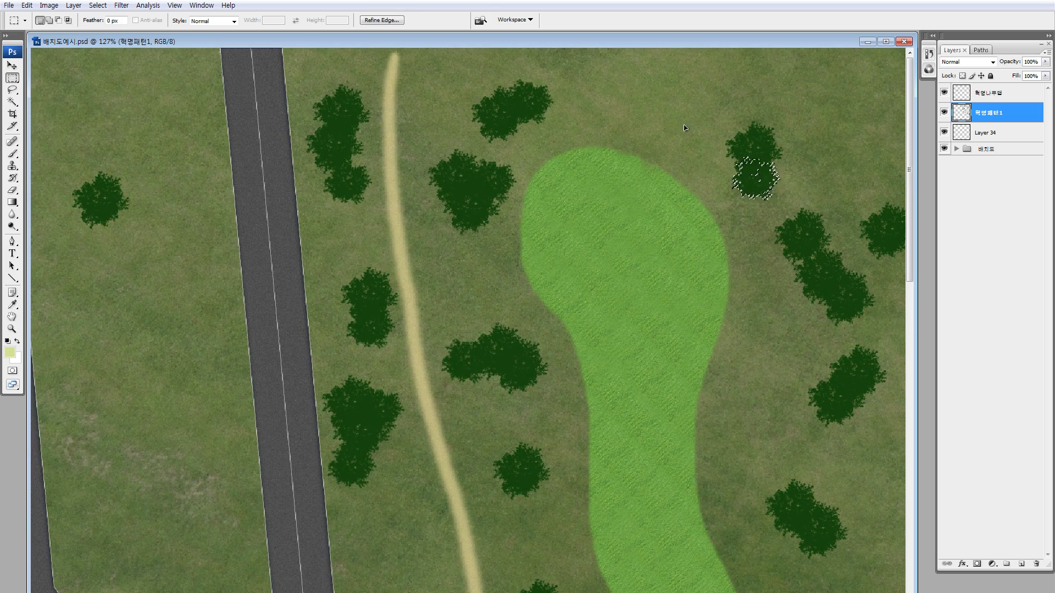
drag(604, 208, 512, 144)
ctrl+alt+drag(658, 122, 754, 207)
Step: Copy the small tree down the lawn east of the grass bed, enlarging the middle clumps and the lowest single tree
ctrl+alt+drag(754, 206, 725, 341)
drag(658, 309, 657, 155)
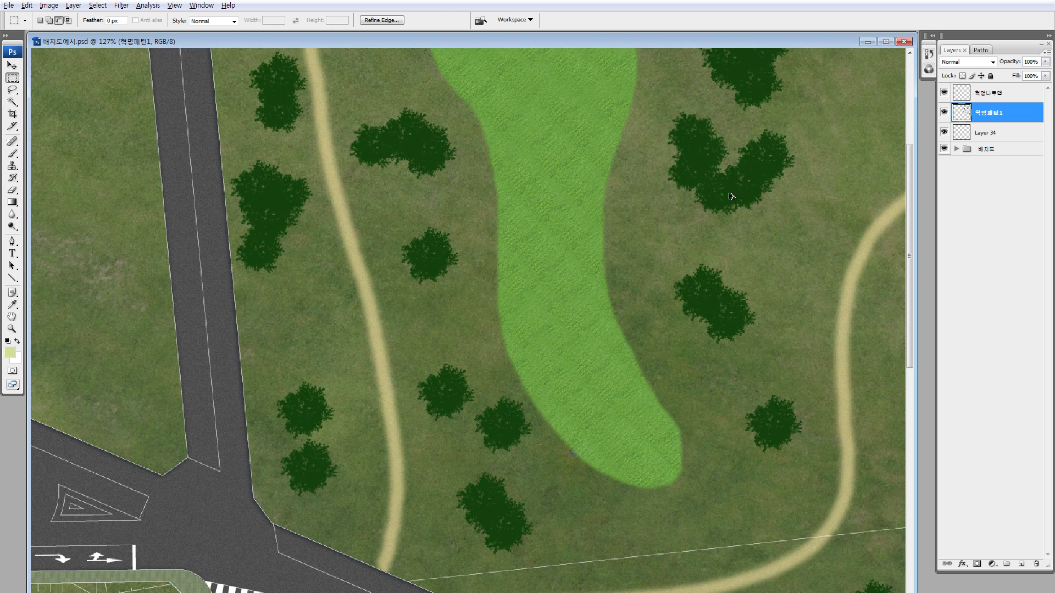
ctrl+alt+drag(736, 209, 721, 386)
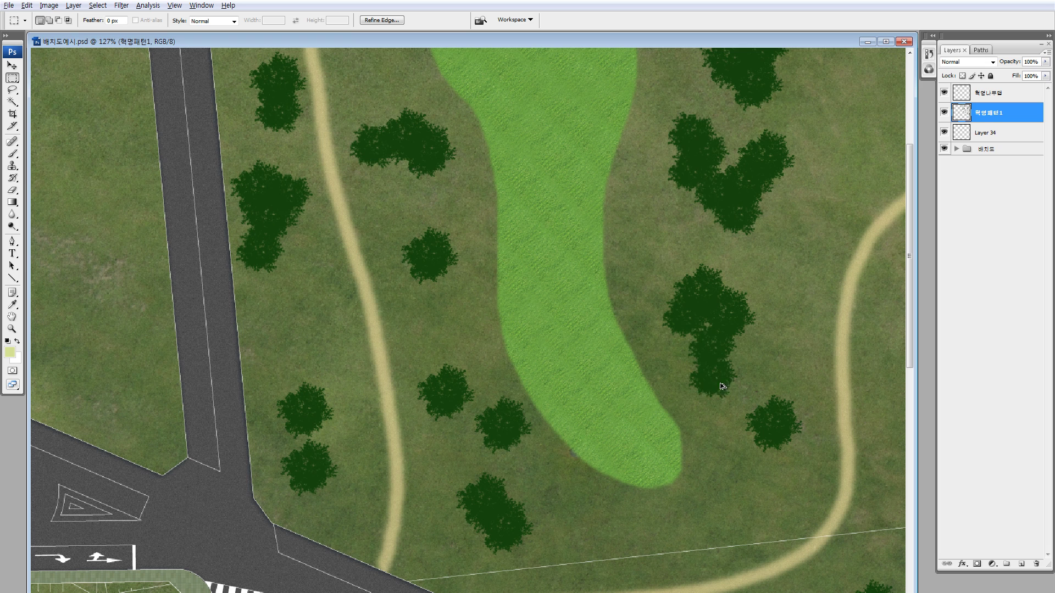
ctrl+alt+drag(795, 451, 803, 502)
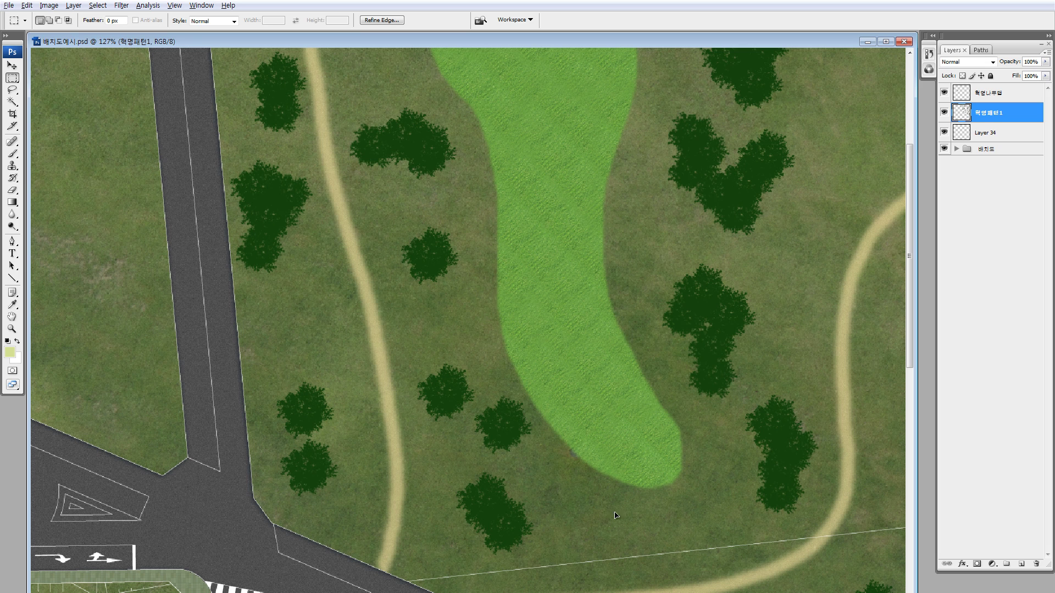
Step: Copy the small tree onto the tree groups between the left footpath and the grass bed
ctrl+alt+drag(528, 503, 451, 277)
drag(481, 275, 539, 415)
ctrl+alt+drag(517, 378, 548, 379)
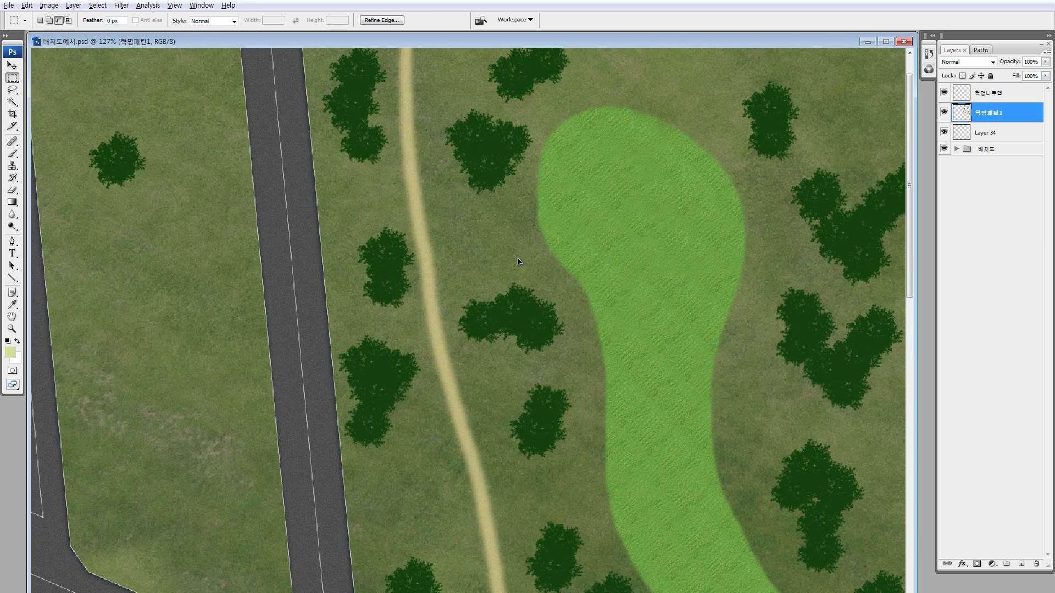
ctrl+alt+drag(520, 261, 542, 310)
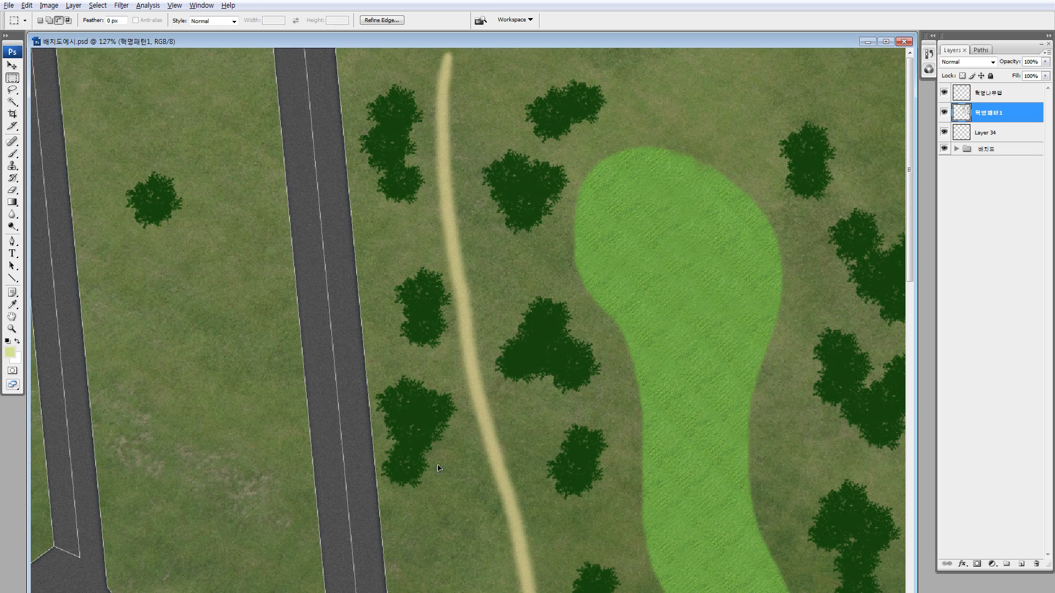
Step: Thicken the middle and lower roadside clumps with further tree copies
ctrl+alt+drag(436, 464, 424, 388)
drag(440, 502, 493, 360)
ctrl+alt+drag(493, 360, 494, 503)
drag(466, 422, 361, 206)
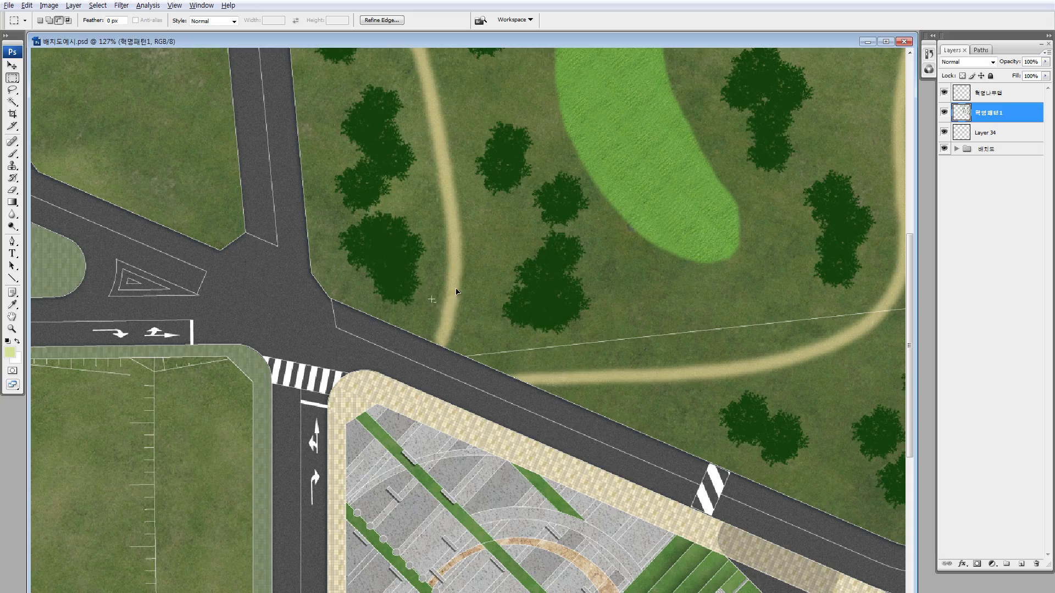
Step: Extend the tree group below the grass bed and the clumps between the lower footpath and the road with tree copies
ctrl+alt+drag(455, 293, 640, 313)
ctrl+alt+drag(640, 314, 447, 296)
ctrl+alt+drag(447, 296, 635, 380)
ctrl+alt+drag(635, 379, 799, 337)
ctrl+alt+drag(799, 338, 838, 345)
ctrl+alt+drag(852, 291, 868, 317)
Step: Add tree copies to the lawn east of the grass bed, including beside the clump at its upper-right end
drag(857, 307, 778, 190)
drag(783, 193, 779, 222)
ctrl+alt+drag(791, 226, 827, 250)
ctrl+alt+drag(819, 250, 794, 445)
ctrl+alt+drag(789, 287, 827, 318)
ctrl+alt+drag(691, 184, 751, 188)
drag(758, 243, 813, 242)
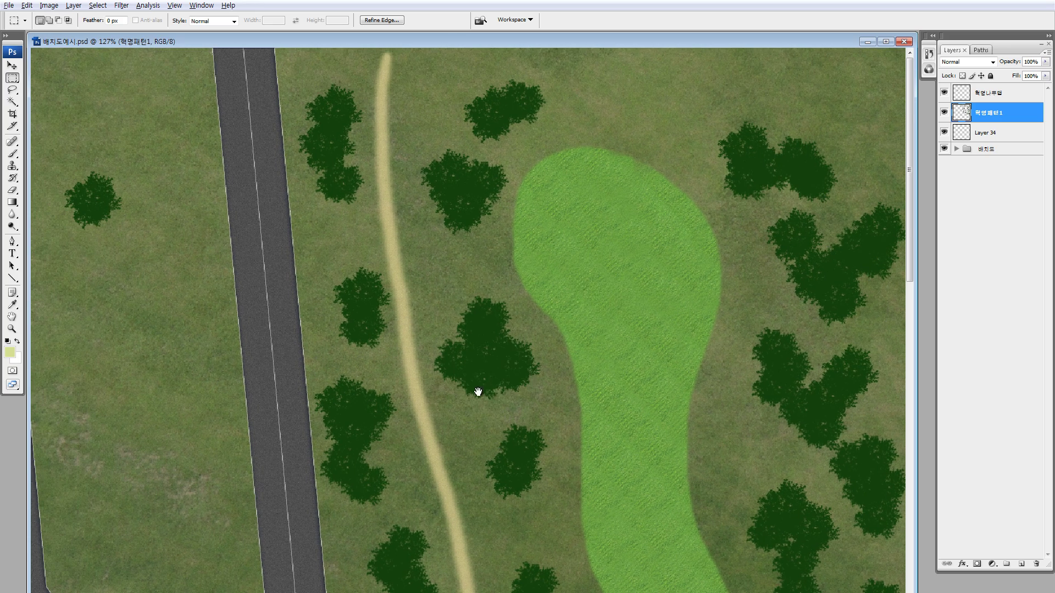
Step: Copy a tree beside the pair above the grass bed's upper-left end
drag(478, 391, 531, 254)
ctrl+alt+drag(565, 344, 633, 147)
scroll(615, 414, down, 3)
scroll(608, 367, up, 8)
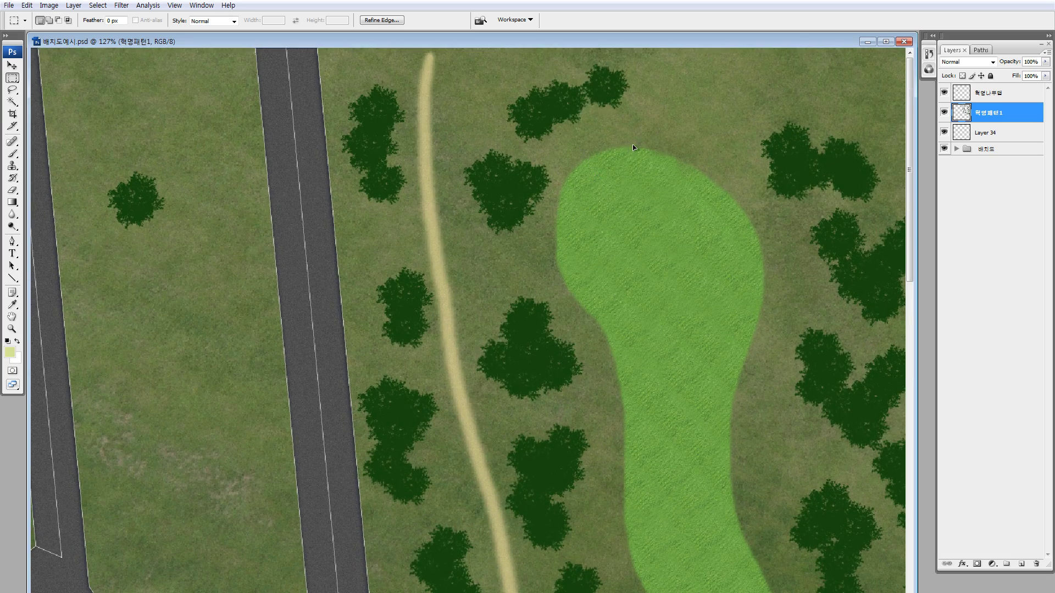
Step: Copy that tree beside the middle roadside pair and scale the copy down
ctrl+alt+drag(631, 108, 408, 190)
key(ctrl+t)
key(Return)
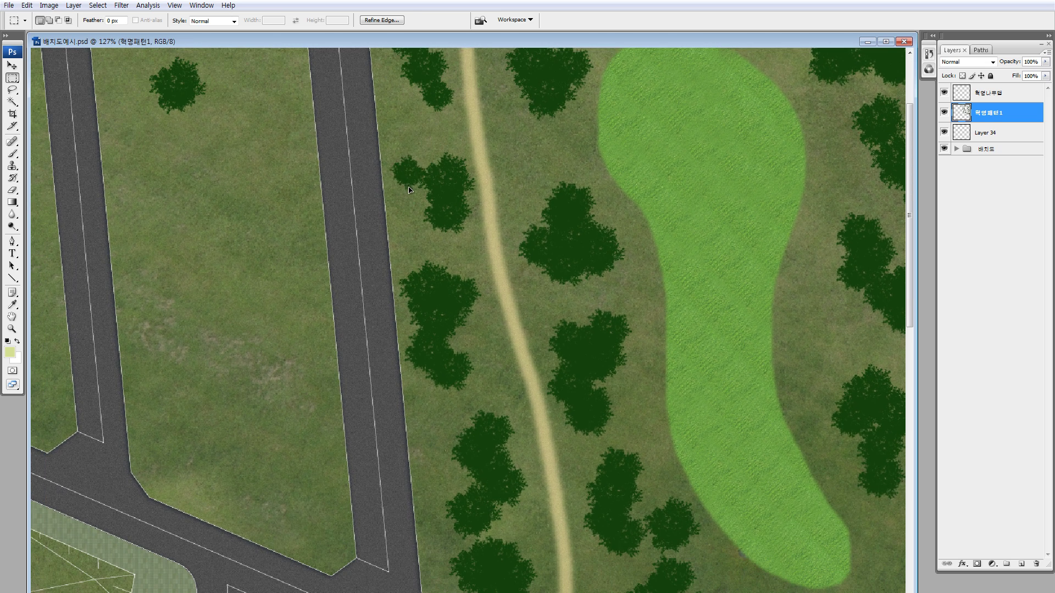
Step: Fill out the lower roadside clumps with copies of the scaled-down tree
drag(435, 230, 404, 150)
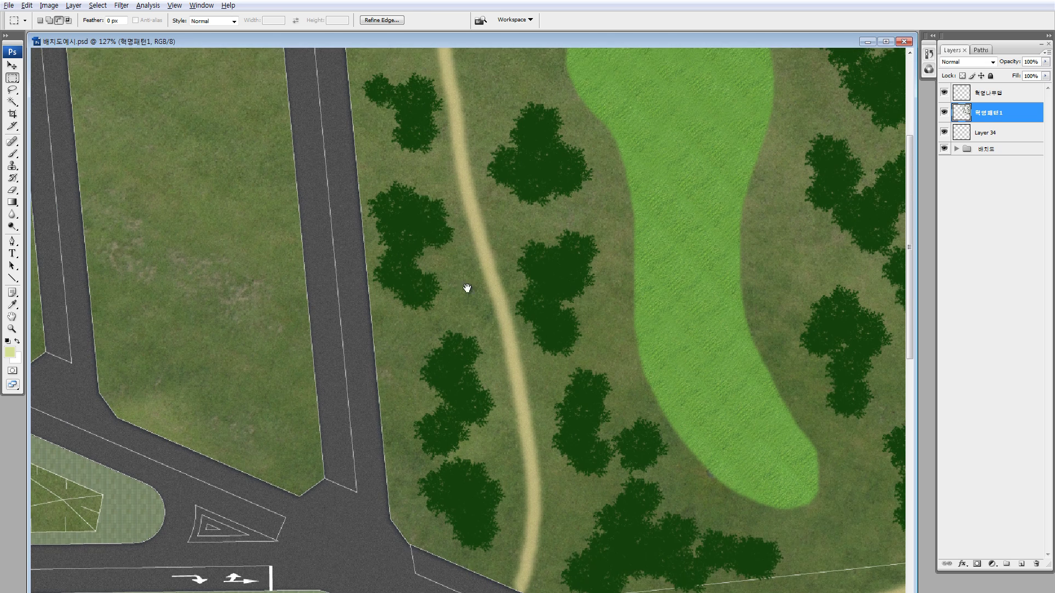
drag(467, 288, 431, 222)
drag(372, 272, 443, 237)
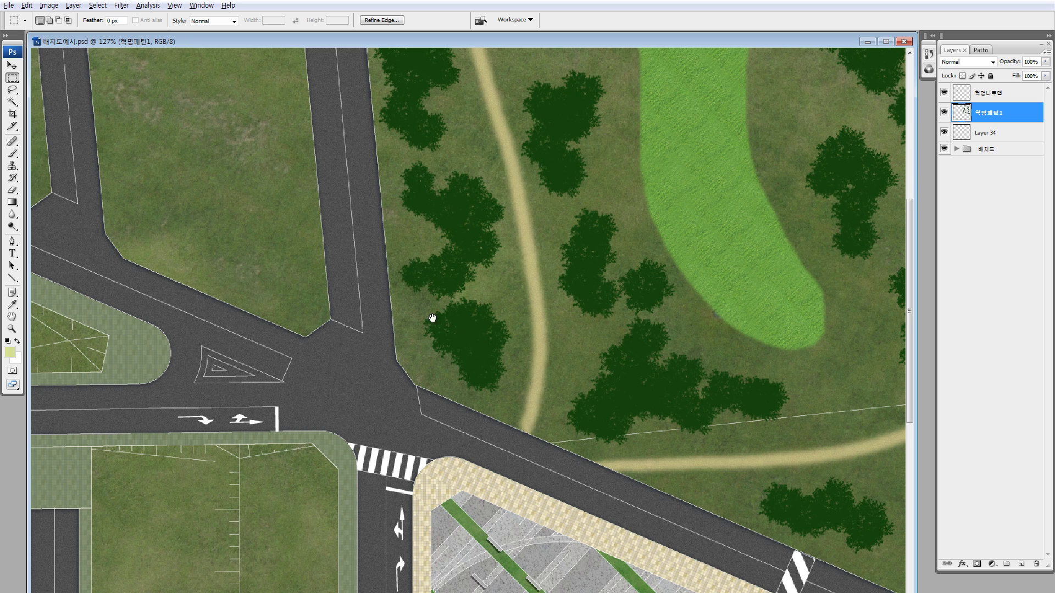
drag(435, 278, 493, 364)
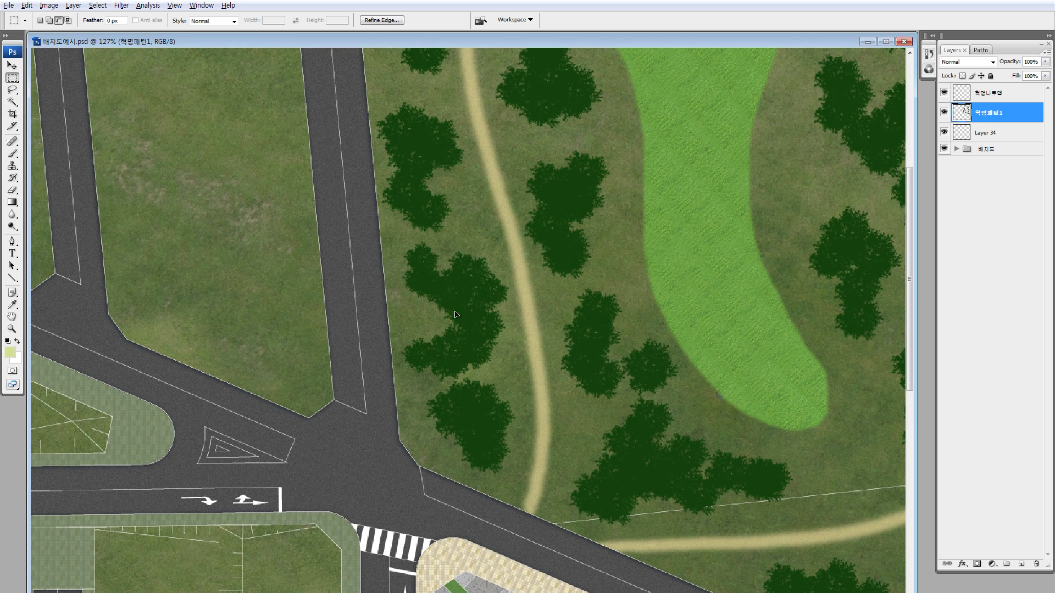
drag(453, 331, 452, 374)
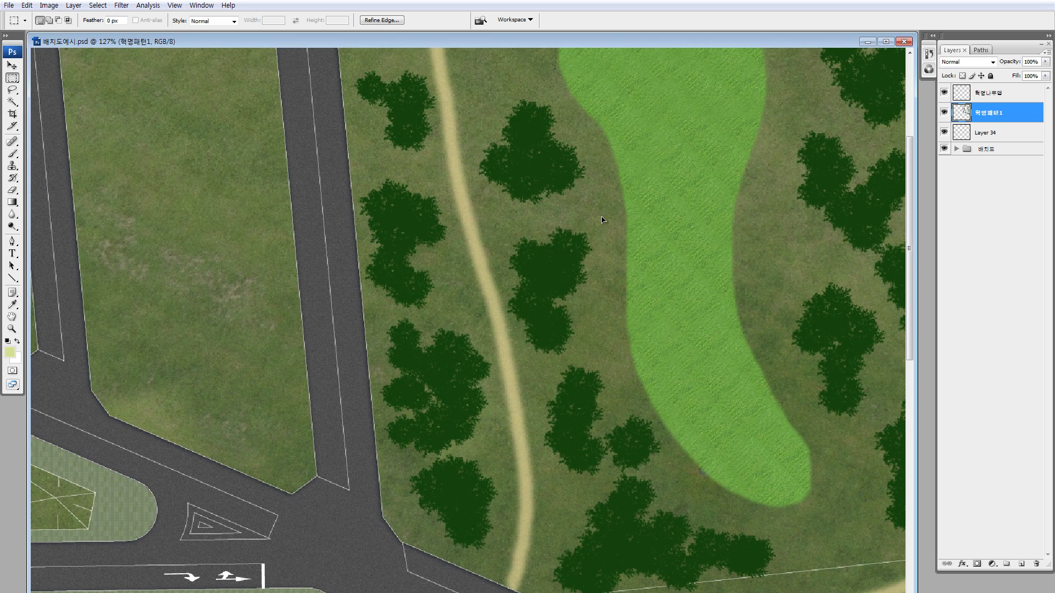
Step: Add small tree copies to the clumps between the left footpath and the grass bed, and to the groups near the footpath's upper end
drag(606, 250, 553, 206)
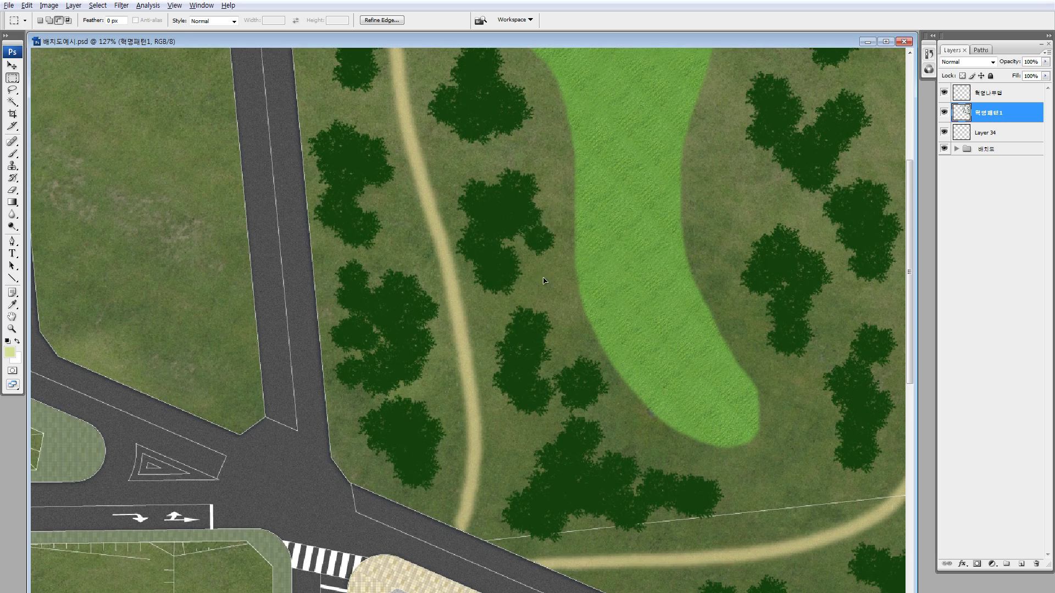
drag(544, 281, 598, 419)
drag(599, 411, 587, 252)
drag(578, 199, 588, 306)
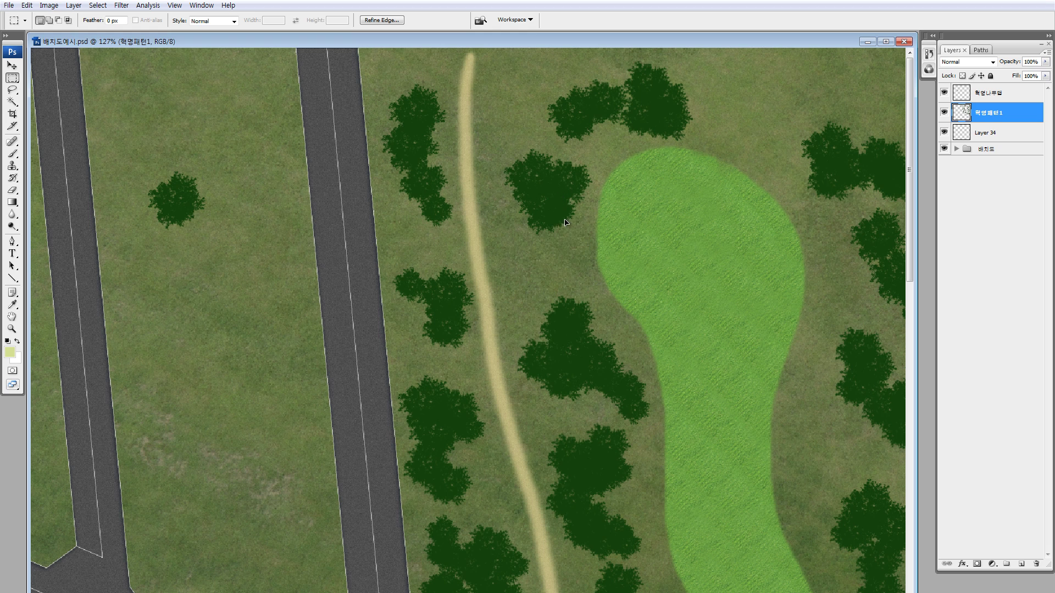
drag(570, 262, 560, 301)
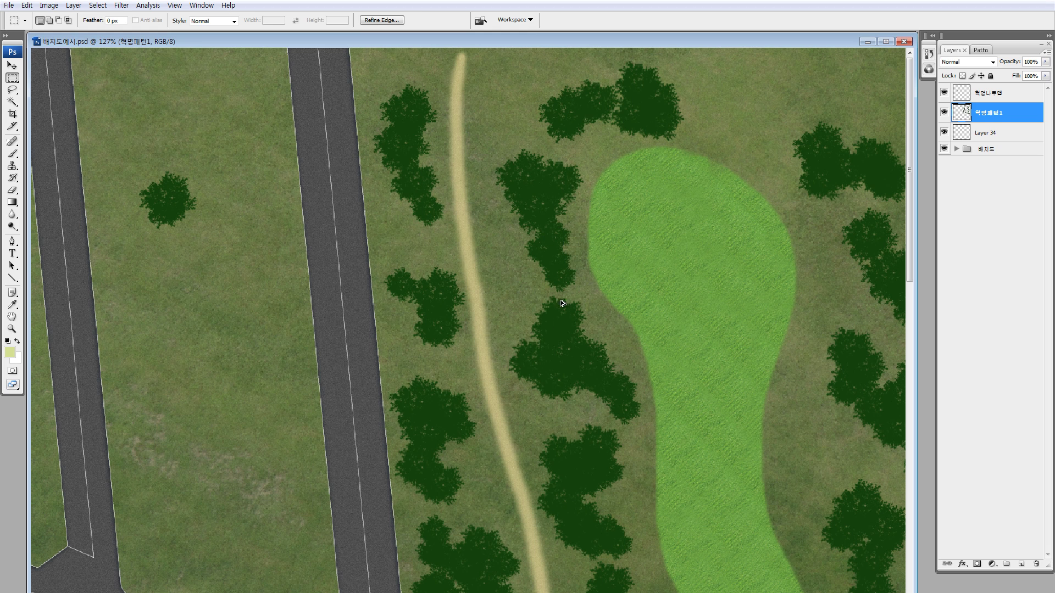
Step: Add small trees along the grass bed's top edge, including an overlapping pair, and enlarge the clumps at its upper right
drag(629, 85, 511, 86)
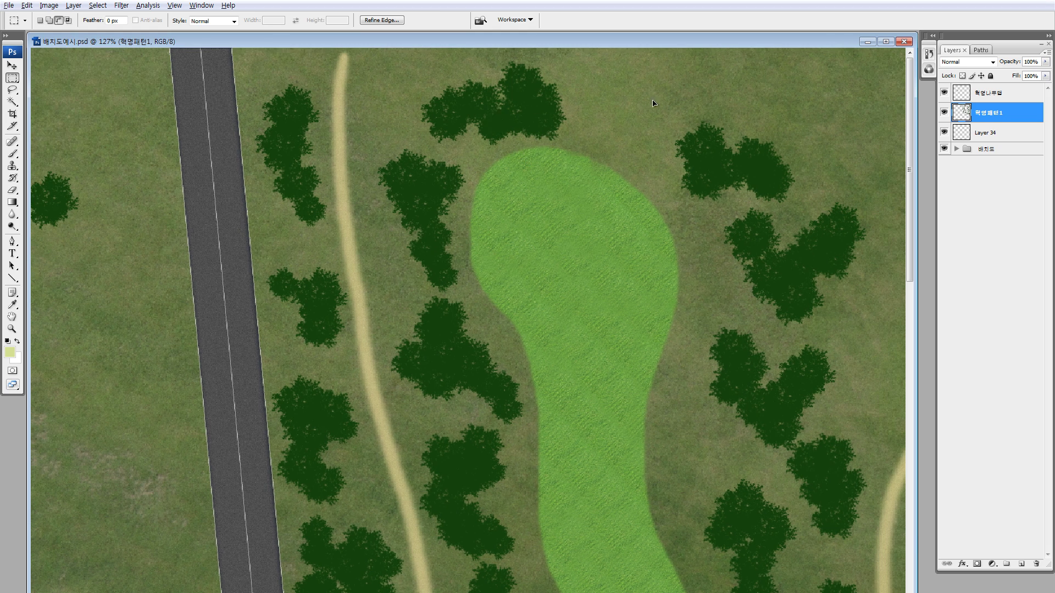
drag(654, 103, 622, 137)
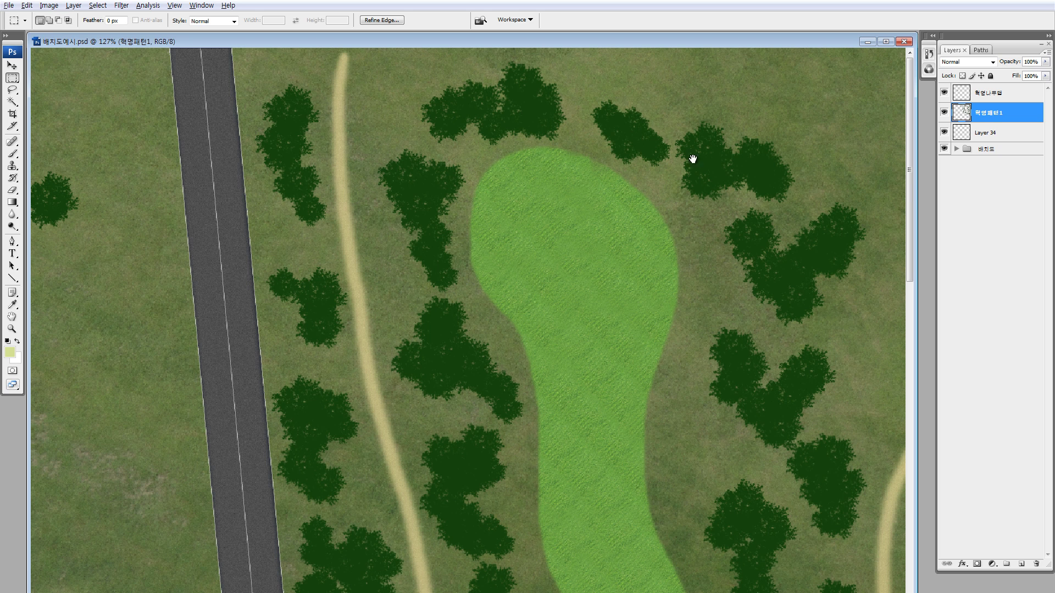
drag(693, 159, 652, 121)
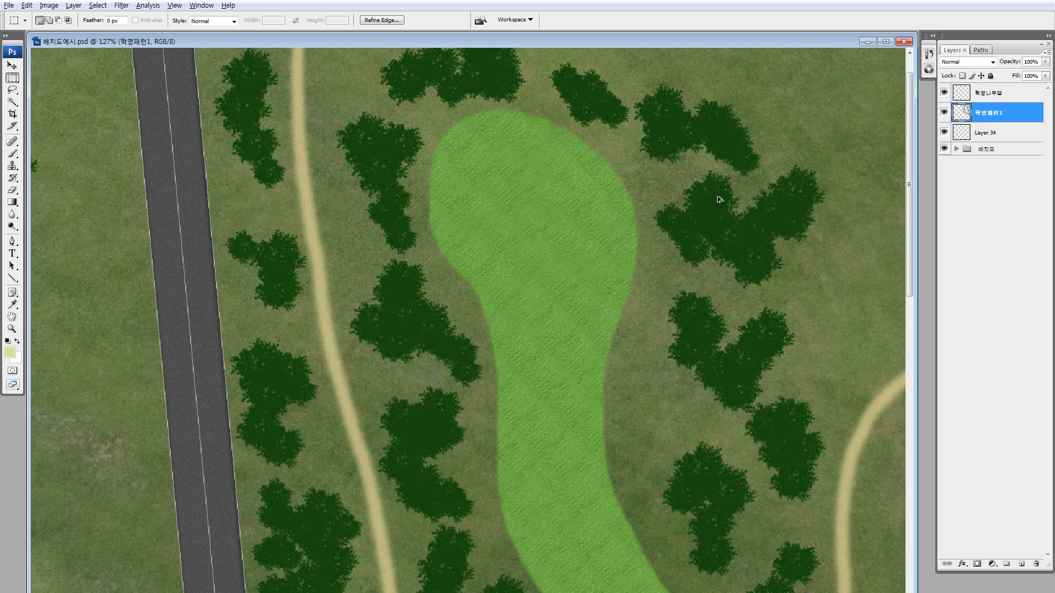
scroll(705, 229, down, 3)
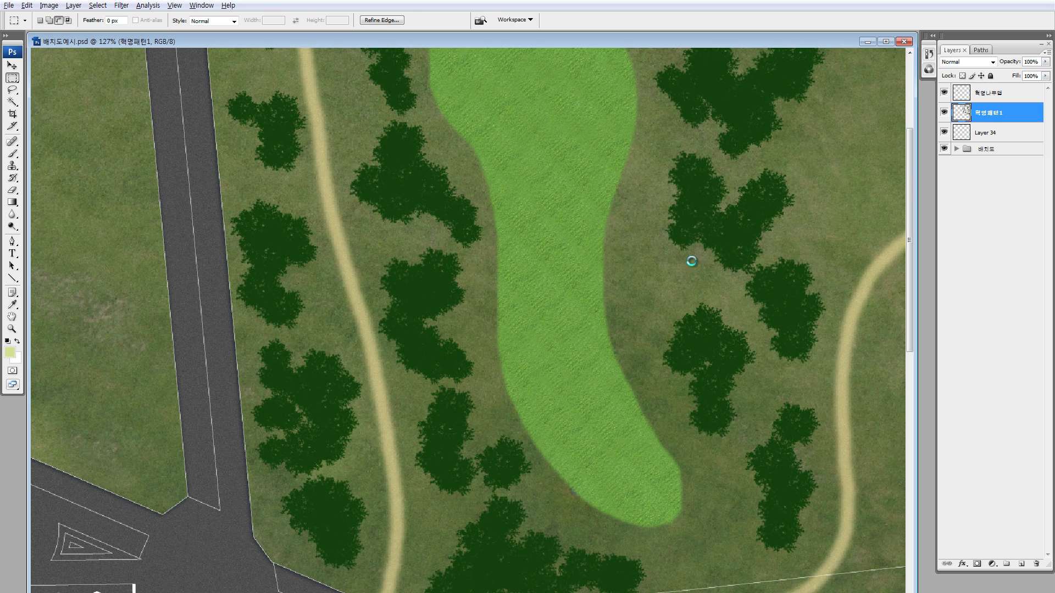
Step: Add small trees beside the grass bed's lower-right end, enlarge the clump below the footpath, and line the right footpath's outer side
drag(671, 291, 712, 142)
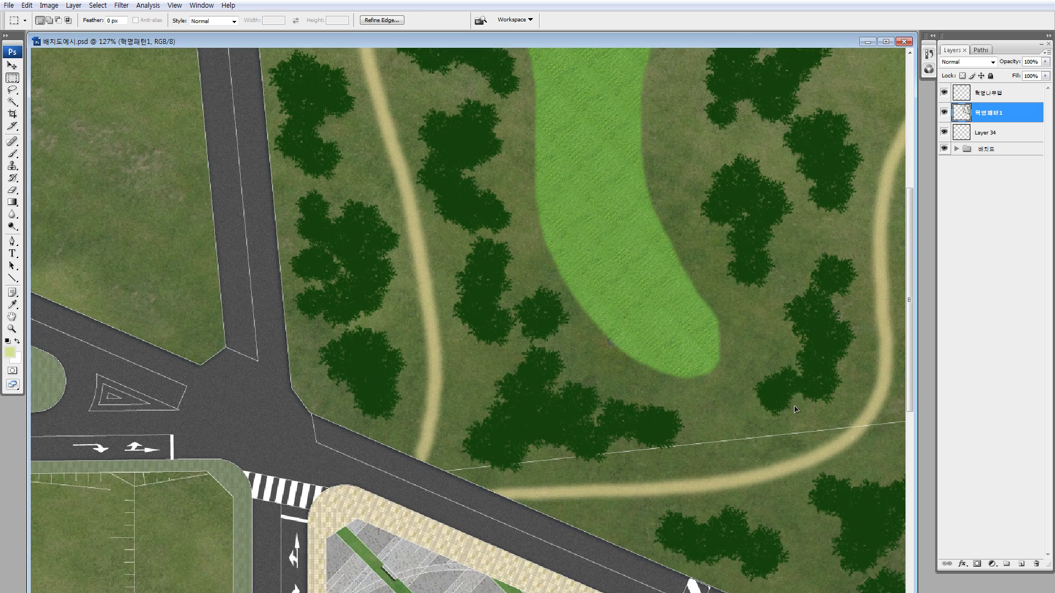
drag(760, 332, 723, 146)
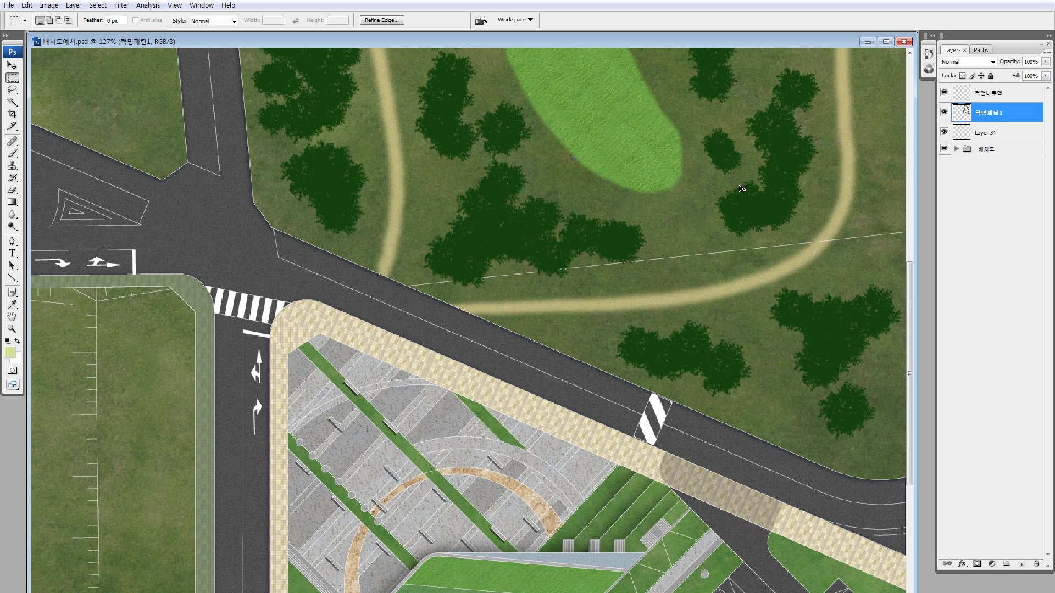
scroll(880, 330, up, 2)
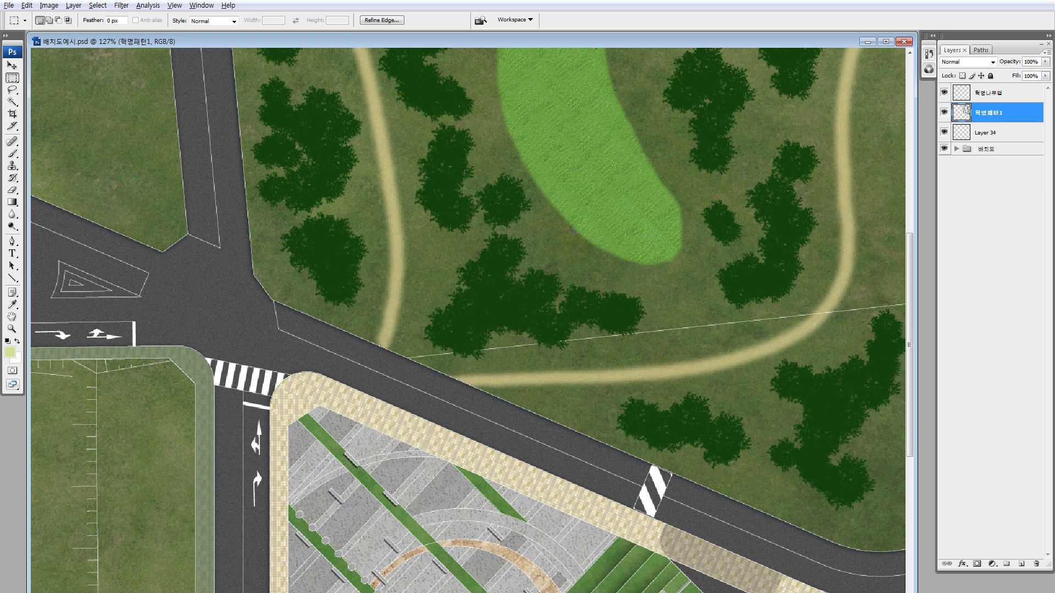
scroll(888, 244, up, 4)
mouse_move(888, 242)
mouse_down()
mouse_move(852, 309)
mouse_move(879, 255)
mouse_move(895, 267)
mouse_move(895, 436)
mouse_up()
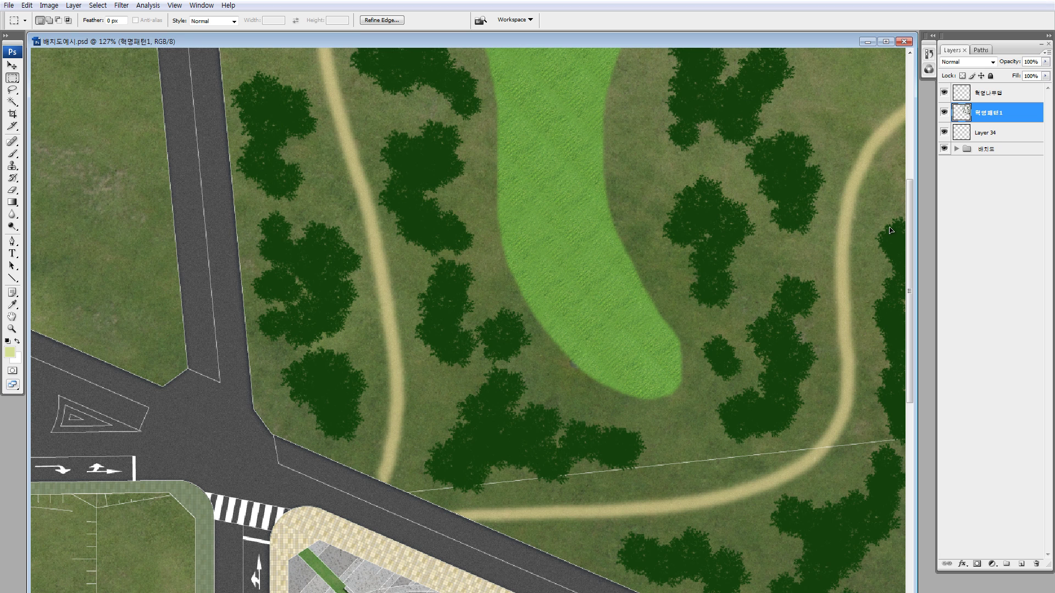
Step: Fill the gap in the clump right of the grass bed and add a rotated small tree between it and the bed
scroll(711, 396, up, 4)
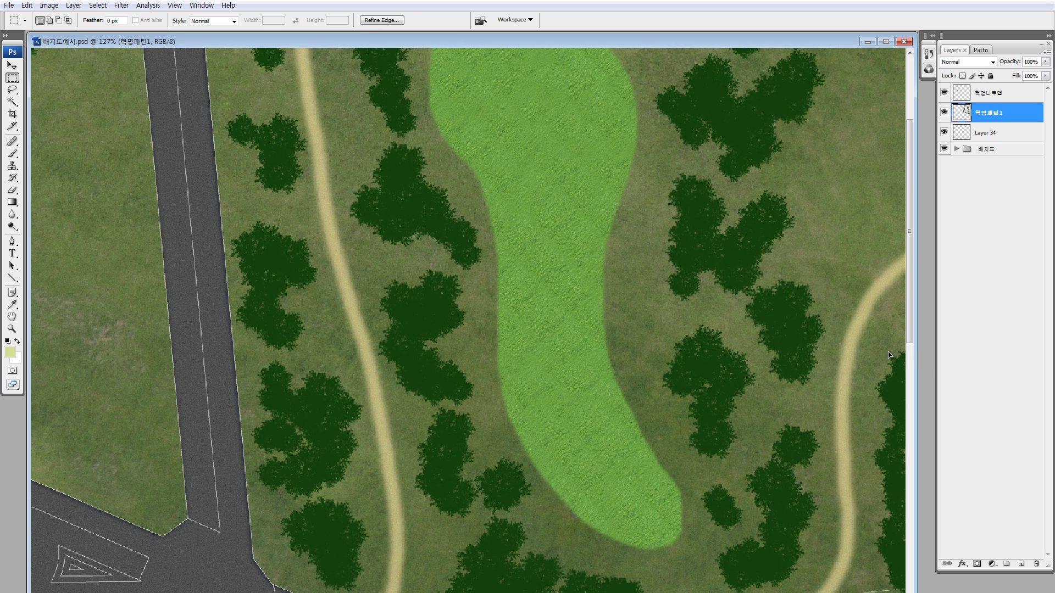
drag(760, 300, 786, 287)
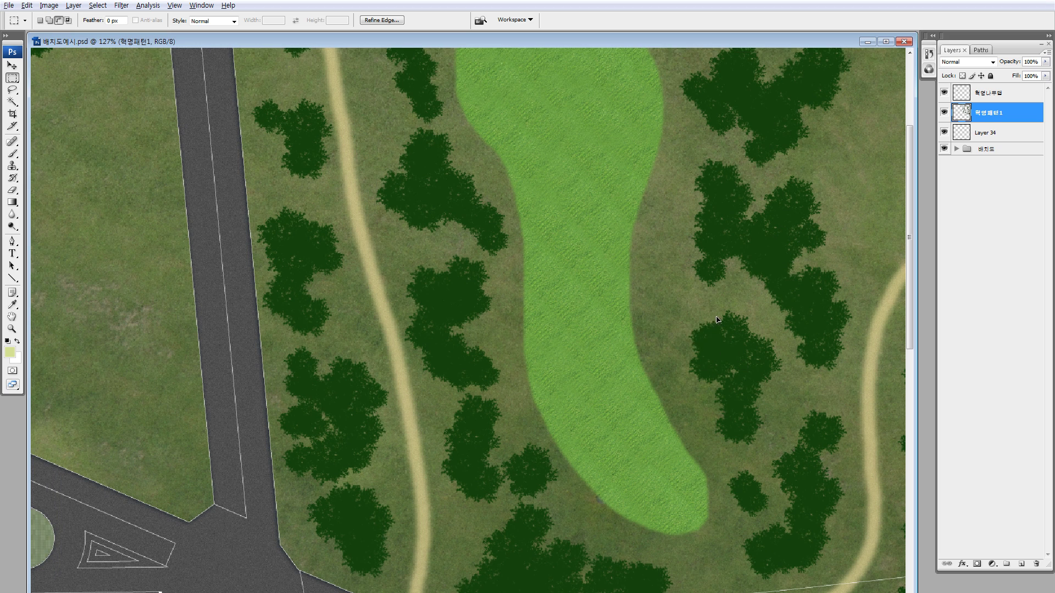
click(687, 263)
drag(689, 261, 636, 212)
key(ctrl+t)
drag(695, 308, 710, 299)
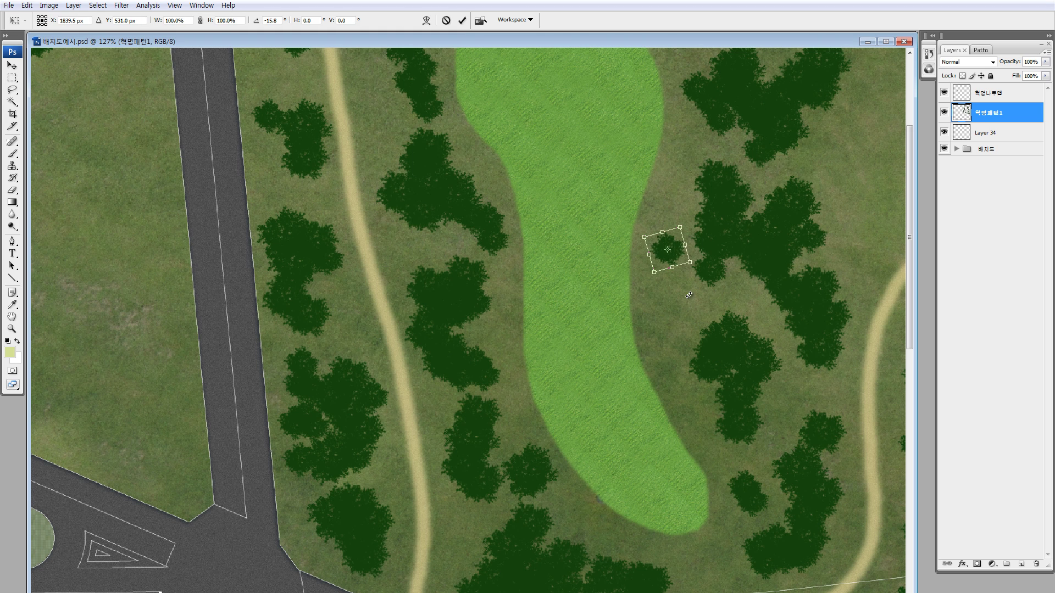
key(Return)
Step: Scatter single small trees and clump additions on both sides of the left footpath's upper stretch
drag(707, 231, 713, 308)
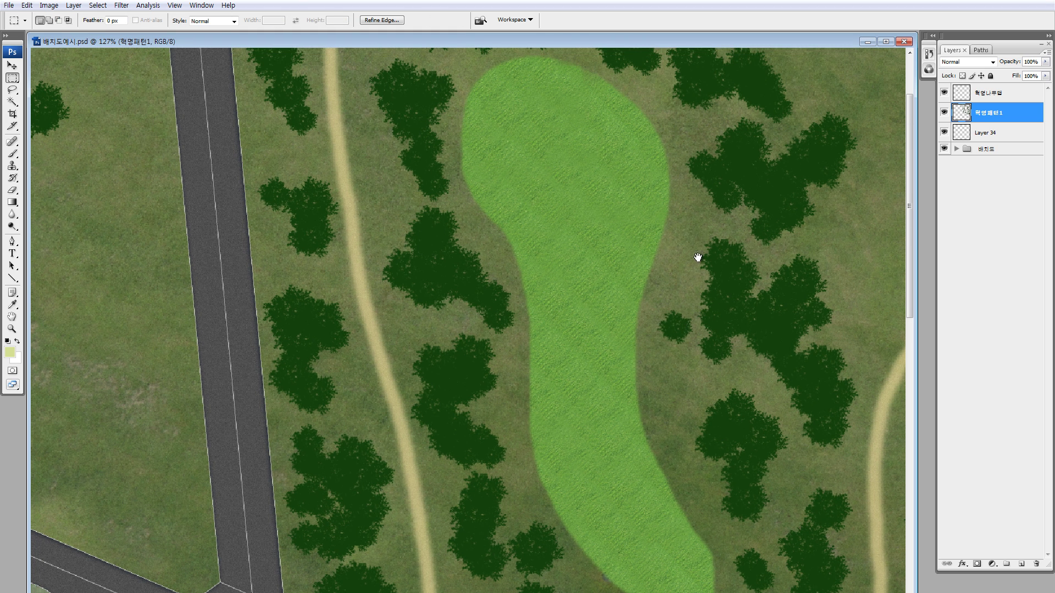
drag(698, 257, 704, 308)
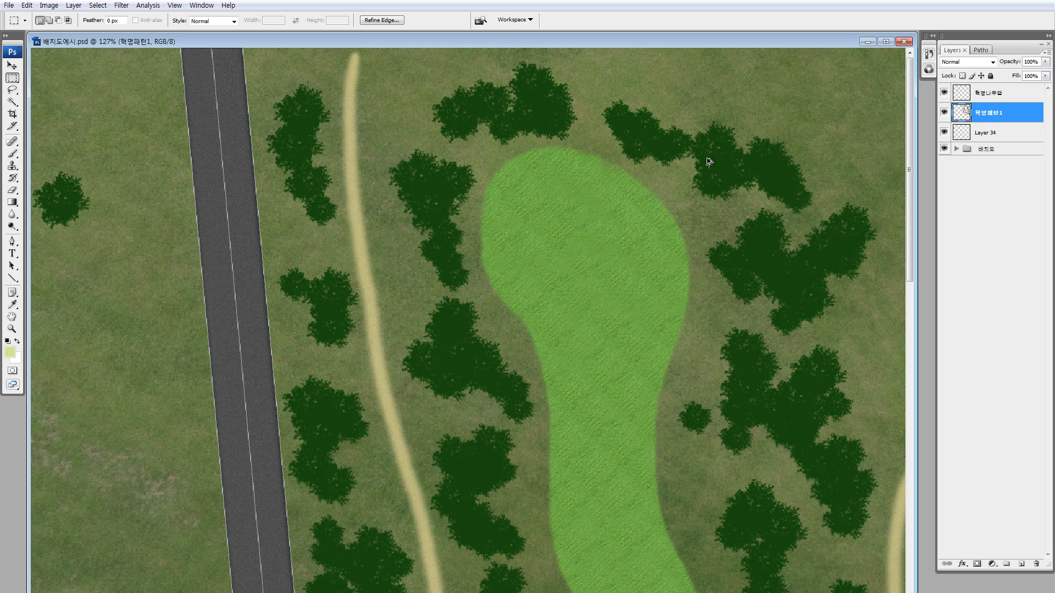
drag(698, 156, 472, 151)
drag(480, 215, 430, 176)
drag(430, 176, 454, 221)
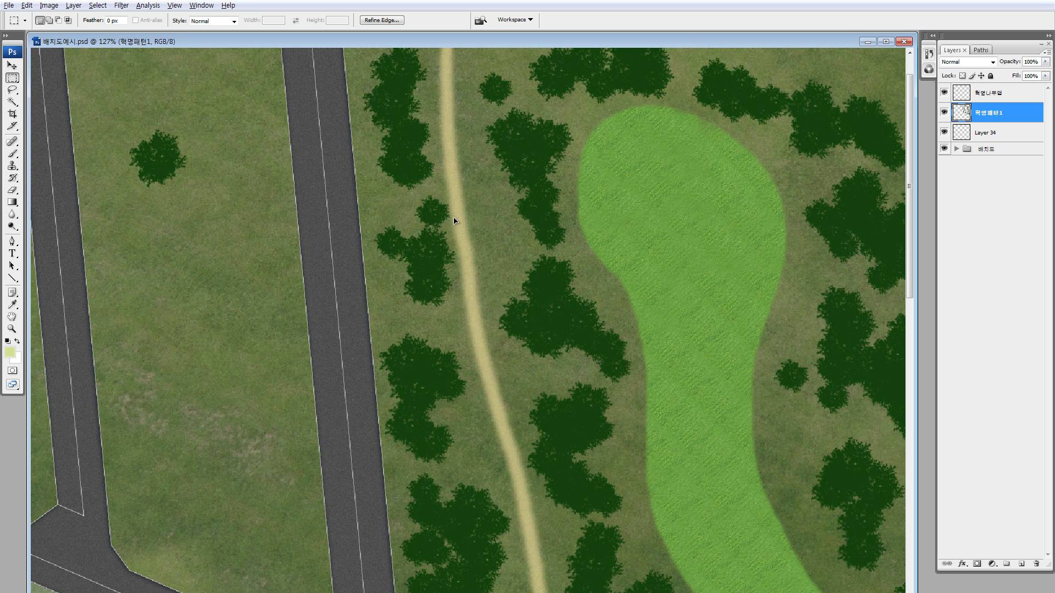
drag(468, 357, 465, 359)
drag(460, 316, 512, 264)
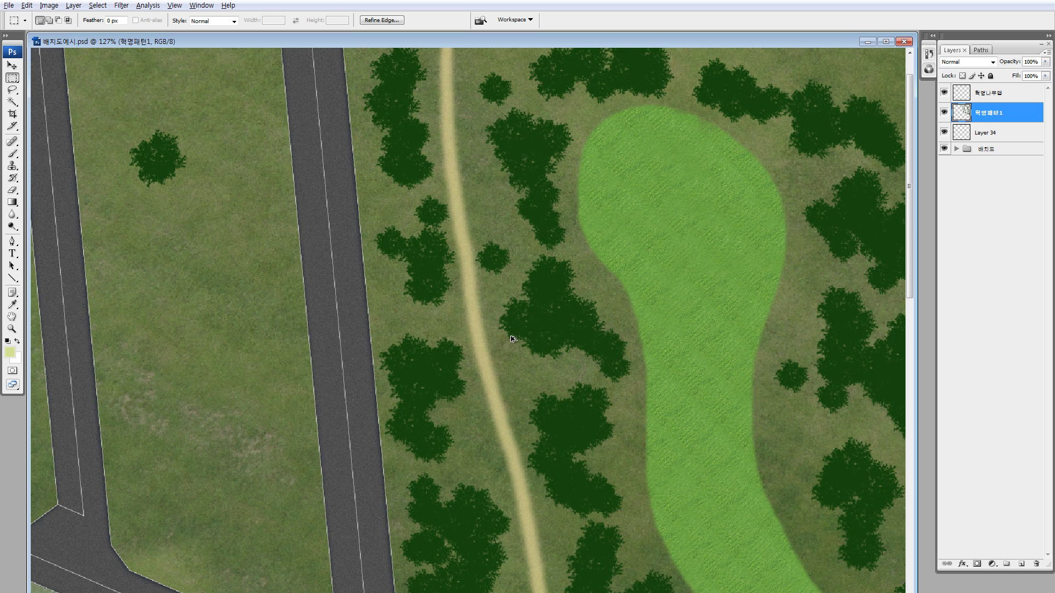
Step: Enlarge the clumps between the road and the left footpath, and extend the large clump below the grass bed with more tree copies
drag(570, 325, 449, 220)
drag(415, 160, 485, 259)
drag(438, 264, 544, 146)
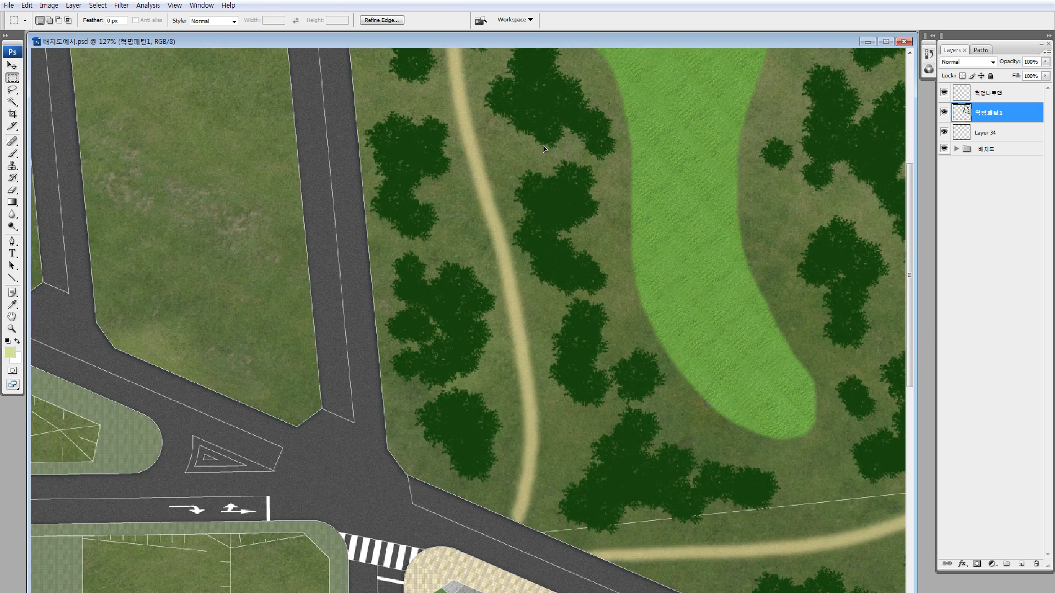
drag(493, 290, 406, 184)
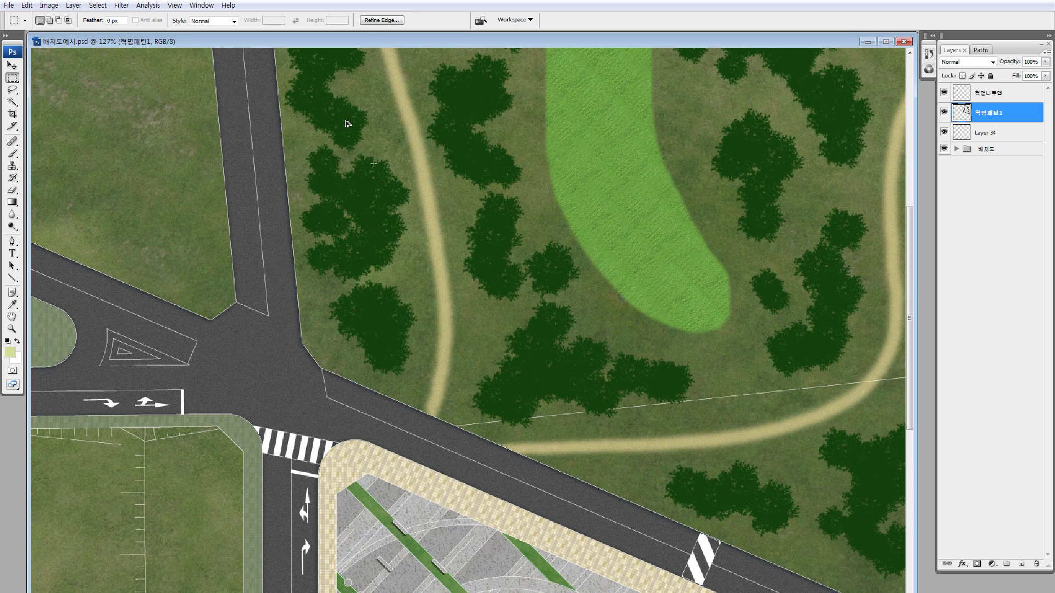
drag(524, 380, 521, 318)
drag(632, 333, 585, 258)
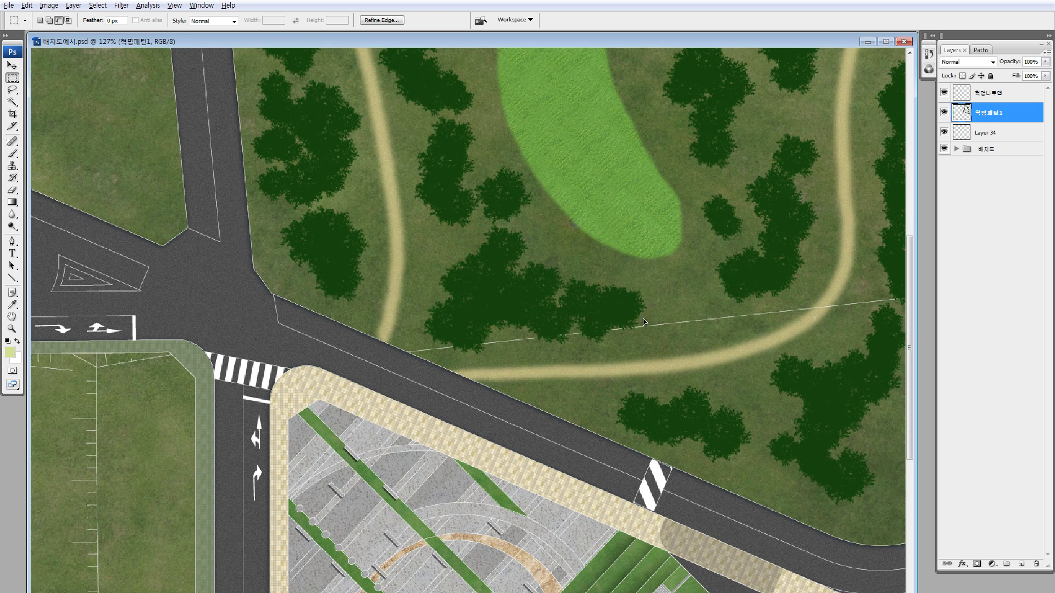
drag(645, 322, 602, 281)
scroll(592, 334, up, 2)
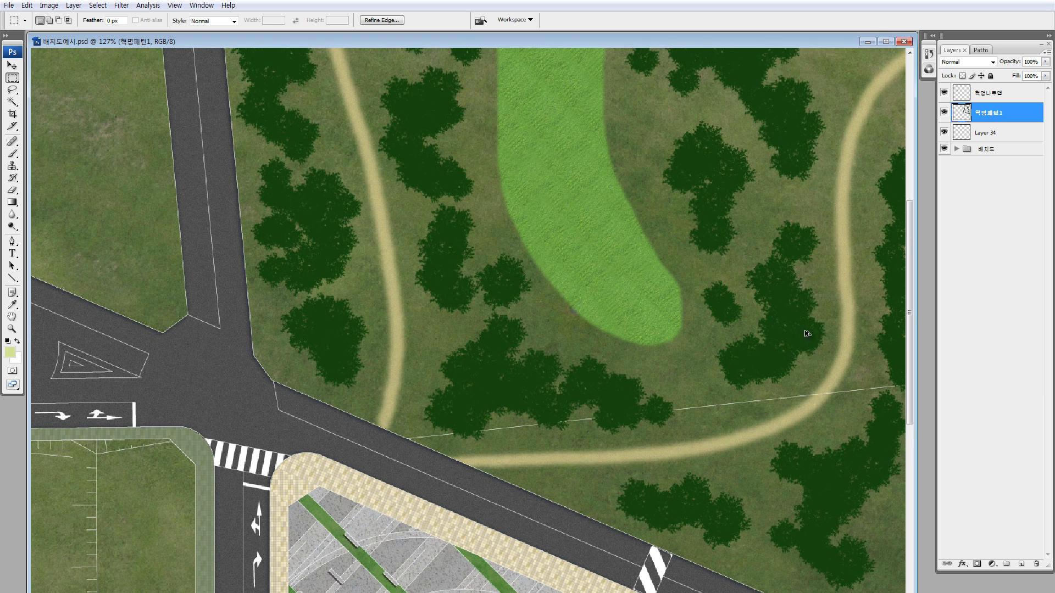
Step: Add an overlapping pair of small trees near the right footpath's upper bend and fill out the clump above the grass bed
scroll(805, 346, up, 5)
drag(813, 163, 850, 141)
drag(875, 180, 855, 261)
scroll(841, 234, up, 5)
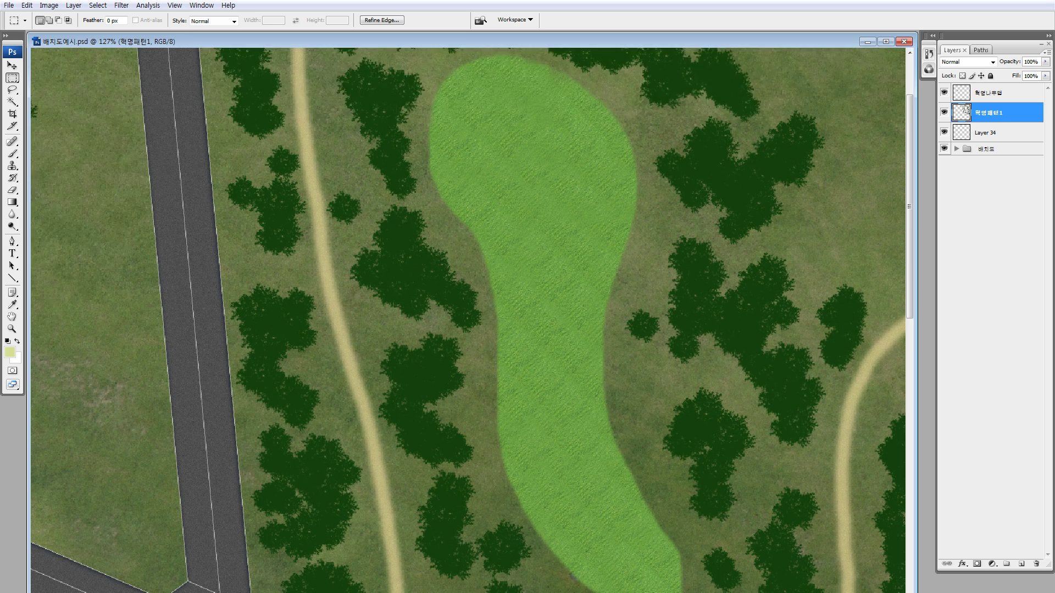
drag(821, 448, 762, 254)
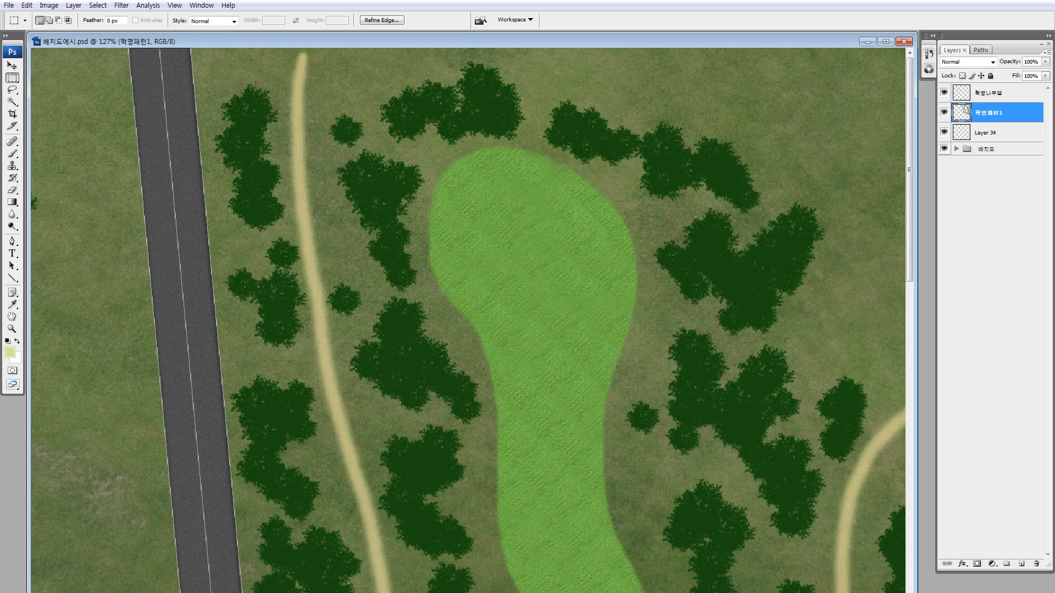
scroll(770, 258, left, 2)
drag(808, 319, 679, 152)
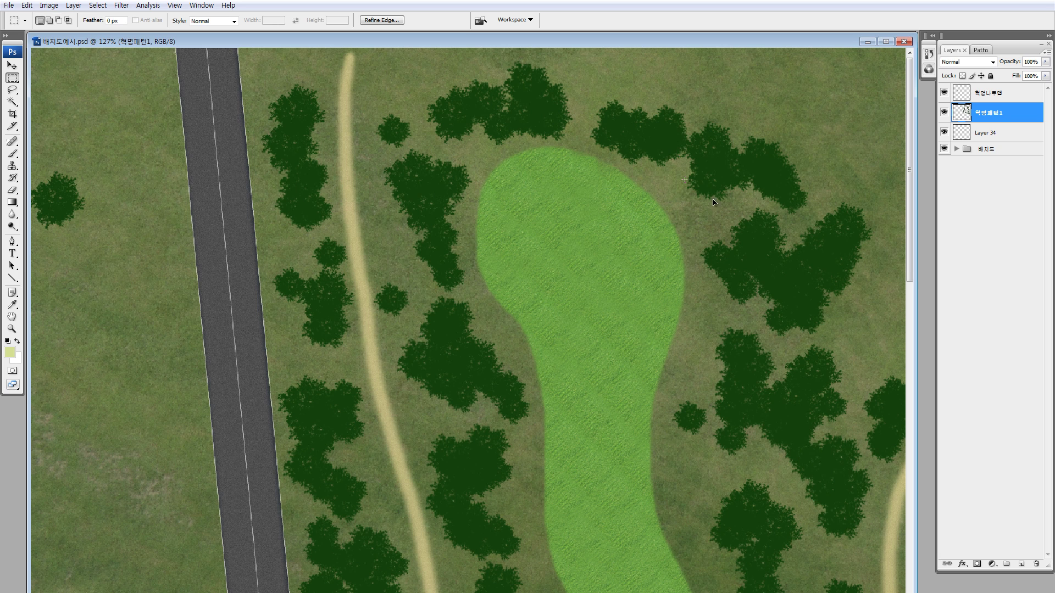
Step: Make a smaller tree copy below the source tree and copy the source tree onto the building plot
key(ctrl+minus)
key(ctrl+minus)
key(ctrl+minus)
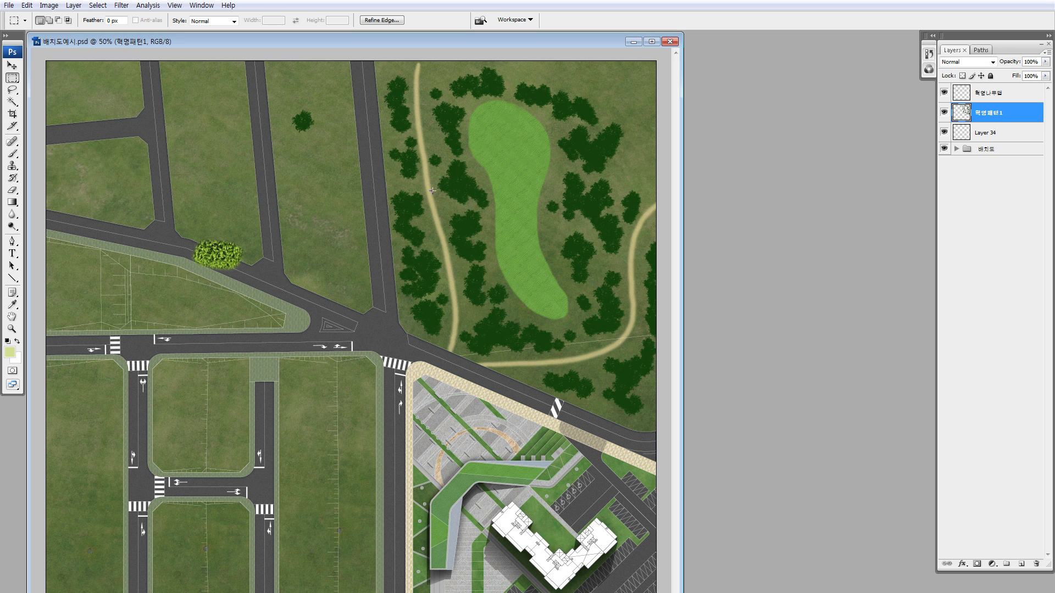
drag(314, 134, 267, 90)
drag(299, 124, 564, 473)
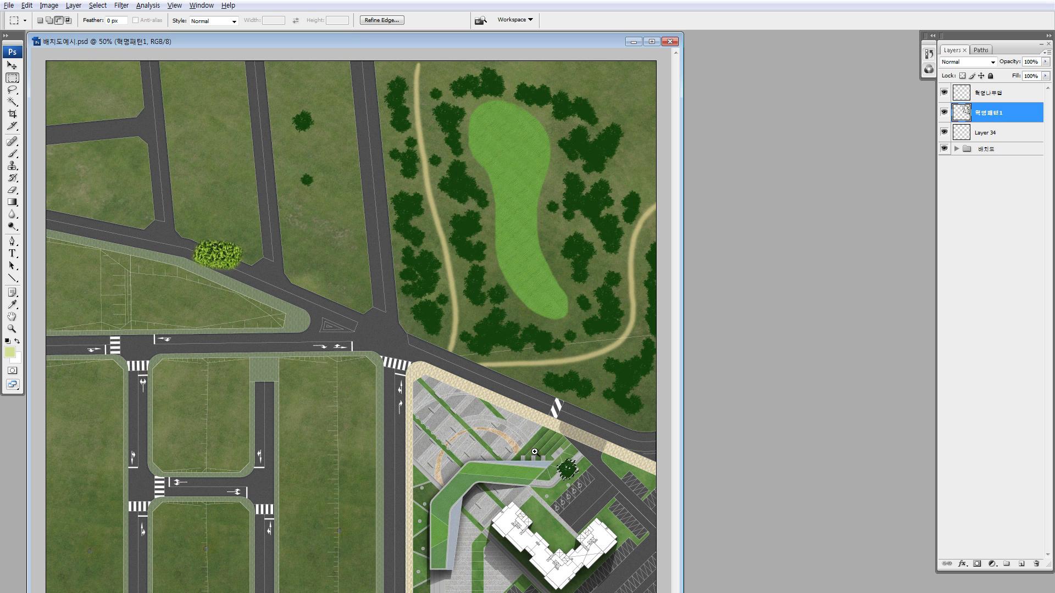
Step: Move the tree copy to the courtyard lawn beside the building's left wing and scale it down
key(z)
drag(441, 371, 615, 537)
drag(532, 418, 532, 280)
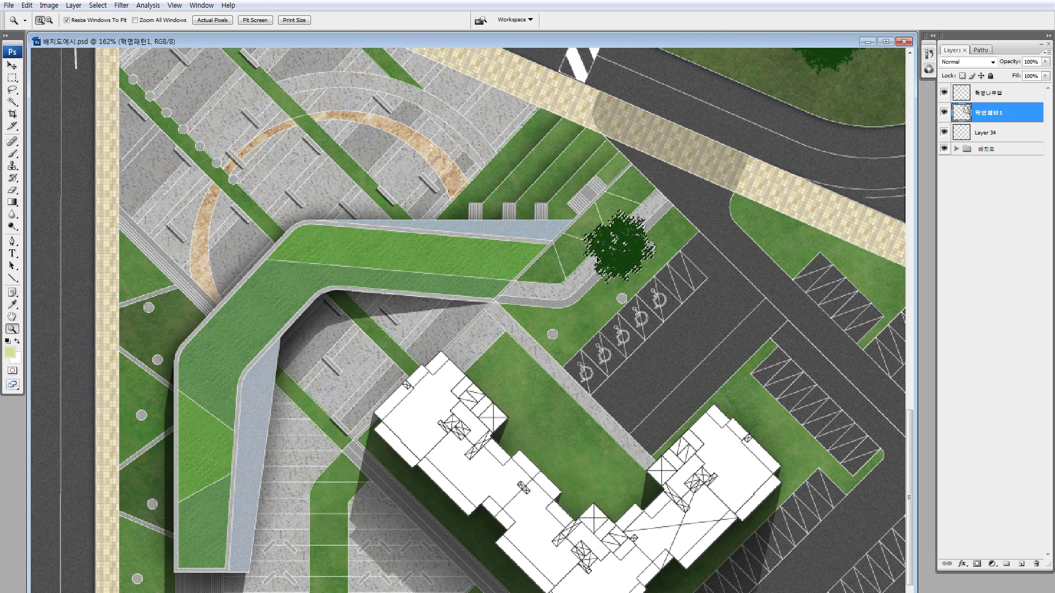
drag(639, 221, 508, 389)
key(ctrl+t)
key(Return)
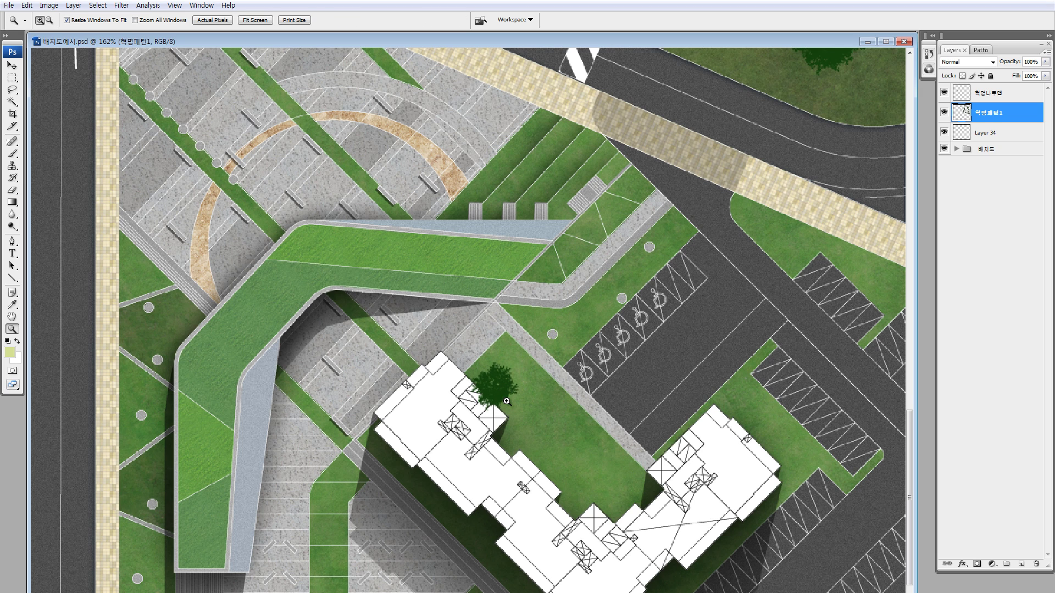
Step: Place copies of the scaled tree in the courtyard, beside the building's right wing, and on the lawn along the street-side parking bays
scroll(506, 402, down, 3)
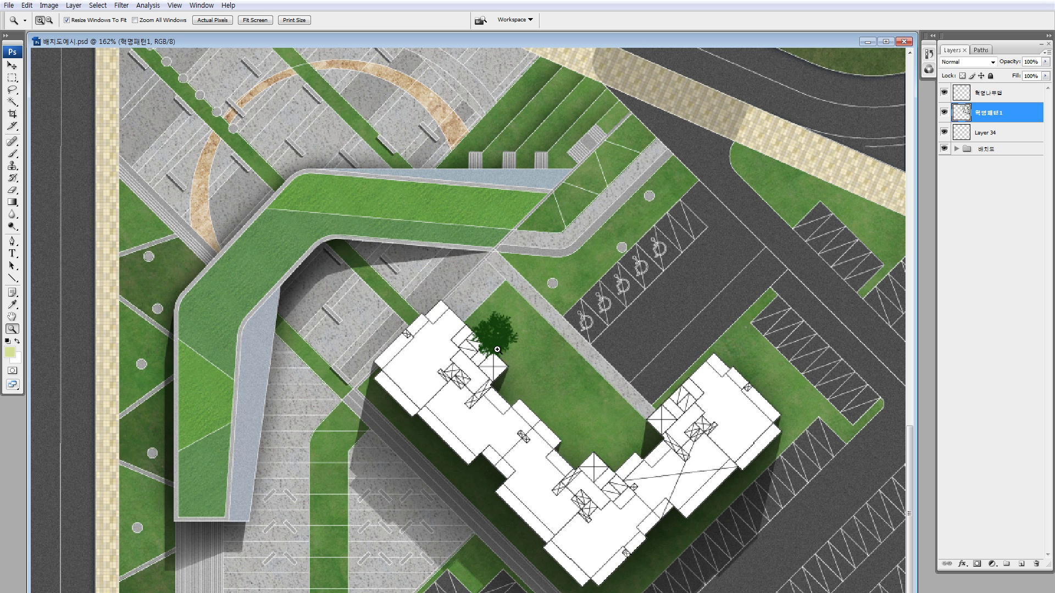
drag(505, 343, 807, 420)
scroll(785, 389, up, 6)
drag(792, 502, 890, 320)
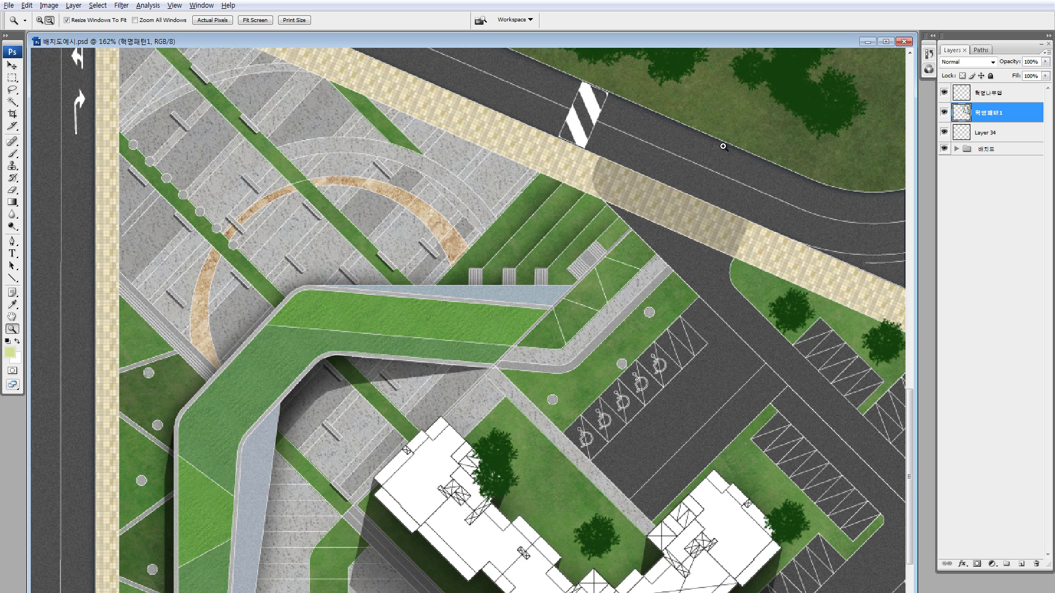
Step: Build an overlapping tree clump on the lawn between the sidewalk and the parking bays, with a smaller tree on each side
key(ctrl+0)
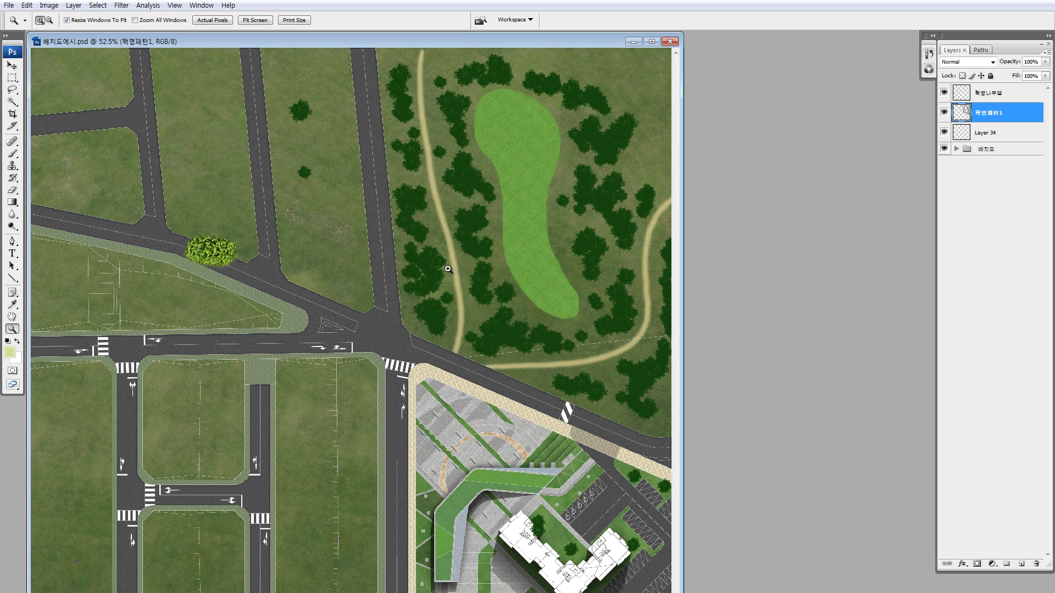
key(m)
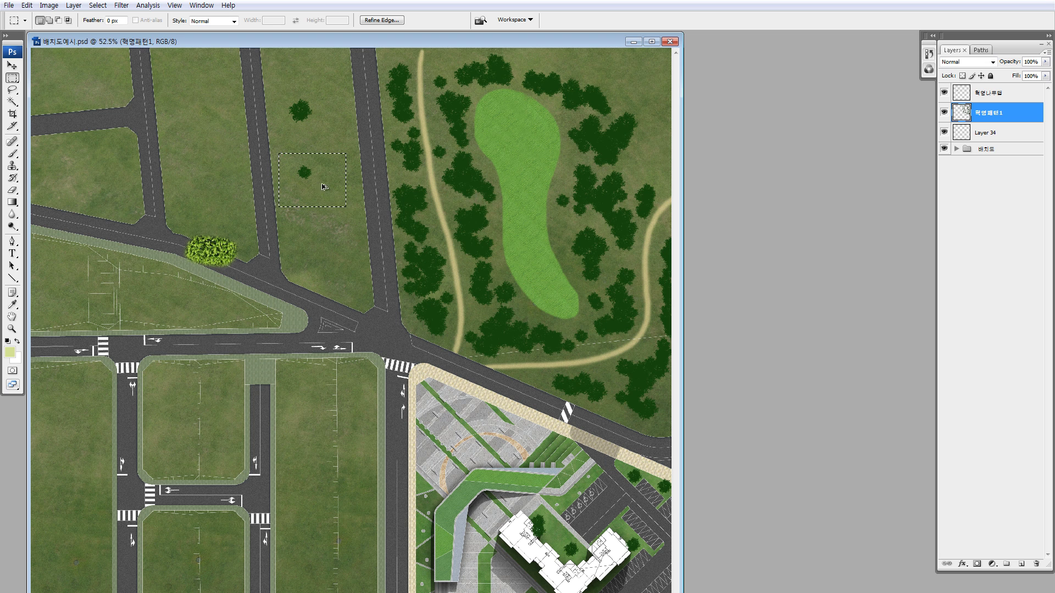
drag(641, 465, 645, 479)
key(z)
drag(583, 423, 659, 502)
drag(584, 359, 629, 419)
key(ctrl+t)
drag(664, 456, 682, 424)
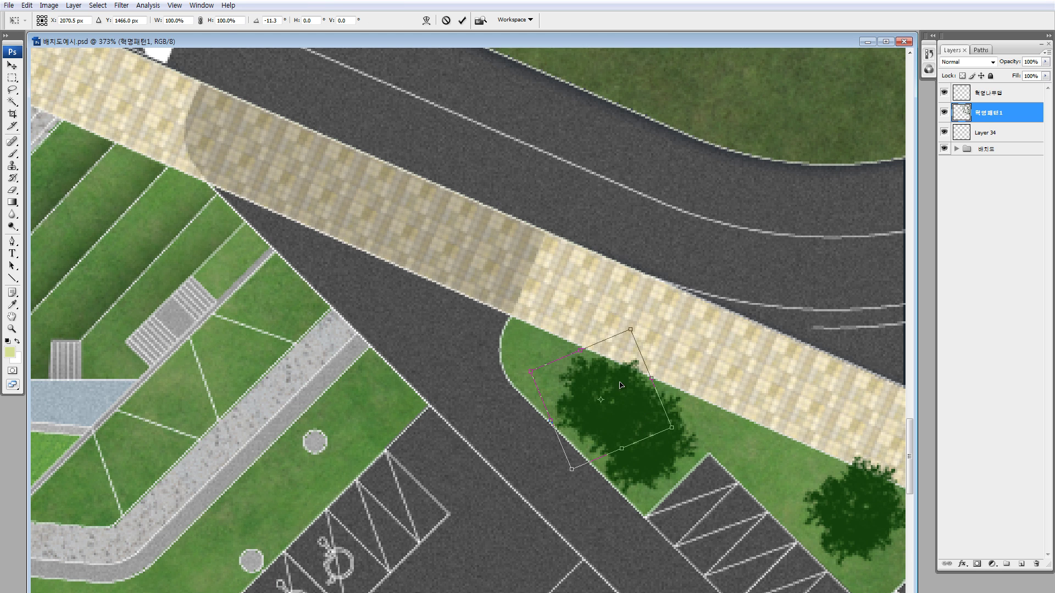
key(Escape)
key(ctrl+t)
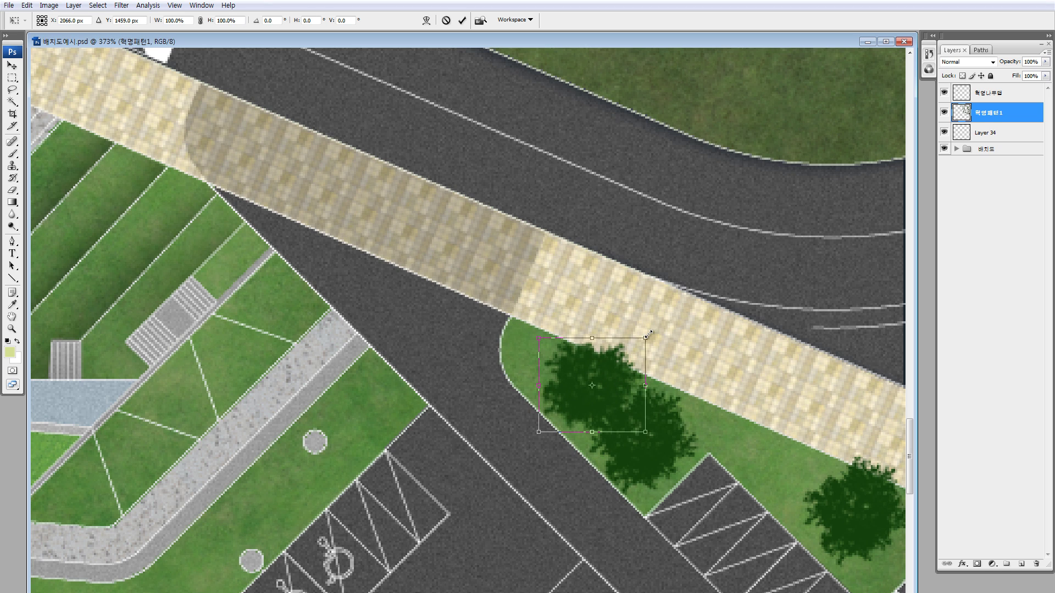
drag(622, 363, 685, 417)
key(Return)
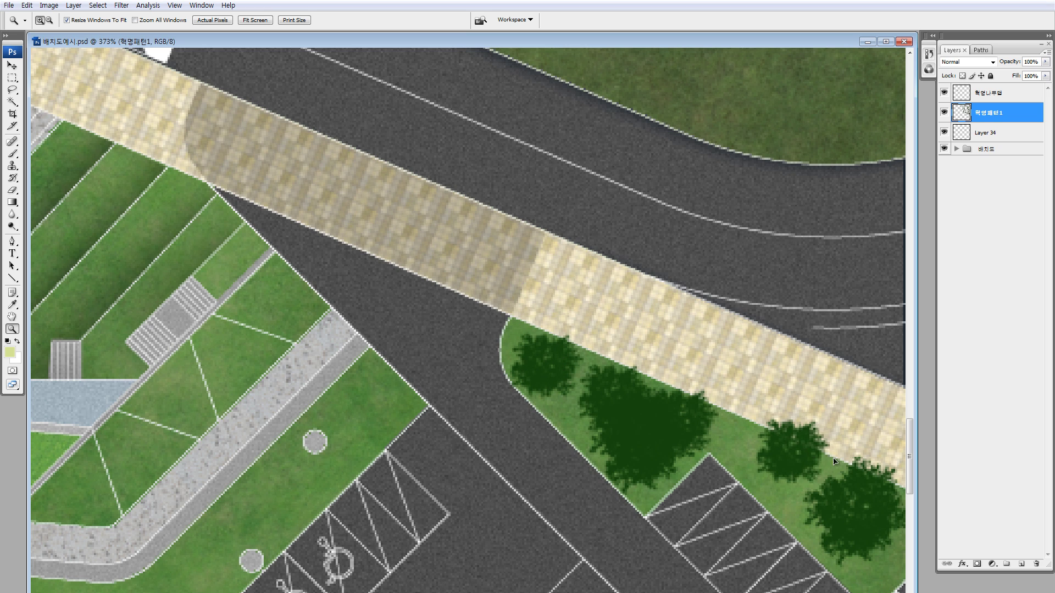
Step: Add trees on the lawn between the building's right wing and the parking bays, ending with a small one at the lower corner
scroll(655, 369, down, 8)
drag(656, 369, 491, 353)
drag(491, 353, 494, 398)
drag(494, 398, 740, 555)
scroll(744, 474, down, 4)
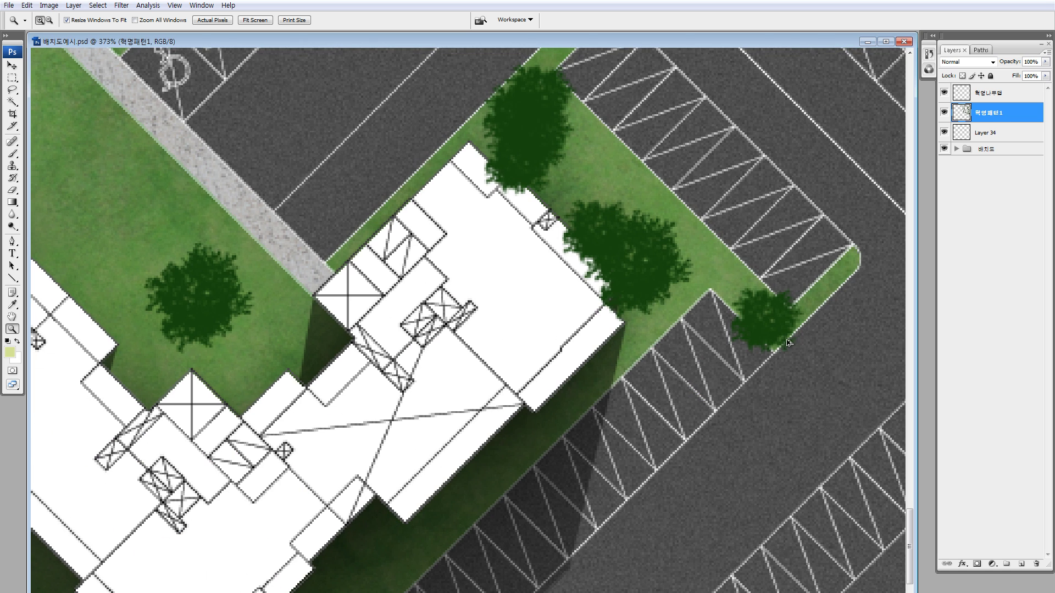
Step: Group tree copies of different sizes across the courtyard lawn between the building's two wings
drag(235, 306, 494, 443)
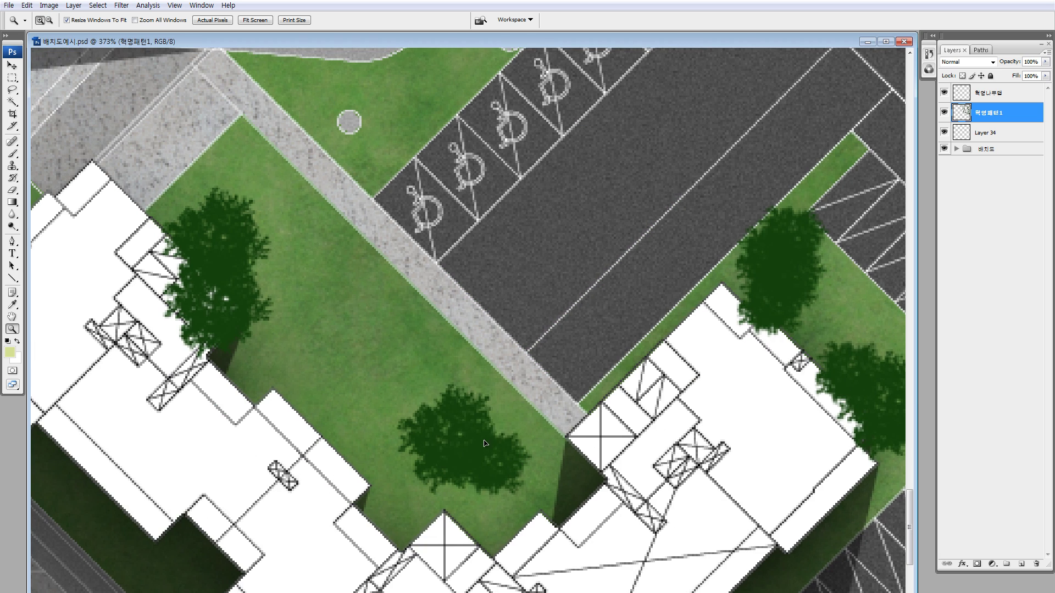
drag(297, 268, 395, 391)
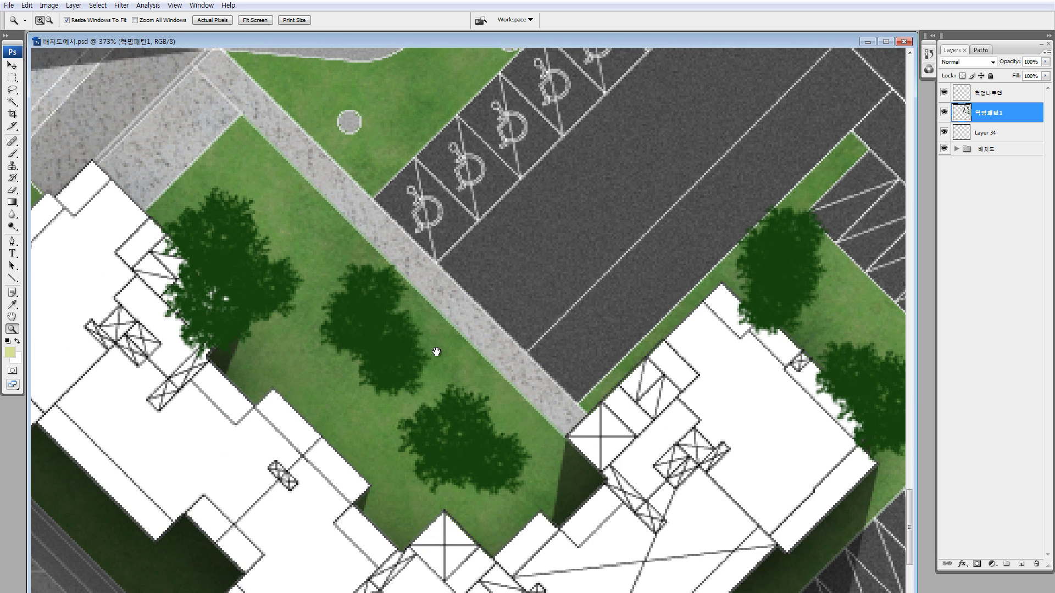
drag(466, 291, 506, 140)
drag(455, 270, 552, 343)
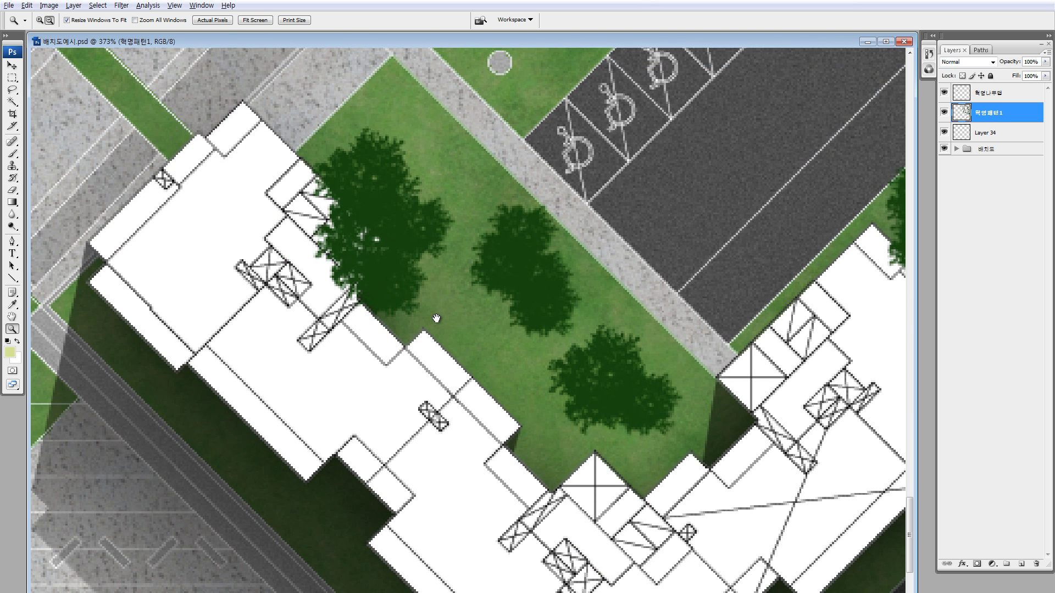
drag(358, 260, 175, 203)
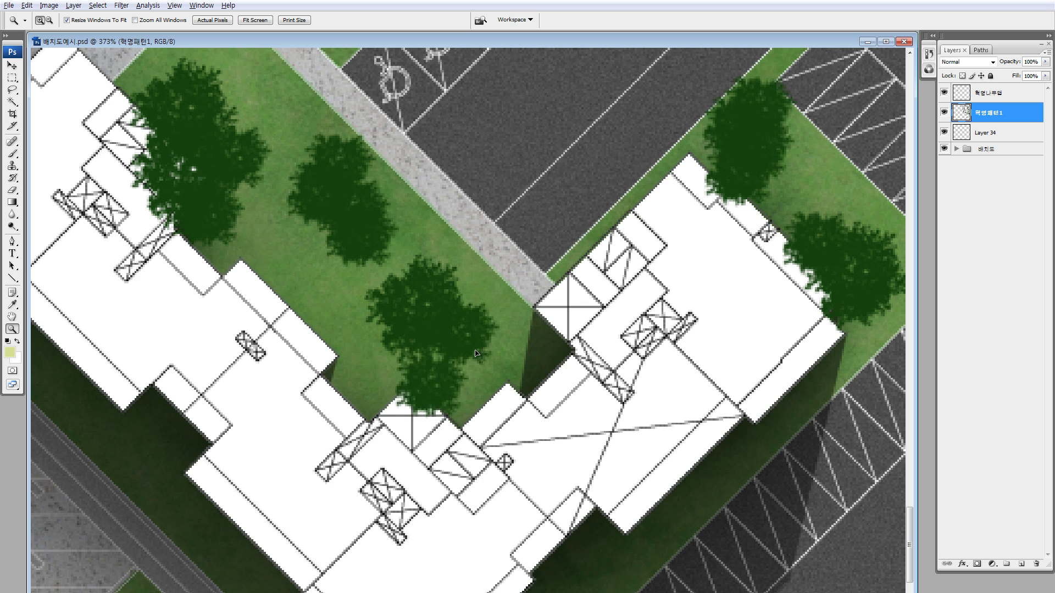
drag(440, 359, 340, 379)
drag(388, 269, 574, 437)
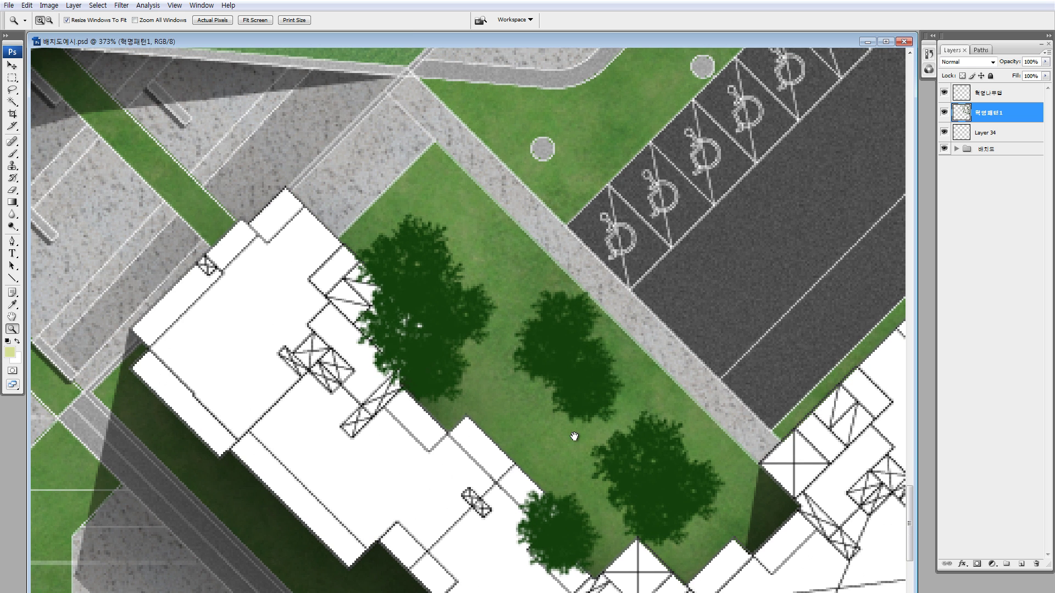
Step: Line the lawn beside the accessible parking bays with trees and add a small one on the planted strip by the steps
key(ctrl+minus)
key(ctrl+minus)
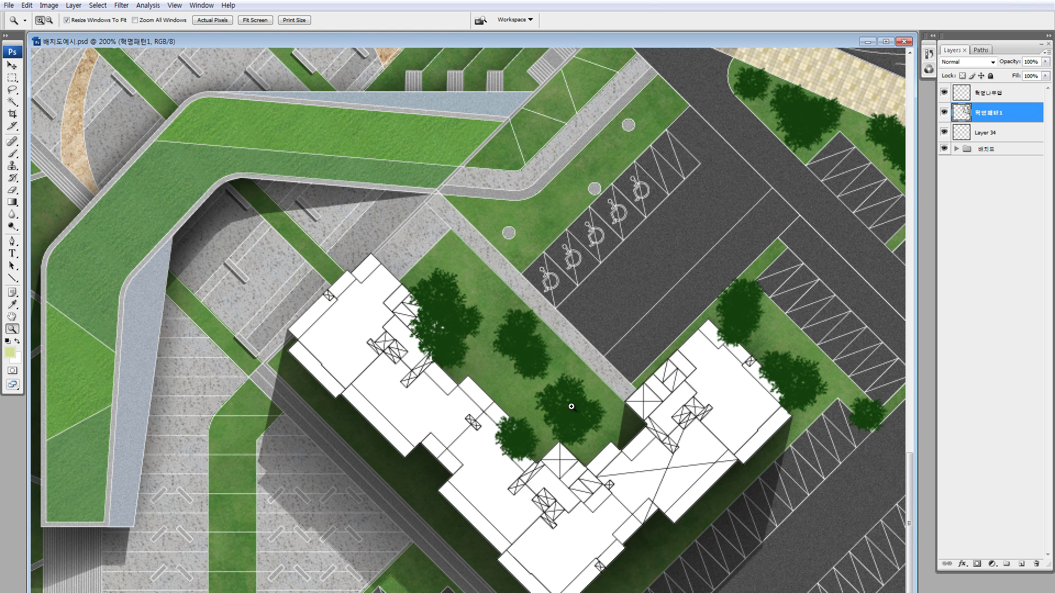
drag(524, 301, 504, 381)
drag(626, 207, 544, 308)
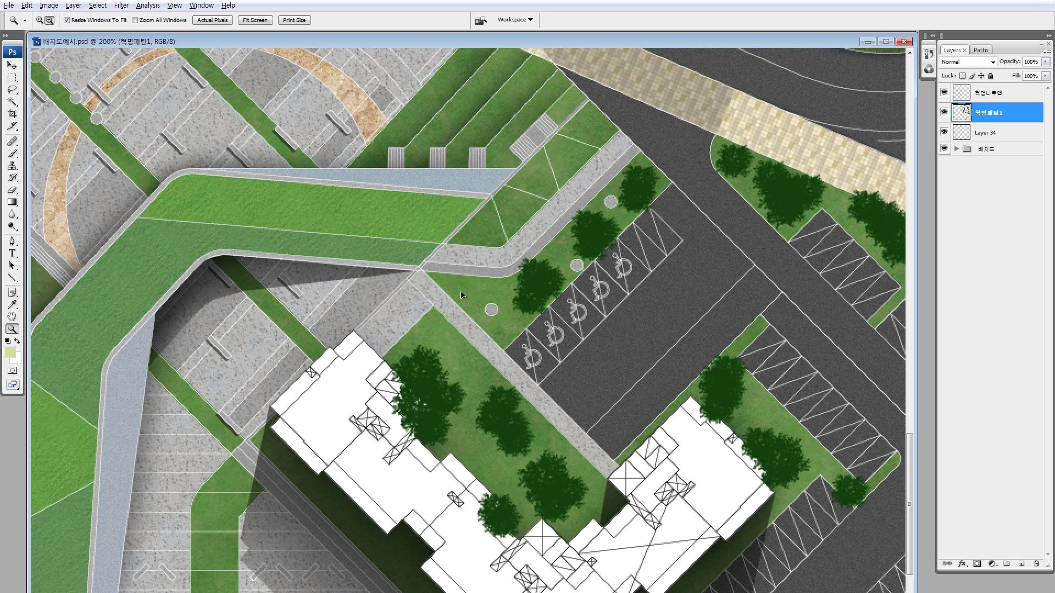
scroll(472, 291, up, 5)
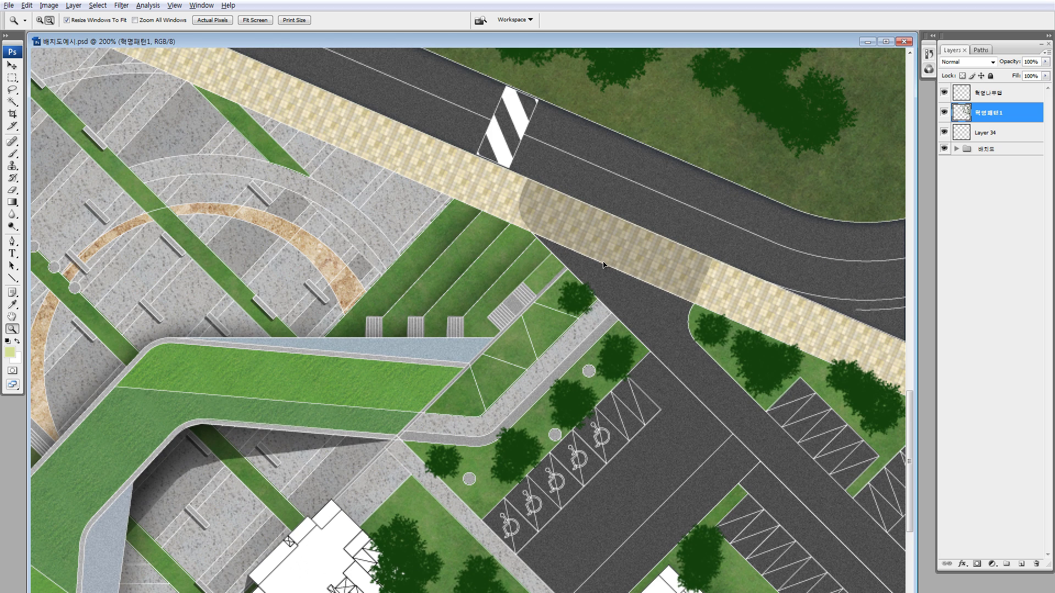
Step: Undo the last three edits made to the trees on the building plot
key(ctrl+alt+z)
key(ctrl+alt+z)
key(ctrl+alt+z)
key(ctrl+minus)
key(ctrl+minus)
key(ctrl+minus)
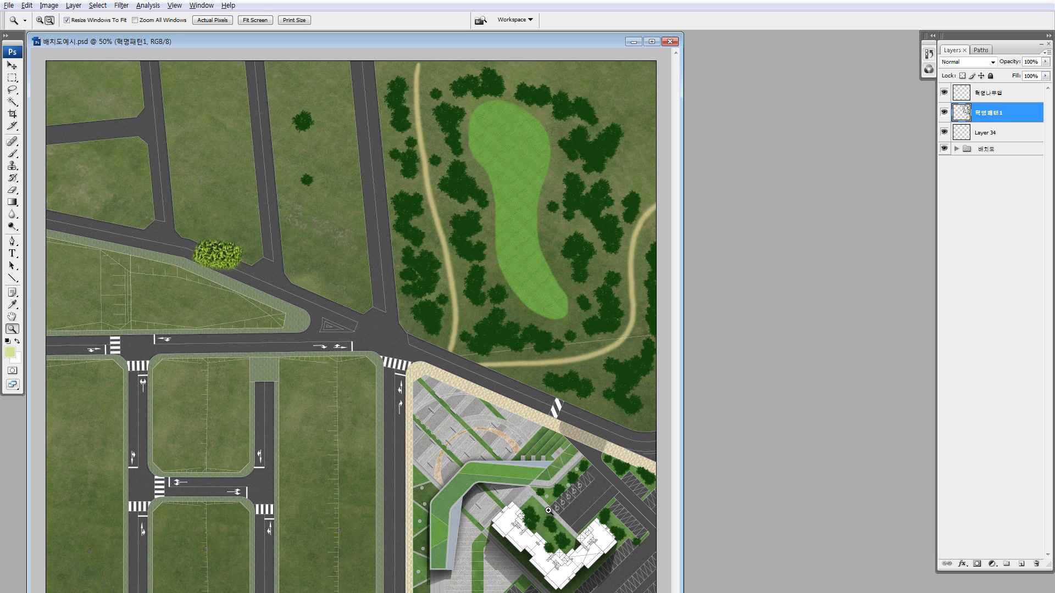
drag(548, 510, 454, 562)
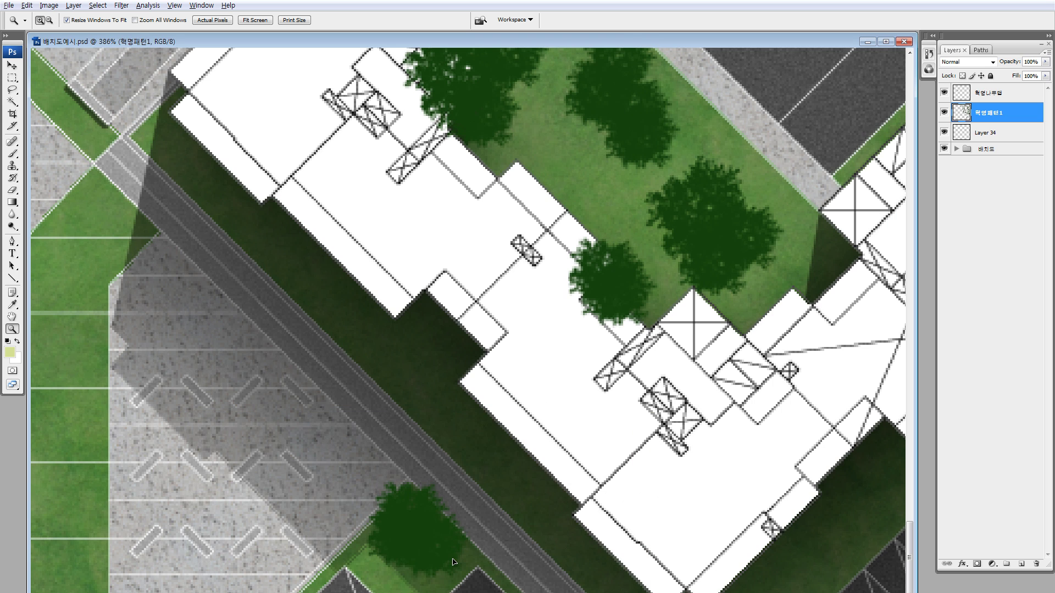
key(ctrl+minus)
key(ctrl+minus)
key(ctrl+minus)
key(ctrl+minus)
key(ctrl+minus)
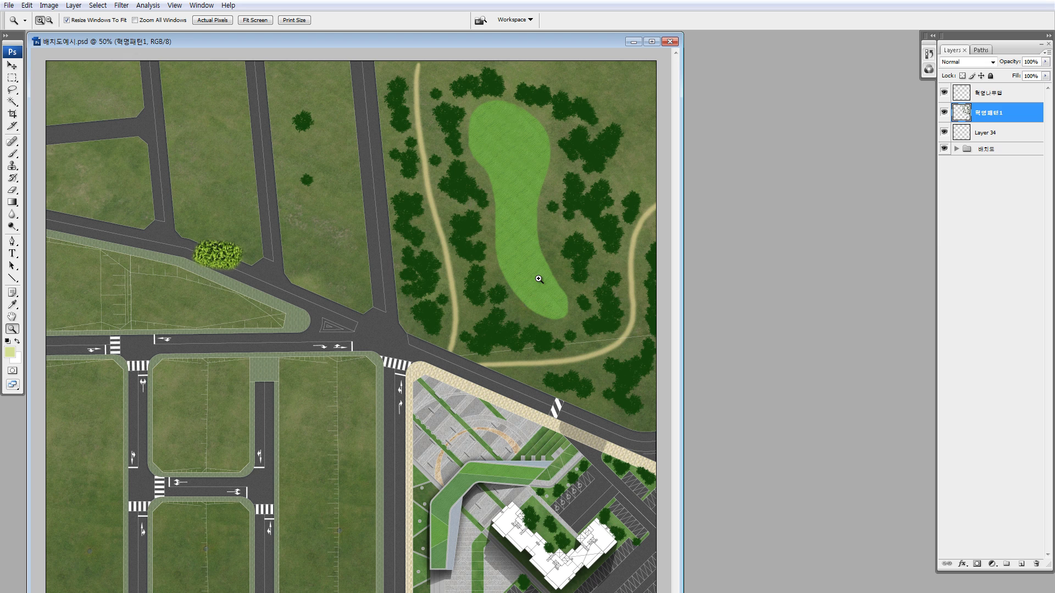
Step: Move the bright leaf texture patch onto the park trees beside the footpath and scale it to about a third of its size
click(961, 91)
key(v)
drag(217, 254, 458, 187)
key(z)
drag(330, 155, 629, 338)
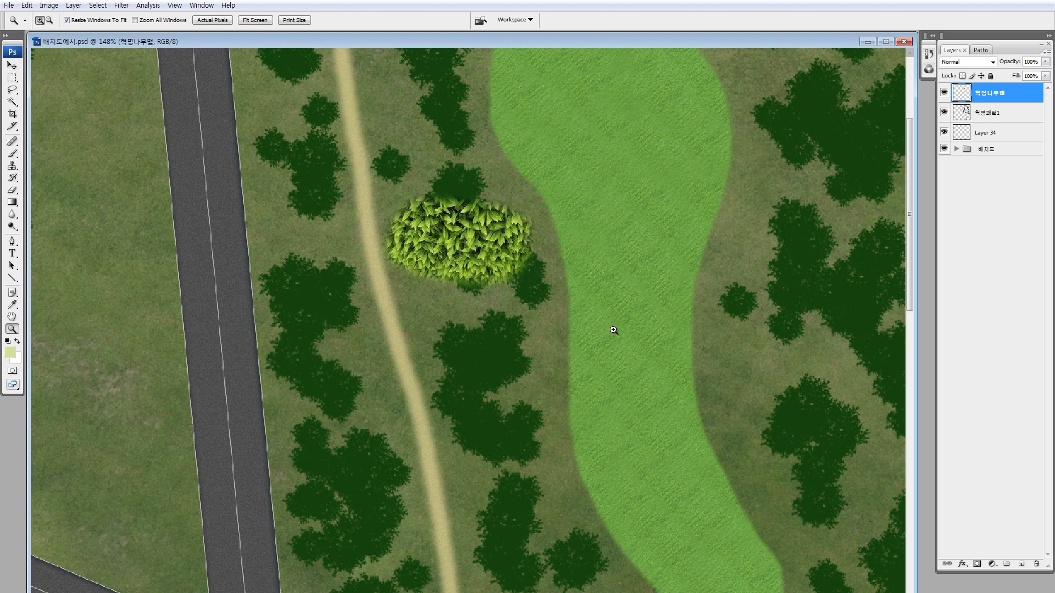
key(v)
key(ctrl+t)
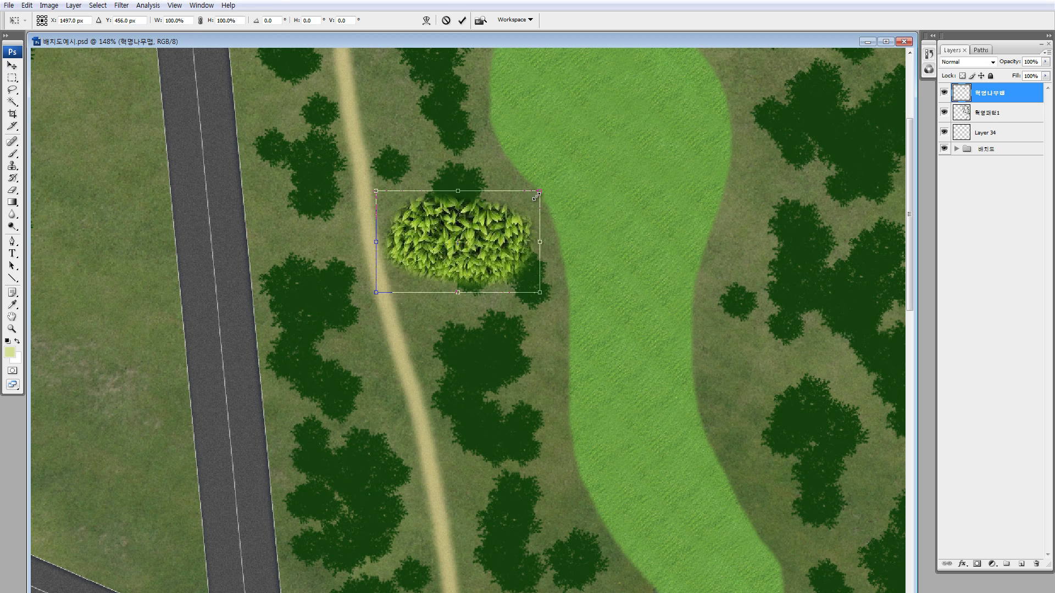
drag(536, 196, 505, 262)
key(Return)
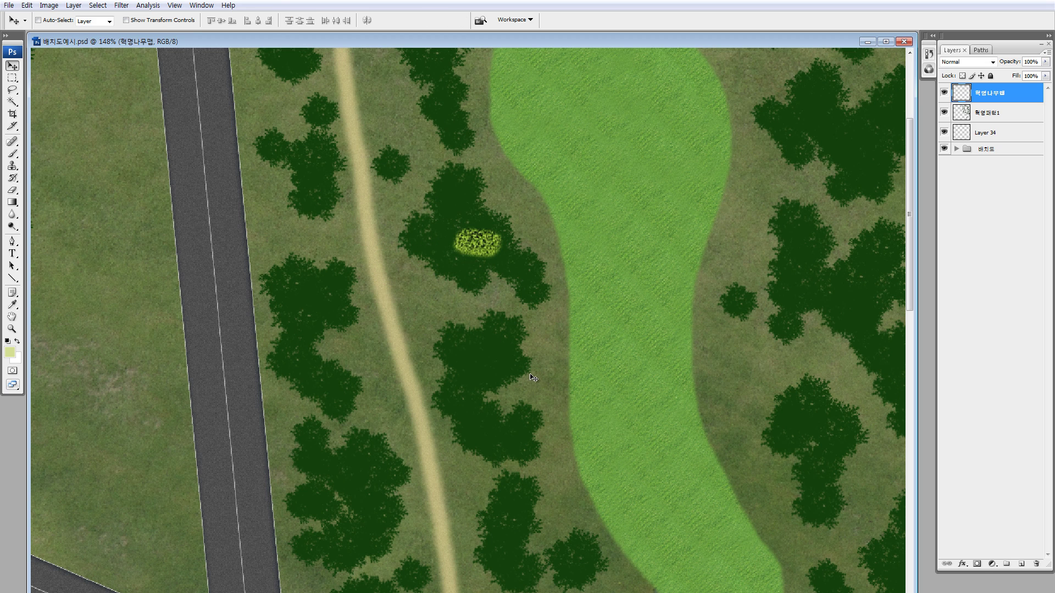
Step: Select the small leaf patch with the Lasso, move it onto the tree clump between road and footpath, and rotate it 62°
key(l)
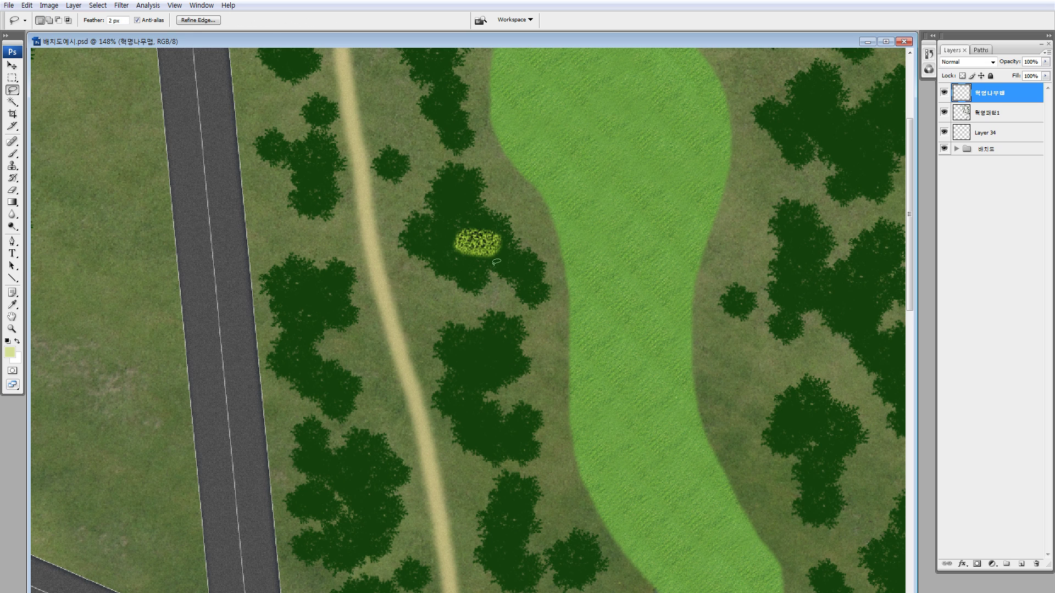
drag(498, 148, 572, 198)
mouse_move(447, 246)
ctrl+mouse_down()
mouse_move(350, 293)
mouse_move(278, 298)
ctrl+mouse_up()
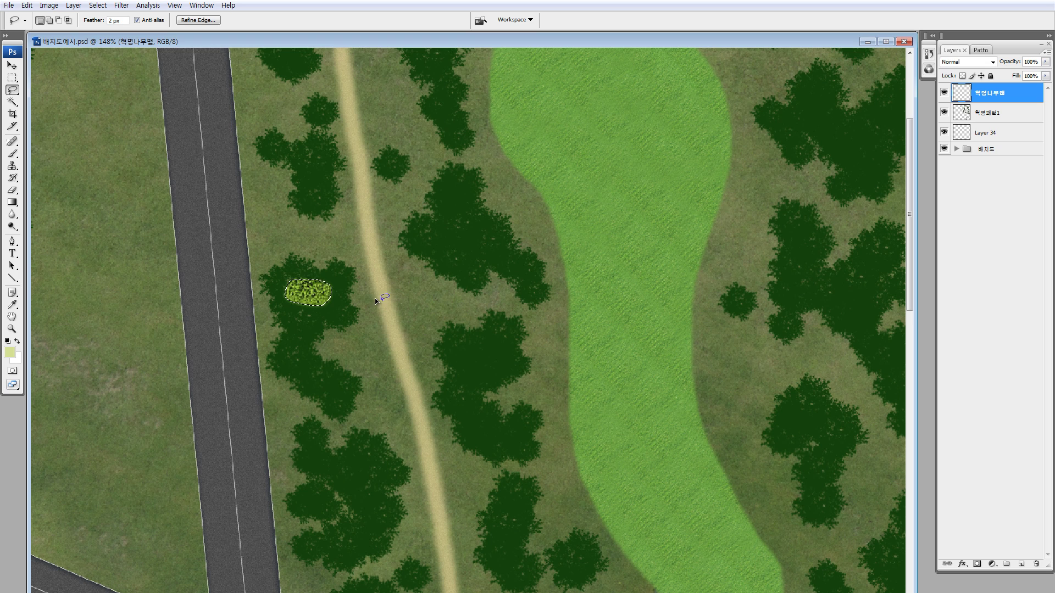
key(ctrl+t)
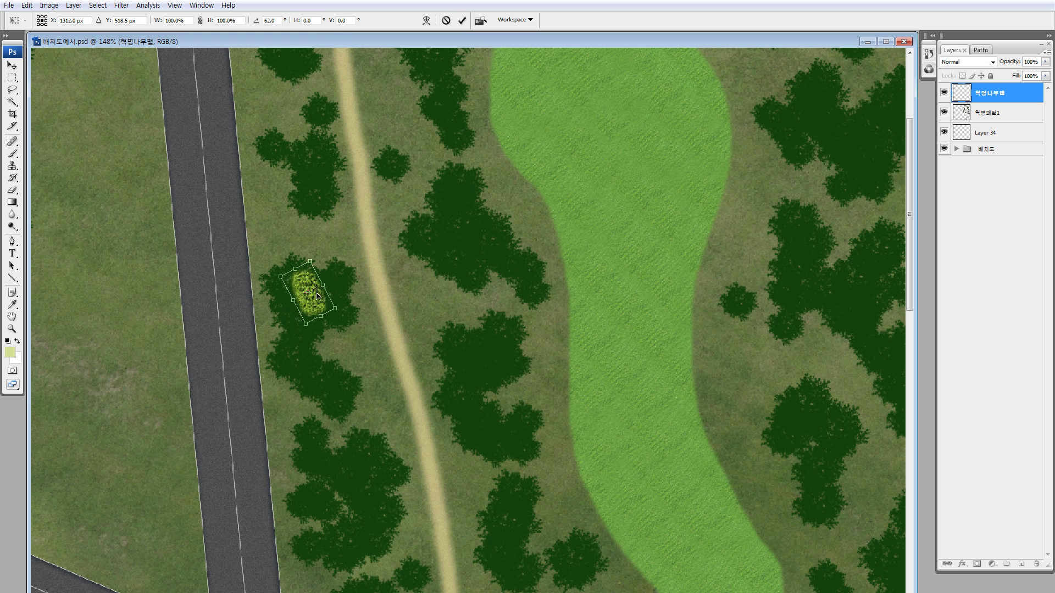
key(Return)
Step: Build up overlapping copies of the leaf patch until they cover the tree clumps in the park's northwest part
key(l)
mouse_move(296, 279)
mouse_down()
mouse_move(305, 307)
mouse_move(332, 311)
mouse_move(340, 267)
mouse_move(358, 279)
mouse_move(349, 309)
mouse_up()
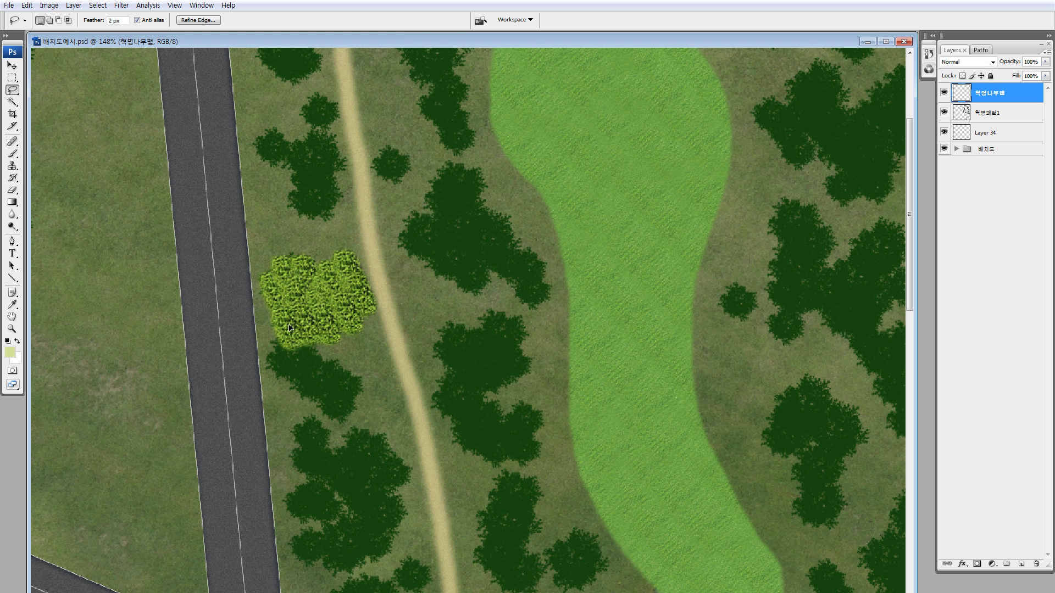
mouse_move(302, 279)
mouse_down()
mouse_move(327, 282)
mouse_move(298, 269)
mouse_move(304, 310)
mouse_move(325, 278)
mouse_move(318, 301)
mouse_move(301, 297)
mouse_move(351, 314)
mouse_move(314, 344)
mouse_move(360, 369)
mouse_up()
drag(349, 319, 393, 437)
drag(395, 413, 390, 242)
drag(390, 241, 441, 234)
drag(421, 221, 601, 332)
drag(601, 331, 569, 351)
drag(568, 353, 635, 390)
Step: Extend the leaf texture with larger copied pieces over the rest of the park and the trees on the building plot
key(ctrl+minus)
key(ctrl+minus)
key(ctrl+minus)
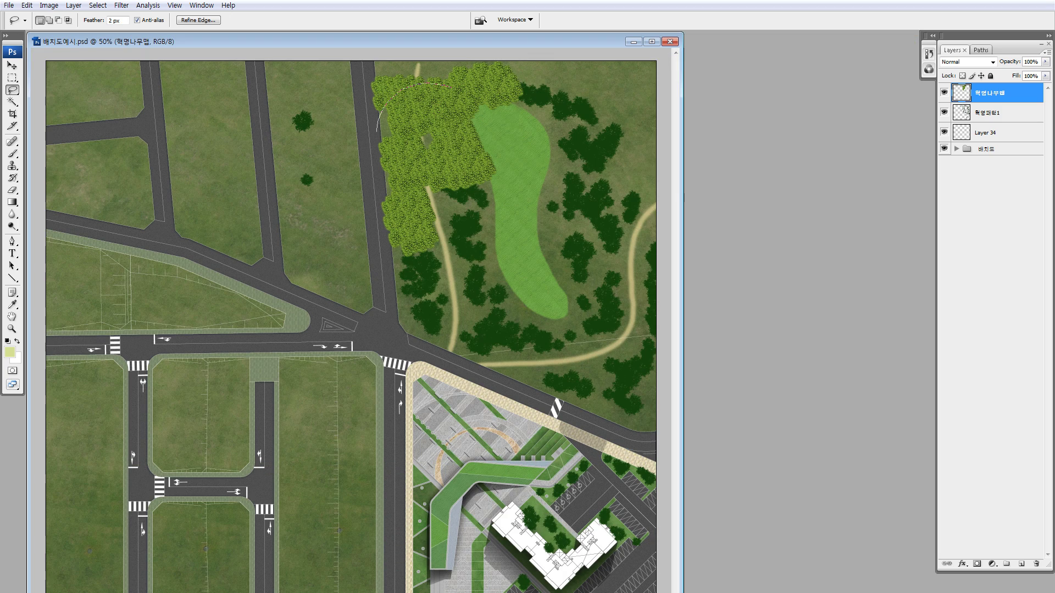
drag(377, 132, 451, 88)
mouse_move(446, 120)
mouse_down()
mouse_move(495, 207)
mouse_move(483, 199)
mouse_move(488, 267)
mouse_move(450, 280)
mouse_up()
drag(451, 280, 468, 313)
drag(468, 312, 502, 239)
drag(501, 240, 532, 333)
mouse_move(532, 332)
mouse_down()
mouse_move(563, 313)
mouse_move(611, 355)
mouse_move(648, 367)
mouse_move(638, 286)
mouse_move(592, 278)
mouse_move(544, 181)
mouse_move(625, 202)
mouse_move(565, 136)
mouse_move(508, 115)
mouse_move(572, 456)
mouse_move(560, 453)
mouse_move(556, 483)
mouse_move(578, 502)
mouse_move(607, 503)
mouse_move(627, 484)
mouse_move(625, 454)
mouse_move(632, 479)
mouse_move(551, 539)
mouse_up()
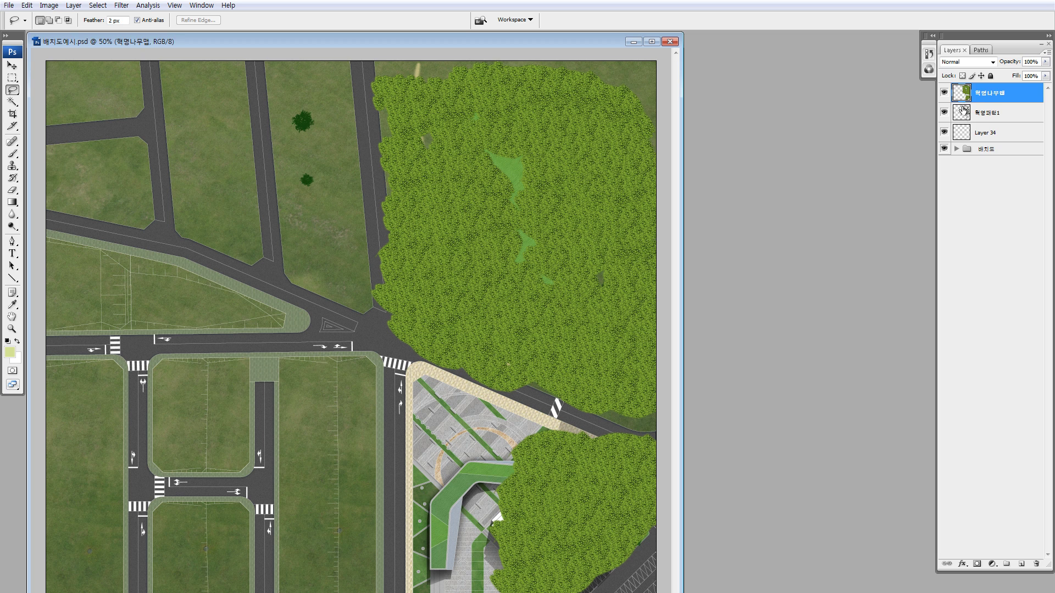
Step: Load the dark tree silhouettes as a selection and add it as a layer mask on the leaf texture layer
click(943, 94)
click(943, 95)
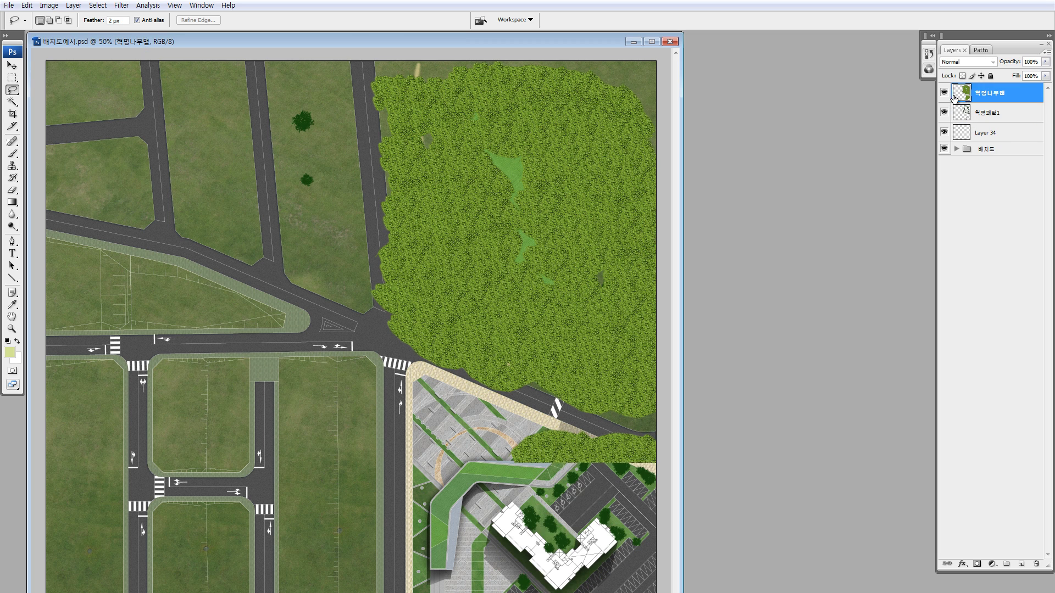
ctrl+click(961, 113)
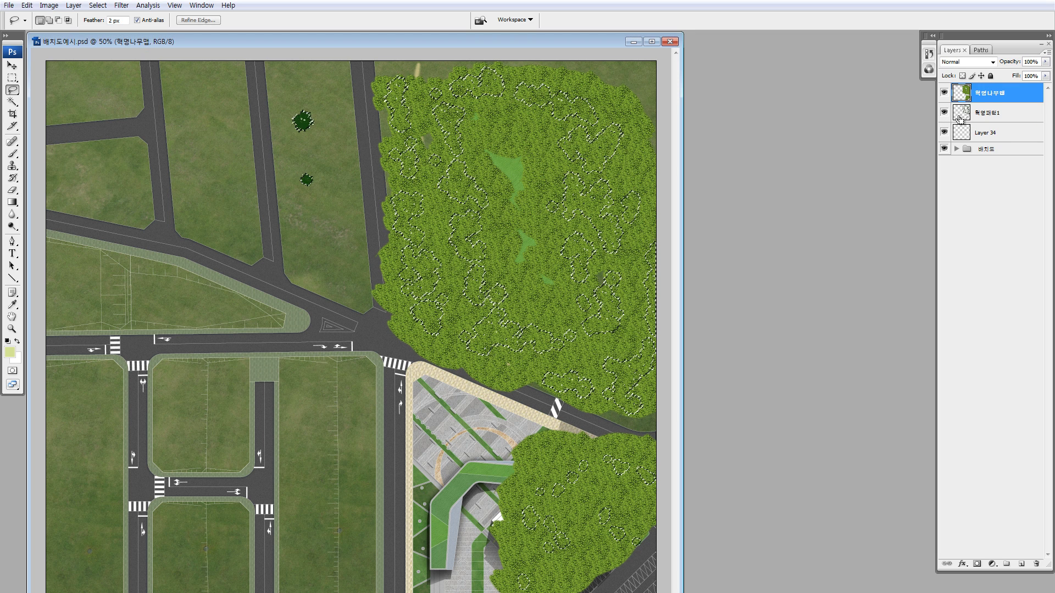
click(977, 564)
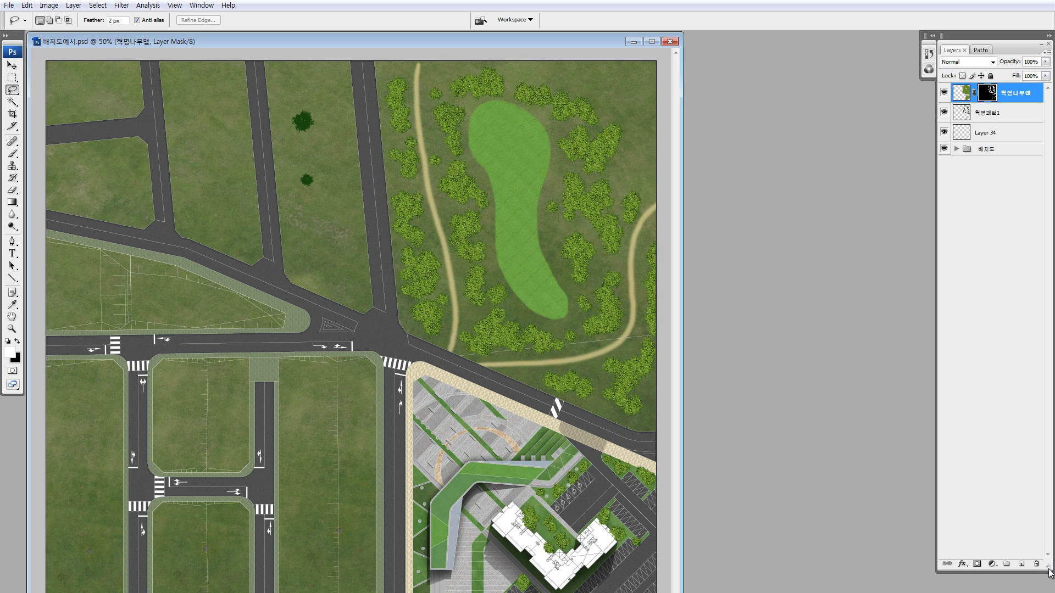
drag(1050, 571, 1049, 583)
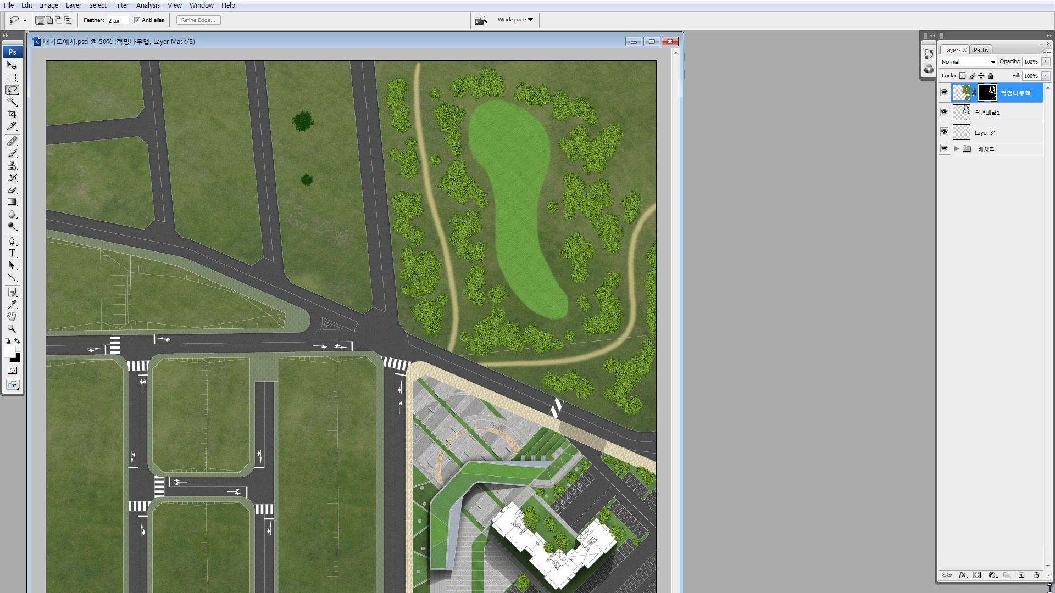
Step: Unlink the layer mask and scale only the leaf texture to 63.1%
key(z)
drag(334, 146, 569, 314)
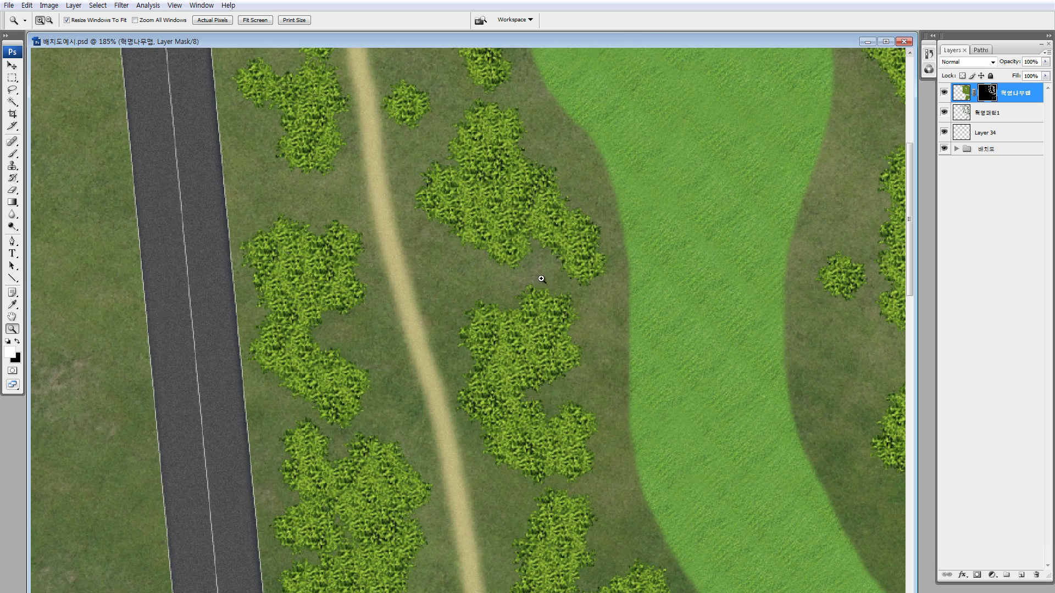
key(ctrl+alt+0)
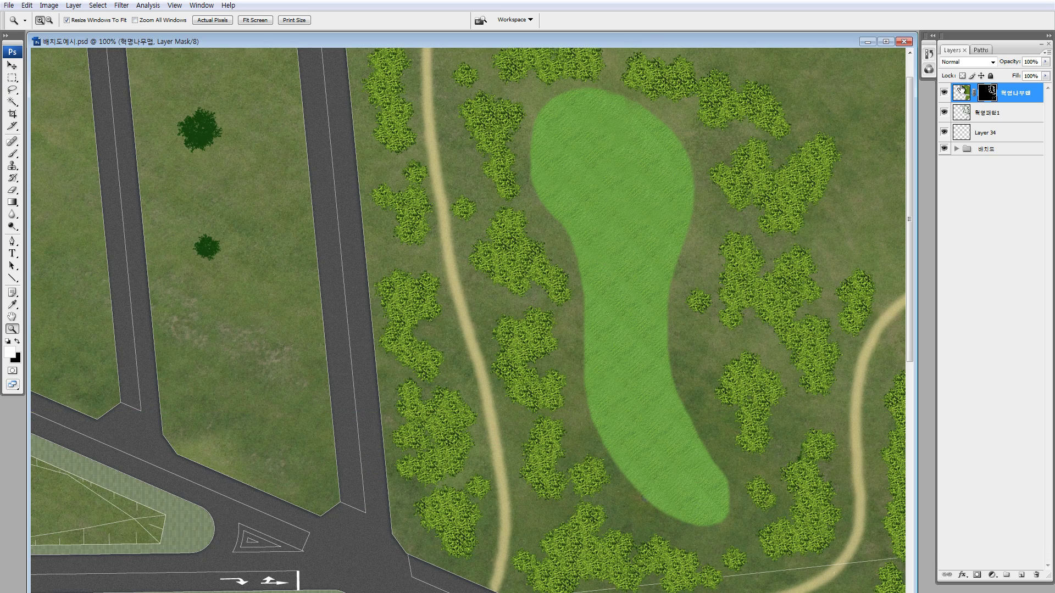
key(ctrl+minus)
key(ctrl+minus)
key(ctrl+minus)
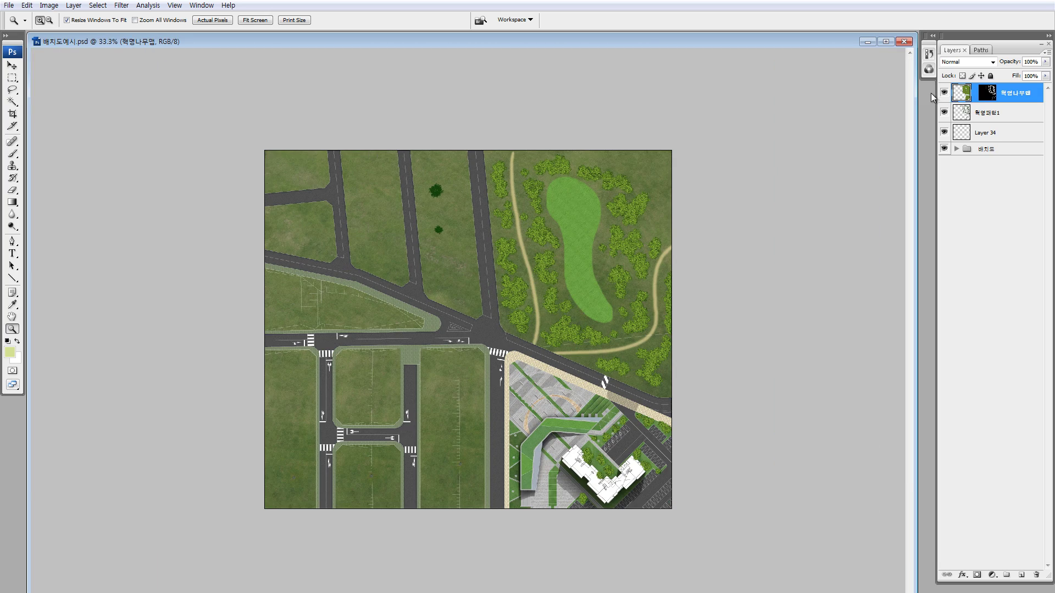
key(ctrl+t)
drag(683, 149, 571, 176)
key(Return)
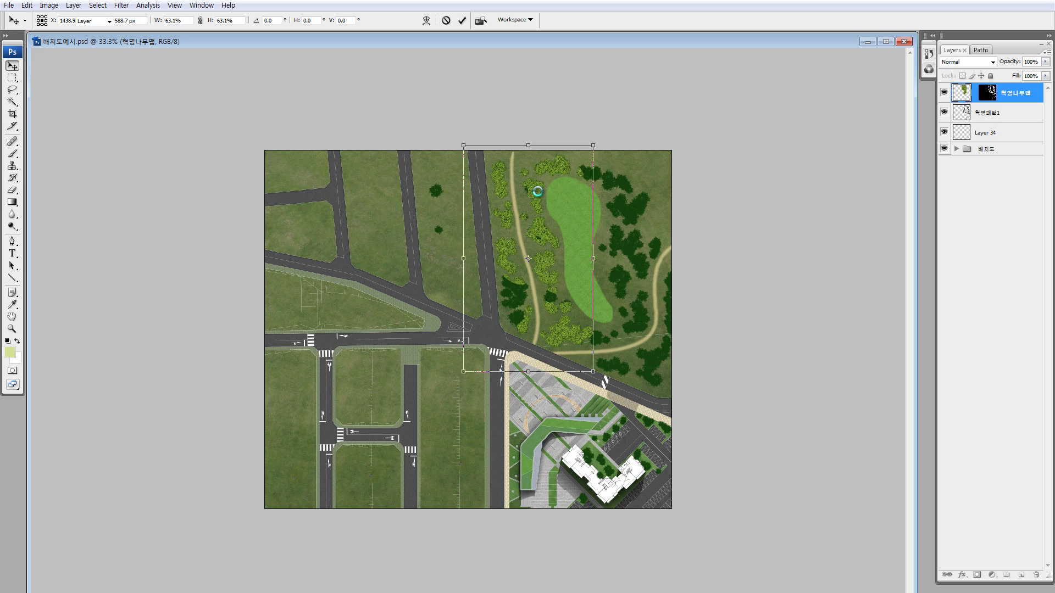
Step: Scale the leaf texture down further to 67.7% and reposition it over the trees along the park's footpath
key(z)
drag(474, 155, 627, 256)
key(ctrl+minus)
key(ctrl+minus)
key(ctrl+minus)
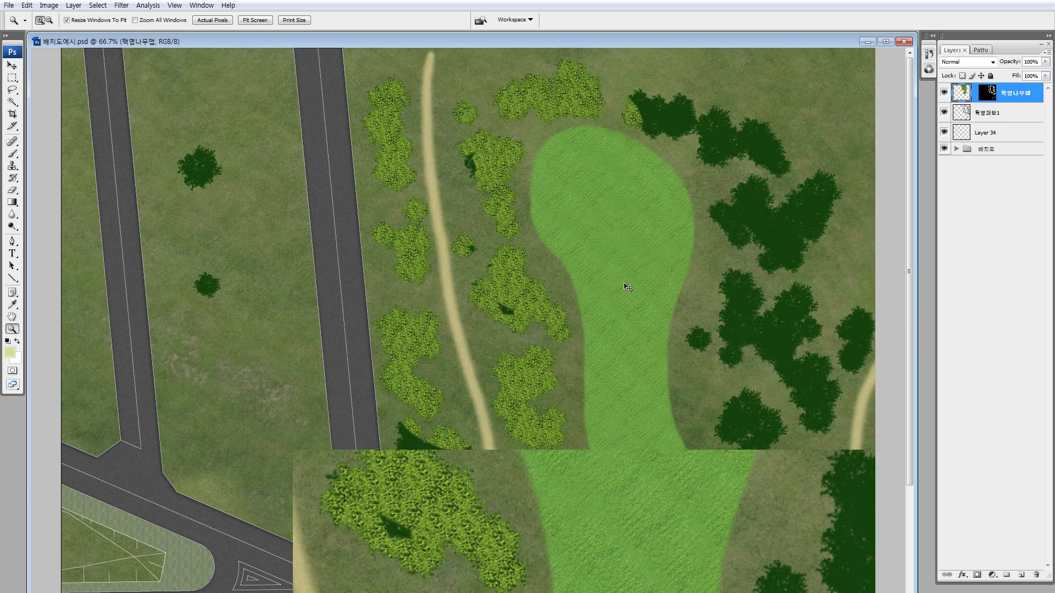
key(ctrl+t)
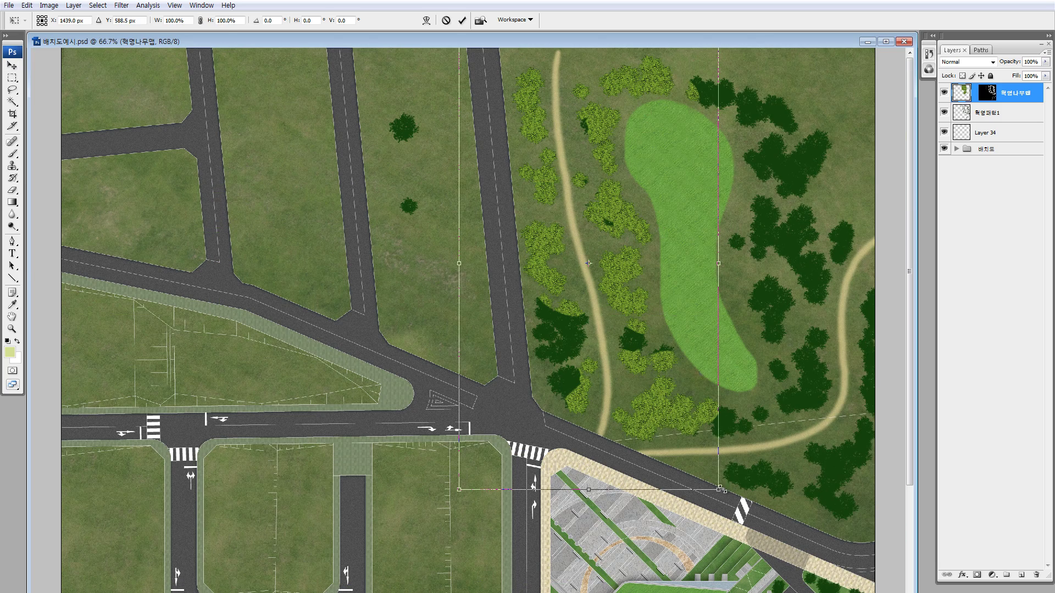
drag(683, 446, 636, 344)
drag(568, 106, 596, 160)
key(Return)
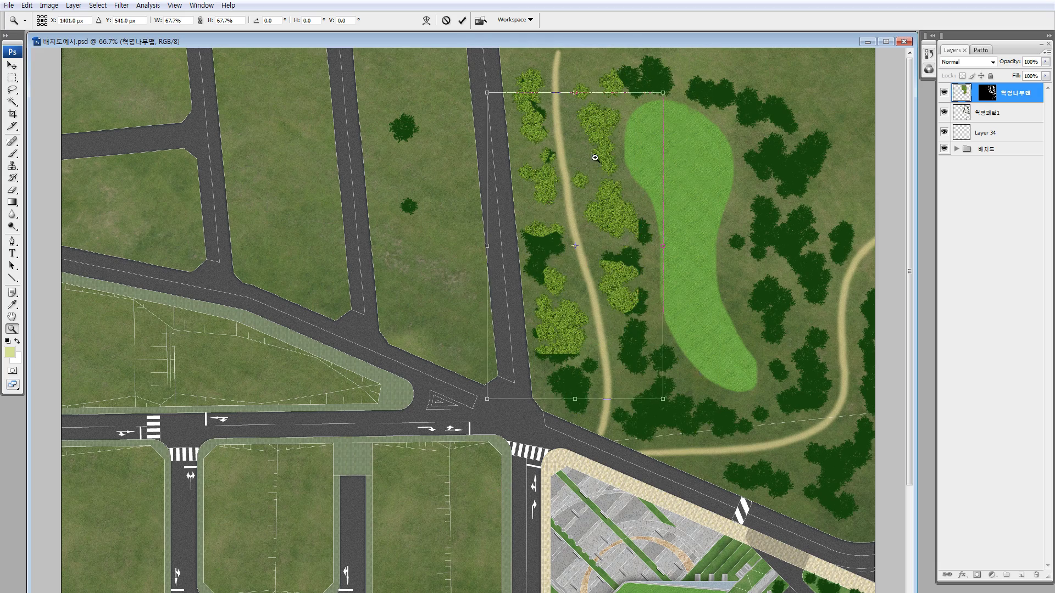
Step: Copy lassoed pieces of the reduced leaf texture over all uncovered trees in the park and building plot, and clear the selection
drag(463, 107, 707, 269)
key(ctrl+minus)
key(ctrl+minus)
key(ctrl+minus)
key(ctrl+minus)
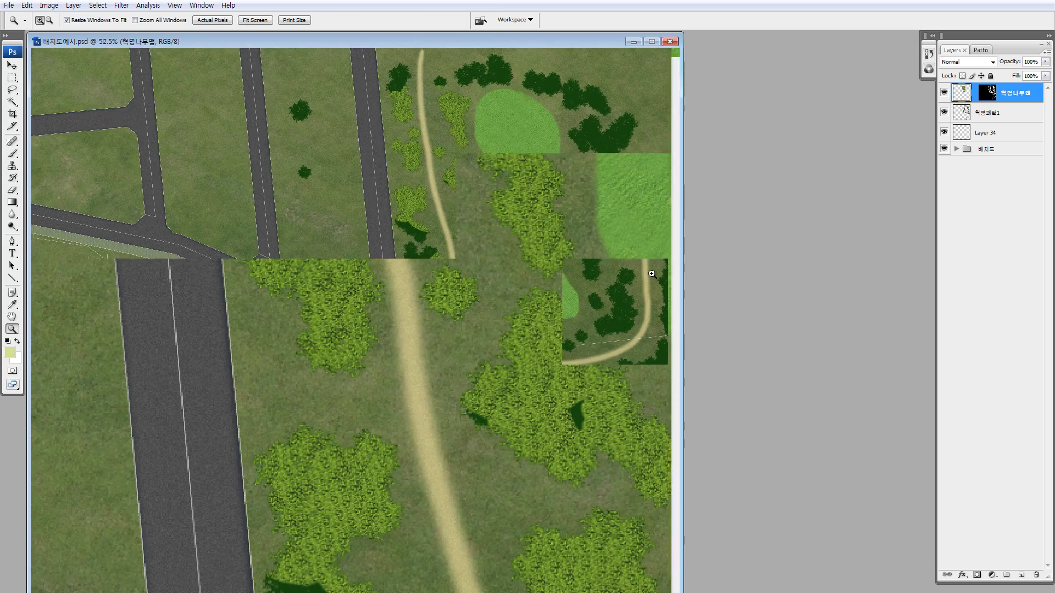
key(l)
drag(412, 117, 450, 107)
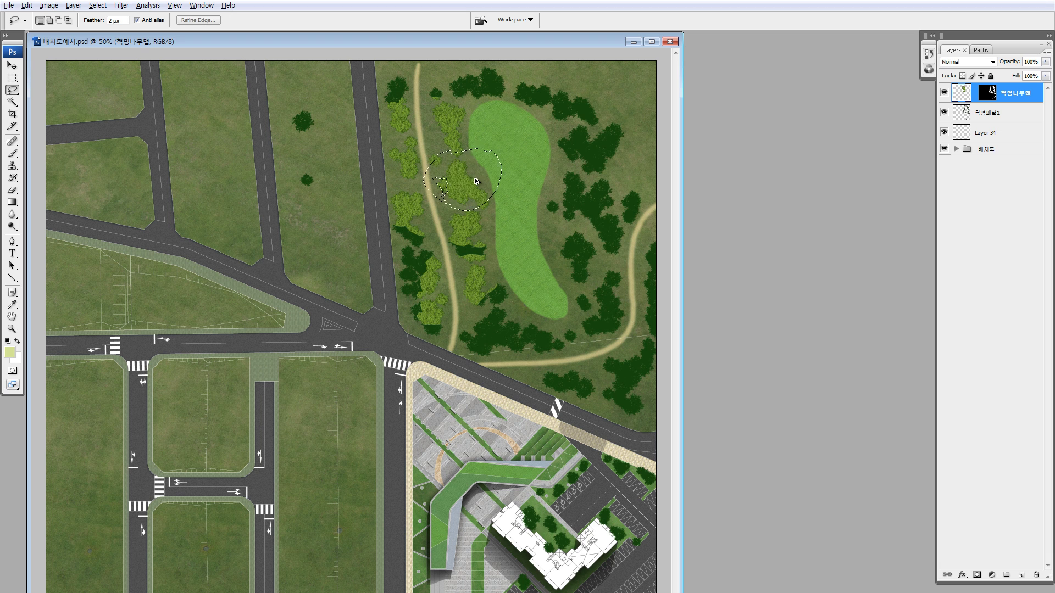
drag(423, 214, 420, 259)
drag(434, 300, 476, 318)
mouse_move(476, 318)
mouse_down()
mouse_move(488, 306)
mouse_move(461, 275)
mouse_up()
drag(427, 304, 404, 296)
mouse_move(455, 206)
mouse_down()
mouse_move(434, 115)
mouse_move(544, 96)
mouse_move(593, 122)
mouse_move(615, 258)
mouse_move(491, 358)
mouse_up()
mouse_move(579, 357)
mouse_down()
mouse_move(632, 351)
mouse_move(651, 437)
mouse_move(539, 500)
mouse_move(583, 512)
mouse_up()
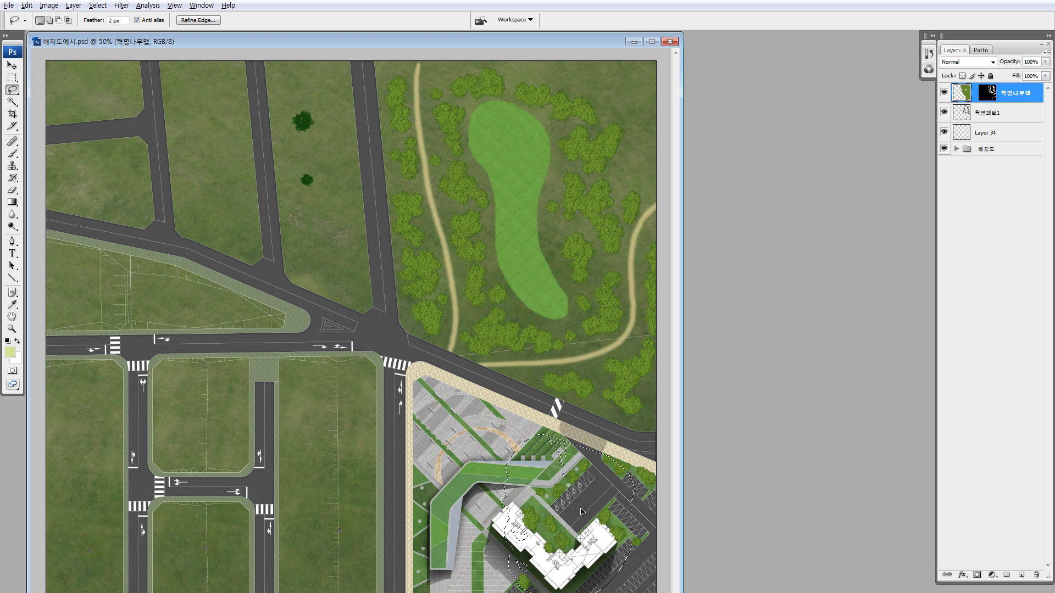
drag(534, 553, 533, 551)
key(ctrl+d)
Step: Examine the textured park trees with the dark silhouette layer beneath them shown and hidden
drag(501, 165, 511, 163)
click(525, 227)
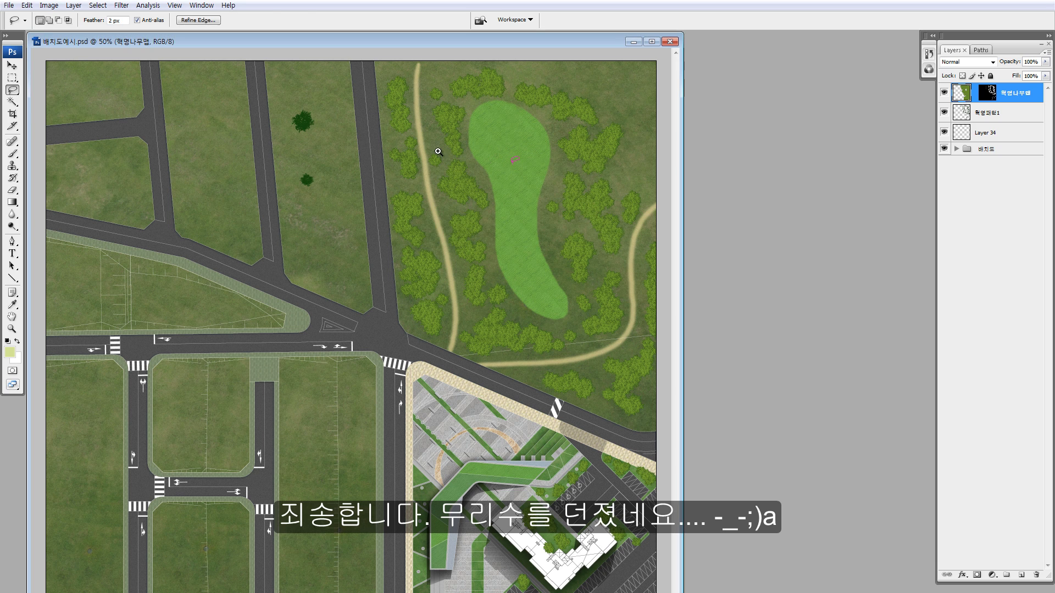
key(z)
drag(360, 130, 588, 308)
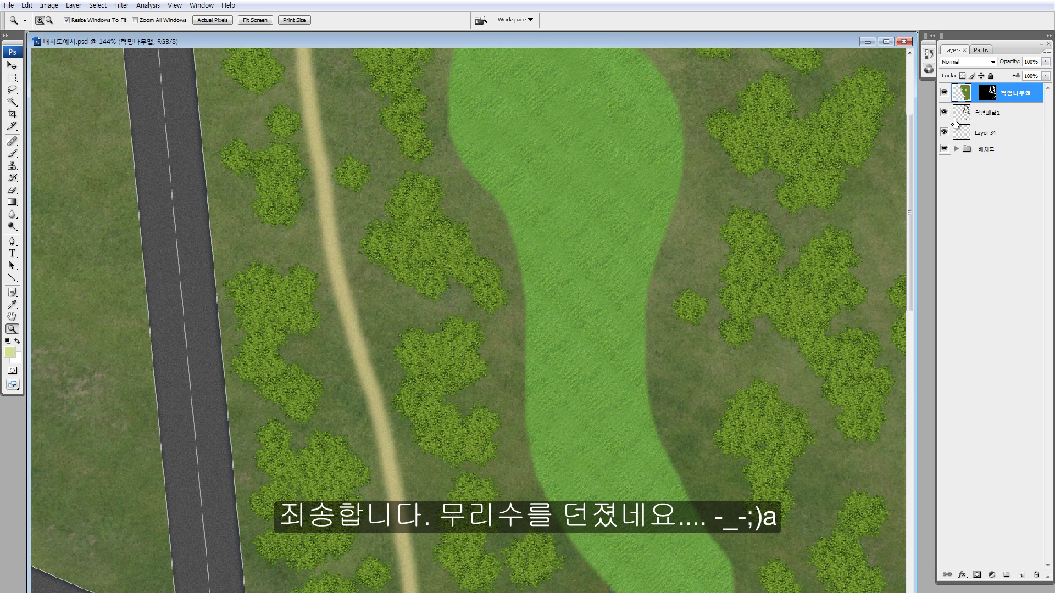
click(955, 119)
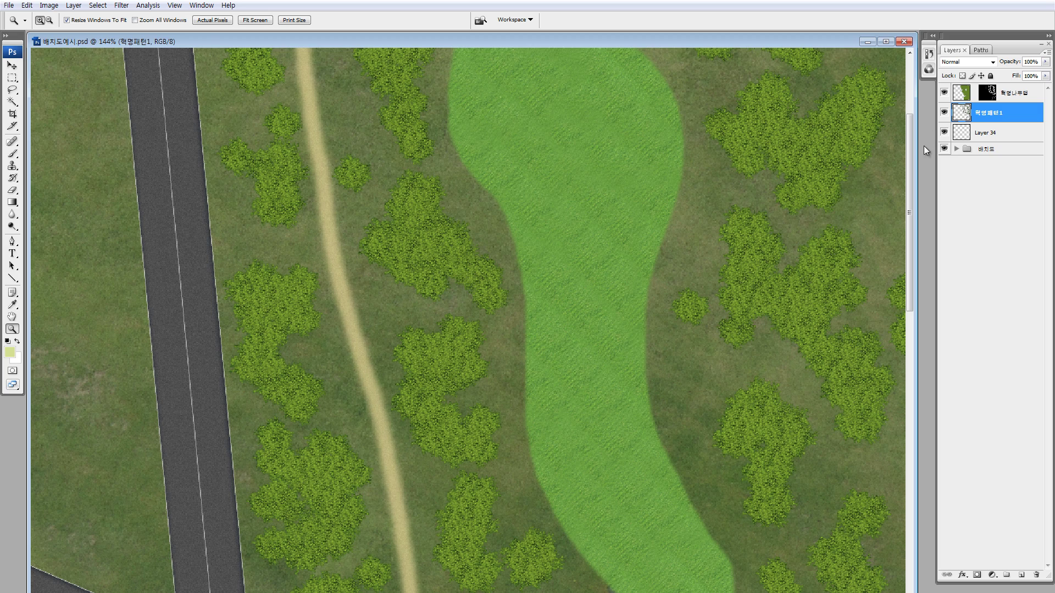
key(ctrl+minus)
key(ctrl+minus)
key(ctrl+minus)
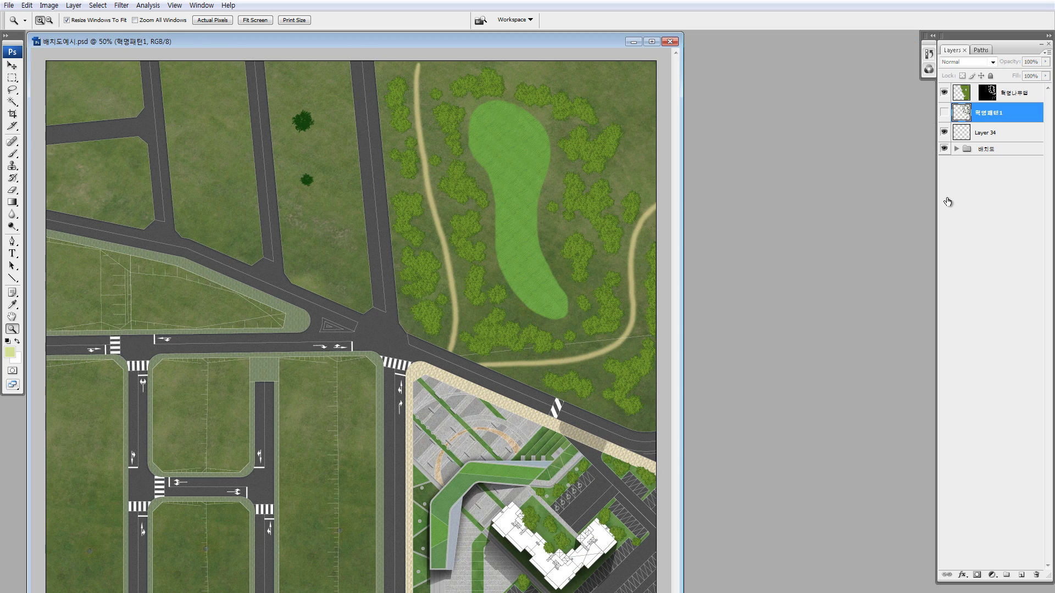
click(944, 113)
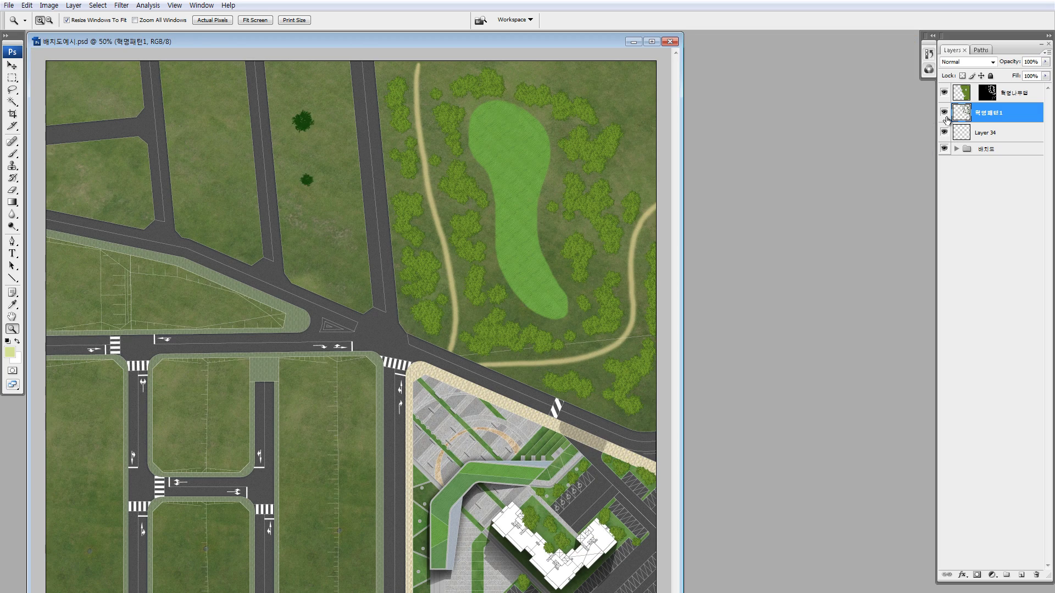
click(945, 113)
click(945, 114)
click(945, 114)
click(946, 113)
click(945, 114)
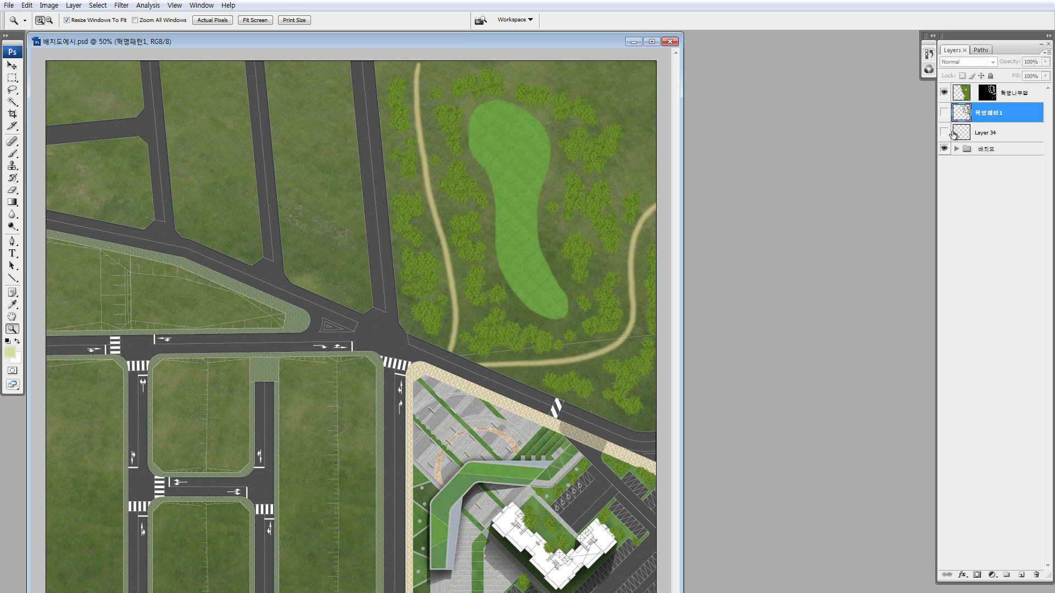
Step: Delete Layer 34 and move the dark tree silhouette layer beneath the 배치도 group
click(944, 133)
click(961, 138)
ctrl+click(962, 138)
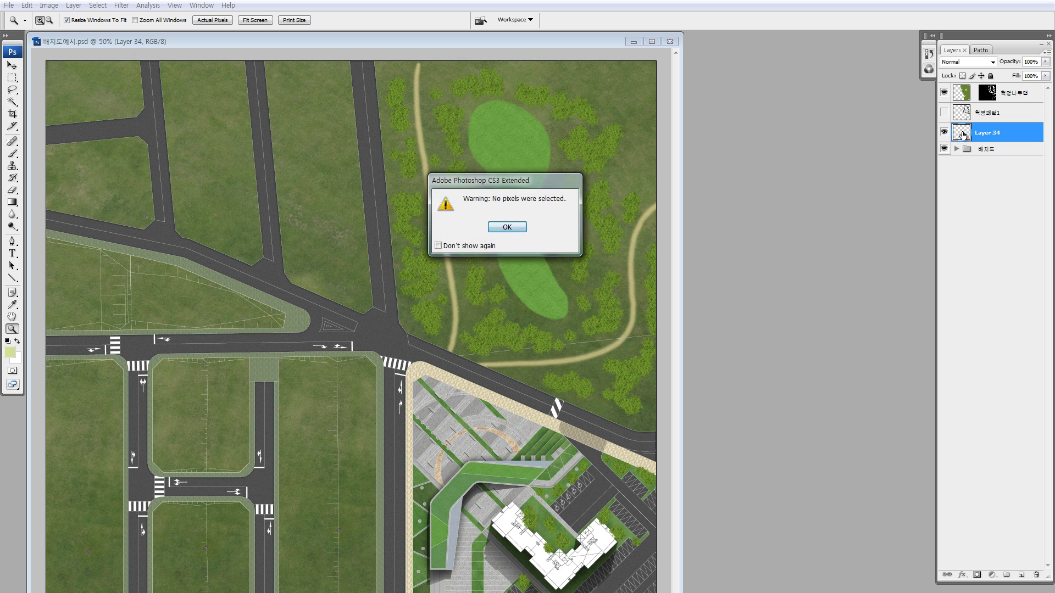
key(Return)
key(ctrl+t)
key(Return)
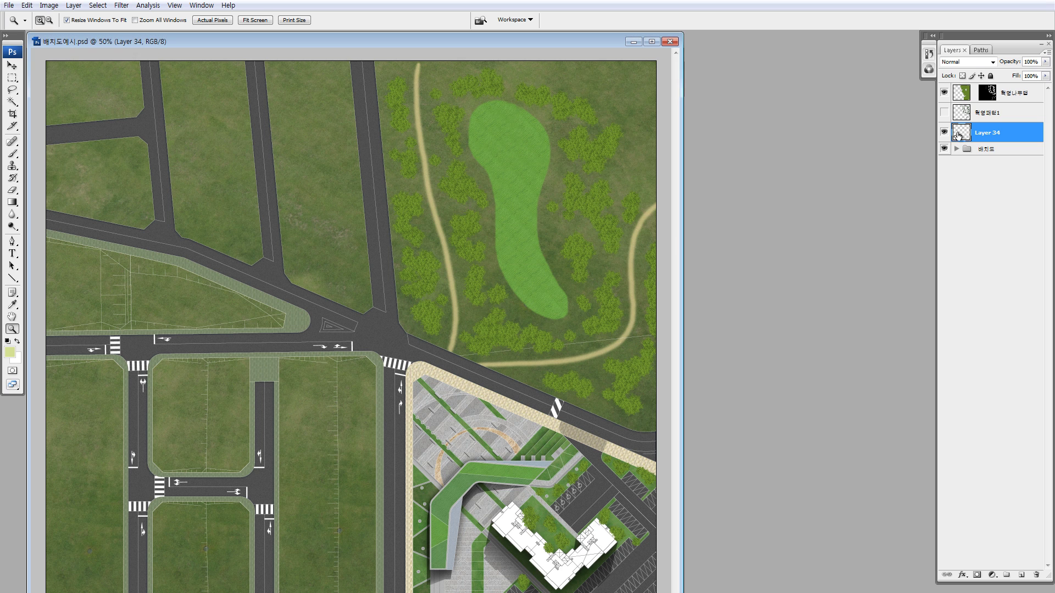
key(Delete)
click(963, 116)
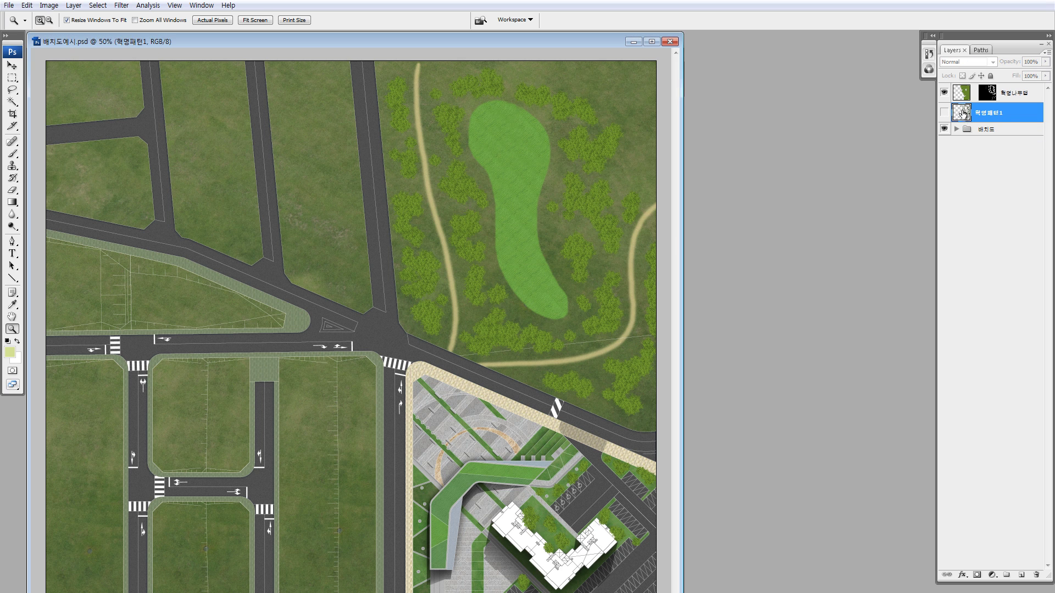
drag(963, 113, 956, 135)
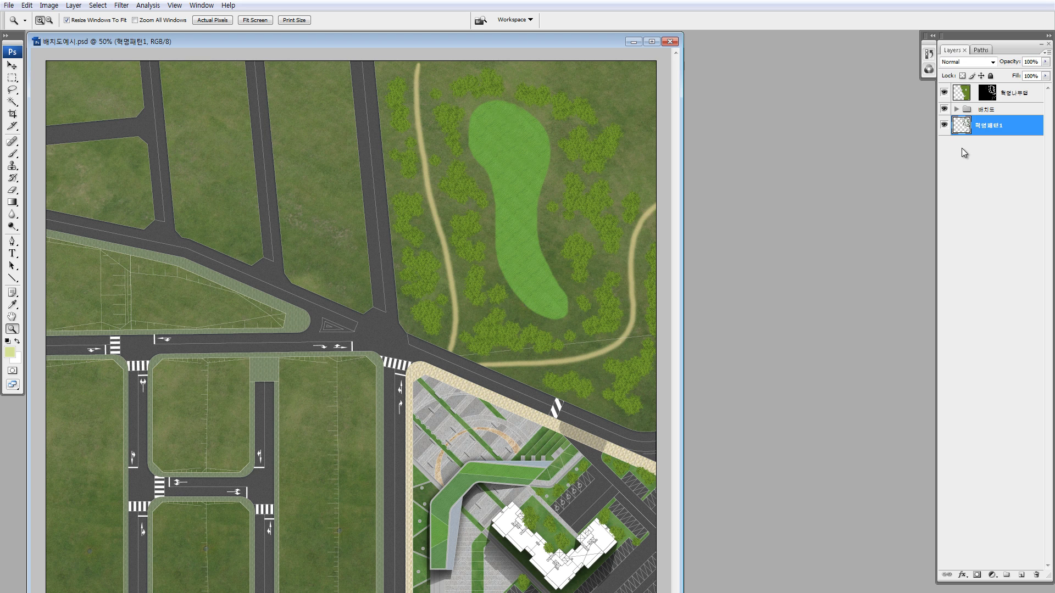
Step: Examine the building's cast shadow and the textured trees around the building in the plot
click(961, 98)
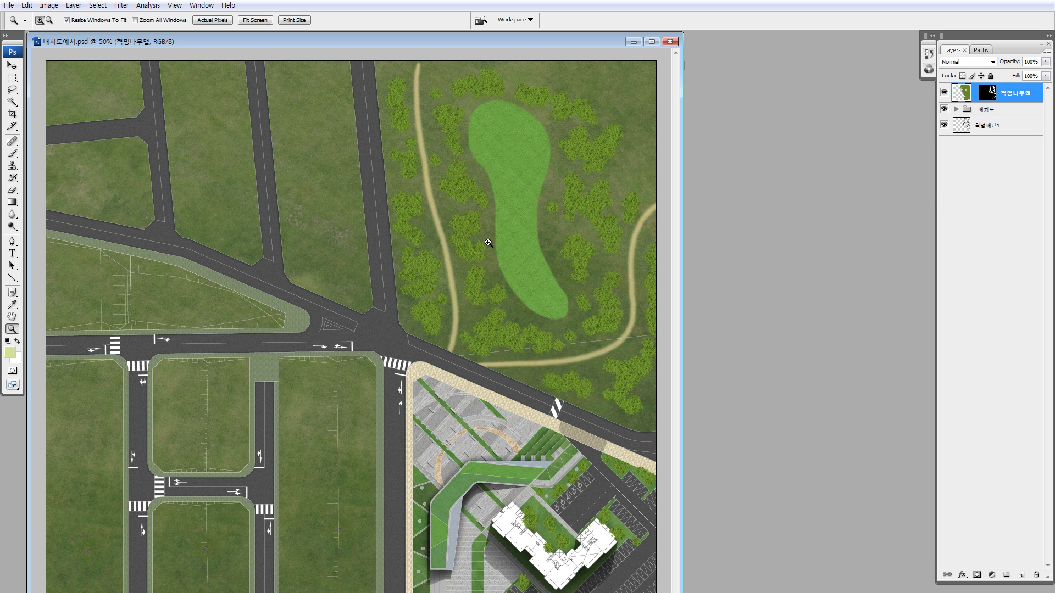
drag(634, 543, 467, 434)
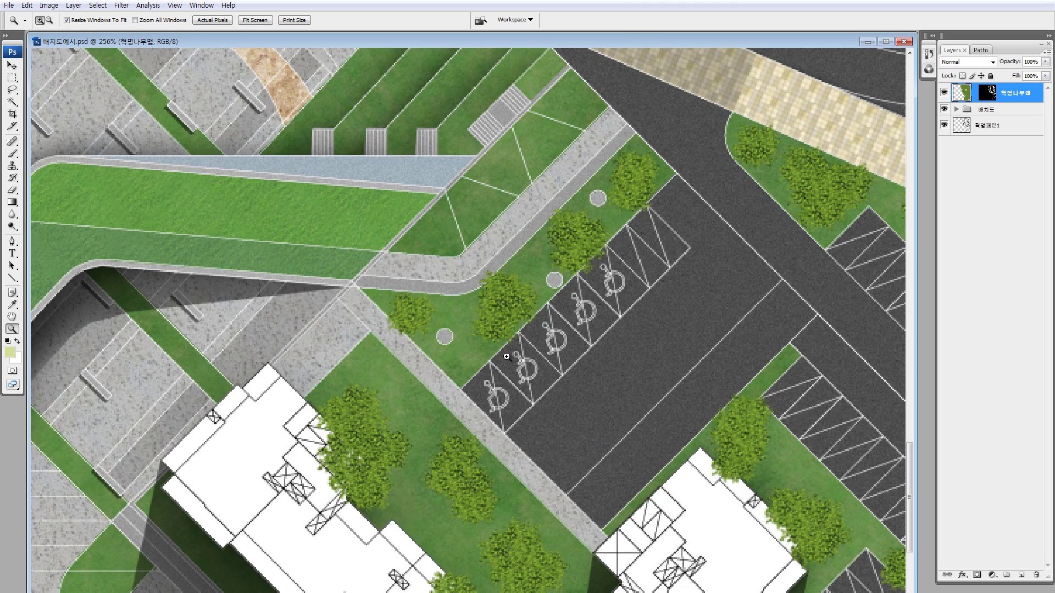
mouse_move(577, 428)
mouse_down()
mouse_move(596, 175)
mouse_move(737, 203)
mouse_up()
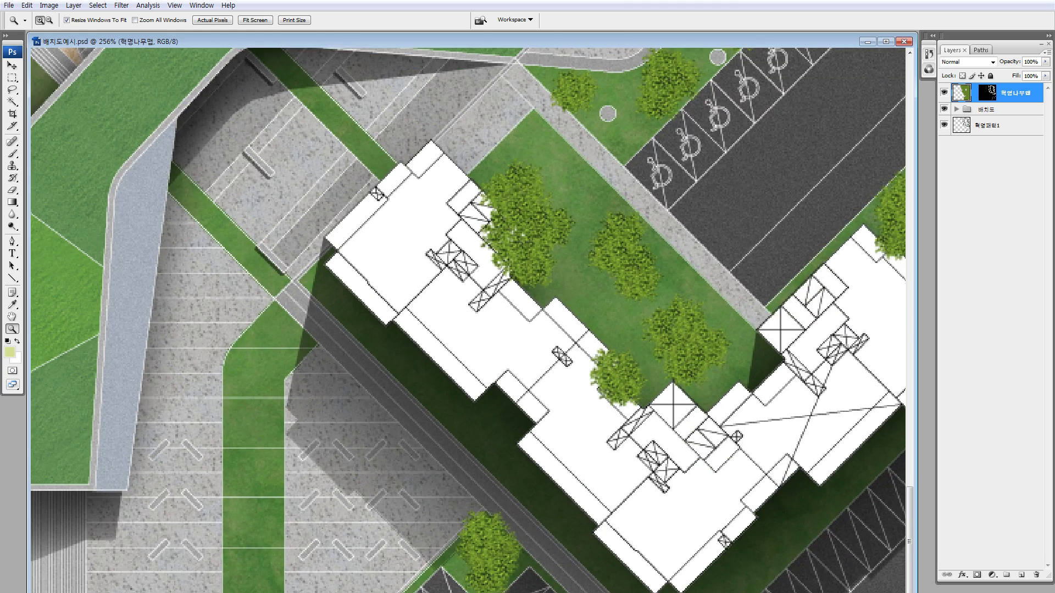
key(l)
click(332, 211)
key(Return)
drag(333, 209, 321, 284)
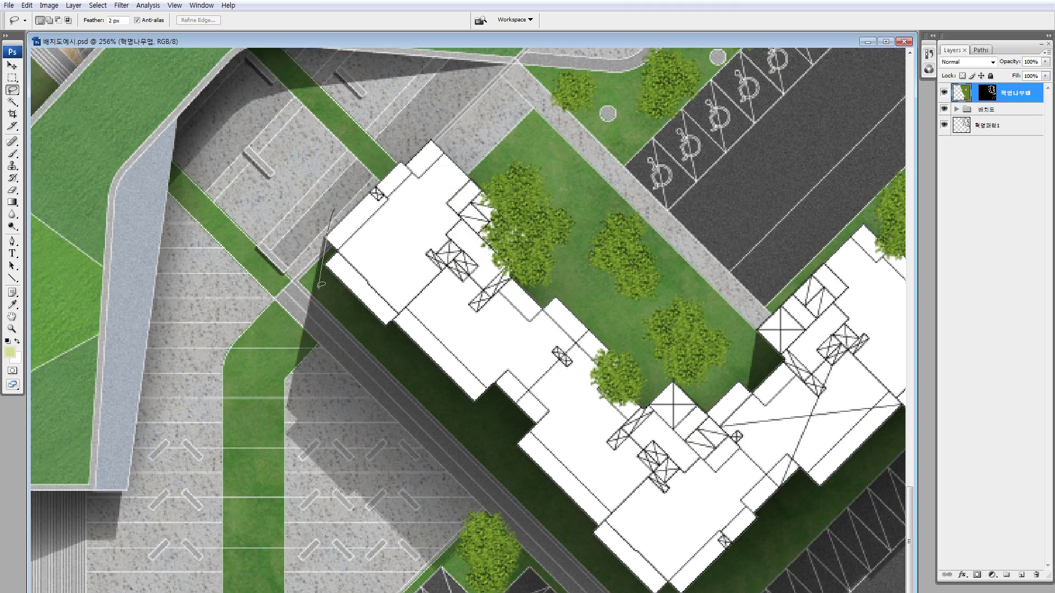
key(ctrl+minus)
key(ctrl+minus)
key(ctrl+minus)
key(ctrl+minus)
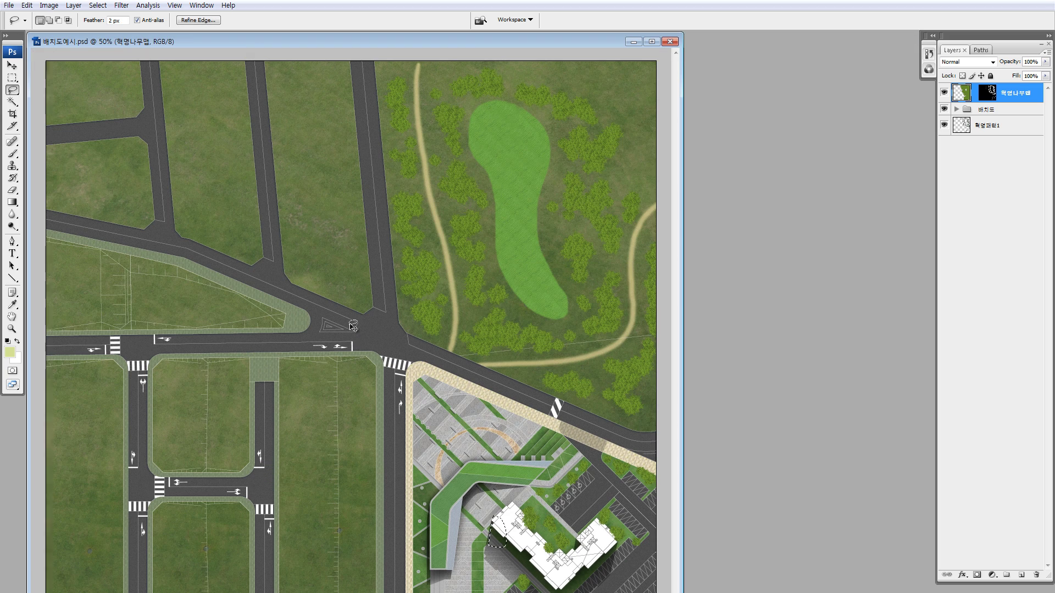
key(ctrl+minus)
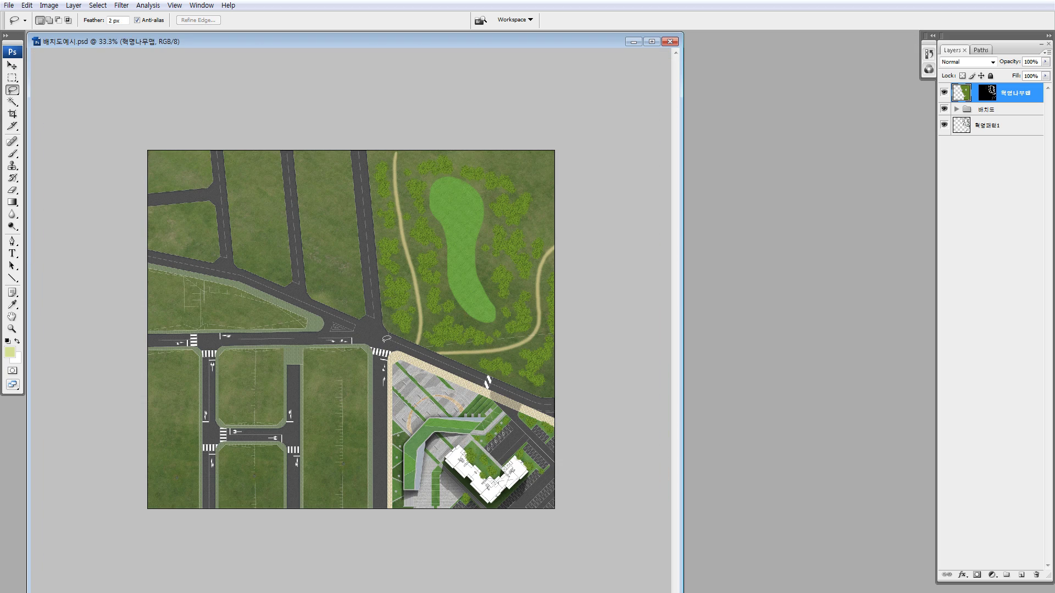
Step: Load the tree silhouette layer as a selection and add a new layer beneath the masked leaf texture layer
key(v)
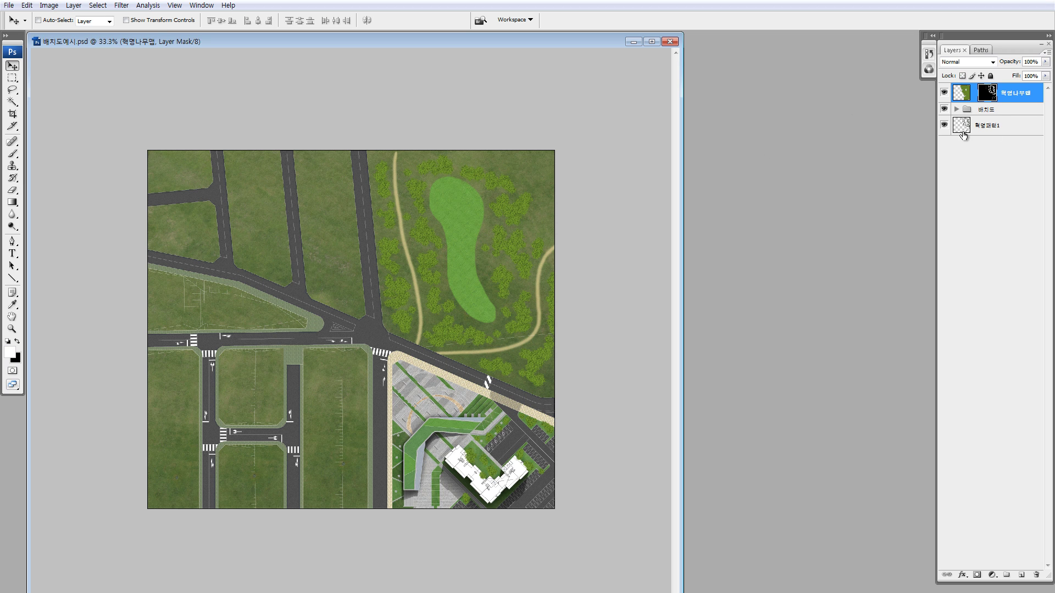
ctrl+click(964, 126)
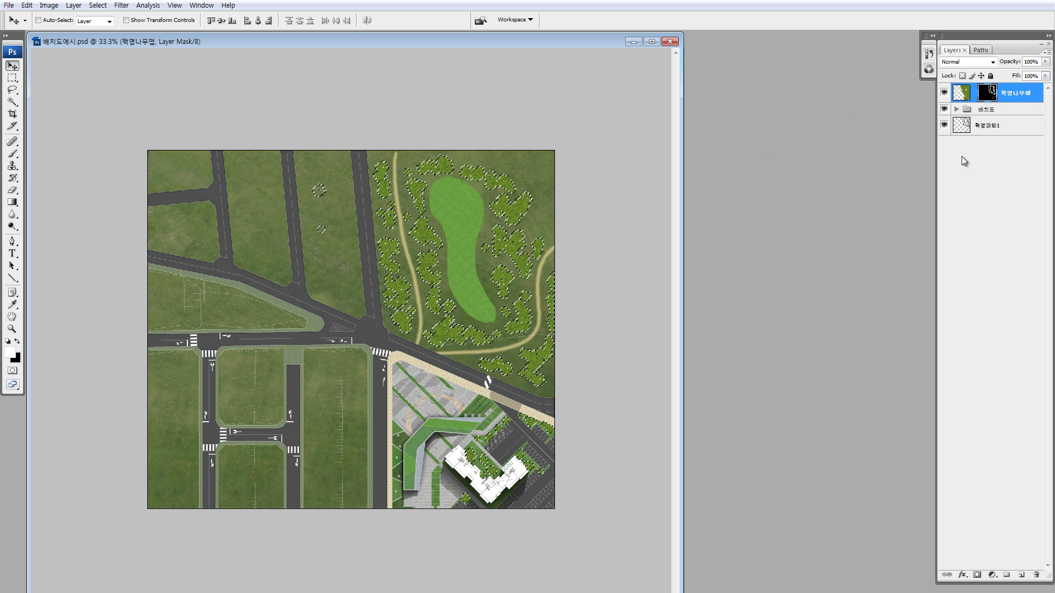
click(961, 95)
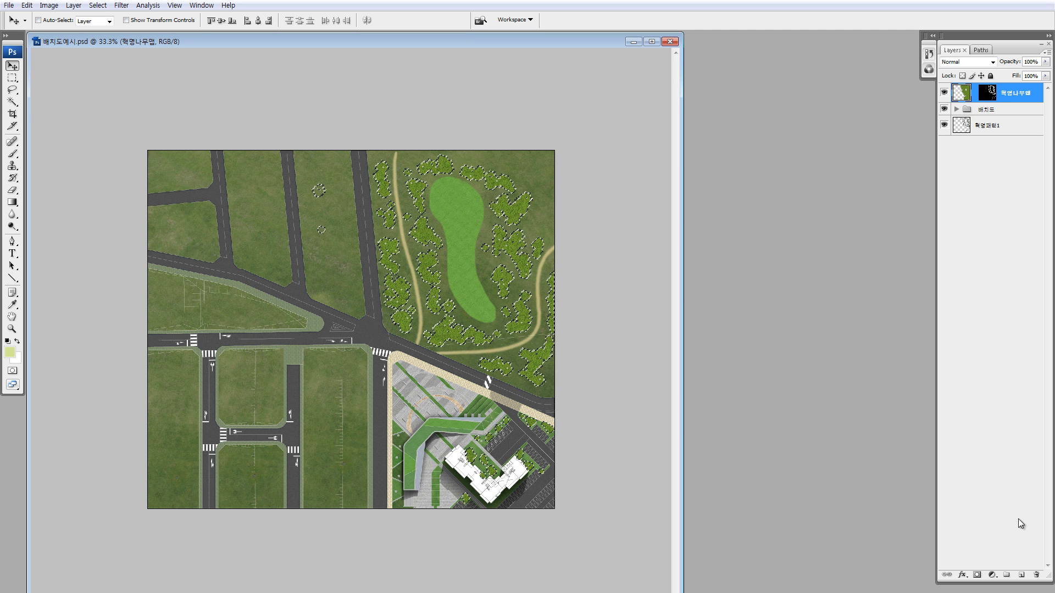
click(1022, 575)
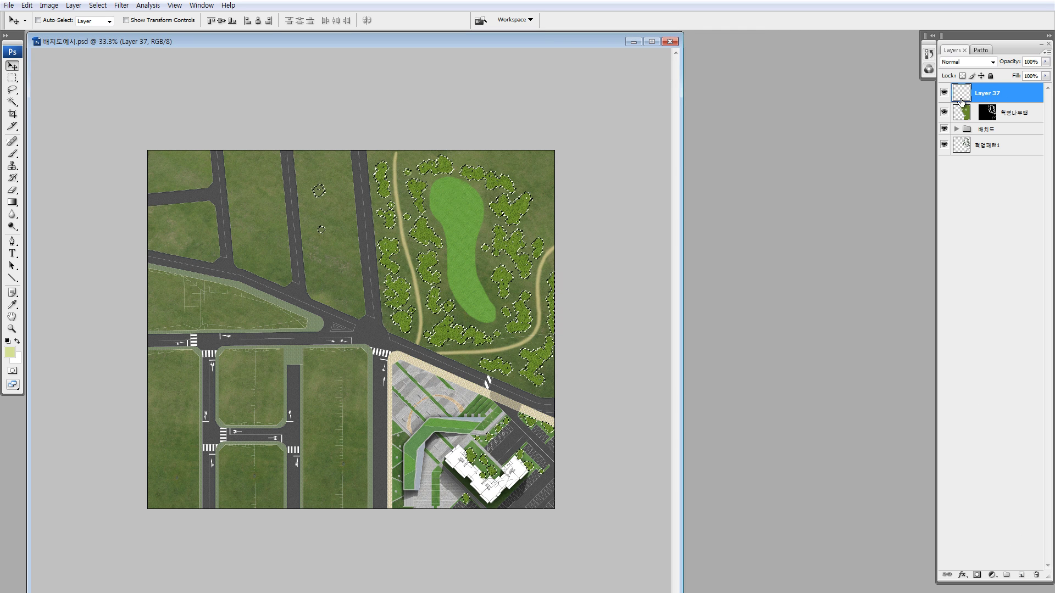
key(ctrl+bracketleft)
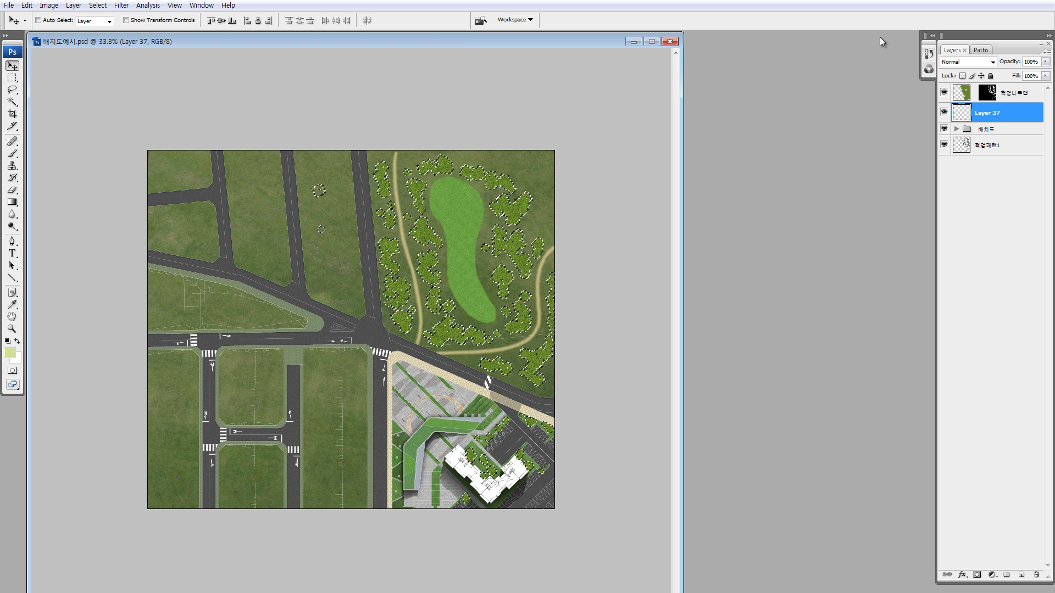
Step: Fill the tree selection with black on Layer 37, clear the selection and offset the black shapes down and left of the trees
key(d)
key(alt+BackSpace)
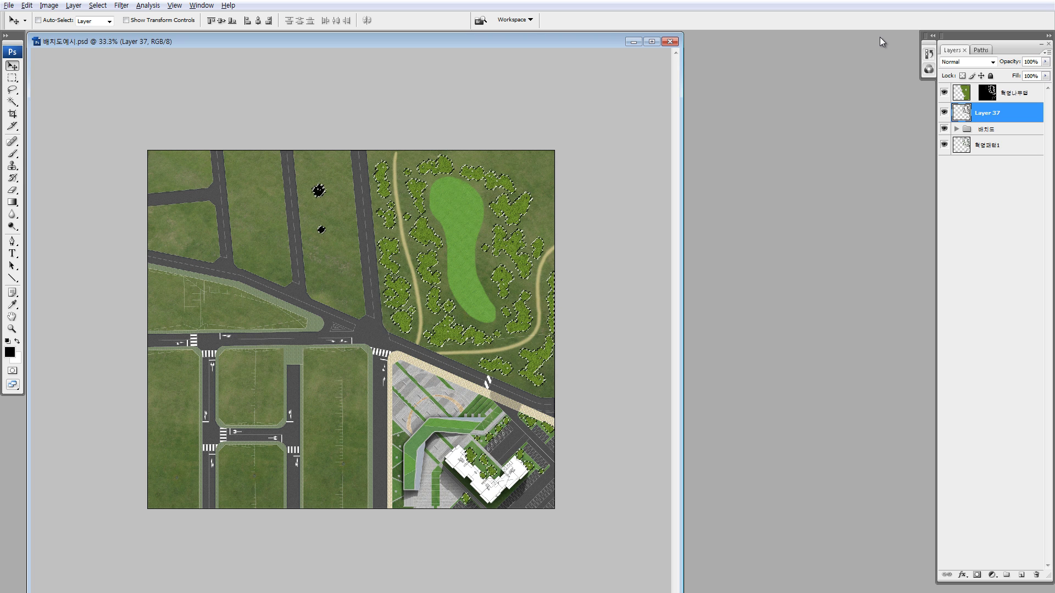
key(m)
key(ctrl+d)
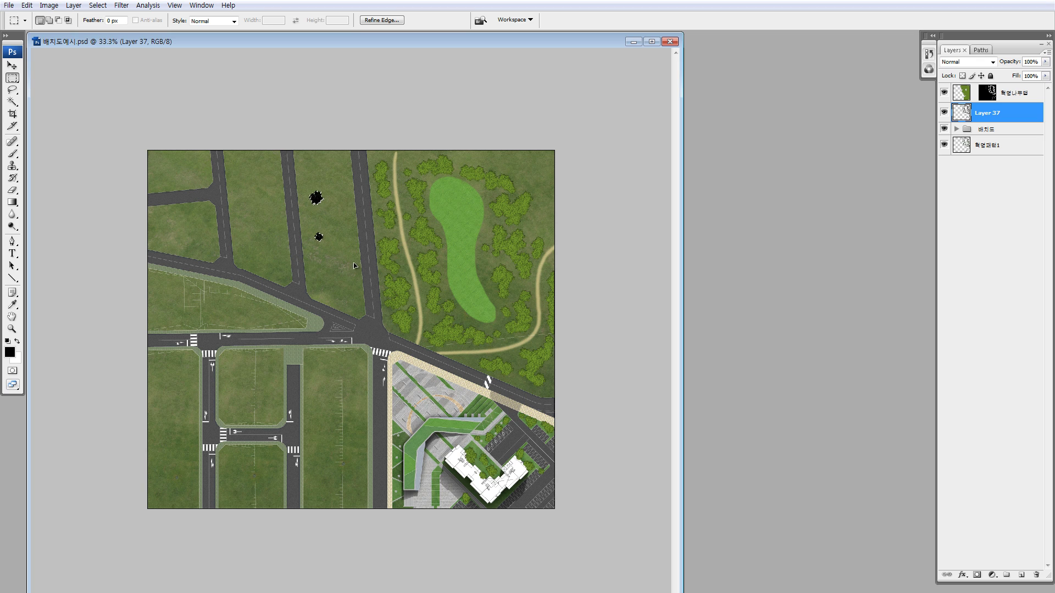
key(v)
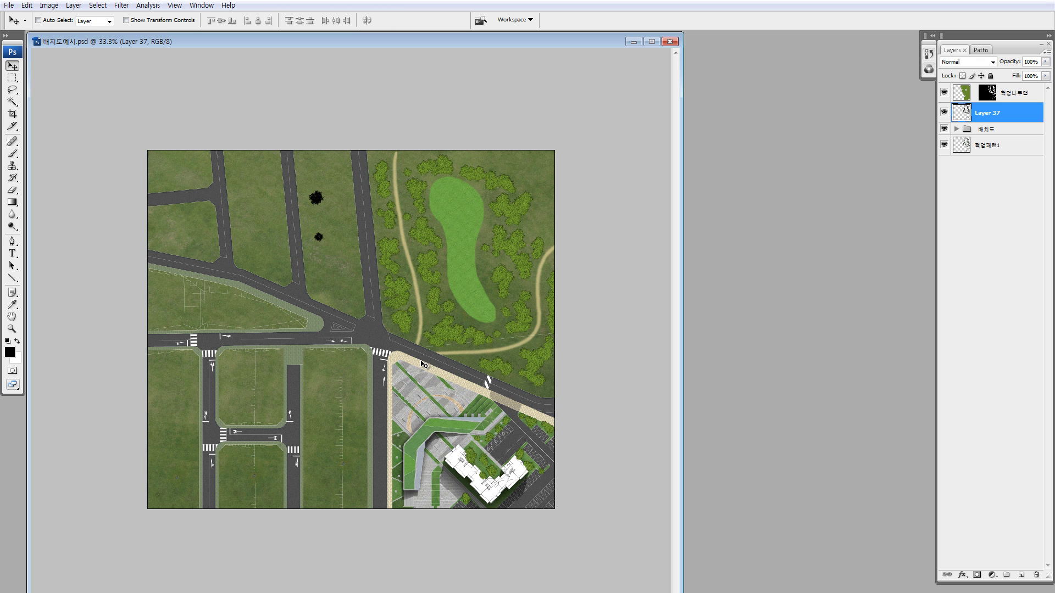
Step: Set the tree shadow layer's opacity to 50%, compare the trees with it hidden and shown, and shift the shadows slightly
key(z)
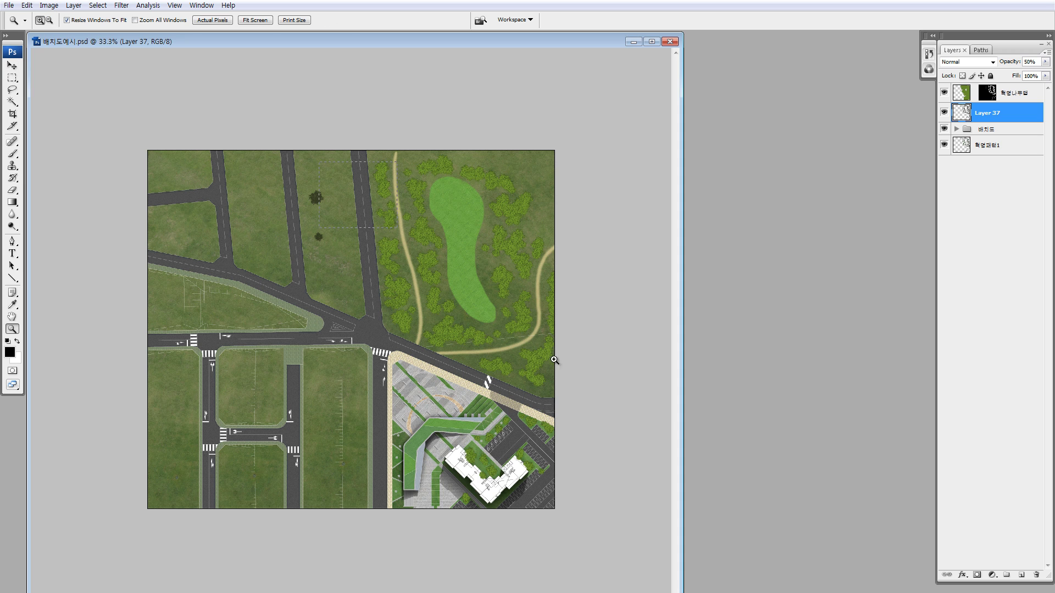
click(446, 238)
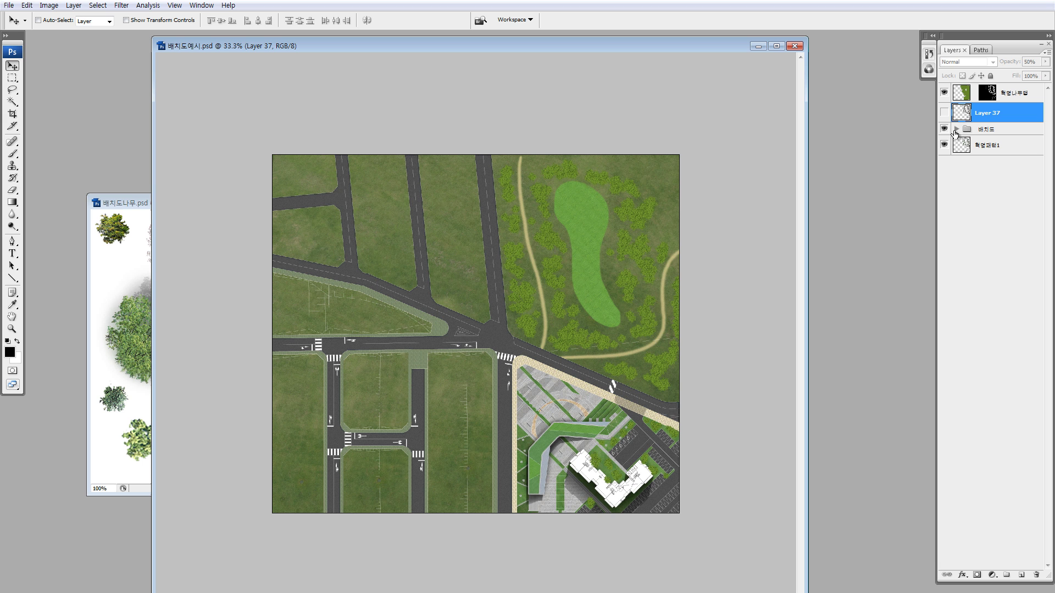
click(944, 113)
key(5)
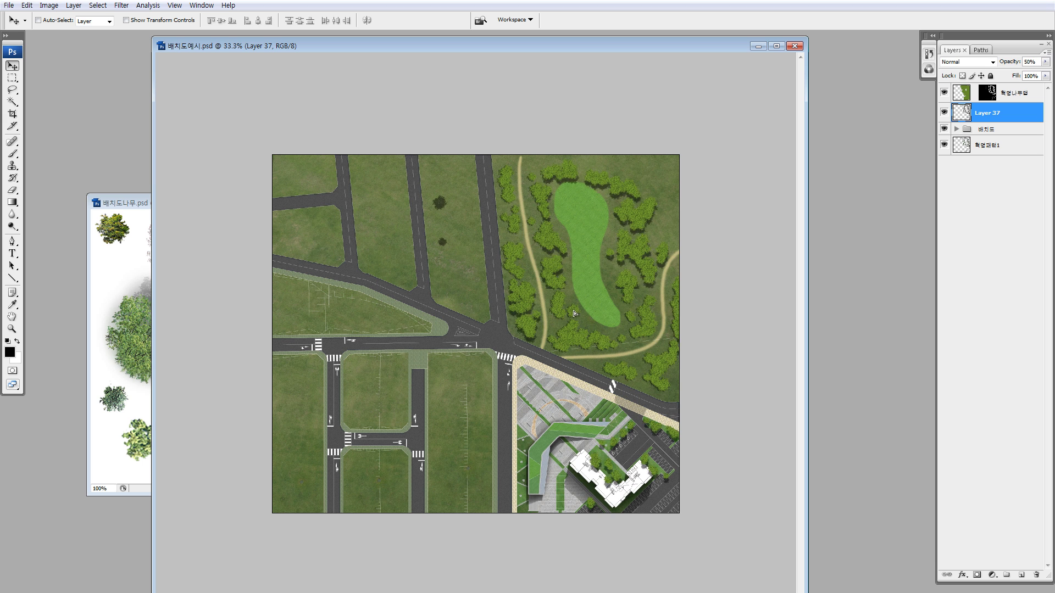
drag(574, 314, 572, 308)
Step: Move the tree shadows closer to the trees in the building plot and check their offset beside the small tree by the walkway
key(z)
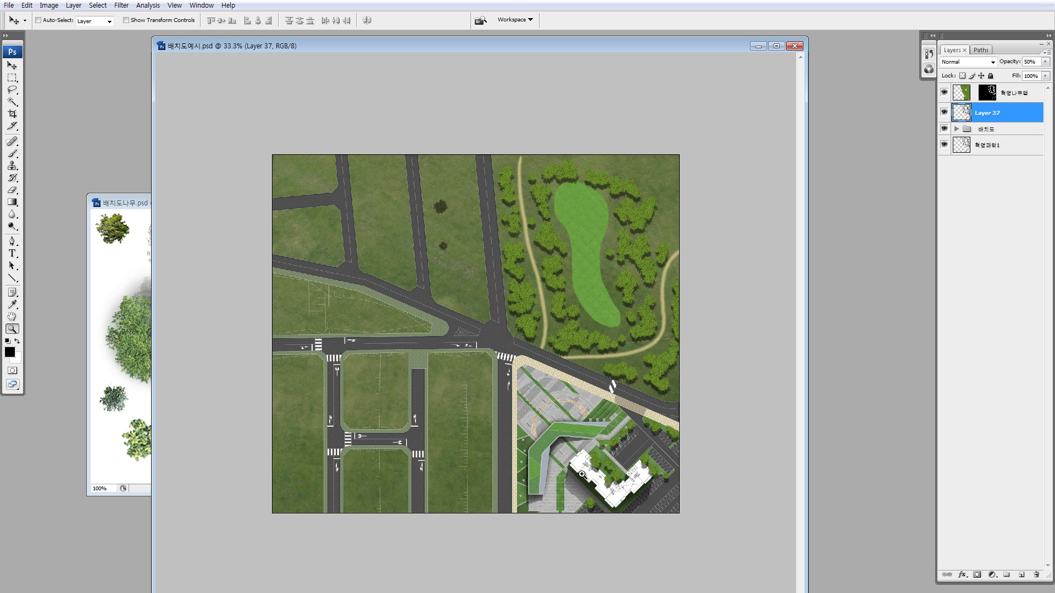
drag(520, 423, 632, 498)
key(v)
key(space)
drag(612, 363, 522, 317)
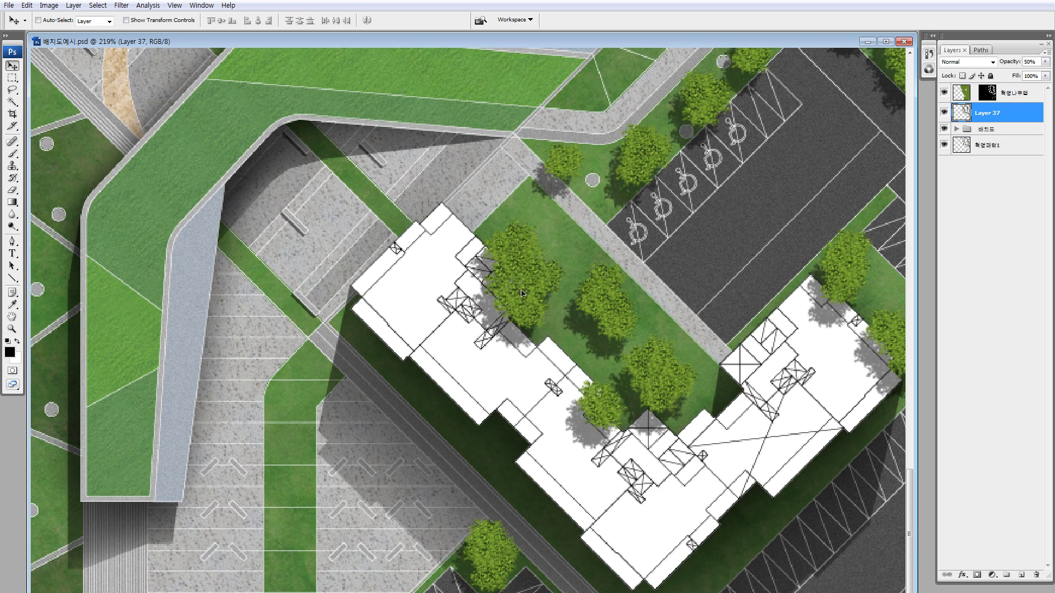
key(z)
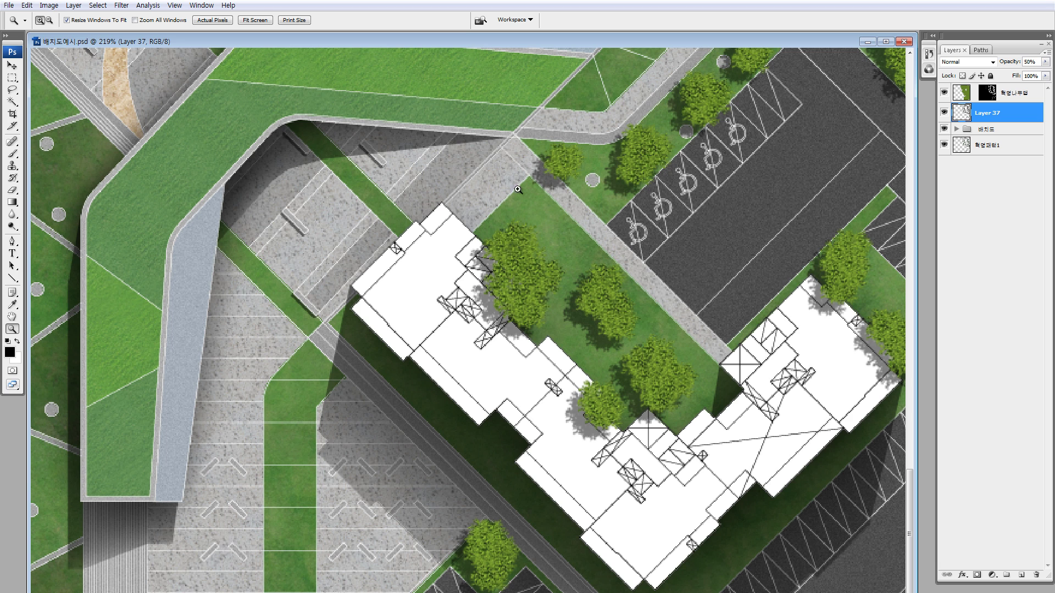
key(space)
drag(562, 178, 476, 230)
drag(344, 177, 569, 267)
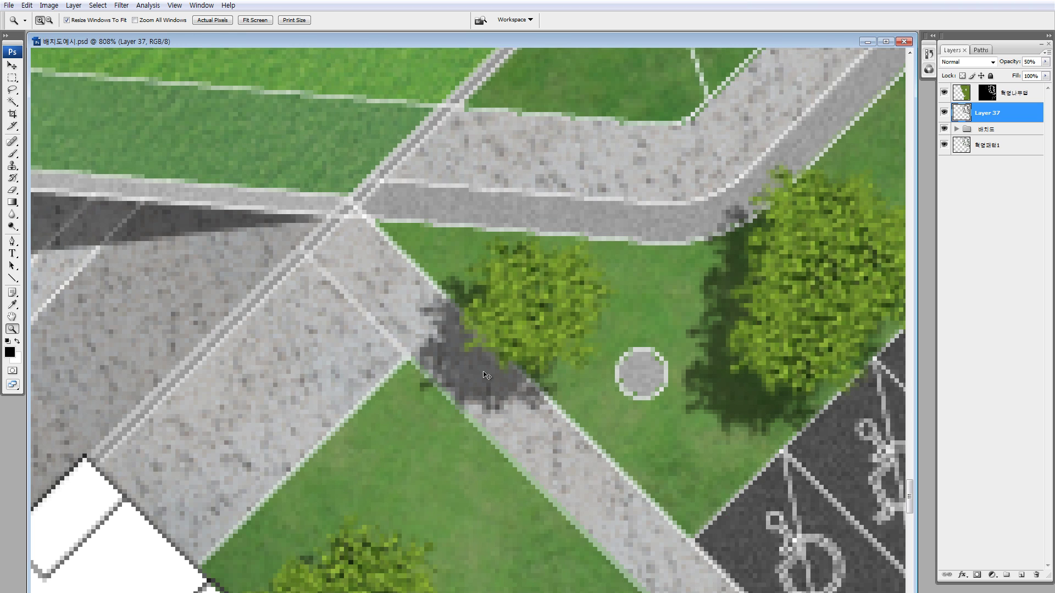
Step: Try the tree shadows at a greater offset and bring them back close to the lower-left edges of the trees
key(v)
drag(484, 373, 409, 447)
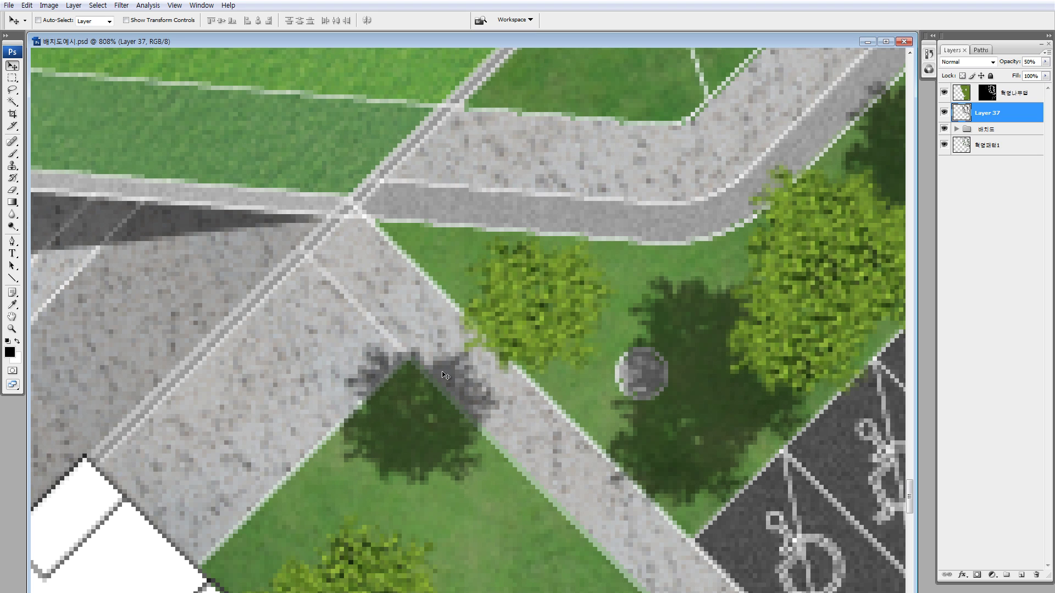
drag(462, 395, 544, 317)
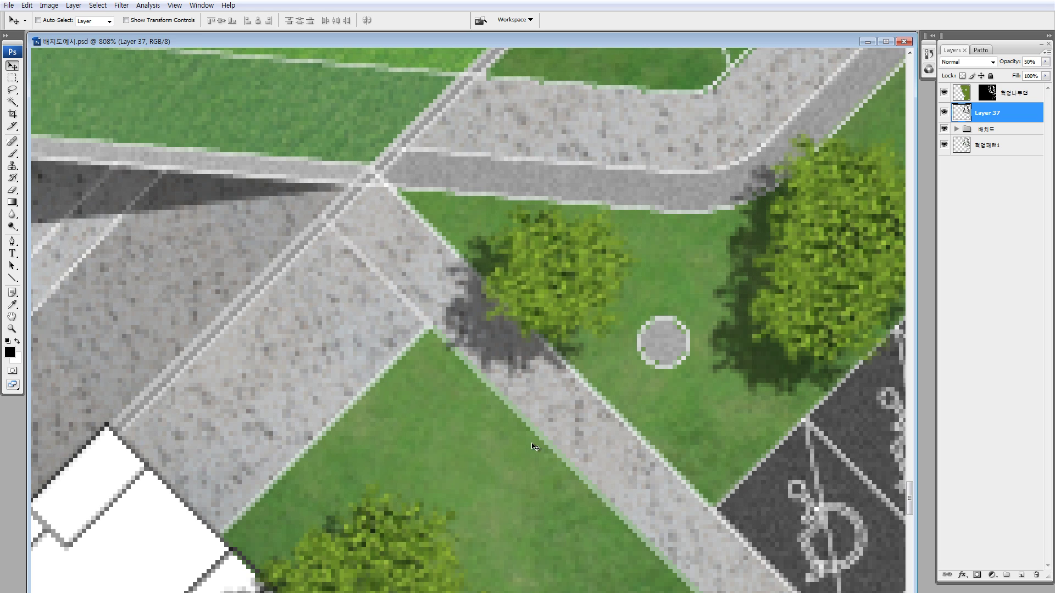
scroll(546, 440, down, 7)
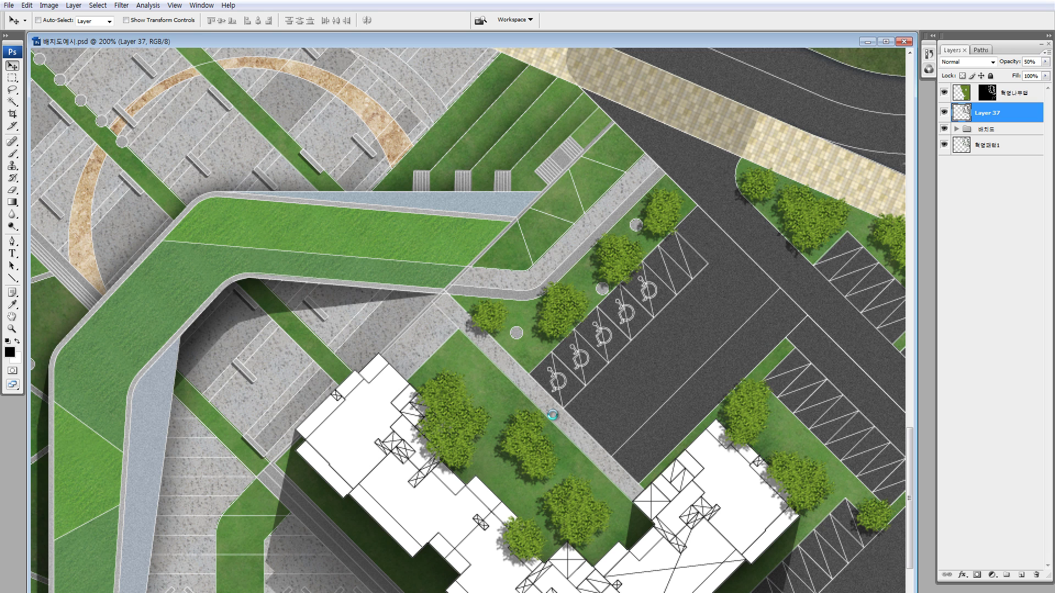
scroll(553, 415, down, 1)
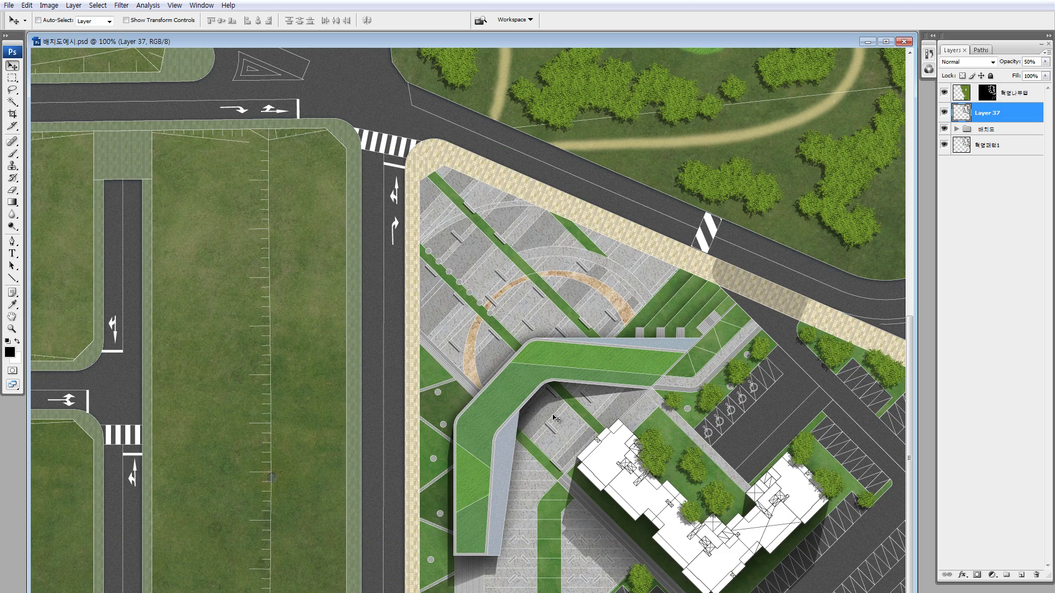
scroll(555, 418, down, 2)
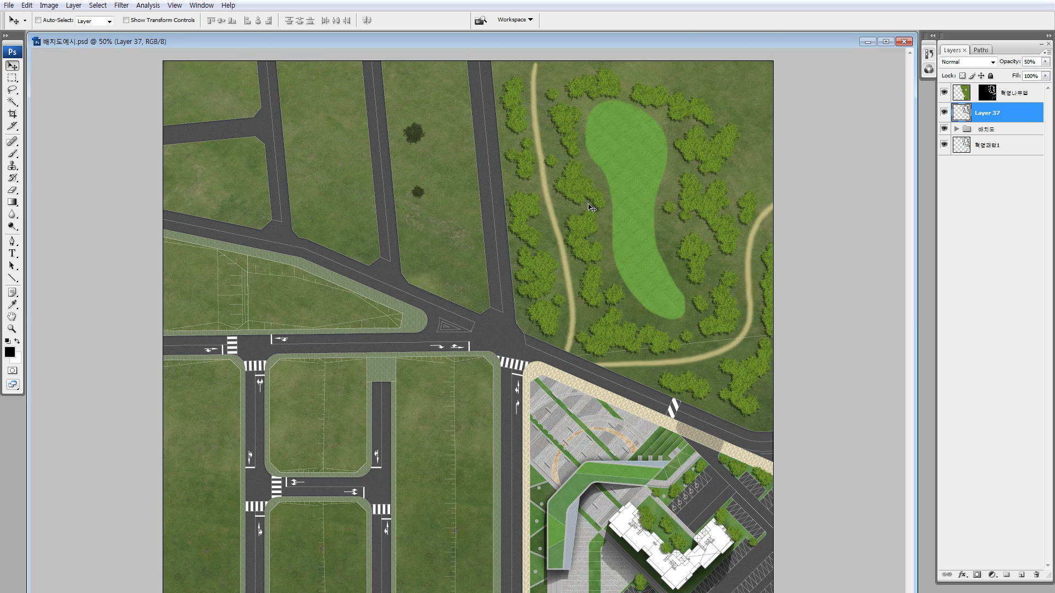
Step: Copy the larger stray tree shadow from the grass plot onto the road beside the park and rotate it 19.9°
key(z)
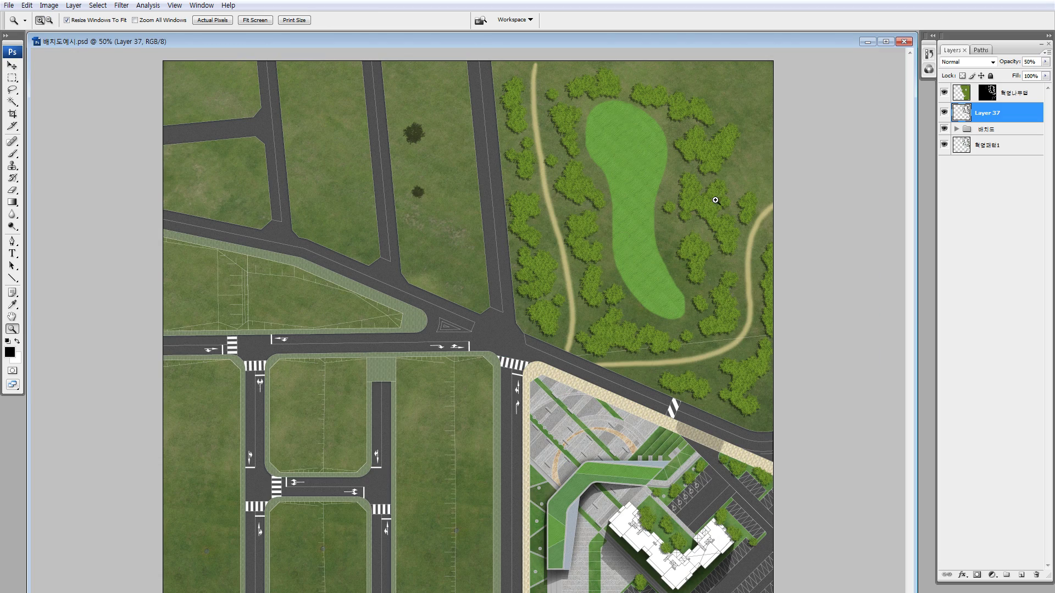
drag(461, 143, 548, 257)
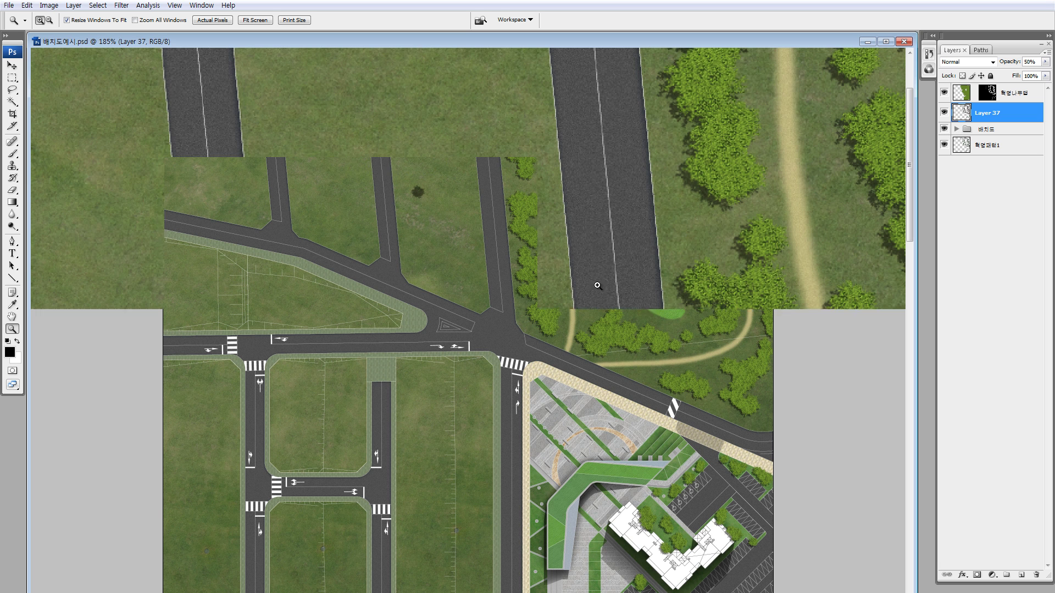
key(l)
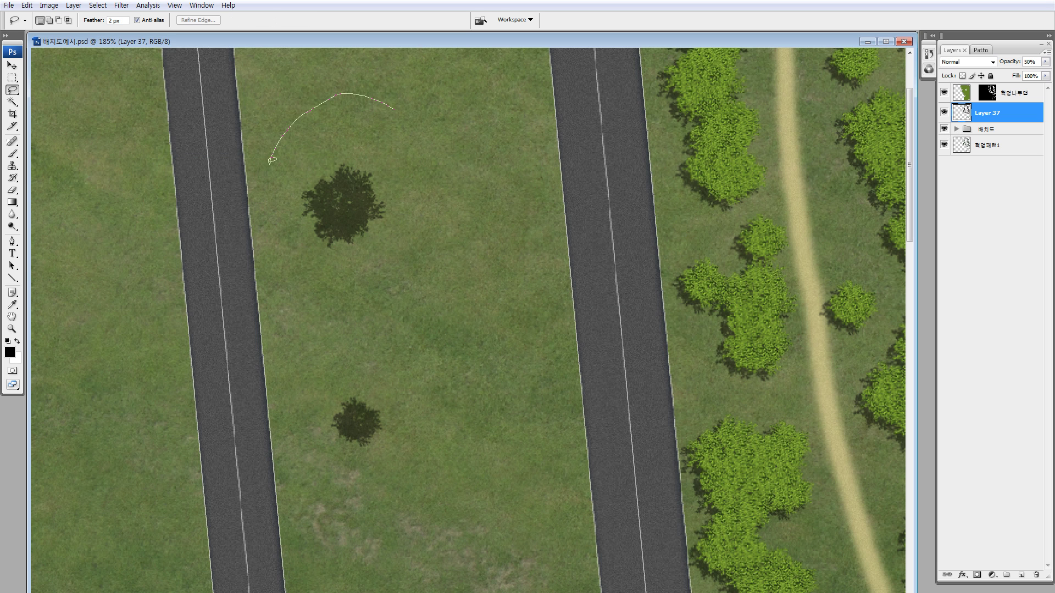
mouse_move(360, 220)
mouse_down()
mouse_move(541, 293)
mouse_move(619, 263)
mouse_move(704, 124)
mouse_move(612, 156)
mouse_up()
key(ctrl+t)
drag(681, 93, 695, 122)
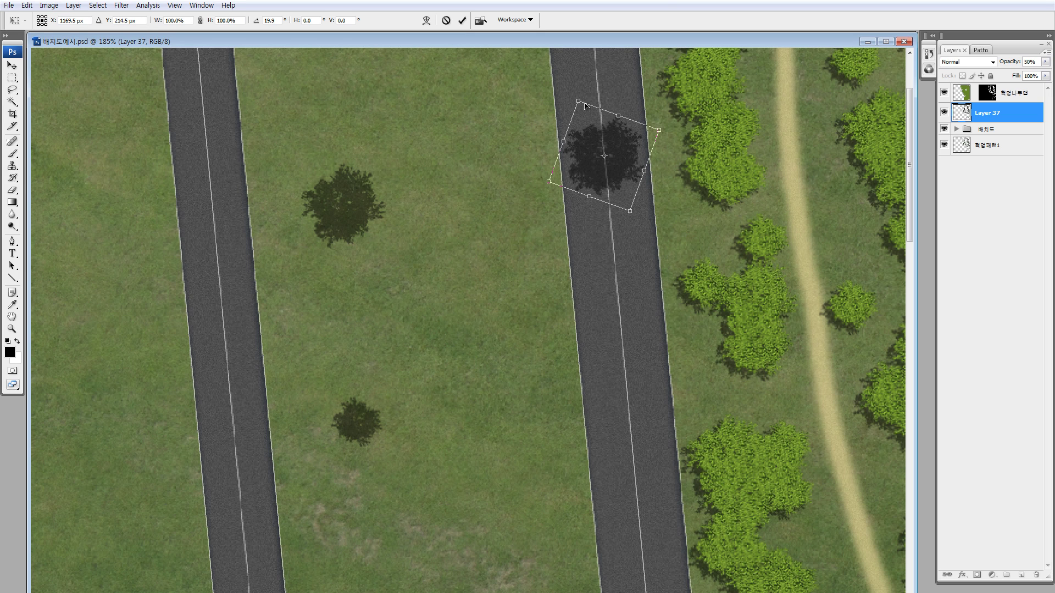
Step: Distort the copied tree shadow on the road into a slanted shape about 94.2% wide and 75.5% high, and apply the transformation
drag(578, 99, 591, 121)
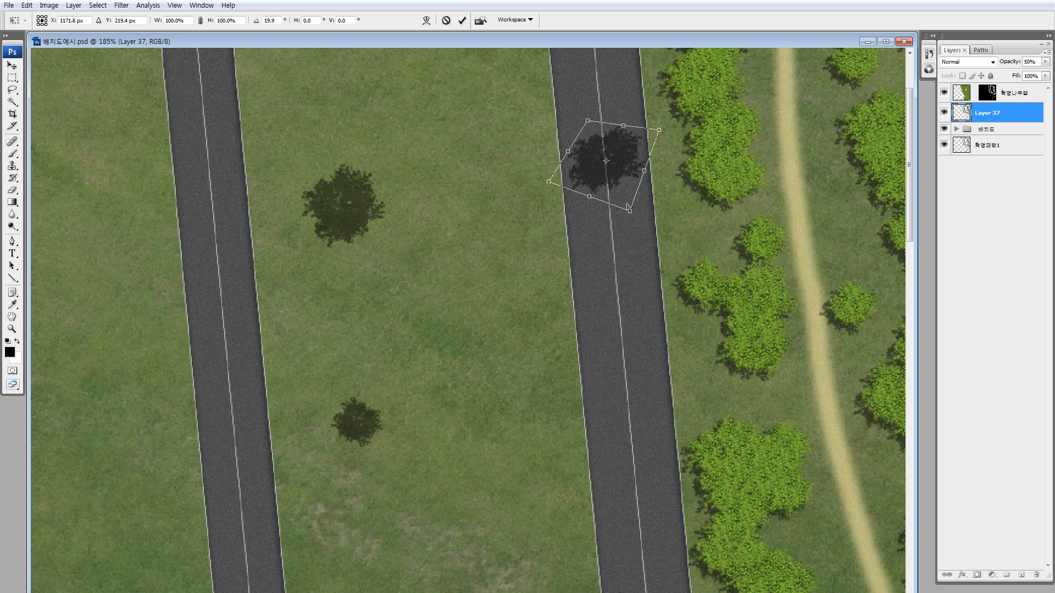
drag(628, 206, 616, 197)
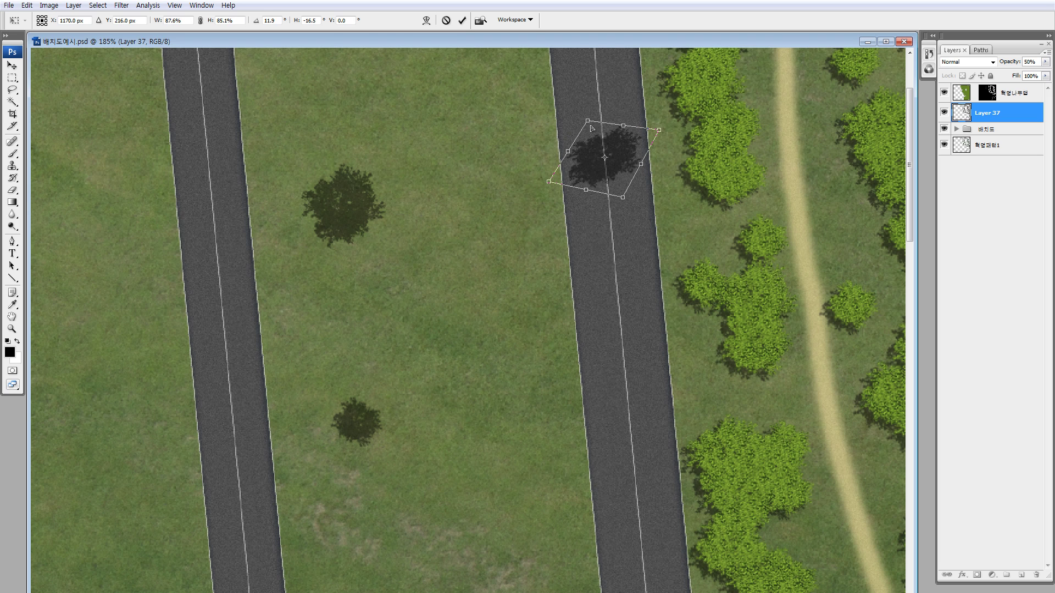
drag(583, 121, 591, 132)
drag(627, 191, 626, 194)
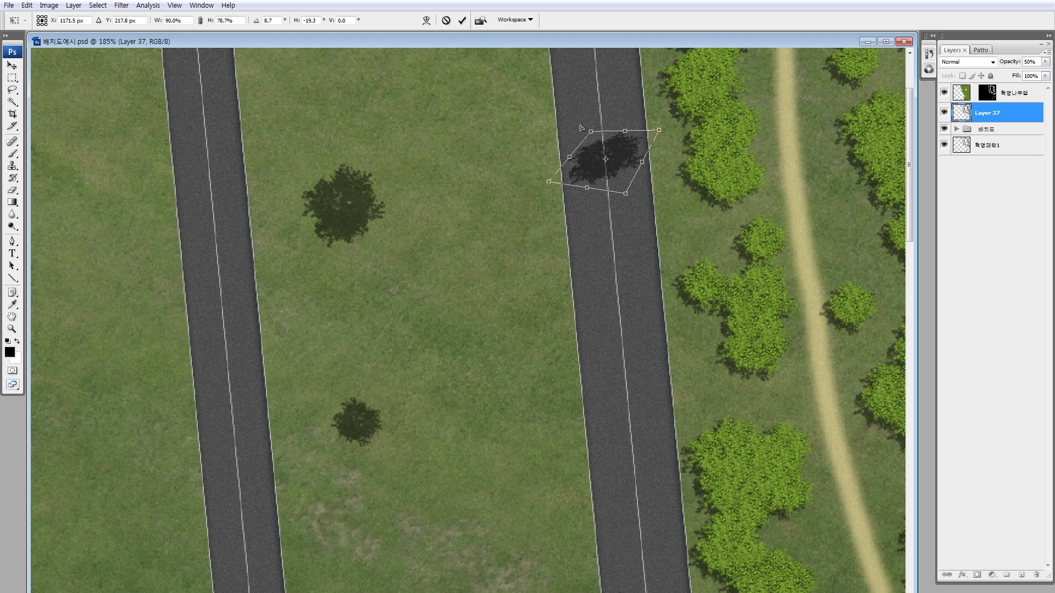
drag(591, 132, 578, 126)
drag(677, 143, 670, 123)
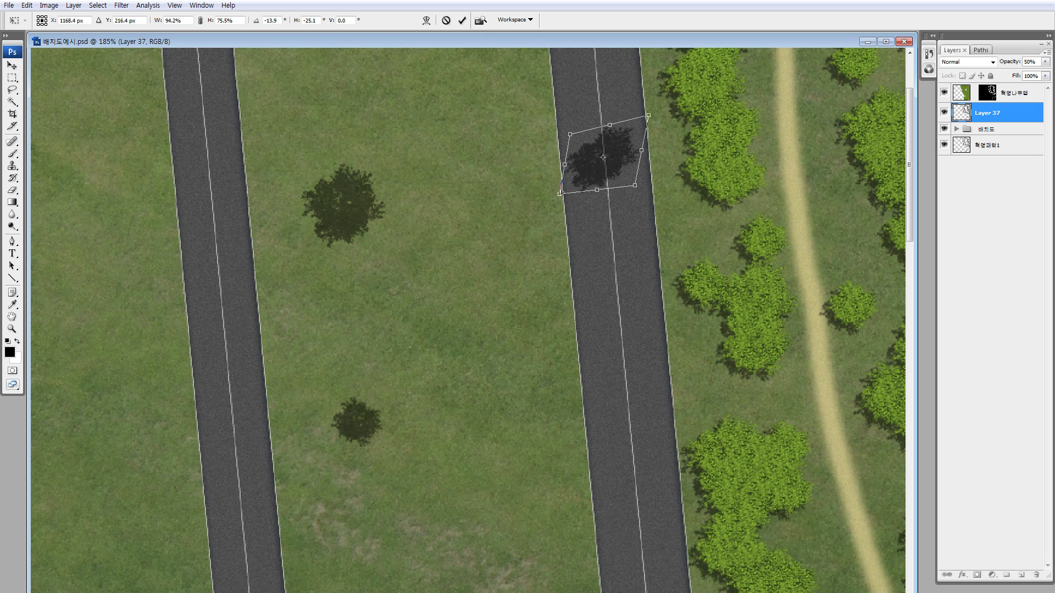
key(Return)
key(l)
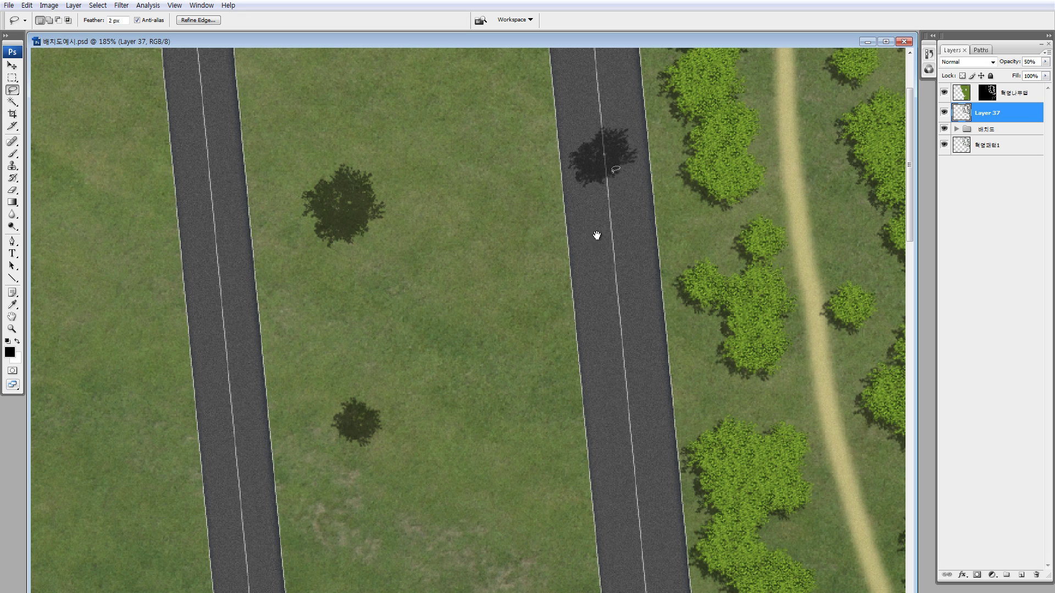
Step: Park the distorted shadow beside the stray shadows on the grass plot and place a copy at the lower-left edge of the park's first roadside tree clump
drag(596, 235, 508, 345)
drag(513, 289, 596, 221)
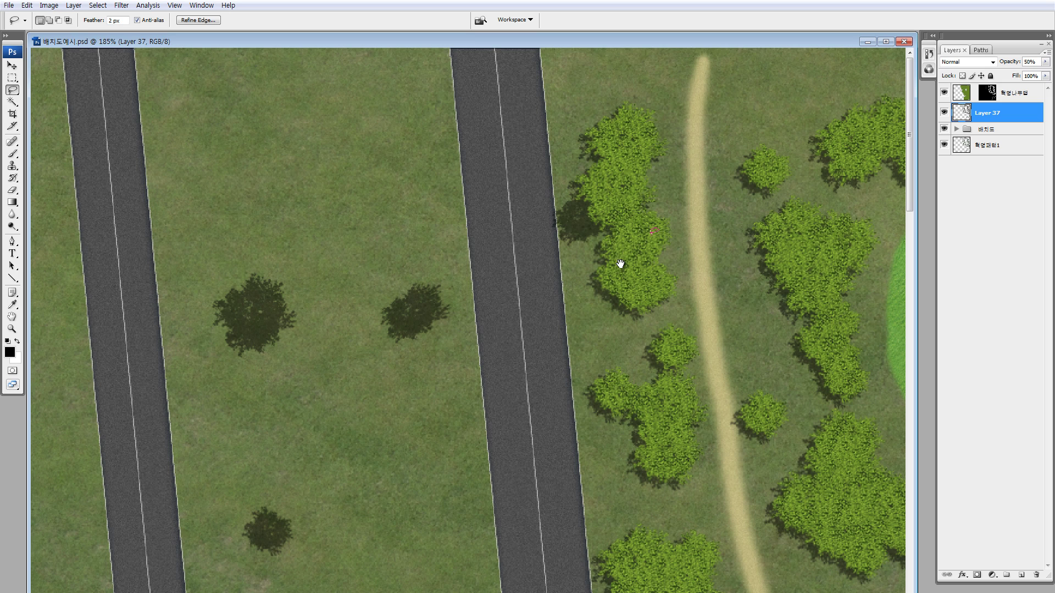
drag(621, 264, 587, 243)
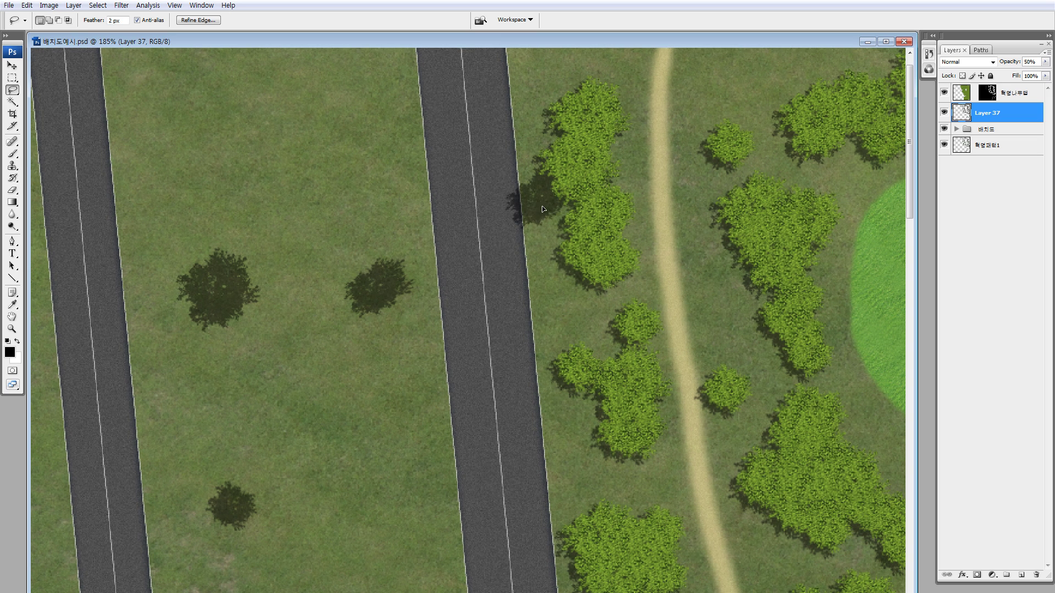
drag(542, 209, 583, 148)
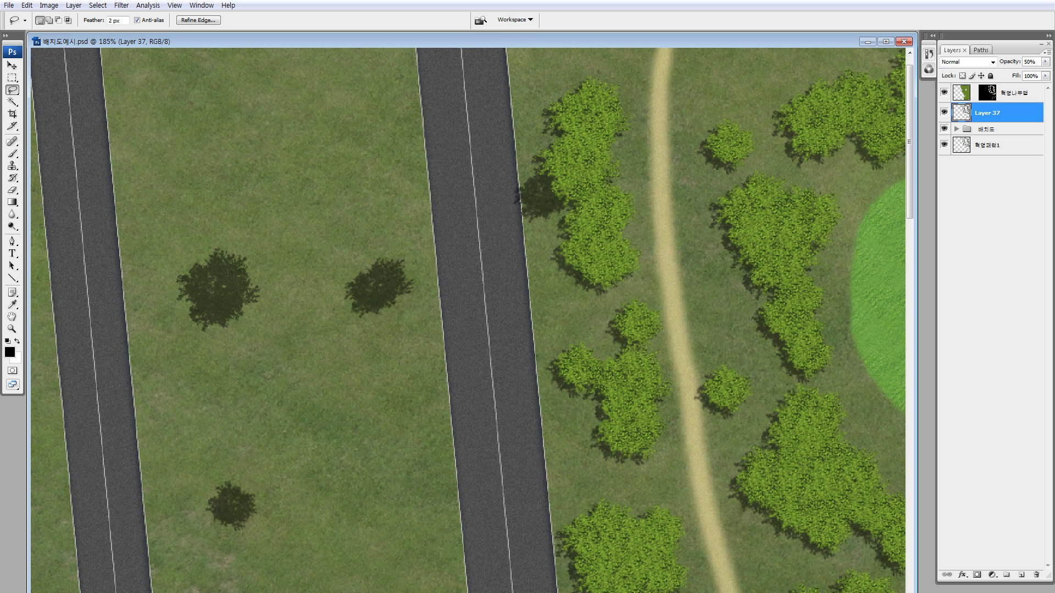
drag(593, 200, 571, 205)
drag(386, 153, 563, 199)
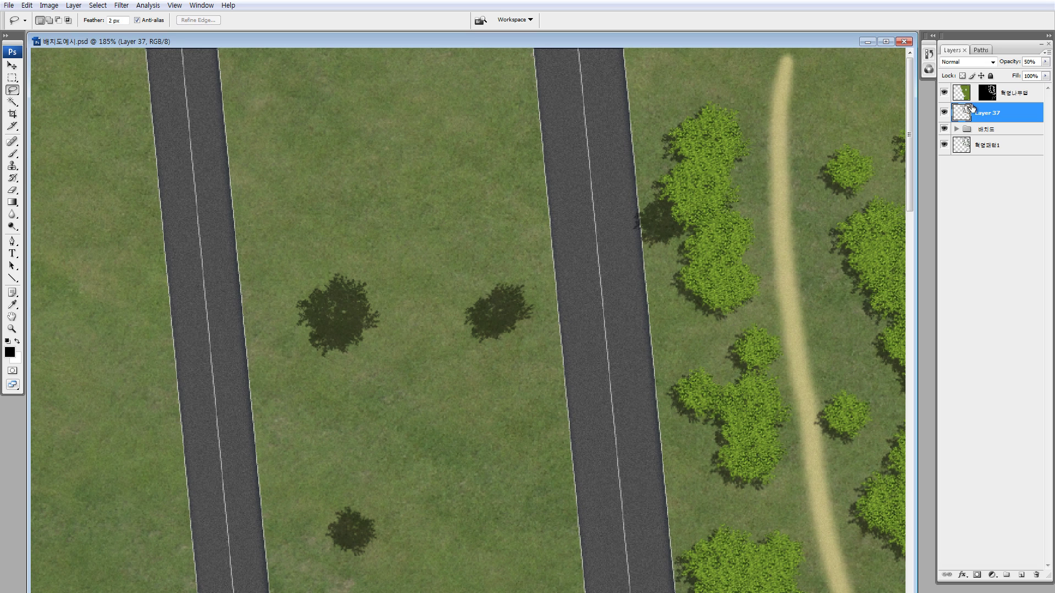
Step: Add an empty layer above the tree layer and try freehand lasso outlines on the grass plot and around the first clump's shadow
click(962, 95)
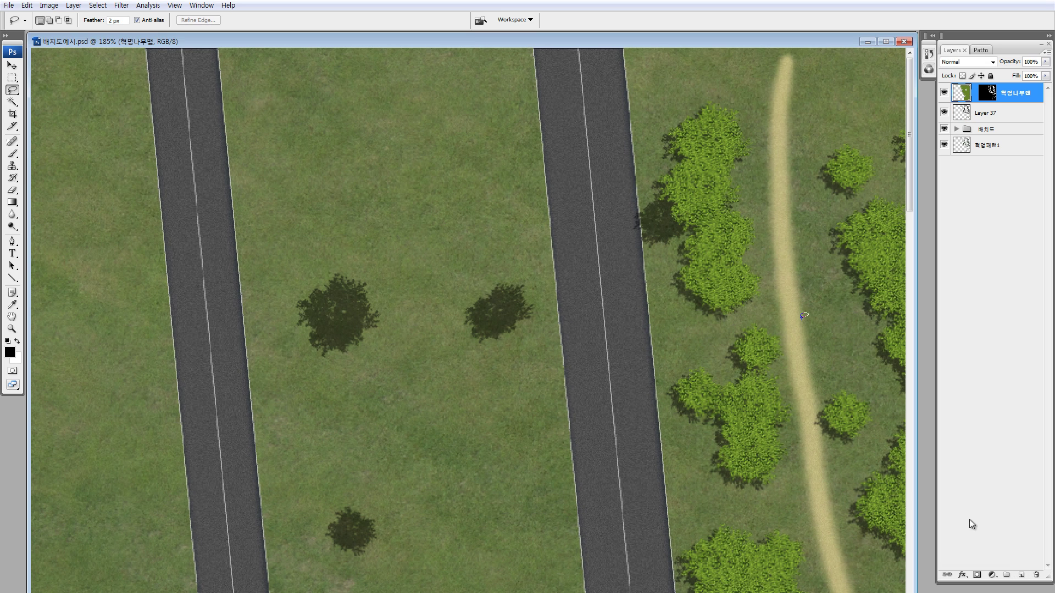
click(1021, 576)
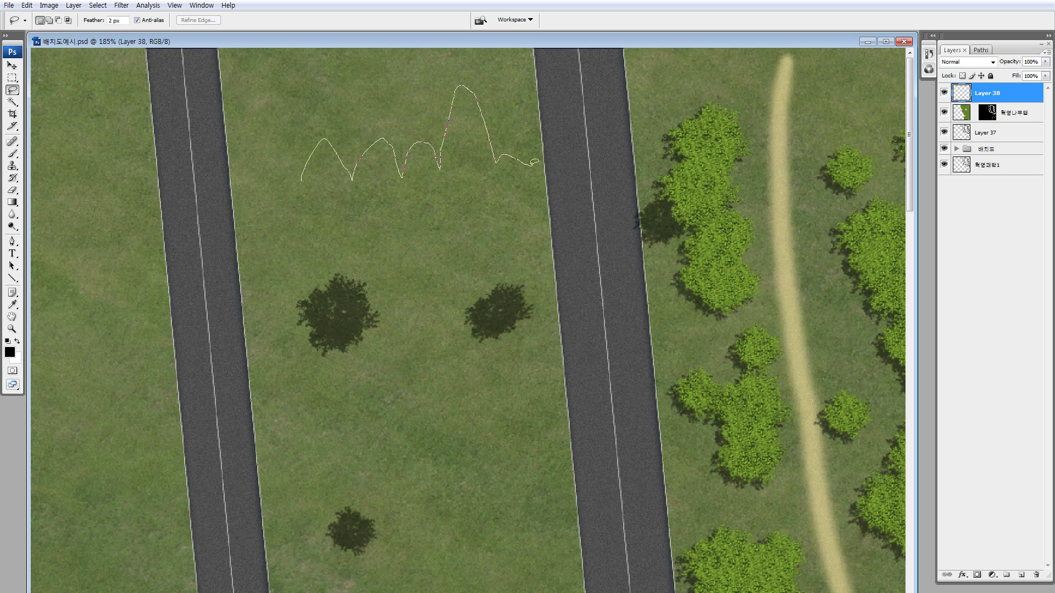
drag(301, 182, 303, 184)
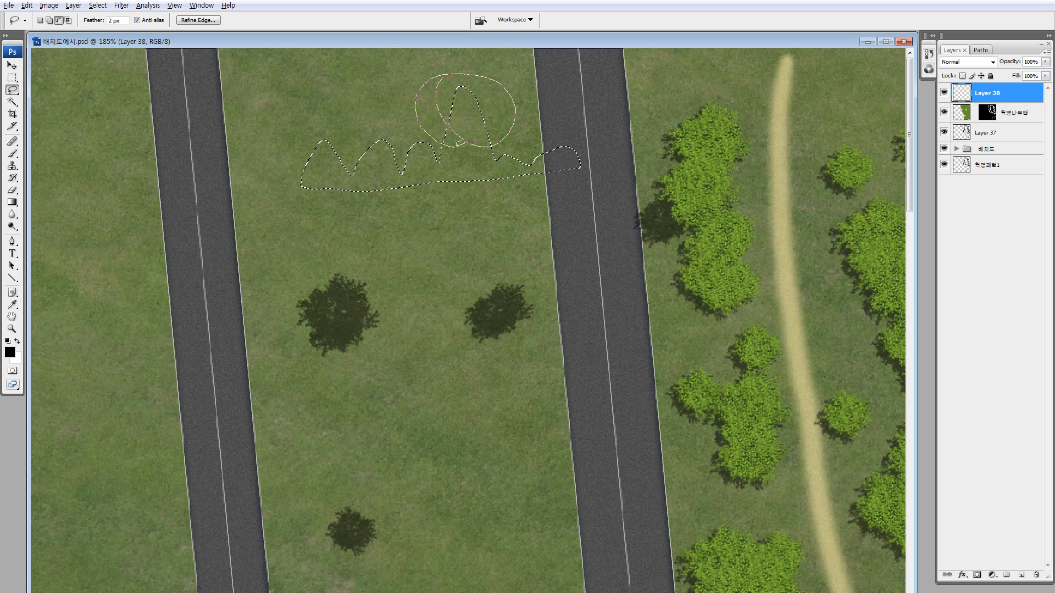
mouse_move(458, 146)
mouse_down()
mouse_move(418, 91)
mouse_move(512, 114)
mouse_up()
key(ctrl+z)
key(ctrl+d)
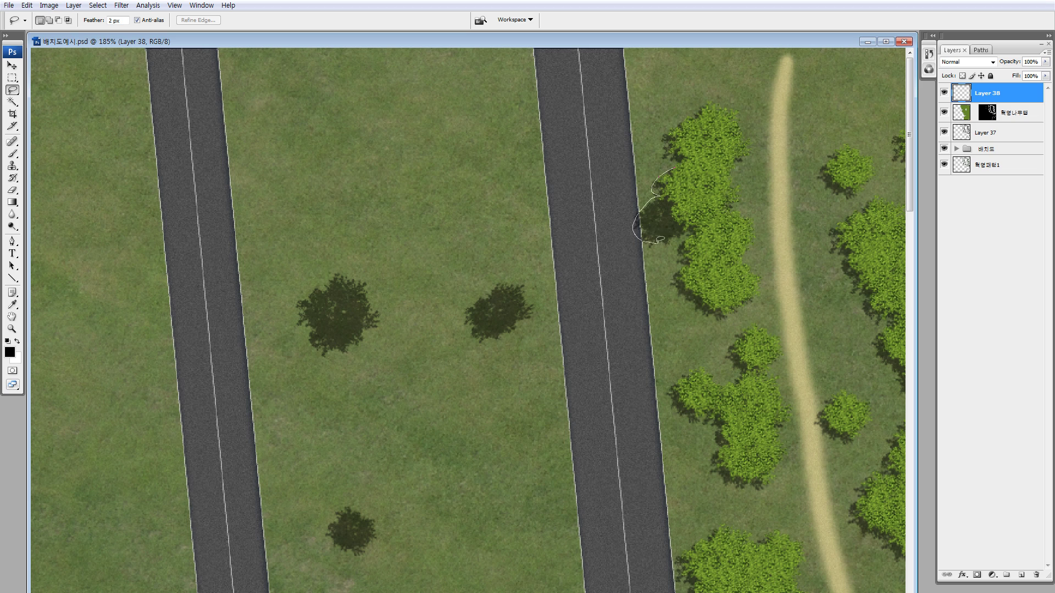
drag(688, 275, 727, 274)
Step: On Layer 37, copy the slanted shadow from the grass plot to the second roadside tree clump and settle it at its lower-left edge
mouse_move(503, 229)
mouse_down()
mouse_move(438, 285)
mouse_move(546, 240)
mouse_up()
drag(516, 308, 705, 289)
key(Return)
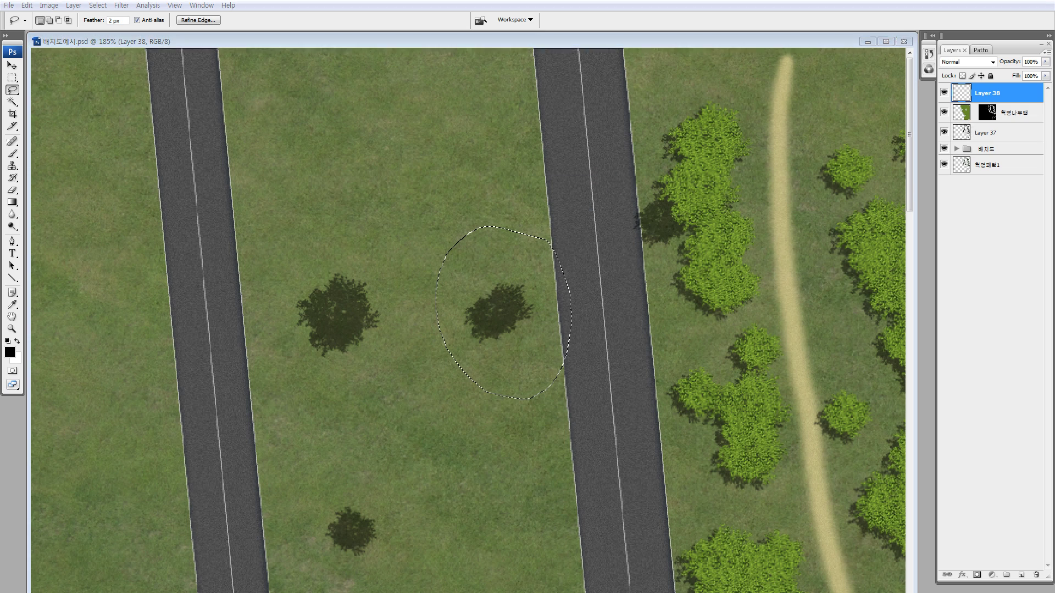
click(987, 132)
mouse_move(507, 330)
ctrl+alt+mouse_down()
mouse_move(670, 336)
mouse_move(489, 288)
mouse_move(547, 368)
ctrl+alt+mouse_up()
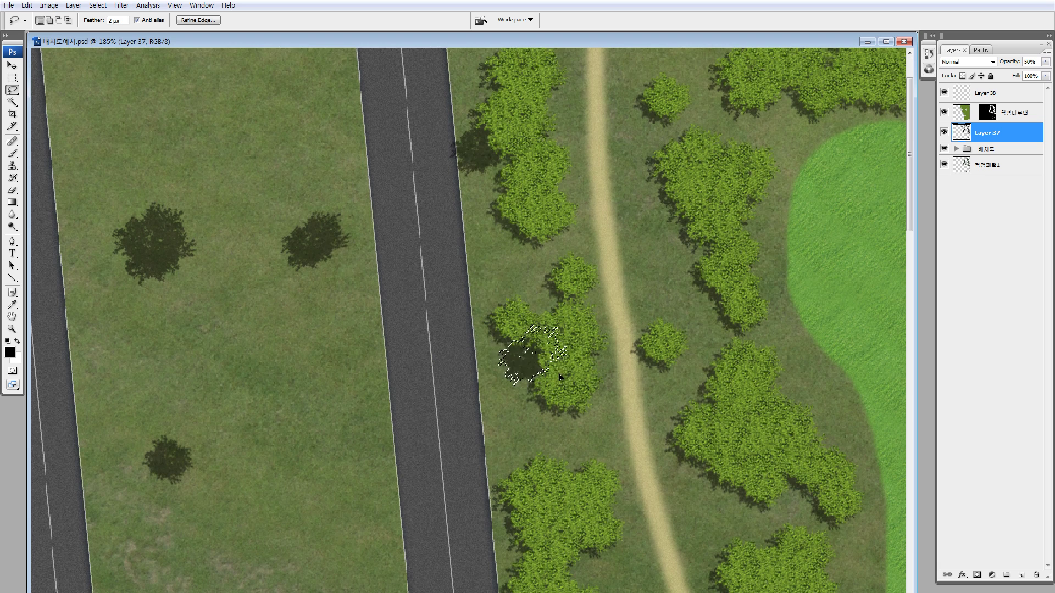
key(ctrl+d)
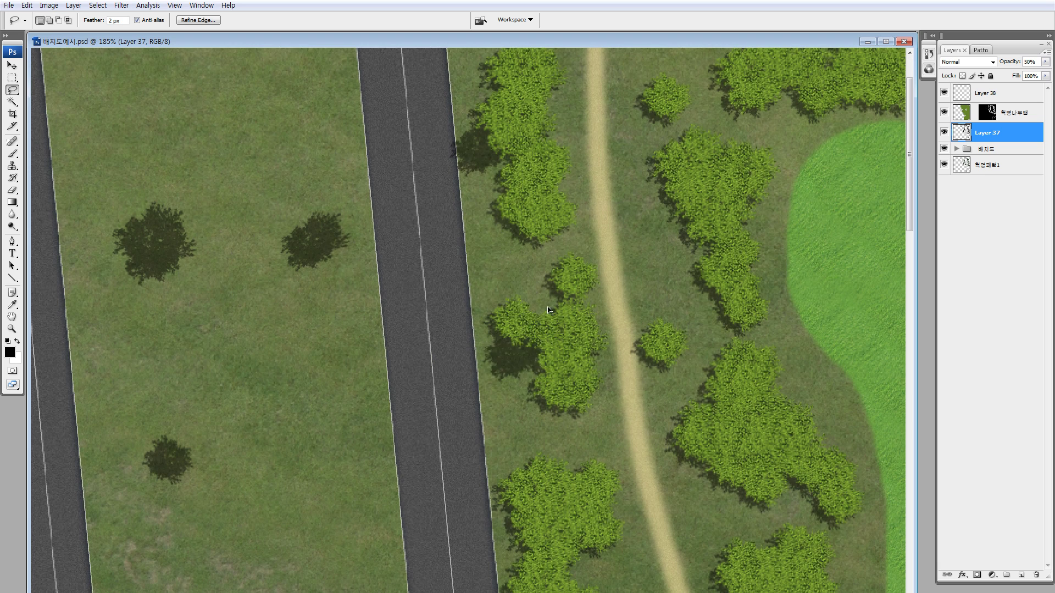
ctrl+drag(526, 332, 532, 228)
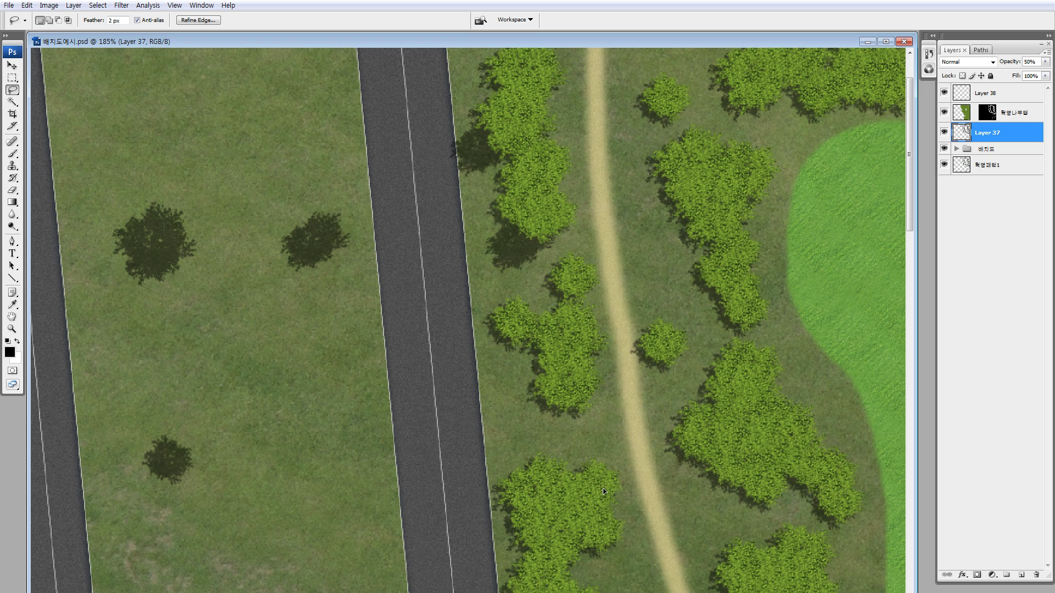
ctrl+drag(557, 327, 537, 380)
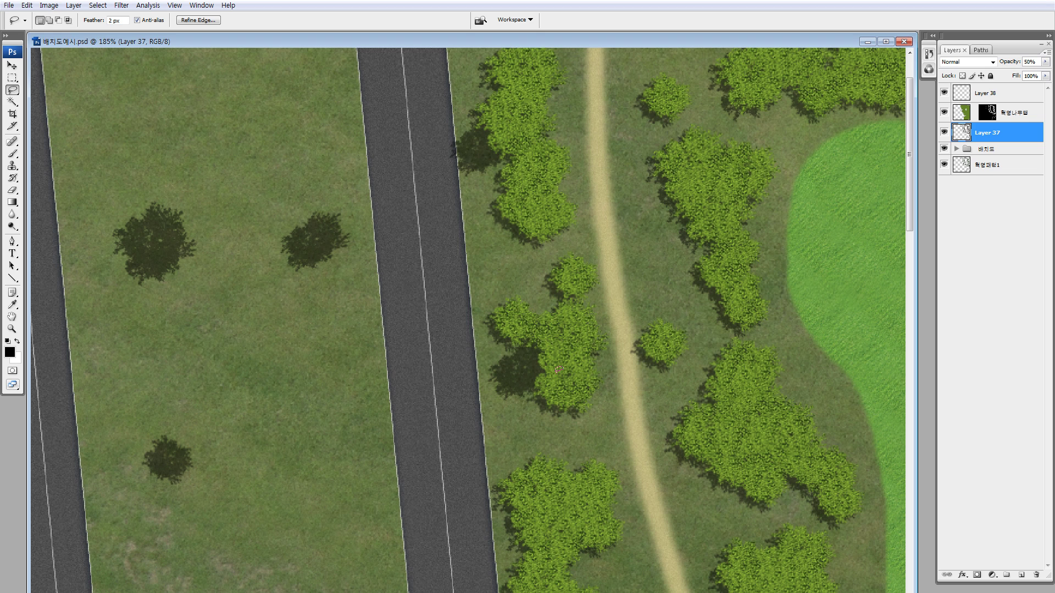
Step: Place shadow copies at the lower-left edges of the larger tree clumps on both sides of the park walkway, letting some fall on road and path
drag(475, 344, 354, 254)
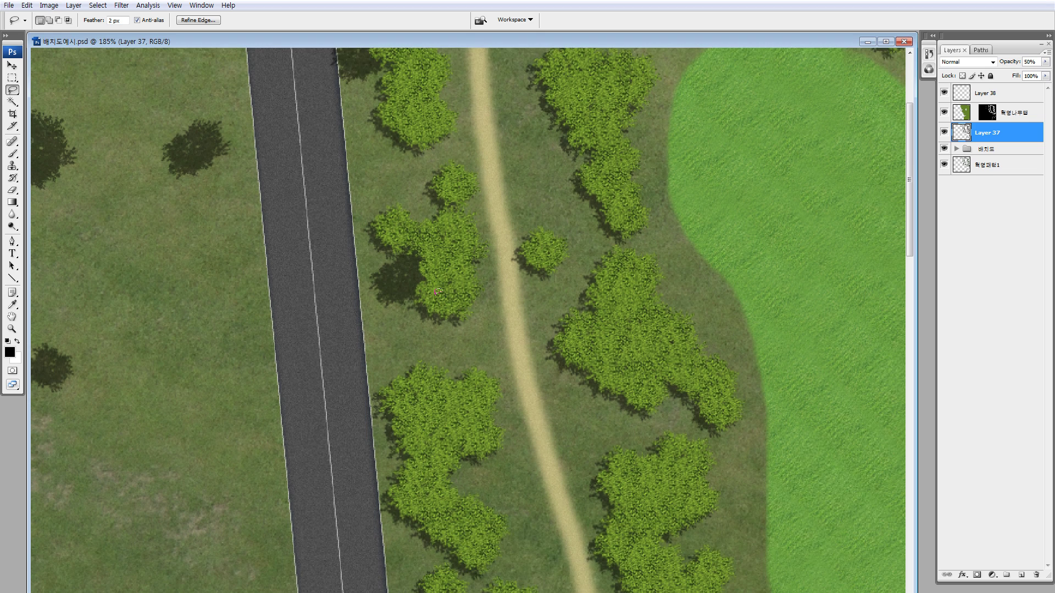
drag(431, 322, 496, 280)
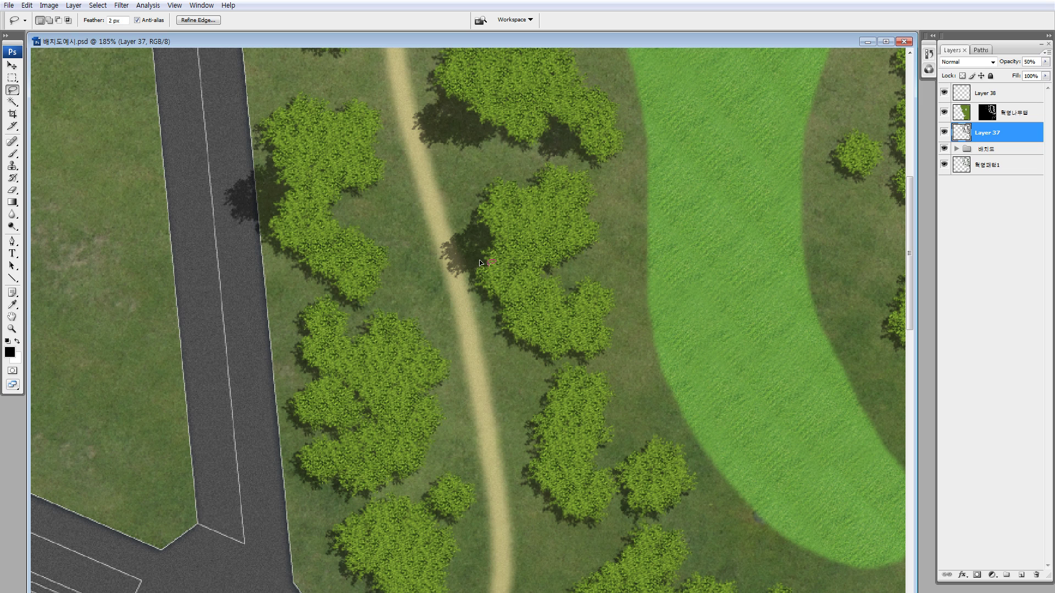
drag(520, 333, 470, 267)
key(ctrl+z)
drag(500, 337, 520, 234)
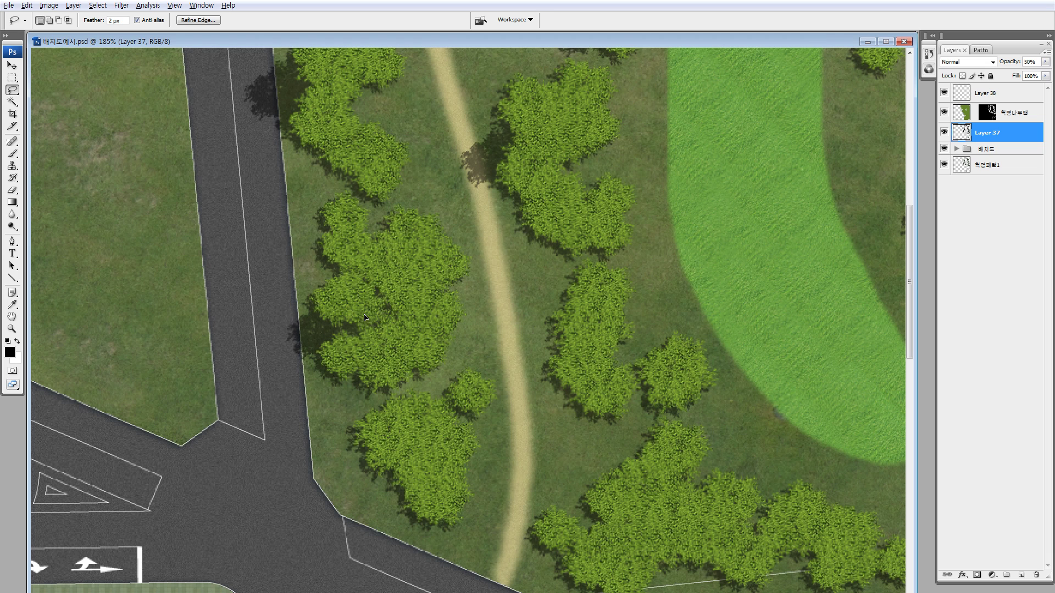
Step: Add shadow copies to the tree clumps near the road junction, the walkway's lower end and the long clump below the lawn
drag(365, 318, 588, 302)
drag(574, 365, 558, 283)
drag(558, 284, 467, 264)
drag(467, 264, 513, 268)
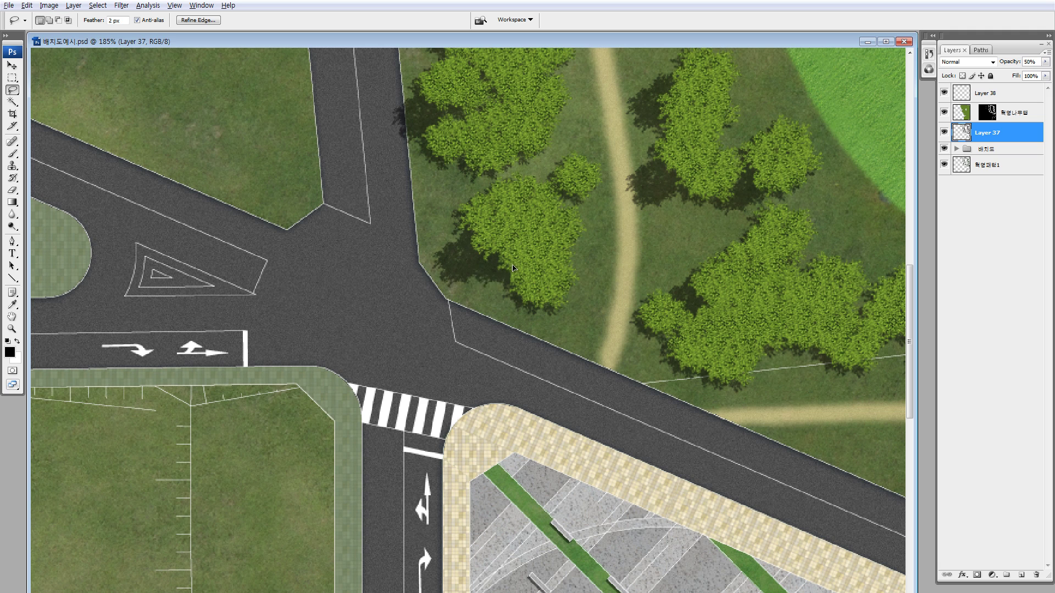
drag(346, 297, 106, 304)
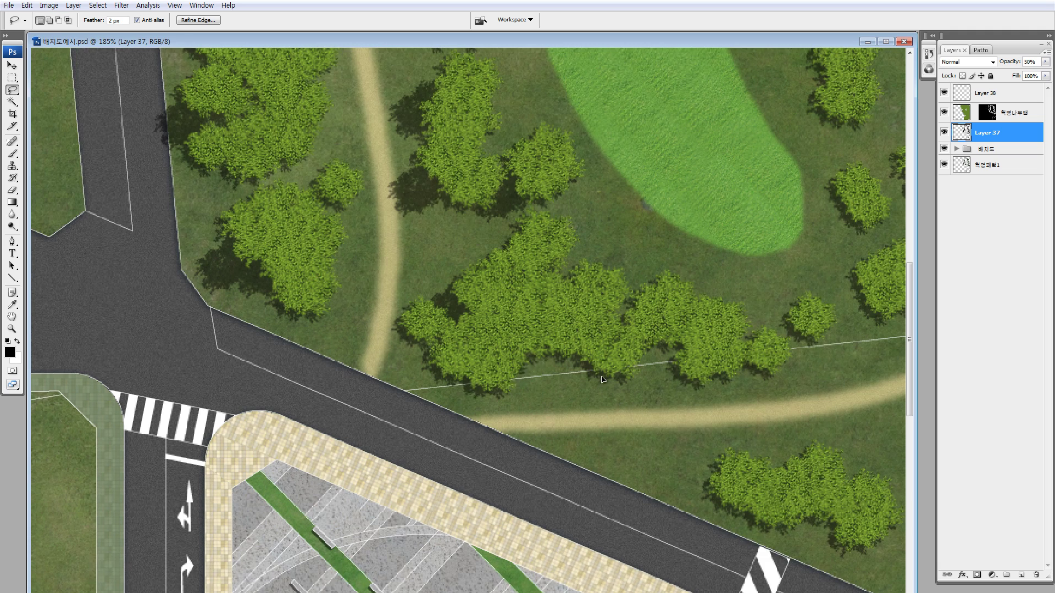
mouse_move(608, 379)
mouse_down()
mouse_move(523, 405)
mouse_move(492, 372)
mouse_move(646, 365)
mouse_move(619, 380)
mouse_up()
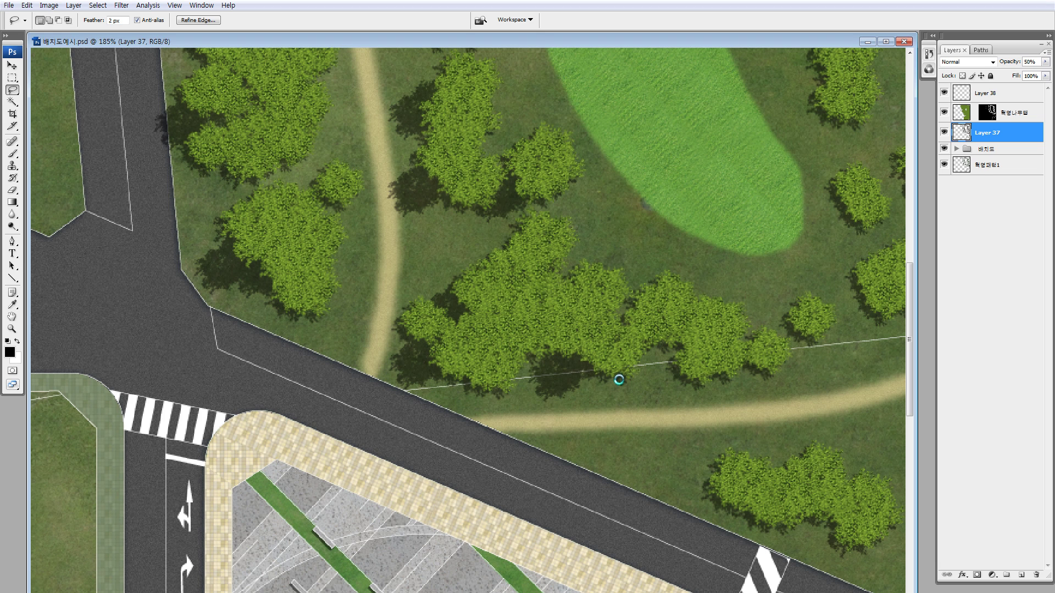
Step: Place shadow copies at the lower-left edges of the tree clumps between the bright lawn and the right-hand walkway
drag(415, 473, 195, 533)
drag(573, 209, 603, 118)
scroll(635, 231, up, 10)
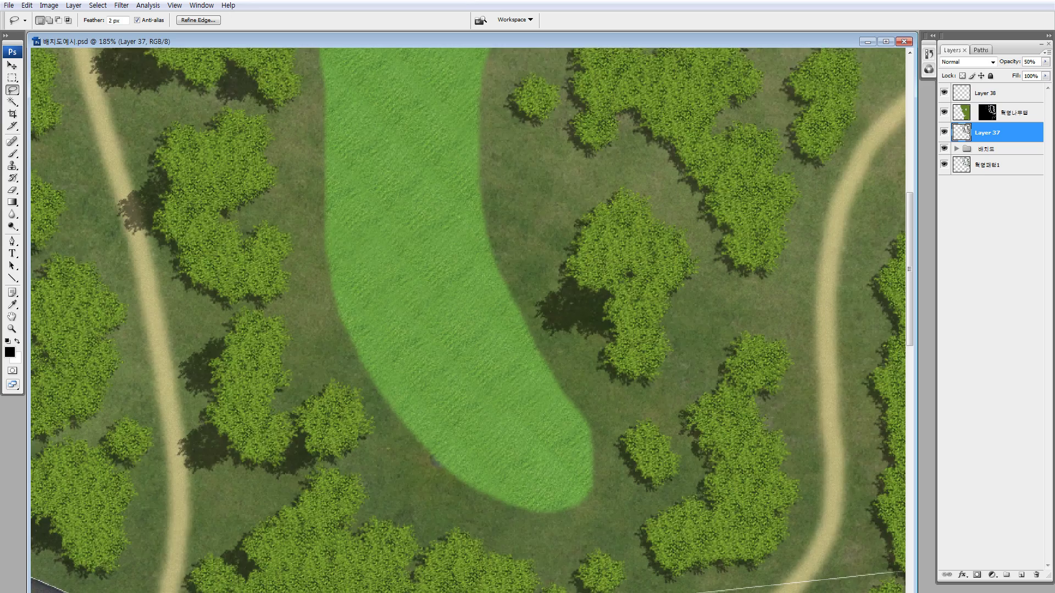
drag(635, 231, 610, 131)
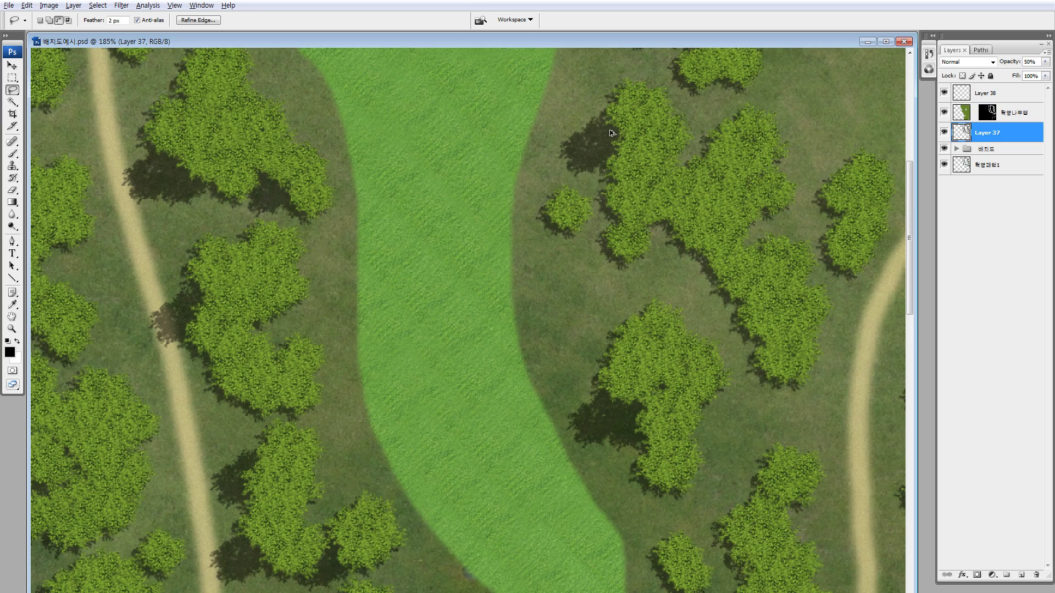
drag(573, 175, 527, 242)
drag(564, 201, 678, 355)
scroll(735, 345, down, 1)
scroll(701, 419, up, 5)
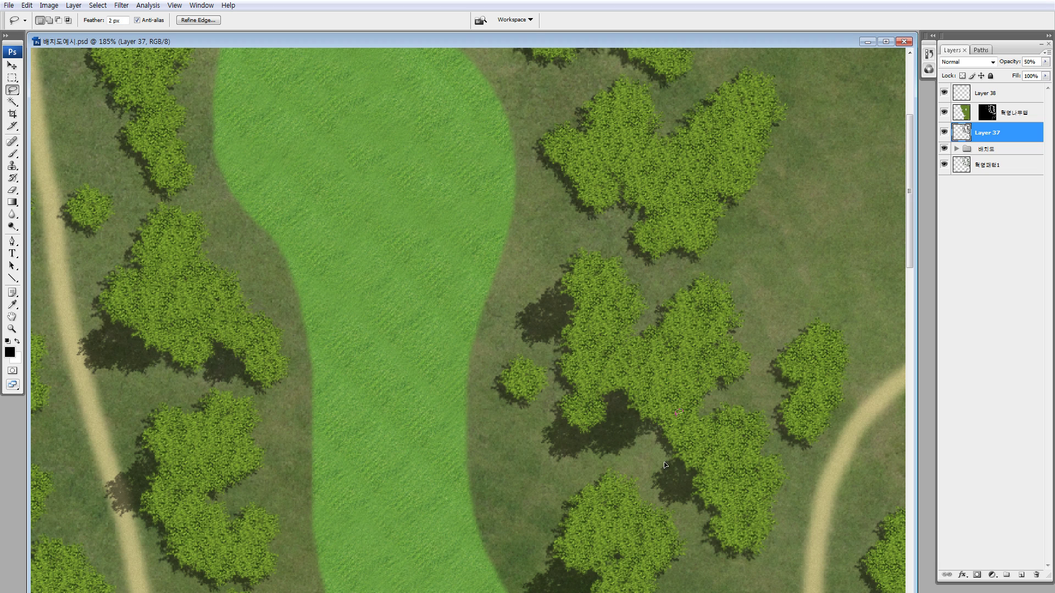
drag(677, 479, 778, 388)
scroll(772, 405, up, 3)
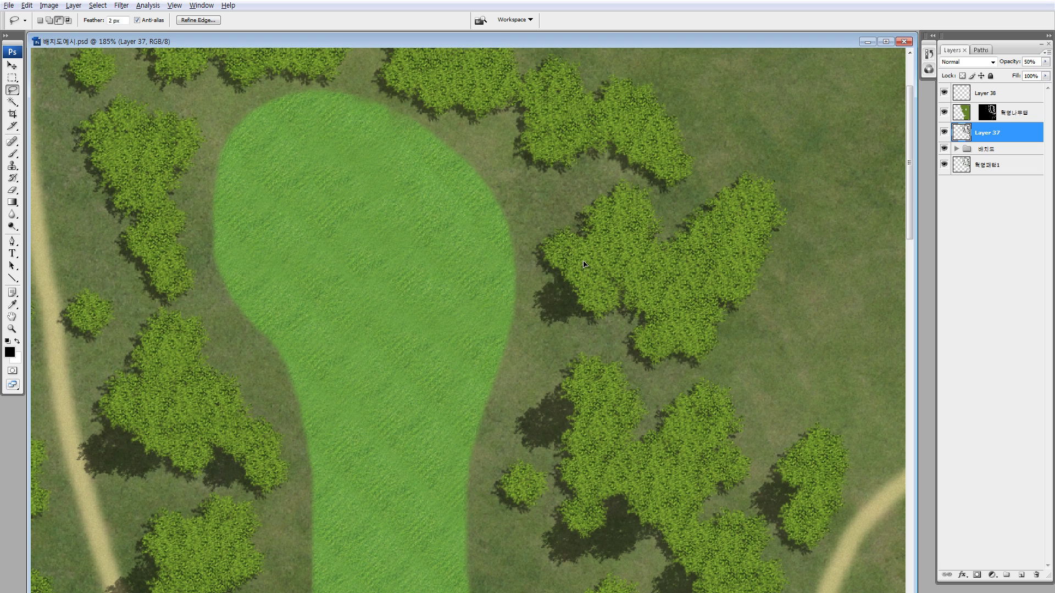
Step: Copy the slanted shadow beneath the tree clumps along the upper rim of the bright lawn
mouse_move(591, 290)
mouse_down()
mouse_move(596, 297)
mouse_move(575, 136)
mouse_move(724, 236)
mouse_move(551, 195)
mouse_up()
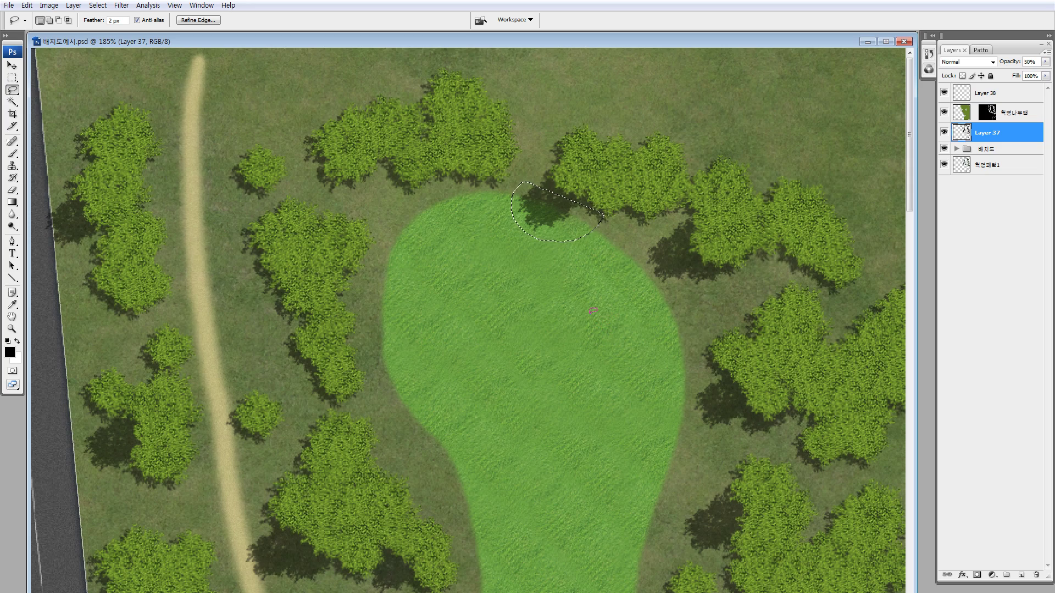
drag(533, 222, 812, 207)
drag(211, 148, 267, 206)
Step: Add shadow copies to both parts of the tree clump between the left walkway and the lawn's upper end, and clear the selection
mouse_move(193, 297)
mouse_down()
mouse_move(206, 321)
mouse_move(810, 237)
mouse_move(549, 238)
mouse_move(590, 196)
mouse_move(676, 195)
mouse_move(502, 148)
mouse_move(509, 159)
mouse_move(494, 177)
mouse_move(453, 171)
mouse_move(353, 284)
mouse_move(420, 267)
mouse_up()
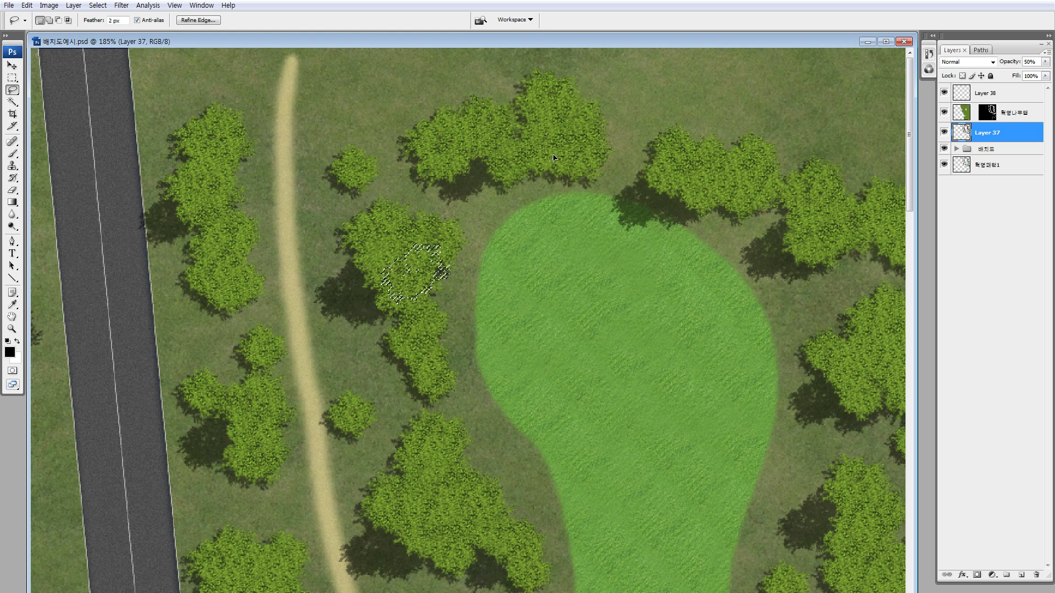
drag(547, 187, 553, 60)
drag(469, 173, 488, 123)
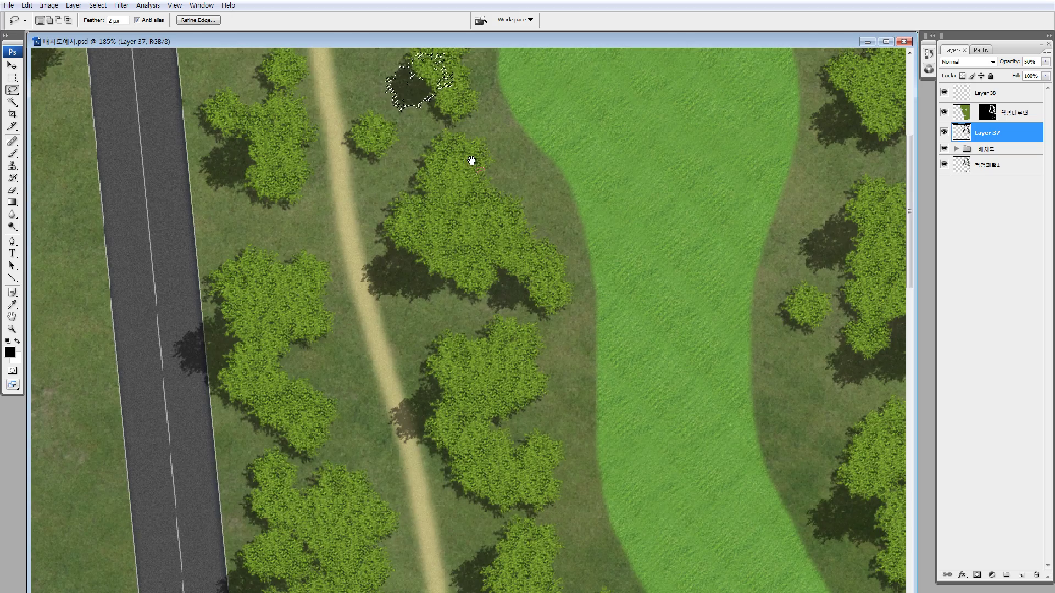
mouse_move(465, 162)
mouse_down()
mouse_move(502, 239)
mouse_move(418, 231)
mouse_move(400, 173)
mouse_move(462, 229)
mouse_up()
mouse_move(392, 220)
mouse_down()
mouse_move(405, 207)
mouse_move(535, 204)
mouse_up()
key(ctrl+d)
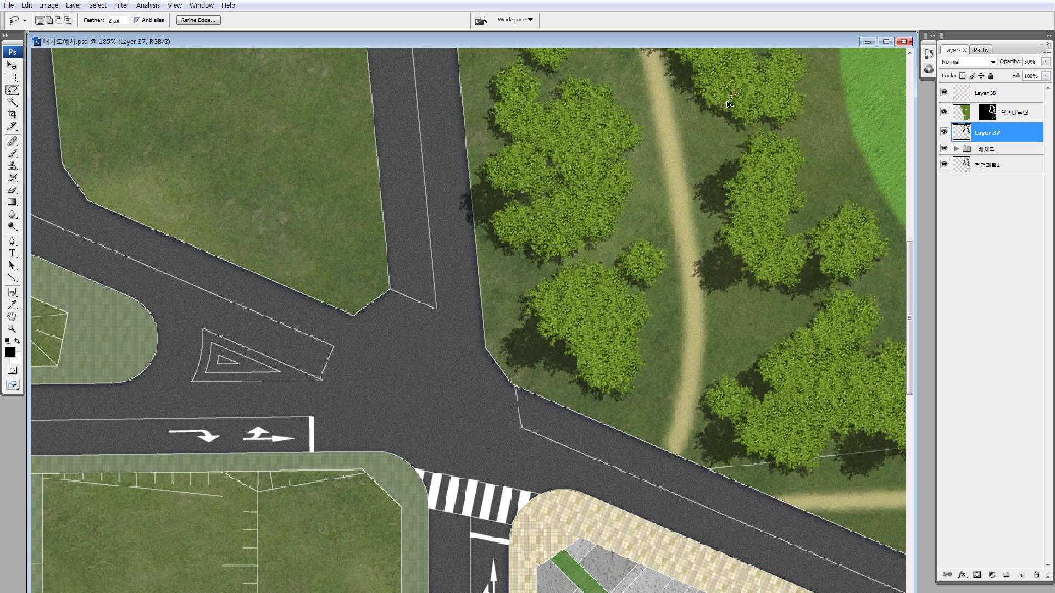
Step: Add shadow copies to the clumps beside the road and to the small single trees next to the left walkway
key(alt)
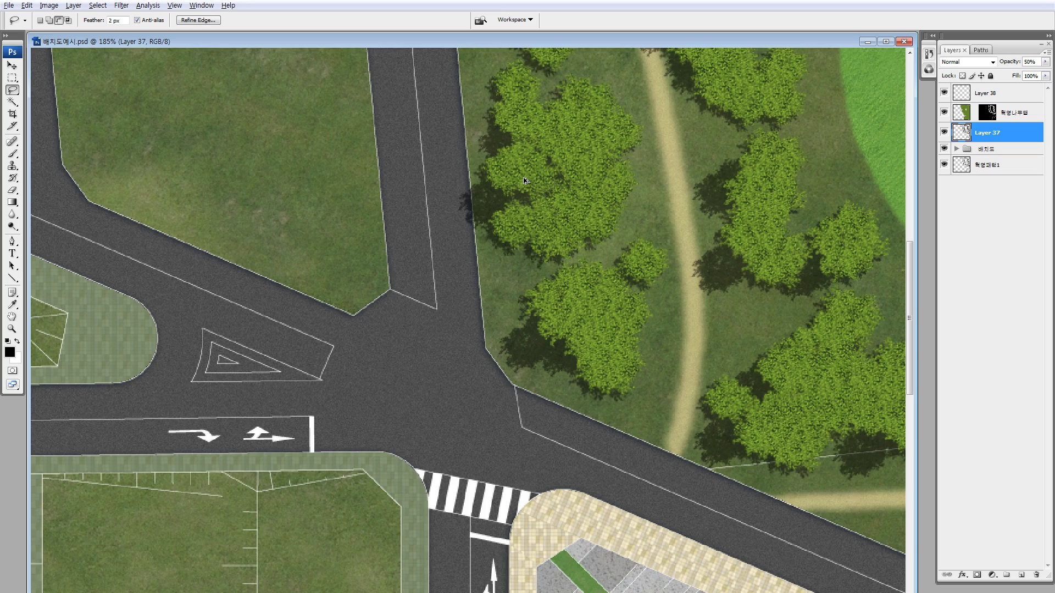
drag(525, 266, 481, 511)
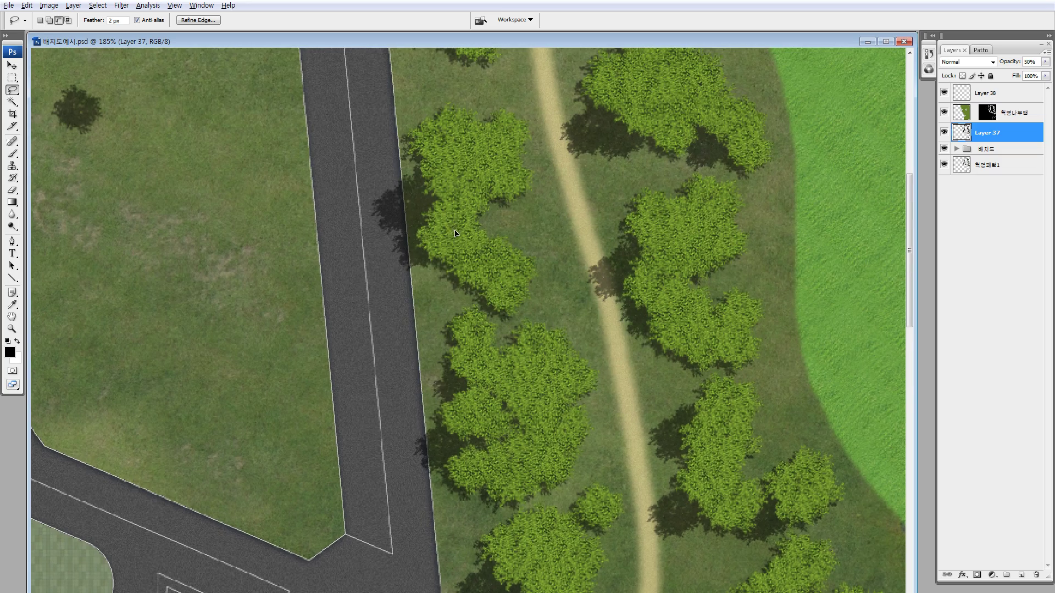
drag(459, 192, 512, 427)
drag(446, 420, 648, 184)
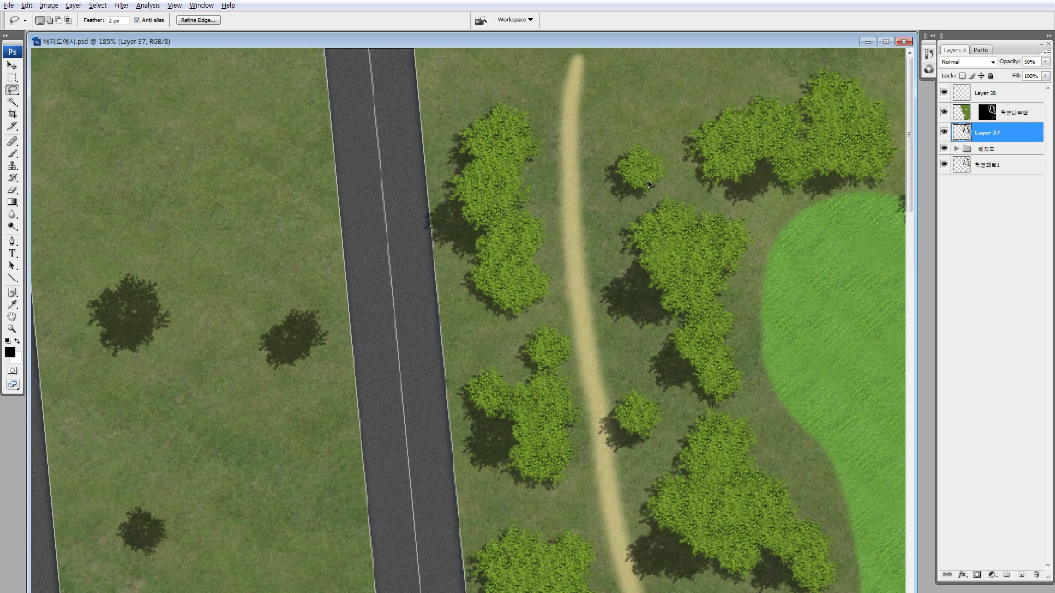
Step: Select the slanted shadow on the grass plot, copy it to the tree clumps by the right-hand walkway, and clear the selection
drag(731, 289, 184, 247)
key(ctrl+minus)
key(ctrl+minus)
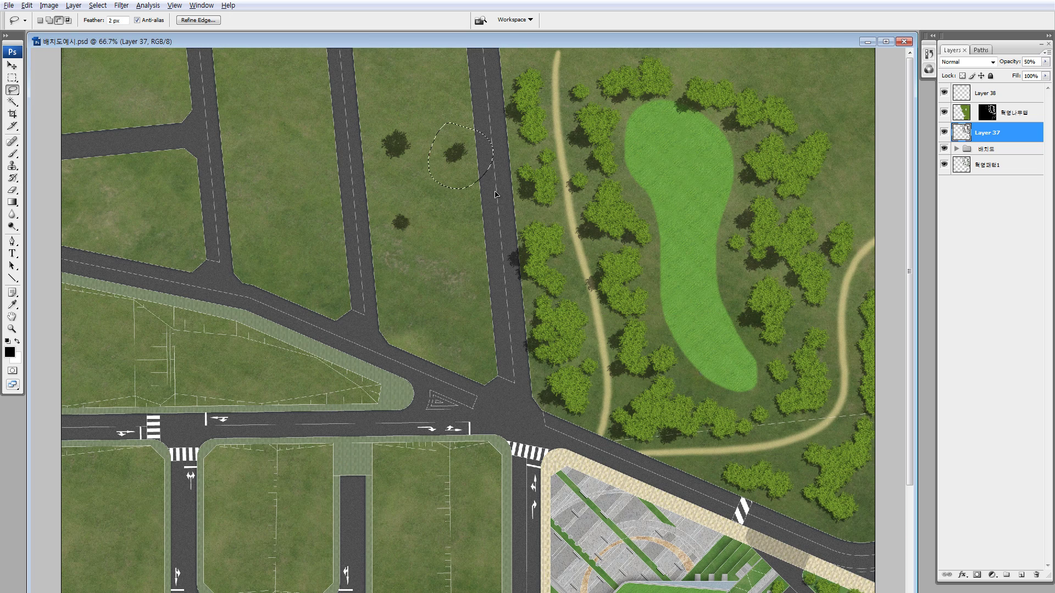
drag(765, 312, 768, 325)
mouse_move(802, 379)
mouse_down()
mouse_move(868, 391)
mouse_move(873, 366)
mouse_up()
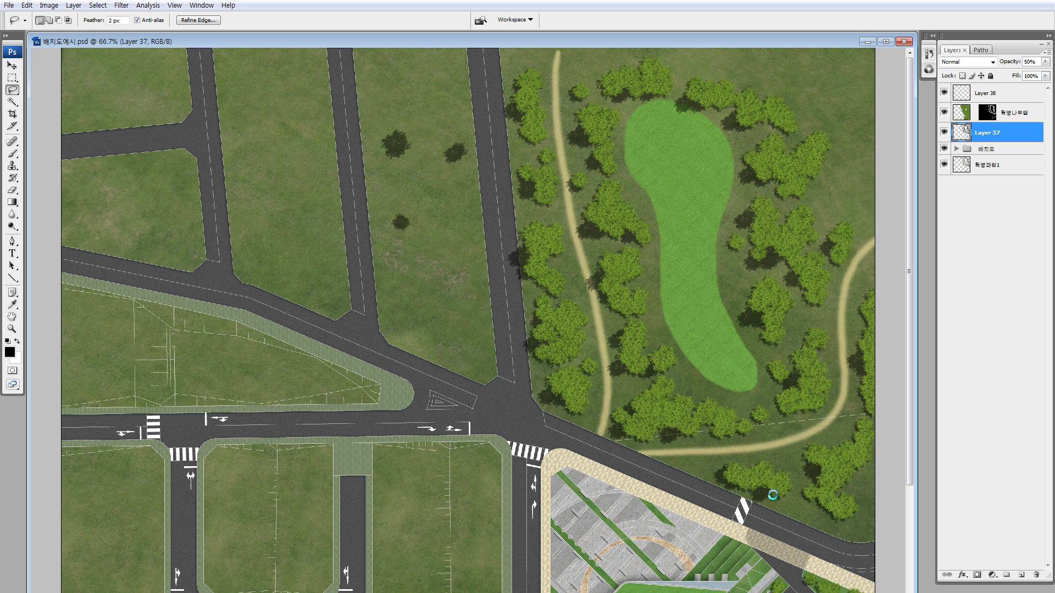
Step: Place shadow copies at the lower-left edges of the trees around the parking bays and buildings in the building plot
scroll(834, 508, down, 3)
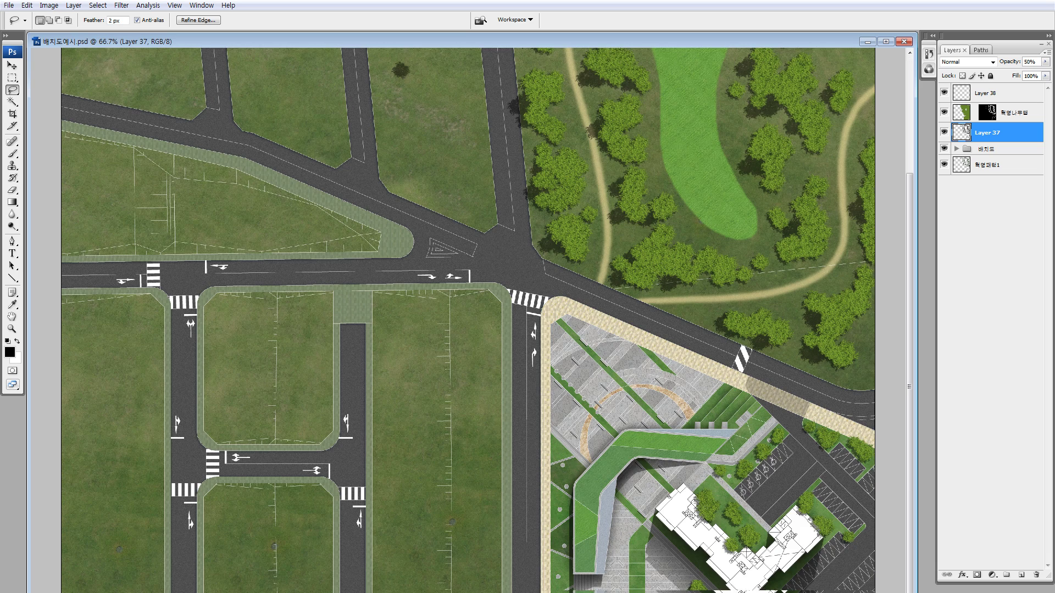
key(alt)
key(ctrl+alt+z)
key(ctrl+alt+z)
key(ctrl+alt+z)
key(z)
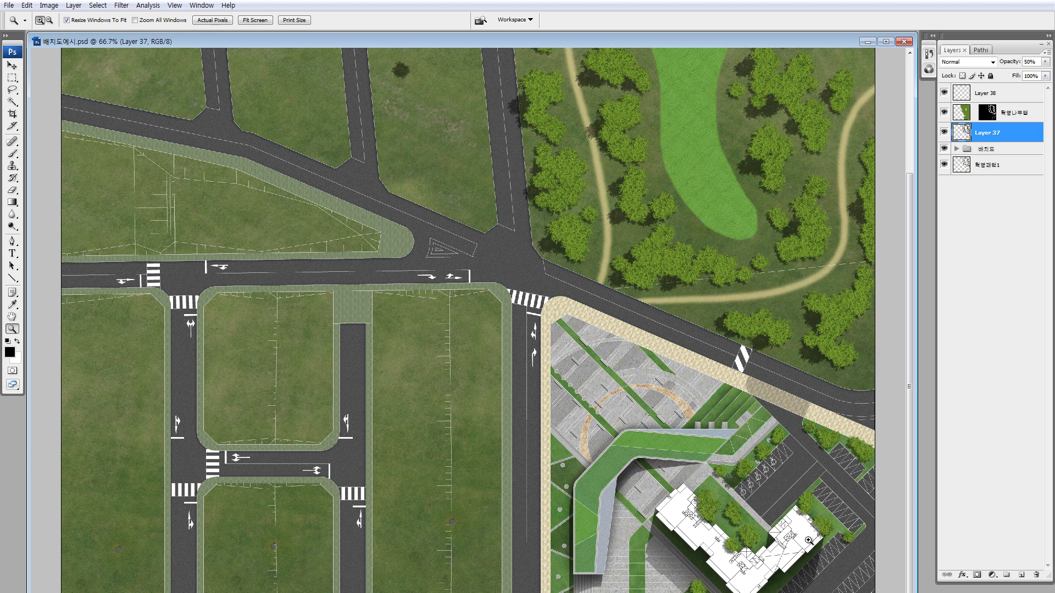
drag(751, 526, 689, 407)
key(ctrl+alt+z)
key(ctrl+alt+z)
key(ctrl+alt+z)
key(ctrl+alt+z)
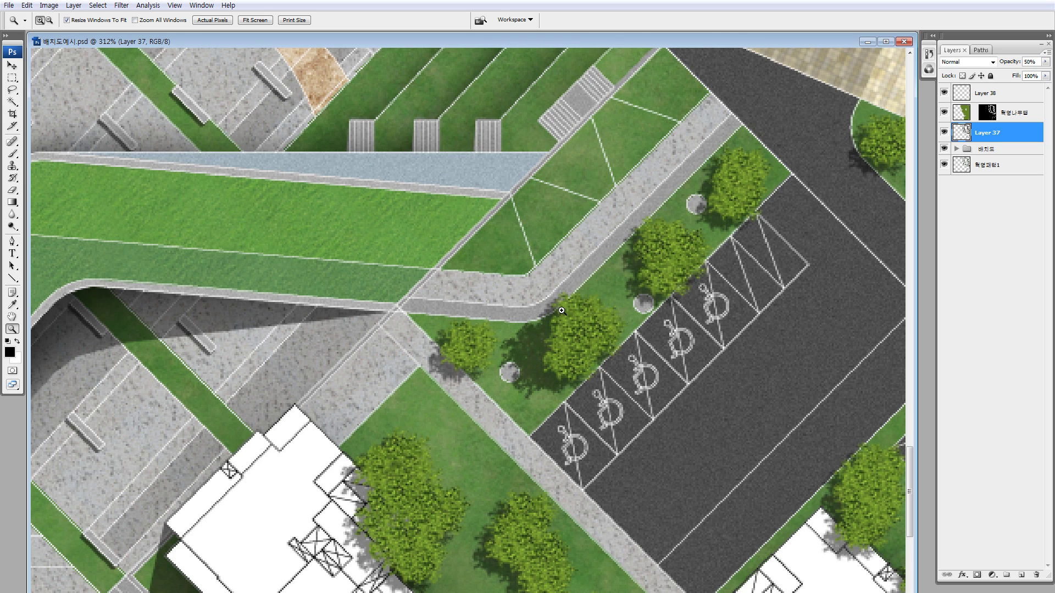
key(l)
key(ctrl+shift+z)
key(ctrl+shift+z)
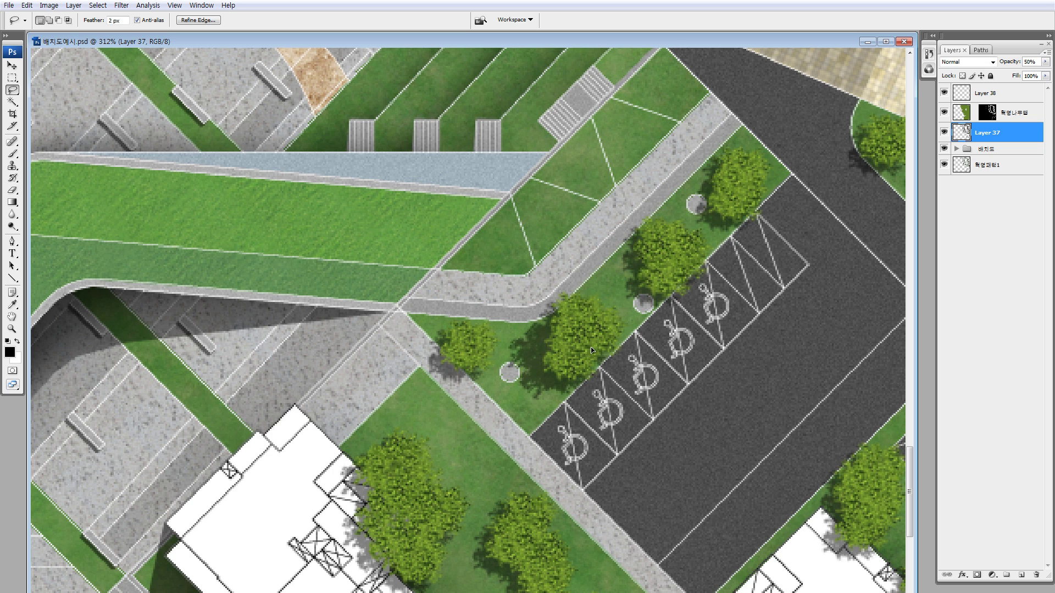
drag(429, 547, 383, 533)
drag(384, 533, 831, 409)
drag(681, 242, 681, 140)
drag(630, 467, 776, 555)
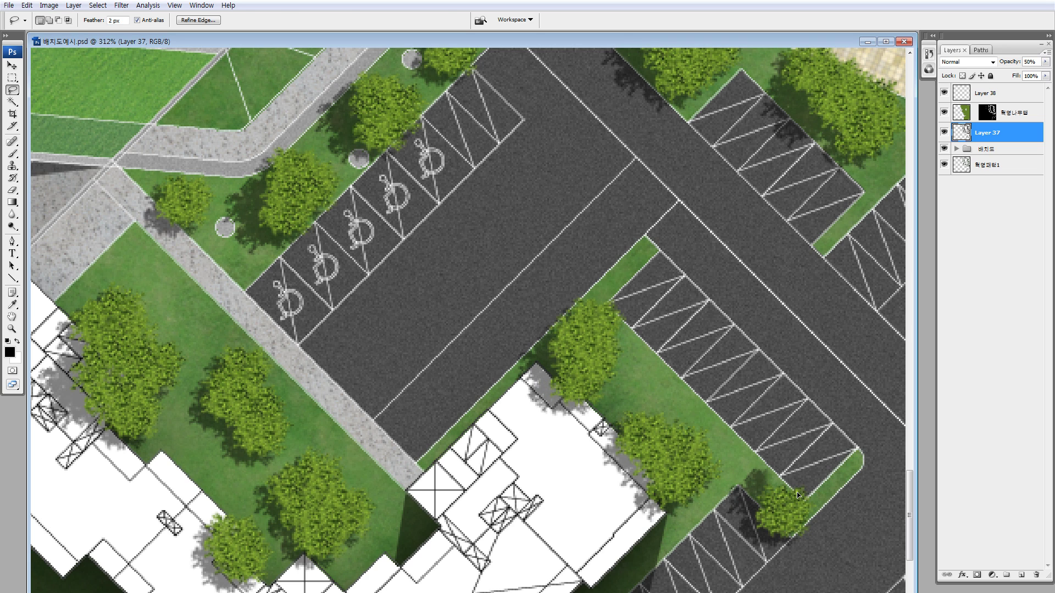
Step: Transform the shadow of the small tree at the lower corner of the parking bays, distorting its corners to fit beside the tree
key(ctrl+t)
drag(793, 454, 795, 493)
drag(783, 551, 787, 544)
drag(717, 509, 718, 515)
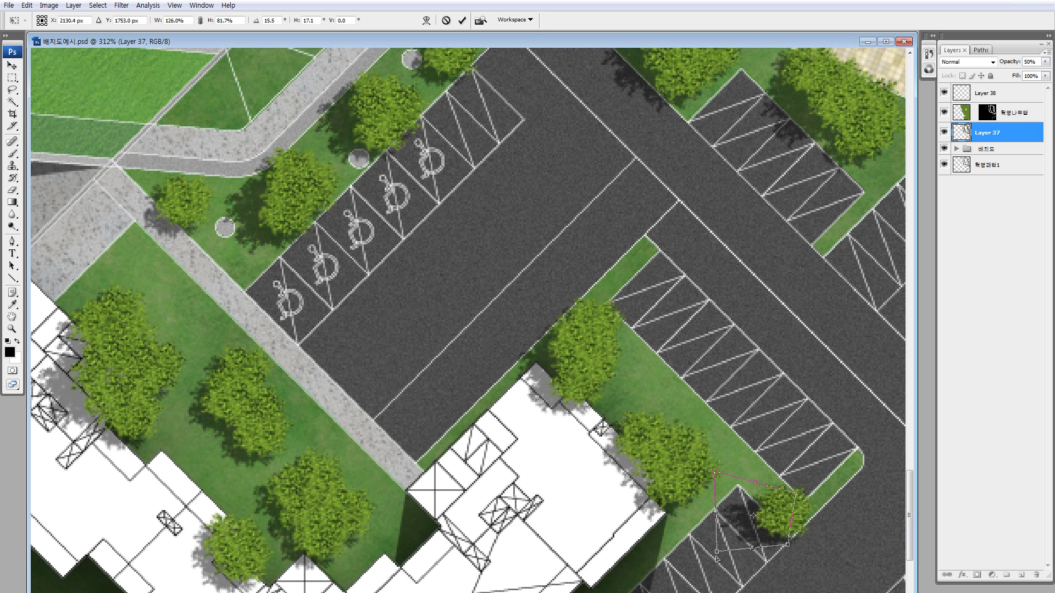
drag(717, 556, 714, 563)
key(Return)
Step: Examine the tree shadows around the white building and along the road on the park's west side
drag(707, 440, 764, 277)
drag(793, 364, 252, 277)
drag(434, 246, 878, 164)
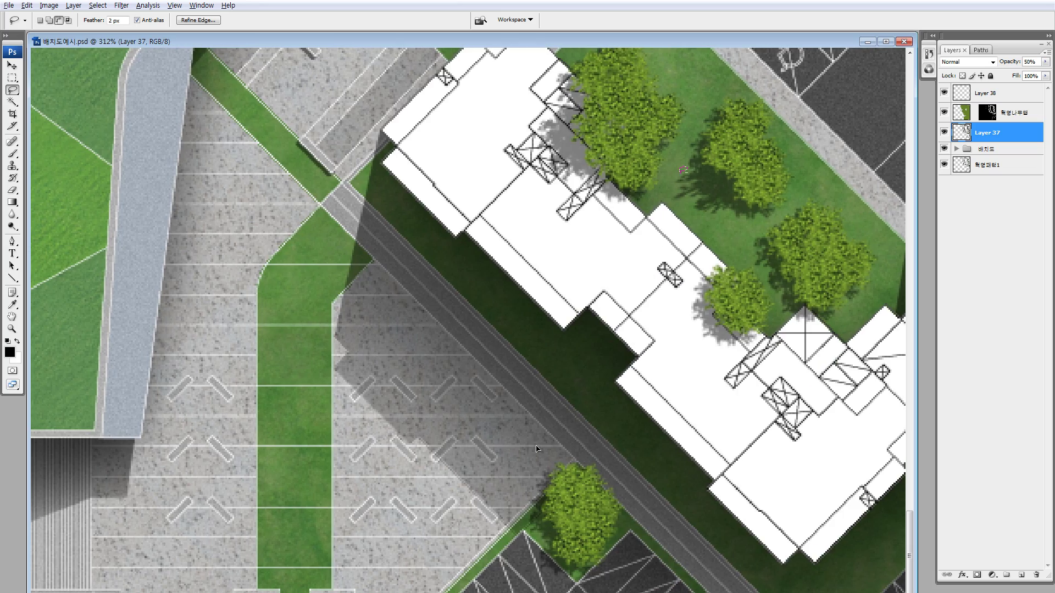
key(ctrl+0)
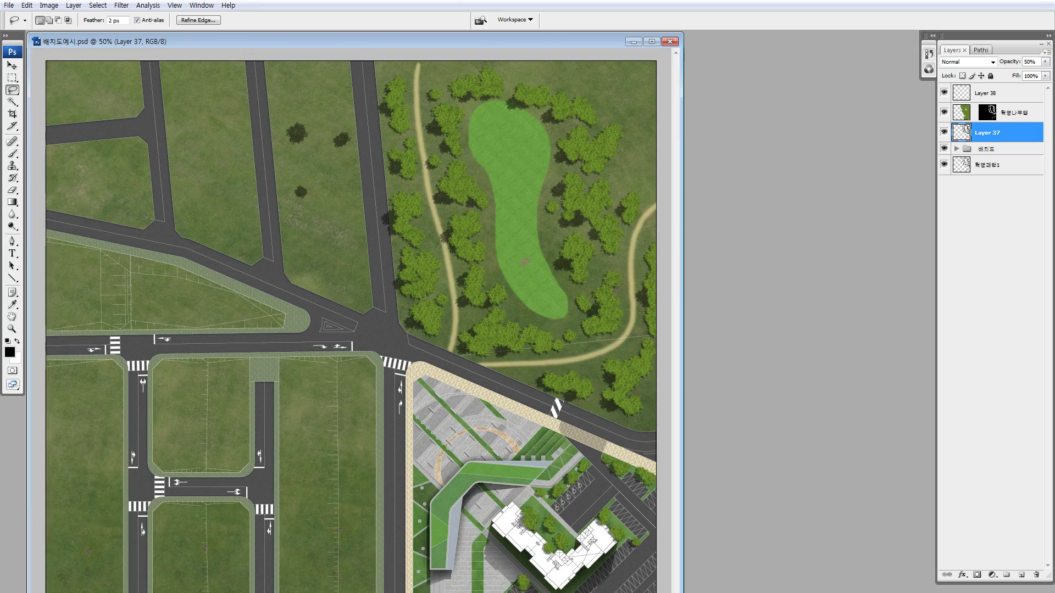
drag(248, 98, 467, 259)
mouse_move(279, 274)
mouse_down()
mouse_move(320, 264)
mouse_move(294, 268)
mouse_up()
mouse_move(315, 345)
mouse_down()
mouse_move(575, 132)
mouse_move(602, 227)
mouse_up()
key(ctrl+d)
key(ctrl+alt+z)
key(ctrl+alt+z)
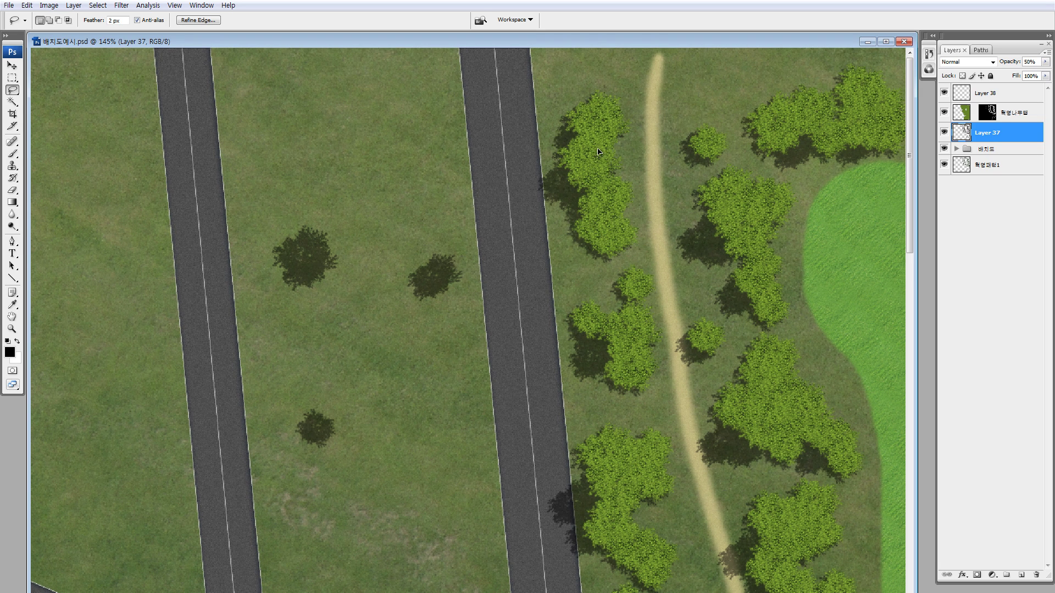
drag(597, 149, 586, 144)
drag(636, 407, 626, 383)
drag(650, 301, 650, 299)
drag(660, 343, 525, 300)
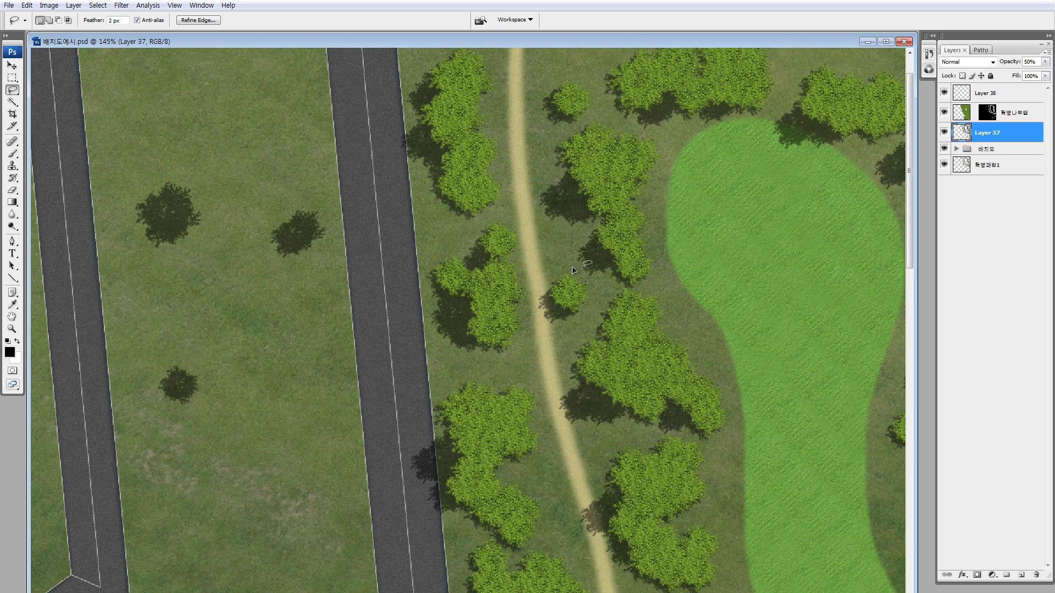
drag(690, 225, 601, 215)
drag(608, 127, 638, 144)
drag(605, 335, 534, 377)
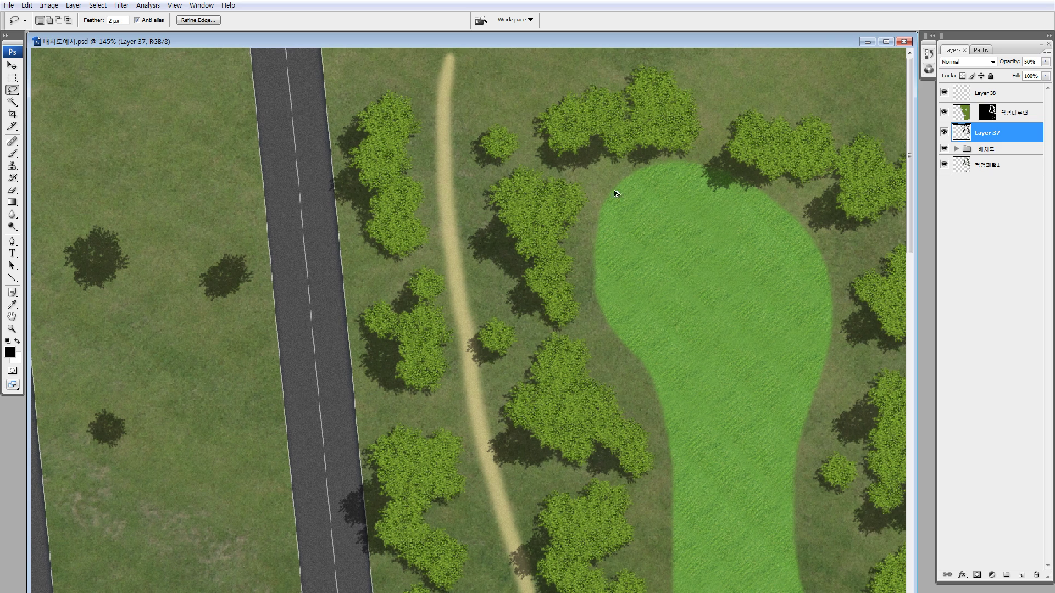
Step: Examine the tree shadows in the southern part of the park, around the road junction and the curved path
key(alt)
drag(496, 304, 577, 94)
drag(649, 268, 524, 476)
drag(526, 474, 494, 281)
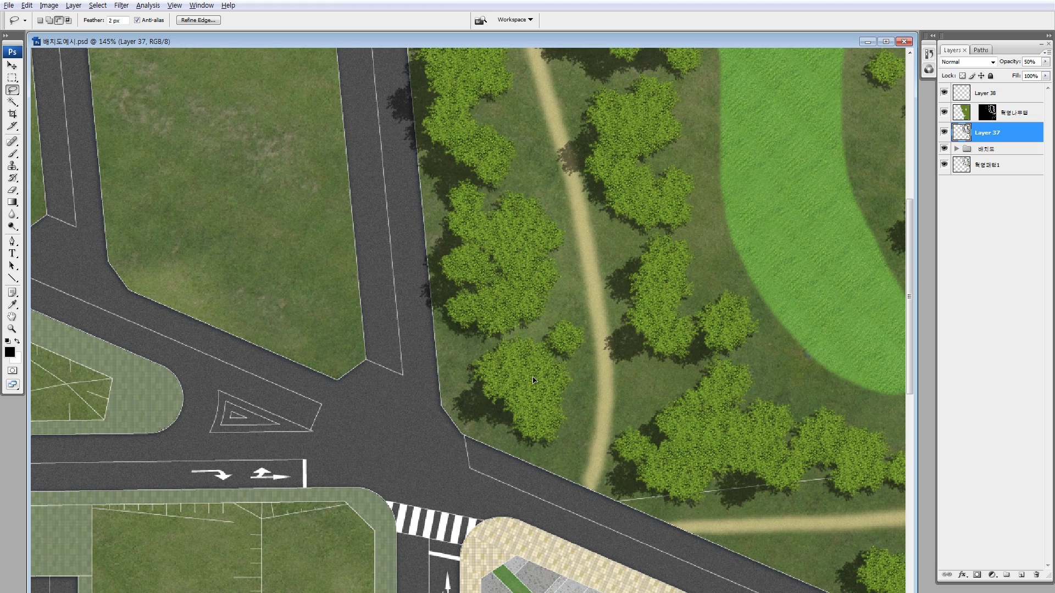
drag(517, 371, 664, 254)
drag(675, 349, 626, 283)
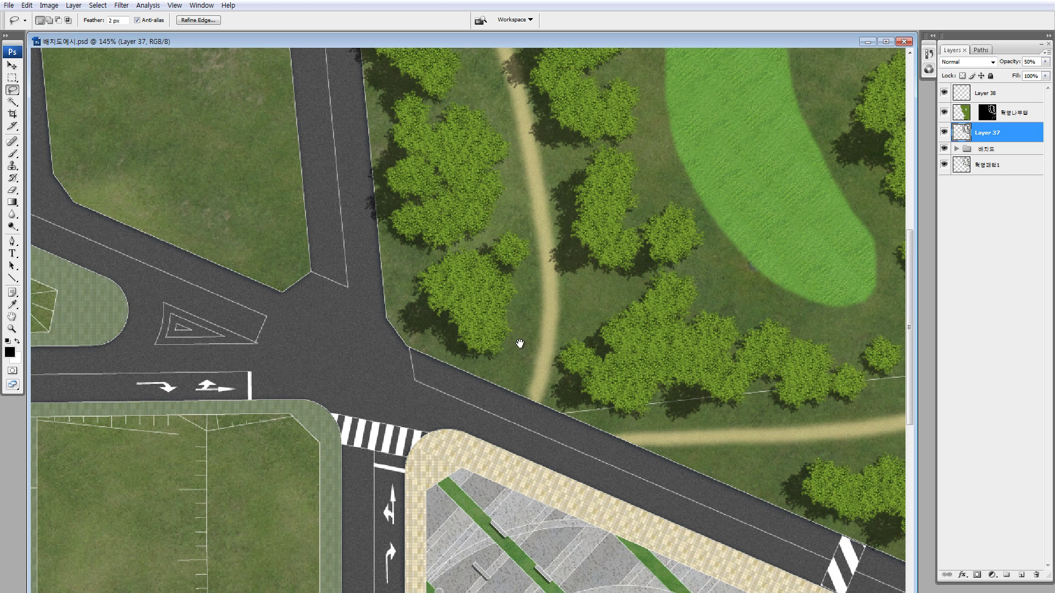
drag(520, 343, 415, 294)
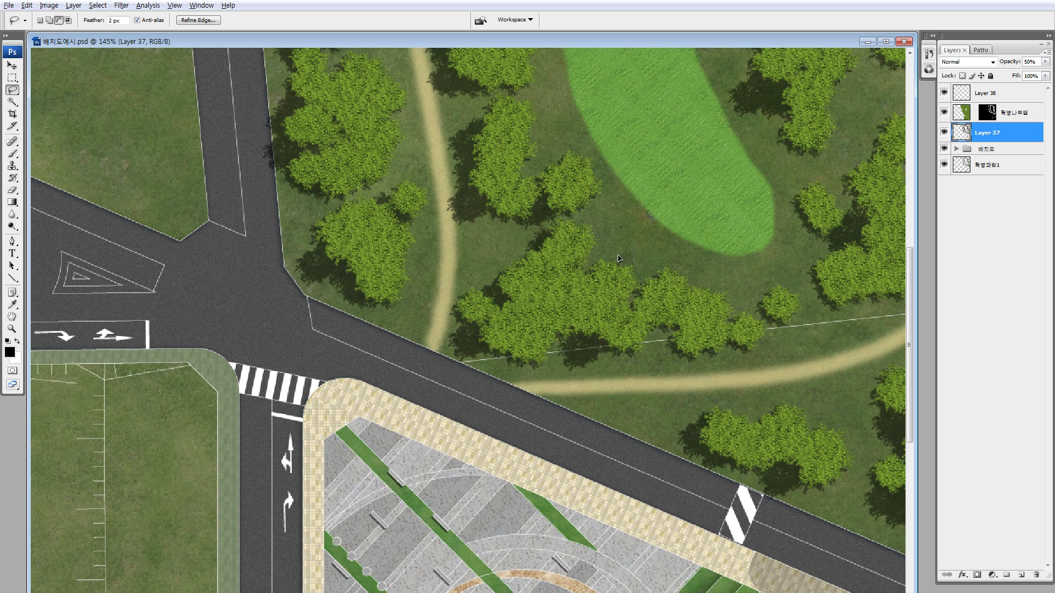
key(alt)
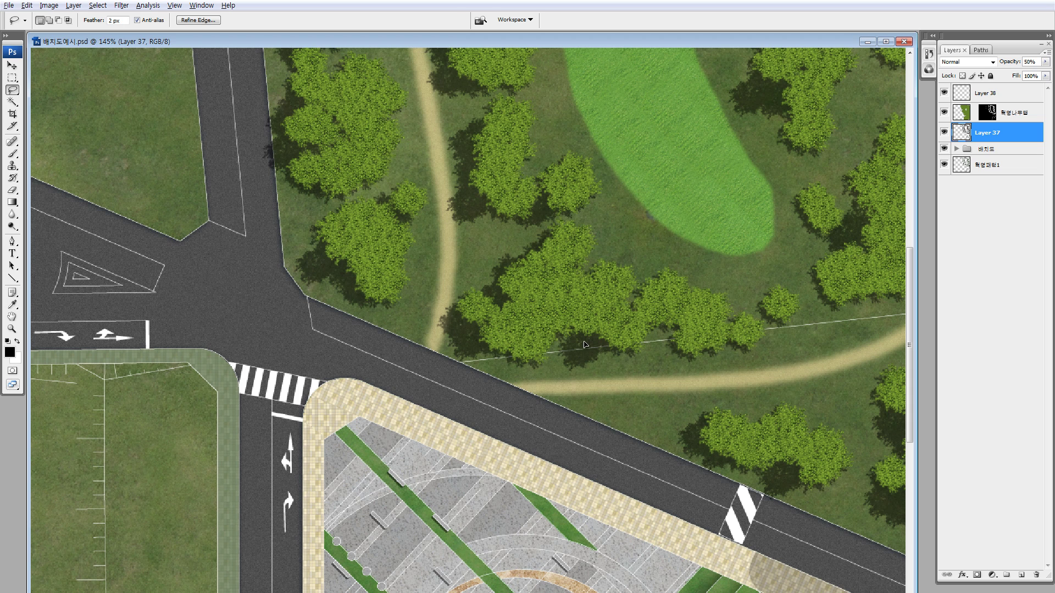
drag(699, 341, 599, 413)
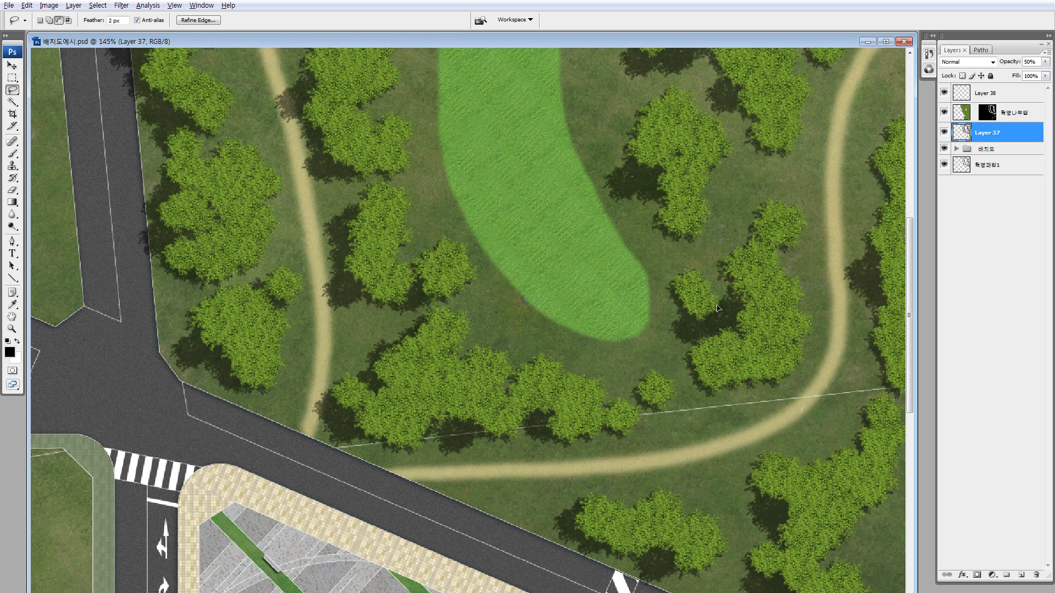
drag(692, 385, 671, 392)
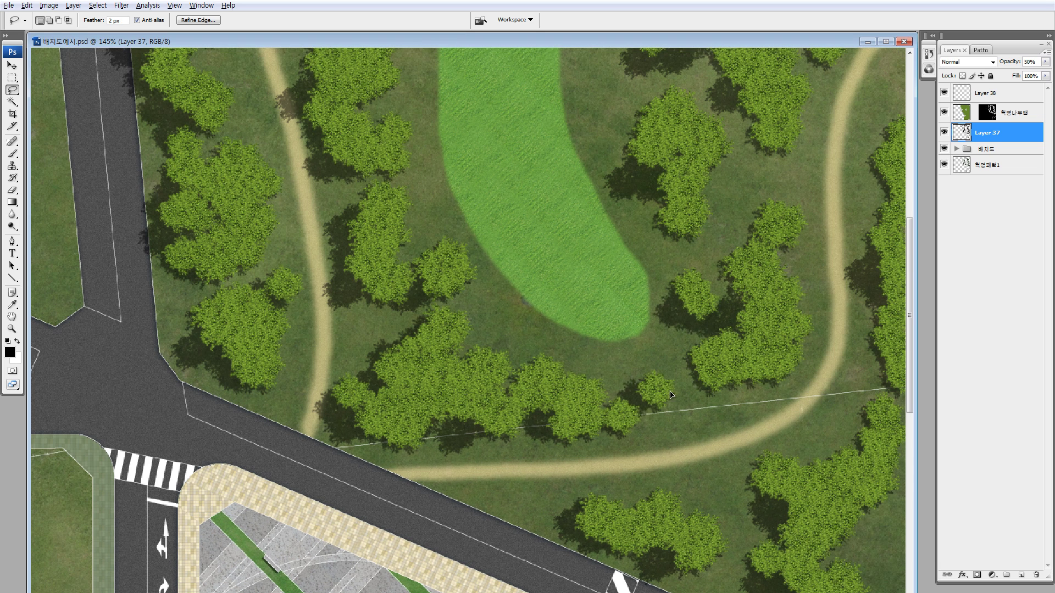
mouse_move(731, 369)
mouse_down()
mouse_move(716, 378)
mouse_move(733, 380)
mouse_up()
Step: Examine the shadows from the trees east of the light green lawn down to the plaza and the buildings
scroll(773, 325, up, 3)
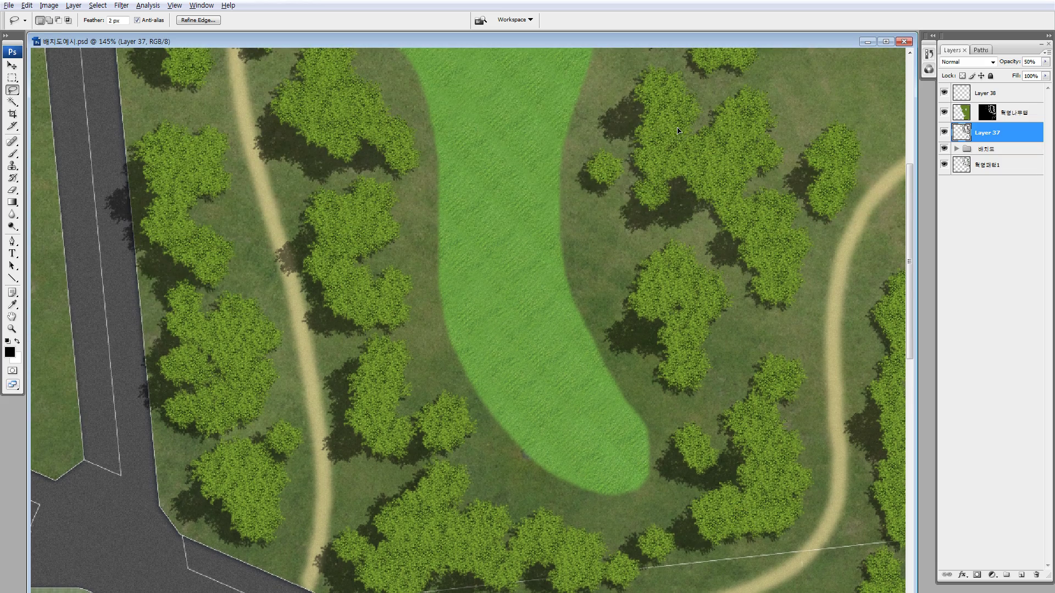
scroll(709, 176, up, 5)
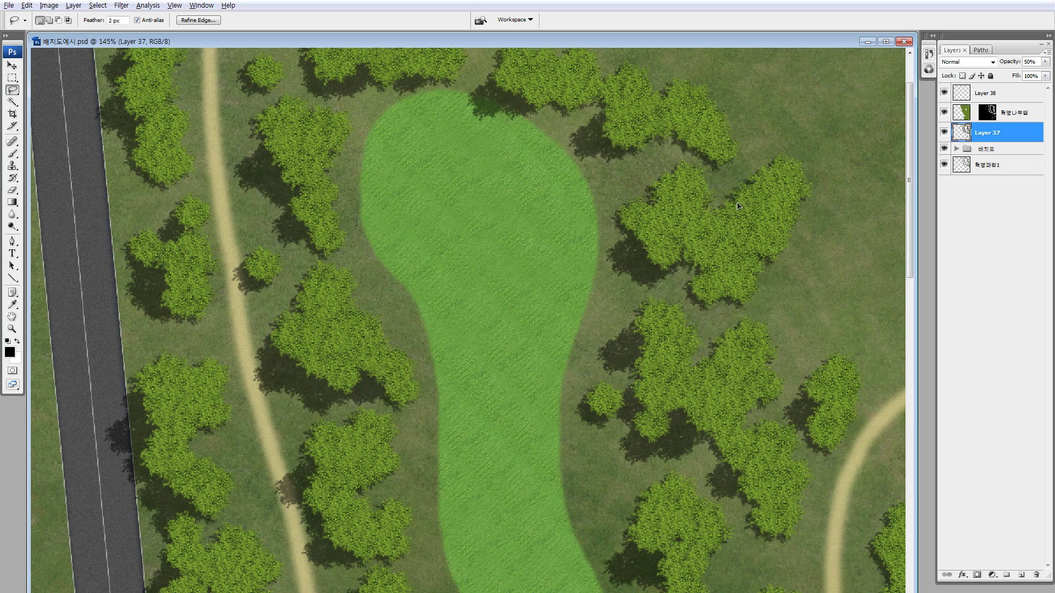
drag(668, 176, 718, 248)
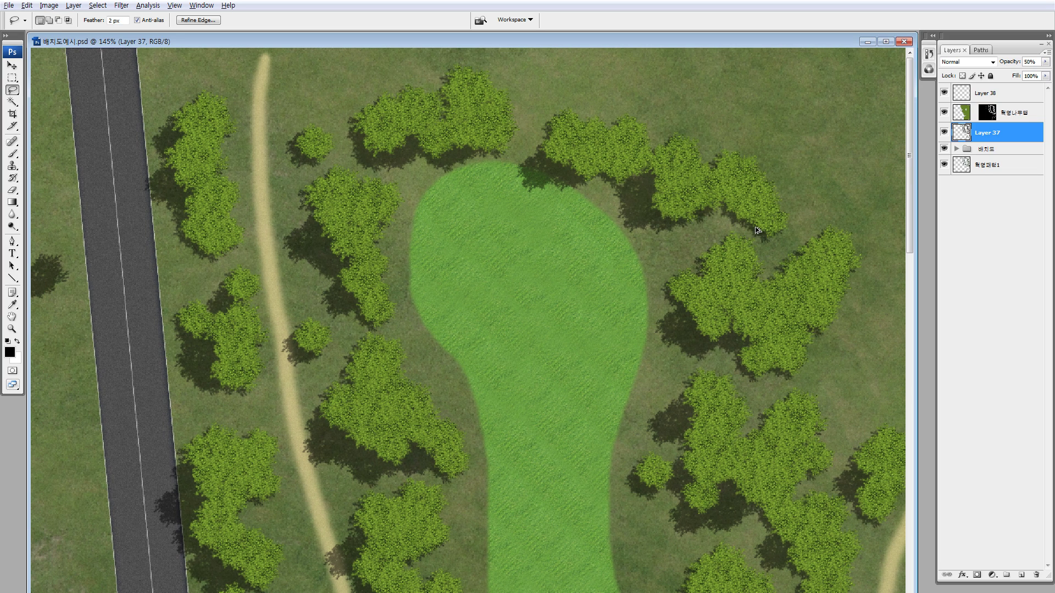
mouse_move(638, 233)
mouse_down()
mouse_move(589, 184)
mouse_move(589, 164)
mouse_up()
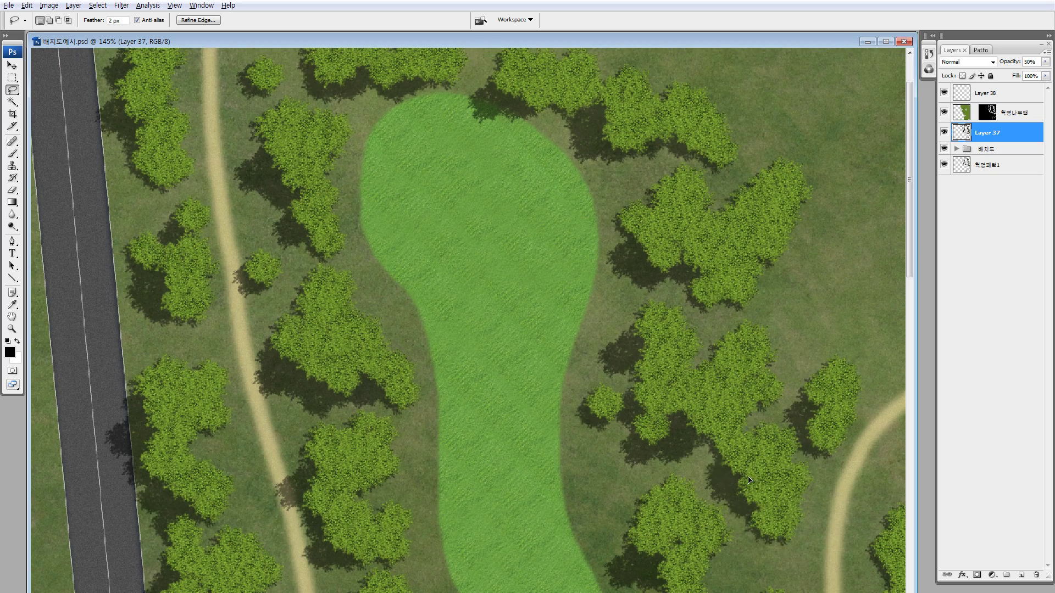
drag(709, 440, 898, 488)
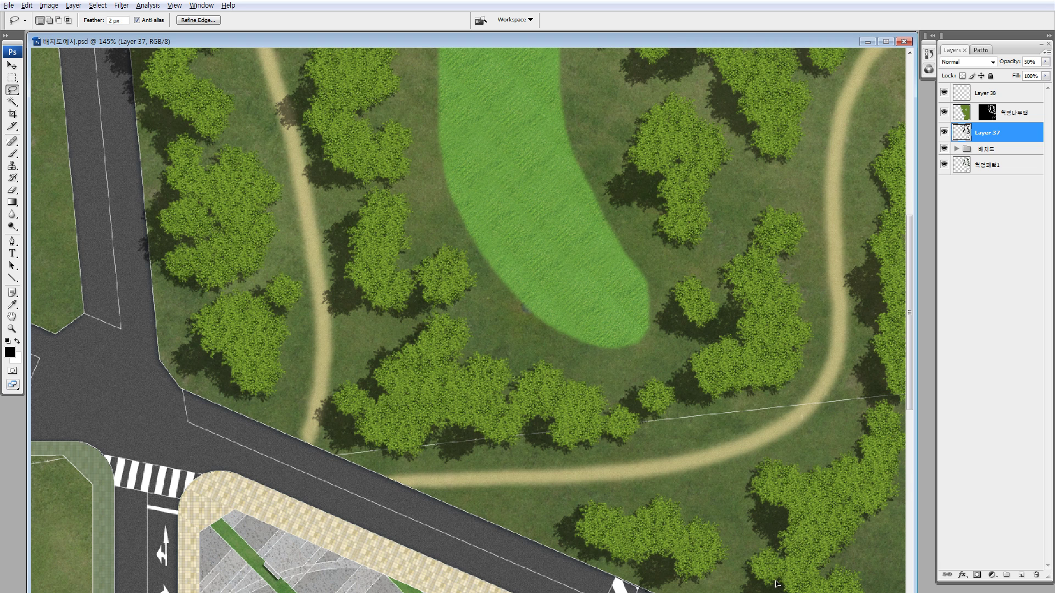
drag(727, 544, 735, 363)
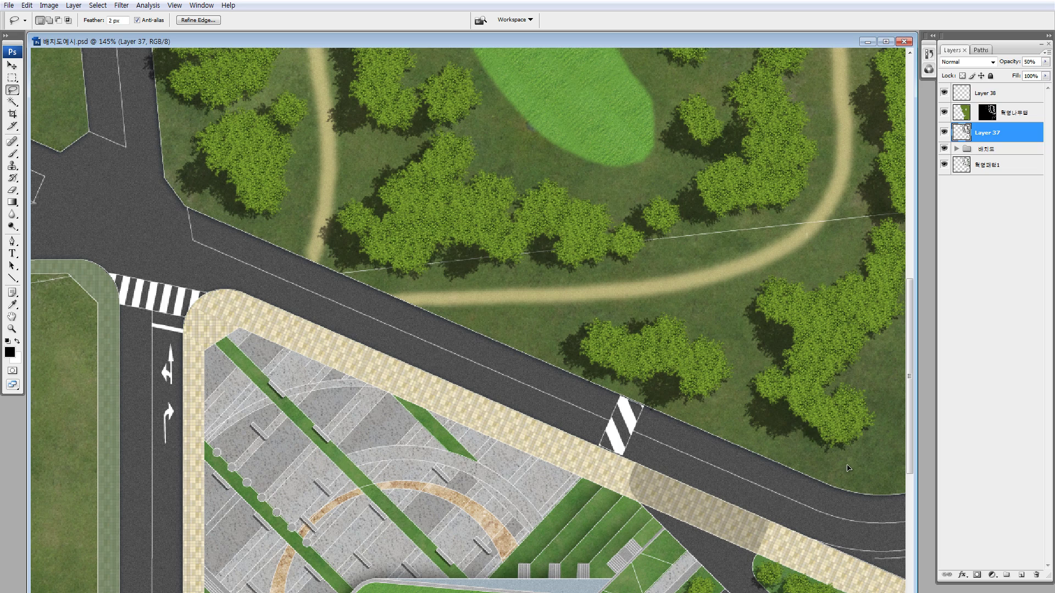
scroll(858, 467, down, 5)
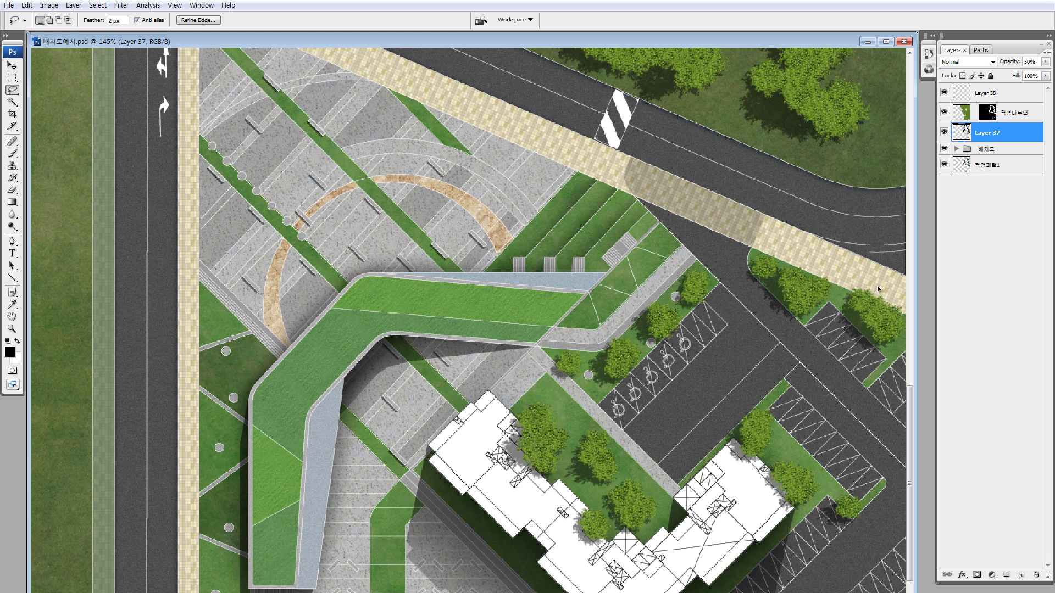
scroll(879, 290, down, 1)
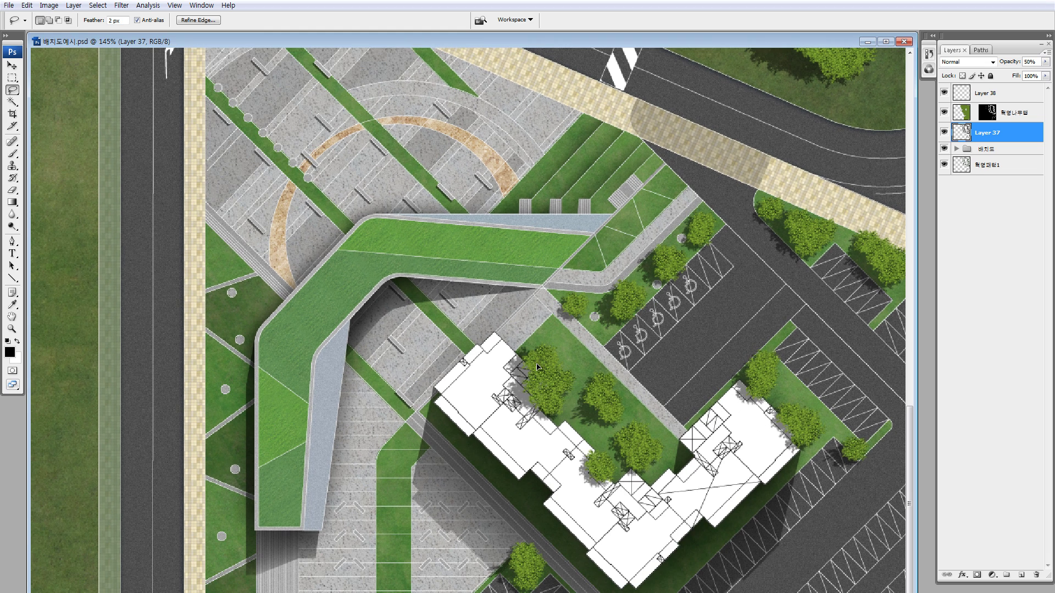
scroll(522, 374, left, 2)
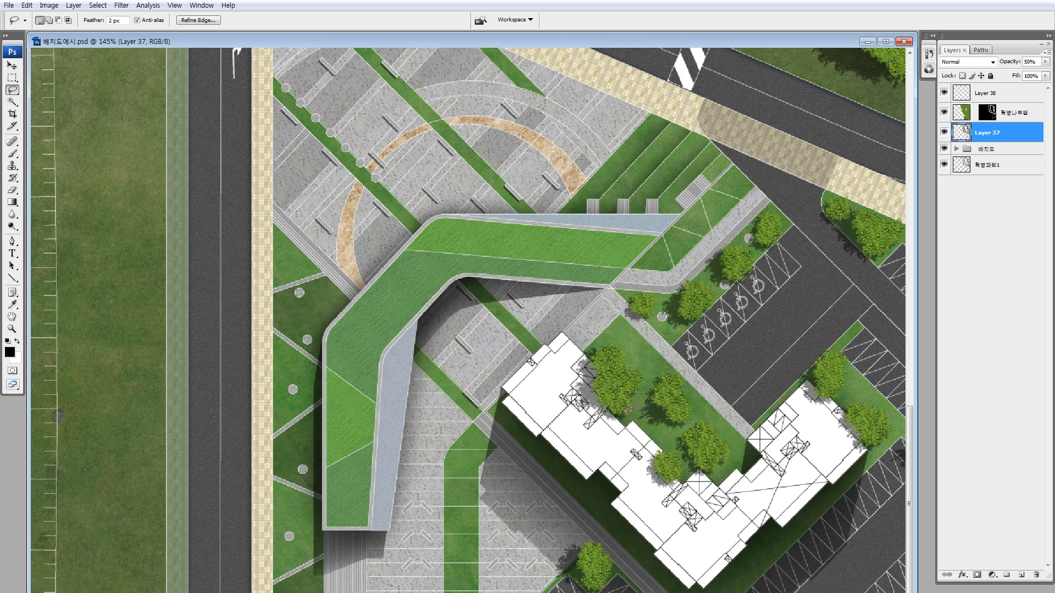
key(ctrl+minus)
key(ctrl+minus)
key(ctrl+minus)
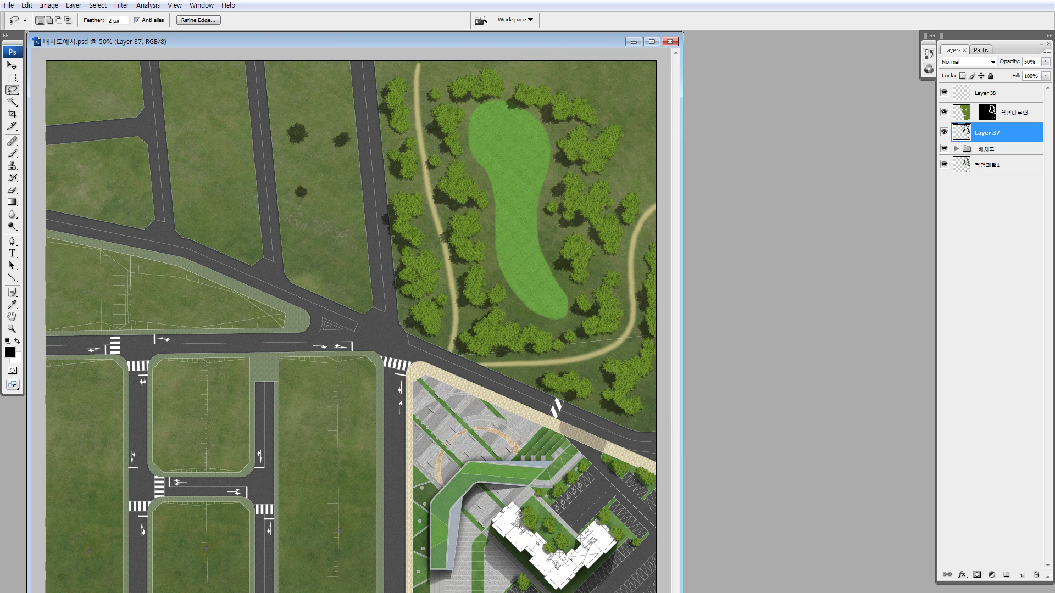
key(z)
click(595, 319)
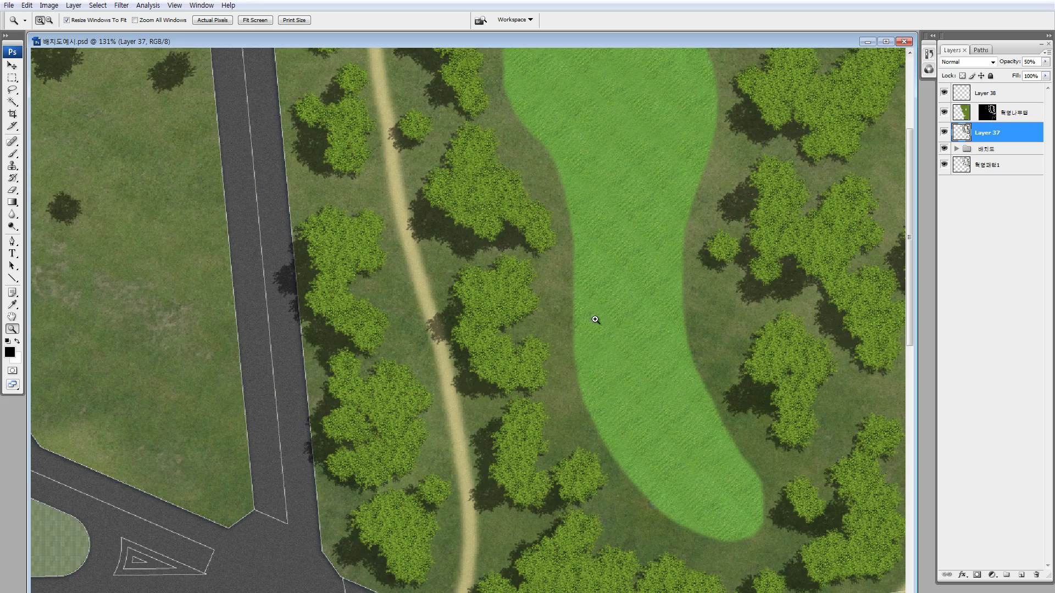
drag(522, 411, 588, 271)
drag(588, 368, 499, 146)
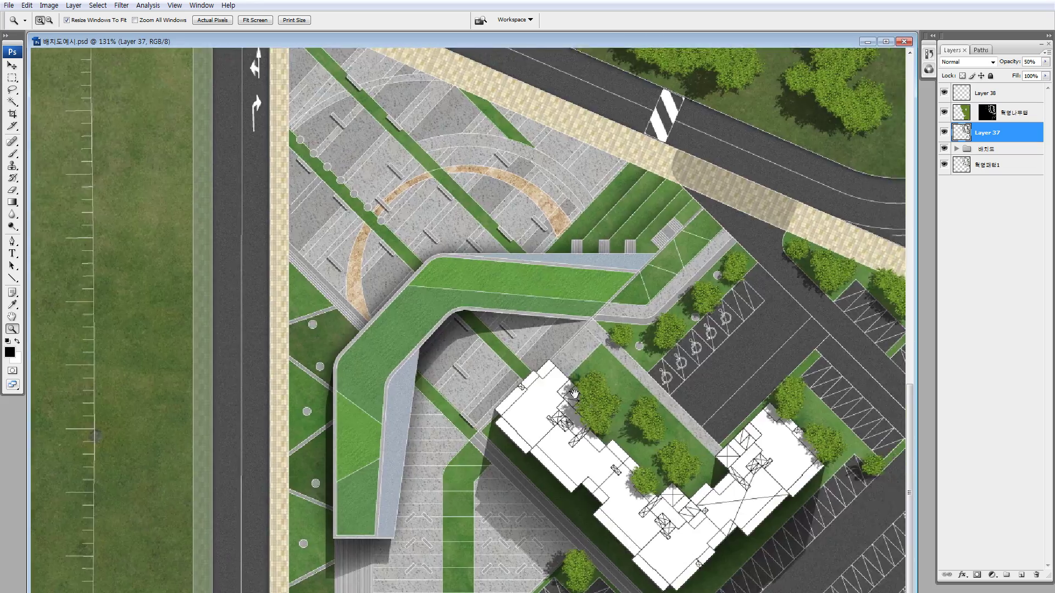
key(l)
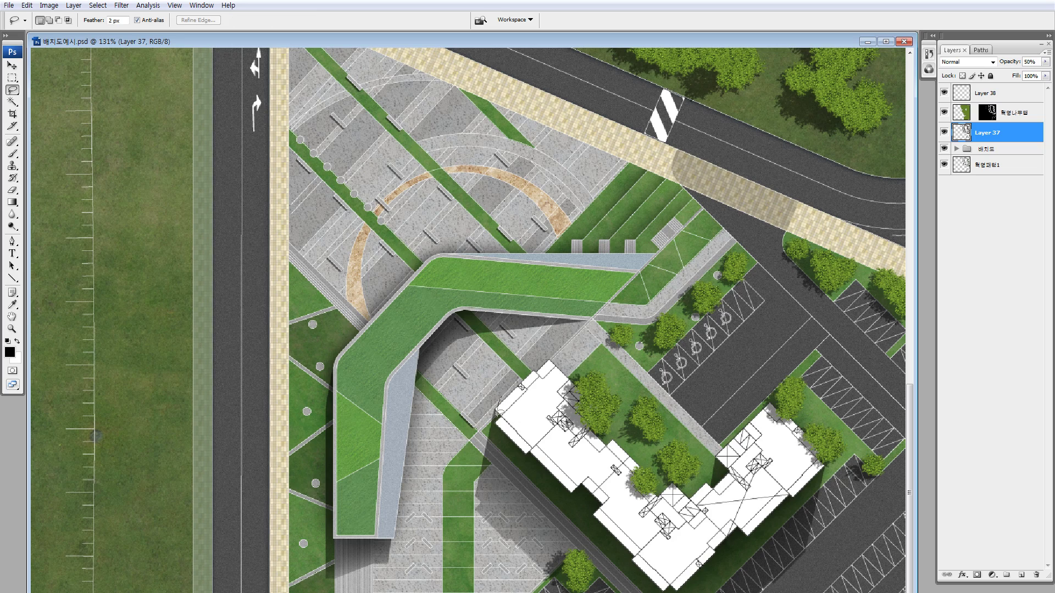
mouse_move(497, 415)
mouse_down()
mouse_move(528, 443)
mouse_move(527, 423)
mouse_up()
mouse_move(593, 376)
mouse_down()
mouse_move(563, 379)
mouse_move(637, 335)
mouse_up()
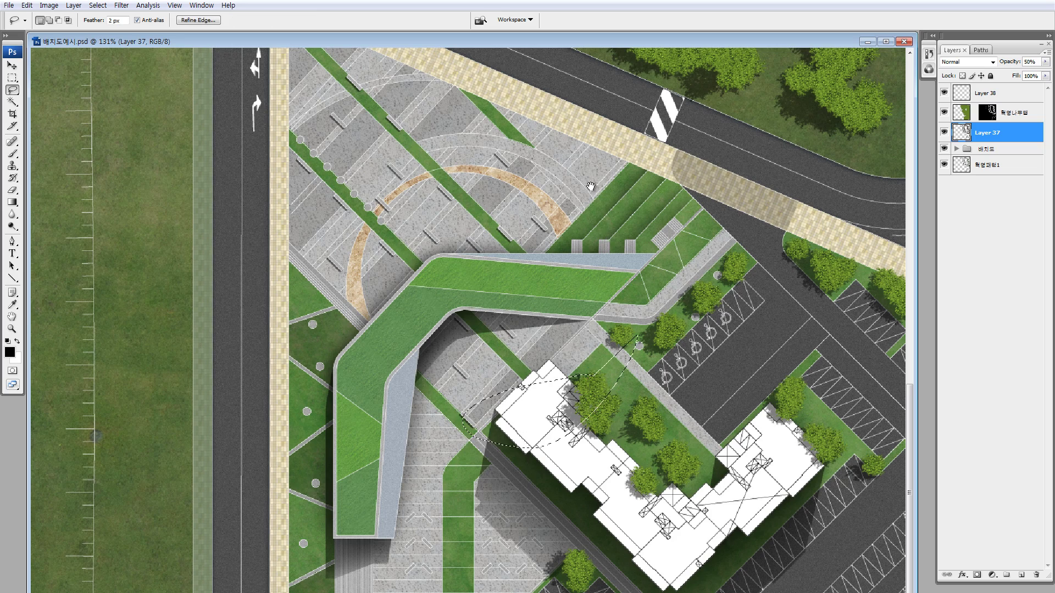
drag(591, 187, 607, 465)
drag(433, 228, 528, 253)
drag(581, 193, 667, 403)
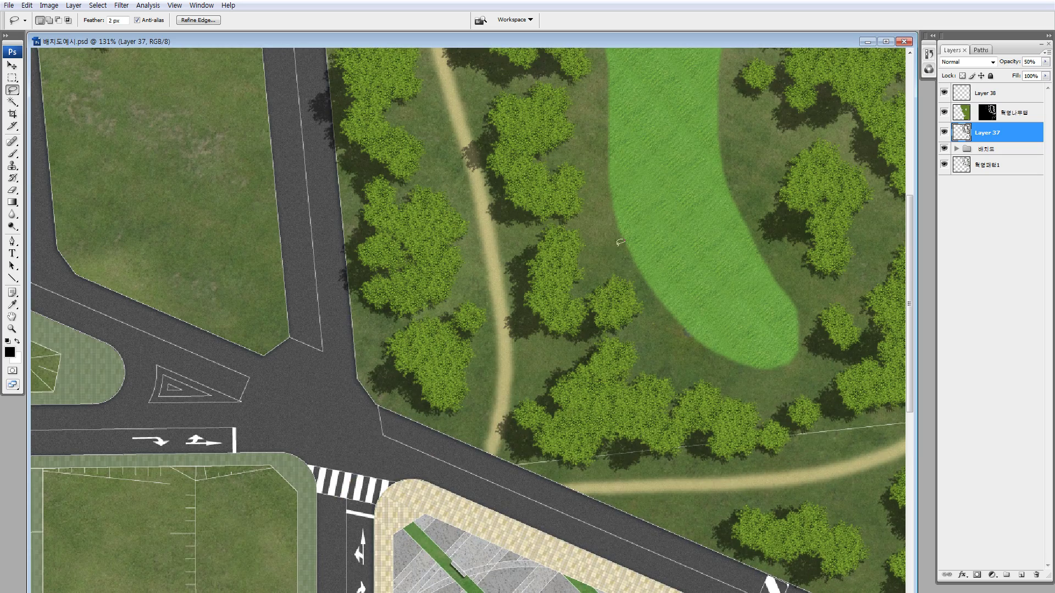
drag(615, 281, 611, 285)
key(ctrl+minus)
key(ctrl+minus)
key(ctrl+minus)
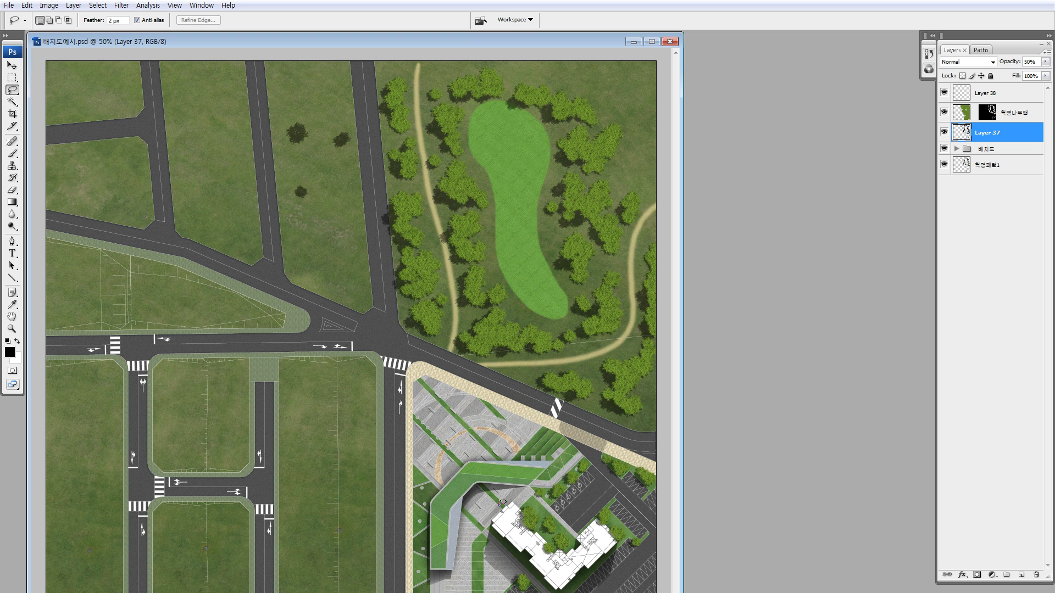
drag(492, 292, 487, 269)
mouse_move(571, 246)
mouse_down()
mouse_move(619, 279)
mouse_move(568, 241)
mouse_up()
key(ctrl+d)
key(ctrl+d)
drag(621, 544, 636, 560)
key(ctrl+d)
Step: Toggle the visibility of Layer 37 to compare the plan with and without tree shadows, and rename the layer 그림자 복사
click(945, 133)
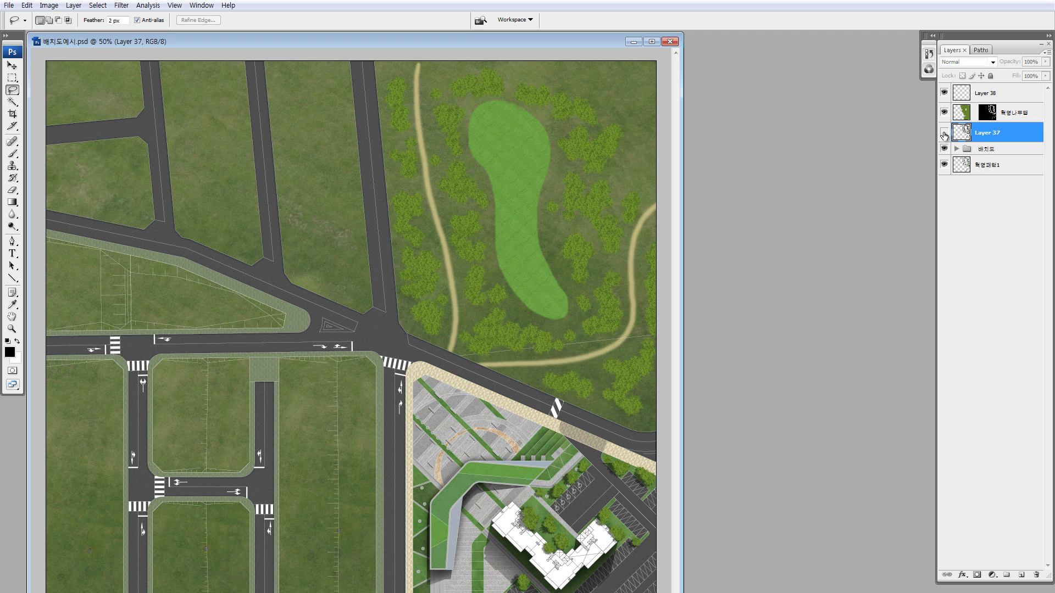
click(944, 132)
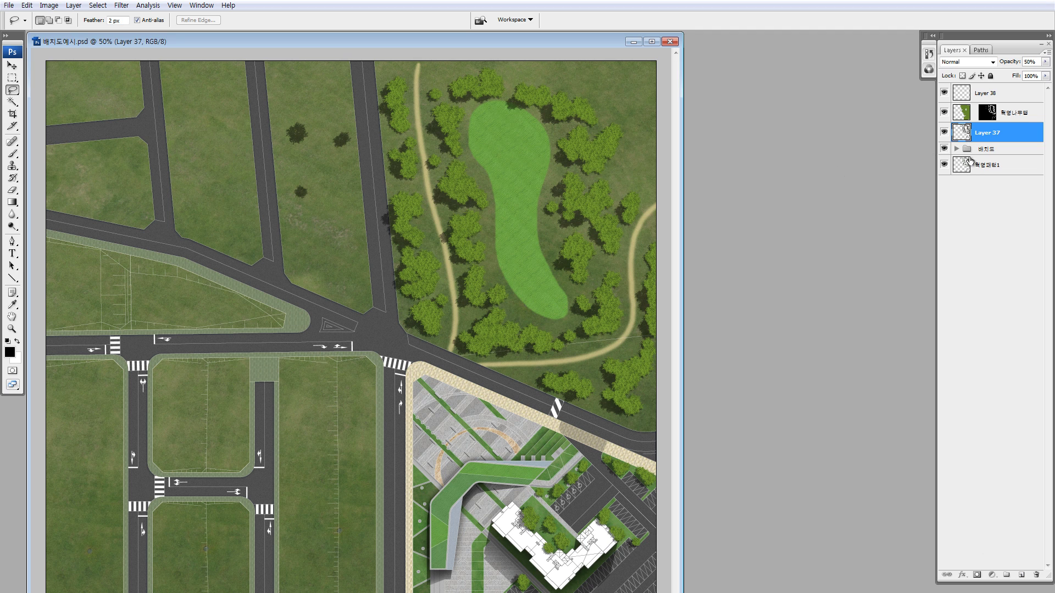
double_click(983, 135)
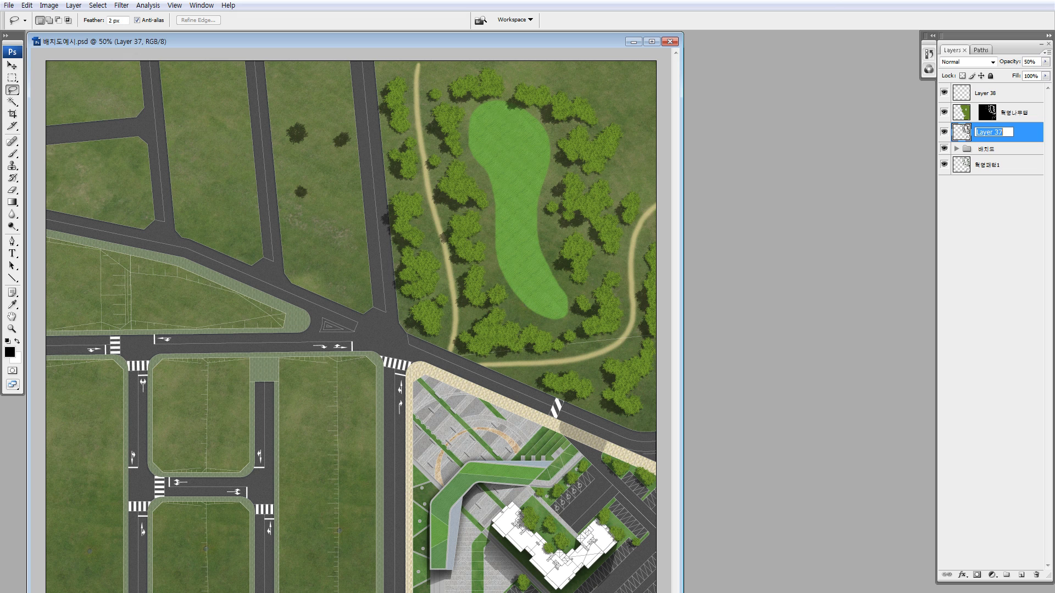
text(그리)
text(ㅁ자 복사)
key(Return)
Step: Create a new layer above 그림자 복사 and name it 그림자깊이
click(1021, 574)
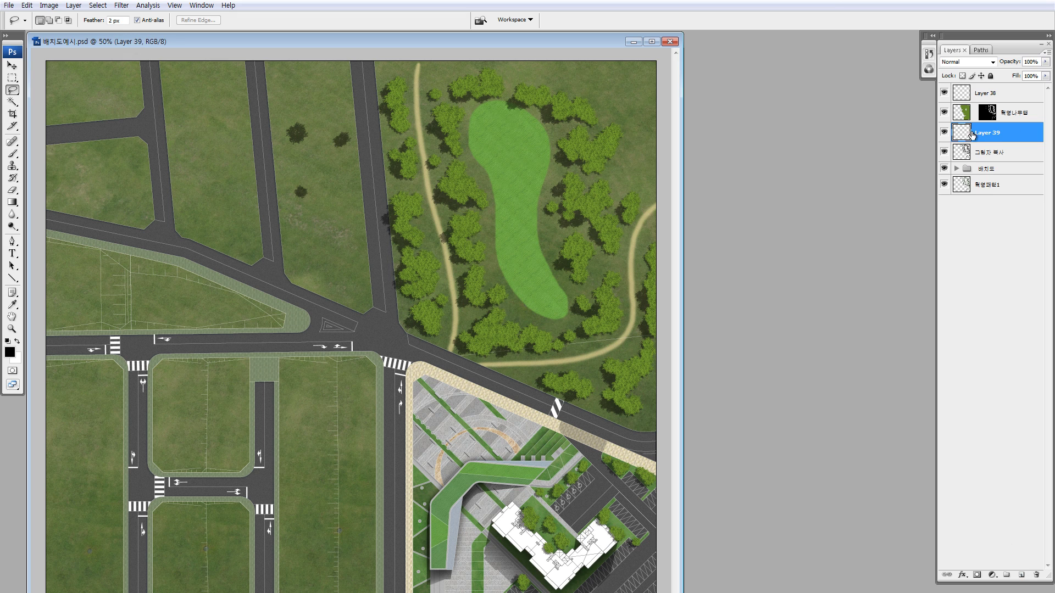
double_click(991, 136)
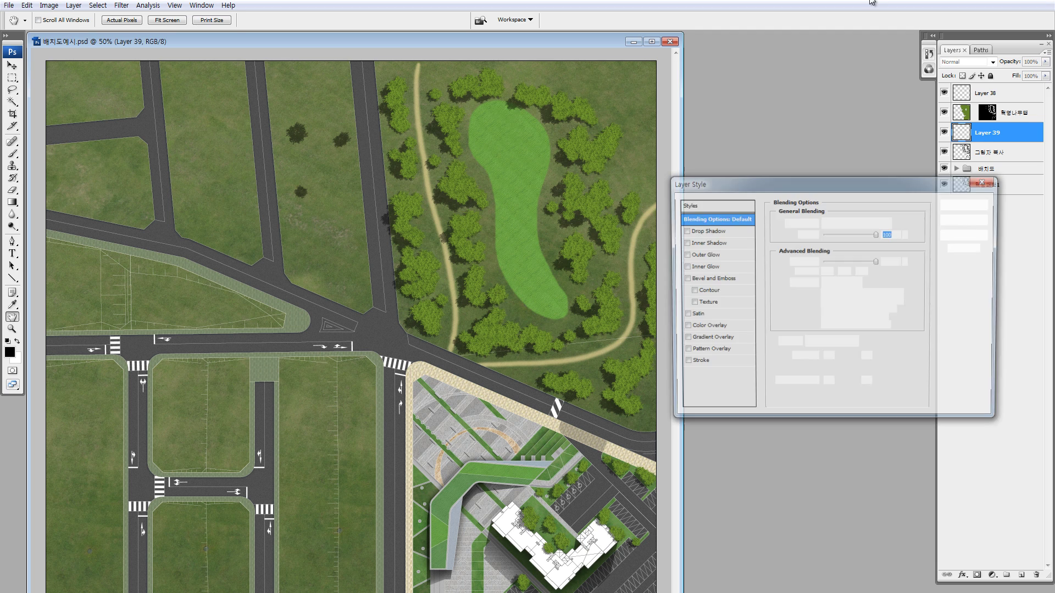
click(965, 259)
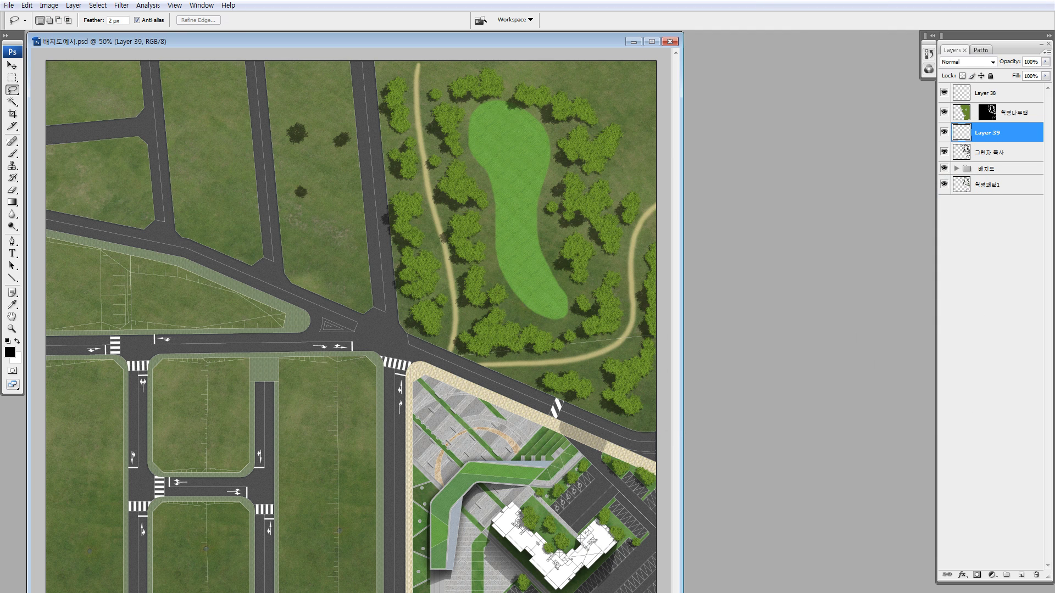
double_click(987, 132)
text(ㄱ)
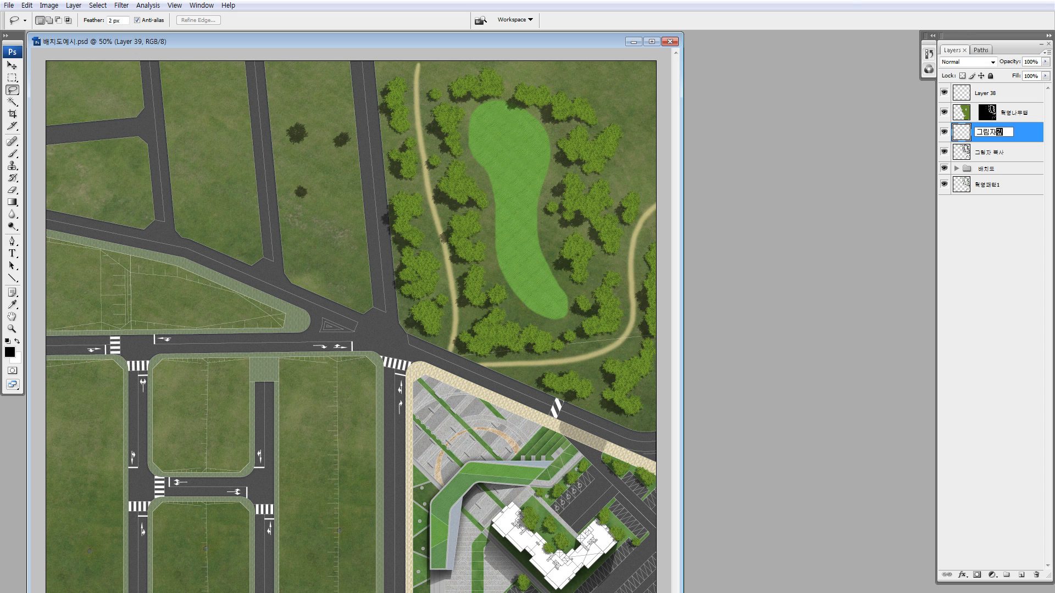
key(Return)
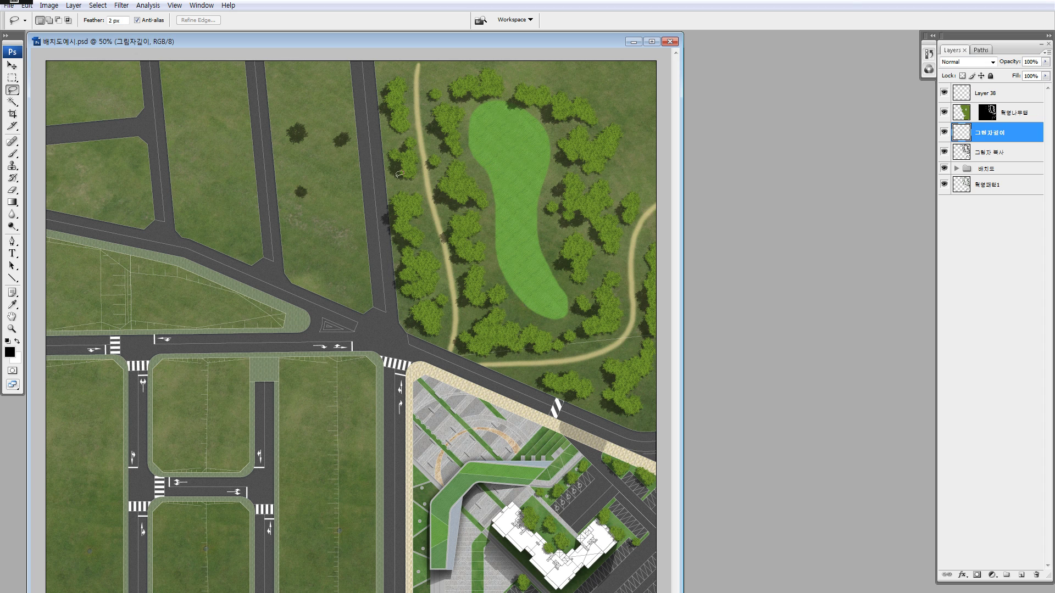
click(456, 178)
key(Return)
Step: Pick the soft round 200 px brush and reduce it to 60 px, undoing the oversized test stroke beside the western footpath
key(z)
mouse_move(280, 150)
mouse_down()
mouse_move(573, 347)
mouse_move(640, 370)
mouse_up()
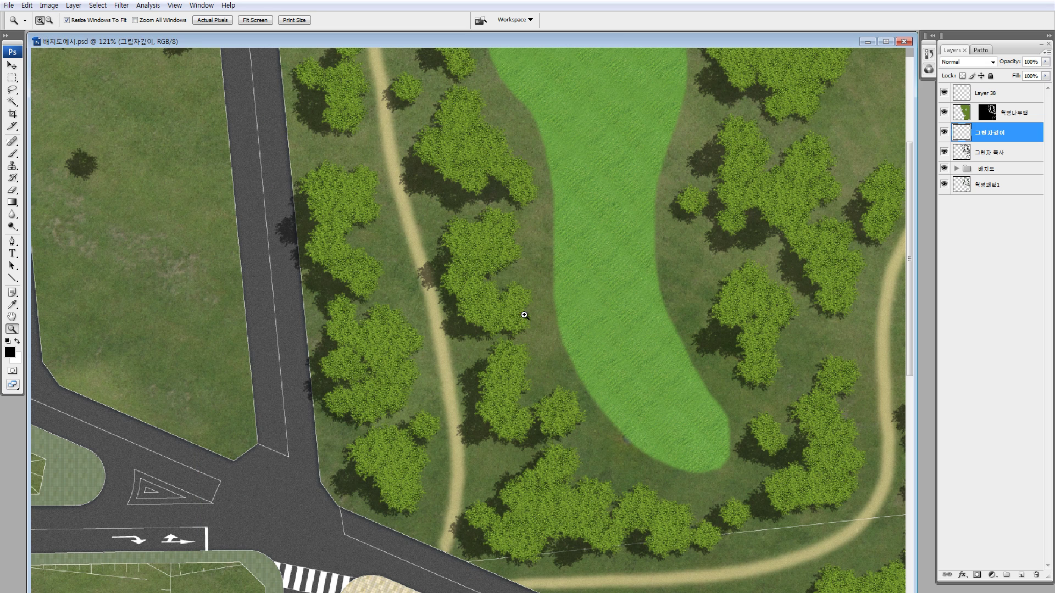
key(b)
click(72, 20)
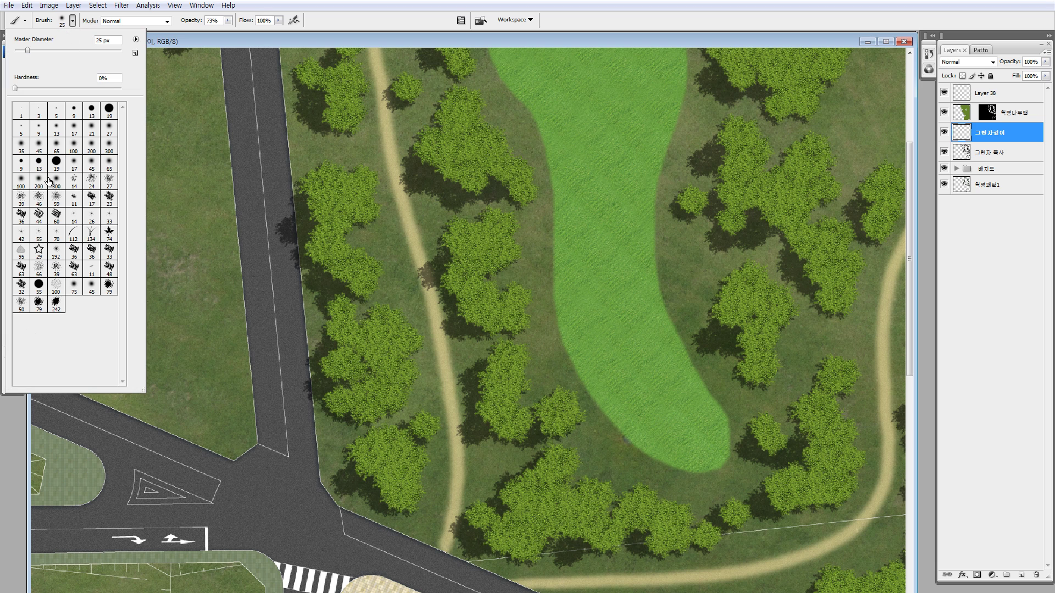
click(44, 179)
mouse_move(401, 289)
mouse_down()
mouse_move(424, 236)
mouse_move(451, 221)
mouse_up()
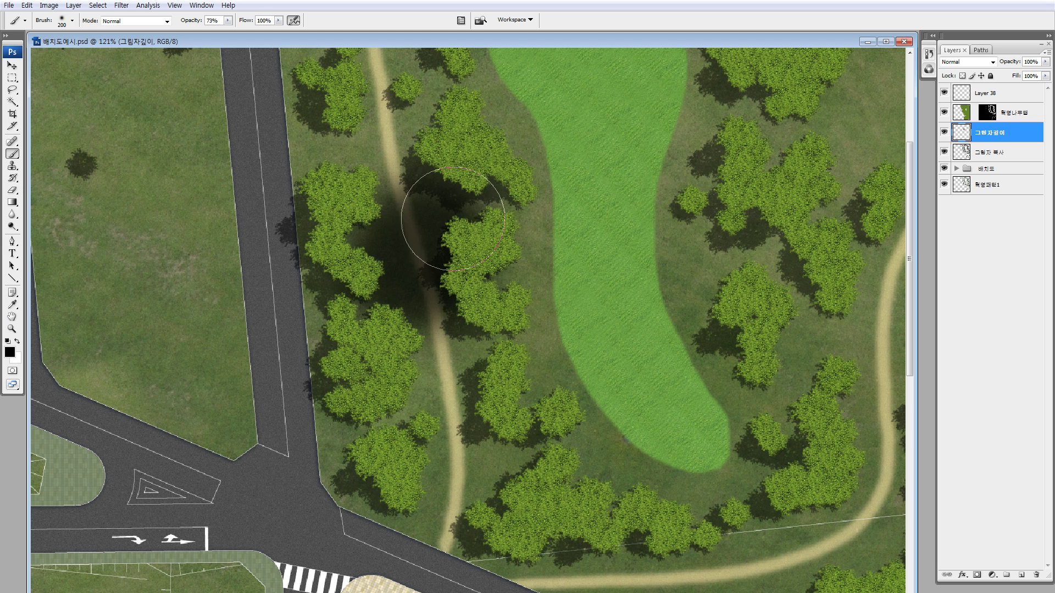
key(ctrl+z)
key(bracketleft)
key(bracketleft)
key(bracketleft)
key(bracketleft)
key(bracketleft)
key(bracketleft)
key(bracketleft)
key(bracketleft)
key(bracketleft)
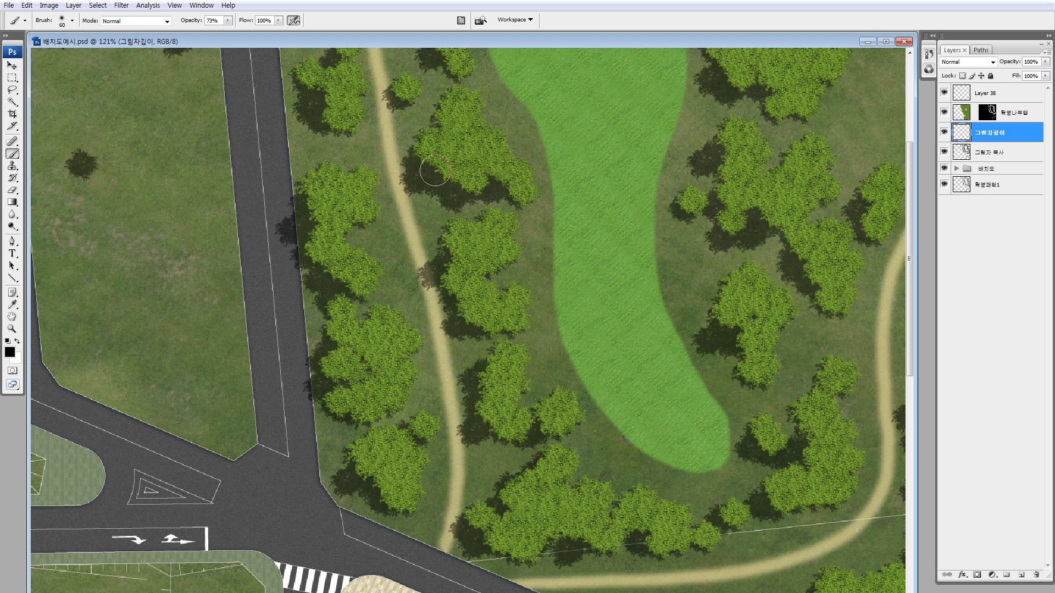
Step: Deepen the shadow close beneath the tree cluster between the footpath and the lawn using a 50 px brush at 44% opacity
click(435, 171)
drag(435, 170, 456, 186)
key(ctrl+z)
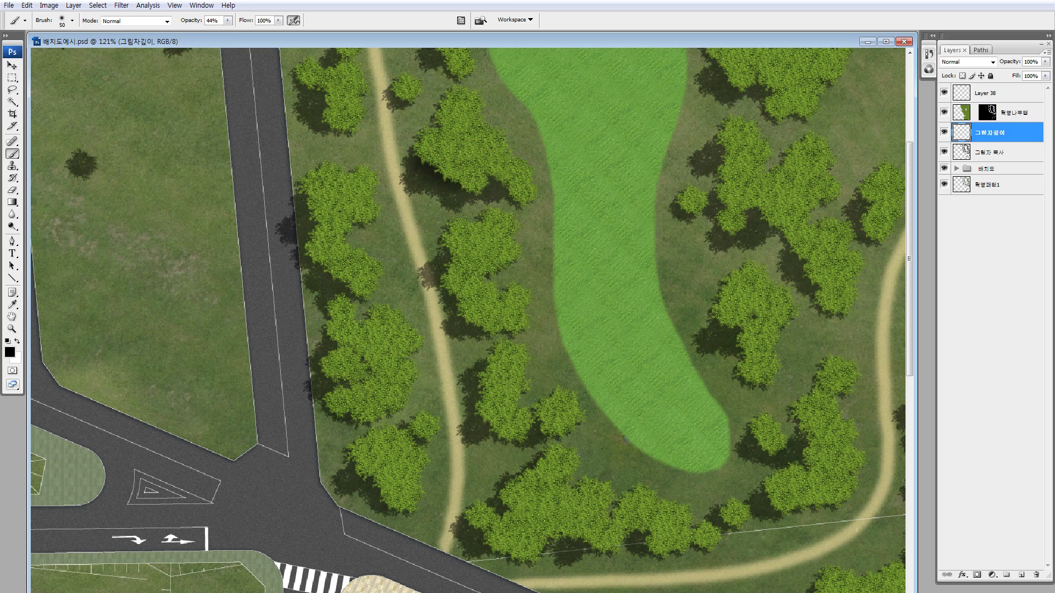
drag(374, 242, 440, 308)
drag(417, 182, 414, 235)
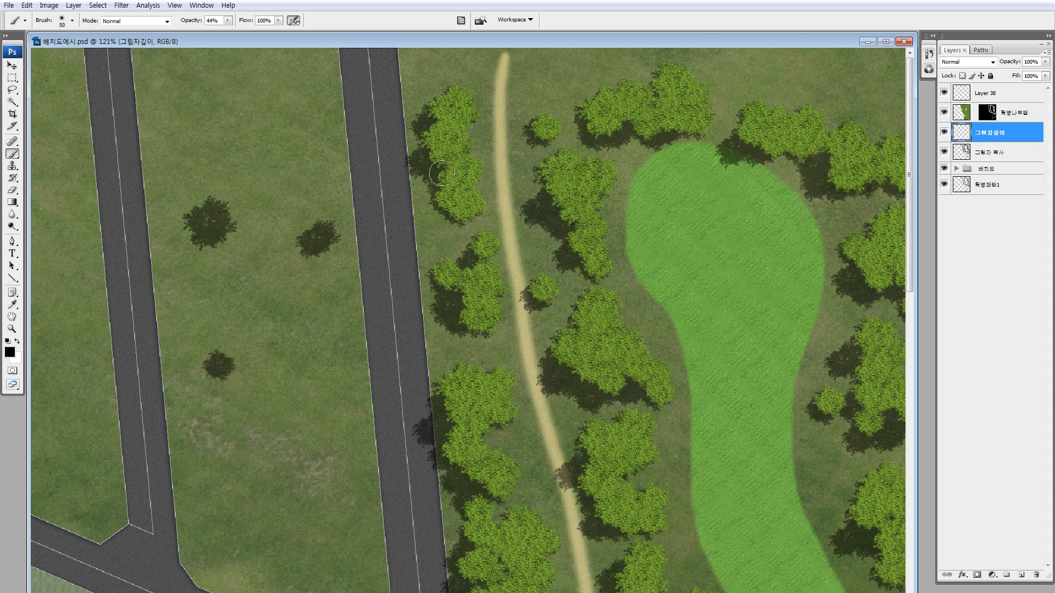
Step: Try darker strokes on the shadows of the northwestern tree clusters beside the road, undoing strokes to compare the effect
drag(430, 148, 442, 206)
key(ctrl+z)
drag(461, 82, 479, 184)
key(ctrl+z)
key(ctrl+z)
drag(457, 96, 466, 153)
key(ctrl+z)
key(ctrl+z)
drag(495, 418, 475, 444)
drag(471, 247, 505, 246)
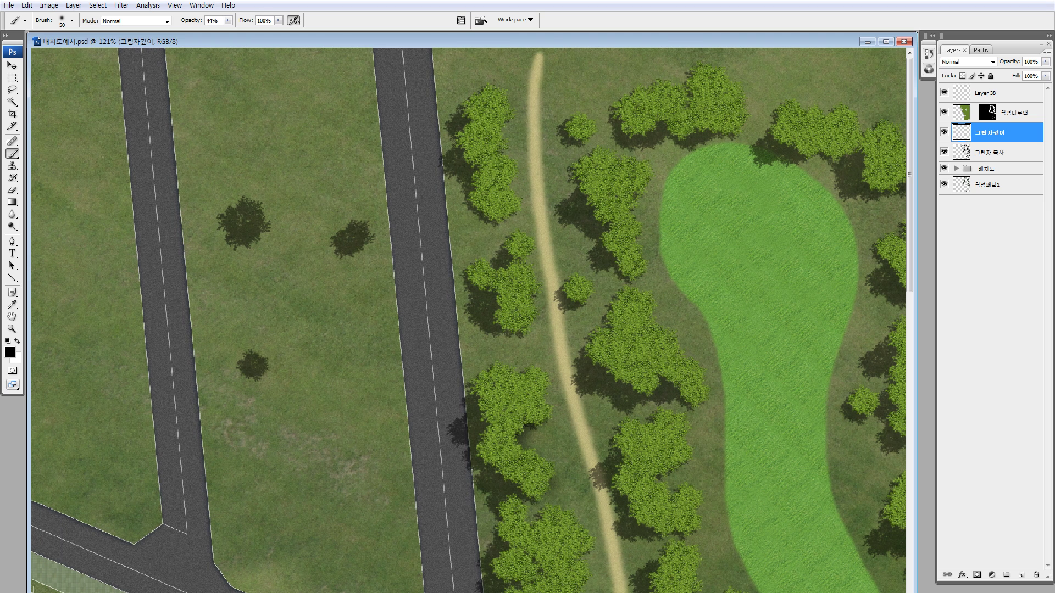
Step: Deepen the shadows of the tree clusters on both sides of the footpath's northern end at 44% brush opacity
drag(491, 134, 500, 171)
drag(502, 312, 515, 282)
key(ctrl+z)
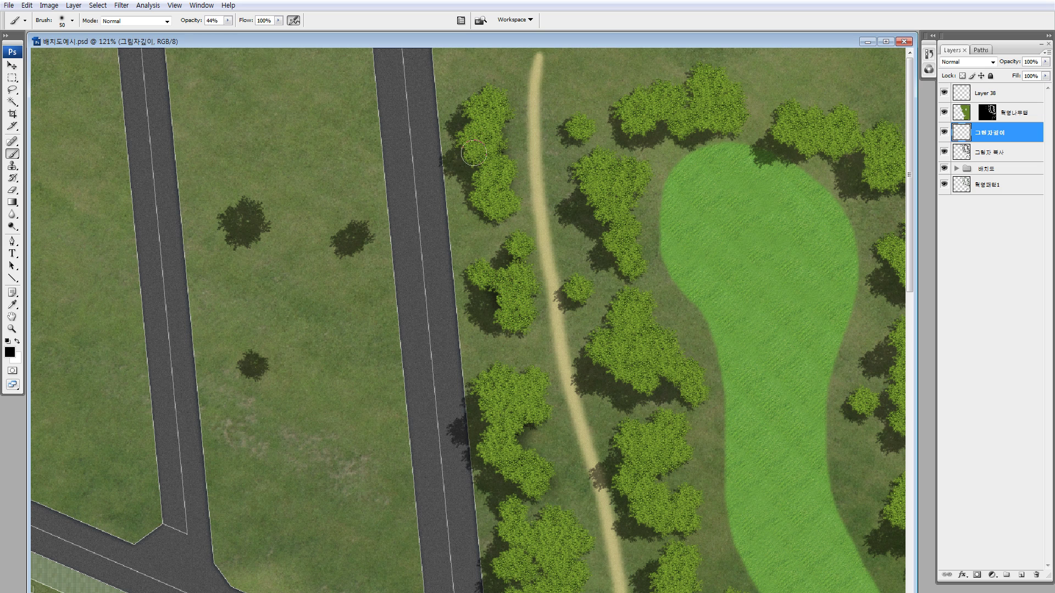
drag(473, 156, 480, 164)
drag(591, 200, 615, 225)
mouse_move(633, 121)
mouse_down()
mouse_move(646, 128)
mouse_move(667, 116)
mouse_up()
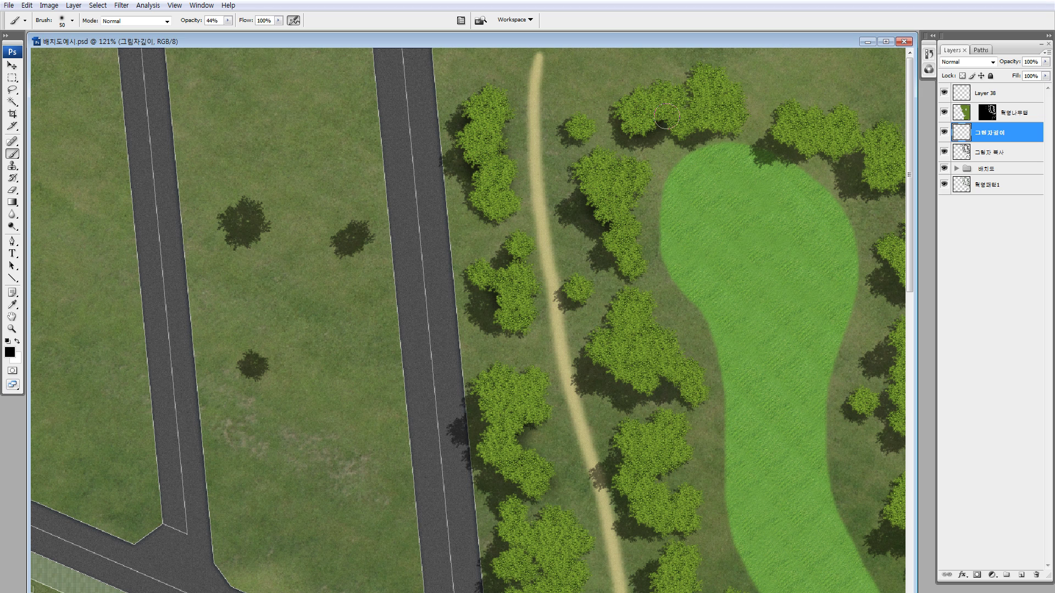
Step: Deepen the shadows of the roadside tree clusters farther south and the large cluster between the footpath and the lawn
scroll(556, 284, down, 4)
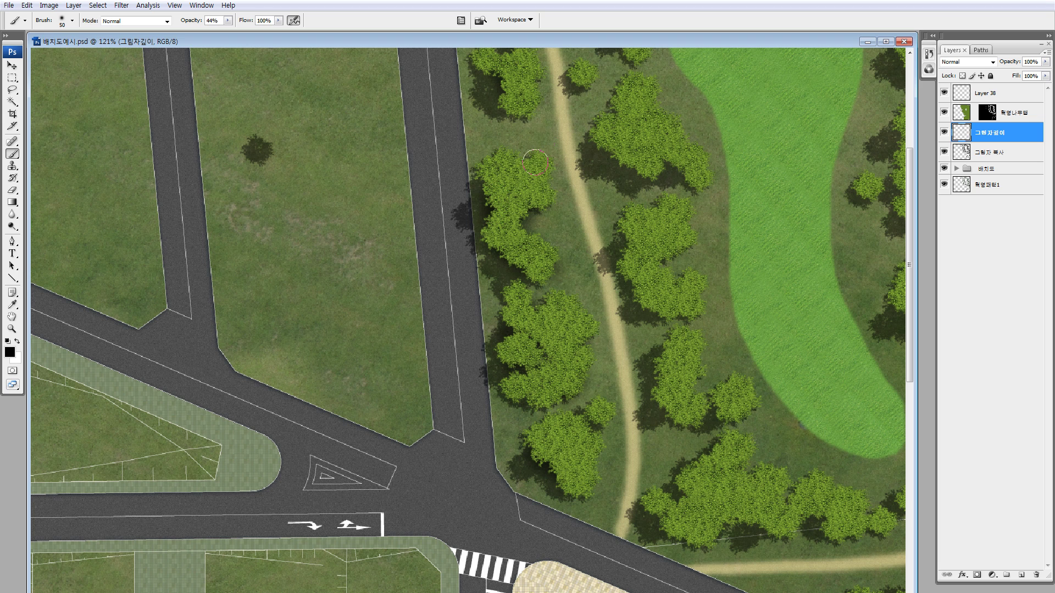
scroll(626, 206, up, 3)
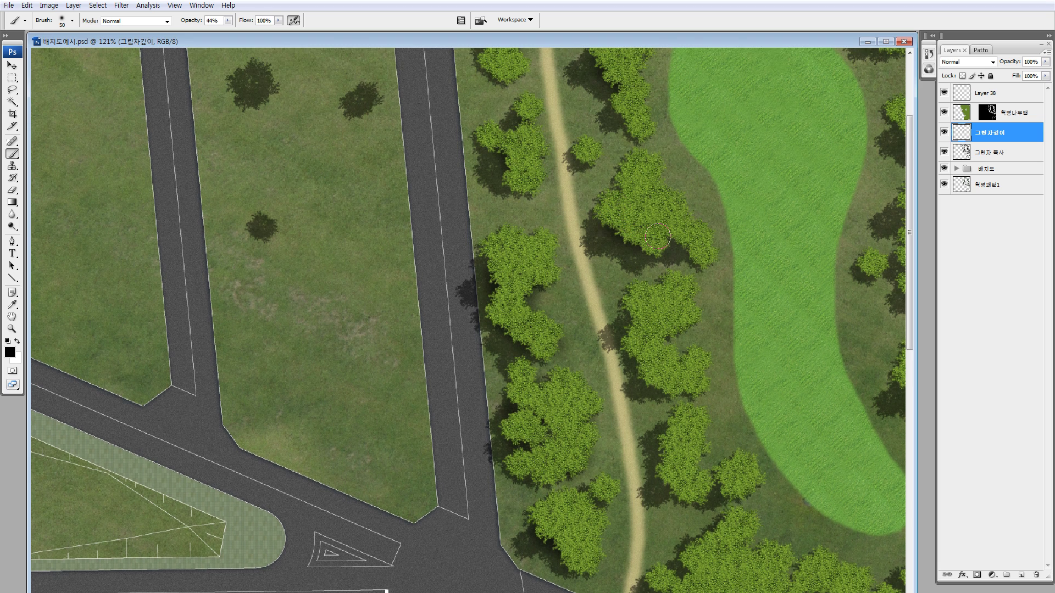
mouse_move(653, 243)
mouse_down()
mouse_move(625, 227)
mouse_move(678, 235)
mouse_up()
drag(636, 152, 687, 290)
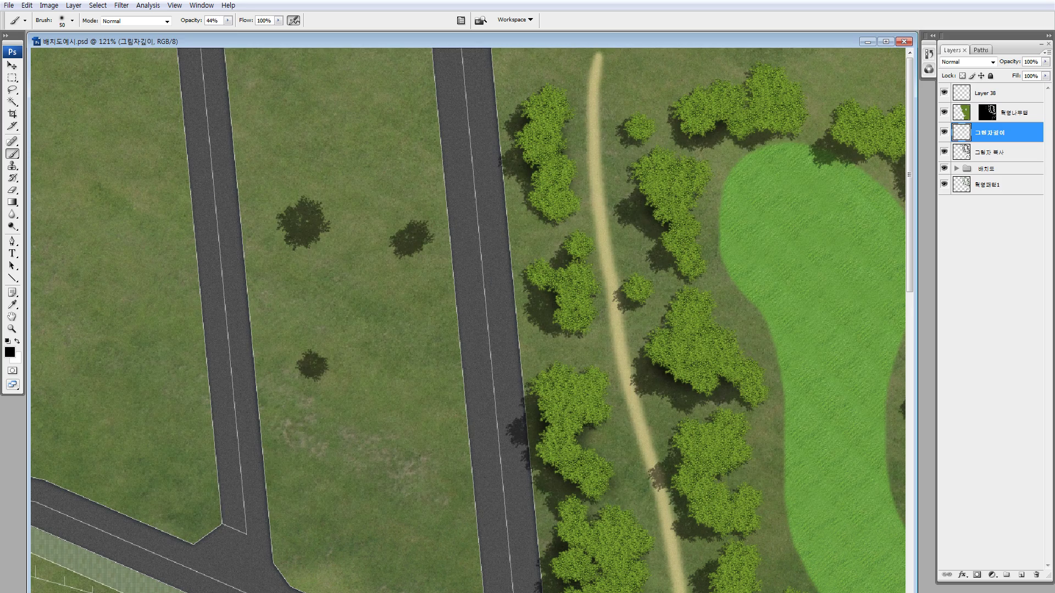
Step: Deepen the shadows beneath the row of trees bordering the northern and northeastern end of the light green lawn
drag(701, 236, 604, 236)
drag(690, 192, 564, 192)
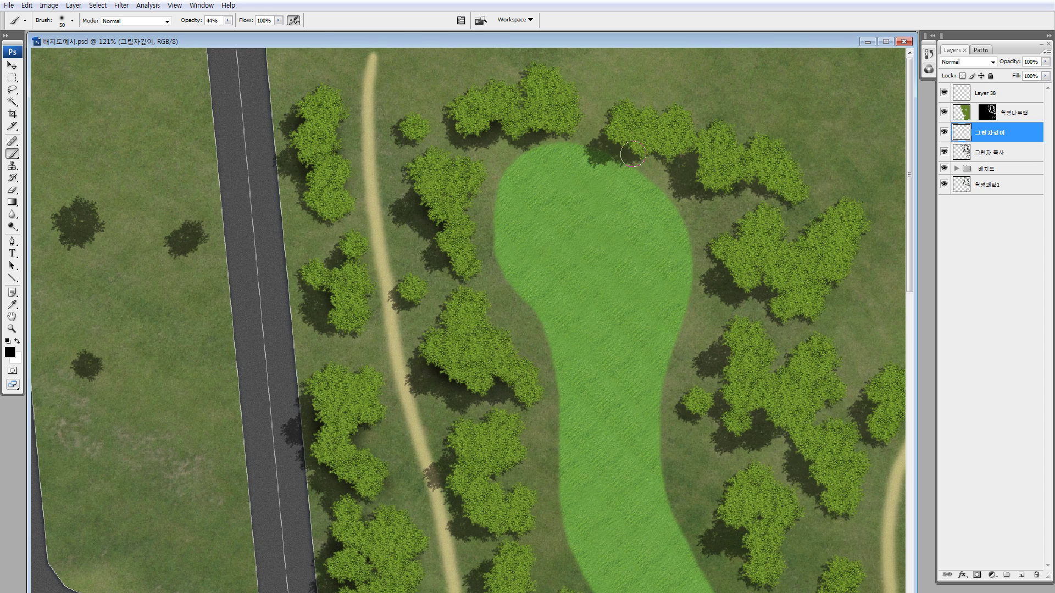
drag(671, 178, 627, 178)
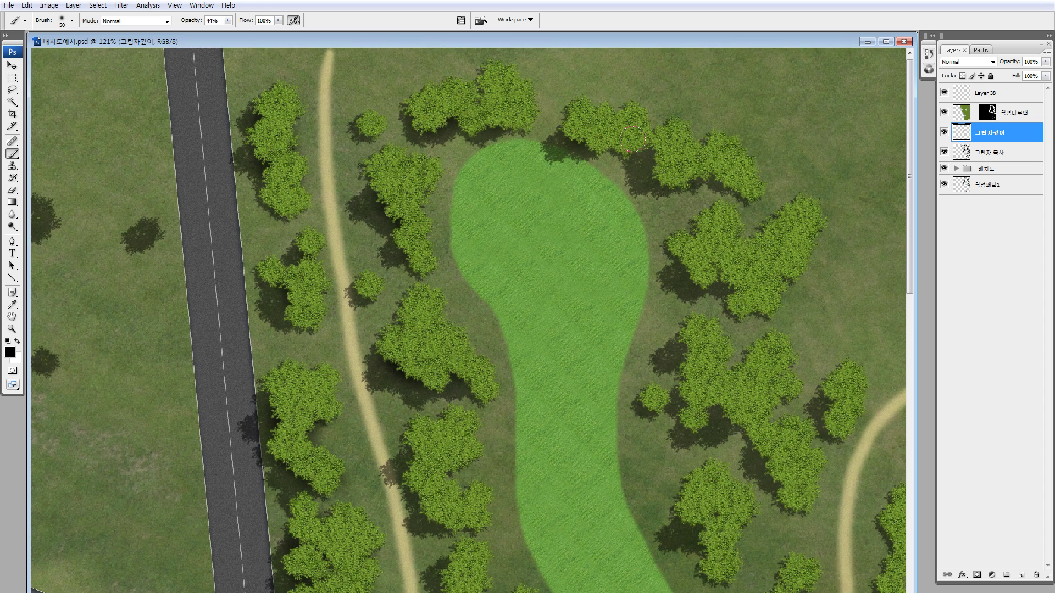
scroll(700, 189, down, 2)
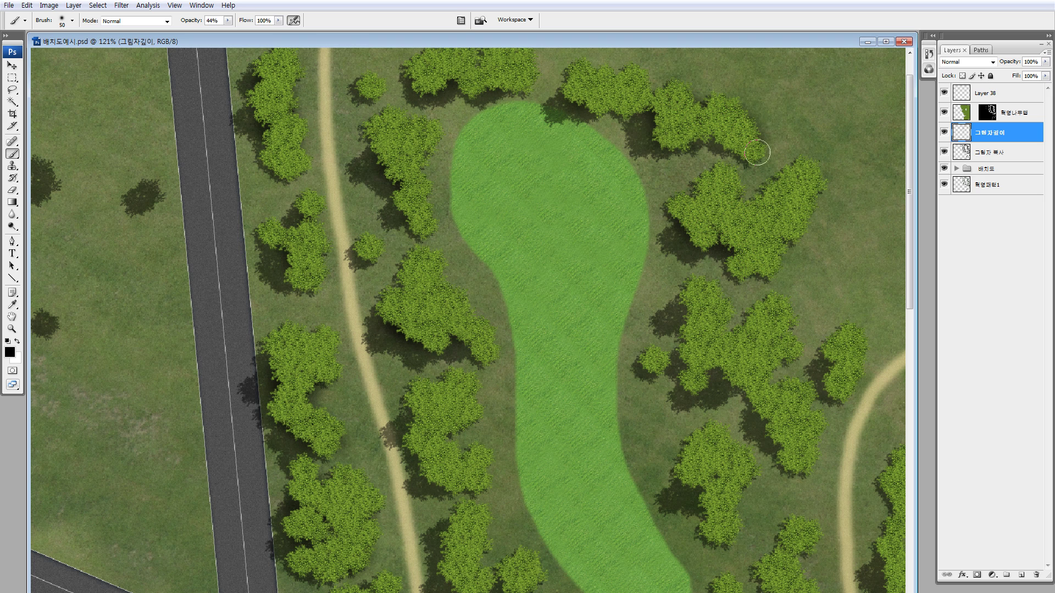
scroll(775, 230, up, 1)
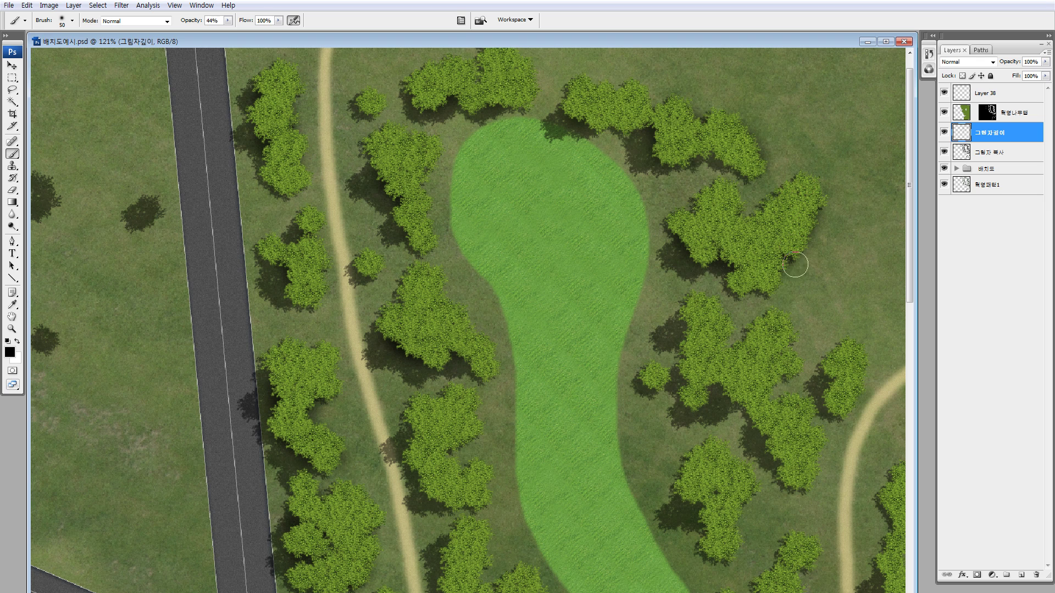
Step: Deepen the shadows within the large tree clusters east of the light green lawn
scroll(746, 322, down, 6)
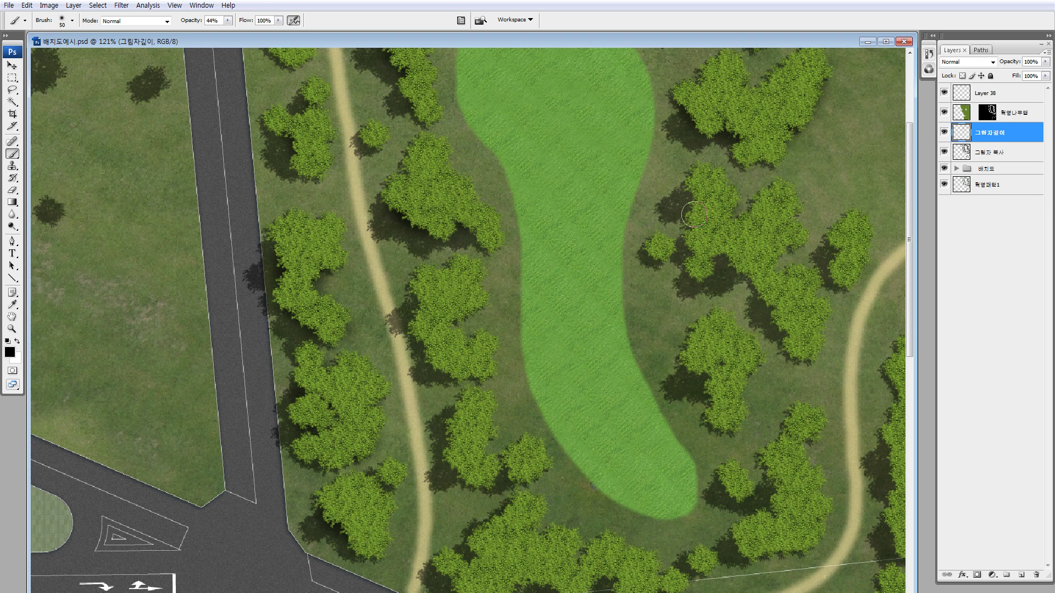
mouse_move(694, 214)
mouse_down()
mouse_move(700, 249)
mouse_move(811, 354)
mouse_up()
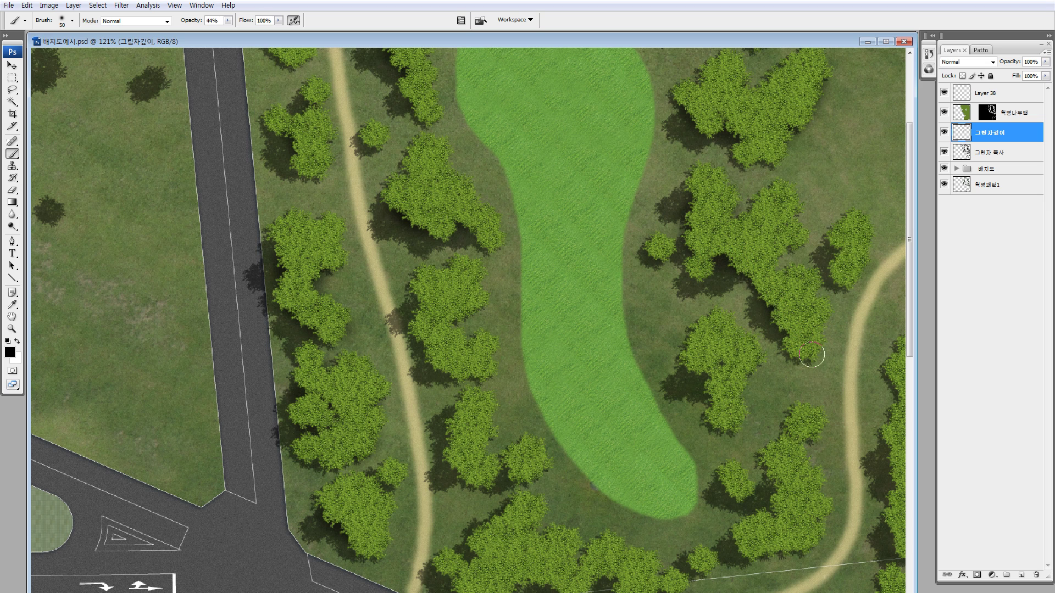
drag(793, 299, 788, 311)
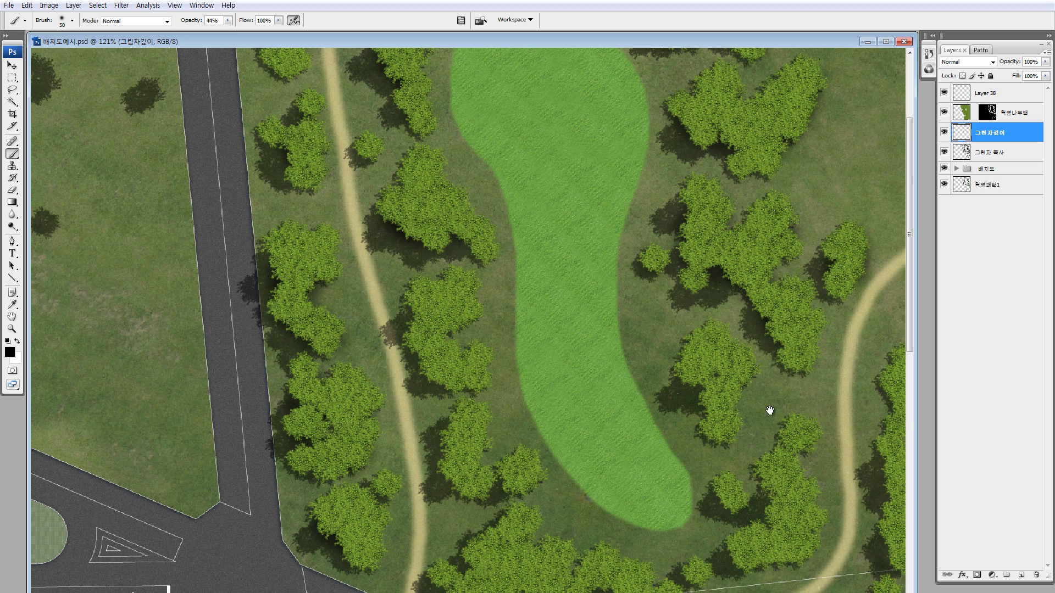
Step: Deepen the shadows of the tree clusters southeast of the lawn, inside the bend of the curved path
drag(769, 411, 769, 235)
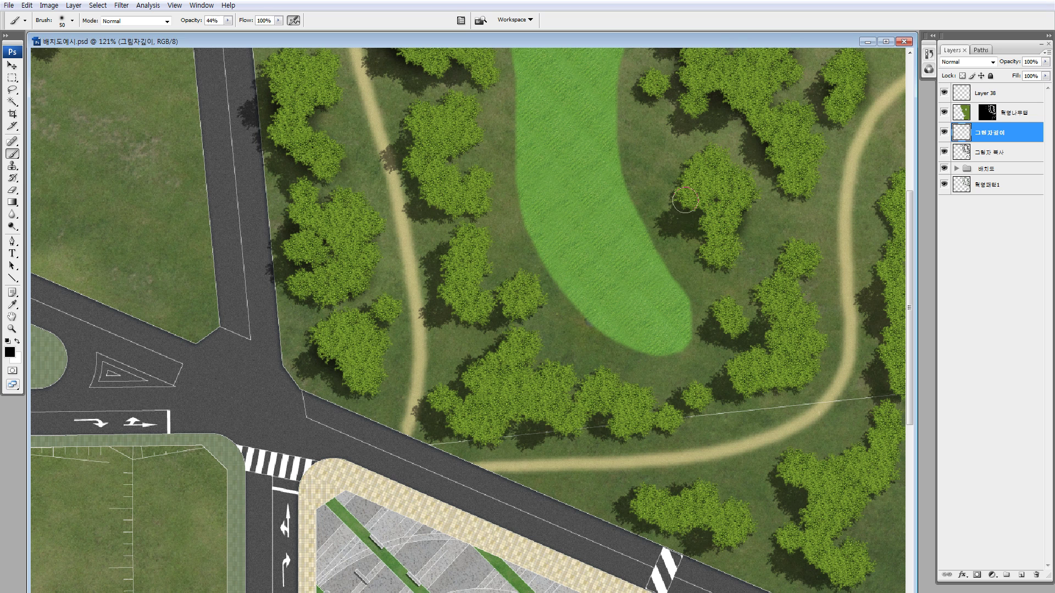
mouse_move(731, 324)
mouse_down()
mouse_move(731, 233)
mouse_move(765, 253)
mouse_up()
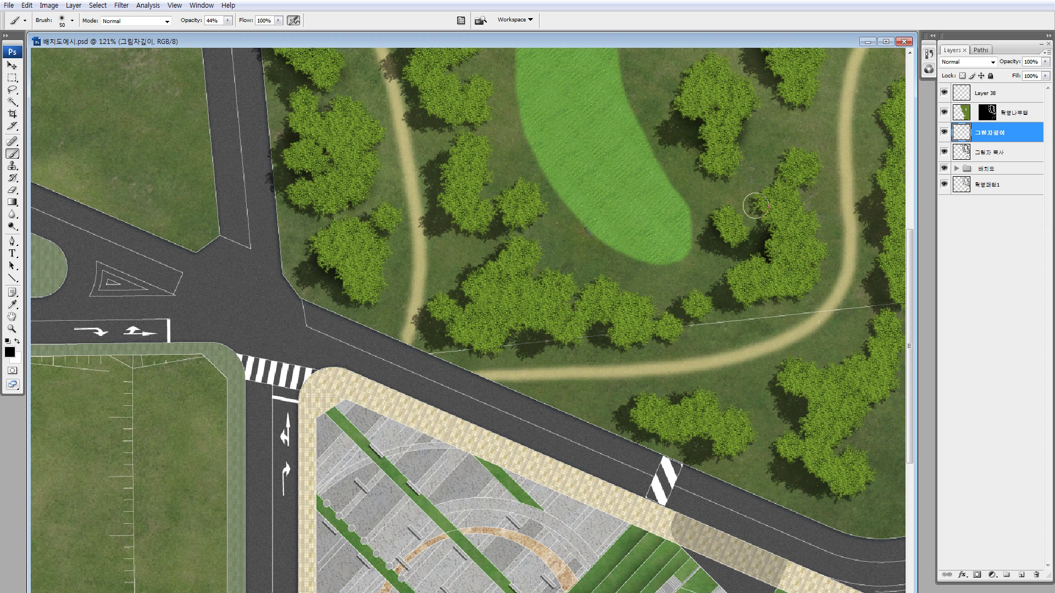
mouse_move(632, 246)
mouse_down()
mouse_move(622, 221)
mouse_move(727, 171)
mouse_up()
drag(762, 233, 770, 269)
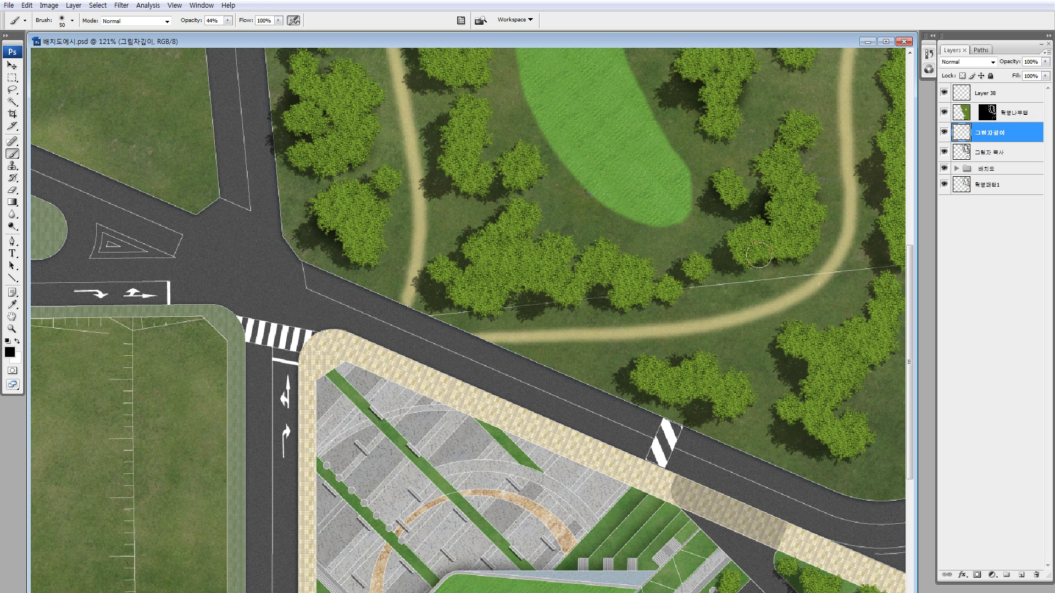
Step: Deepen the shadows of the trees along the park's eastern edge and between the curved path and the southern road
drag(855, 165, 853, 228)
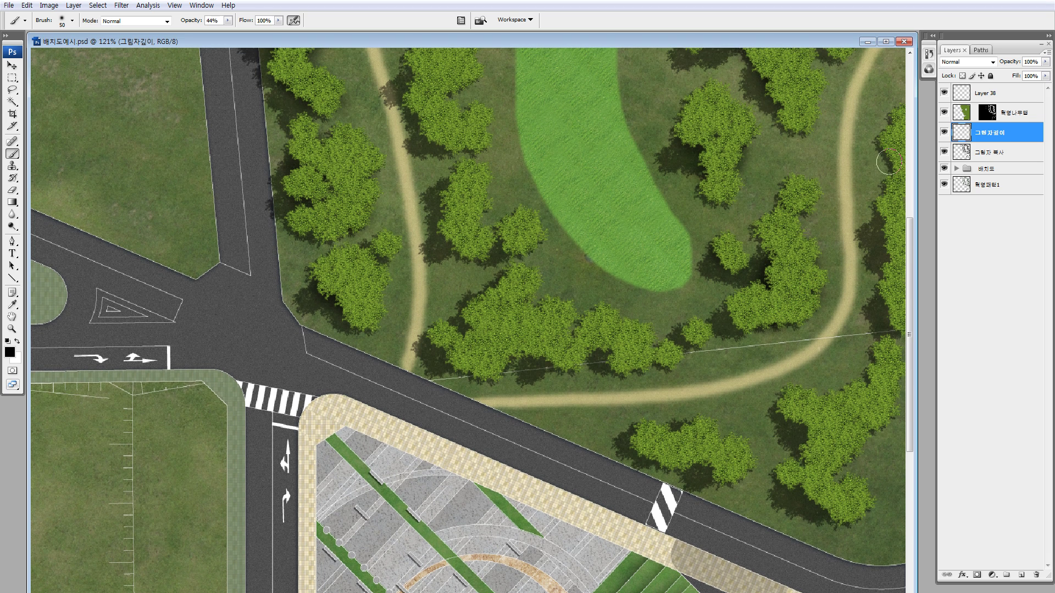
drag(891, 149, 898, 180)
drag(890, 248, 893, 242)
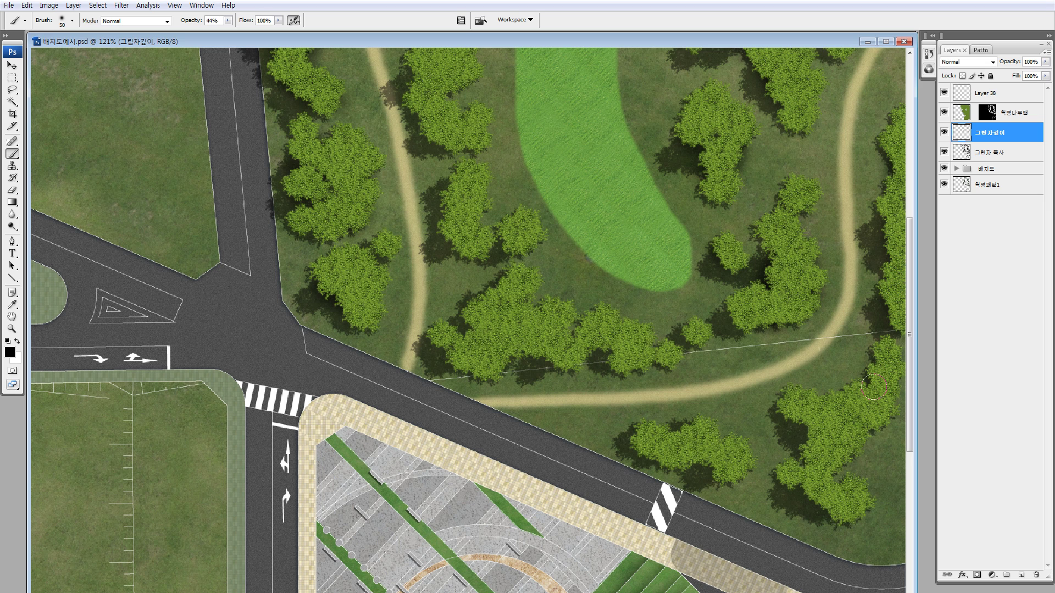
scroll(817, 472, down, 4)
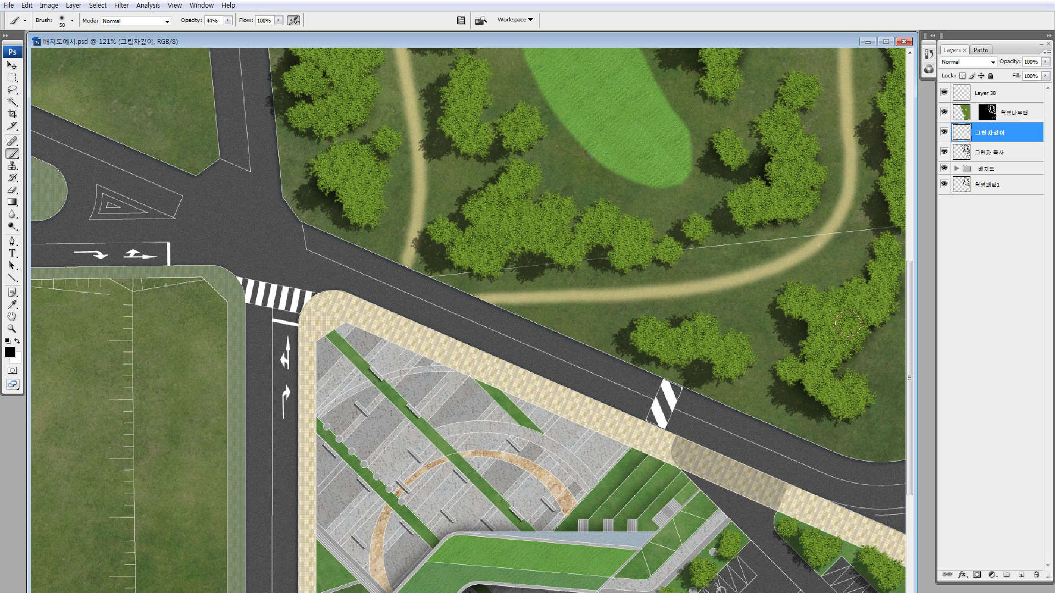
scroll(848, 325, down, 4)
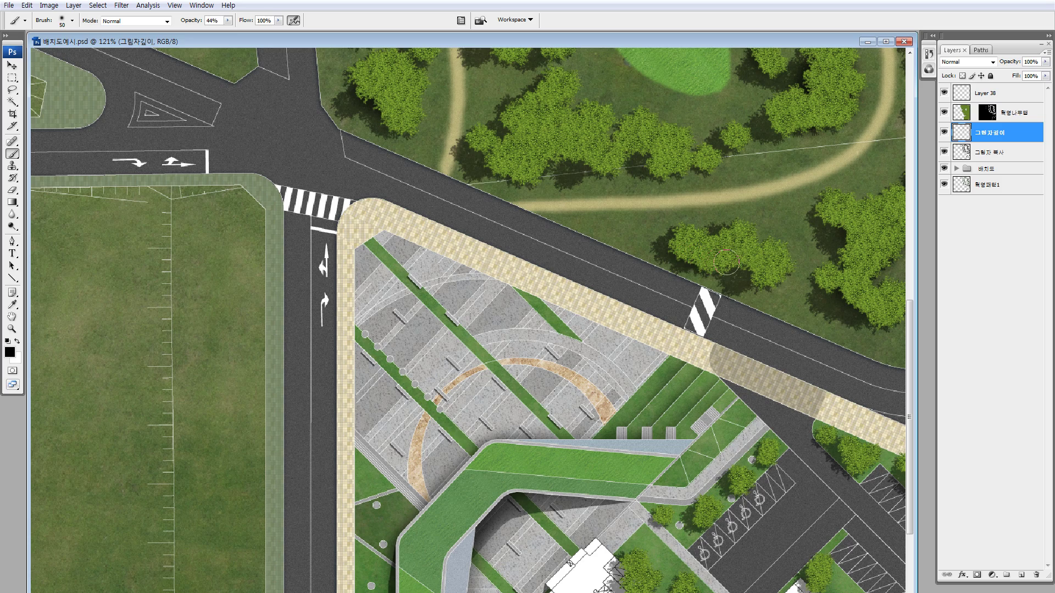
Step: Examine the deepened tree shadows from the southern road junction back up to the park's northwestern clusters
scroll(720, 231, up, 4)
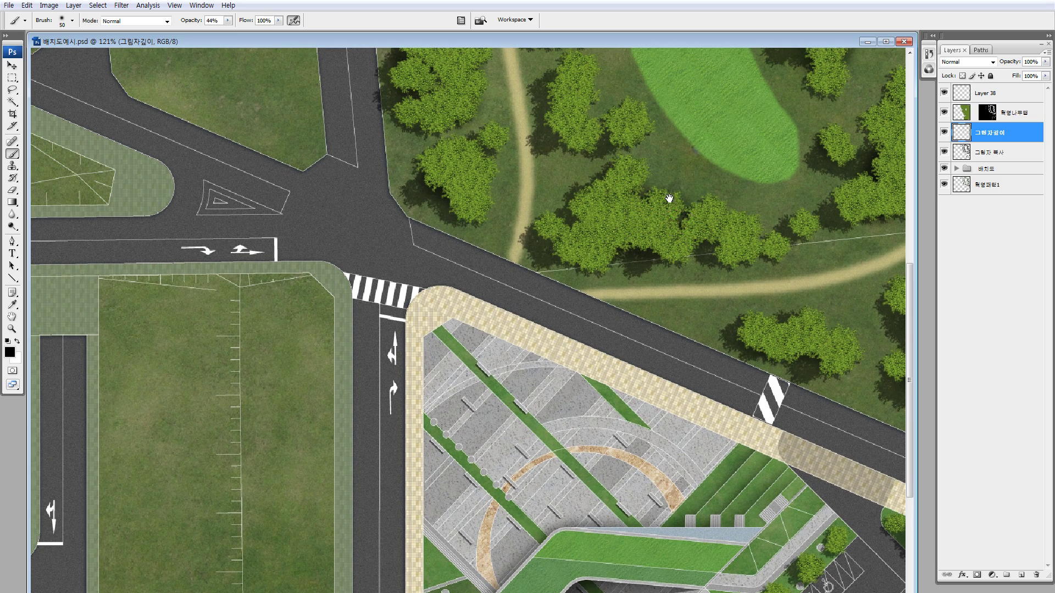
scroll(664, 200, up, 5)
scroll(653, 220, up, 5)
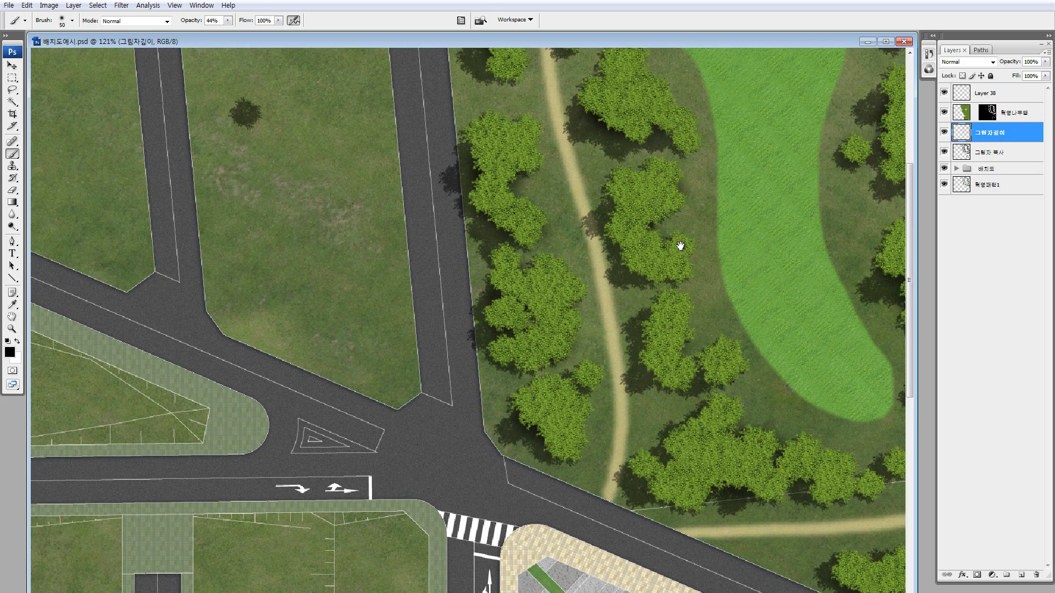
scroll(669, 249, up, 7)
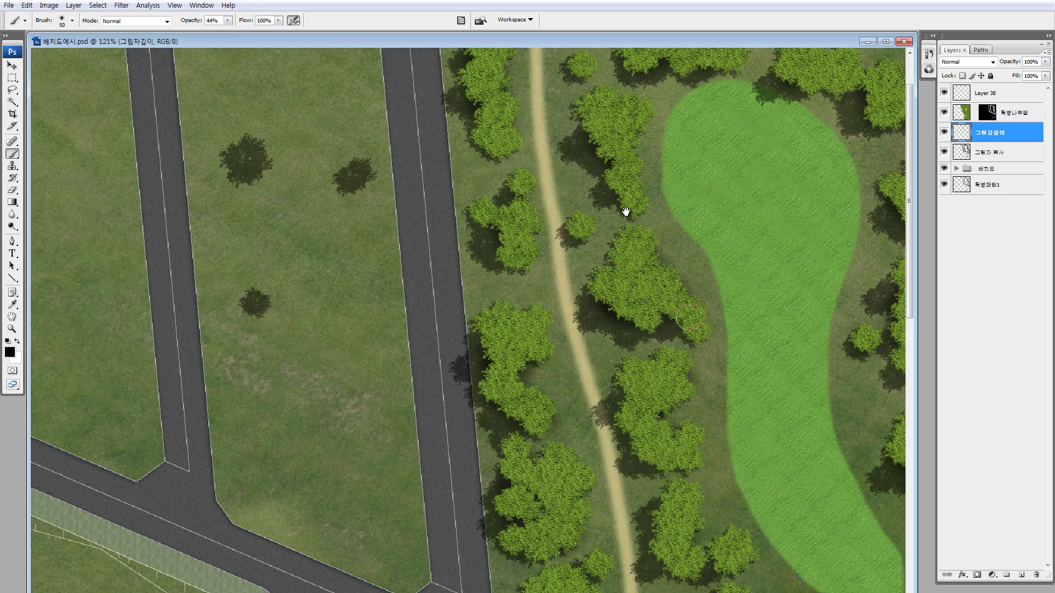
scroll(660, 275, up, 3)
drag(653, 293, 660, 291)
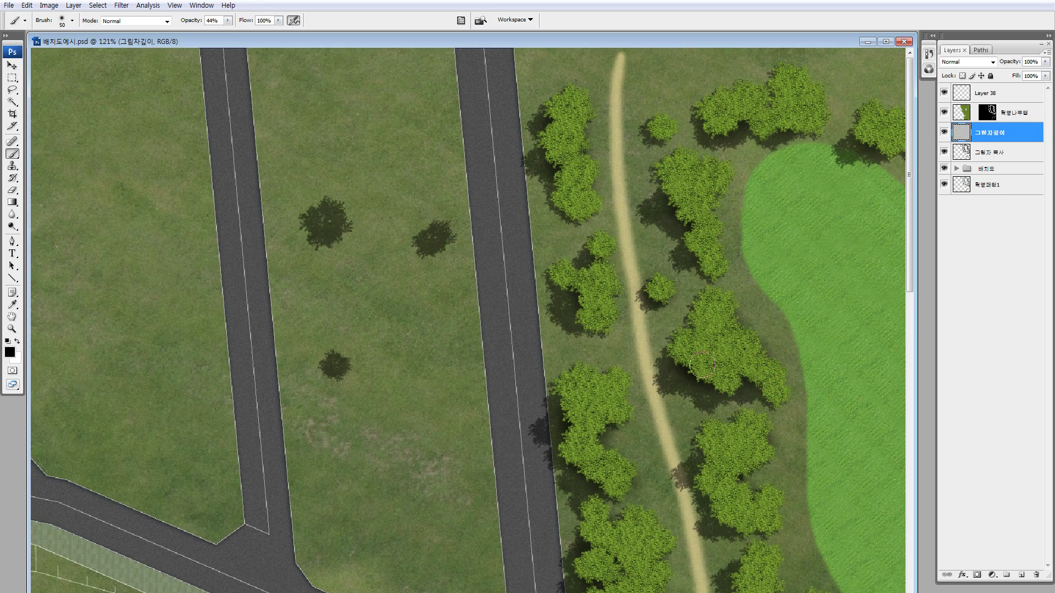
Step: Compare the whole site plan with the 그림자깊이 layer hidden and shown
scroll(693, 275, down, 10)
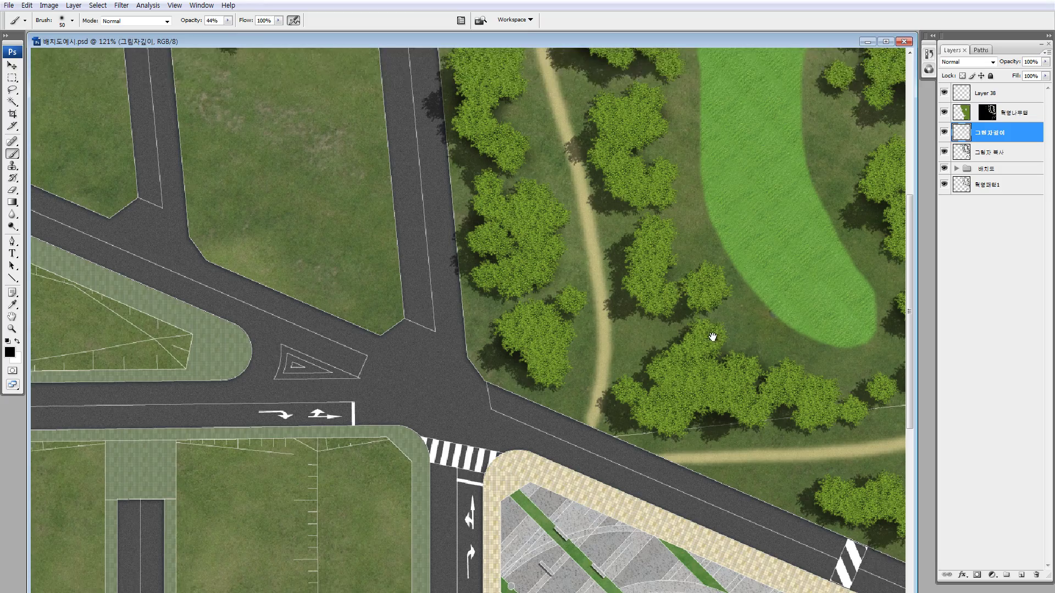
scroll(702, 252, right, 5)
key(ctrl+minus)
key(ctrl+minus)
key(ctrl+minus)
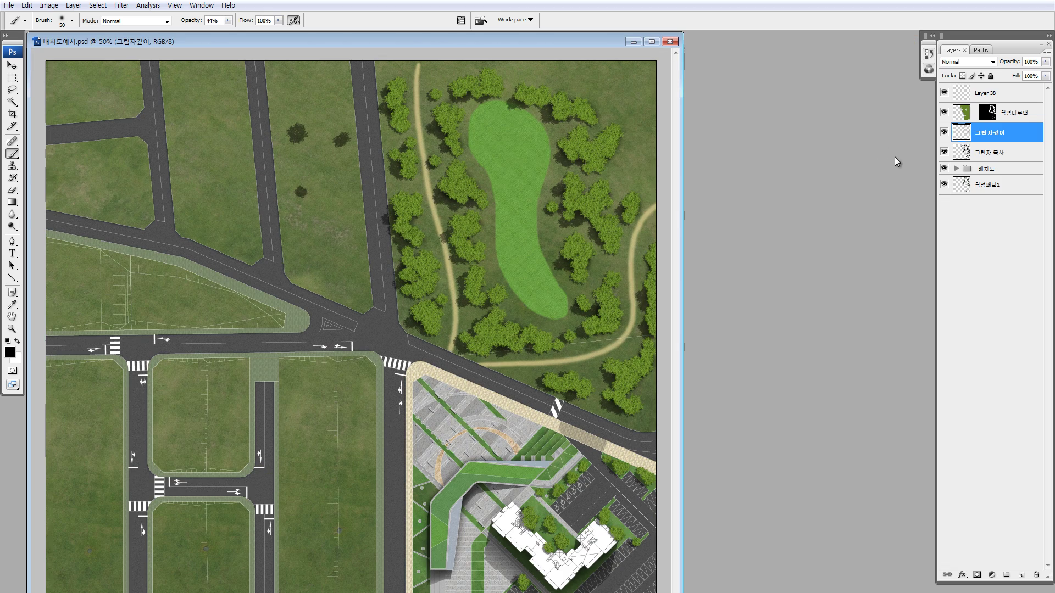
click(944, 132)
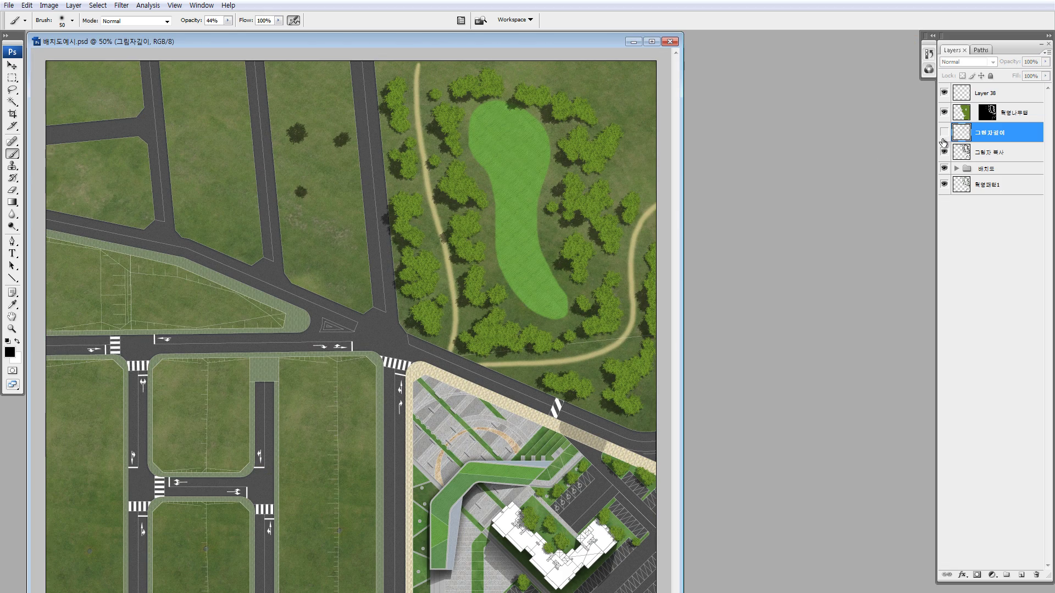
click(944, 135)
click(945, 135)
click(944, 134)
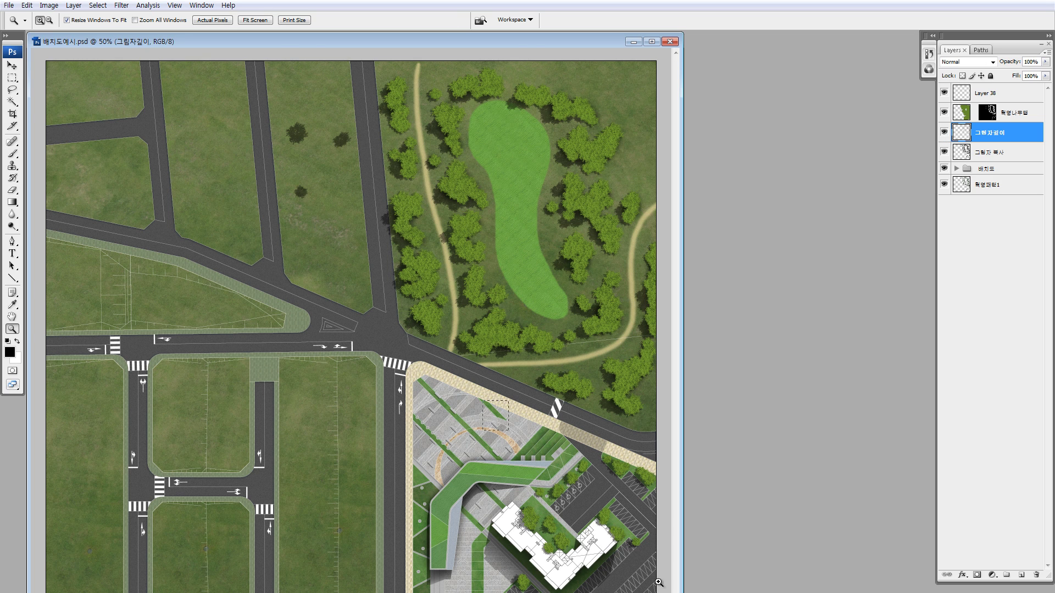
Step: Deepen the shadows of the trees beside the accessible parking bays and in the planting strip to their northeast, reducing the brush to 25 px
drag(660, 583, 422, 368)
scroll(419, 403, down, 2)
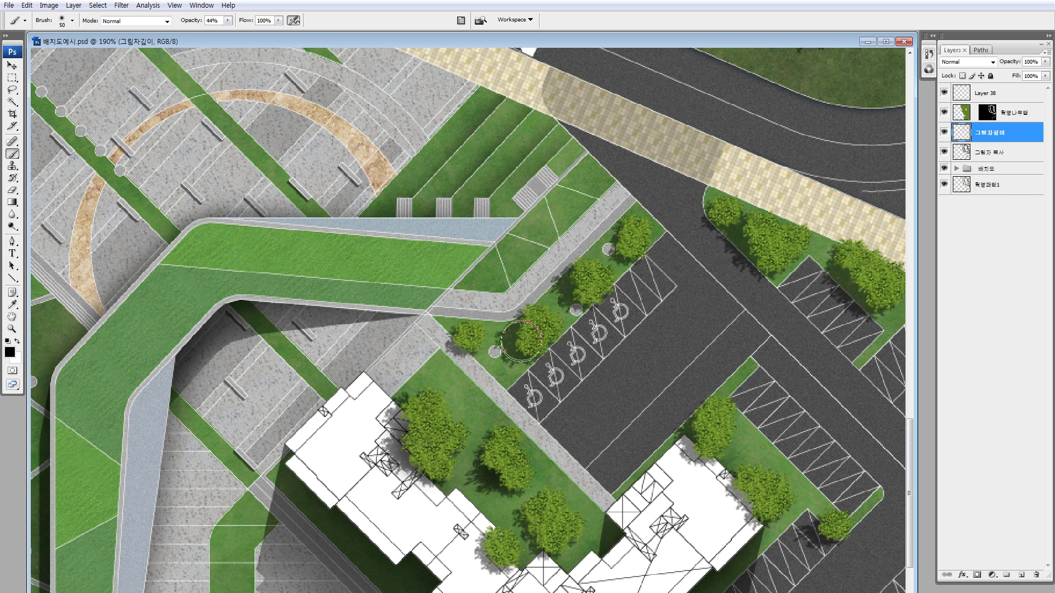
drag(521, 331, 525, 339)
drag(583, 288, 578, 292)
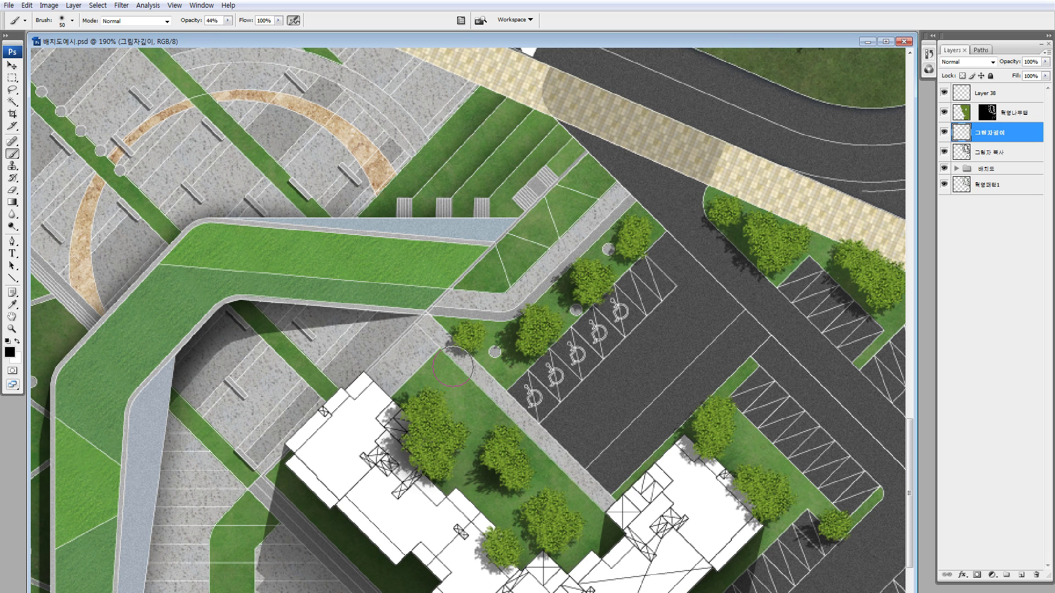
key(bracketleft)
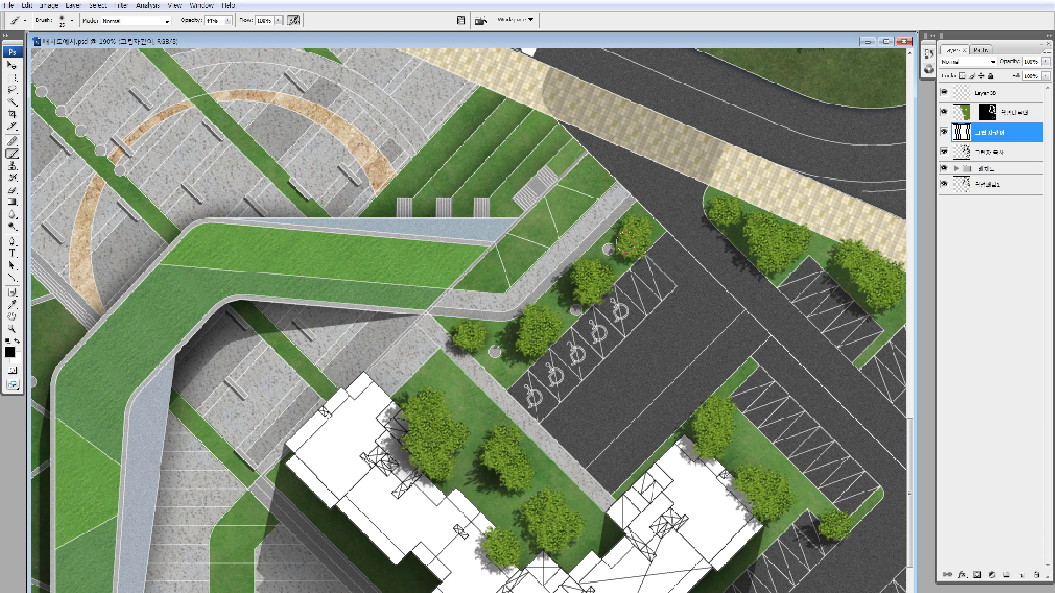
drag(534, 301, 531, 296)
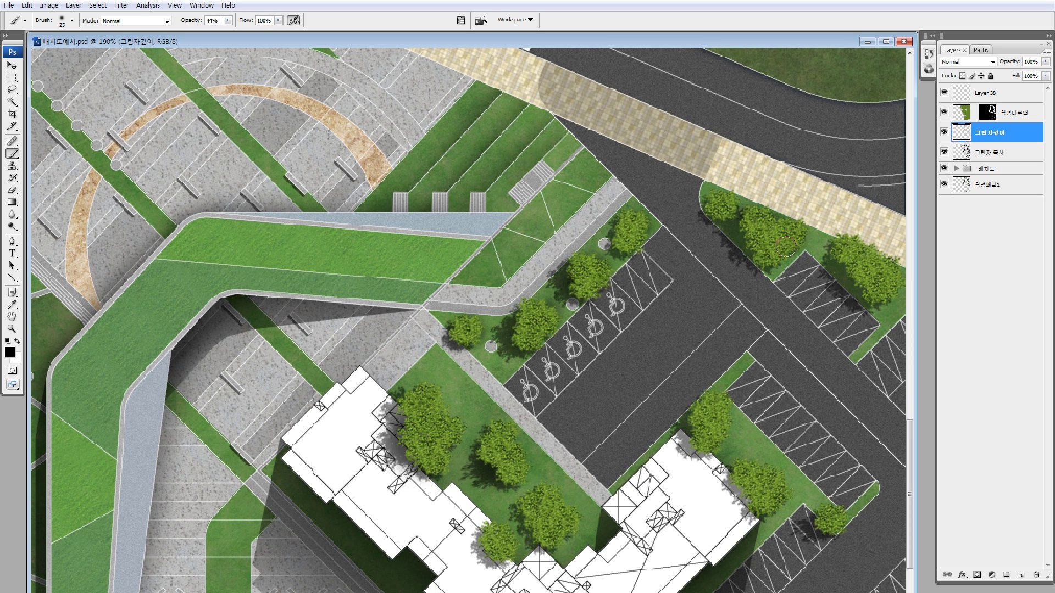
scroll(835, 255, down, 2)
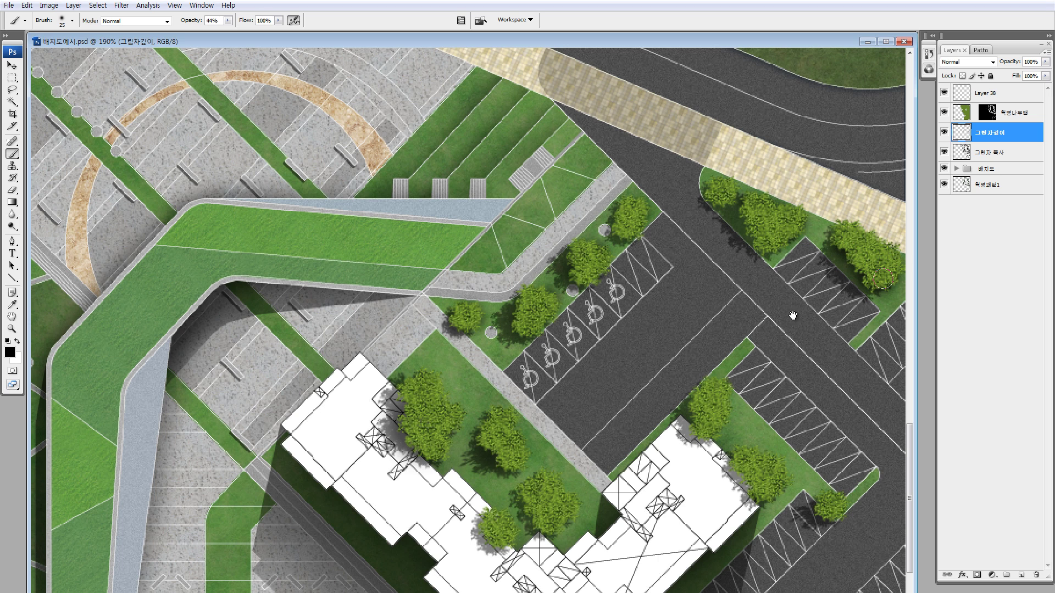
Step: Deepen the shadows of the trees in the white building's courtyard, at its eastern parking edge and south of it
drag(793, 315, 793, 208)
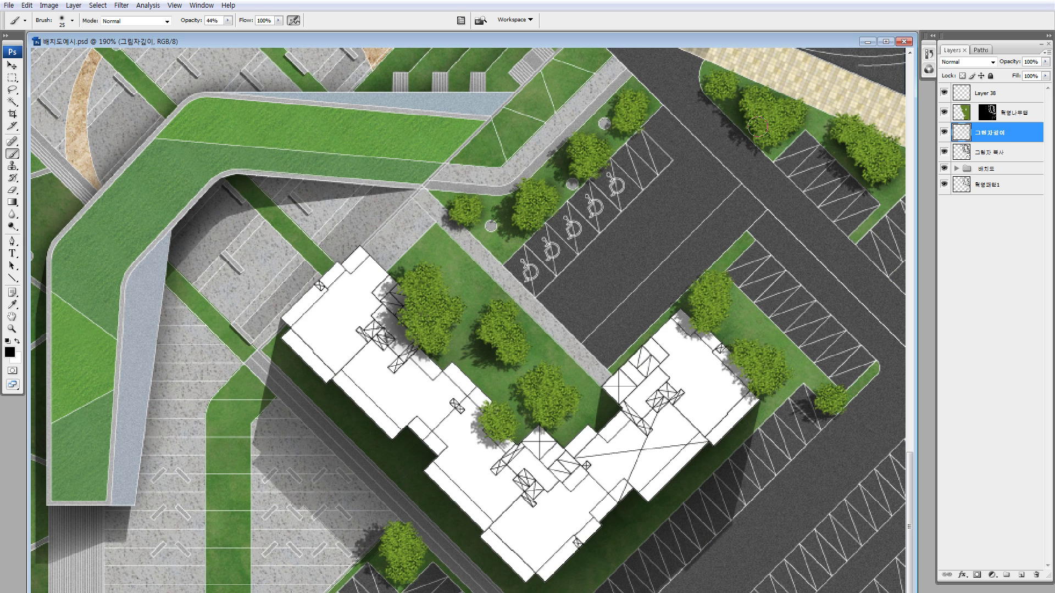
mouse_move(696, 308)
mouse_down()
mouse_move(698, 327)
mouse_move(775, 360)
mouse_move(786, 384)
mouse_move(843, 401)
mouse_up()
drag(577, 269, 679, 253)
mouse_move(547, 281)
mouse_down()
mouse_move(552, 296)
mouse_move(507, 309)
mouse_up()
drag(544, 409, 582, 409)
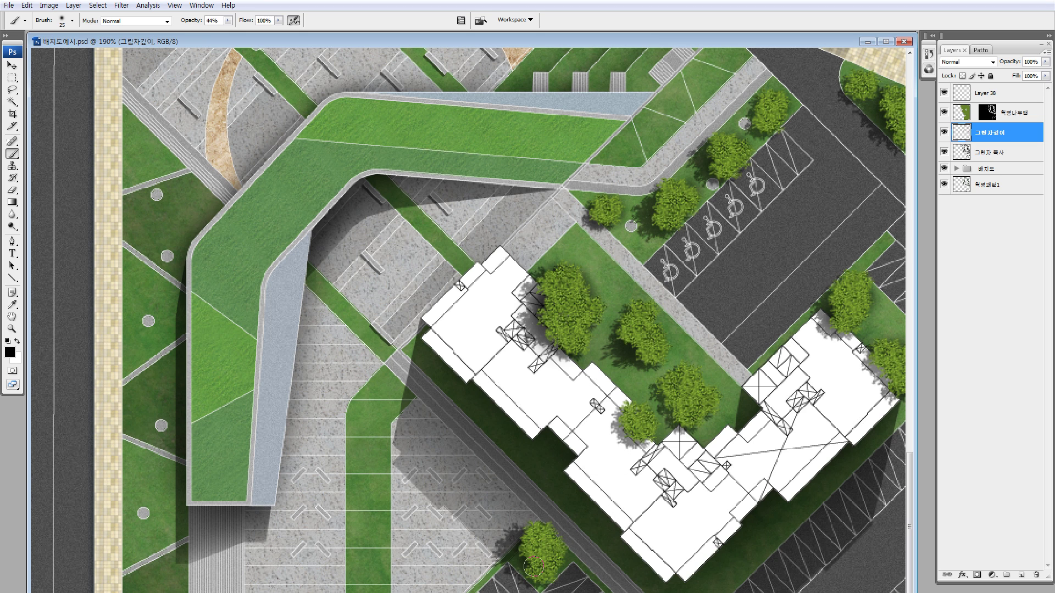
Step: Check the effect of the finished shadow depth on the full plan by toggling the 그림자깊이 layer's visibility
key(ctrl+minus)
key(ctrl+minus)
key(ctrl+minus)
key(ctrl+minus)
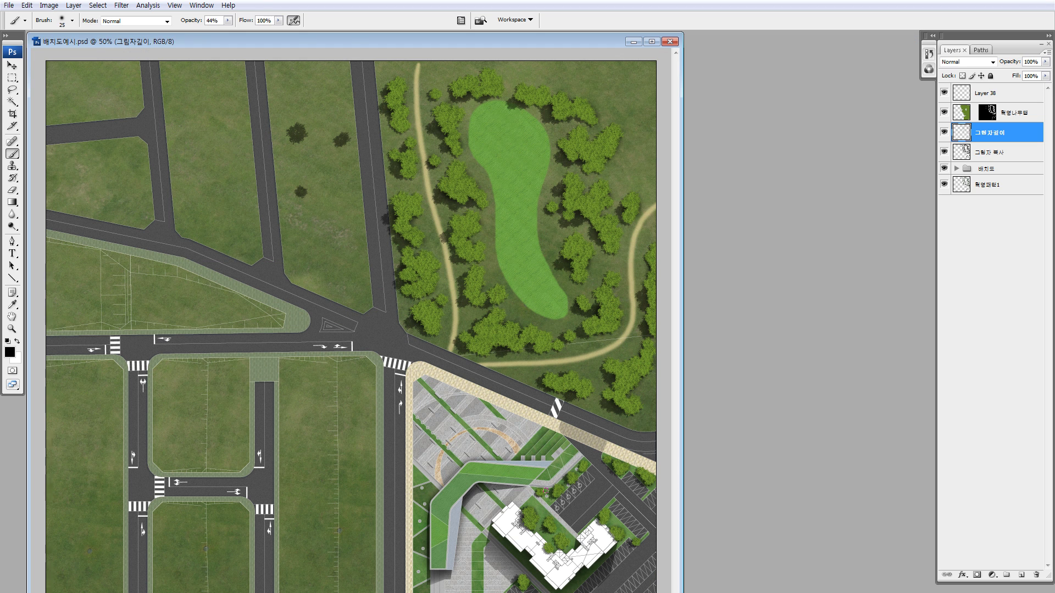
click(945, 133)
click(946, 134)
click(945, 133)
click(945, 133)
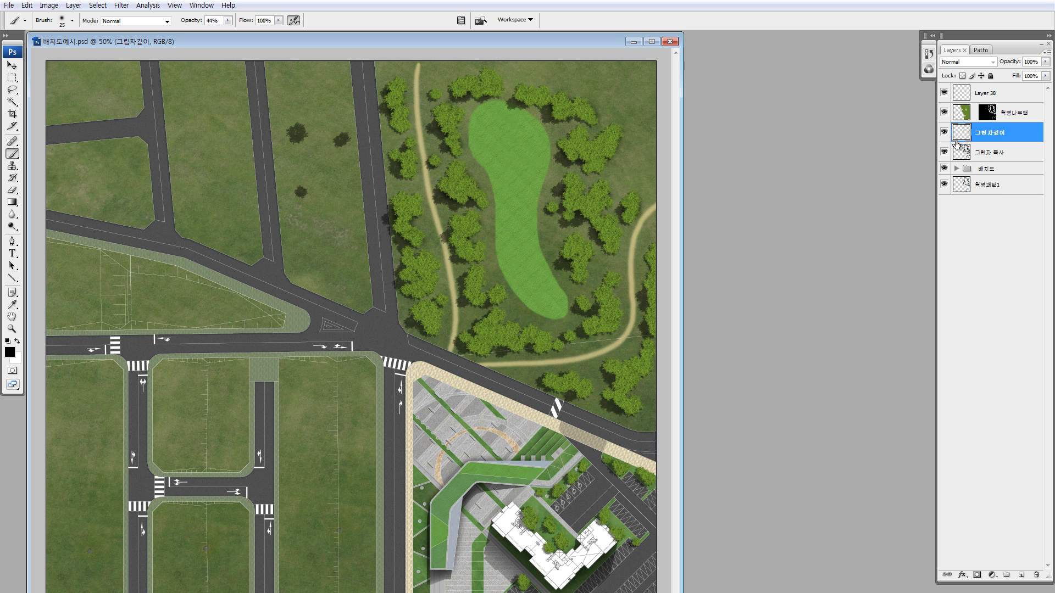
click(958, 113)
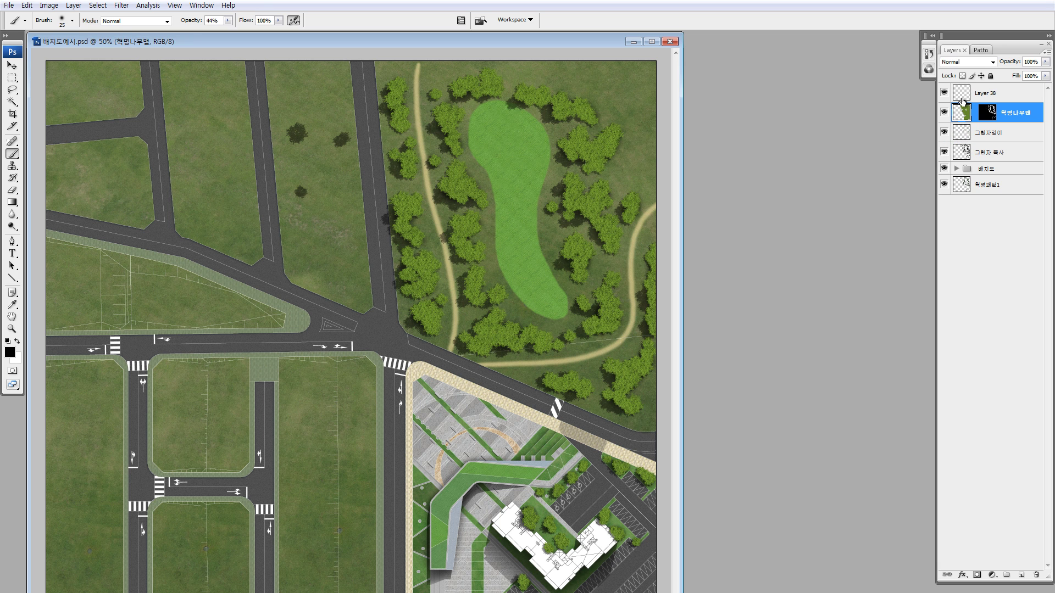
key(z)
drag(289, 131, 575, 311)
key(l)
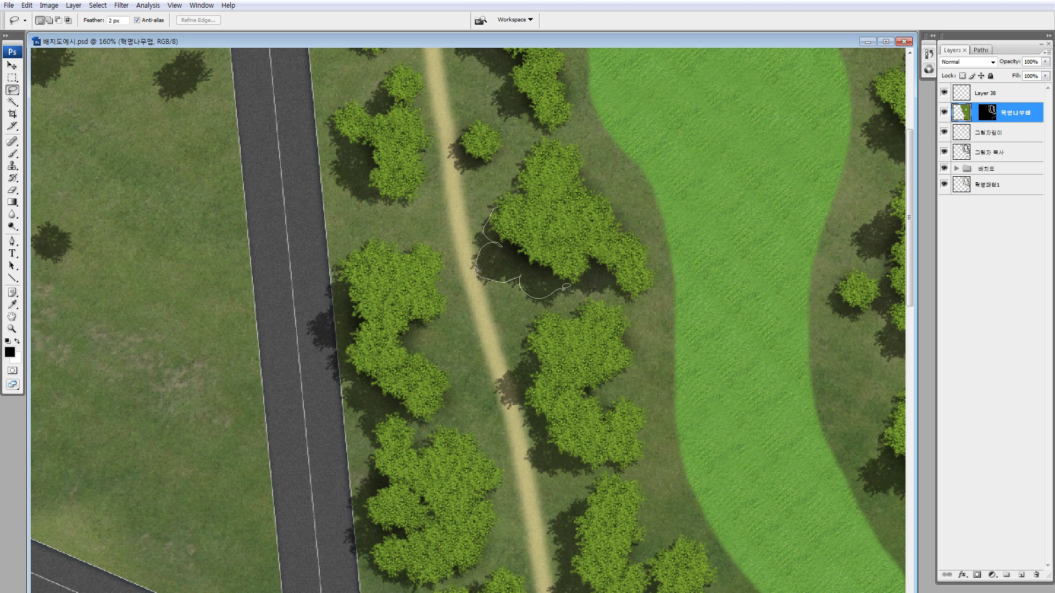
drag(566, 287, 599, 262)
key(ctrl+d)
Step: Outline part of the tree crown west of the lawn and compare the 혁명나무맵 tree layer hidden and shown
mouse_move(548, 161)
mouse_down()
mouse_move(523, 198)
mouse_move(537, 150)
mouse_up()
click(945, 112)
click(945, 113)
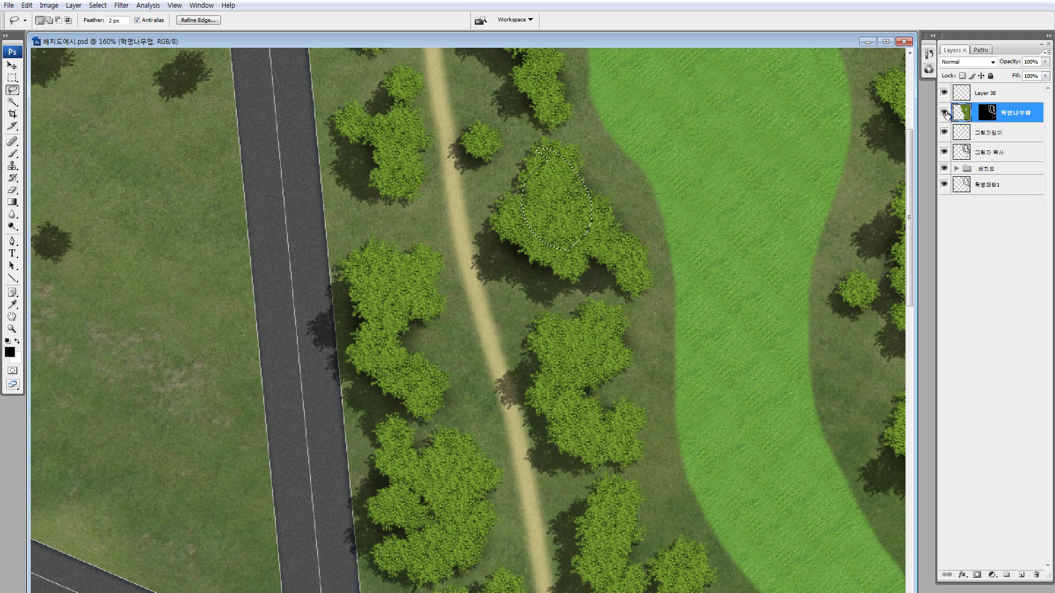
click(945, 113)
click(945, 114)
click(946, 115)
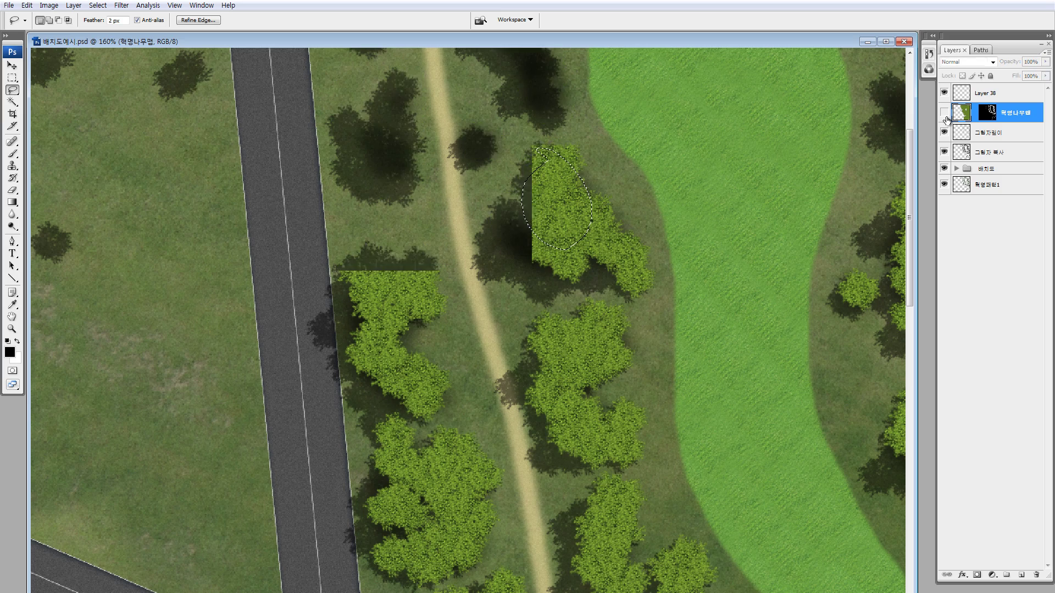
click(945, 113)
click(690, 226)
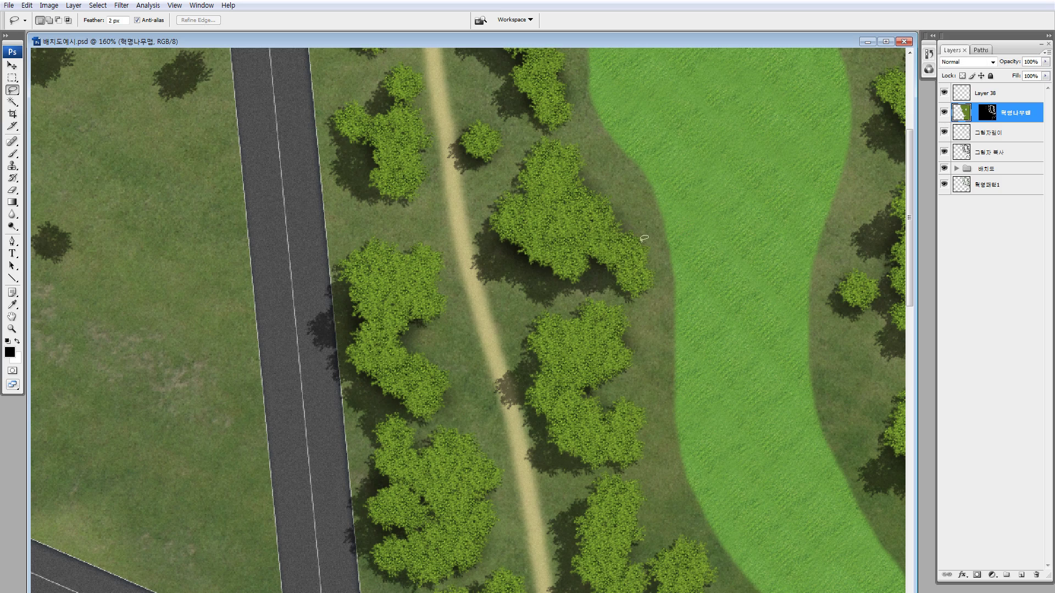
key(ctrl+alt+0)
drag(556, 208, 626, 241)
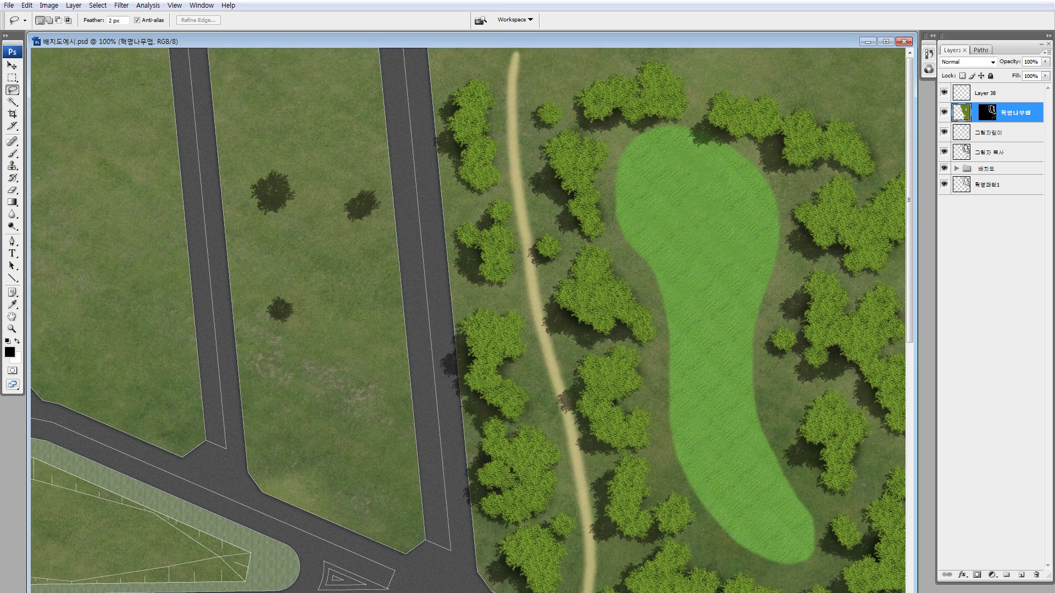
drag(474, 238, 470, 233)
mouse_move(544, 168)
mouse_down()
mouse_move(542, 194)
mouse_move(560, 163)
mouse_up()
mouse_move(601, 257)
mouse_down()
mouse_move(579, 287)
mouse_move(635, 303)
mouse_up()
mouse_move(607, 232)
mouse_down()
mouse_move(640, 304)
mouse_move(634, 317)
mouse_up()
key(ctrl+d)
Step: Copy the smallest isolated tree shadow in the grass plot from the 그림자 복사 layer onto a new layer
key(v)
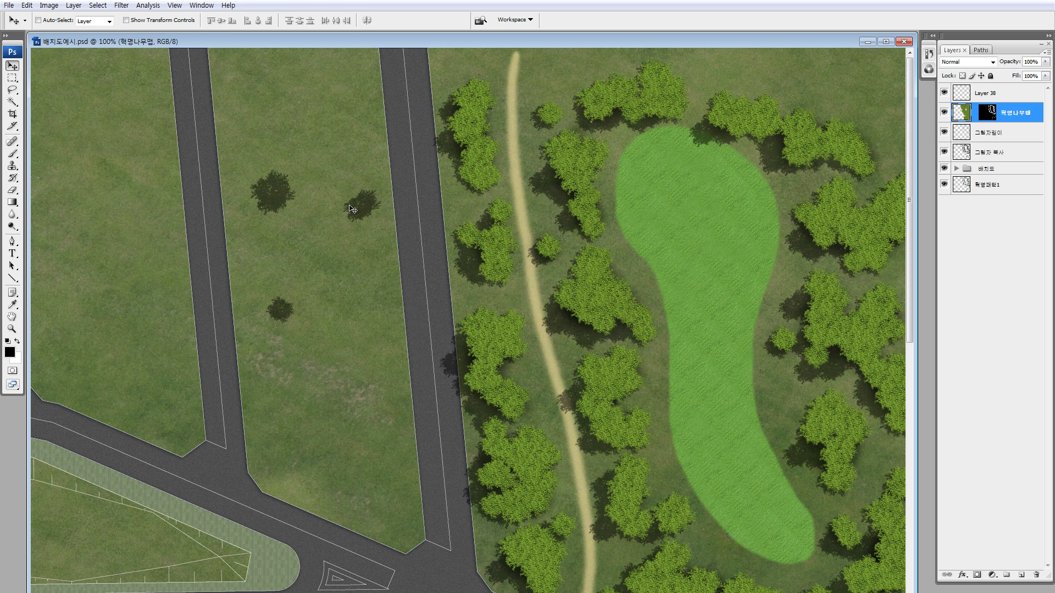
drag(281, 193, 290, 200)
key(ctrl+z)
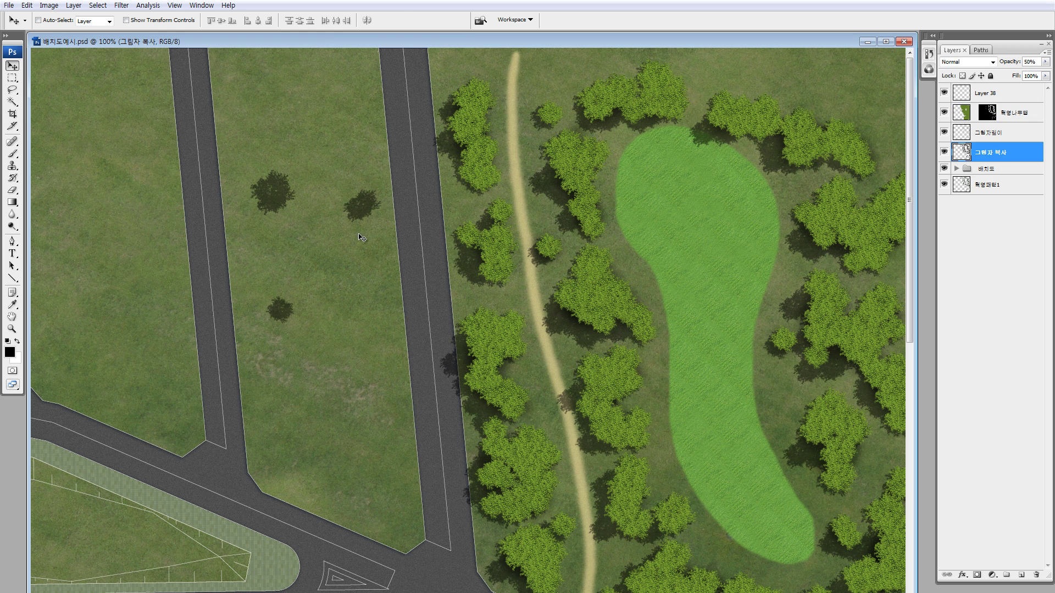
key(m)
drag(308, 275, 256, 336)
drag(303, 304, 604, 289)
drag(340, 271, 236, 349)
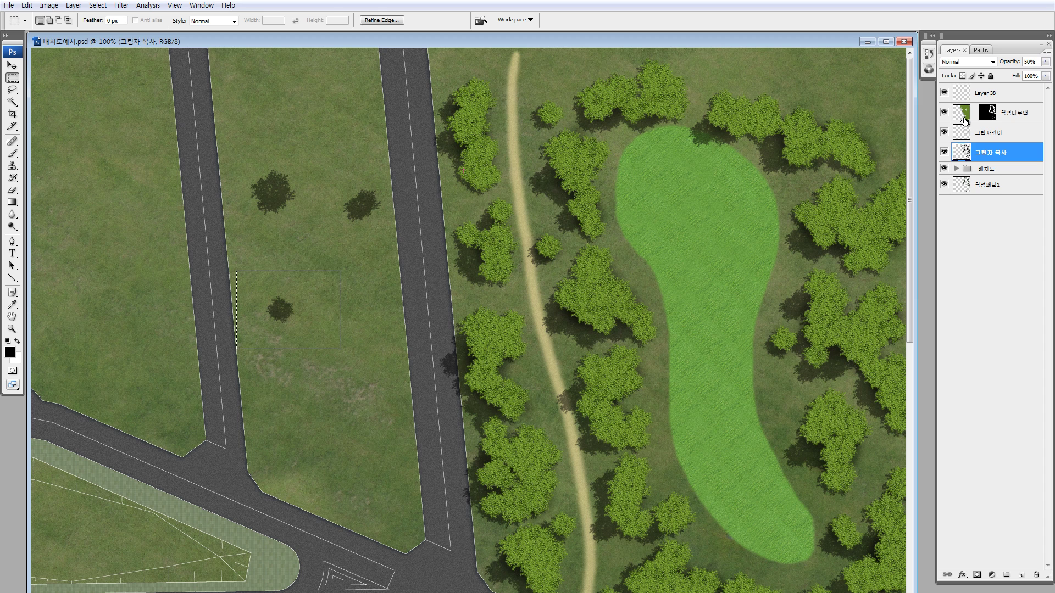
click(254, 336)
drag(325, 272, 216, 351)
key(ctrl+j)
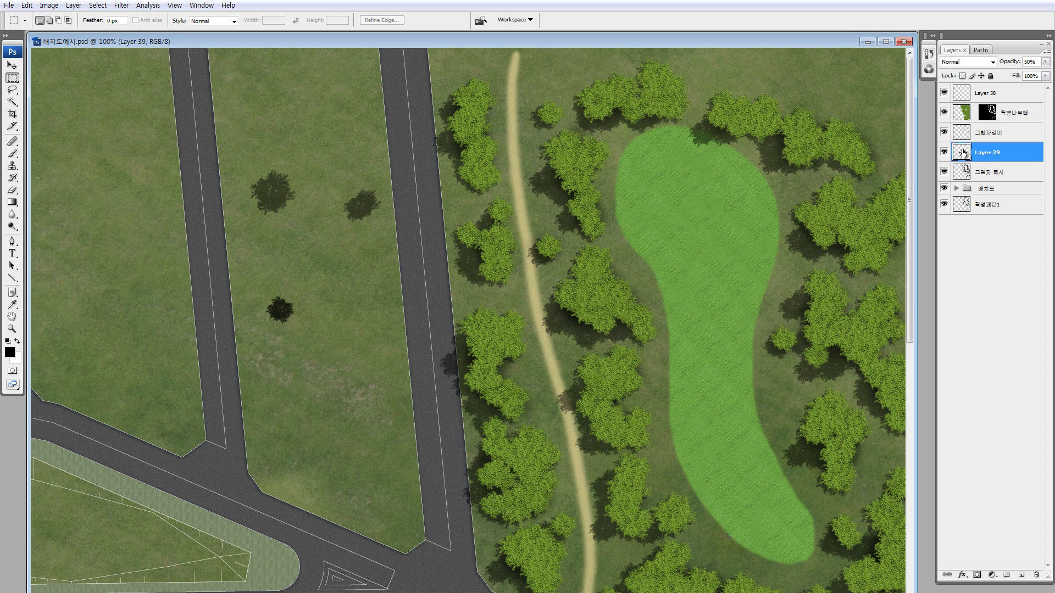
Step: Move the copied shadow layer to the top of the layer stack and set its opacity to 50%
drag(963, 152, 962, 91)
click(945, 94)
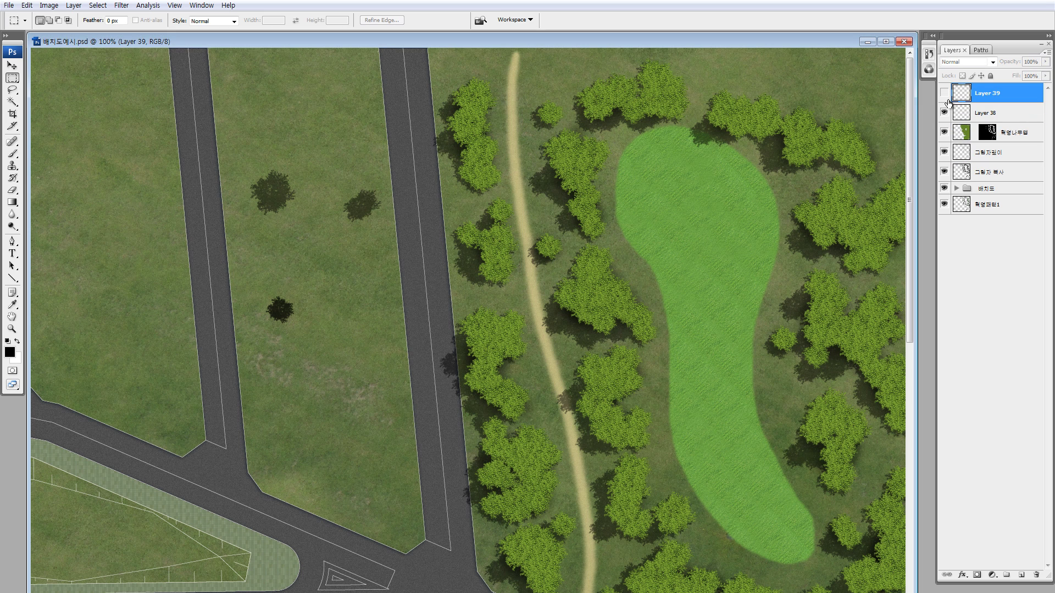
click(947, 112)
key(5)
Step: Delete the empty Layer 38 and make Layer 39 visible
ctrl+click(962, 113)
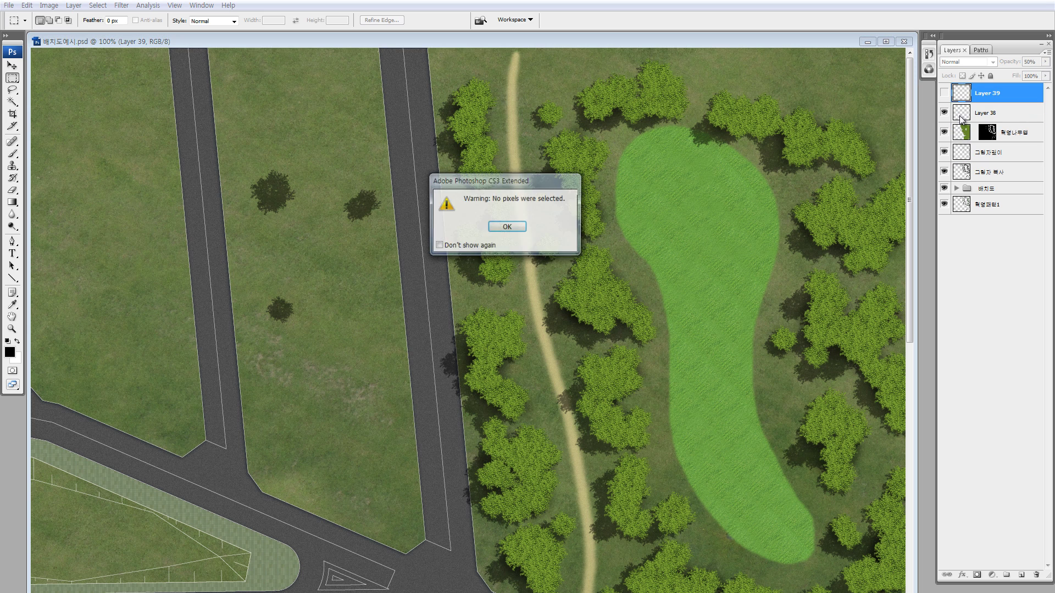
key(Return)
click(961, 116)
key(Delete)
click(945, 93)
click(961, 96)
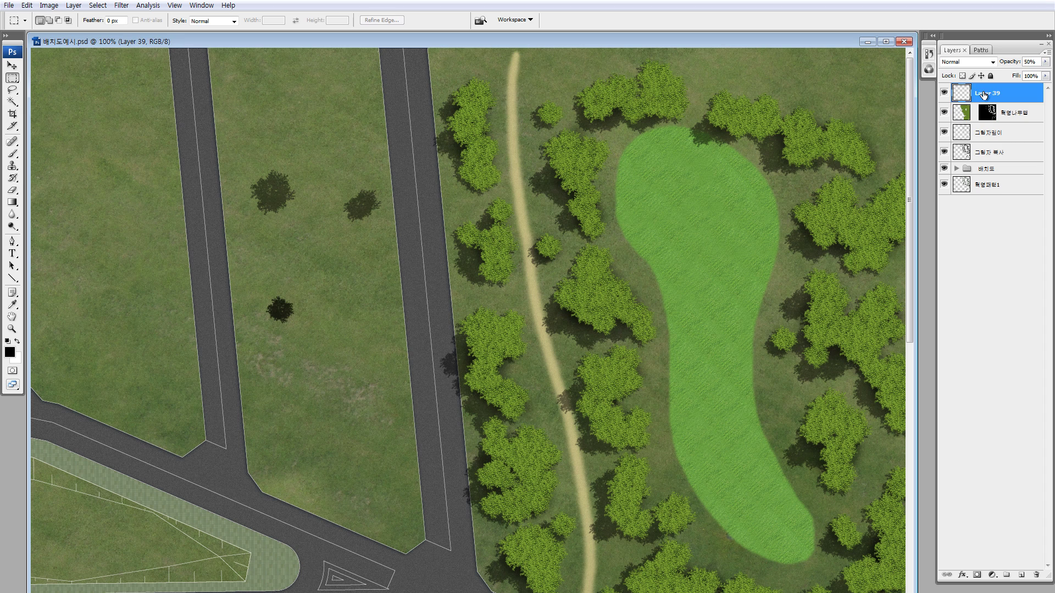
Step: Move the copied tree shadow from the grass plot onto the tree cluster just east of the road
double_click(986, 93)
click(834, 142)
click(961, 110)
click(957, 93)
key(v)
drag(294, 318, 517, 313)
Step: Nudge the copied shadow slightly up within the crown of the tree cluster and check it on the whole plan
drag(407, 240, 564, 353)
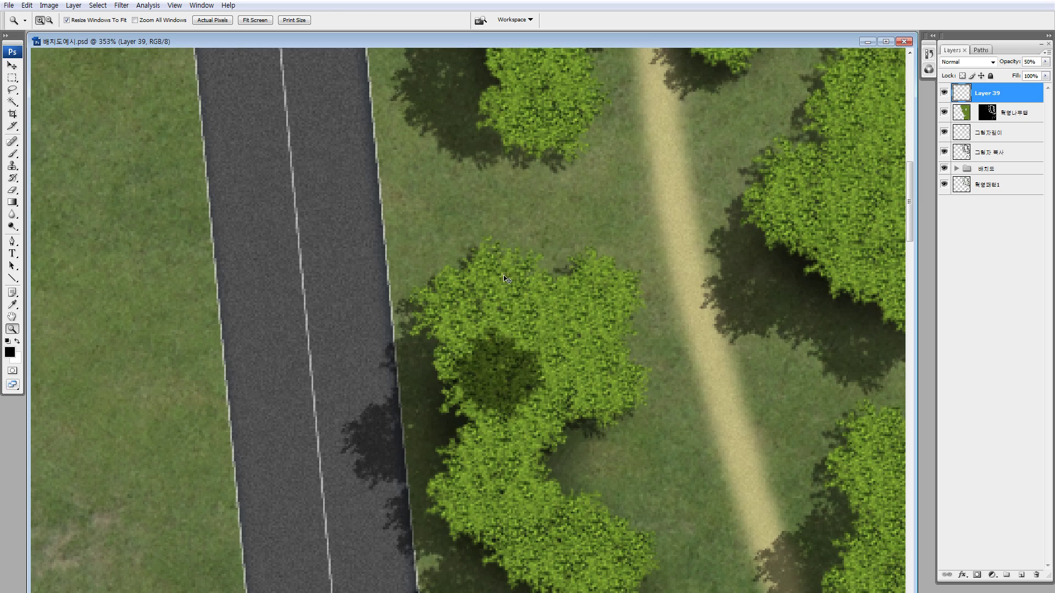
key(v)
drag(502, 377, 508, 349)
drag(524, 399, 491, 254)
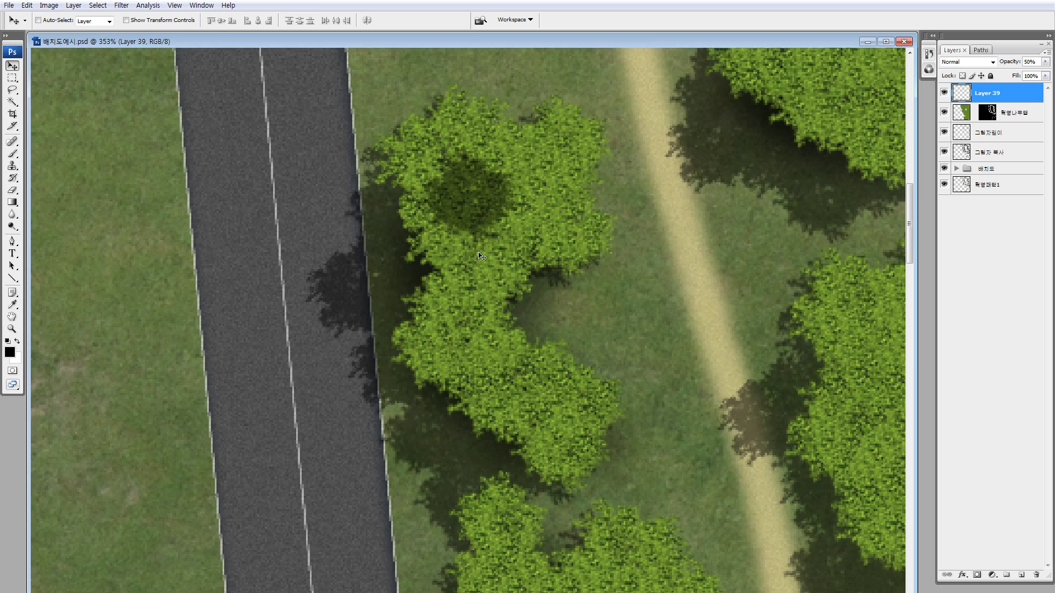
key(ctrl+0)
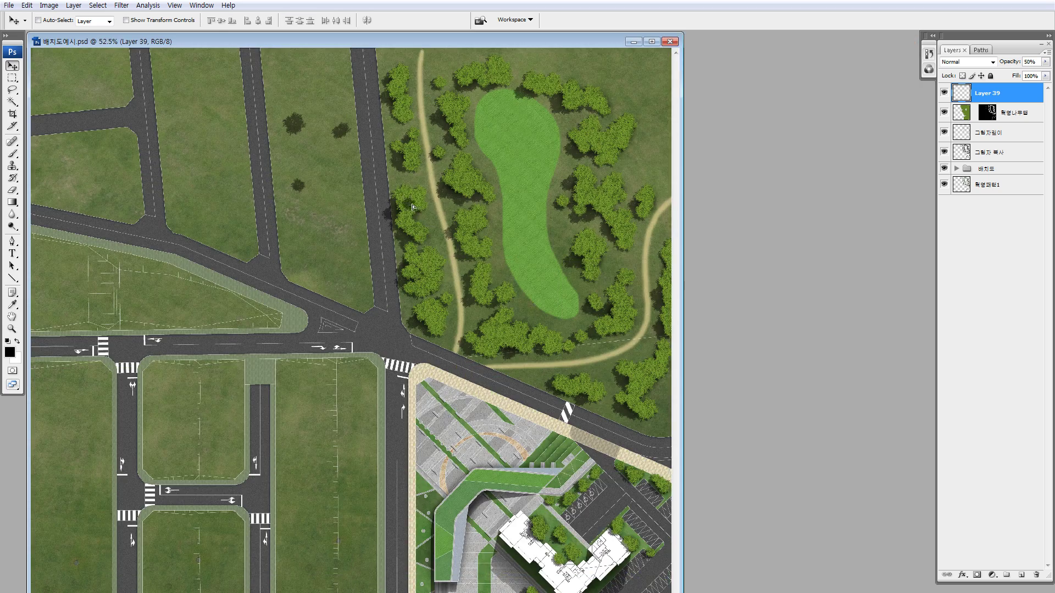
key(ctrl+j)
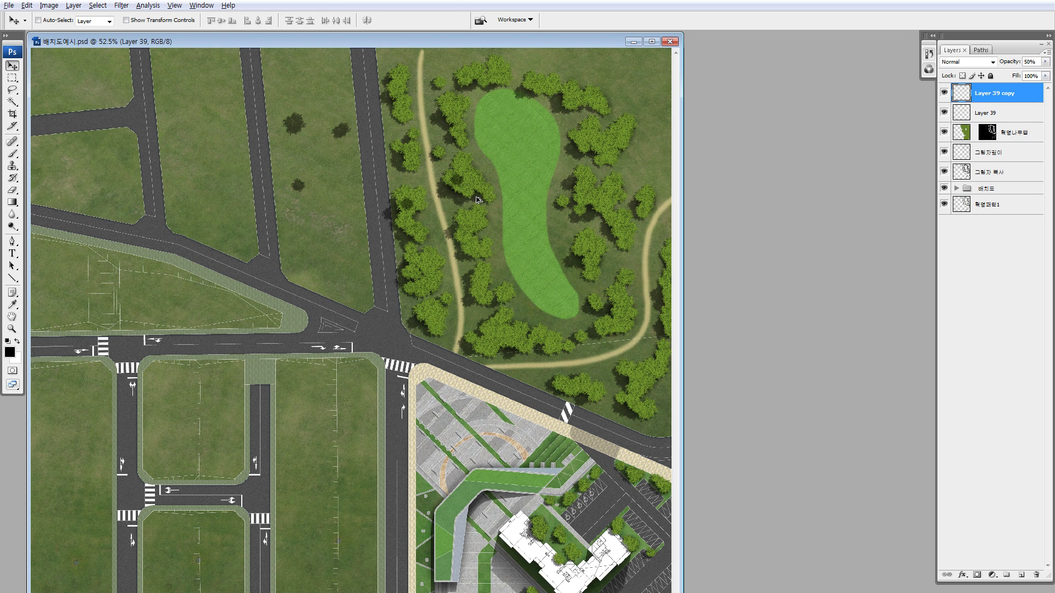
key(ctrl+j)
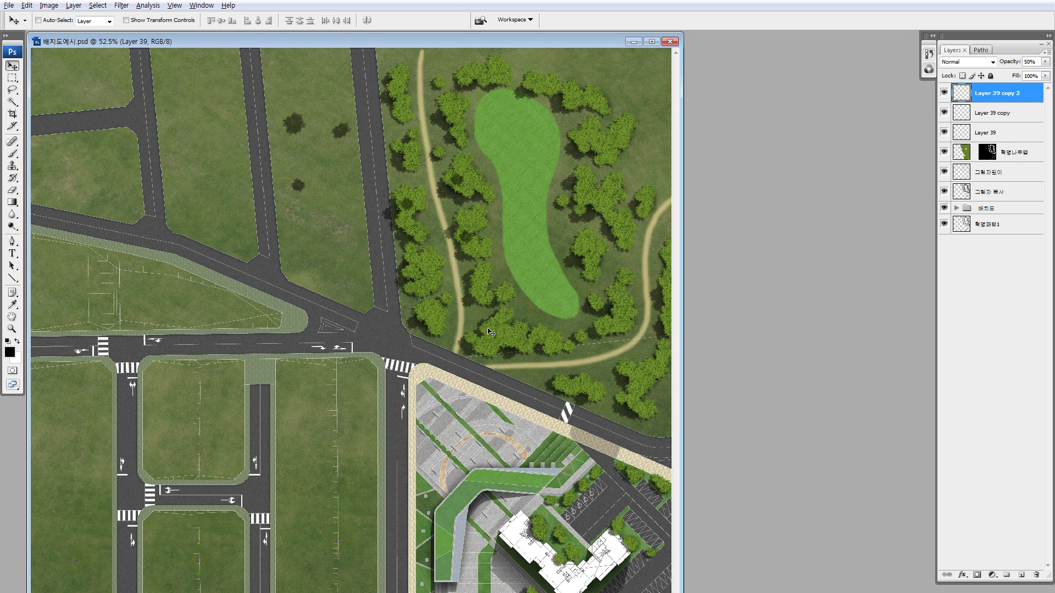
key(ctrl+alt+z)
key(ctrl+alt+z)
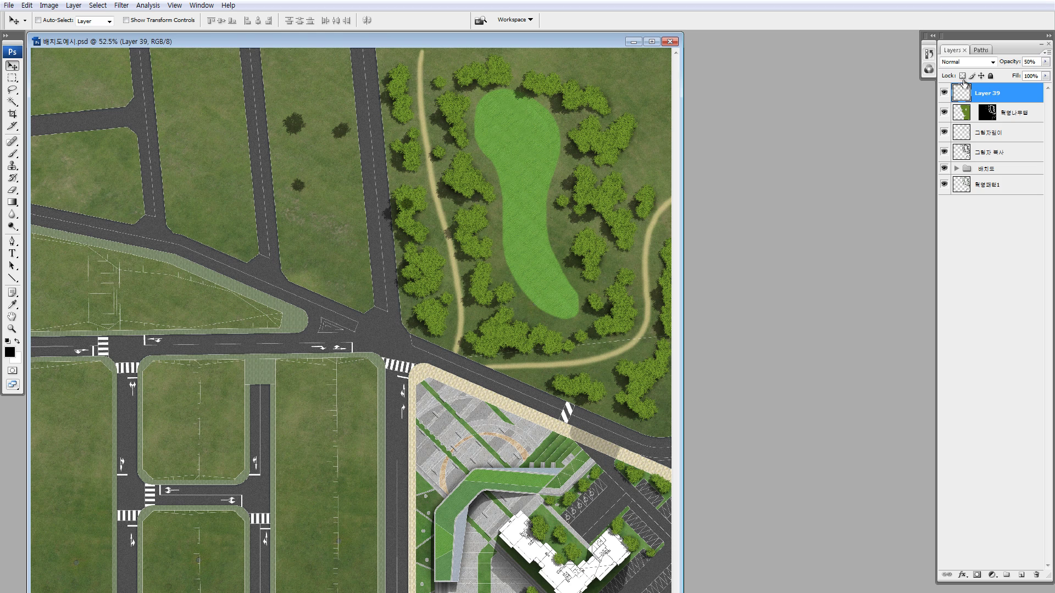
Step: Lower the opacity of Layer 39 to 0%
click(1046, 62)
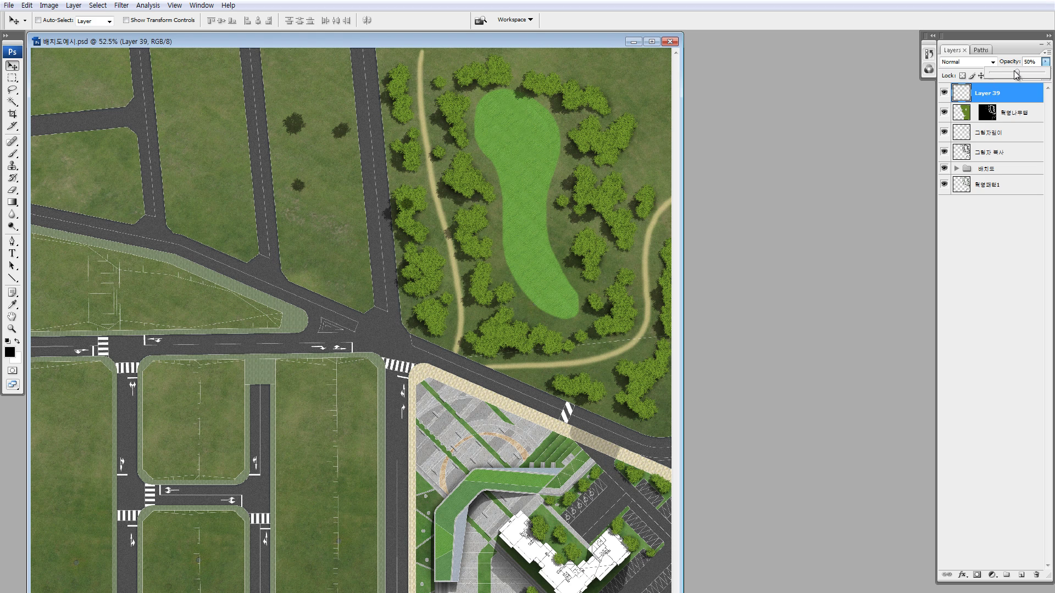
drag(1016, 75, 822, 284)
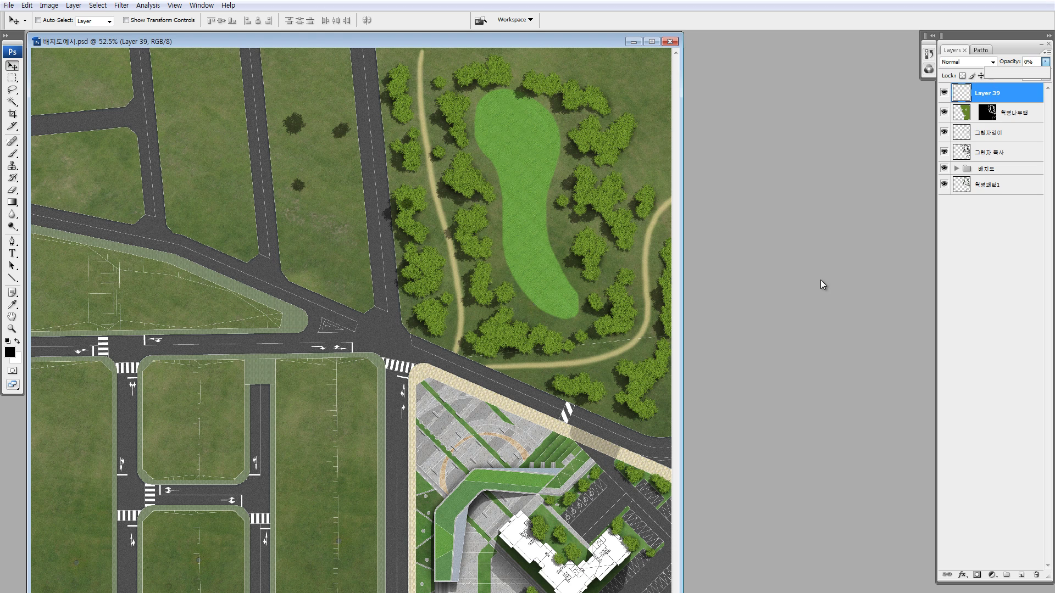
click(970, 103)
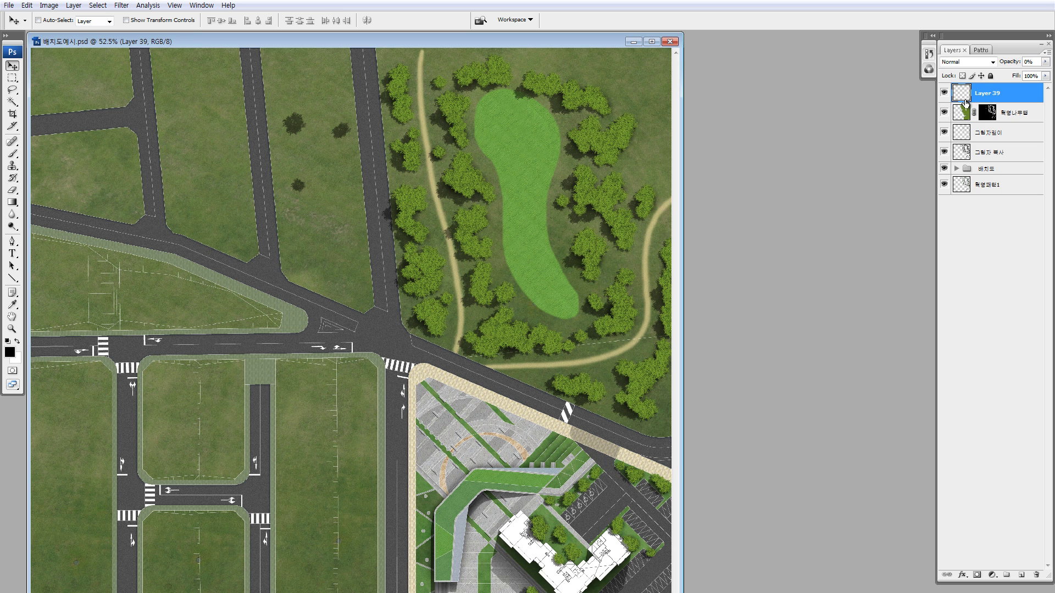
Step: Load Layer 39's outline as a selection on the tree cluster east of the road and add a new layer above it
key(z)
drag(313, 302, 484, 142)
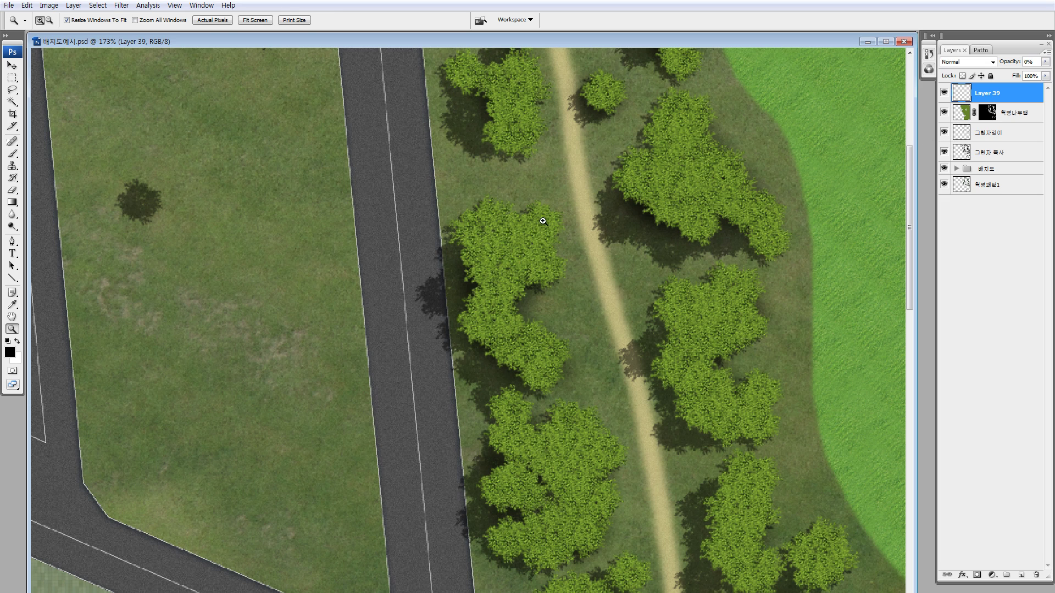
key(v)
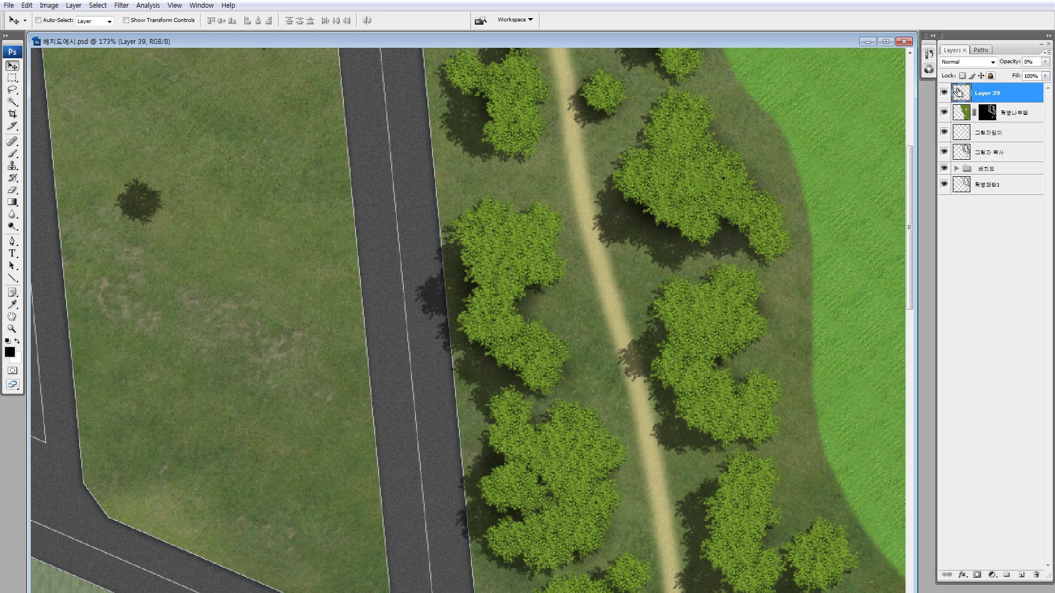
ctrl+click(959, 92)
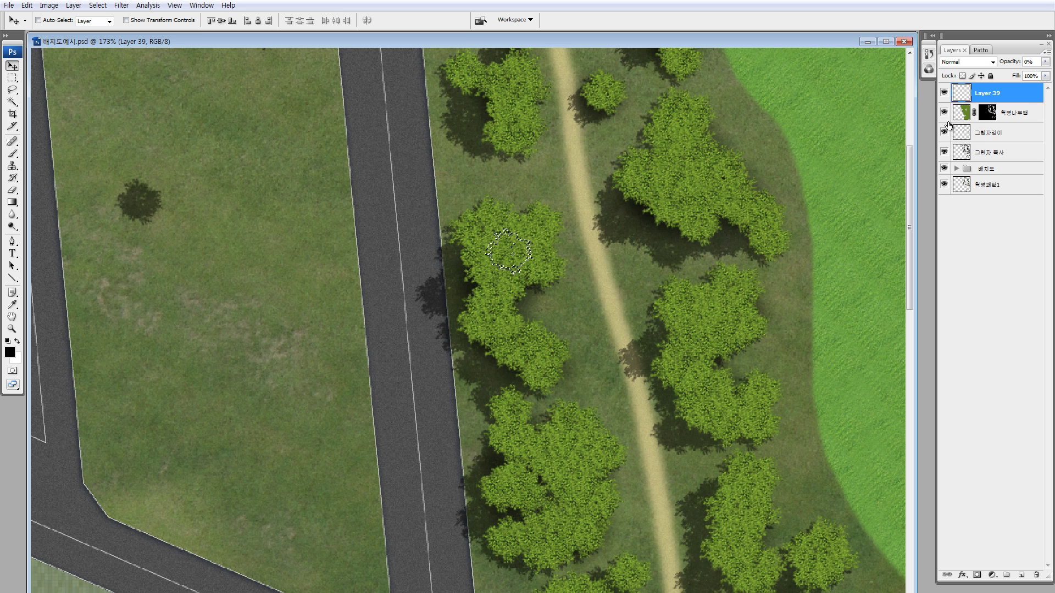
key(ctrl+d)
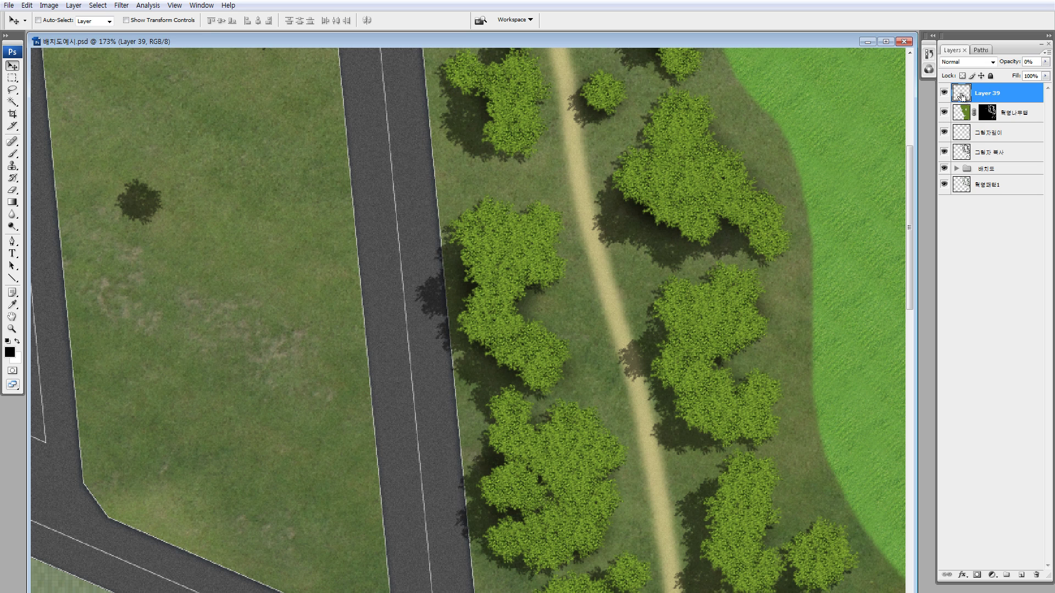
ctrl+click(961, 96)
key(b)
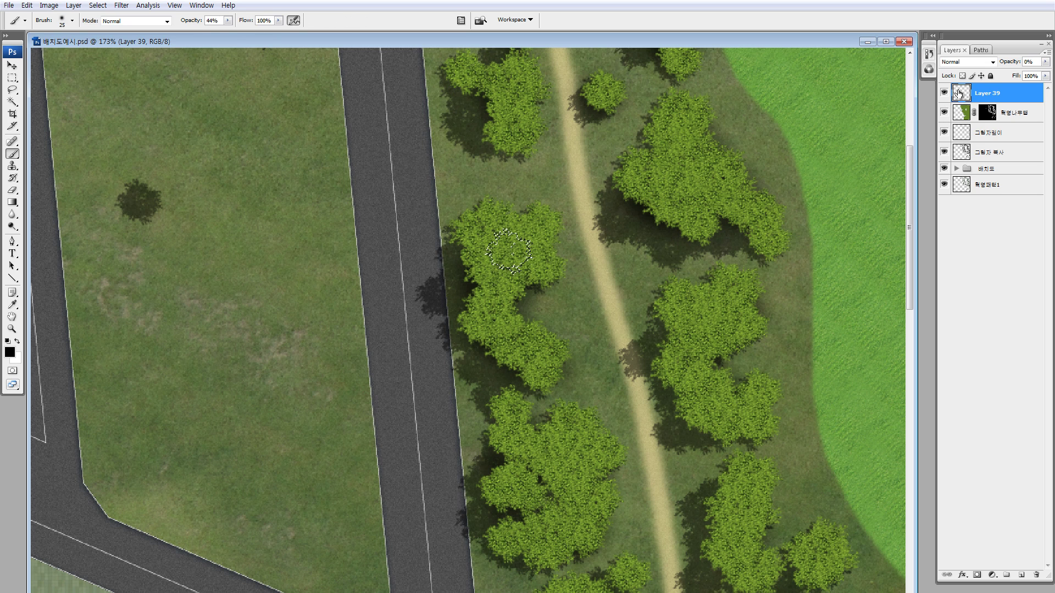
click(1023, 575)
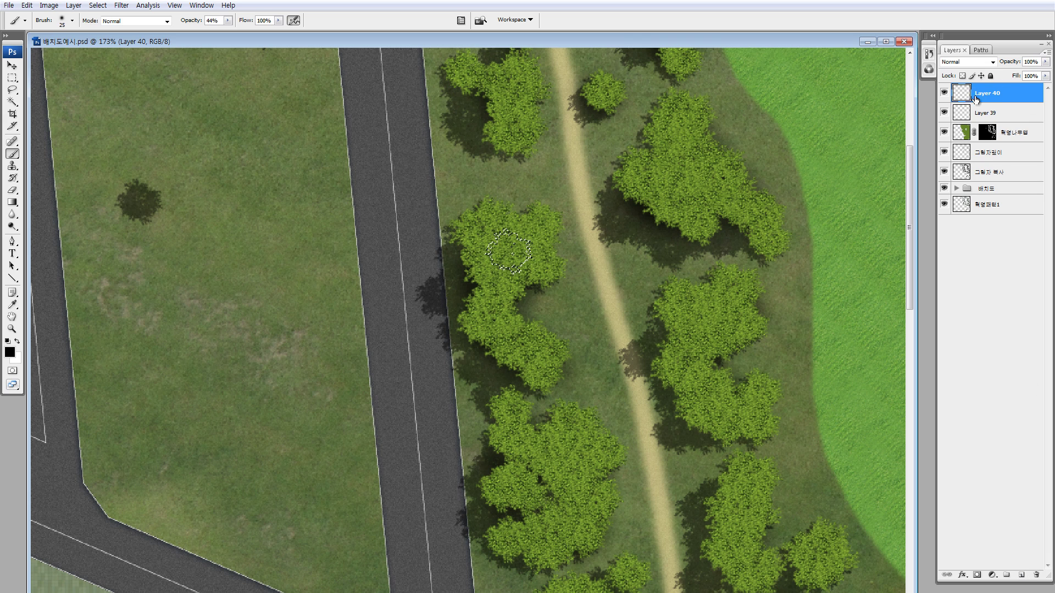
click(960, 112)
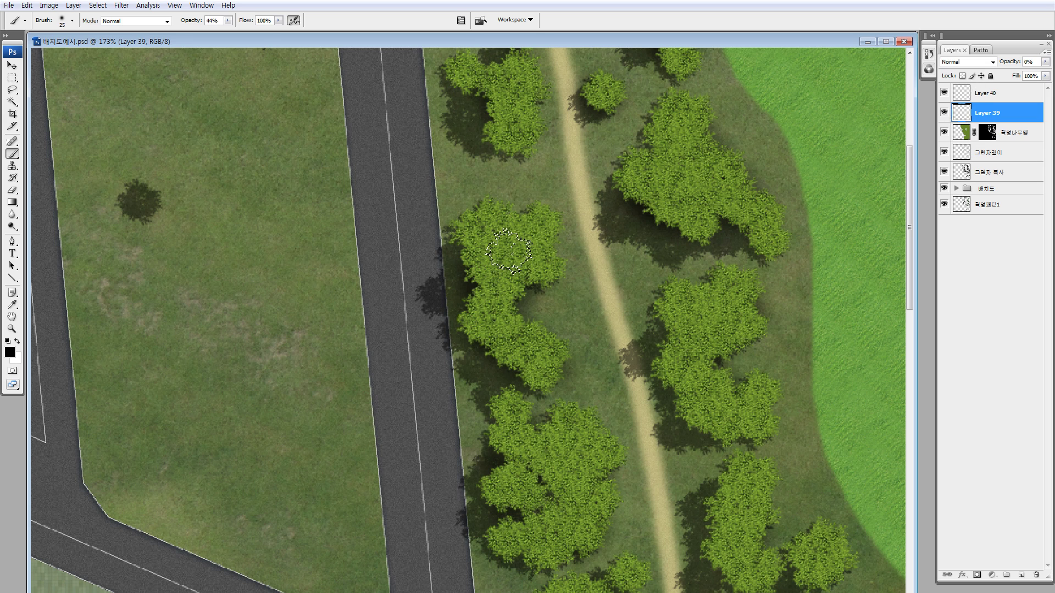
click(961, 93)
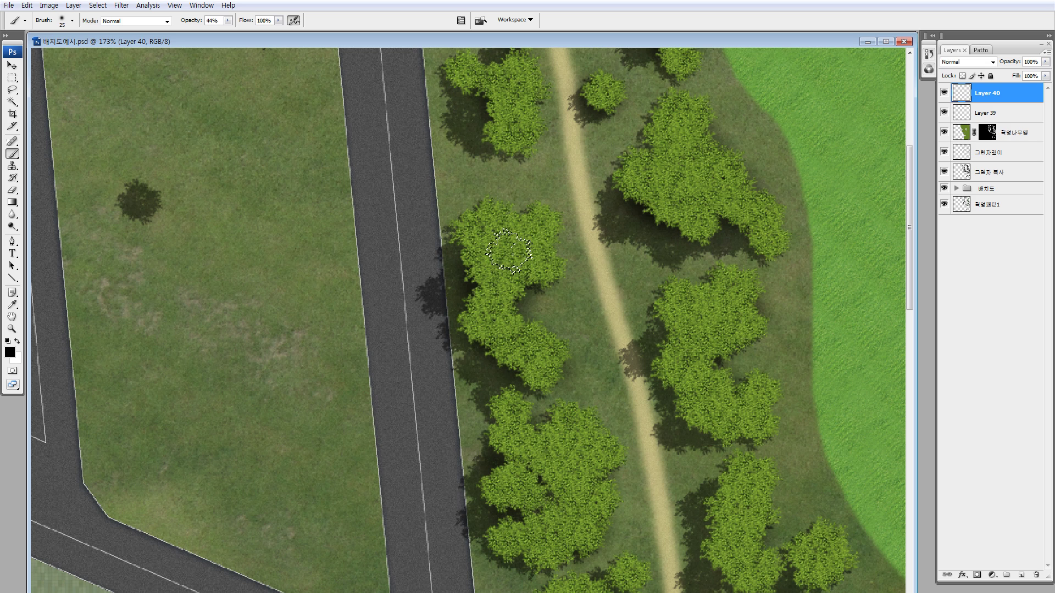
Step: Try painting black shading around the outside of the selected crown outline at 44% brush opacity
key(ctrl+z)
mouse_move(489, 211)
mouse_down()
mouse_move(499, 193)
mouse_move(516, 245)
mouse_move(485, 334)
mouse_move(511, 352)
mouse_move(577, 214)
mouse_move(501, 165)
mouse_move(535, 220)
mouse_move(538, 526)
mouse_up()
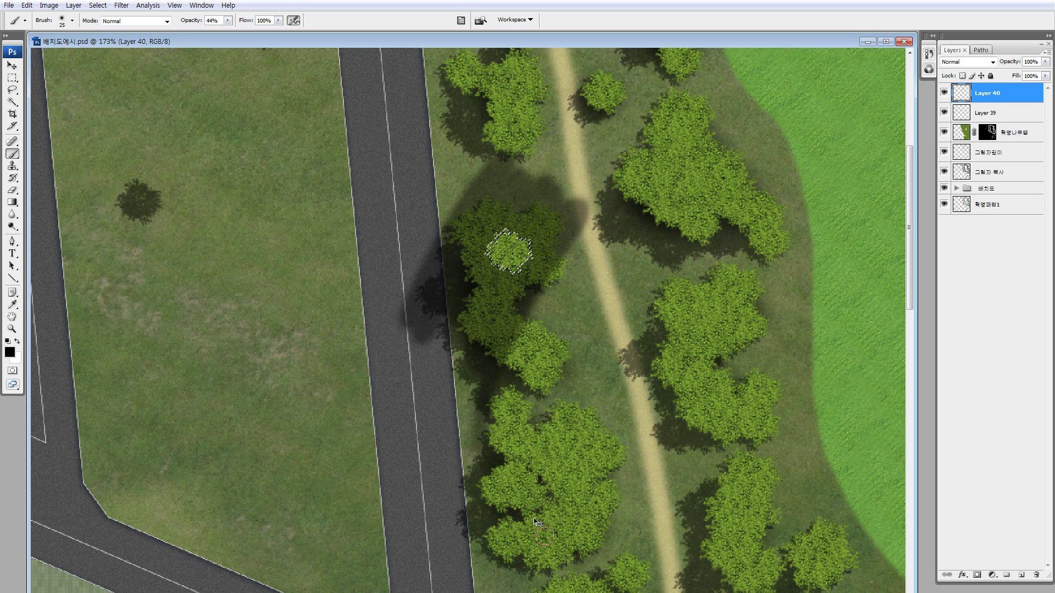
key(ctrl+z)
drag(500, 271, 508, 333)
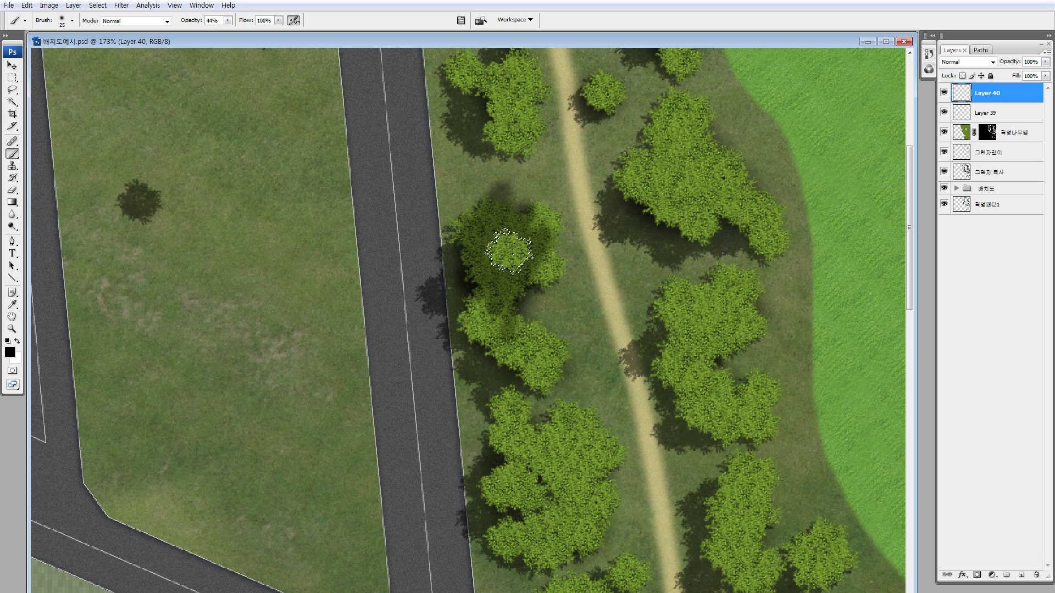
key(ctrl+z)
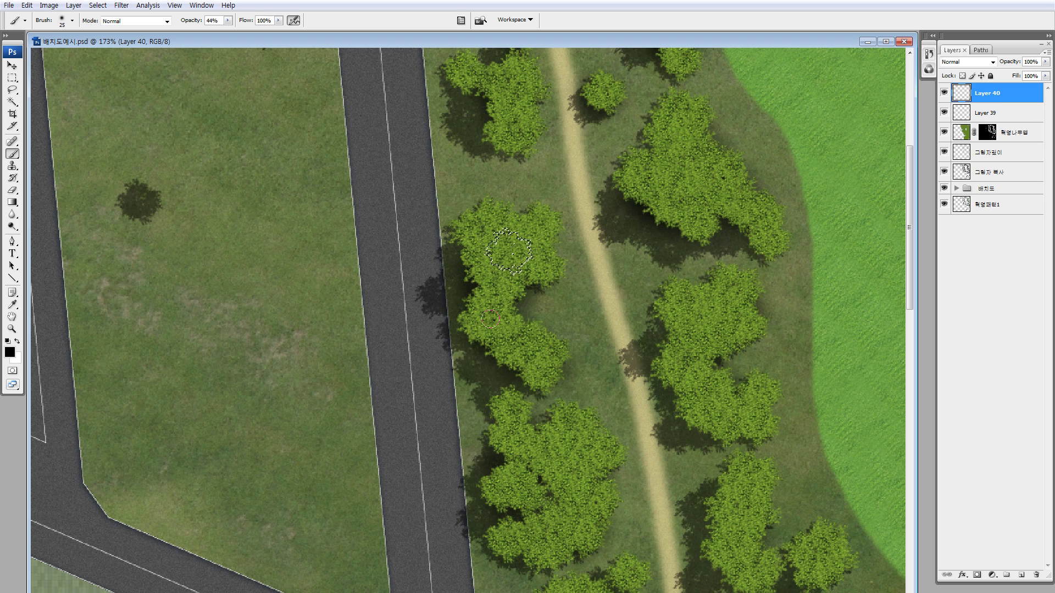
Step: Paint a small soft black shadow within the tree cluster's crown on Layer 40 using a size 20 brush at 44% opacity
key(ctrl+d)
mouse_move(510, 217)
mouse_down()
mouse_move(502, 205)
mouse_move(542, 269)
mouse_move(539, 294)
mouse_up()
key(ctrl+z)
mouse_move(485, 193)
mouse_down()
mouse_move(462, 299)
mouse_move(517, 294)
mouse_up()
key(ctrl+z)
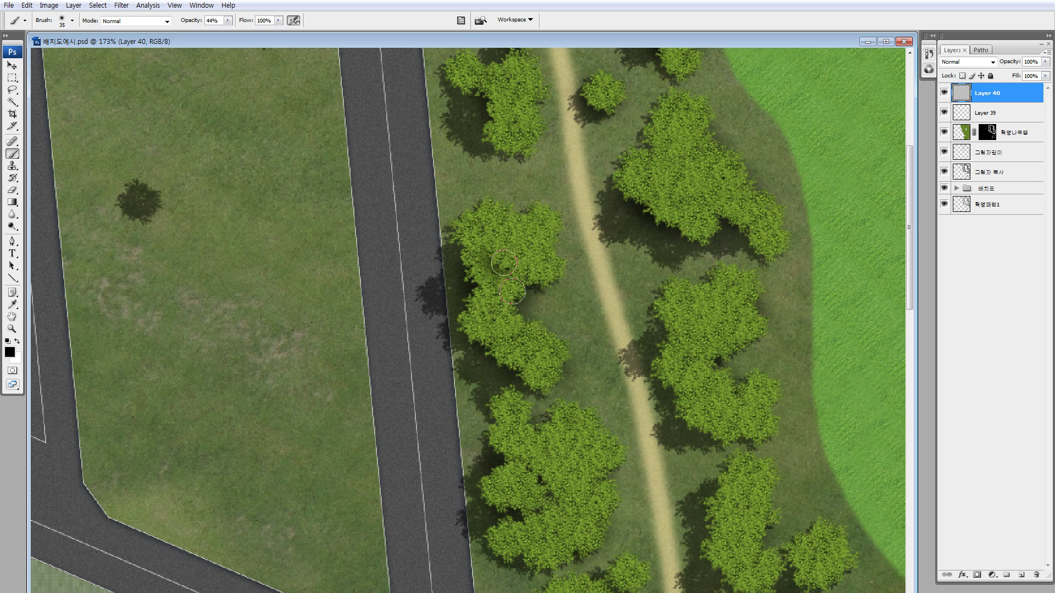
key(bracketleft)
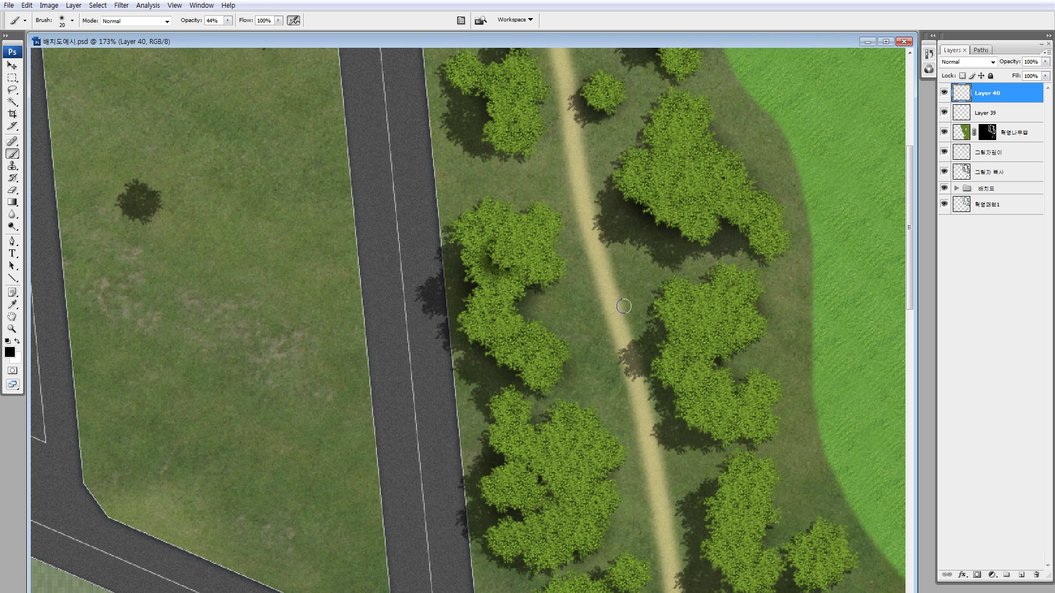
Step: Select the painted crown shading, place a sample of it on the grass plot and a copy back in the tree crown
key(e)
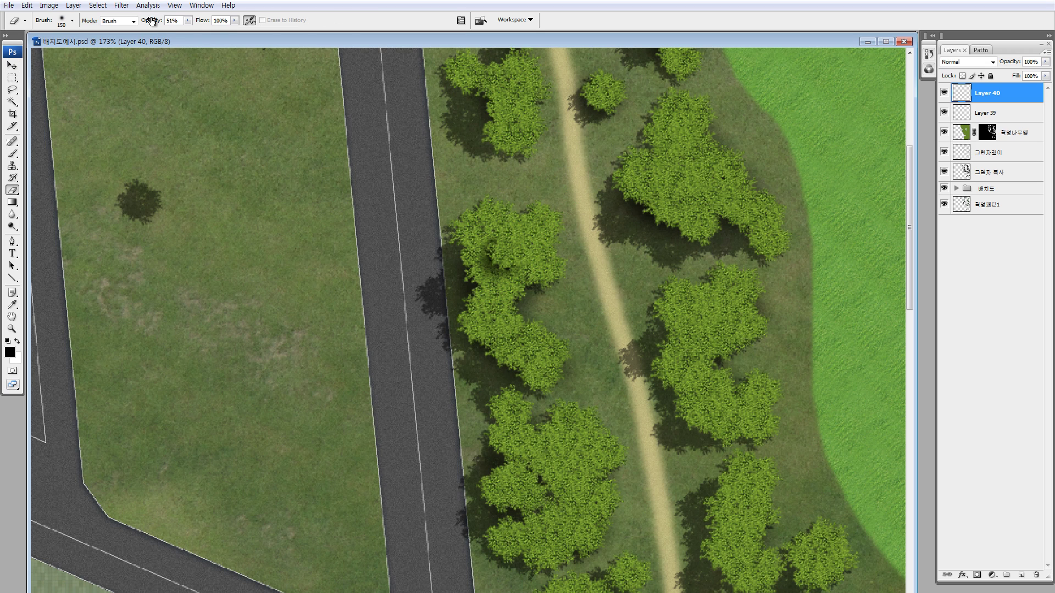
drag(152, 21, 141, 22)
key(m)
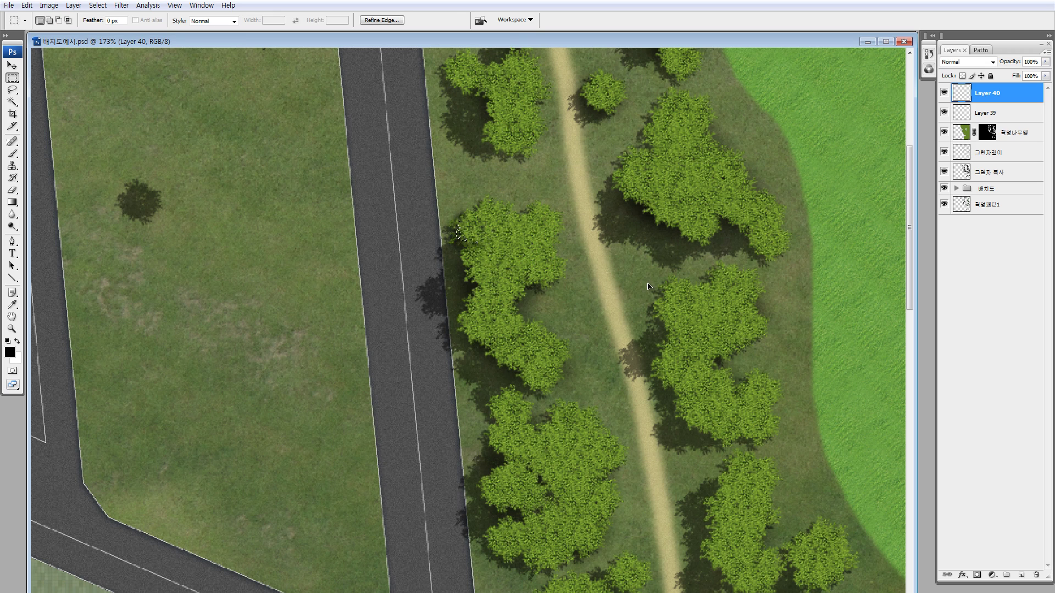
drag(648, 286, 422, 288)
key(ctrl+d)
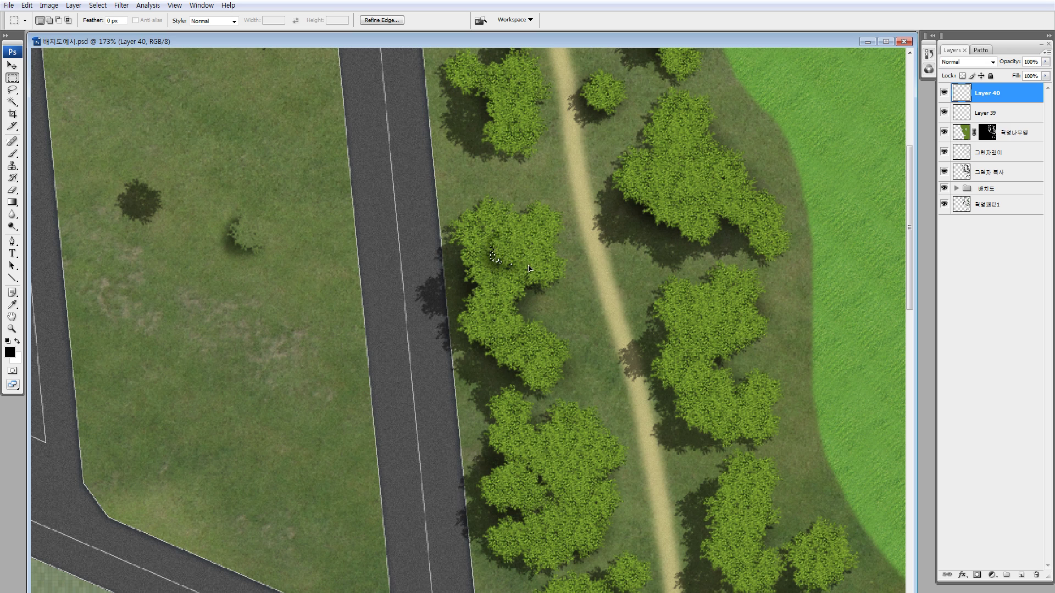
drag(490, 247, 497, 278)
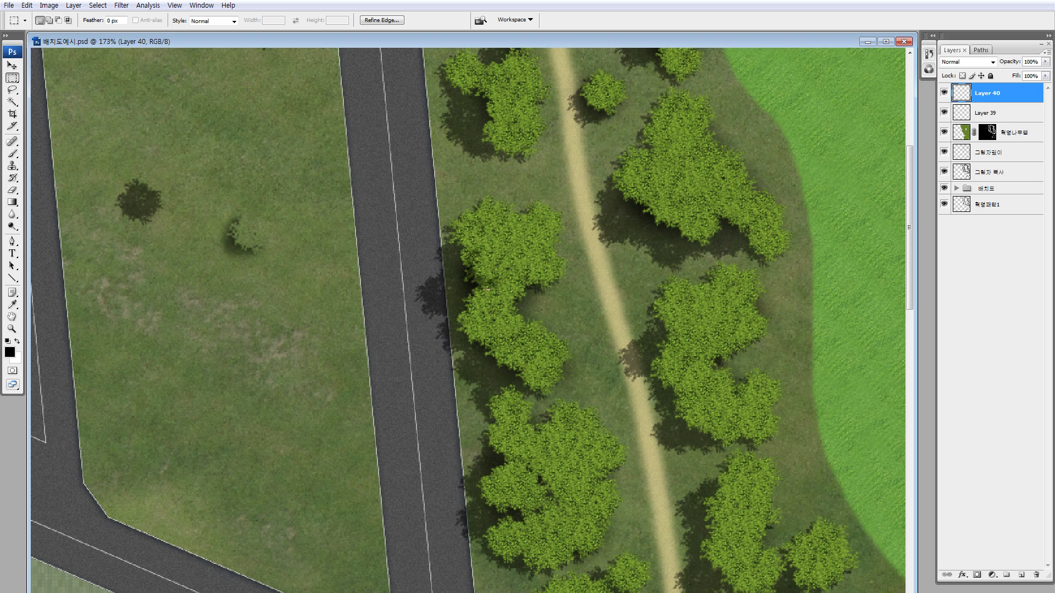
key(ctrl+minus)
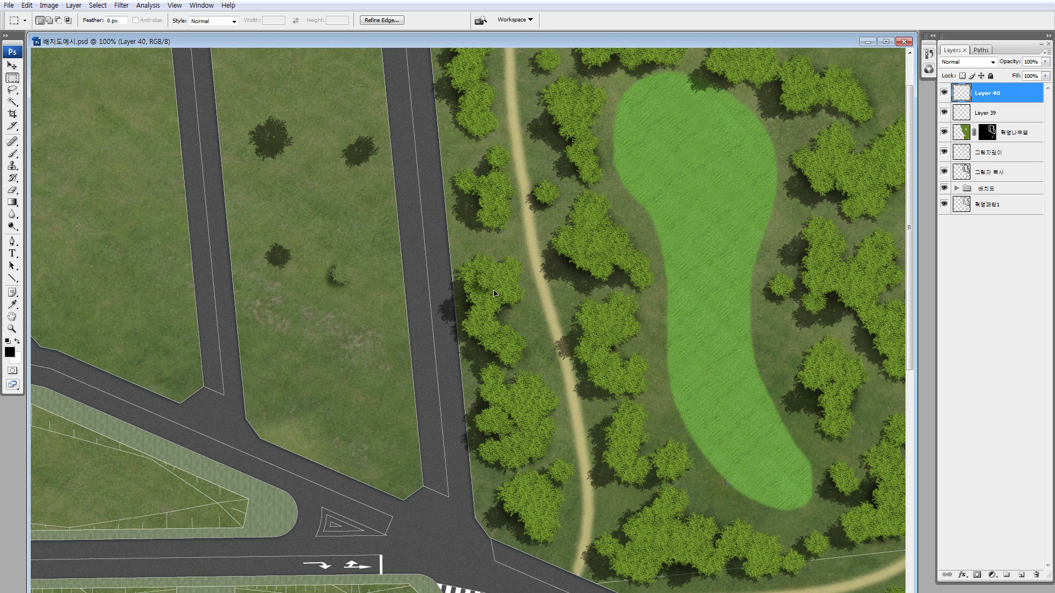
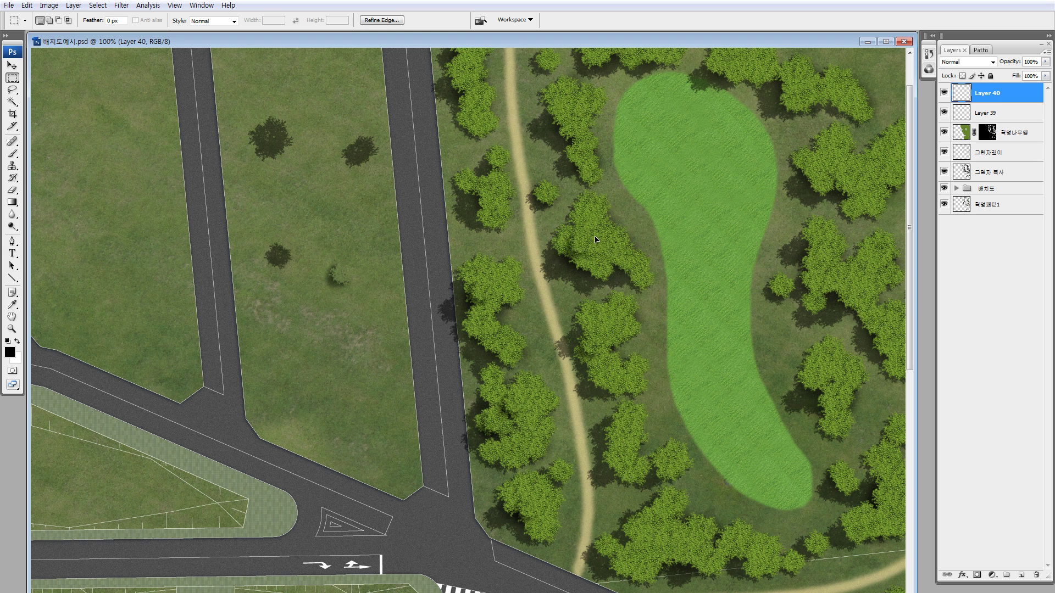
Step: Copy the crown shading into the tree clusters along the north and east sides of the bright green lawn
scroll(604, 285, up, 2)
scroll(616, 248, left, 1)
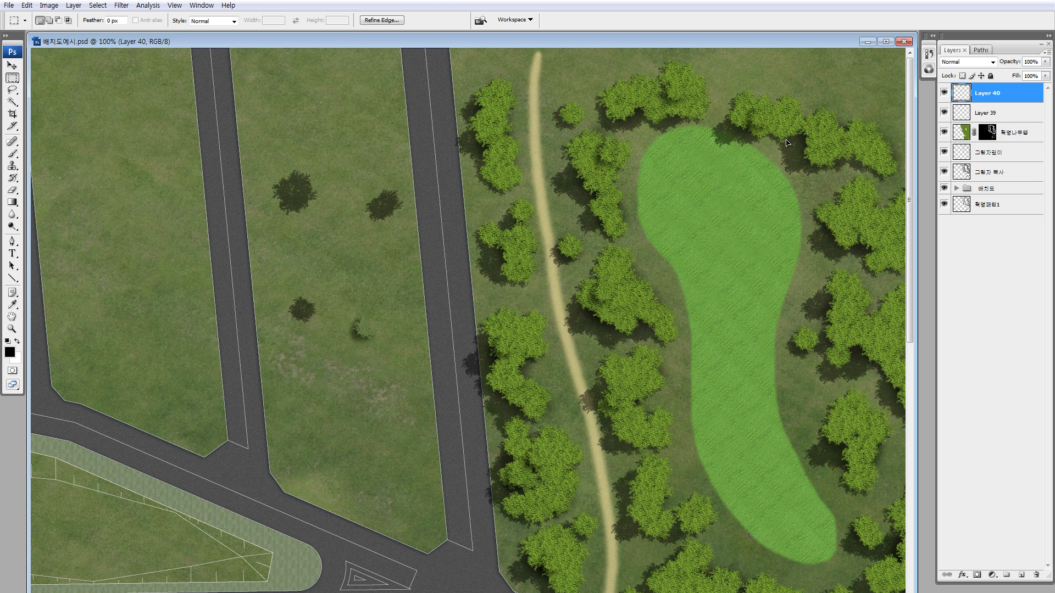
scroll(707, 194, right, 3)
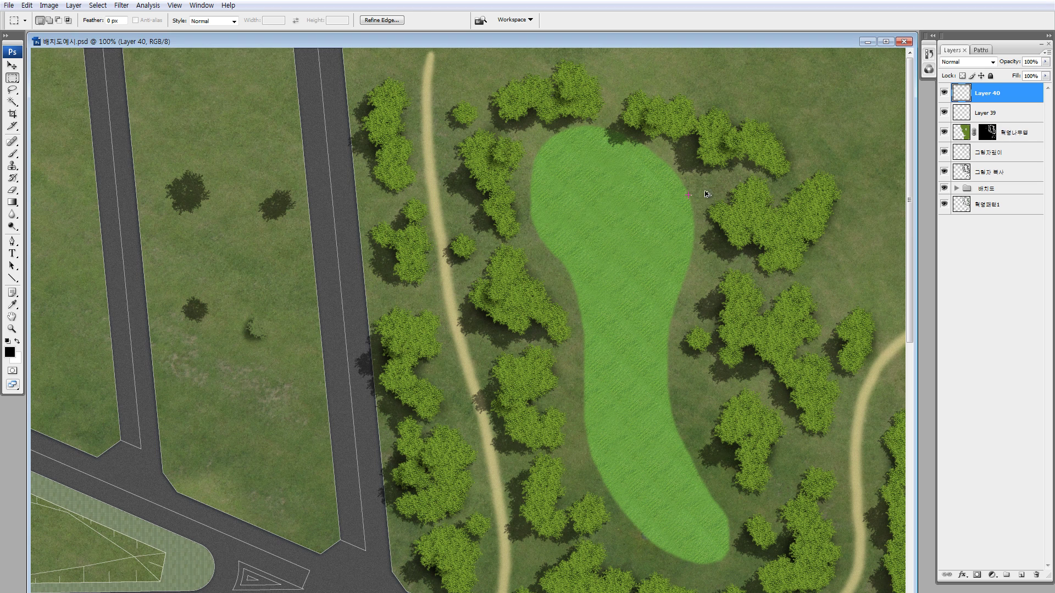
key(alt)
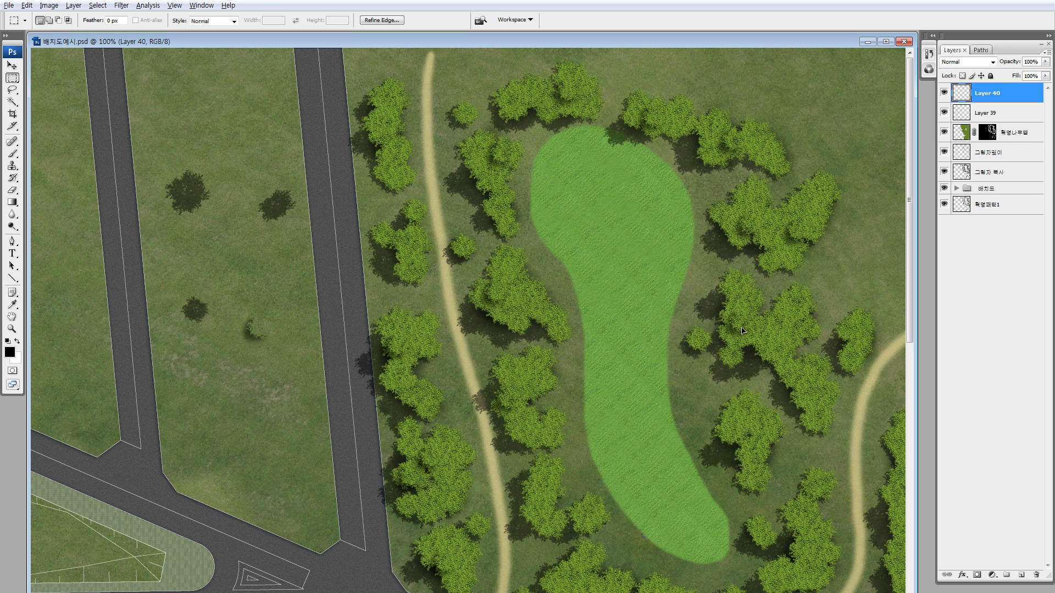
scroll(791, 341, down, 5)
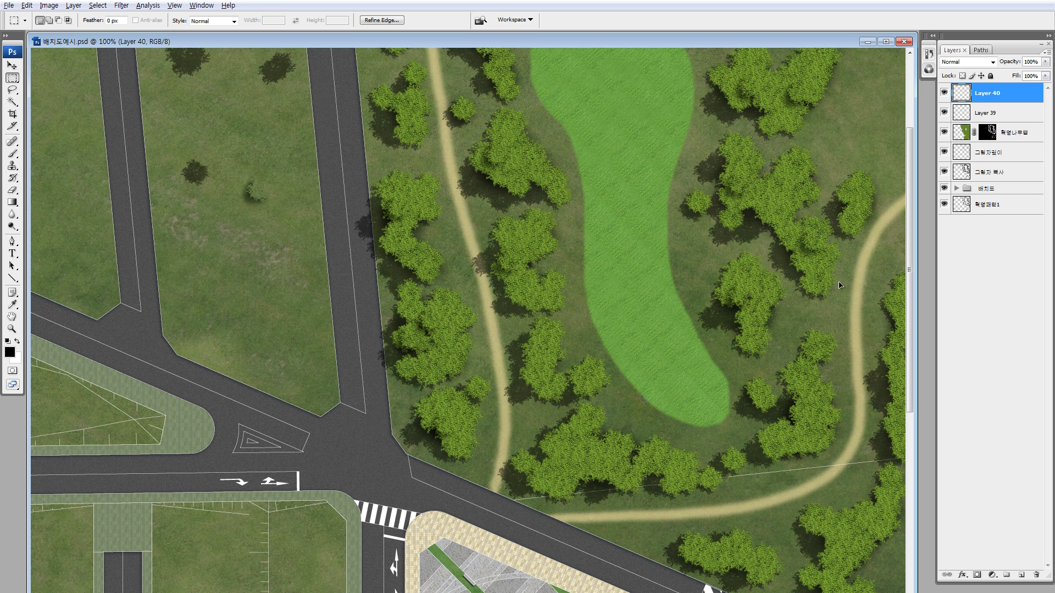
Step: Copy the crown shading into the tree clusters south and southeast of the bright green lawn and check the whole plan
scroll(731, 181, down, 5)
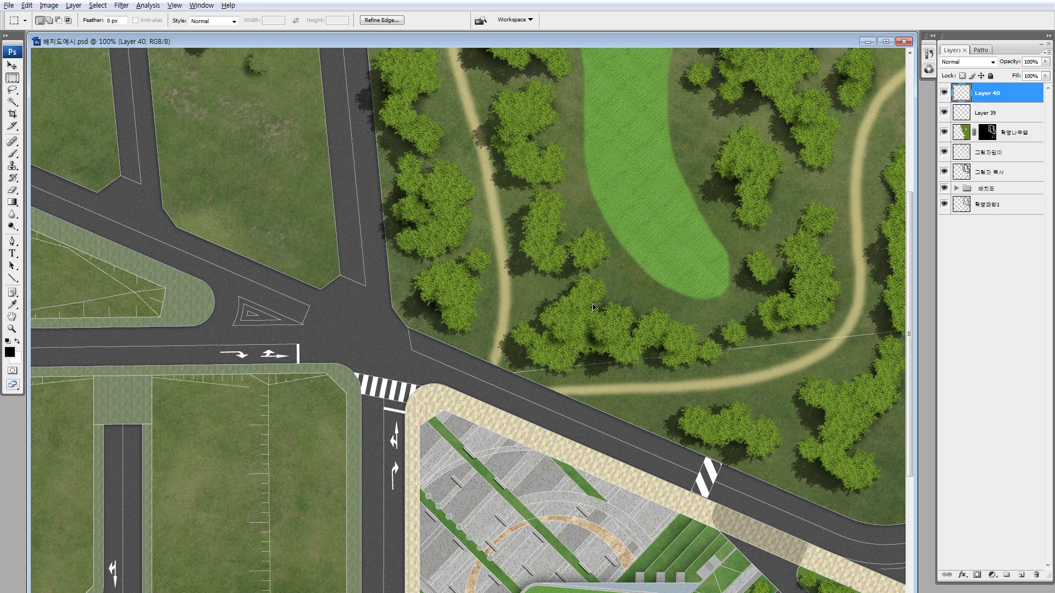
drag(594, 269, 625, 446)
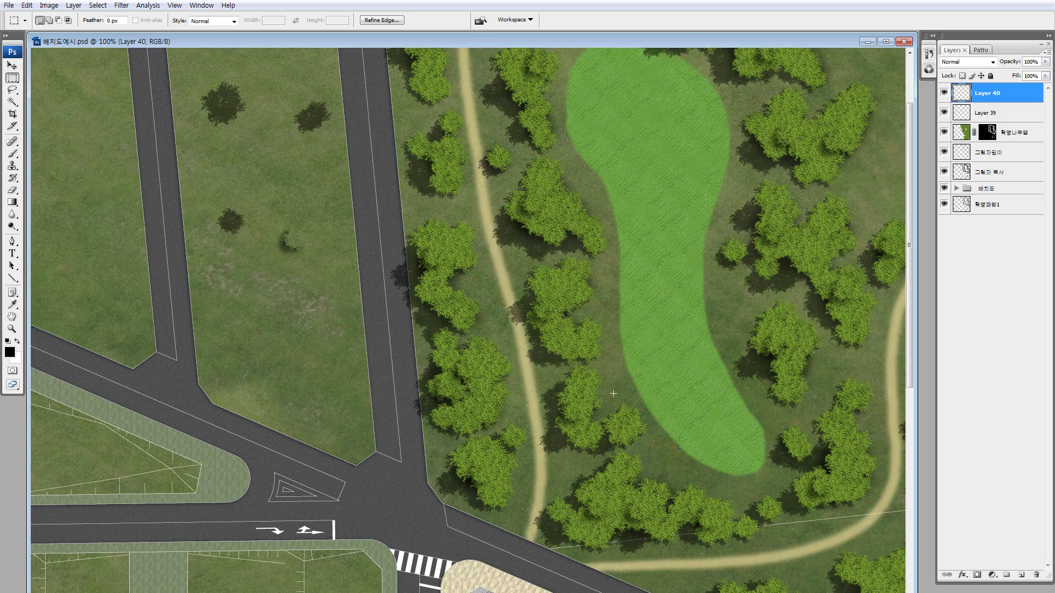
drag(601, 259, 668, 352)
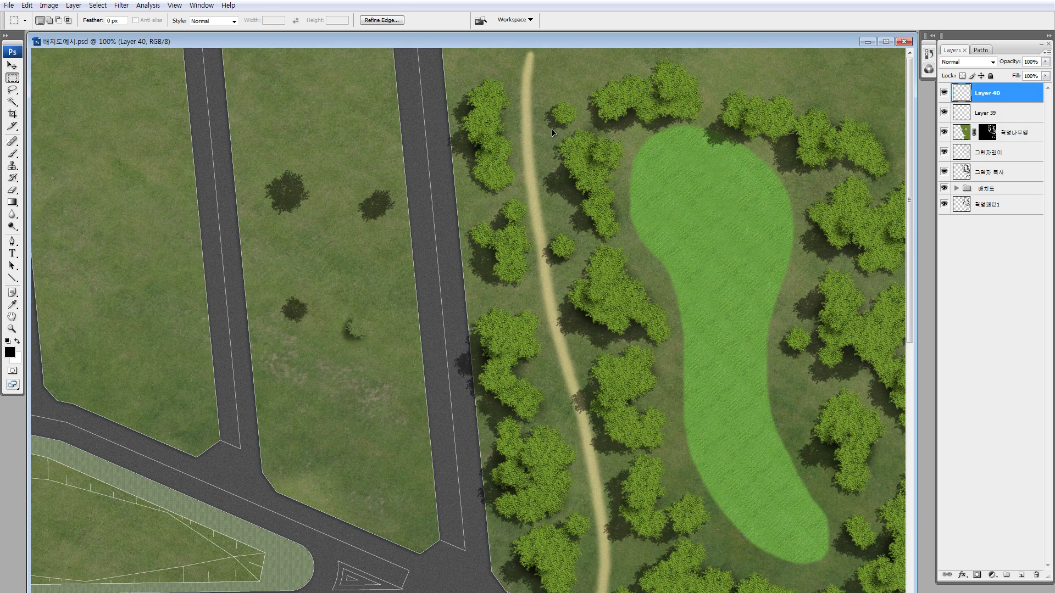
drag(556, 275, 502, 212)
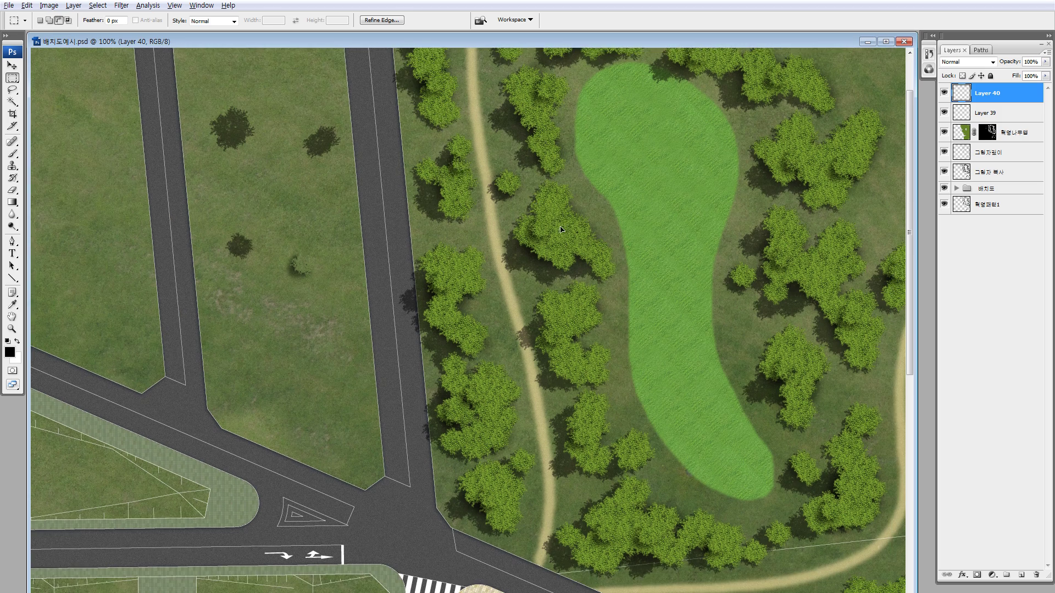
drag(459, 266, 418, 118)
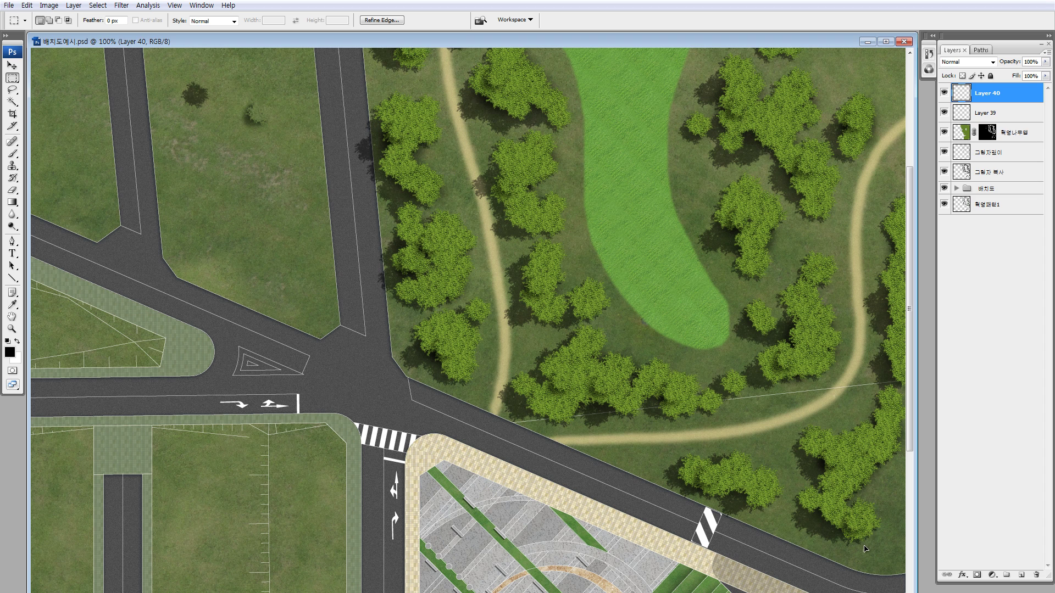
key(alt)
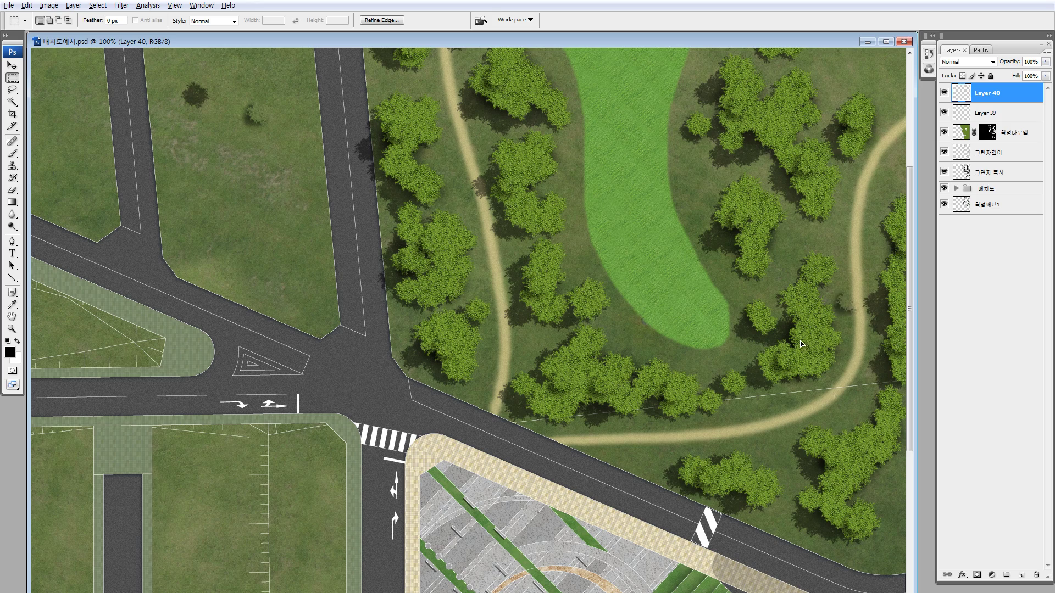
drag(845, 441, 869, 592)
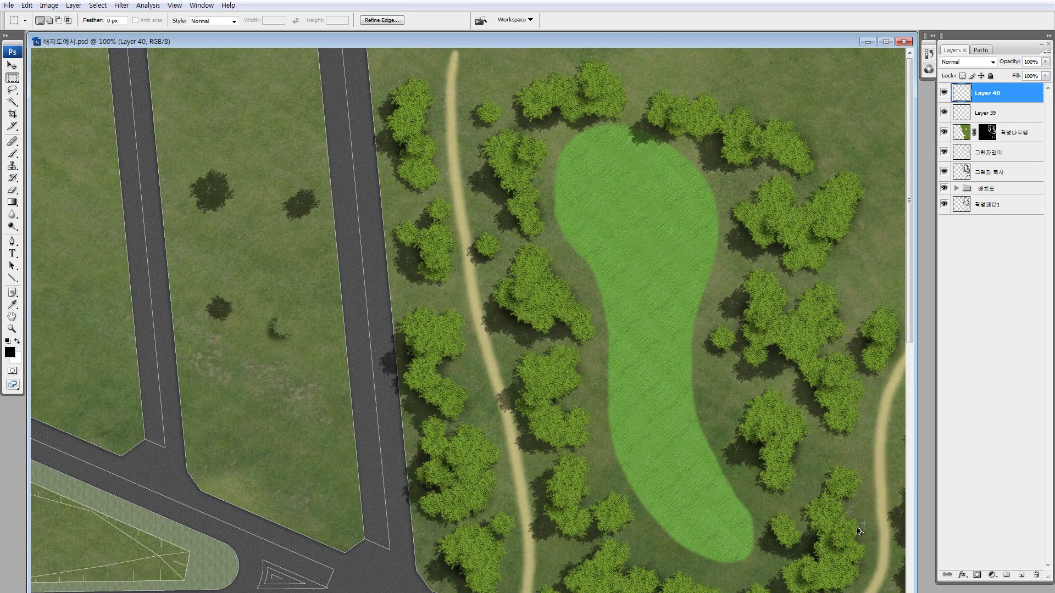
key(alt)
key(ctrl+minus)
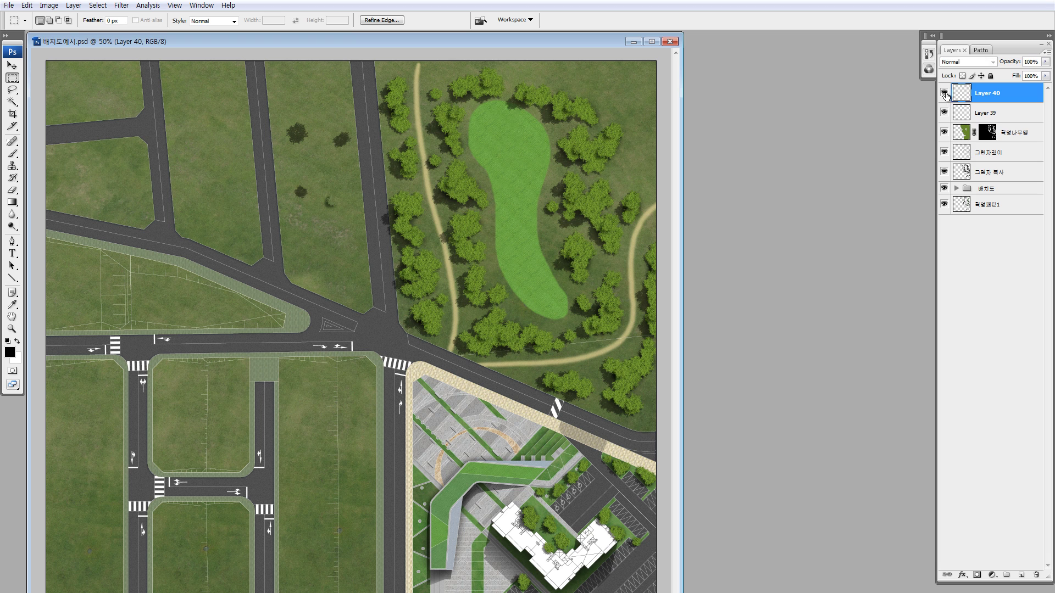
Step: Copy the sample shading from the grass plot into the tree crowns just east of the road and free-transform it
key(z)
drag(273, 163, 515, 359)
key(m)
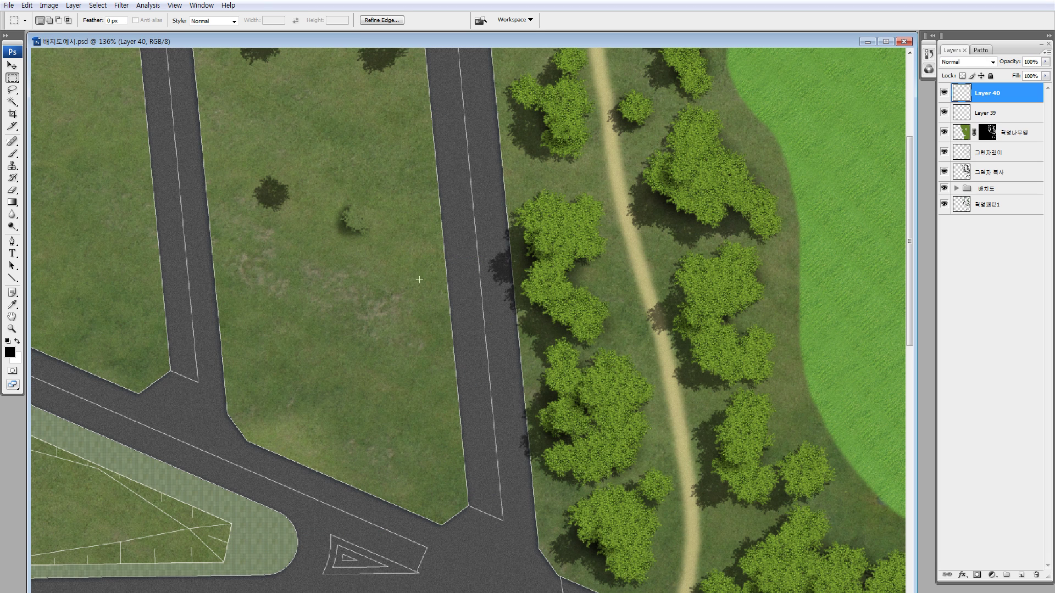
drag(390, 268, 558, 223)
key(ctrl+t)
key(Return)
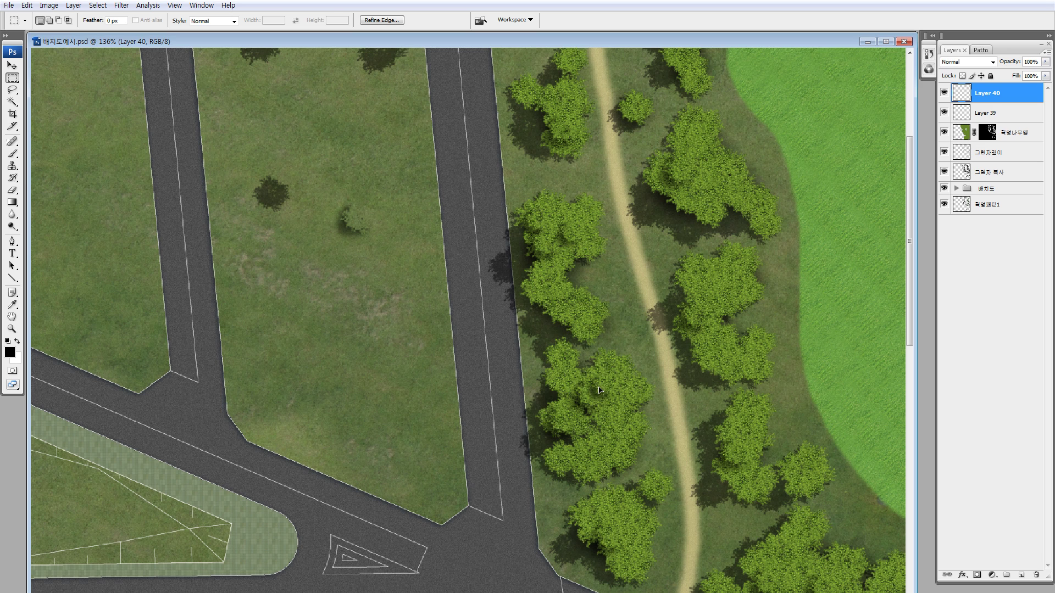
Step: Add another copy of the crown shading to the tree clusters near the road junction
drag(630, 439, 600, 246)
key(shift+alt)
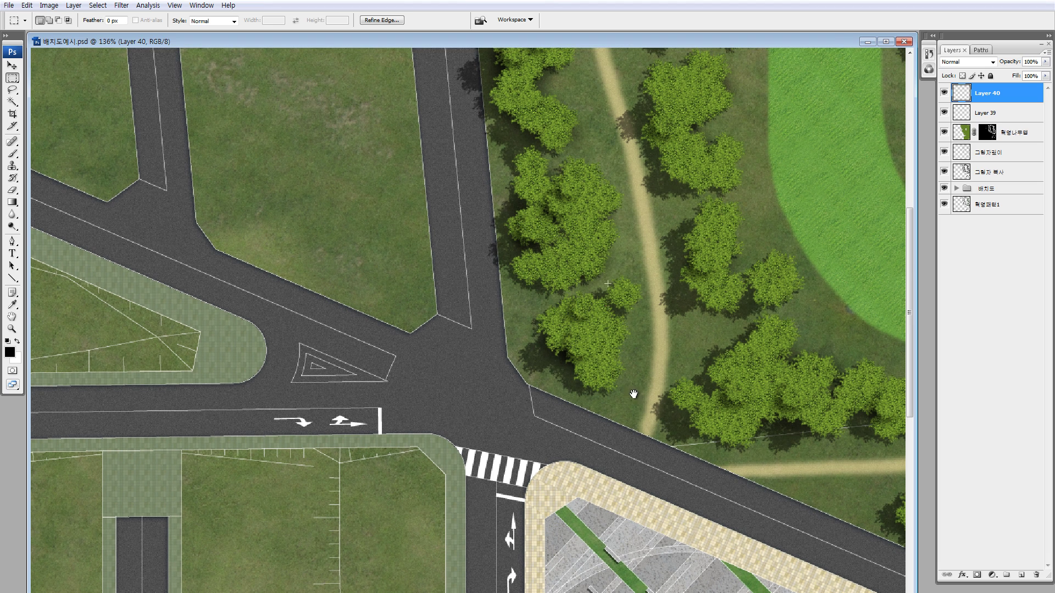
drag(607, 283, 628, 422)
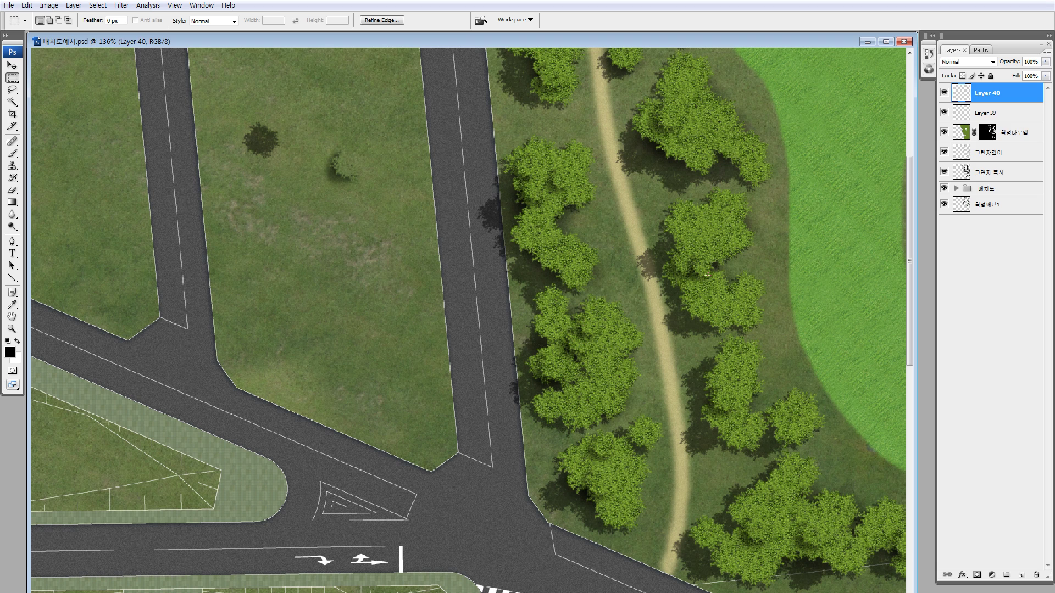
Step: Copy the crown shading into the tree clusters between the road and the northern end of the bright green lawn
key(alt)
scroll(731, 291, up, 5)
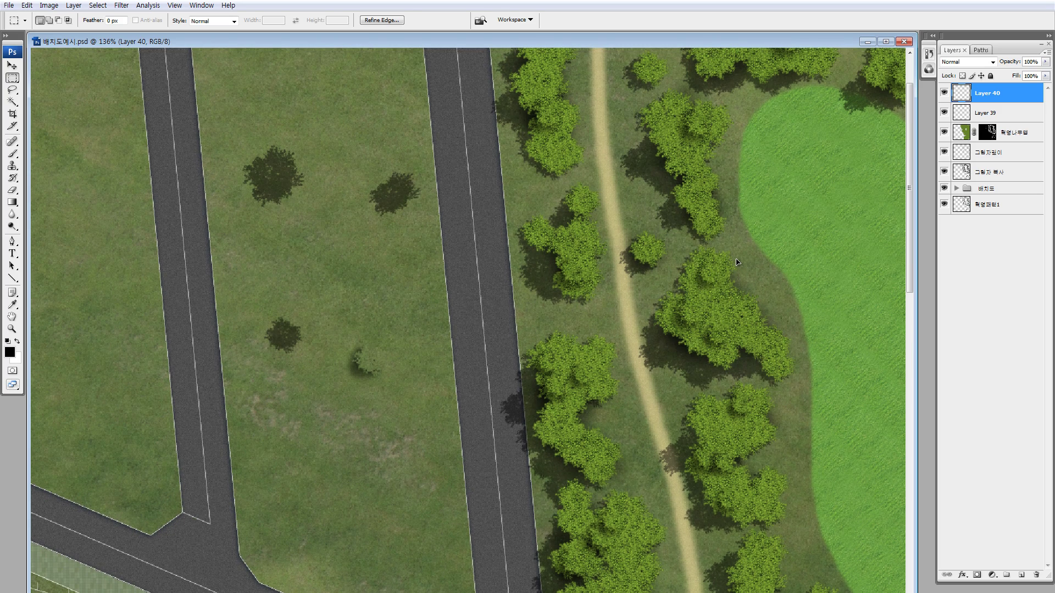
drag(749, 244, 658, 309)
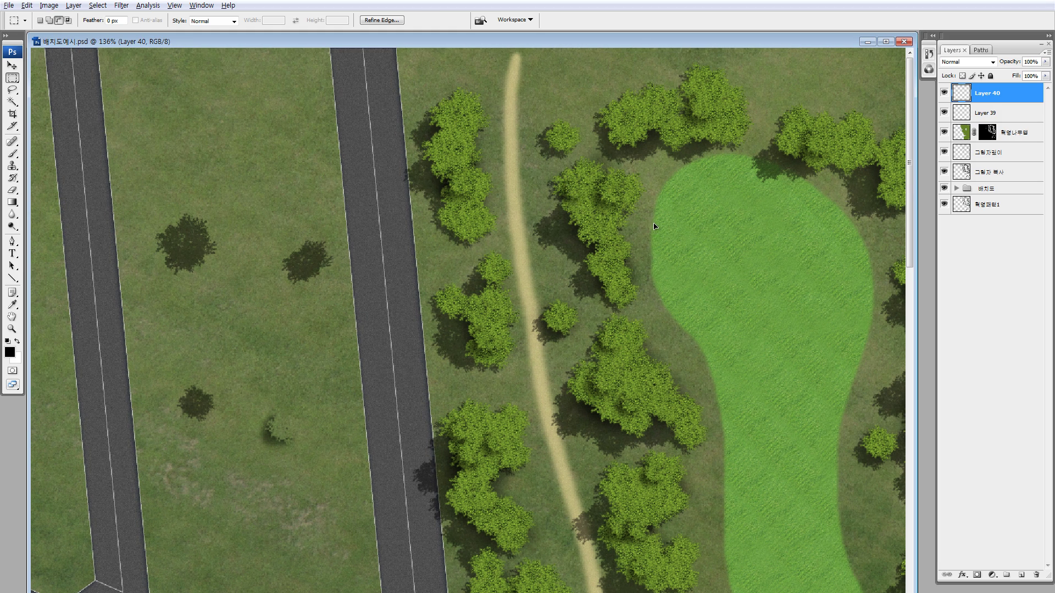
drag(553, 308, 371, 306)
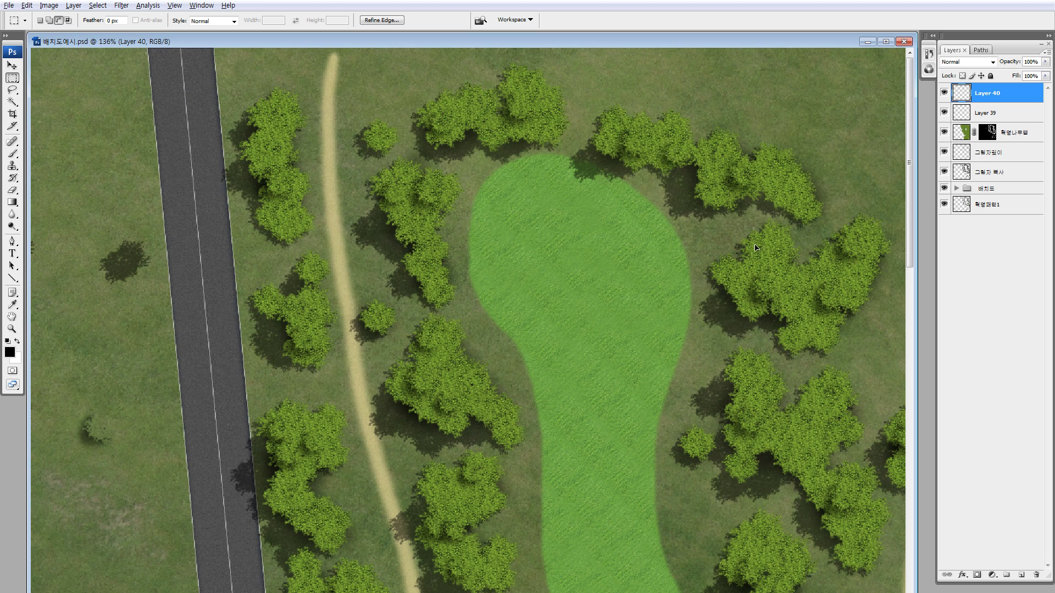
drag(614, 292, 542, 291)
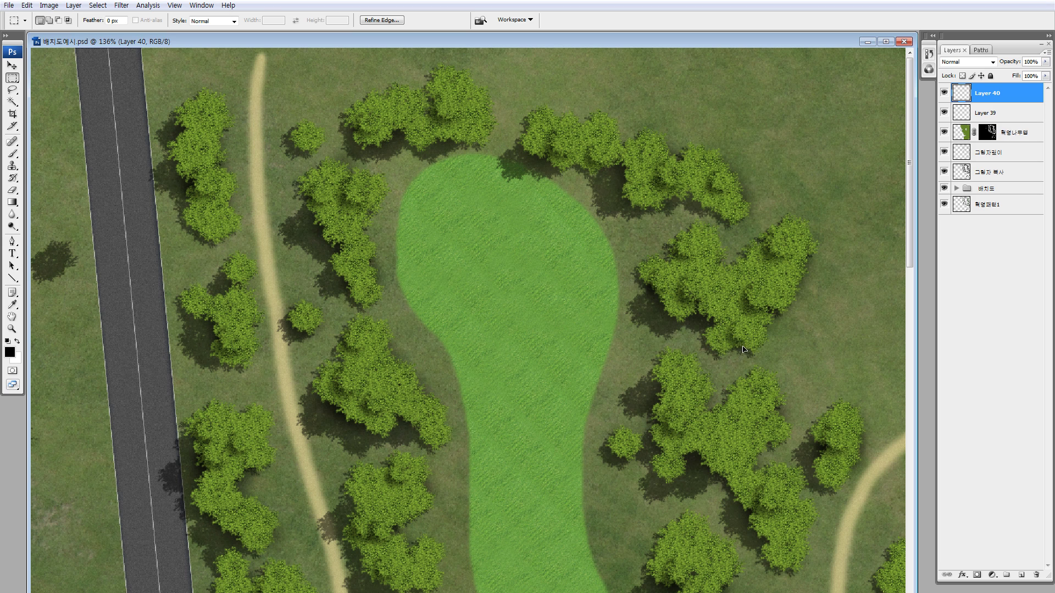
Step: Copy the crown shading into the tree clusters between the bright green lawn and the eastern footpath
drag(753, 425, 736, 264)
mouse_move(795, 297)
ctrl+alt+mouse_down()
mouse_move(754, 253)
mouse_move(771, 226)
ctrl+alt+mouse_up()
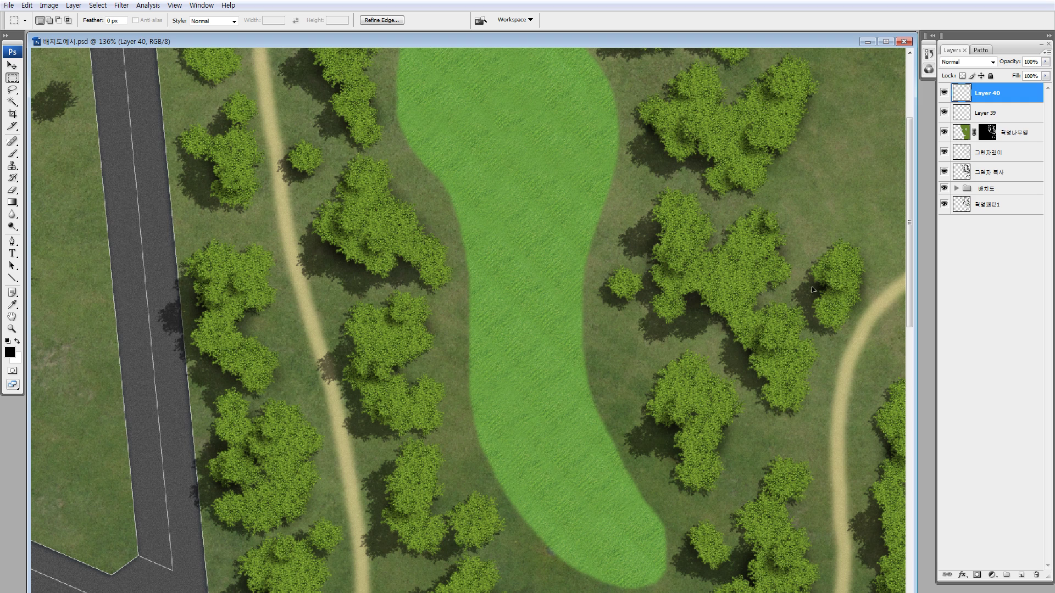
ctrl+alt+drag(788, 246, 753, 349)
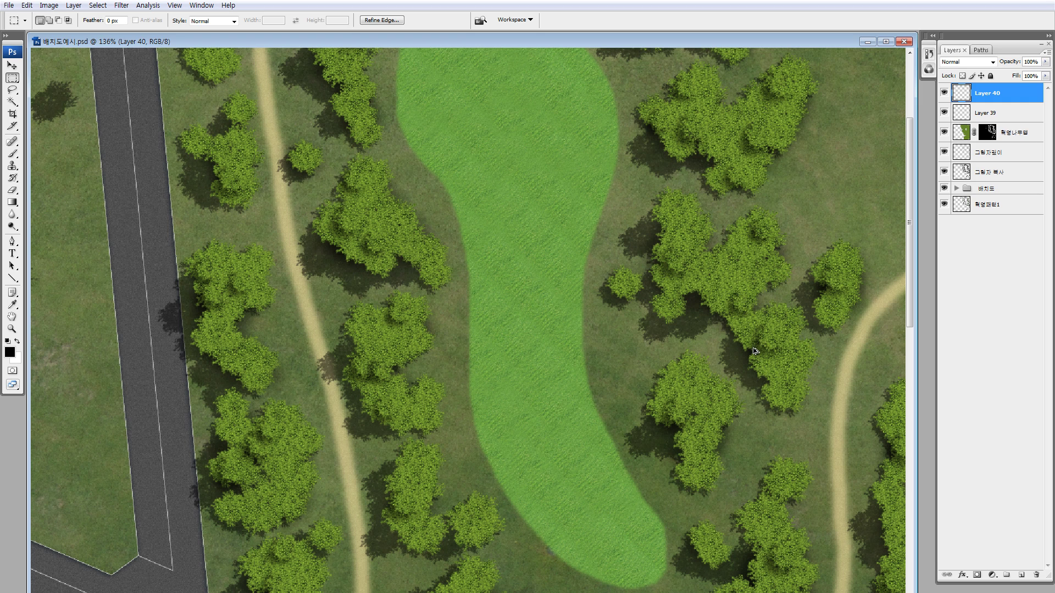
ctrl+alt+drag(807, 397, 807, 426)
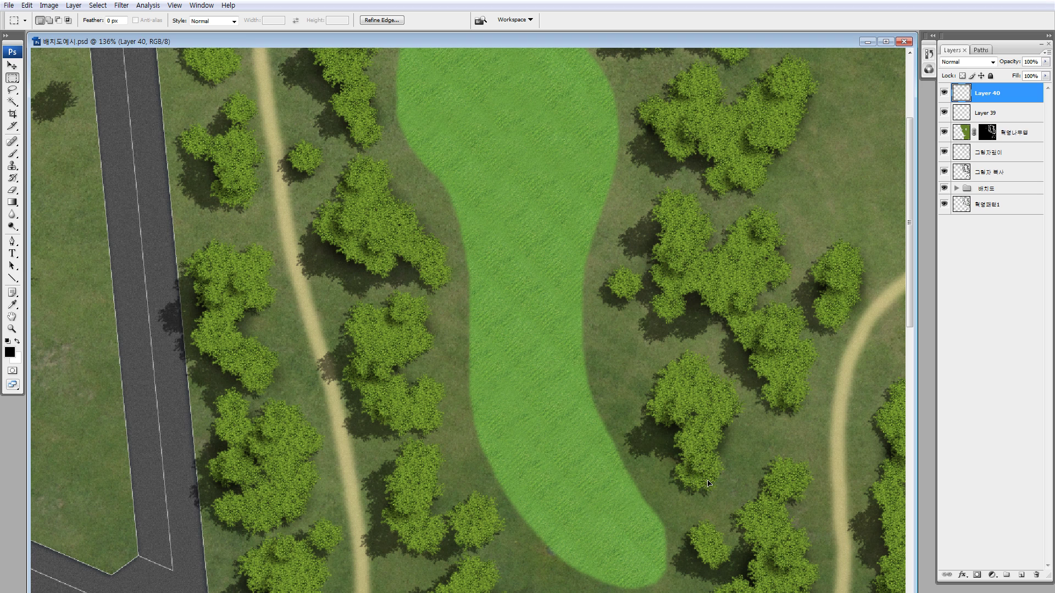
mouse_move(708, 421)
ctrl+alt+mouse_down()
mouse_move(718, 417)
mouse_move(619, 158)
mouse_move(619, 123)
ctrl+alt+mouse_up()
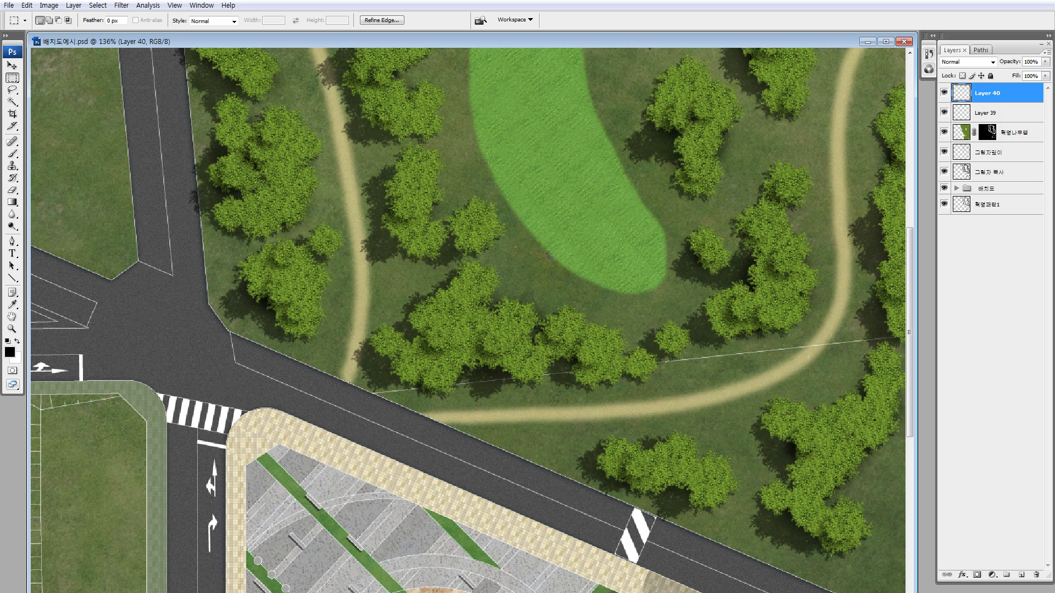
Step: Copy the crown shading into the tree clusters around the southern end of the bright green lawn
drag(472, 131, 546, 268)
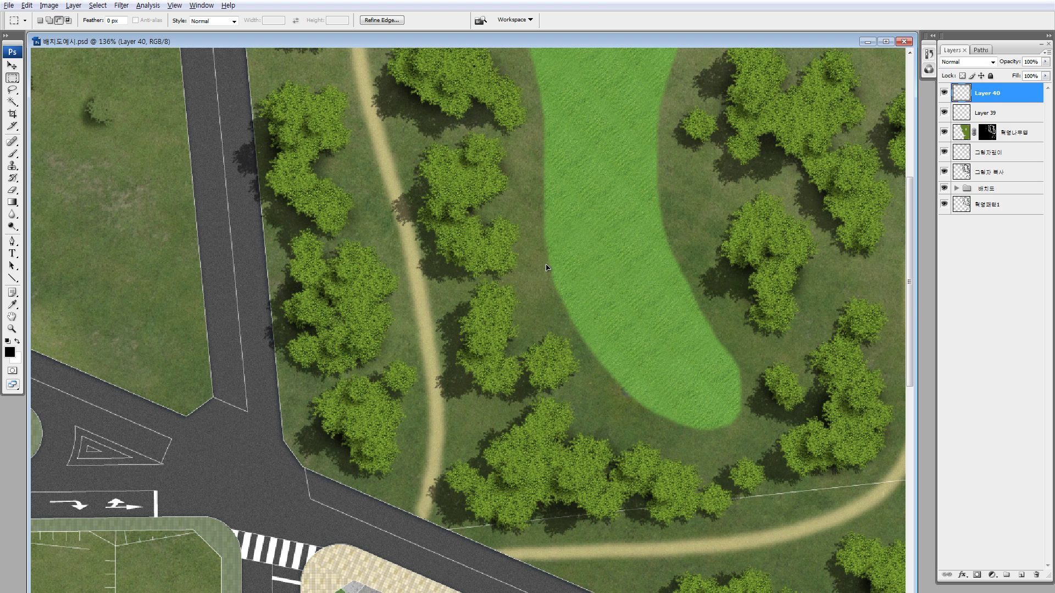
drag(467, 272, 393, 72)
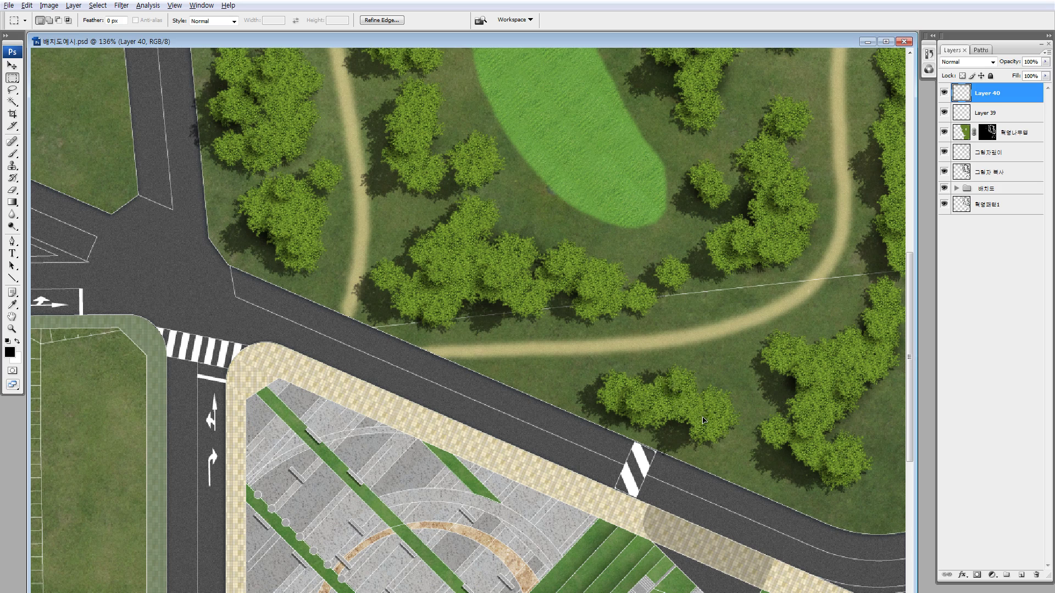
scroll(687, 401, up, 3)
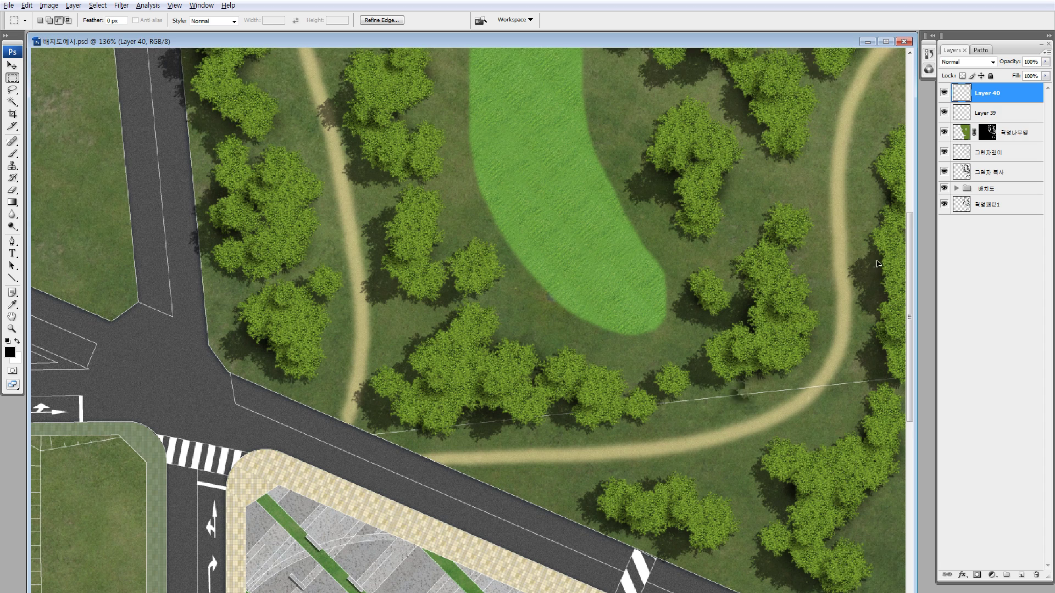
Step: Add more crown shading copies to the tree clusters east and northeast of the lawn and view the whole plan
drag(828, 205, 680, 257)
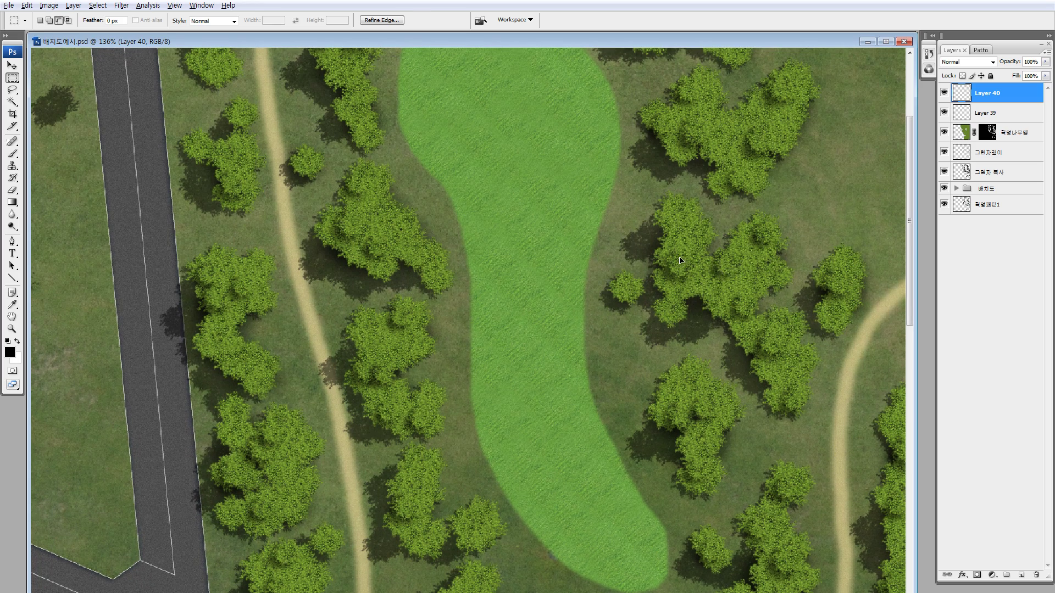
drag(725, 294, 716, 294)
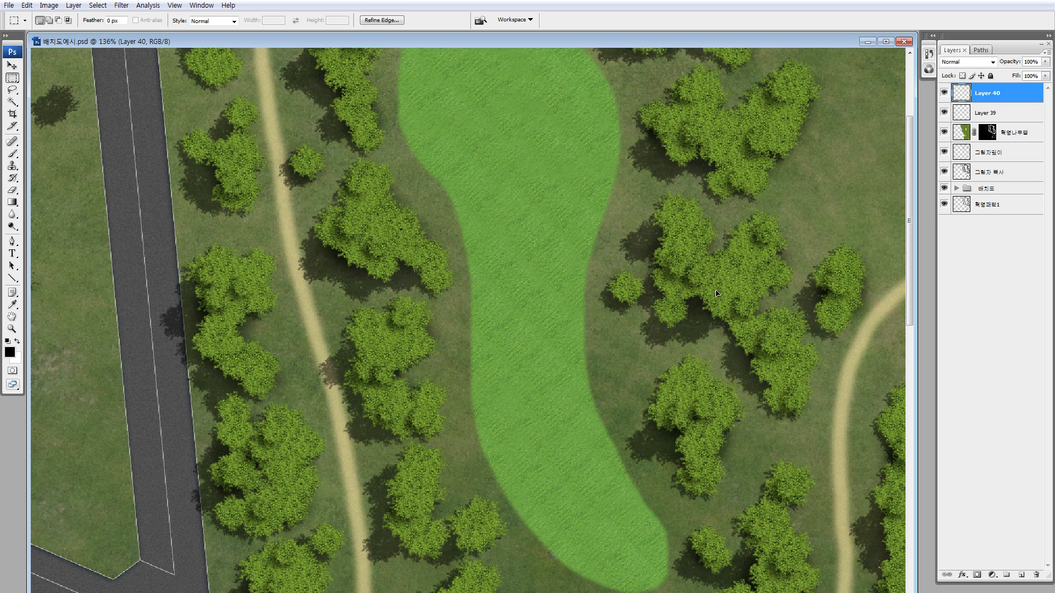
drag(713, 219, 718, 374)
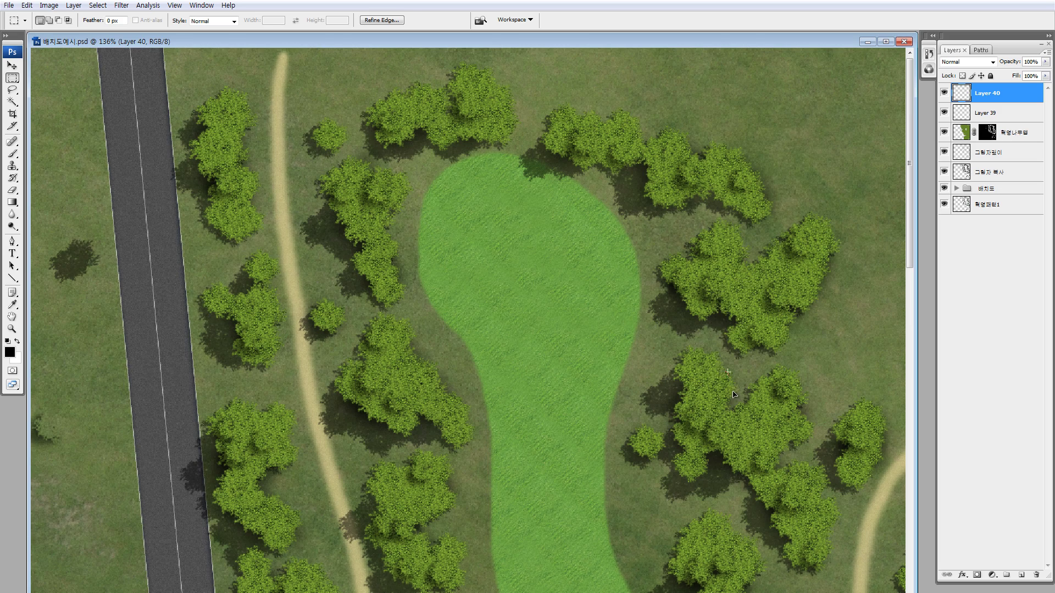
drag(723, 228, 769, 278)
drag(762, 379, 833, 382)
drag(718, 244, 582, 197)
key(ctrl+0)
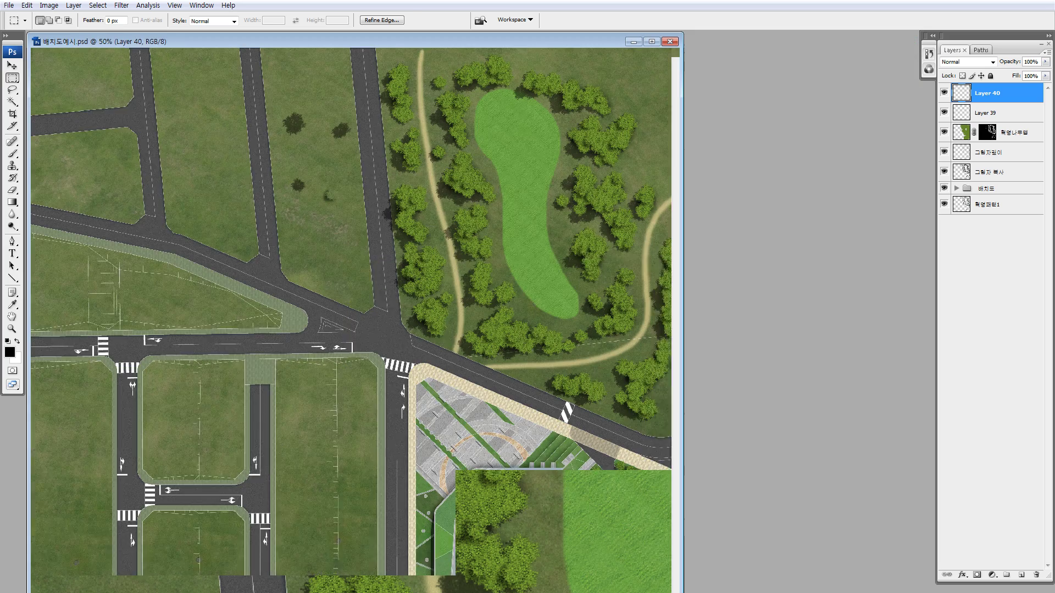
key(ctrl+minus)
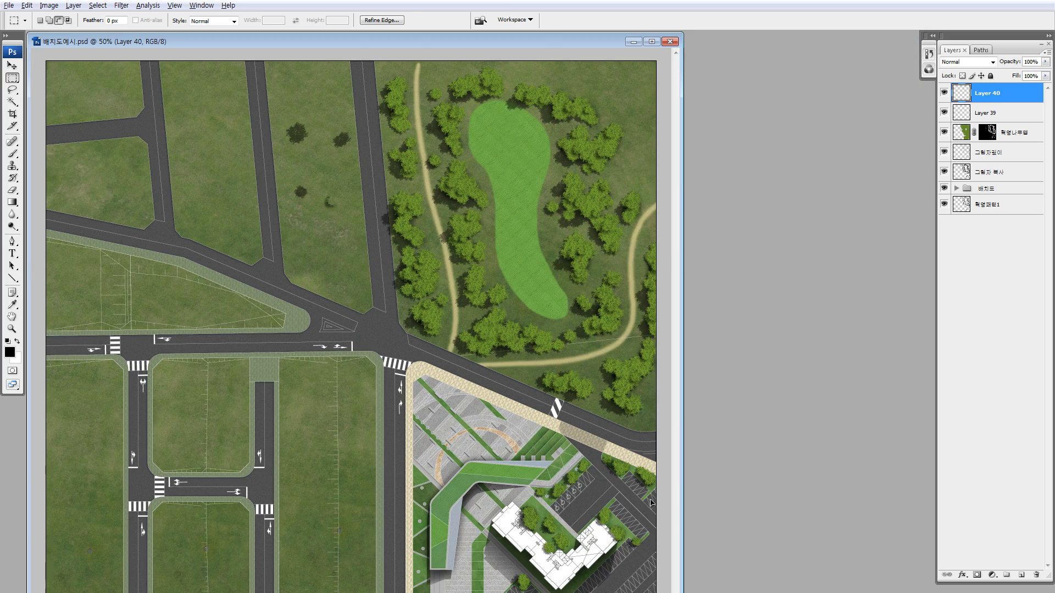
Step: Copy the crown shading into the trees on the planting strip between the beige pavement and the parking bays
key(z)
drag(535, 429, 667, 511)
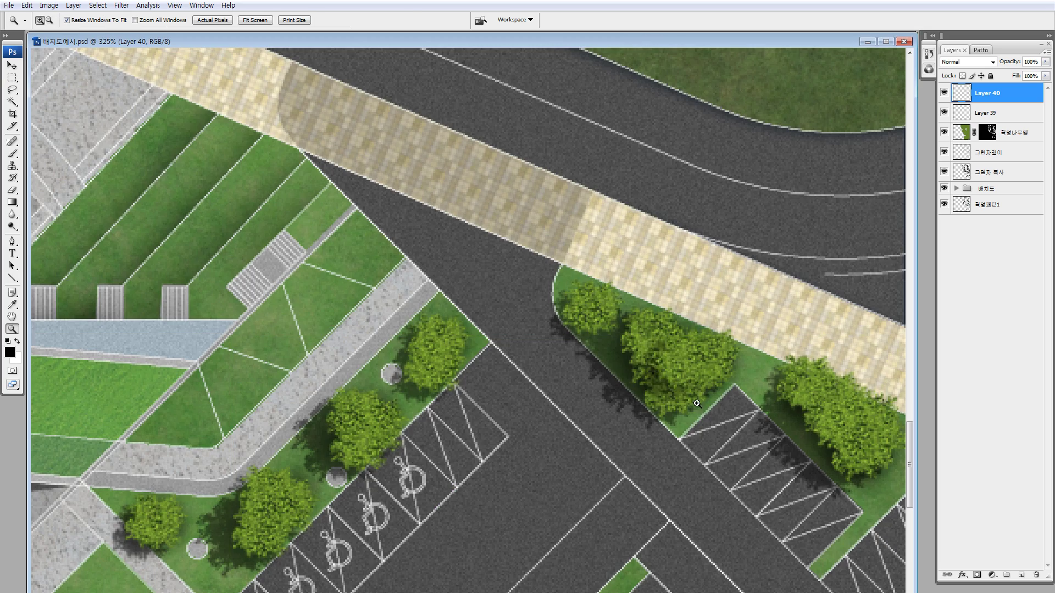
scroll(651, 352, down, 4)
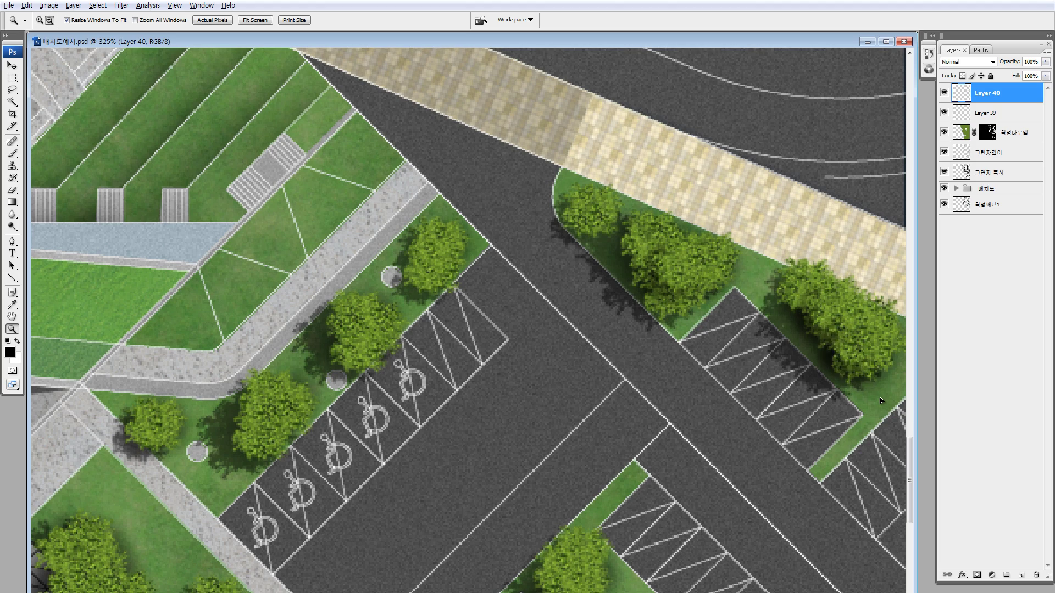
scroll(797, 226, down, 10)
scroll(835, 341, up, 9)
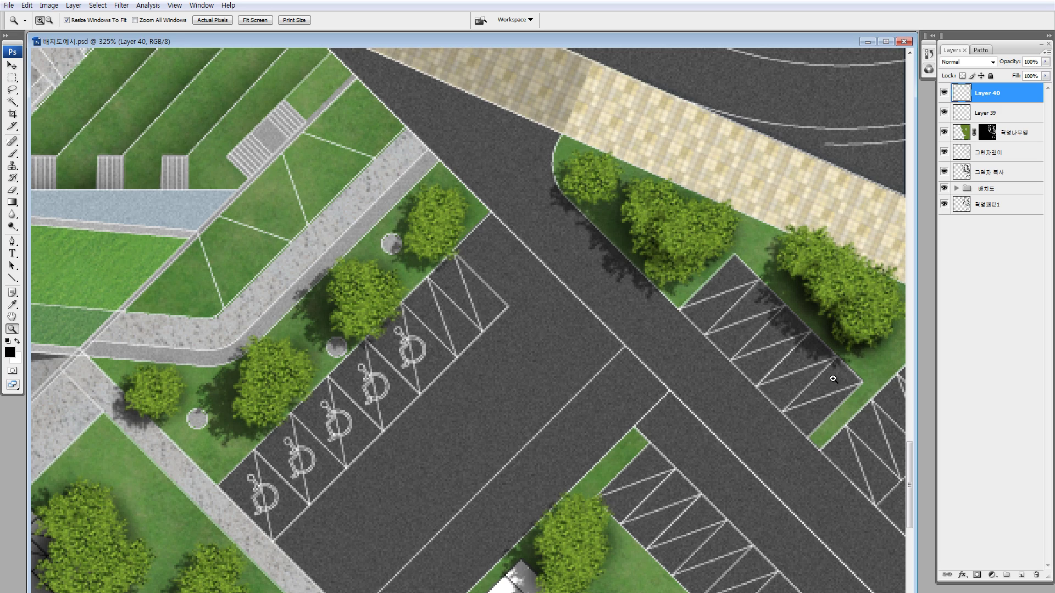
alt+click(864, 400)
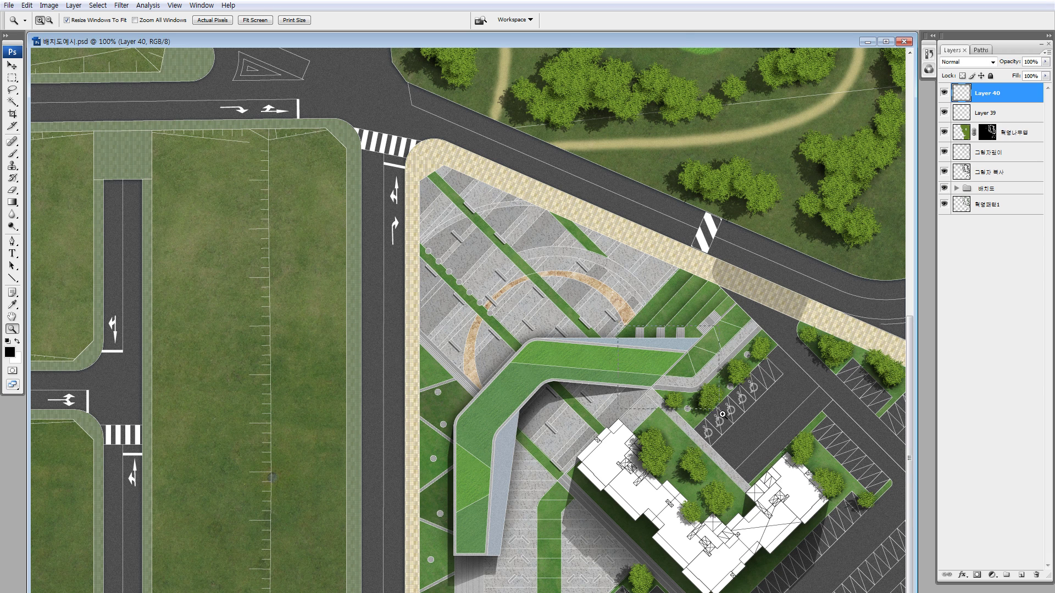
Step: Copy the crown shading into the row of trees beside the accessible parking bays
drag(723, 414, 722, 414)
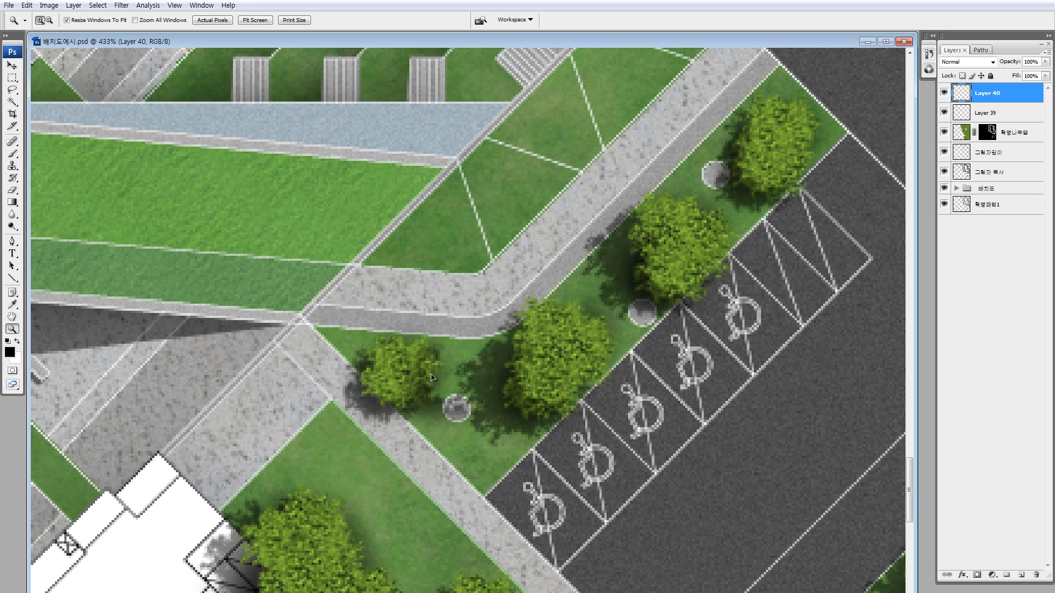
key(ctrl+alt+z)
key(ctrl+alt+z)
key(ctrl+alt+z)
key(ctrl+alt+z)
Step: Copy the crown shading into the large tree group at the northwest end of the white building's courtyard
mouse_move(407, 434)
mouse_down()
mouse_move(585, 146)
mouse_move(588, 122)
mouse_up()
key(ctrl+alt+z)
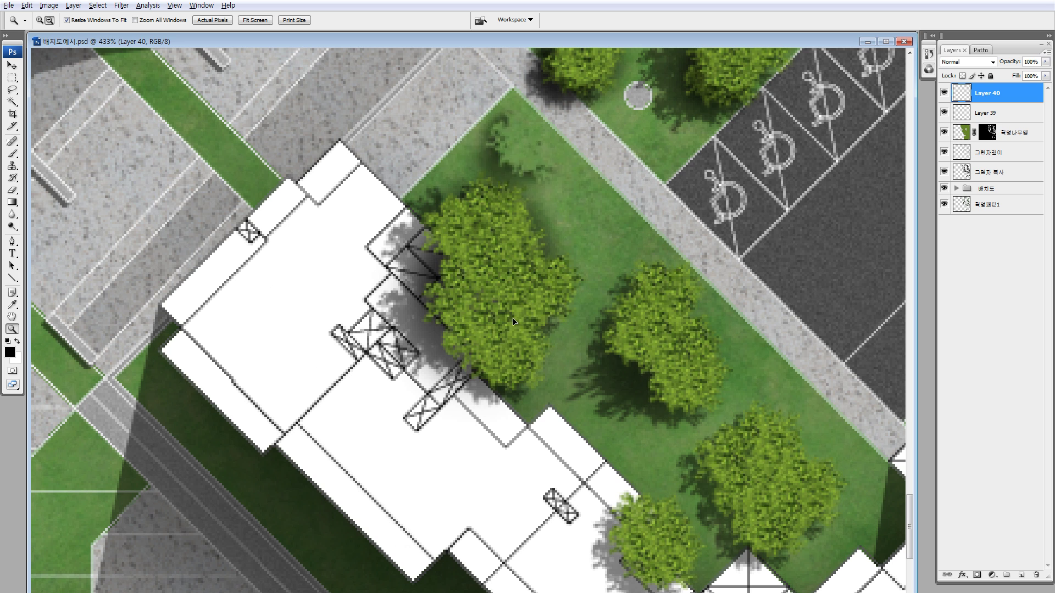
key(ctrl+alt+z)
key(ctrl+alt+z)
key(ctrl+alt+z)
key(ctrl+alt+z)
key(ctrl+alt+z)
key(ctrl+alt+z)
key(ctrl+alt+z)
key(ctrl+alt+z)
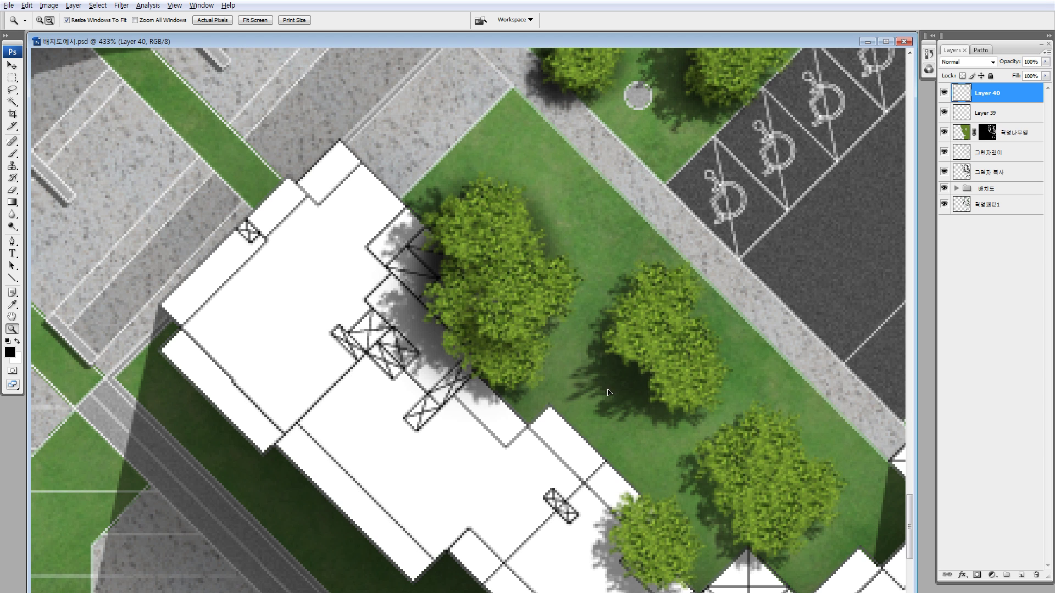
key(ctrl+alt+z)
key(ctrl+alt+z)
key(ctrl+alt+z)
Step: Copy the crown shading into the remaining trees in the white building's courtyard and view the whole plan
drag(608, 393, 452, 238)
key(ctrl+alt+z)
key(ctrl+alt+z)
key(ctrl+alt+z)
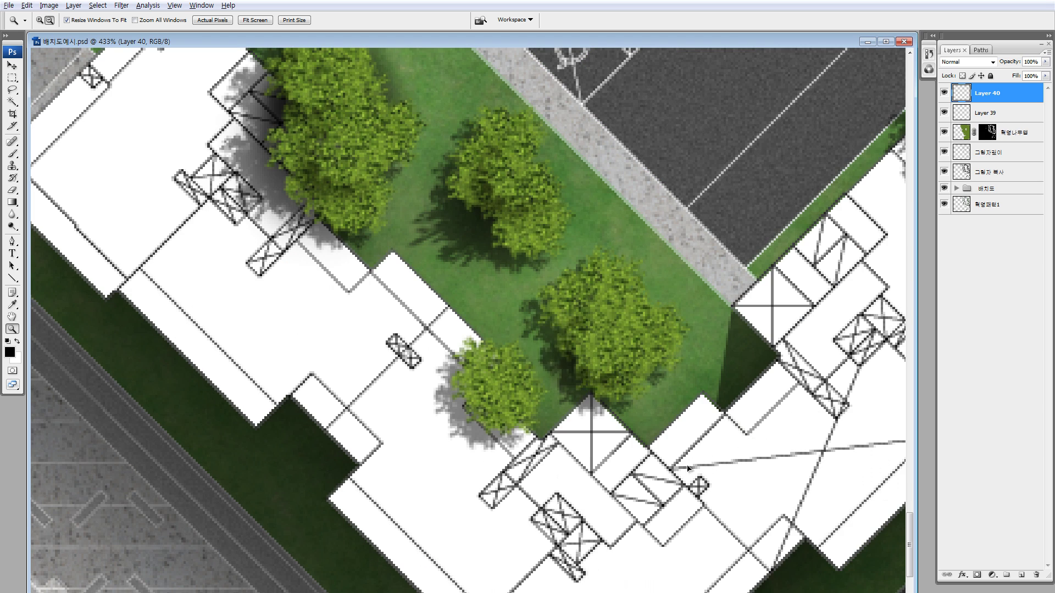
key(ctrl+alt+z)
key(ctrl+alt+z)
key(ctrl+alt+z)
key(ctrl+alt+z)
key(ctrl+0)
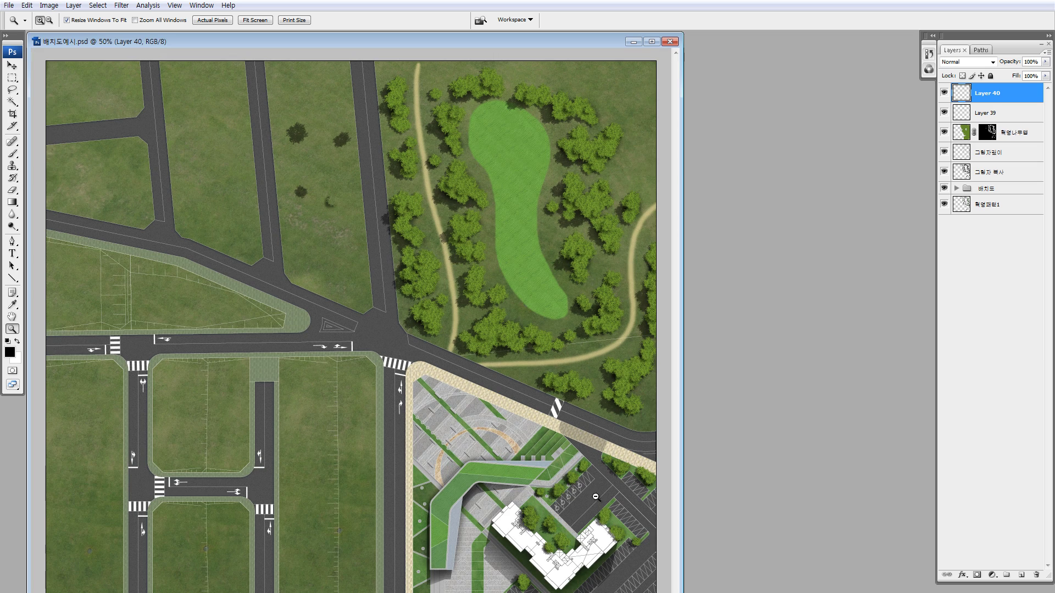
Step: Copy the crown shading into the trees at the white building's east end and south side, and view the whole plan
drag(617, 537, 582, 464)
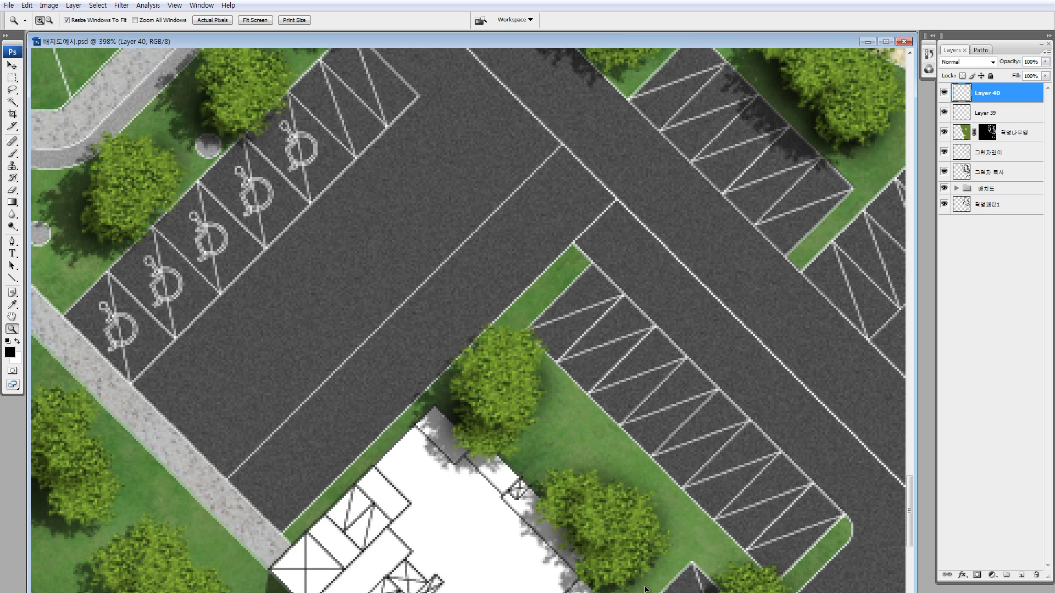
scroll(591, 397, down, 5)
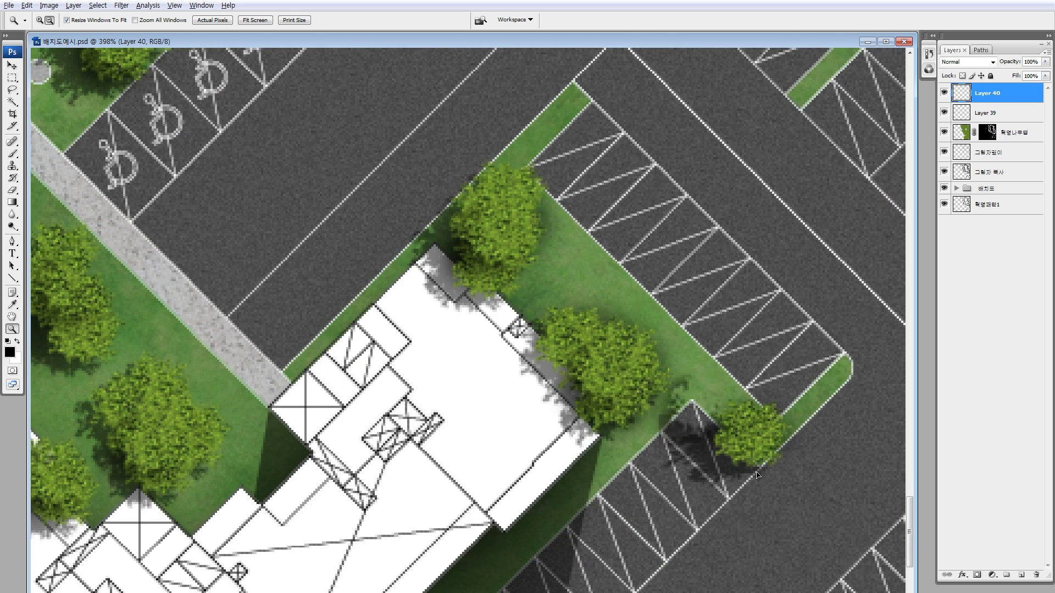
drag(729, 441, 874, 235)
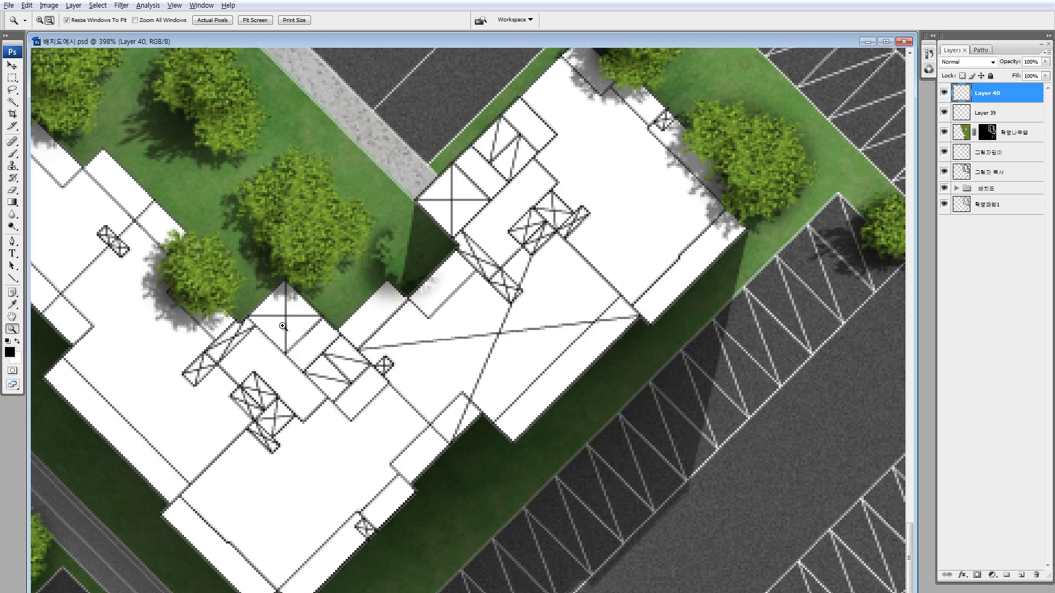
drag(356, 265, 733, 204)
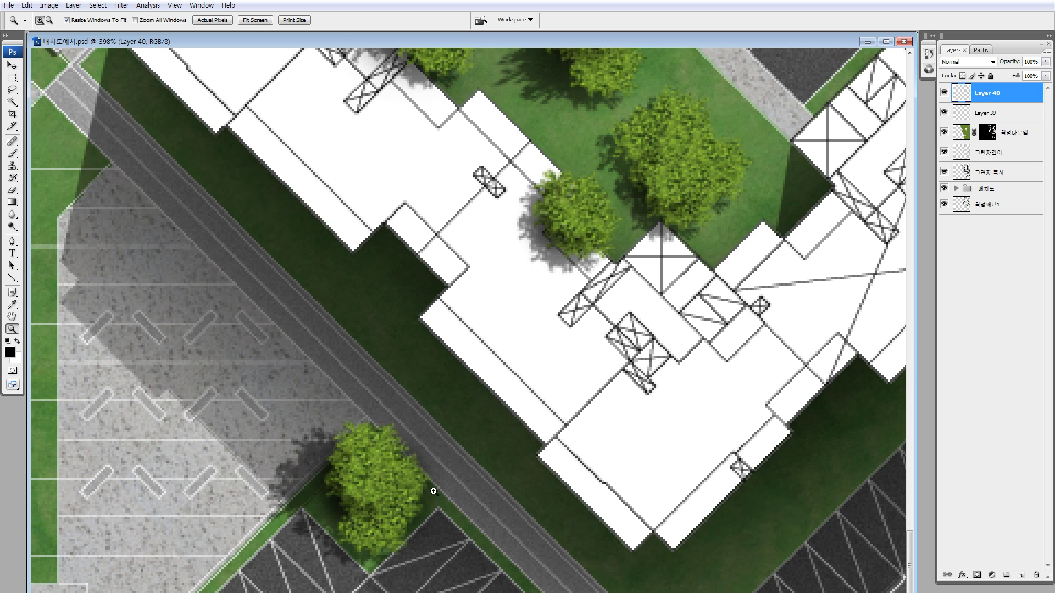
key(ctrl+0)
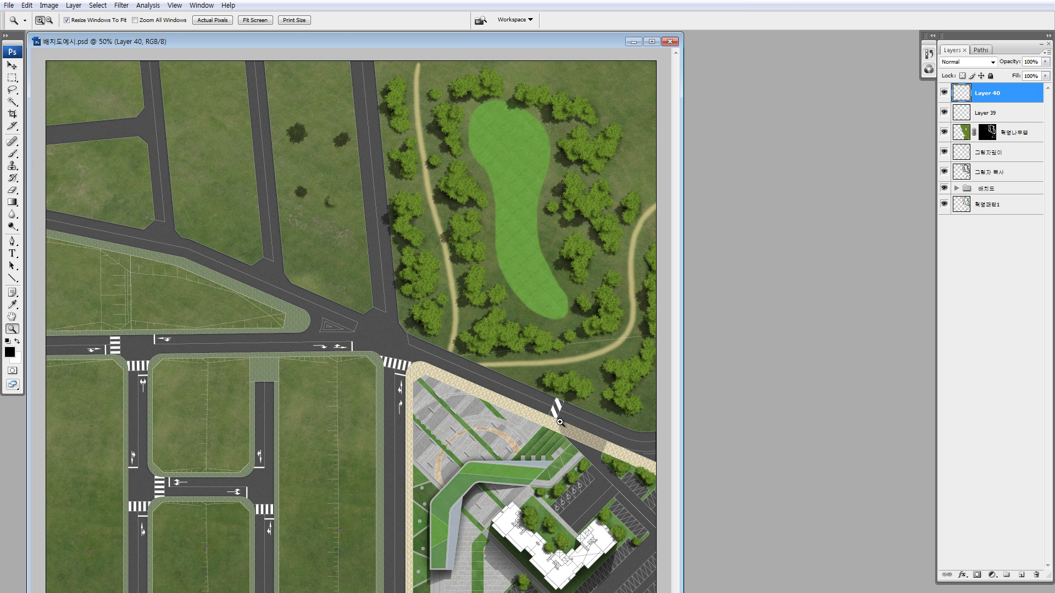
Step: Create a new layer directly above the tree layer and set its blend mode to Overlay
key(alt)
key(v)
key(z)
drag(433, 196, 575, 374)
key(v)
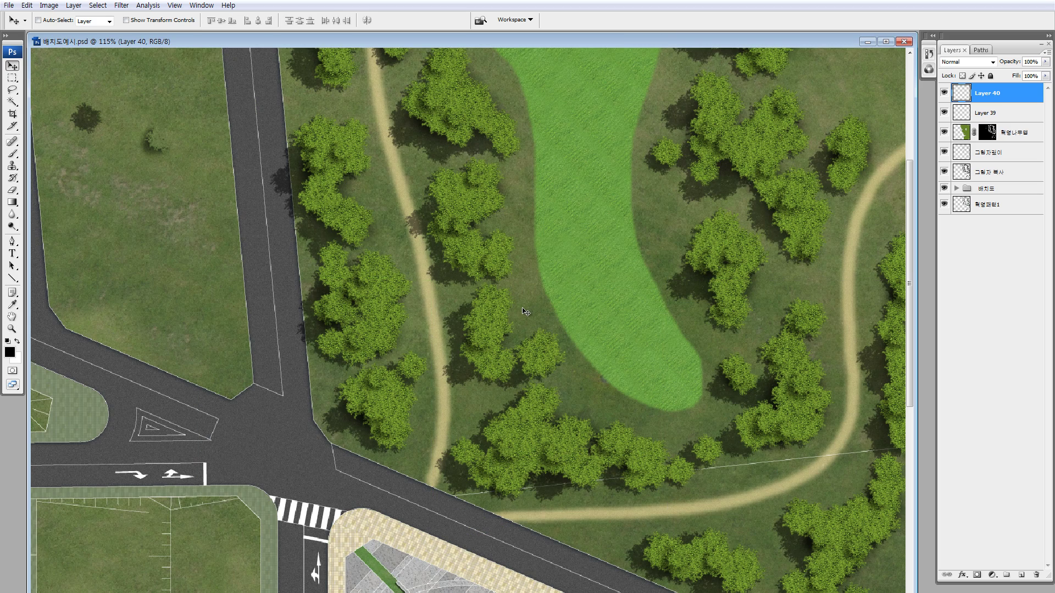
ctrl+click(462, 200)
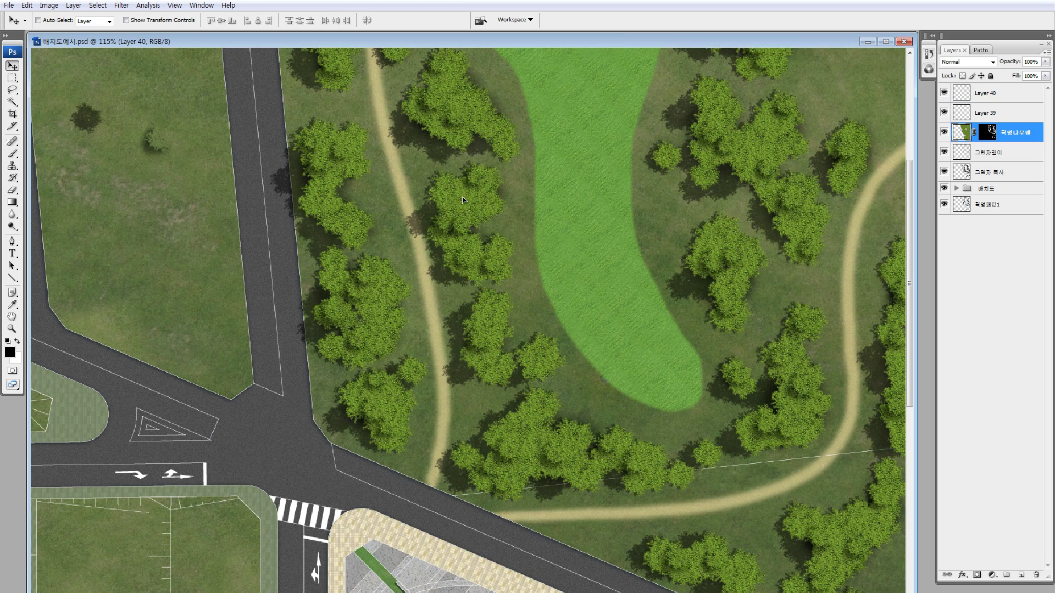
click(961, 121)
click(961, 134)
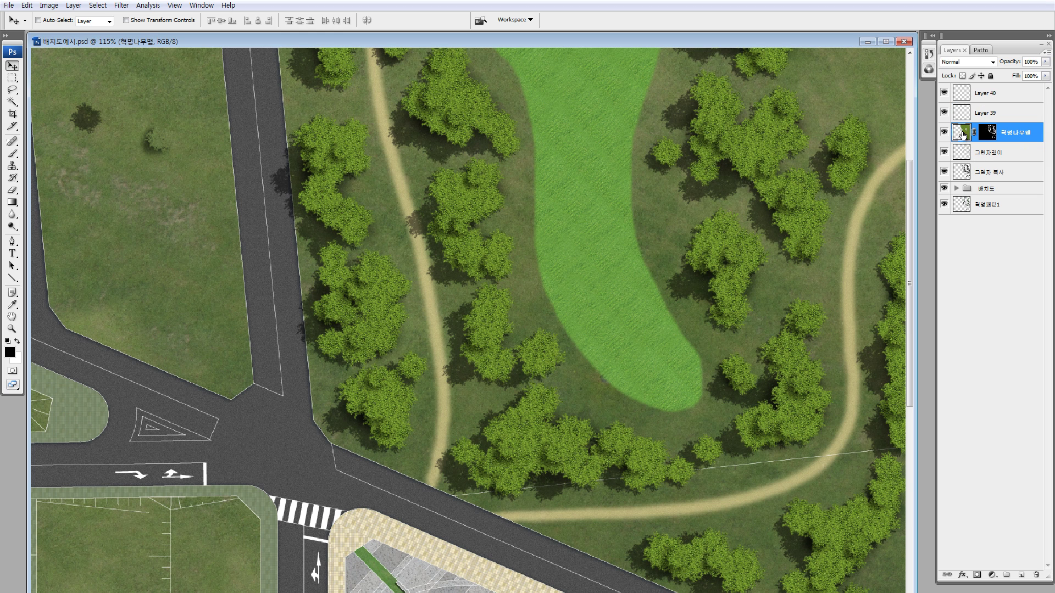
click(1021, 575)
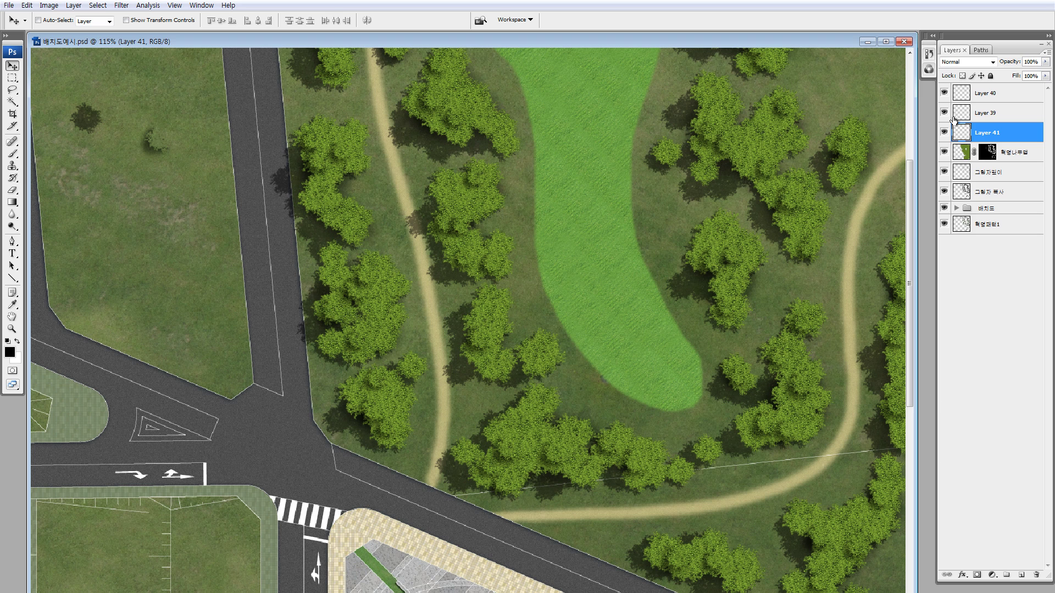
click(957, 62)
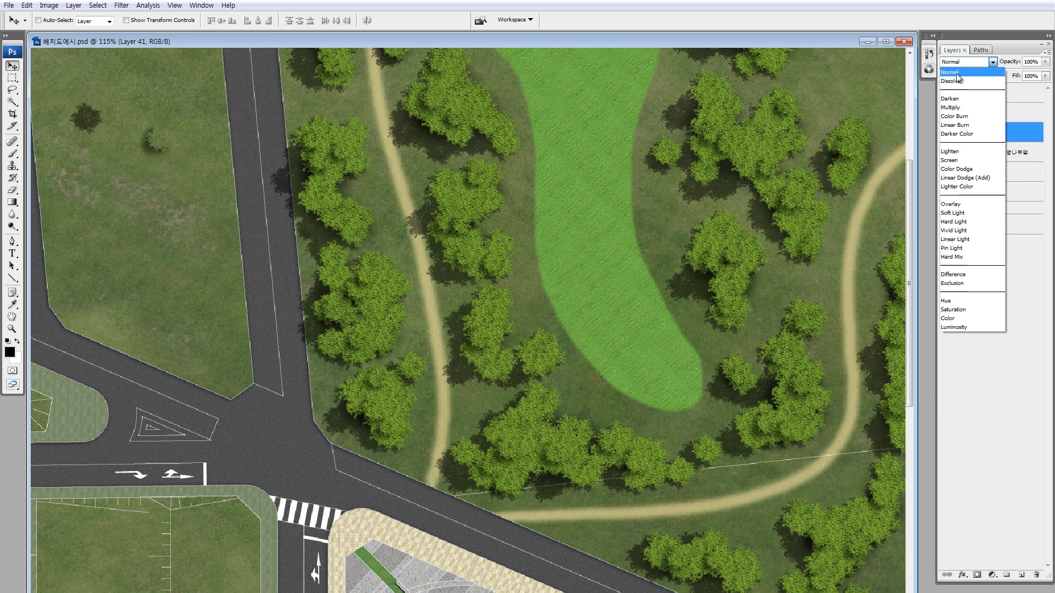
click(961, 208)
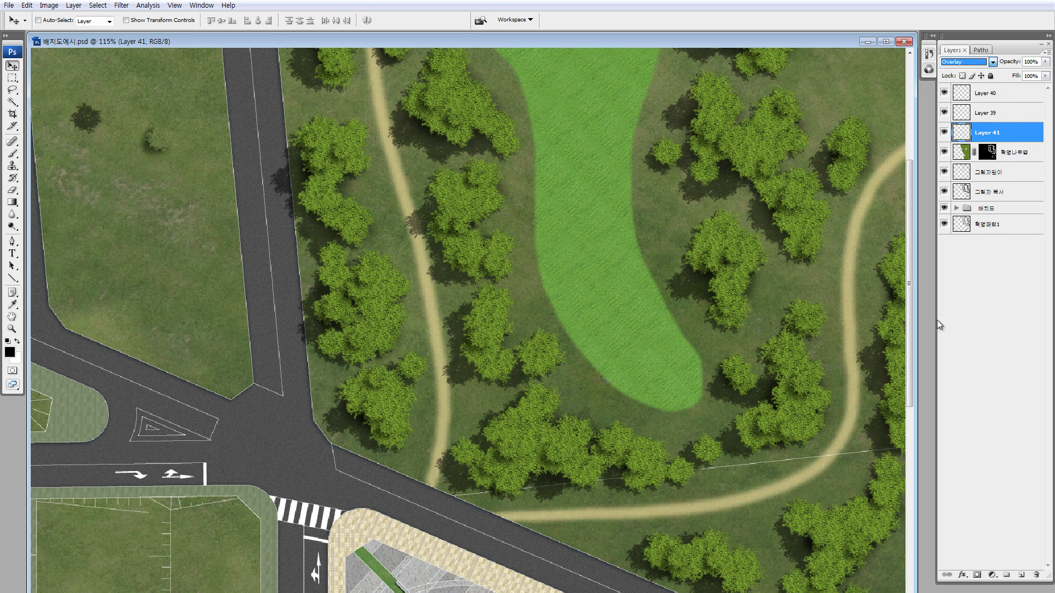
Step: Copy the tree layer's mask onto the new Overlay layer and make that layer's image active for painting
click(960, 137)
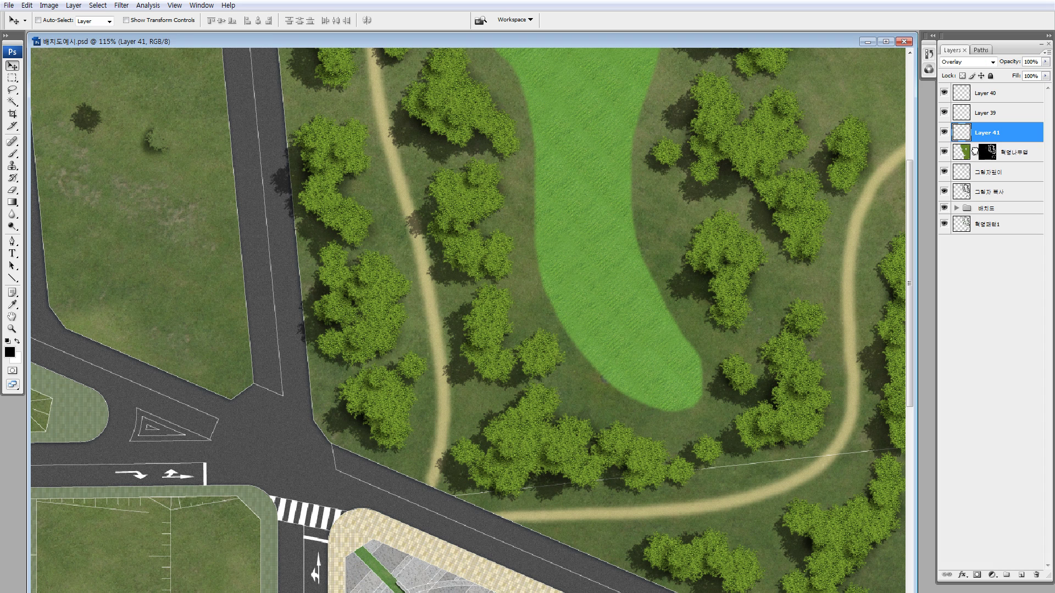
click(991, 156)
drag(989, 138, 989, 136)
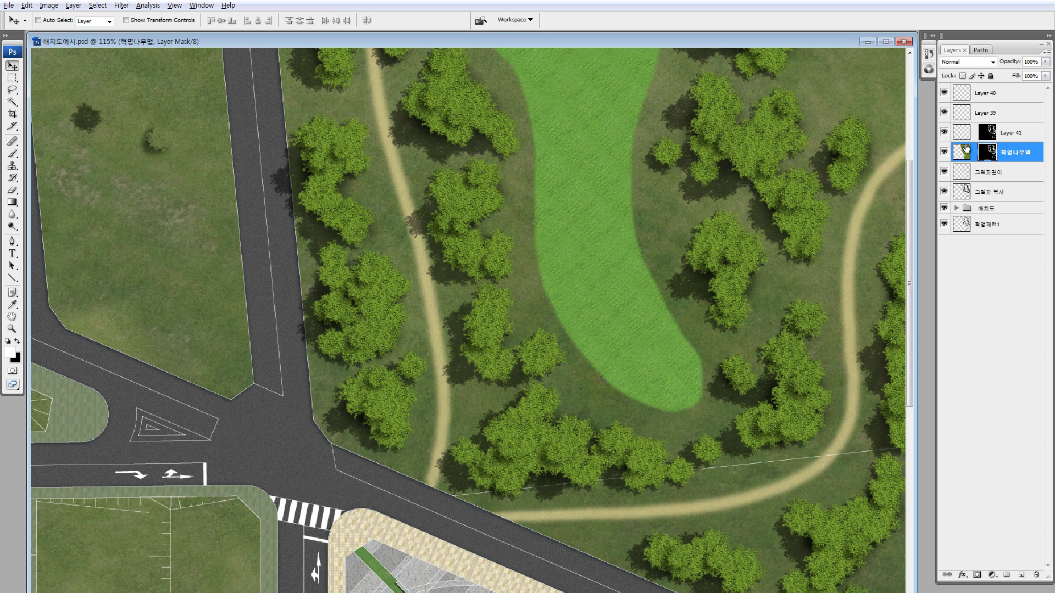
click(964, 139)
Step: Try black brush strokes at 100% opacity across the park's trees, inspect the copied mask, and undo the strokes
key(b)
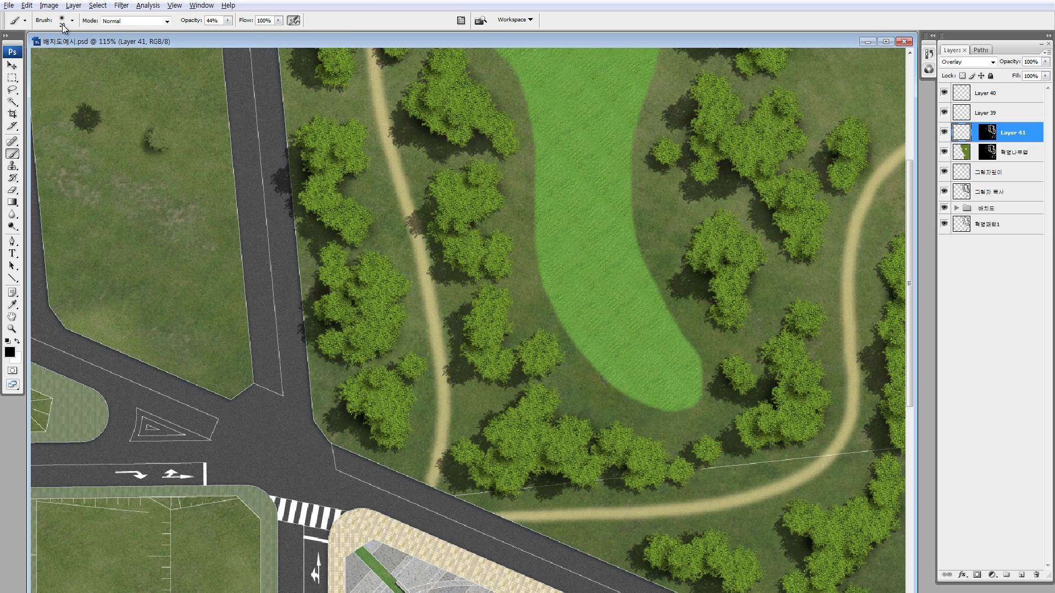
drag(355, 29, 369, 29)
mouse_move(502, 194)
mouse_down()
mouse_move(487, 255)
mouse_move(449, 242)
mouse_move(488, 378)
mouse_move(732, 459)
mouse_move(853, 165)
mouse_move(811, 312)
mouse_up()
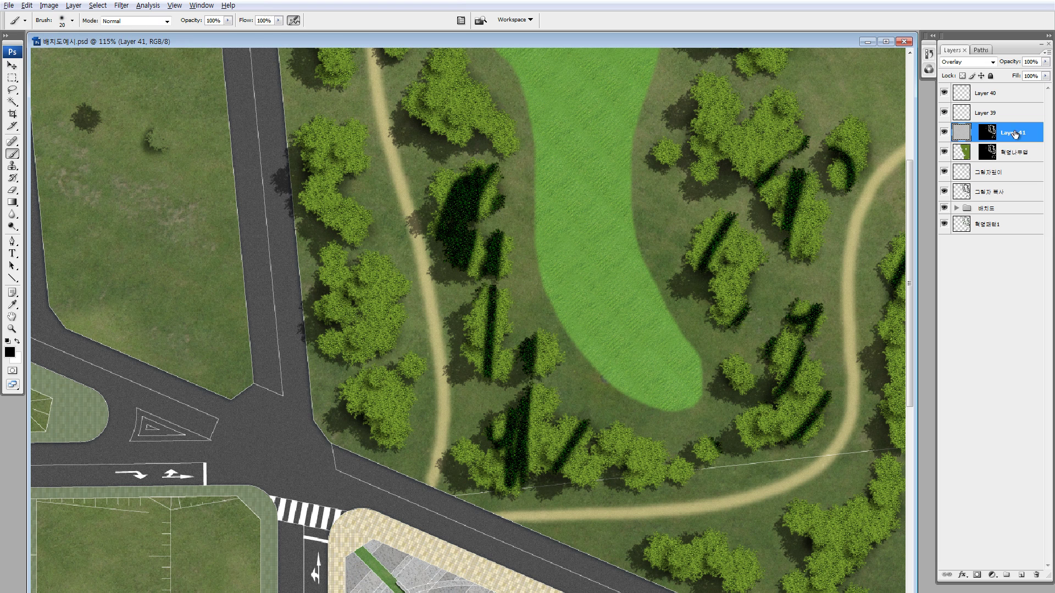
key(ctrl+z)
alt+click(987, 134)
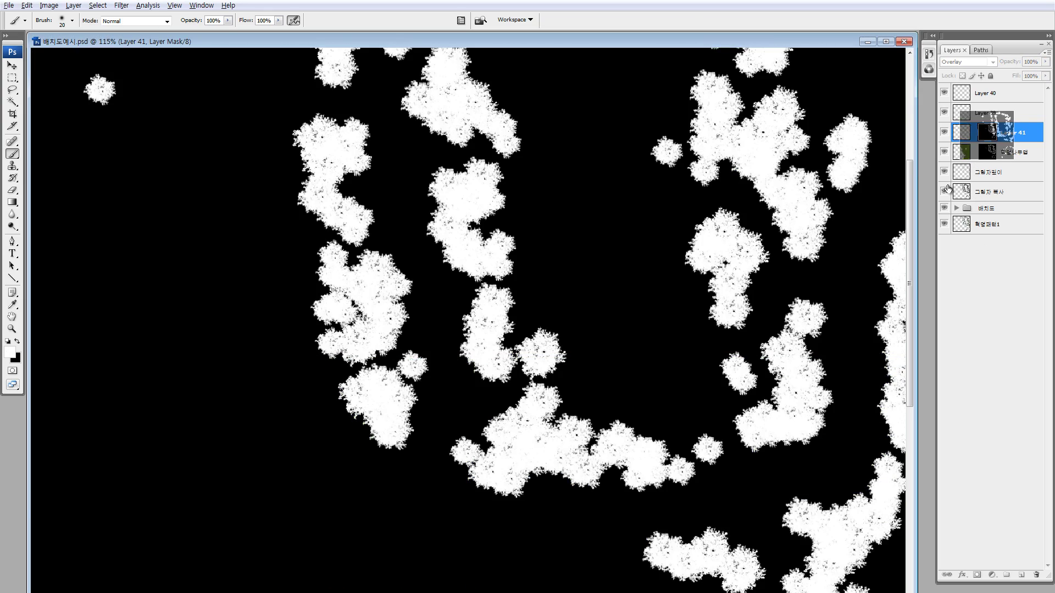
alt+click(987, 134)
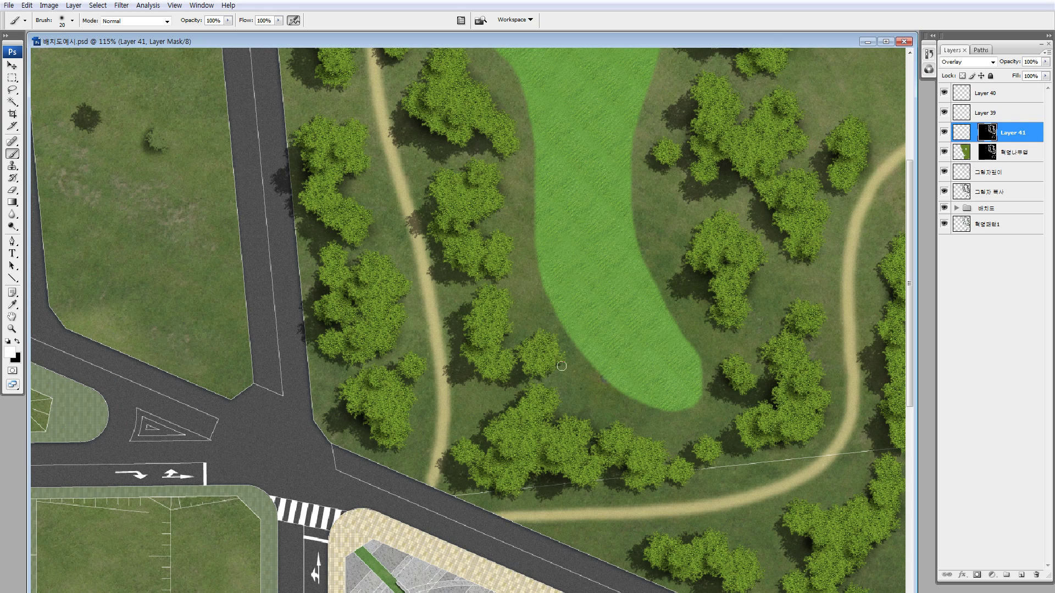
click(963, 134)
mouse_move(313, 343)
mouse_down()
mouse_move(413, 392)
mouse_move(378, 392)
mouse_up()
key(ctrl+z)
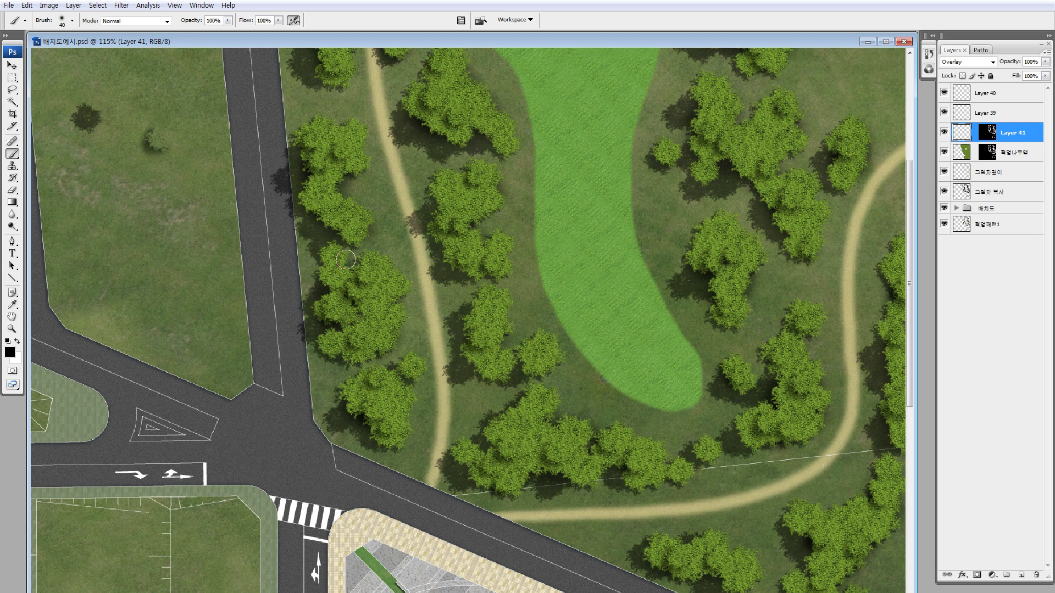
Step: Shade the park's tree clusters on Layer 41 in black with a size 60 brush at 25% opacity, and view the whole plan
key(bracketright)
key(])
drag(388, 290, 428, 479)
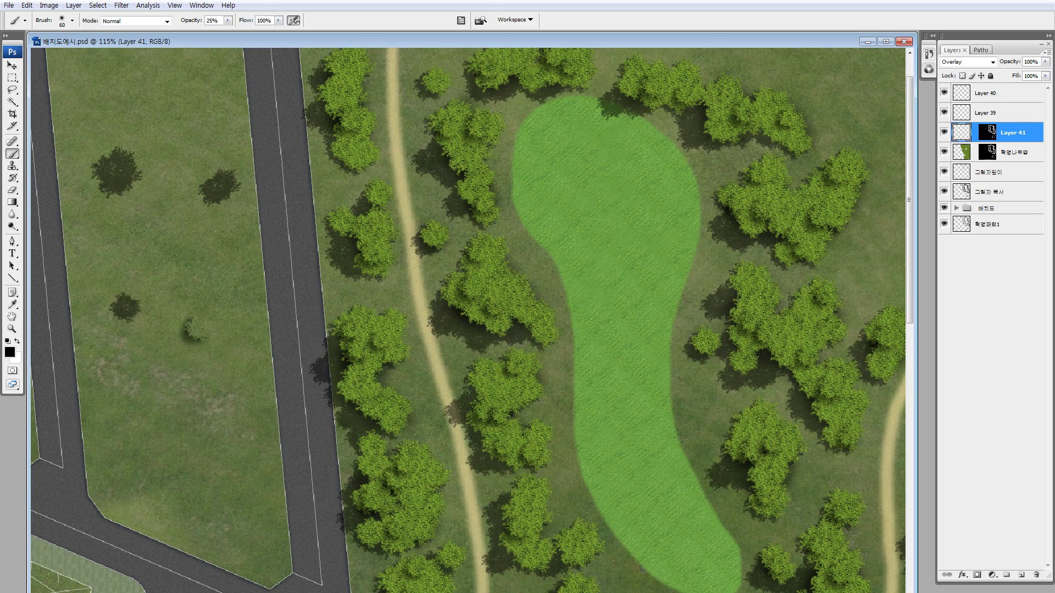
mouse_move(334, 184)
mouse_down()
mouse_move(344, 245)
mouse_move(369, 248)
mouse_up()
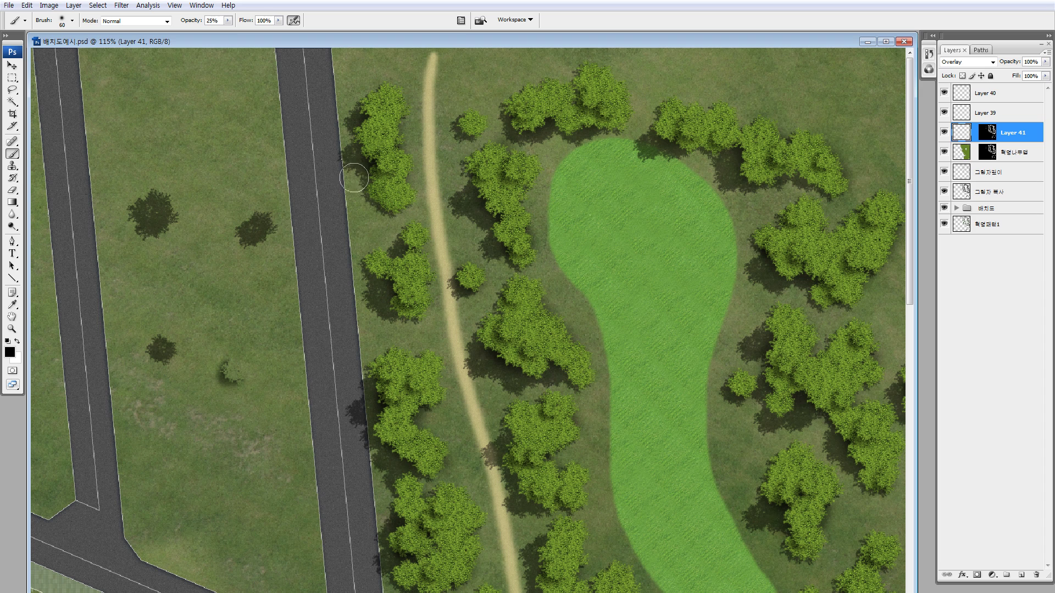
drag(519, 112, 559, 139)
mouse_move(655, 137)
mouse_down()
mouse_move(686, 144)
mouse_move(760, 193)
mouse_up()
drag(755, 241, 798, 291)
mouse_move(732, 324)
mouse_down()
mouse_move(657, 191)
mouse_move(657, 169)
mouse_move(695, 179)
mouse_move(689, 202)
mouse_up()
drag(689, 244, 736, 263)
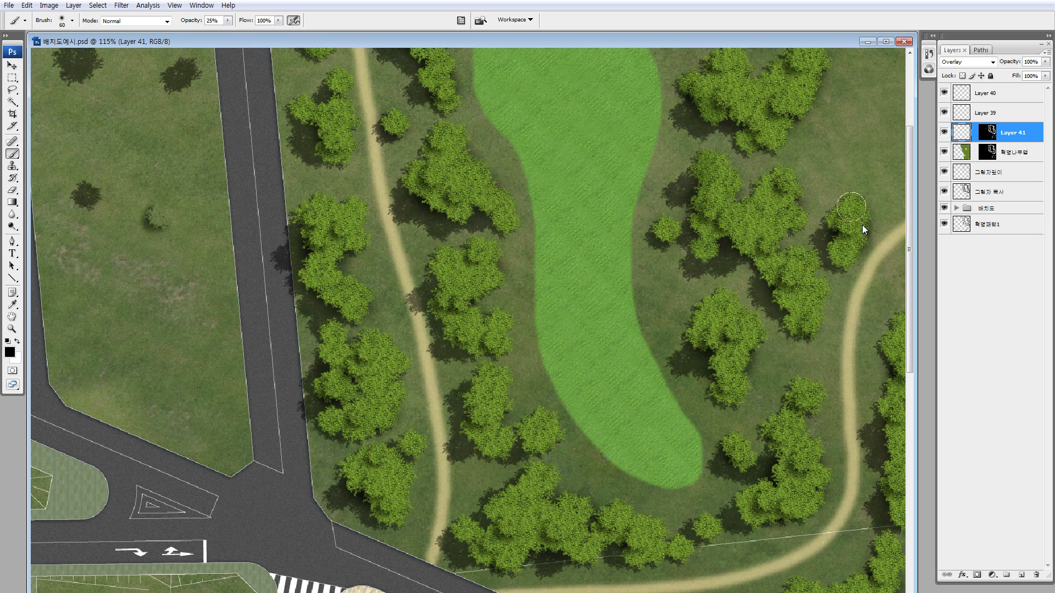
key(ctrl+minus)
key(ctrl+minus)
key(ctrl+minus)
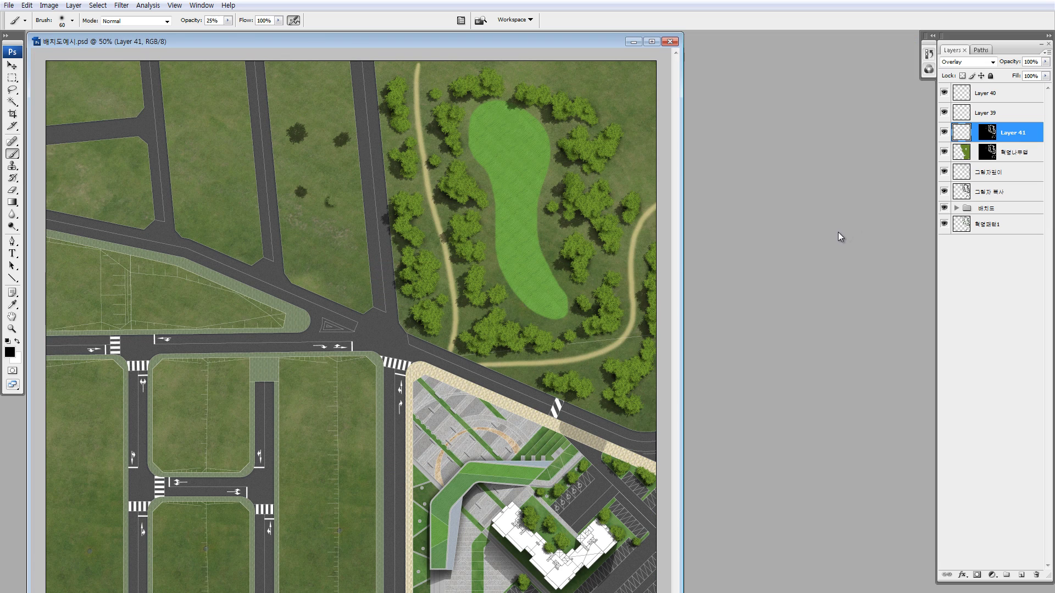
Step: Darken the tree layer's image with Hue/Saturation, setting Lightness to -29
click(962, 155)
key(ctrl+alt+u)
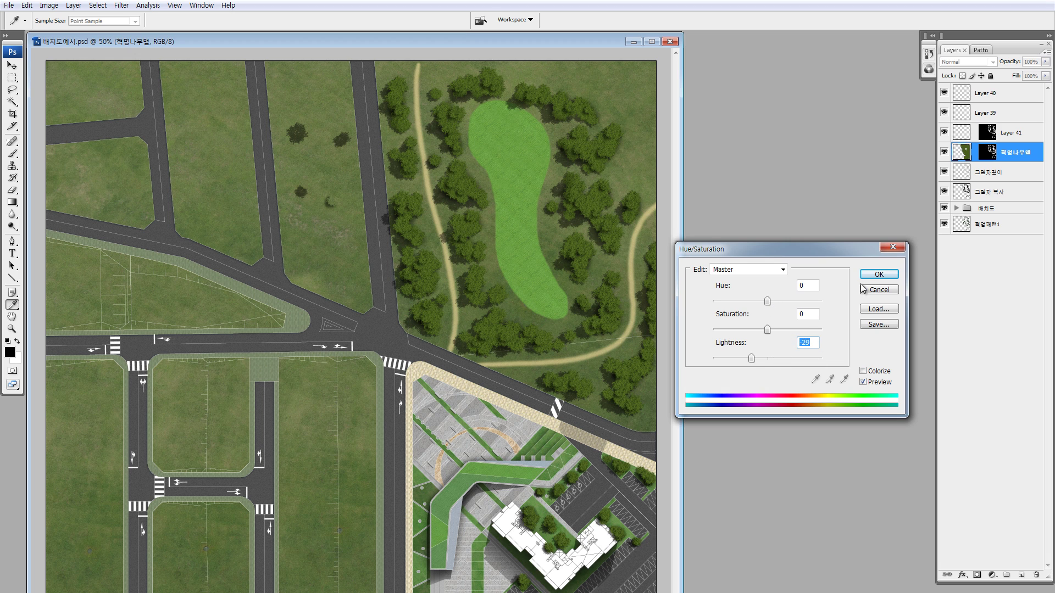
key(Return)
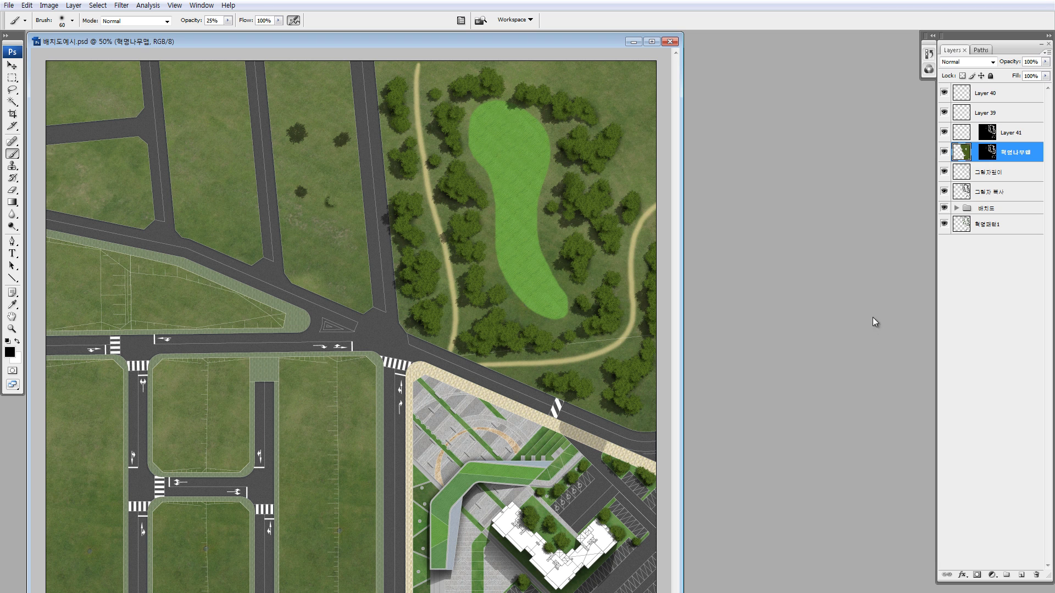
Step: Paint more black shading on Layer 41 over the trees along the park's west side, and view the whole plan
click(963, 136)
key(z)
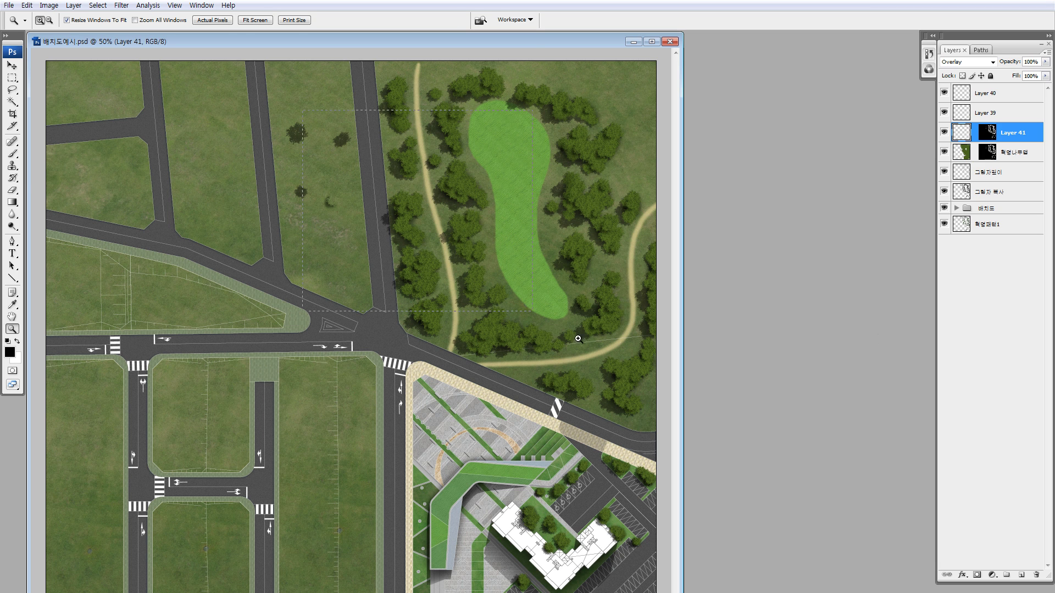
drag(302, 110, 532, 311)
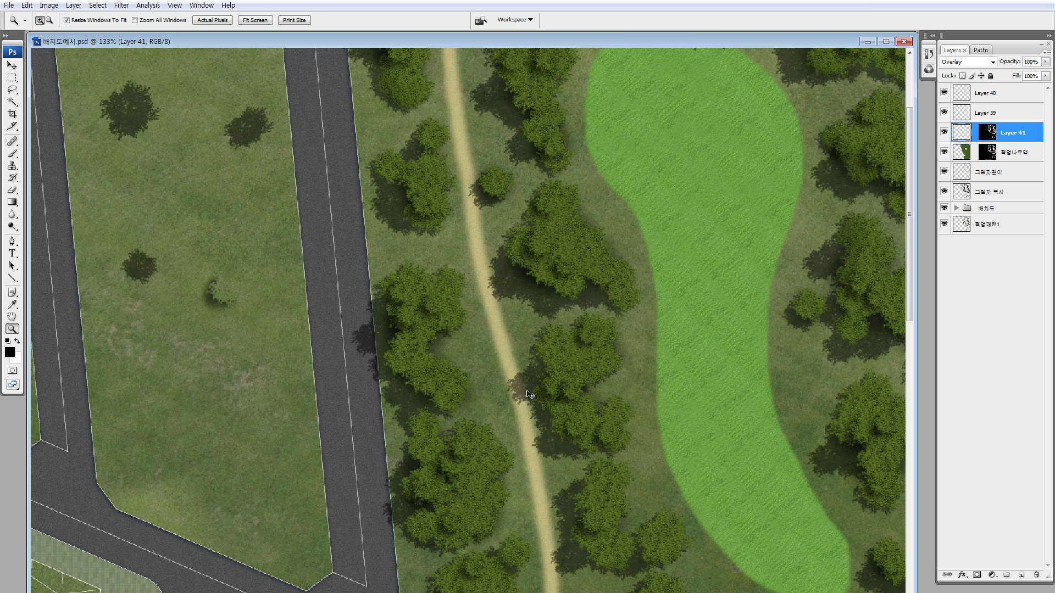
key(b)
drag(457, 304, 449, 193)
mouse_move(377, 250)
mouse_down()
mouse_move(404, 301)
mouse_move(398, 280)
mouse_move(405, 288)
mouse_up()
drag(511, 155, 563, 195)
drag(396, 421, 407, 431)
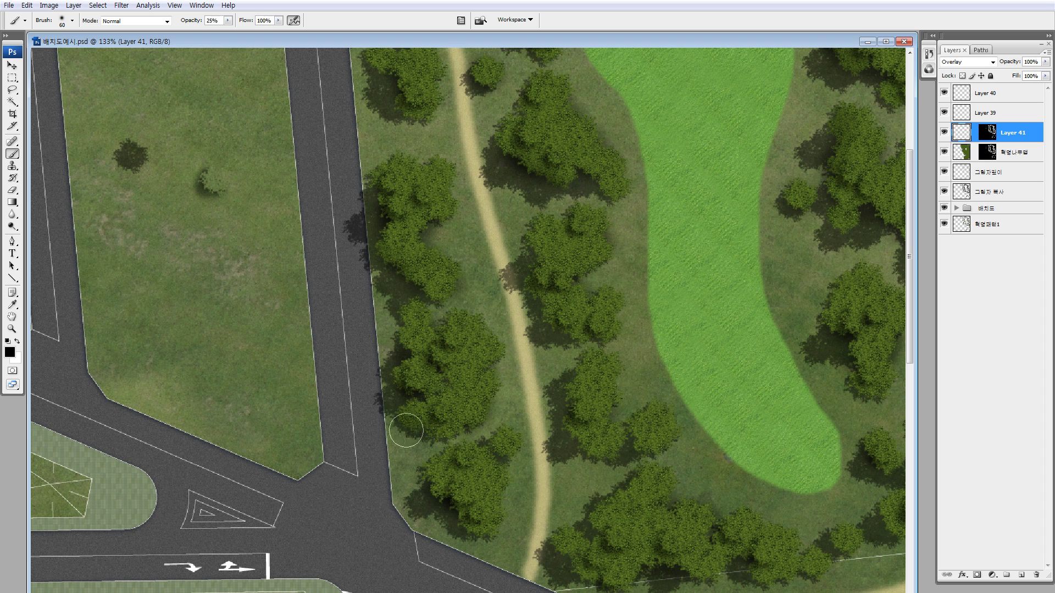
drag(435, 500, 440, 506)
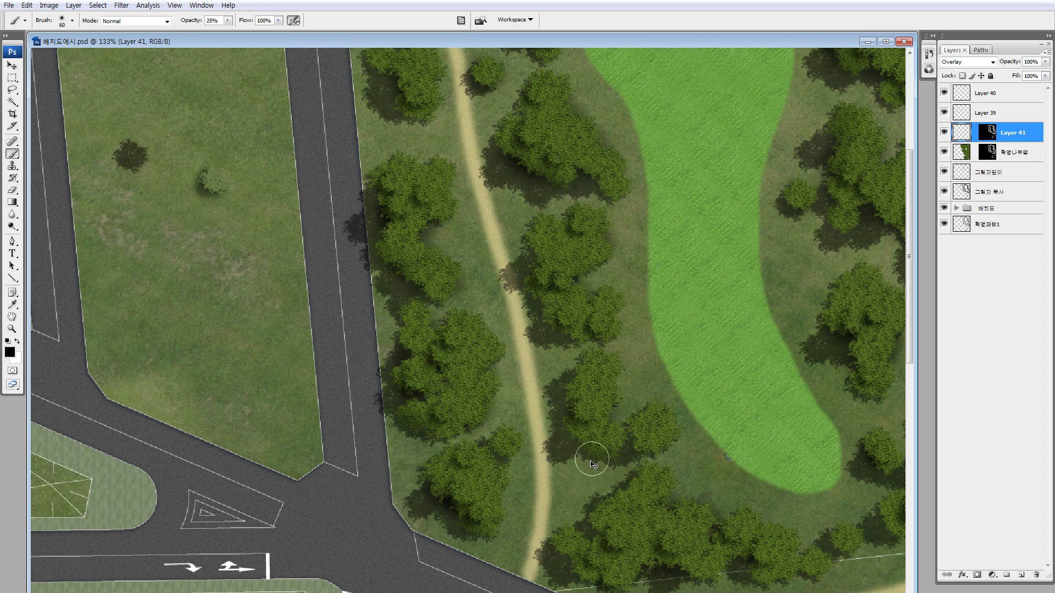
key(ctrl+minus)
key(ctrl+minus)
key(ctrl+minus)
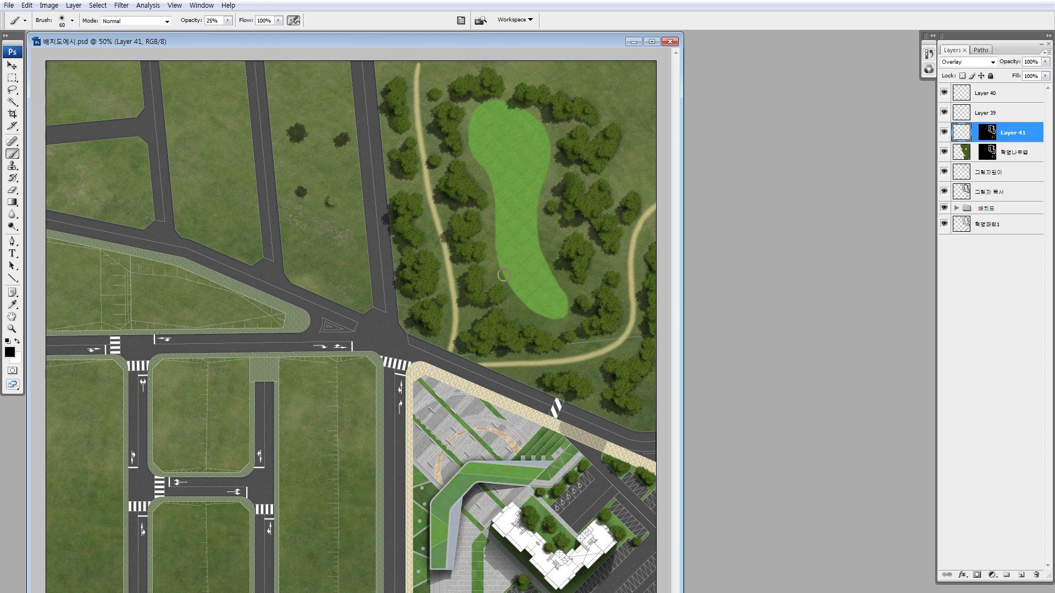
Step: Shade the trees east of the park's lawn and around the parking area in black with a size 100 brush at 15% opacity
key(bracketright)
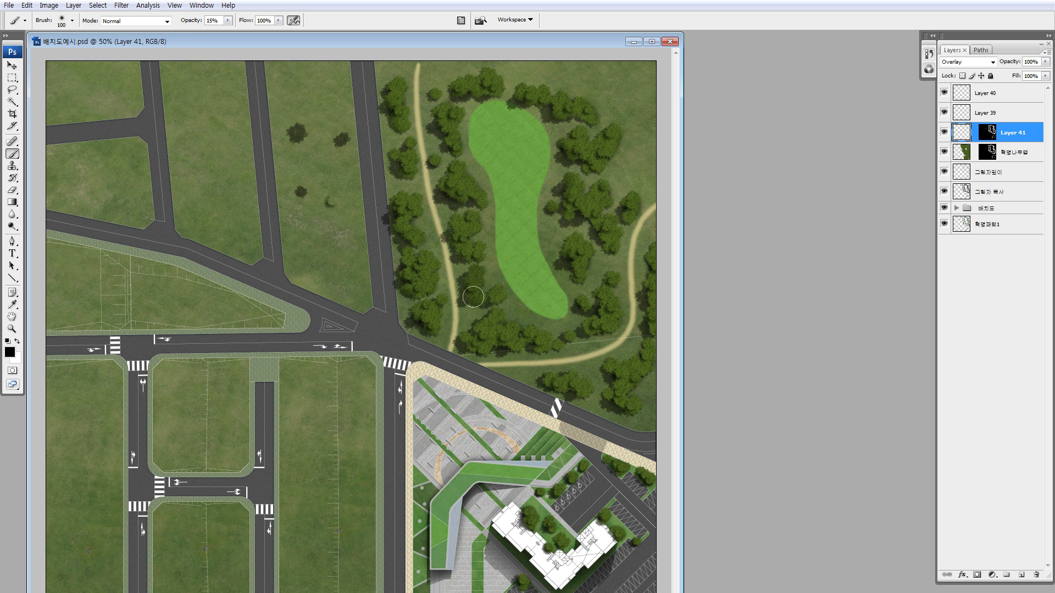
mouse_move(562, 146)
mouse_down()
mouse_move(589, 140)
mouse_move(603, 157)
mouse_move(622, 148)
mouse_up()
mouse_move(580, 306)
mouse_down()
mouse_move(615, 323)
mouse_move(622, 308)
mouse_up()
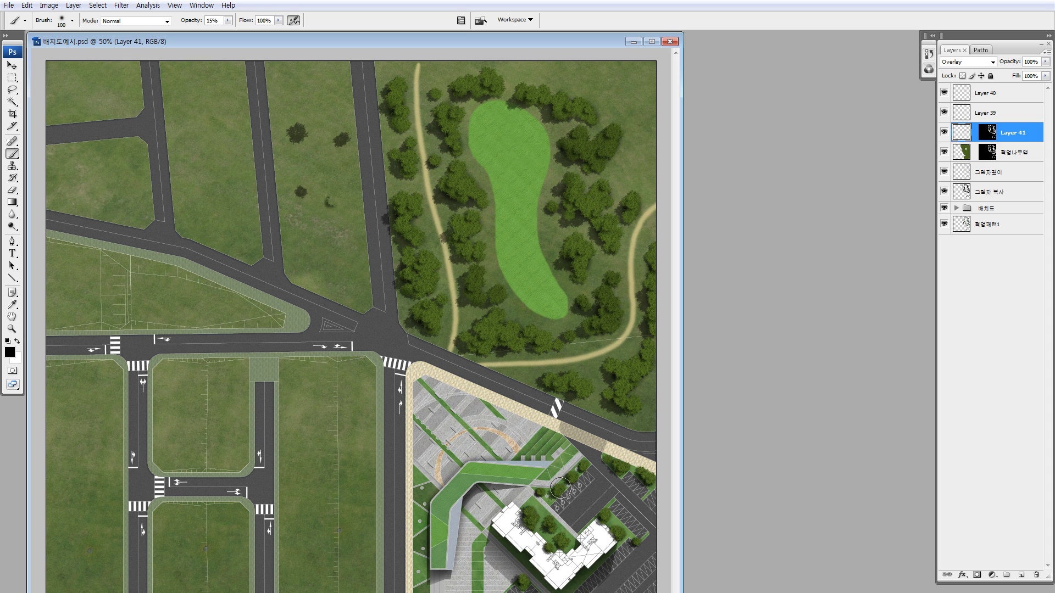
drag(560, 488, 560, 496)
drag(617, 526, 624, 523)
drag(621, 463, 611, 463)
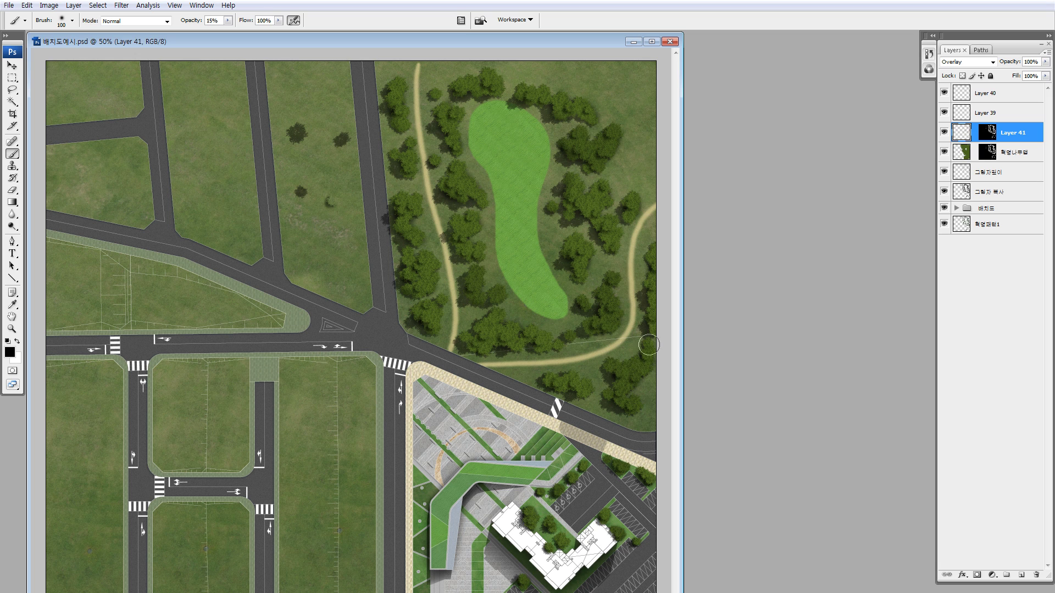
Step: Set the brush color to dark red #550404 and tint several tree clusters around the park's lawn
click(9, 352)
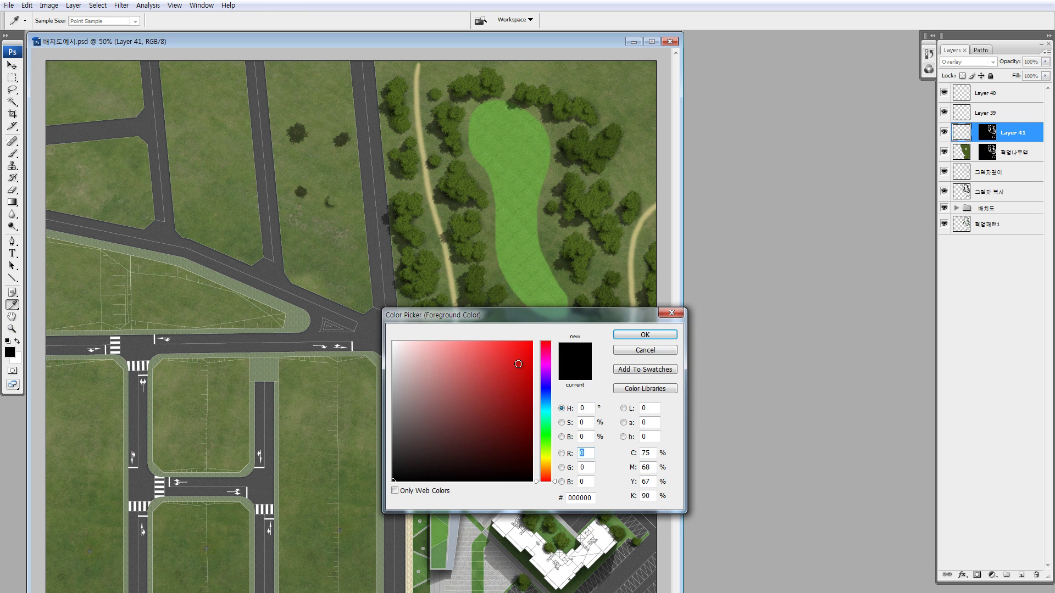
click(526, 434)
click(645, 335)
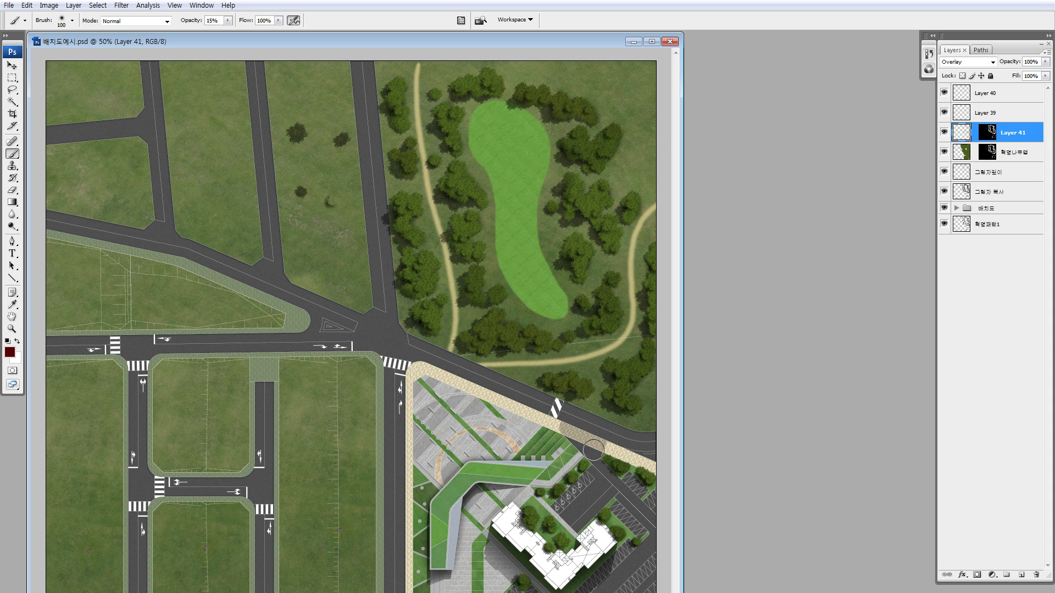
Step: Change the brush color to dark brown #342b10 for tinting the trees on Layer 41
click(9, 352)
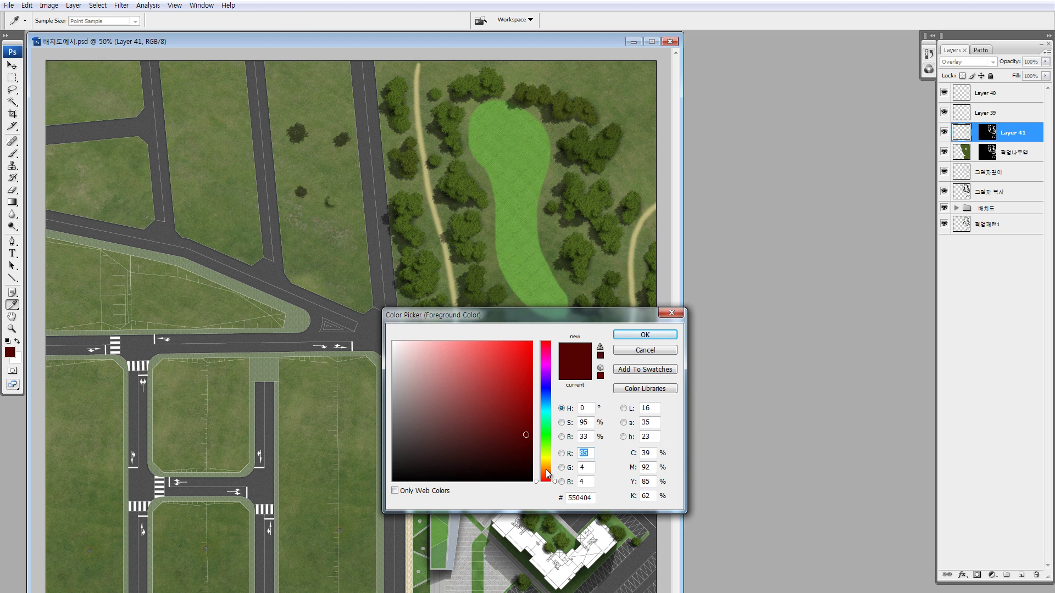
drag(548, 474, 547, 465)
drag(491, 435, 490, 453)
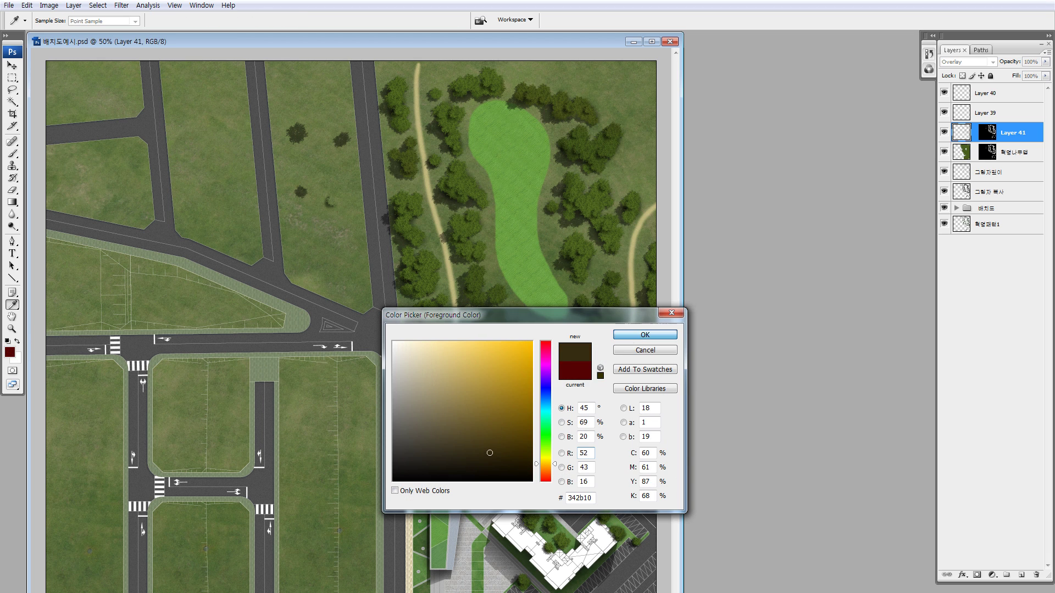
click(645, 335)
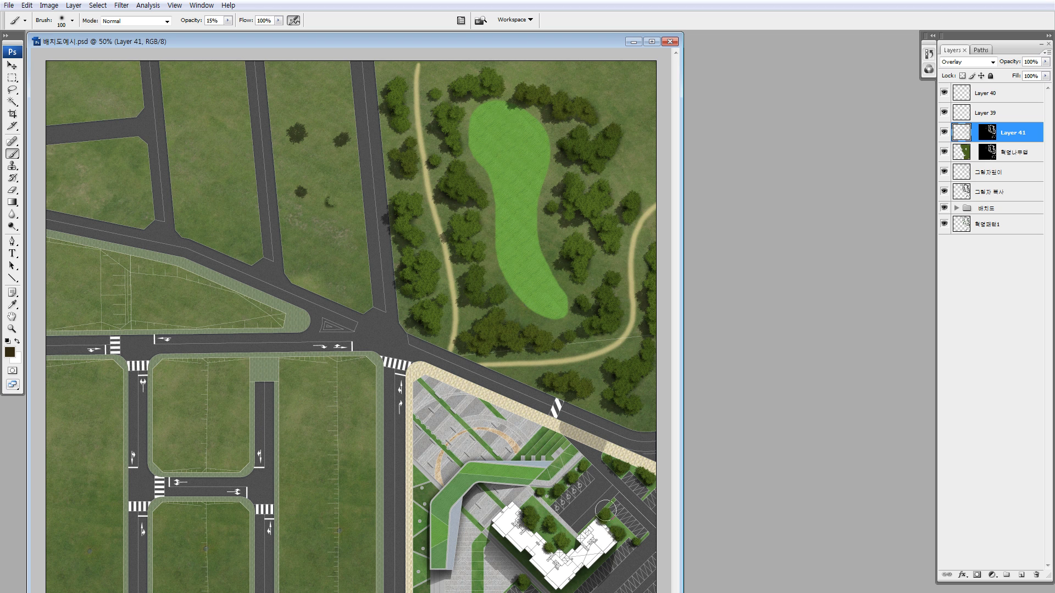
Step: Reset the brush color to black and shade the trees along the park's east edge on Layer 41 at 35% opacity
key(z)
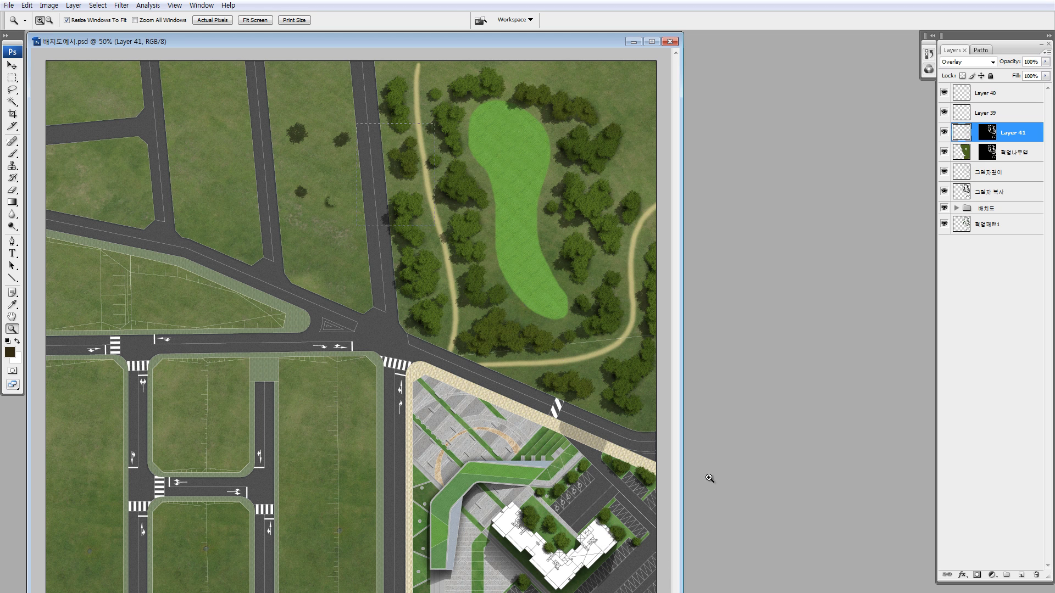
drag(710, 478, 674, 412)
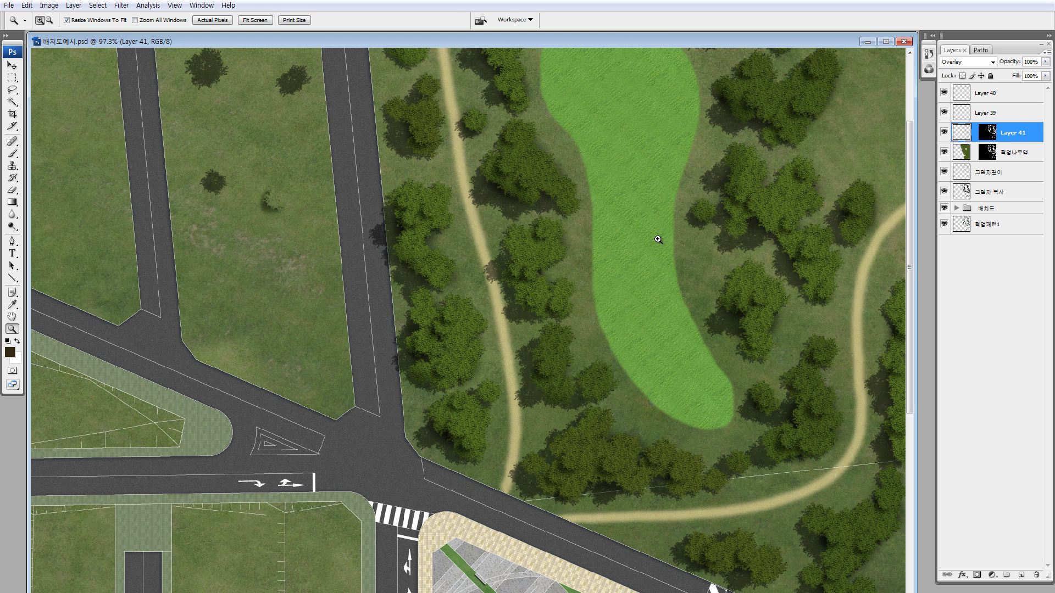
key(d)
key(b)
scroll(676, 242, up, 2)
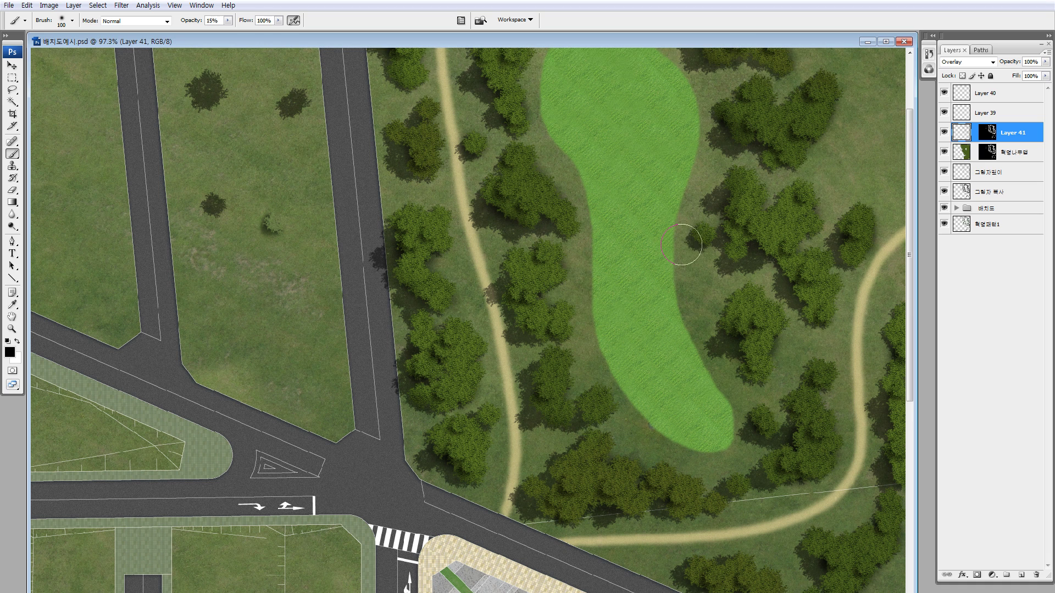
scroll(732, 255, down, 5)
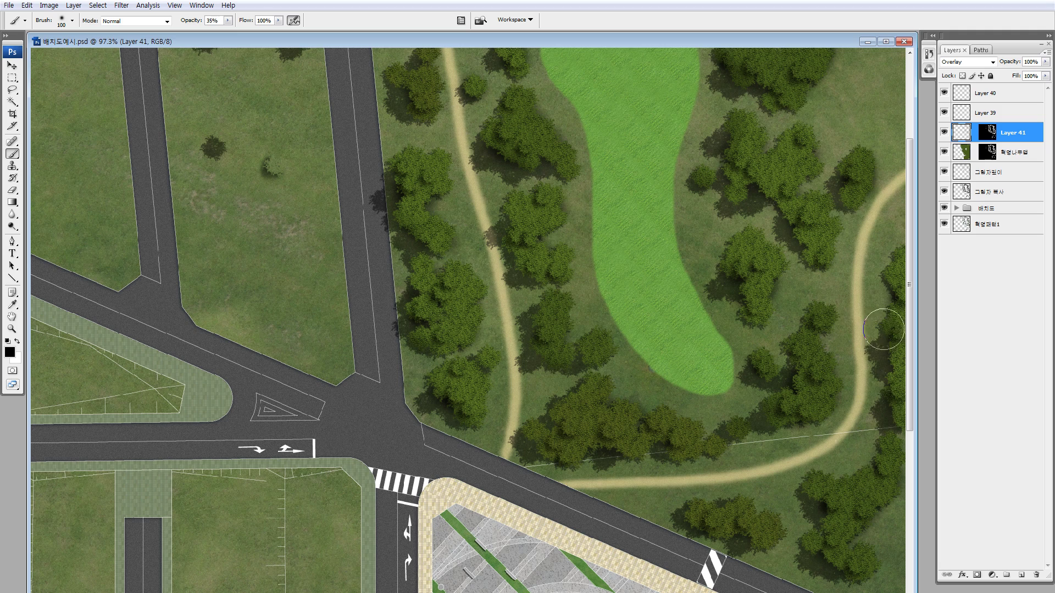
drag(883, 329, 882, 373)
drag(816, 488, 801, 533)
scroll(702, 437, down, 10)
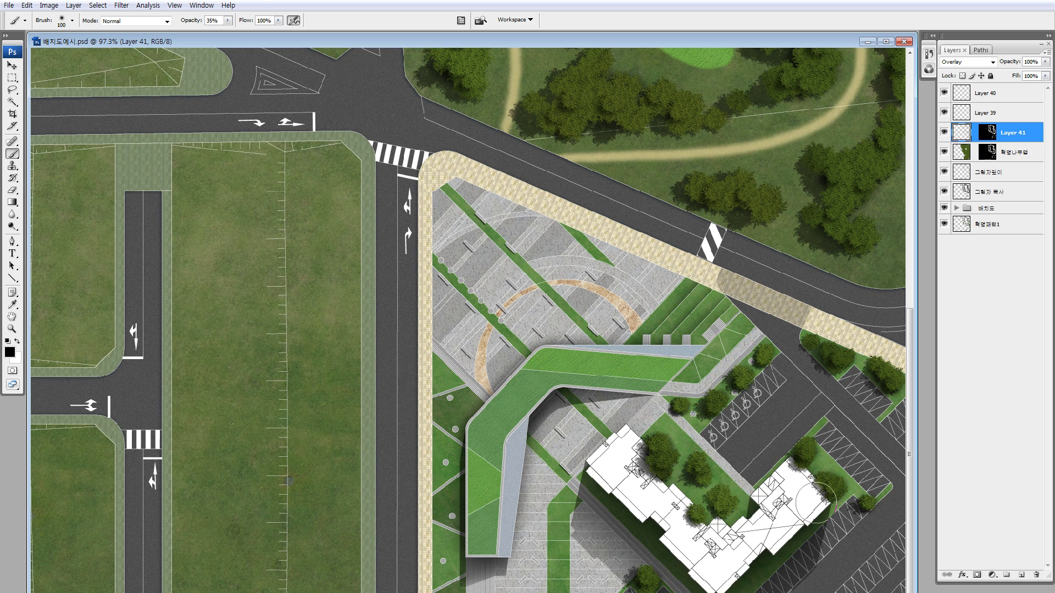
key(ctrl+minus)
key(ctrl+minus)
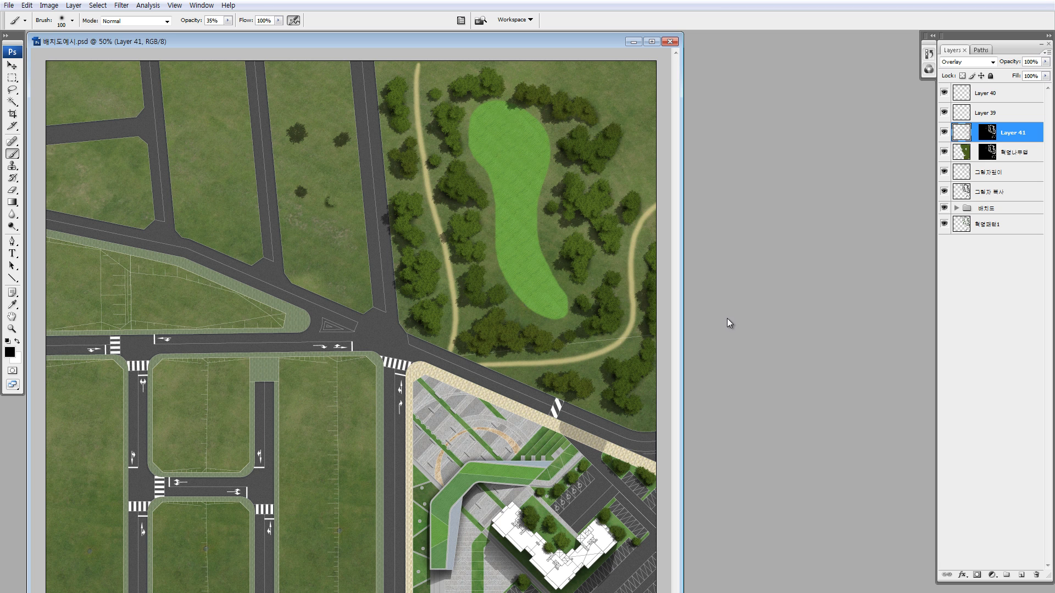
Step: Locate Layer 39's content by loading it as a selection, deselect it, and set the layer's opacity to 31%
key(z)
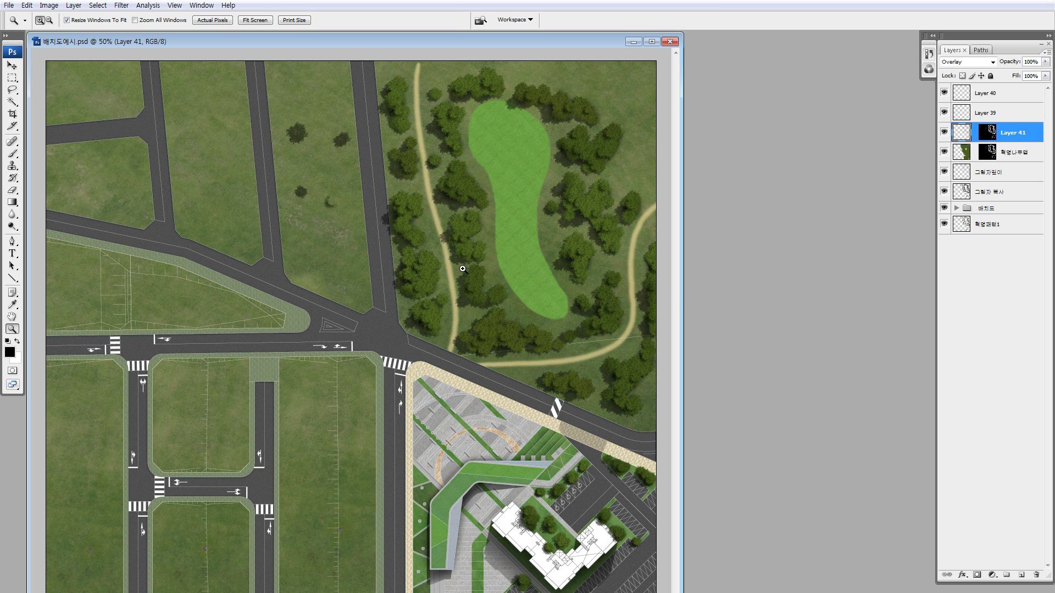
drag(330, 170, 577, 358)
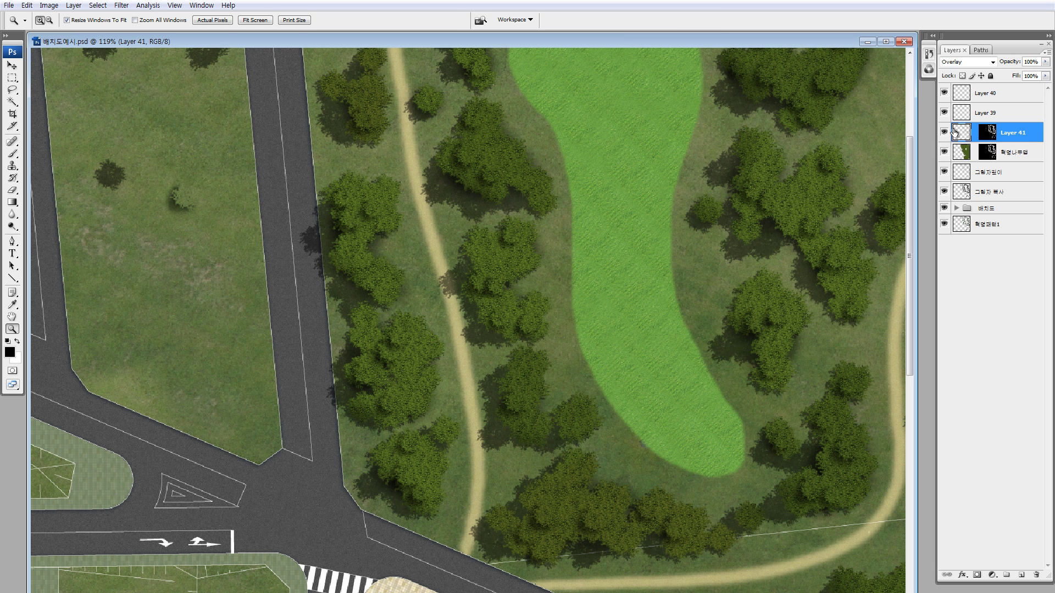
click(958, 113)
click(956, 95)
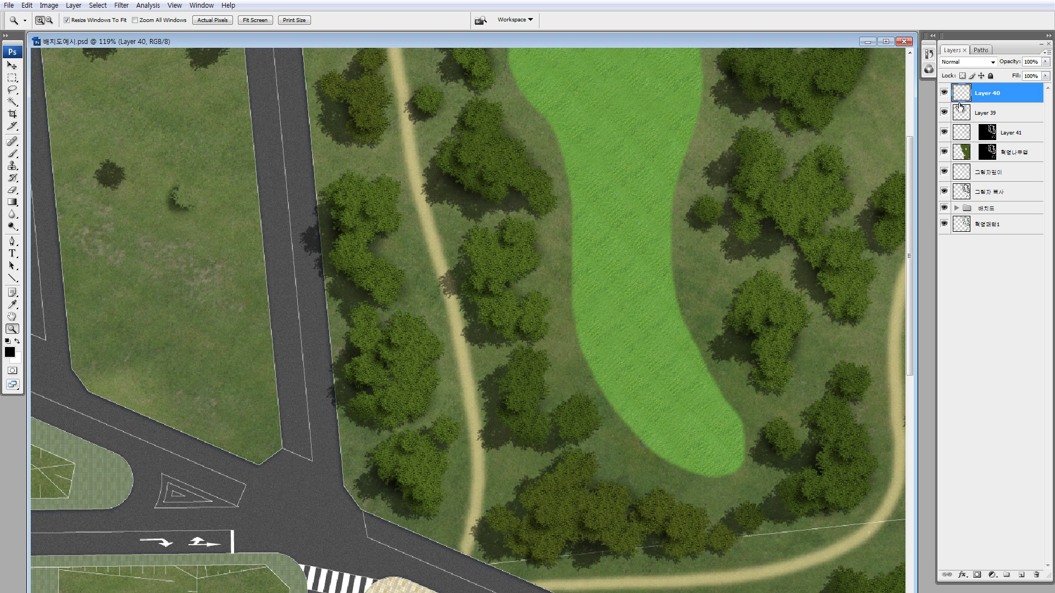
click(962, 117)
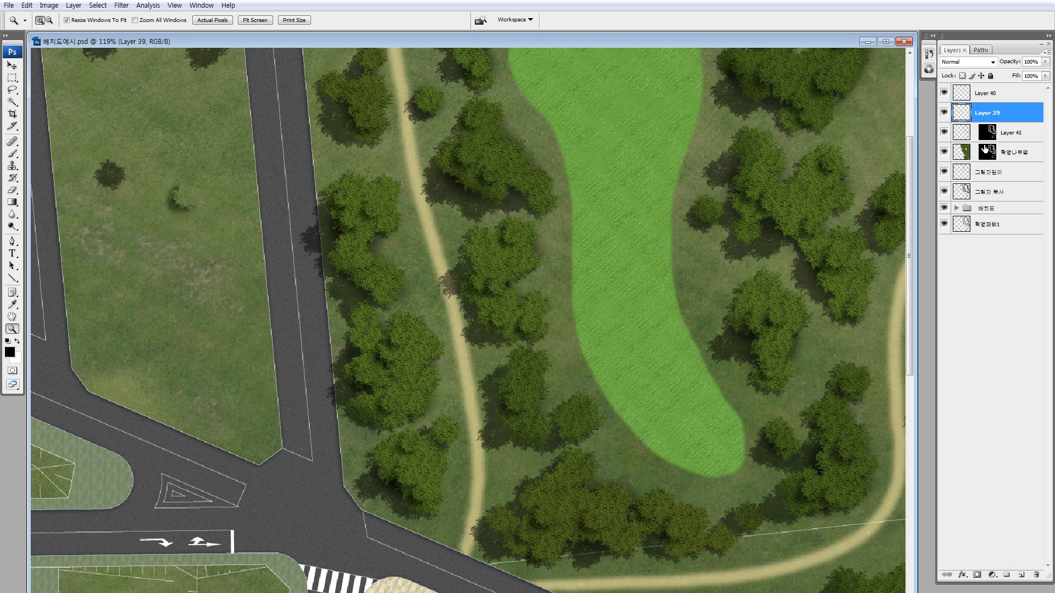
ctrl+click(961, 114)
drag(474, 228, 525, 346)
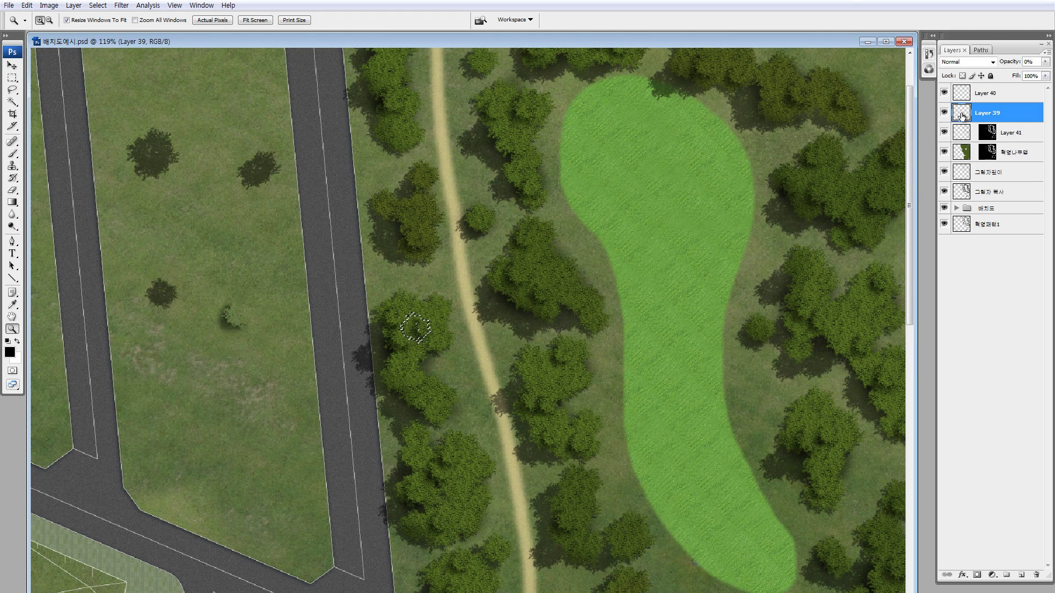
key(ctrl+d)
key(3)
key(1)
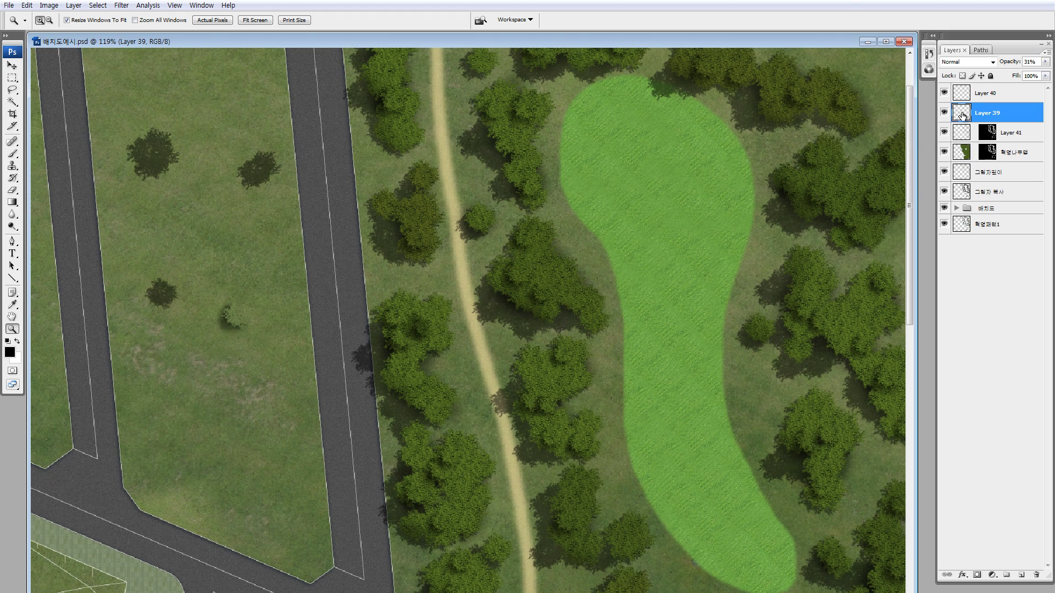
key(v)
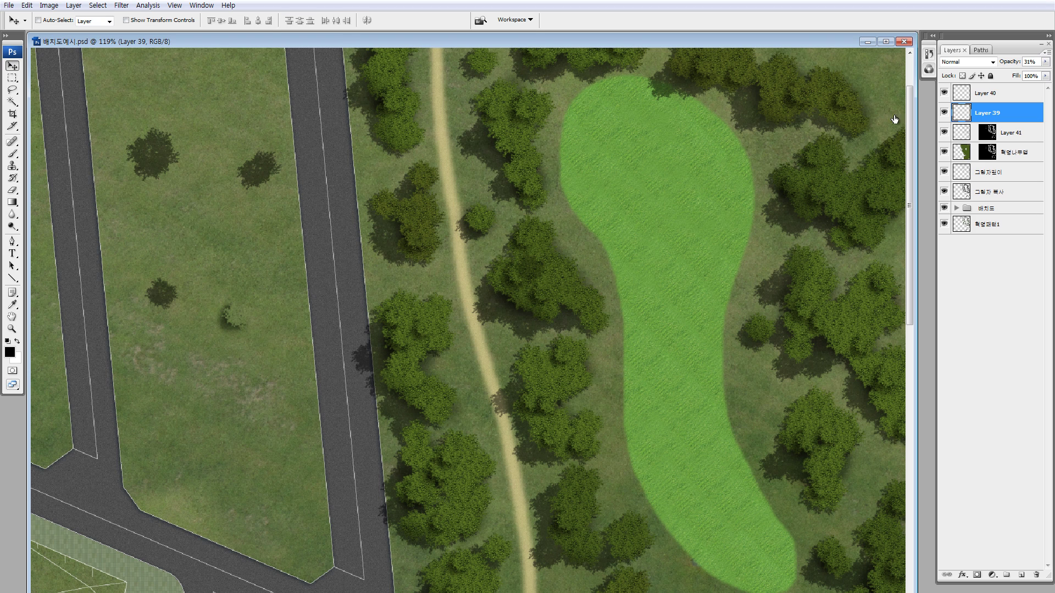
Step: Add a new layer above Layer 40, set its blending mode to Color Dodge, and fill it with black
click(965, 96)
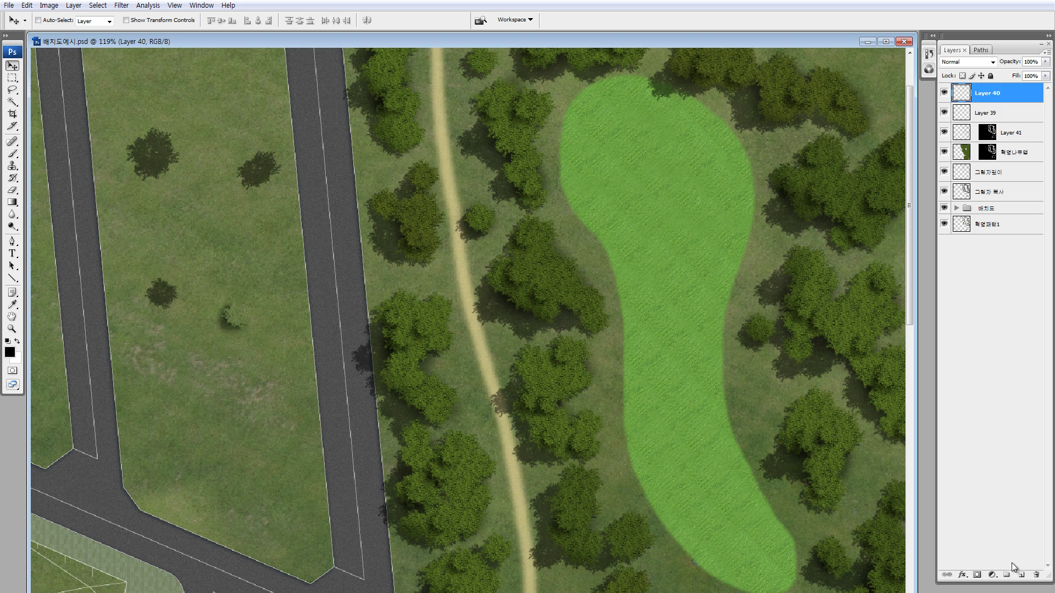
click(1020, 575)
click(956, 63)
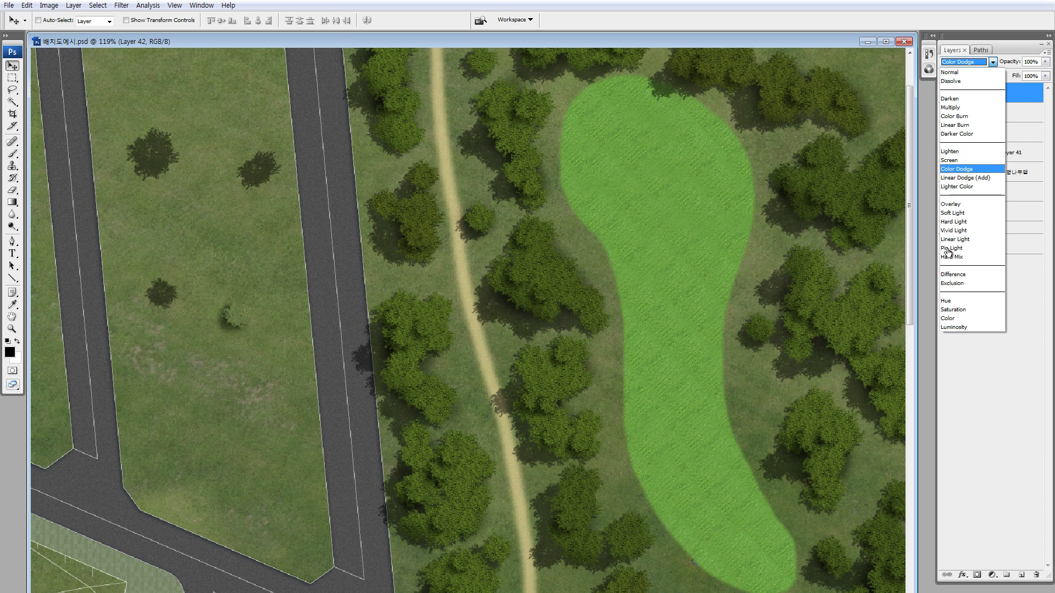
click(959, 169)
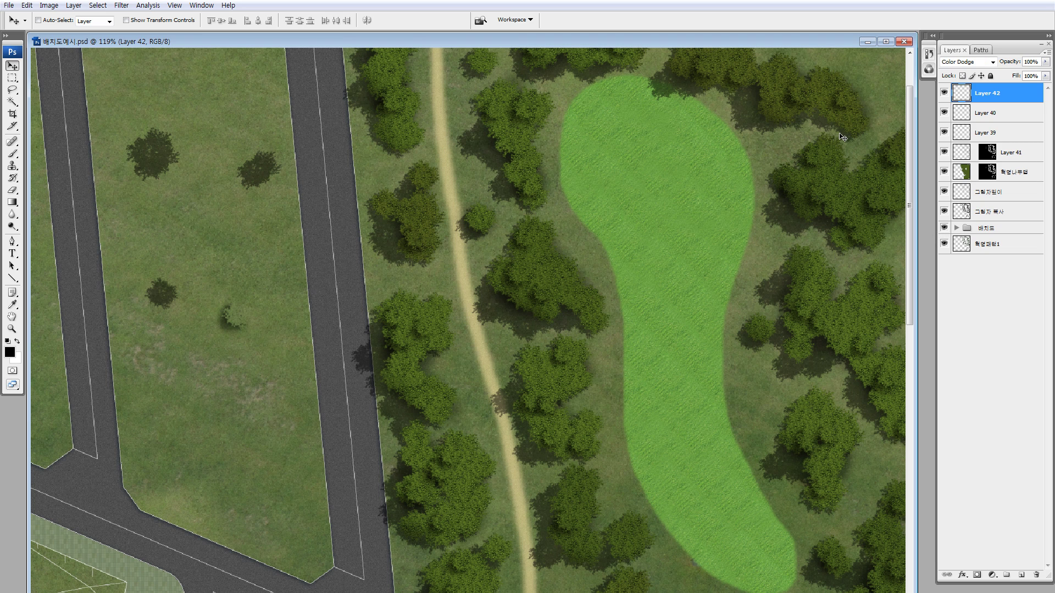
key(alt+BackSpace)
Step: Load Layer 39's outline as a selection, inspect the tree cluster west of the lawn up close, and deselect
ctrl+click(962, 136)
key(ctrl+space)
drag(472, 213, 604, 348)
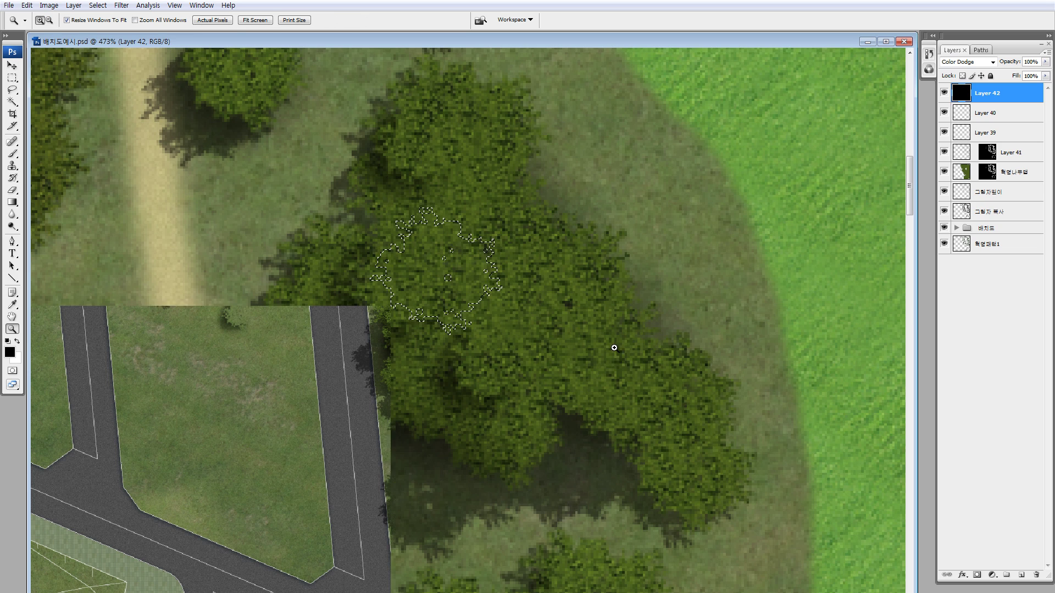
key(ctrl+d)
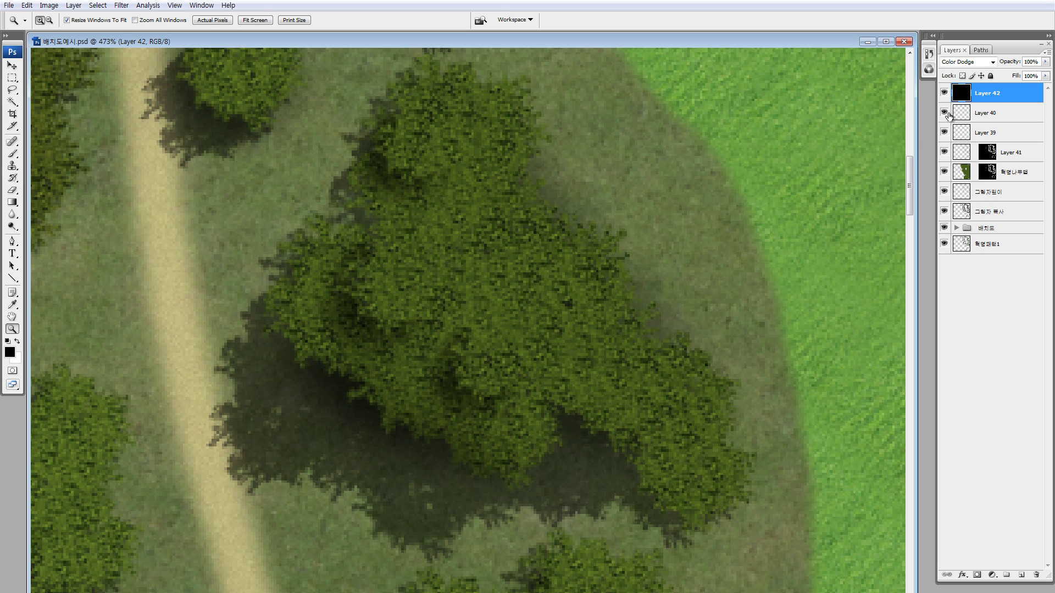
Step: Set the brush's foreground color to pale yellow-green #c2ca7c
key(b)
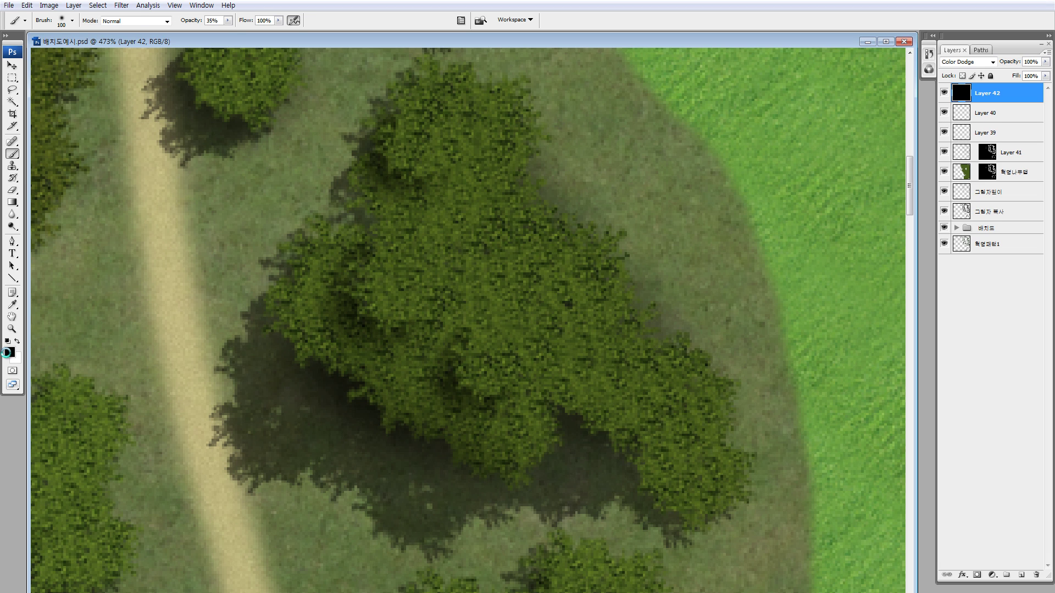
click(10, 352)
click(548, 456)
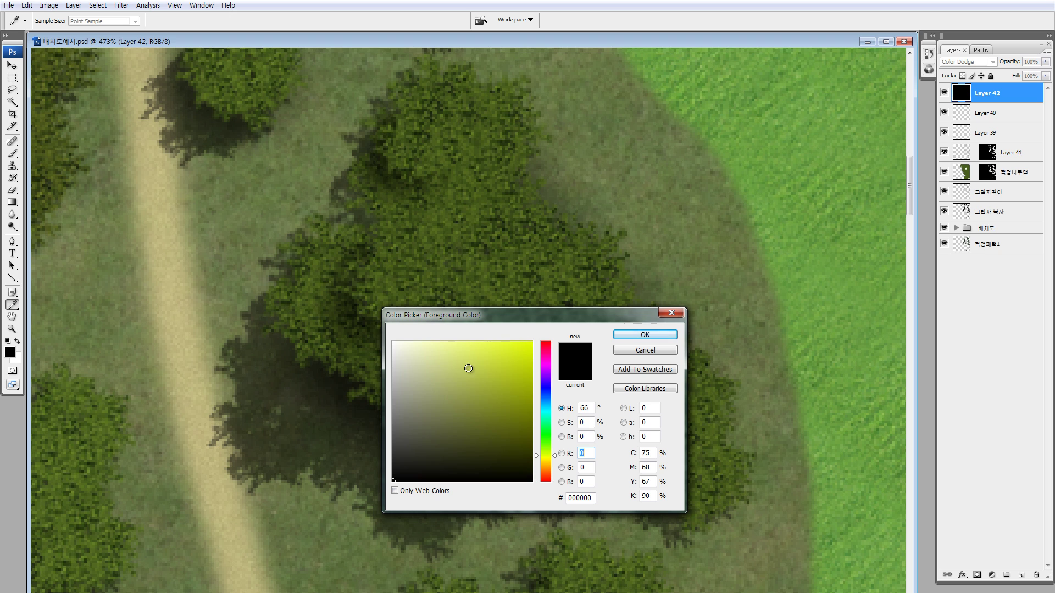
click(444, 371)
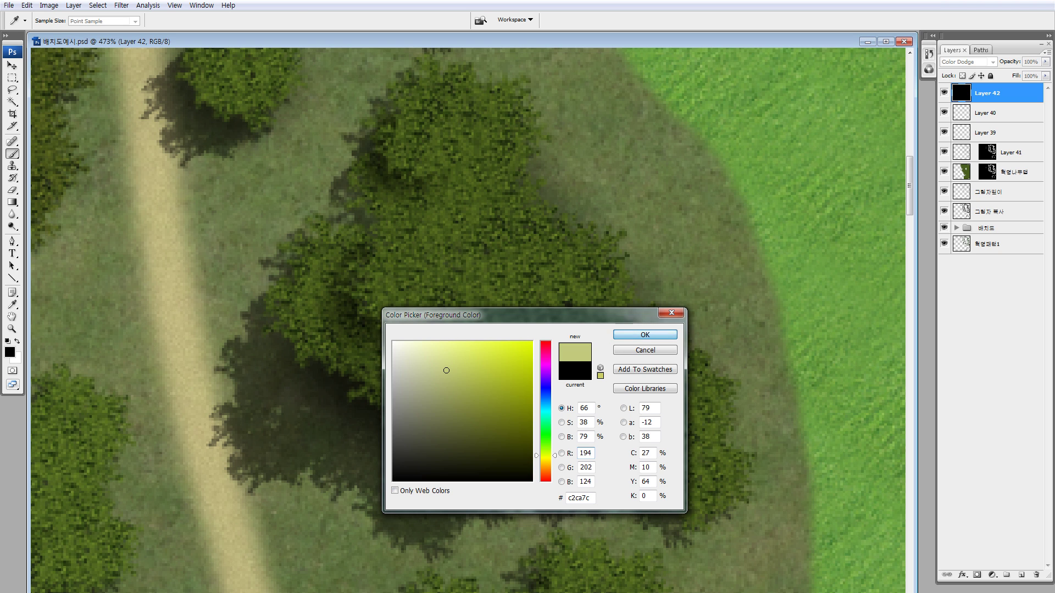
click(645, 334)
mouse_move(484, 324)
mouse_down()
mouse_move(402, 354)
mouse_move(557, 149)
mouse_move(529, 248)
mouse_move(473, 240)
mouse_move(568, 165)
mouse_move(376, 333)
mouse_up()
key(ctrl+alt+z)
key(ctrl+alt+z)
key(ctrl+alt+z)
key(ctrl+alt+z)
Step: Reduce the brush size to 40 and paint a small highlight on the tree cluster west of the lawn on Layer 42
key(ctrl+minus)
key(ctrl+minus)
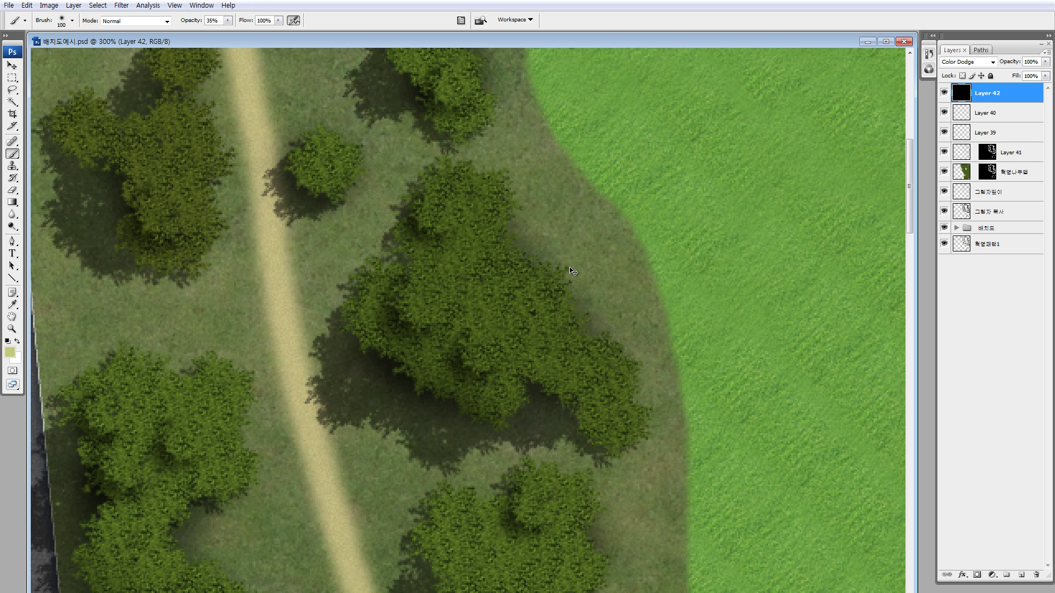
key(bracketleft)
key(bracketleft)
key(bracketleft)
key(bracketleft)
key(bracketleft)
key(bracketleft)
mouse_move(421, 260)
mouse_down()
mouse_move(495, 277)
mouse_move(464, 242)
mouse_move(502, 295)
mouse_move(448, 241)
mouse_move(467, 245)
mouse_move(467, 300)
mouse_up()
key(ctrl+alt+z)
mouse_move(422, 259)
mouse_down()
mouse_move(466, 251)
mouse_move(482, 215)
mouse_move(495, 301)
mouse_move(448, 271)
mouse_up()
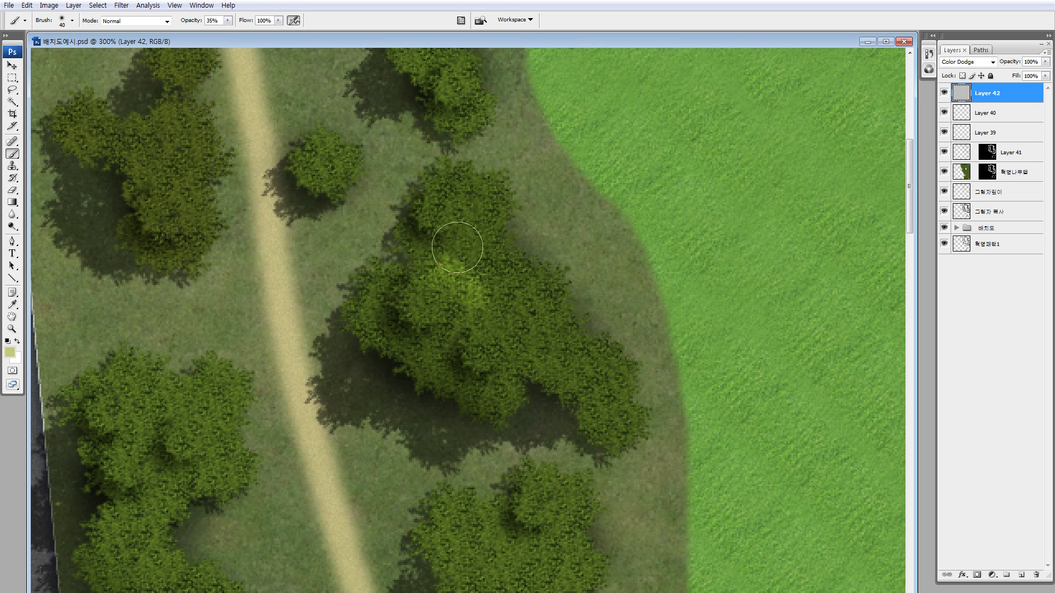
key(ctrl+minus)
key(ctrl+minus)
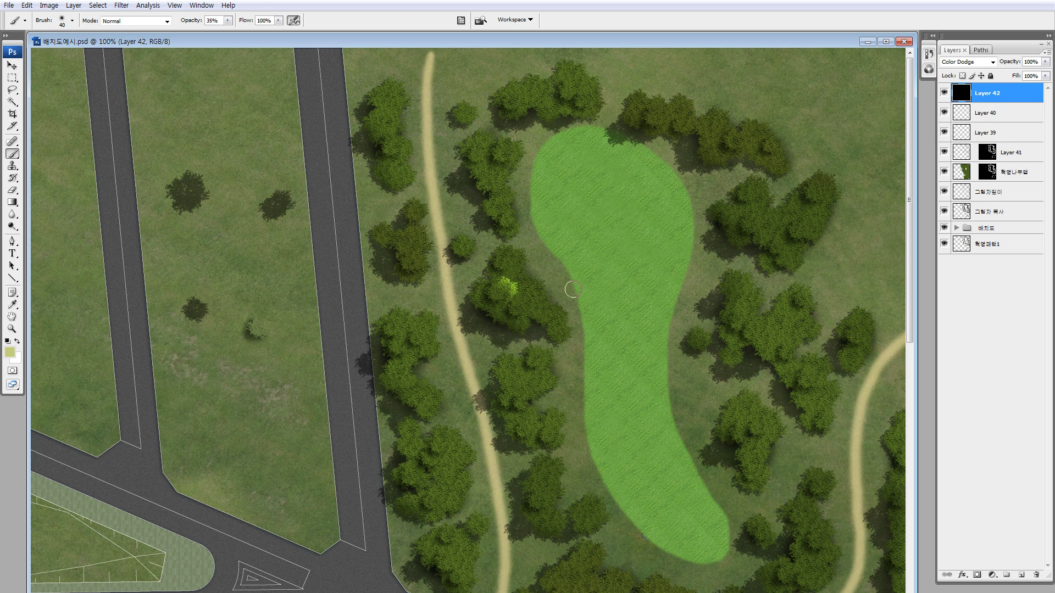
key(m)
drag(646, 451, 353, 207)
mouse_move(595, 351)
mouse_down()
mouse_move(643, 299)
mouse_move(648, 309)
mouse_up()
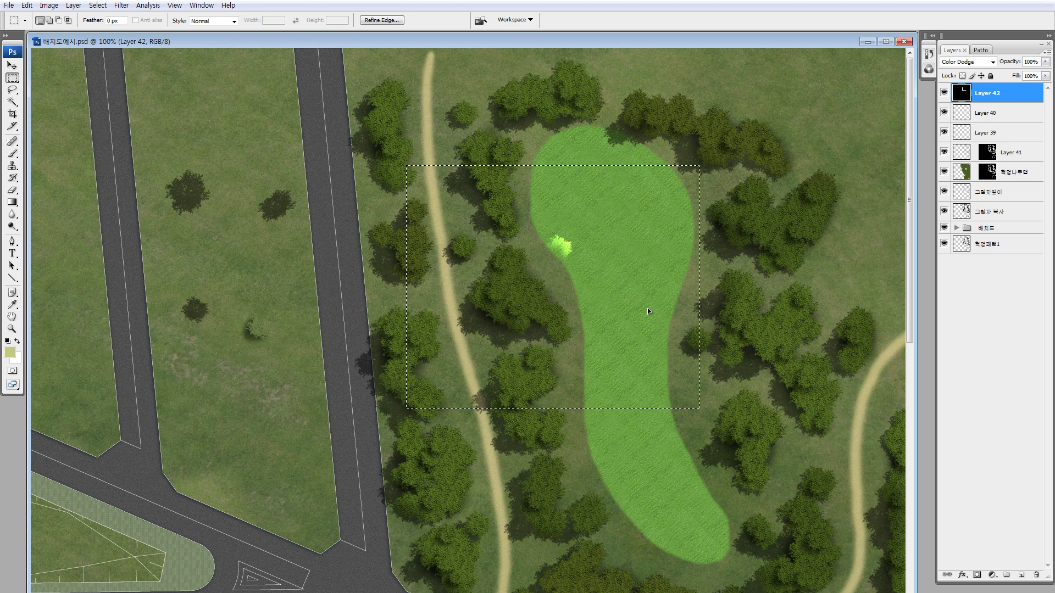
key(ctrl+z)
drag(570, 343, 599, 329)
key(ctrl+z)
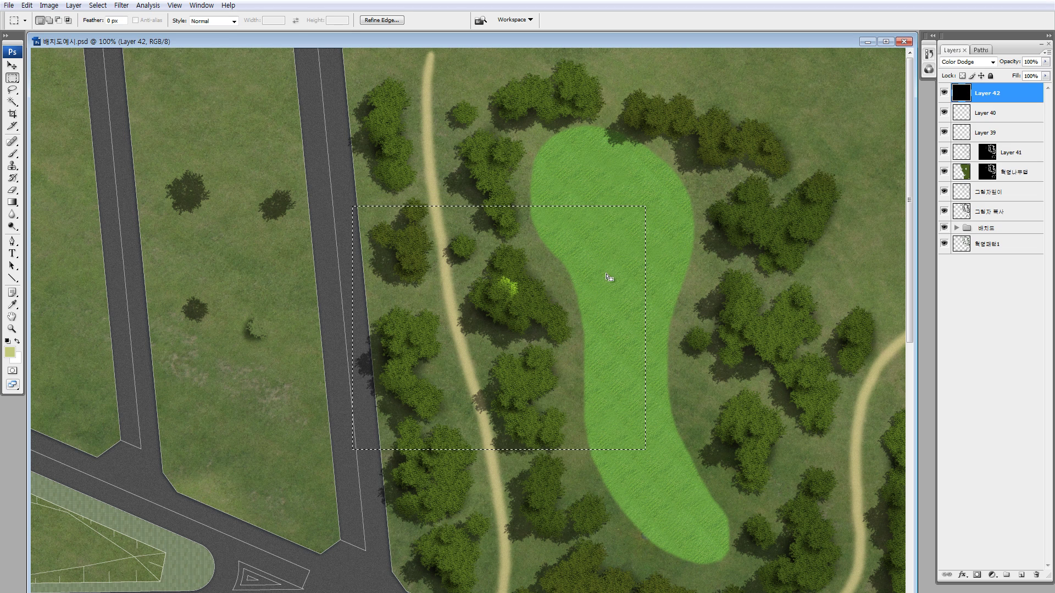
click(532, 269)
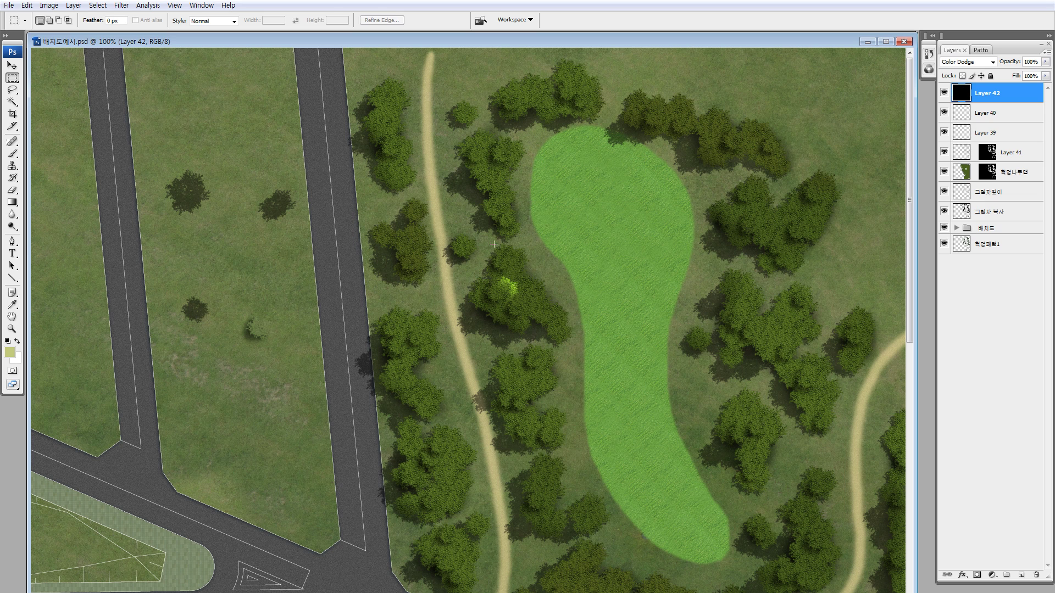
Step: Lasso the painted highlight, shift it slightly on its tree cluster, and set Layer 42's fill to 66%
key(l)
drag(528, 250, 514, 248)
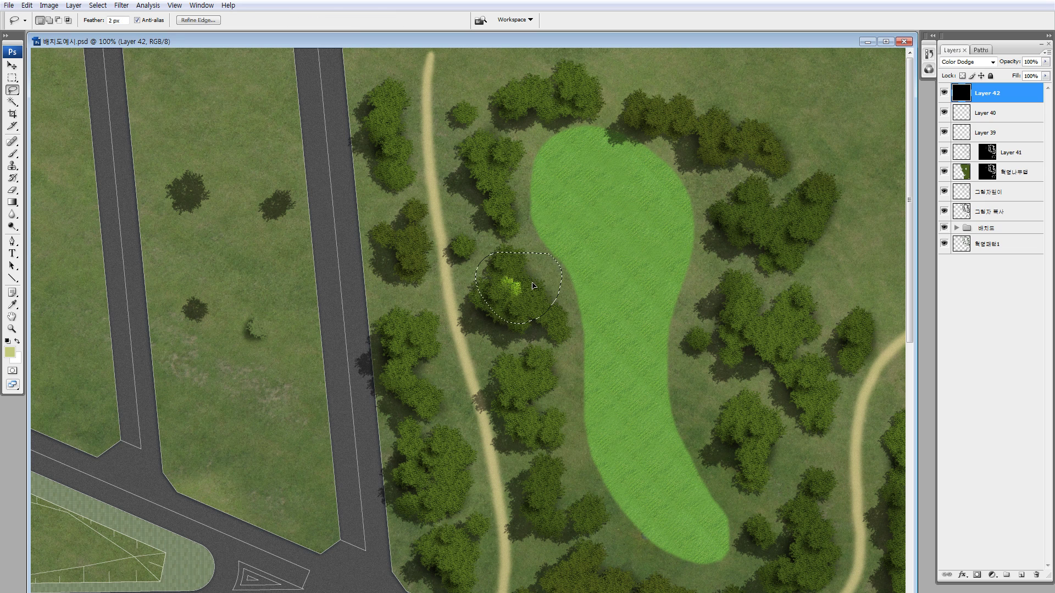
key(v)
scroll(537, 330, up, 3)
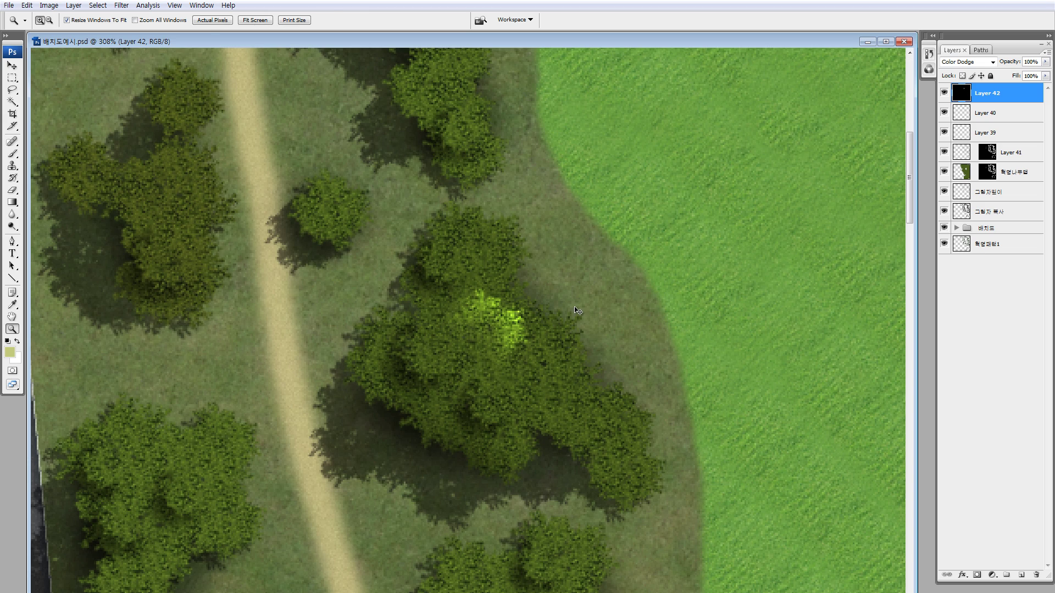
click(1046, 77)
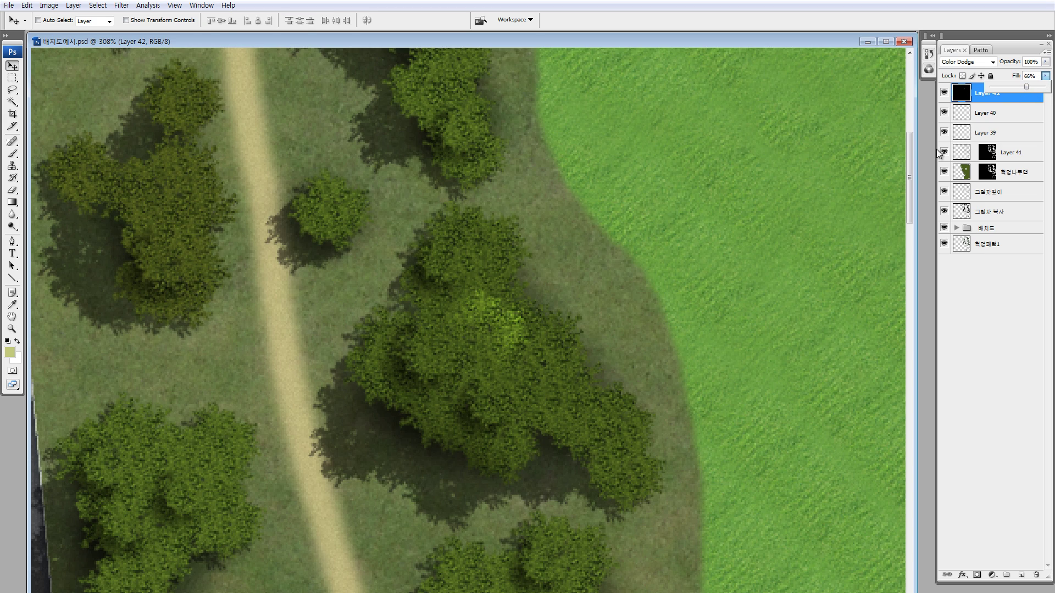
scroll(546, 244, down, 3)
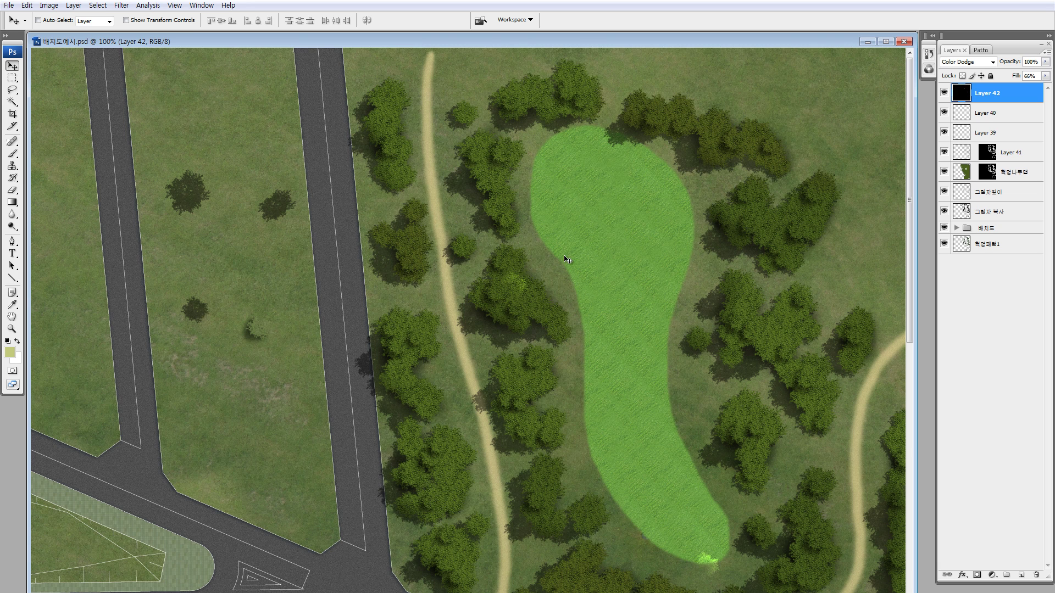
Step: Lasso the highlight and place copies of it on the tree clusters west, north and northeast of the lawn
key(l)
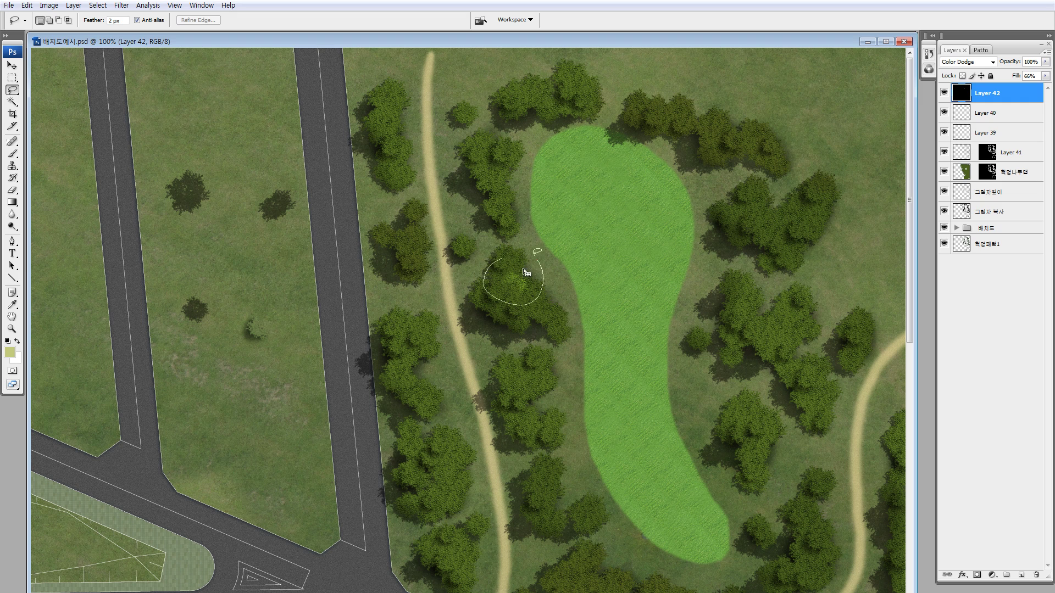
mouse_move(504, 122)
mouse_down()
mouse_move(492, 135)
mouse_move(522, 162)
mouse_up()
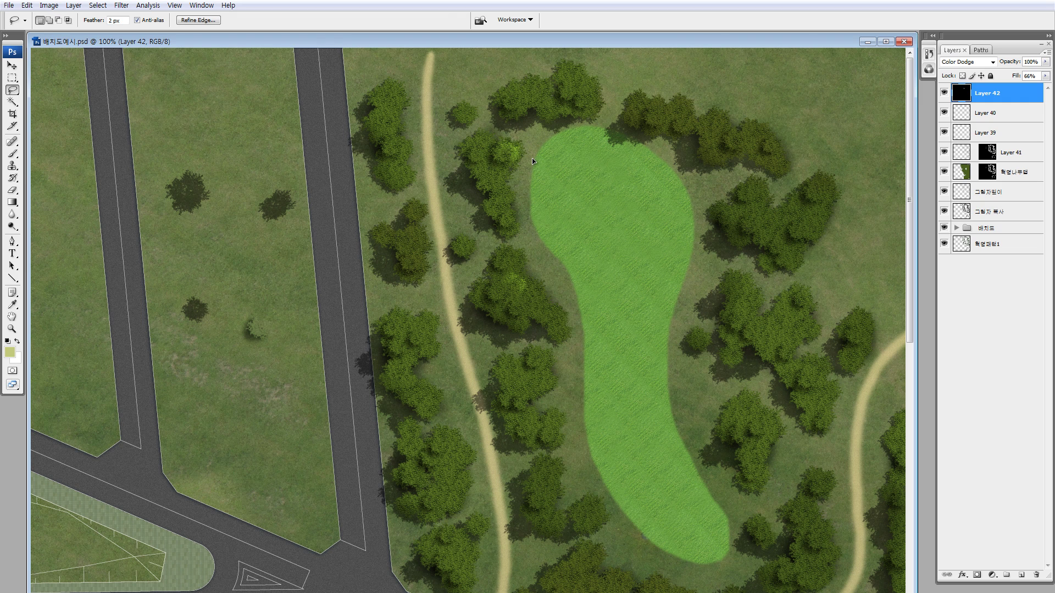
key(ctrl+t)
key(Return)
drag(520, 155, 422, 240)
drag(468, 306, 460, 372)
drag(451, 382, 840, 243)
Step: Place more highlight copies on the tree clusters east, southeast, south and southwest of the lawn
scroll(613, 244, down, 3)
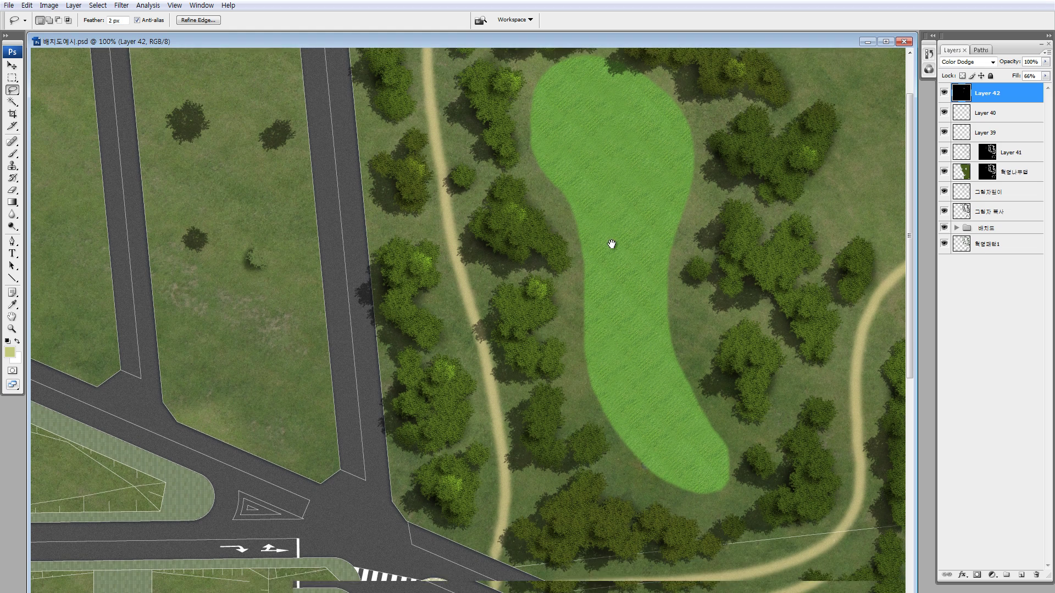
drag(810, 164, 872, 273)
drag(837, 347, 827, 478)
drag(808, 425, 785, 381)
drag(621, 537, 564, 432)
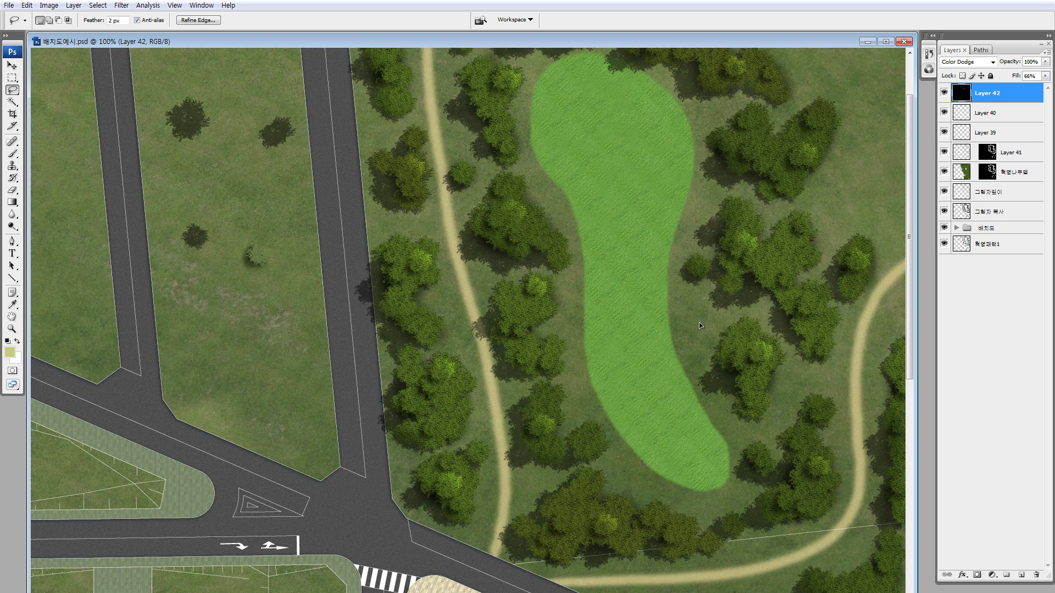
Step: Shift the hue of Layer 42's Color Dodge highlights with a Hue/Saturation adjustment
key(ctrl+minus)
key(ctrl+minus)
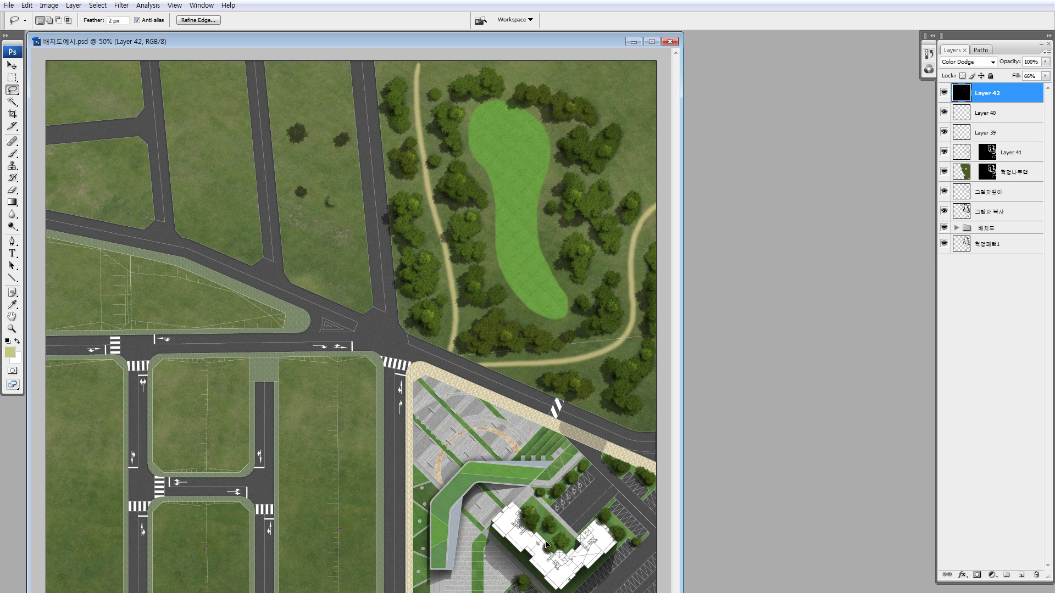
drag(553, 543, 589, 505)
mouse_move(479, 257)
mouse_down()
mouse_move(465, 320)
mouse_move(481, 257)
mouse_up()
mouse_move(550, 178)
mouse_down()
mouse_move(605, 242)
mouse_move(544, 185)
mouse_up()
key(ctrl+u)
mouse_move(745, 301)
mouse_down()
mouse_move(734, 301)
mouse_move(752, 304)
mouse_up()
click(879, 274)
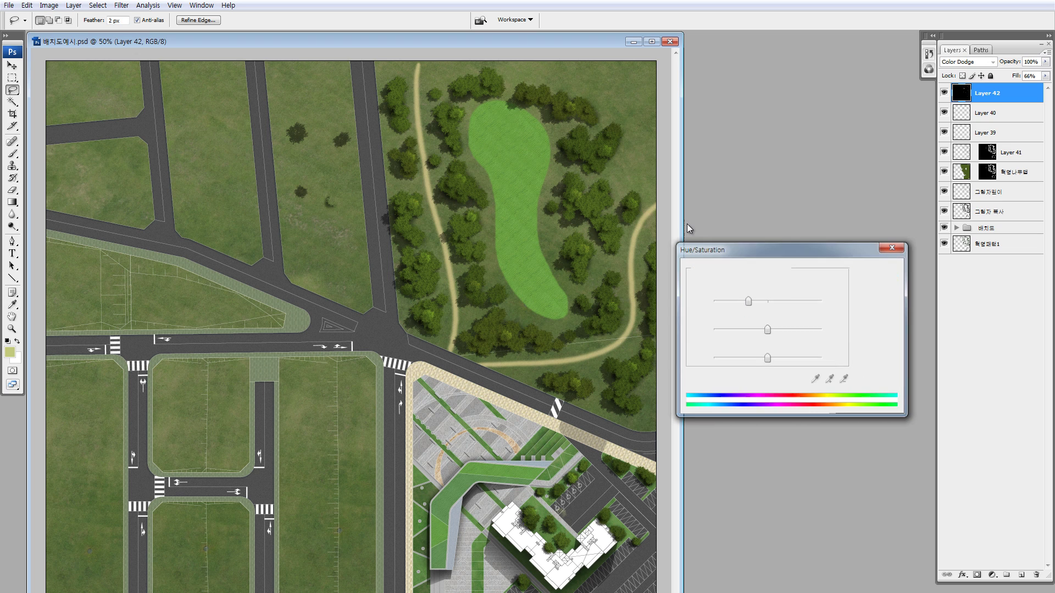
Step: Load Layer 39's contents as a selection and compare the trees with Layer 42 shown and hidden, leaving it hidden
key(z)
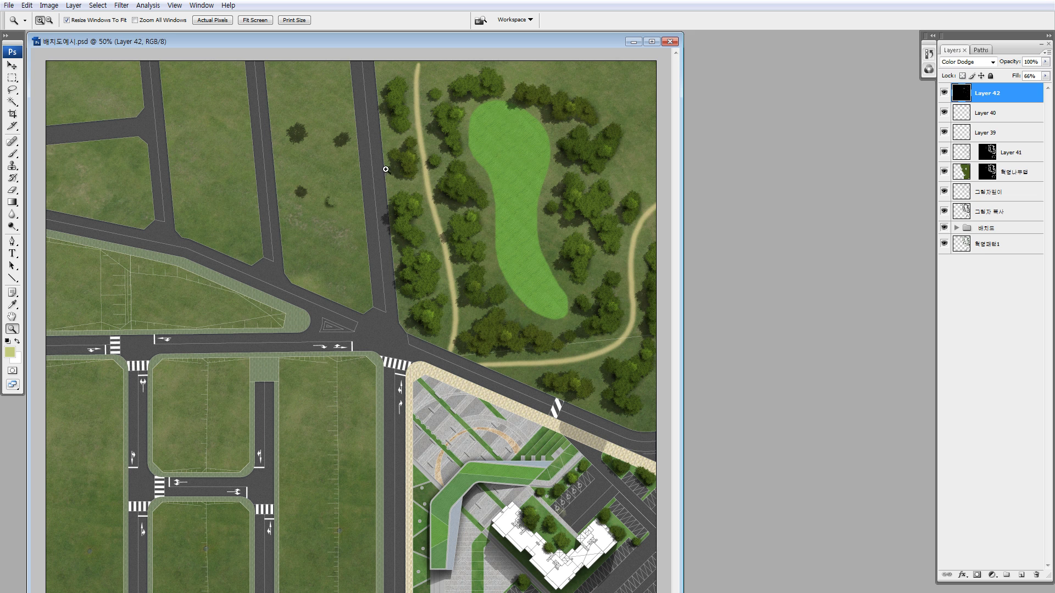
drag(385, 169, 568, 322)
key(v)
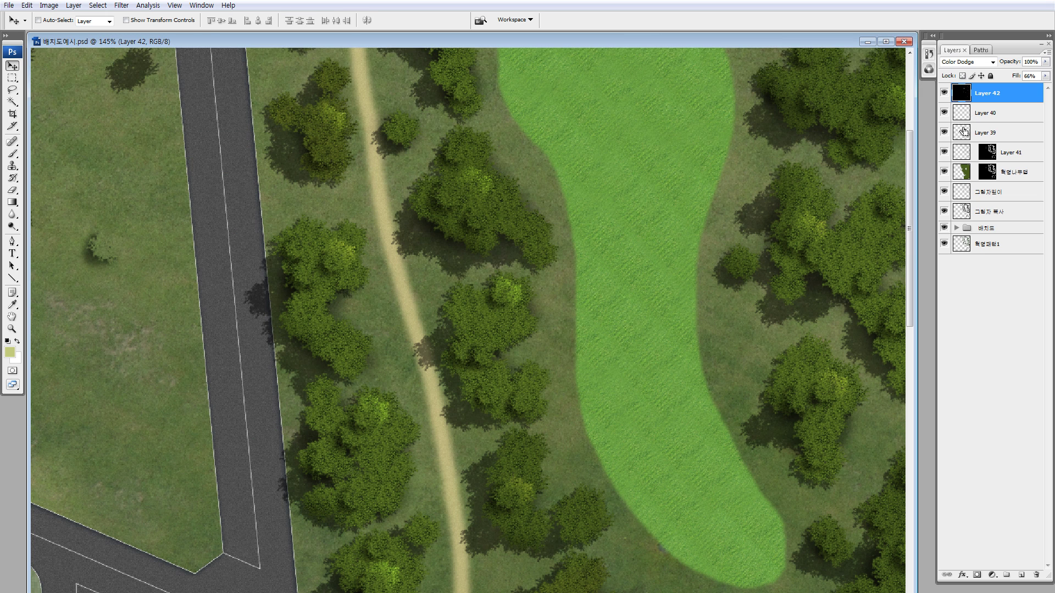
ctrl+click(962, 131)
click(944, 93)
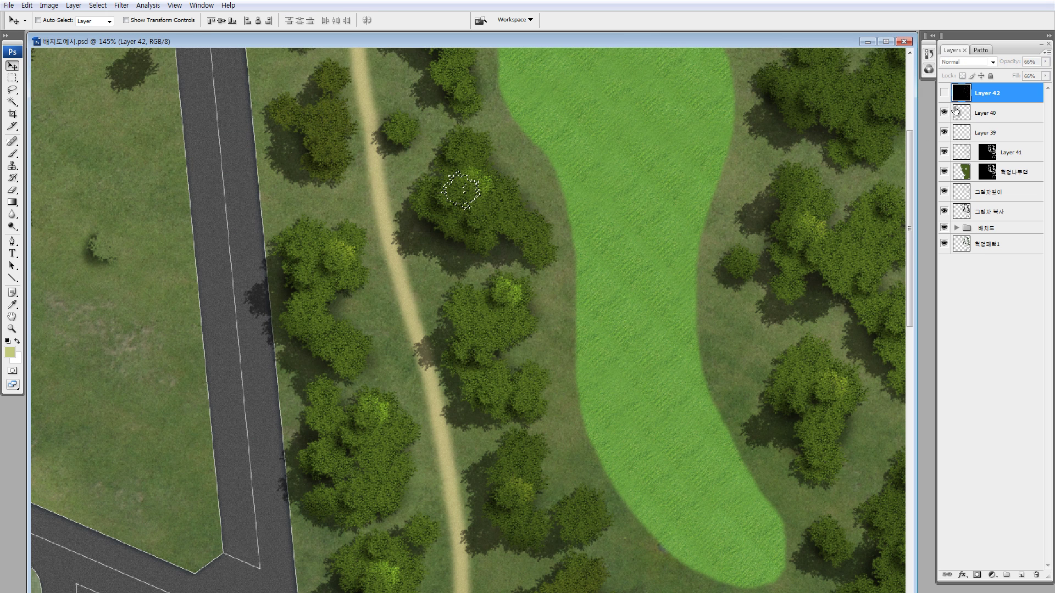
click(944, 93)
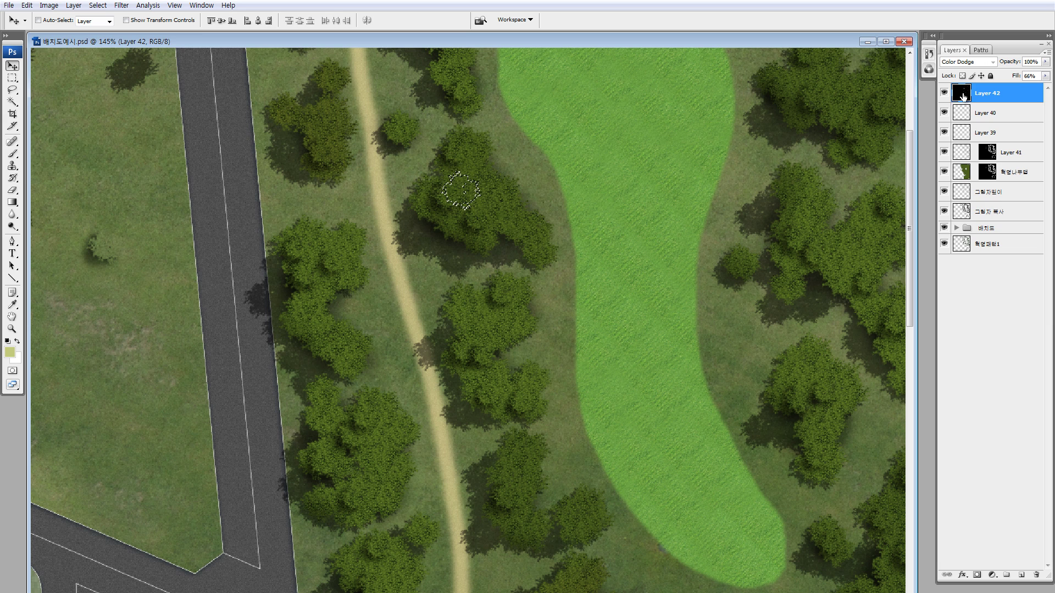
click(944, 92)
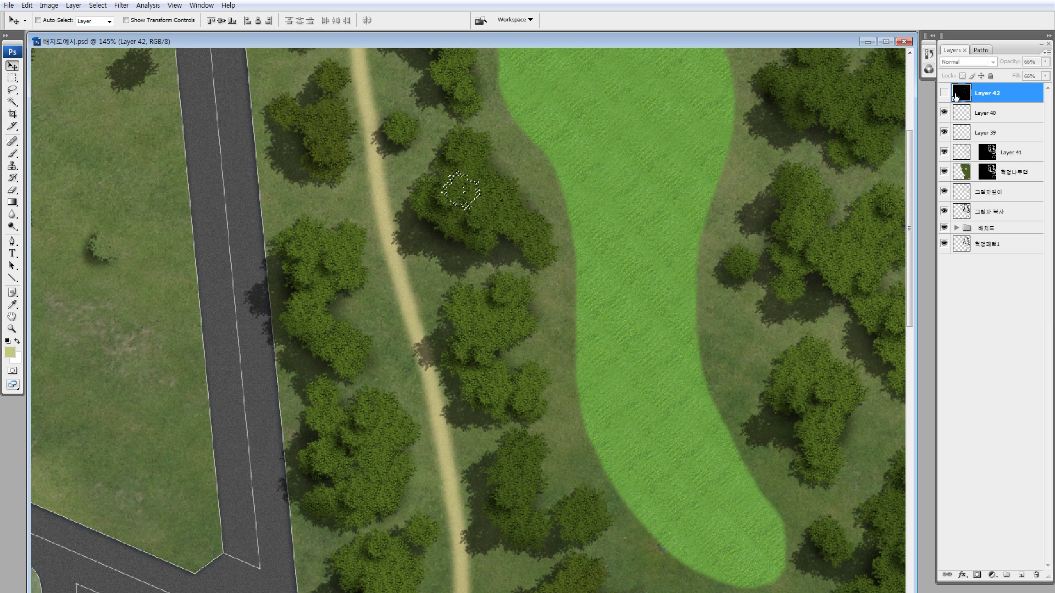
Step: Add a new layer above Layer 42, clear the selection, and set the brush's foreground color to light green 90ba3f
click(1021, 575)
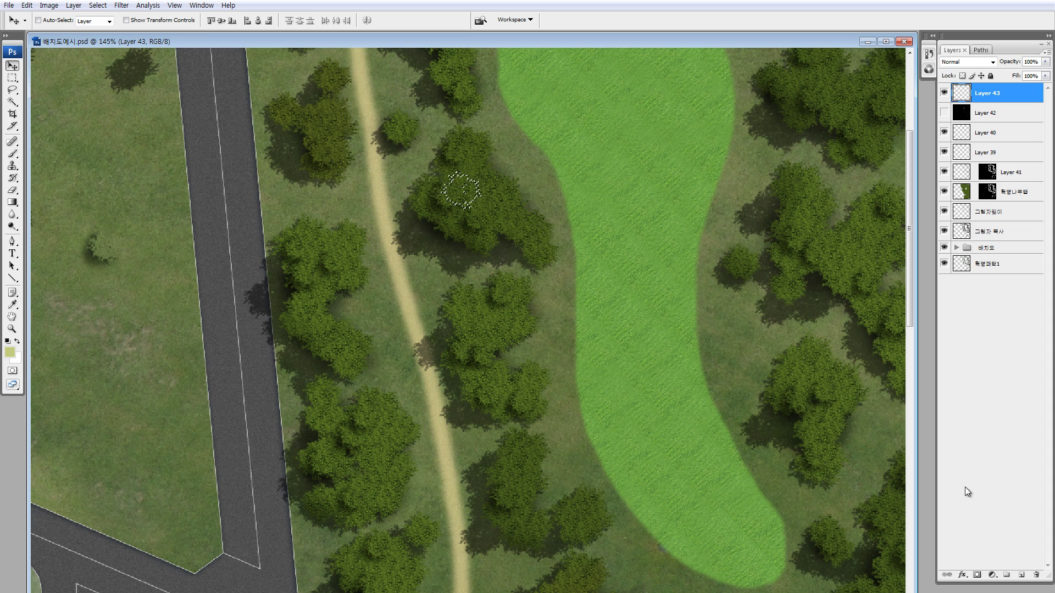
key(ctrl+d)
key(b)
alt+click(475, 176)
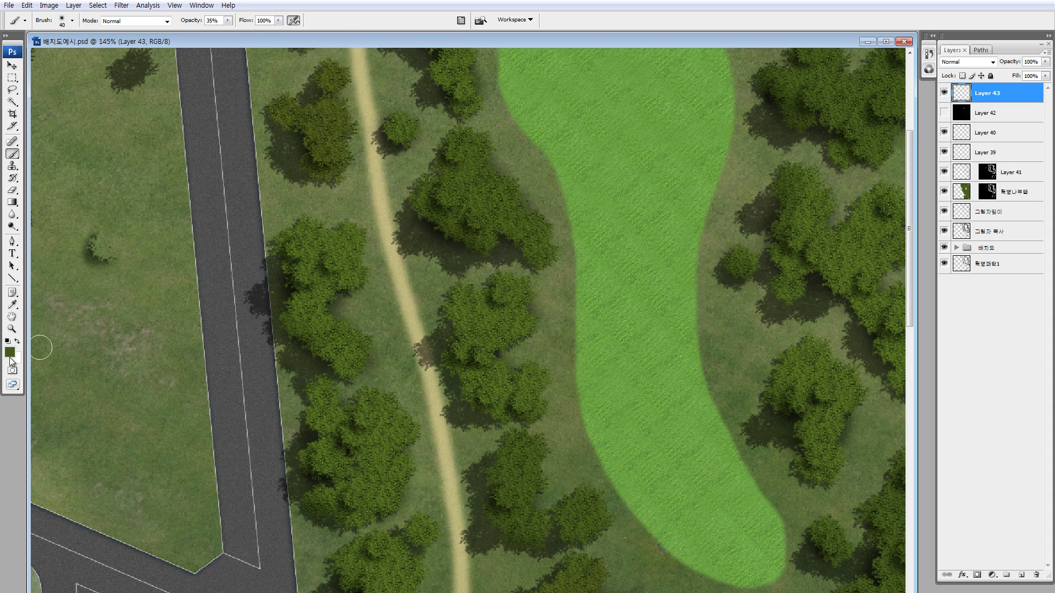
click(10, 352)
click(499, 378)
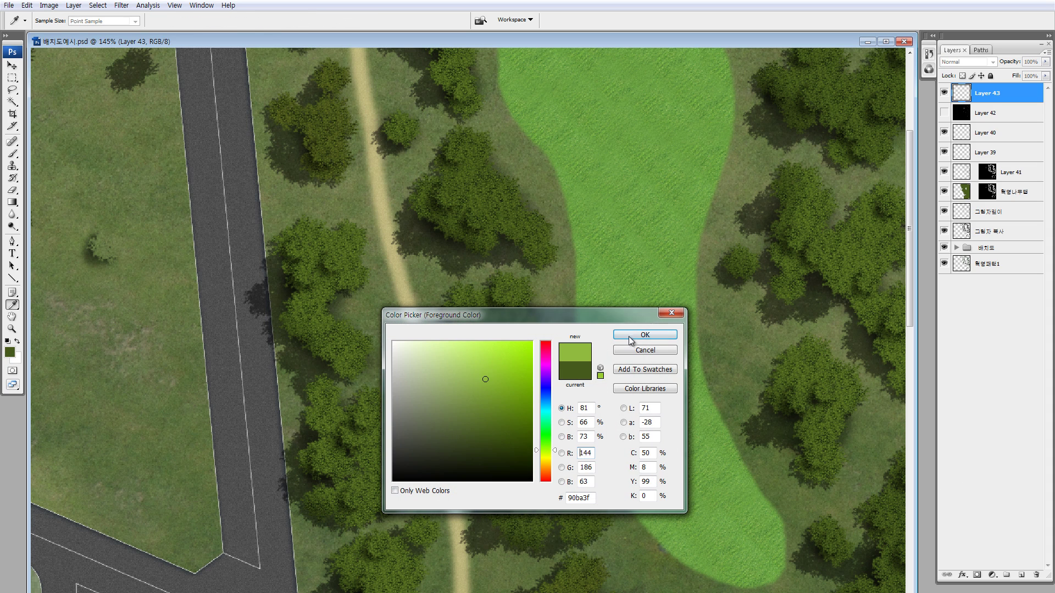
click(629, 337)
Step: Paint a light green highlight on the tree cluster west of the lawn and show Layer 42 again
mouse_move(526, 204)
mouse_down()
mouse_move(454, 189)
mouse_move(462, 171)
mouse_move(478, 188)
mouse_move(476, 160)
mouse_move(487, 162)
mouse_up()
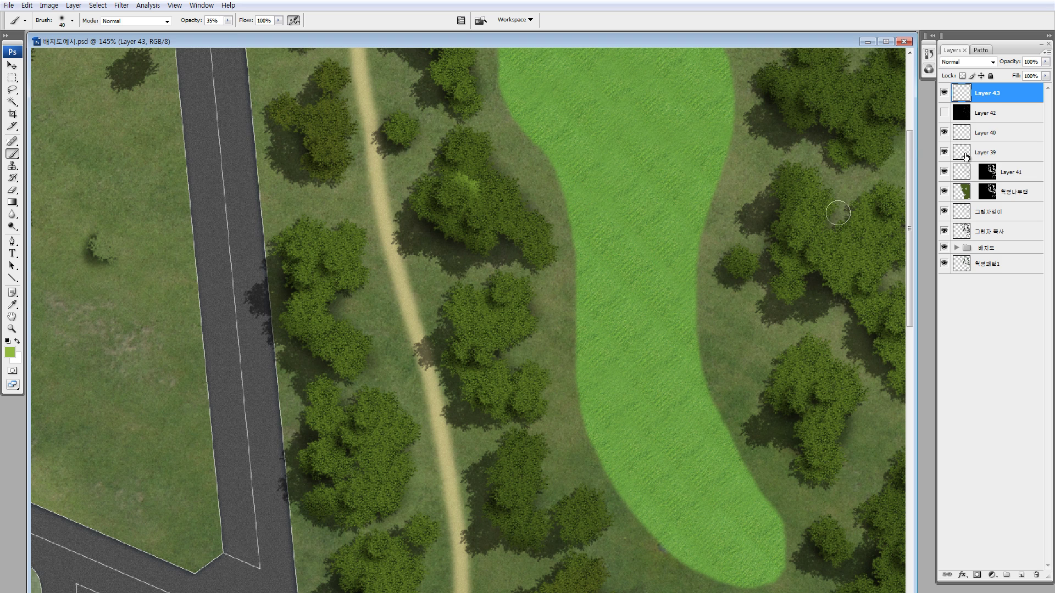
key(m)
click(944, 112)
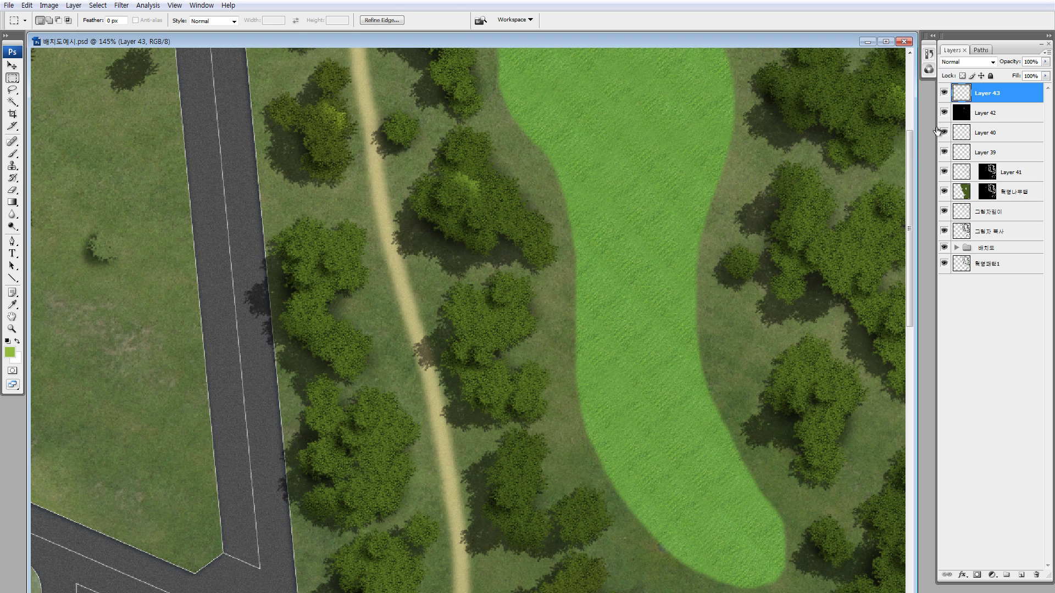
Step: Reposition the painted highlight on the upper part of its tree cluster with Free Transform
click(541, 244)
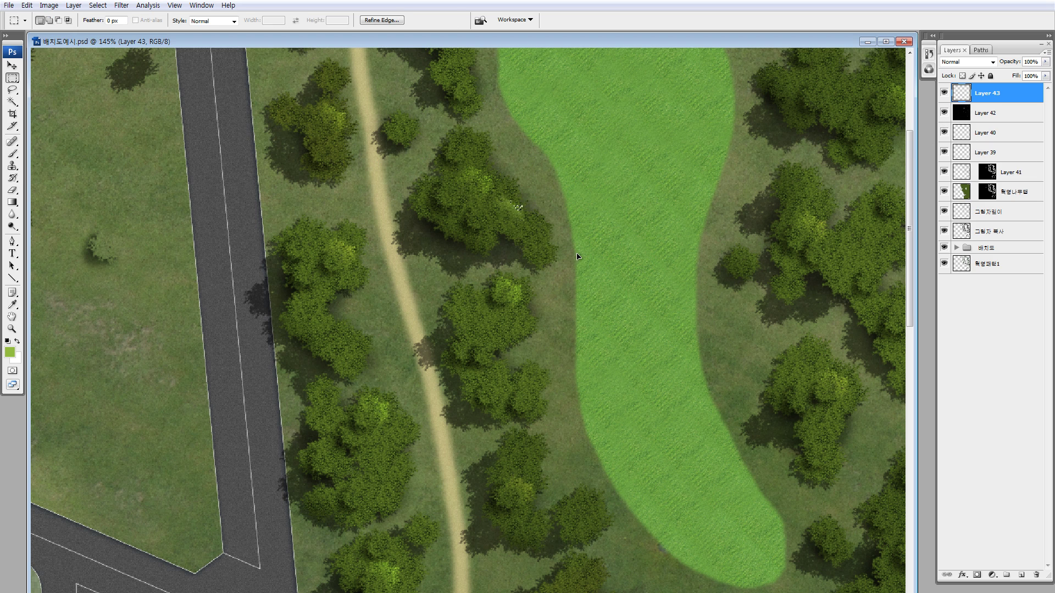
key(ctrl+t)
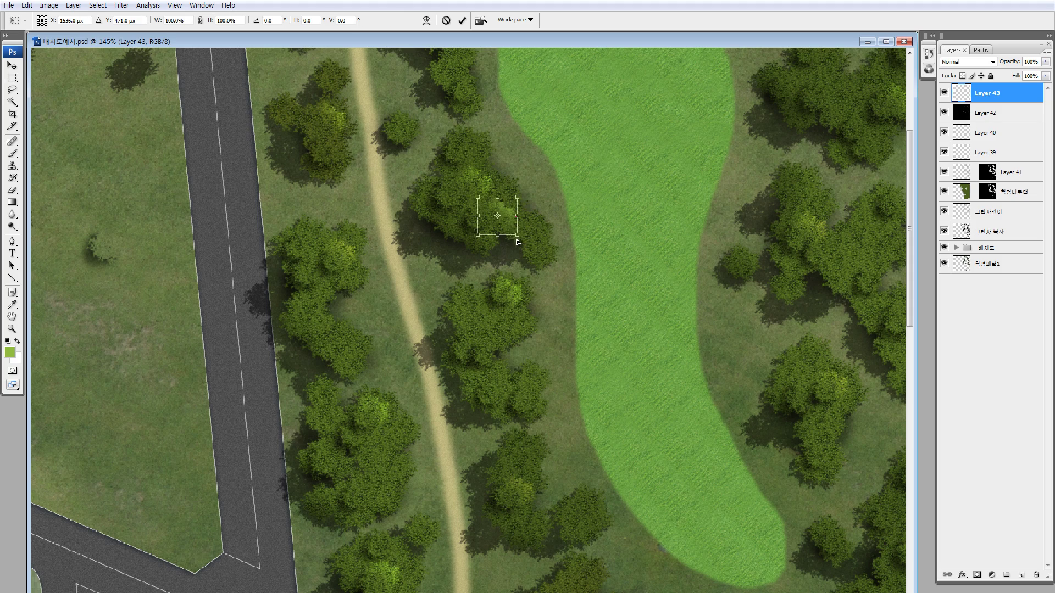
drag(518, 241, 486, 144)
key(Return)
Step: Place copies of the light green highlight on the tree clusters east and south of the lawn
drag(506, 107, 454, 387)
drag(646, 286, 738, 314)
scroll(841, 308, down, 5)
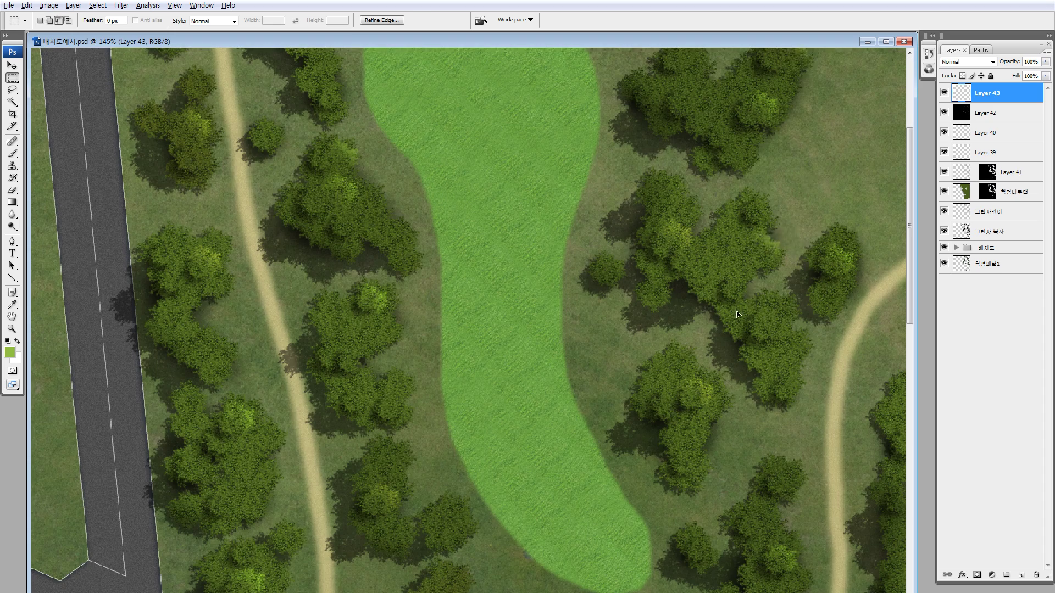
scroll(622, 101, down, 5)
drag(774, 143, 800, 369)
scroll(749, 313, down, 4)
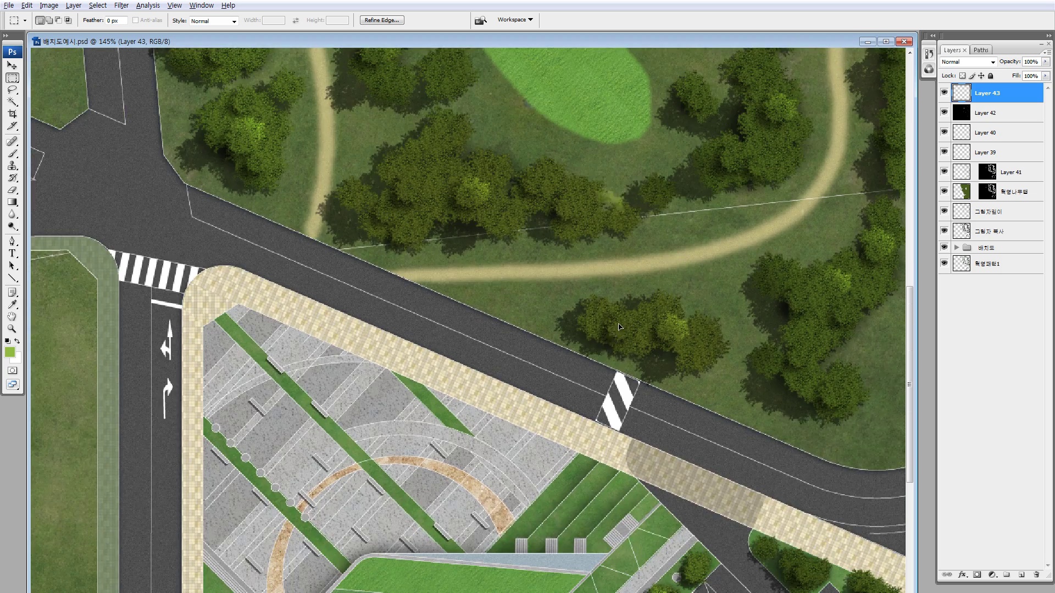
Step: Select Layer 42 and lower its fill to 50%
scroll(655, 353, down, 2)
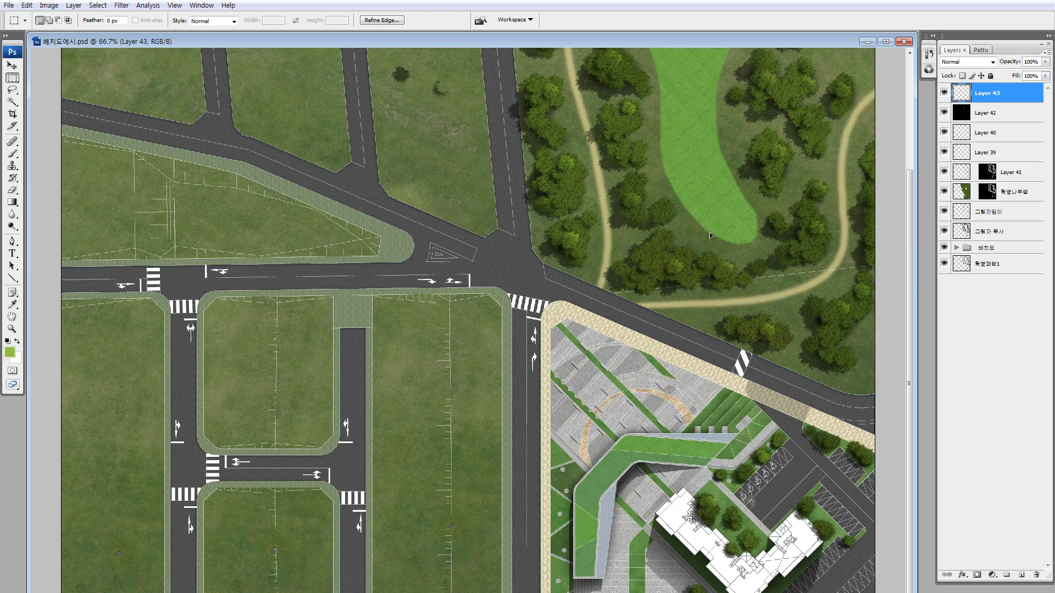
scroll(709, 236, down, 1)
scroll(655, 303, down, 1)
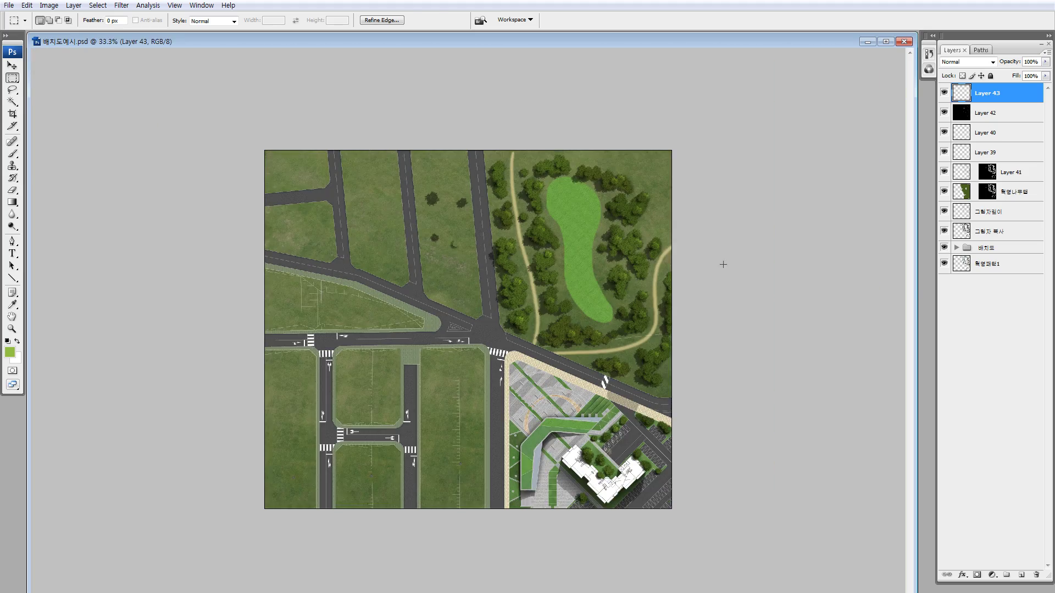
key(alt+bracketleft)
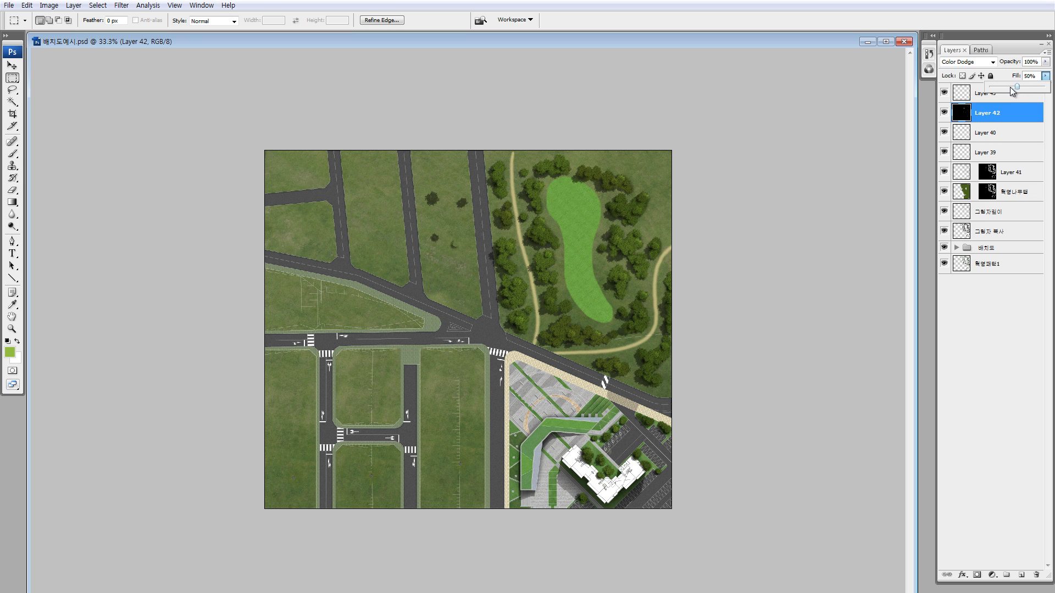
drag(718, 292, 702, 306)
click(516, 228)
Step: Select the tree shadow layer 그림자 복사, check its contents in isolation, and set the Eraser's opacity to 85%
key(z)
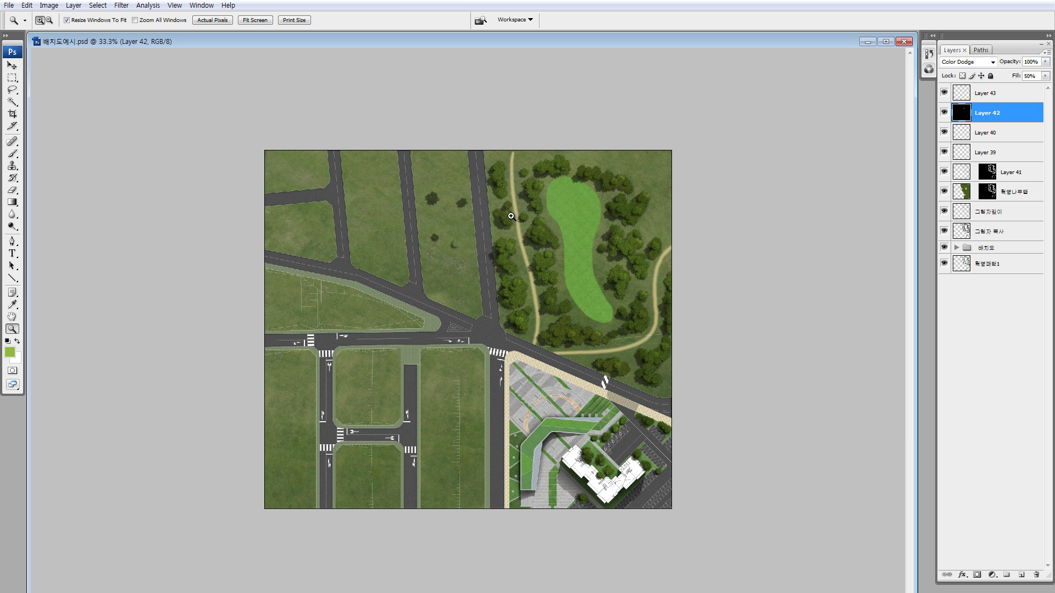
drag(663, 374, 664, 373)
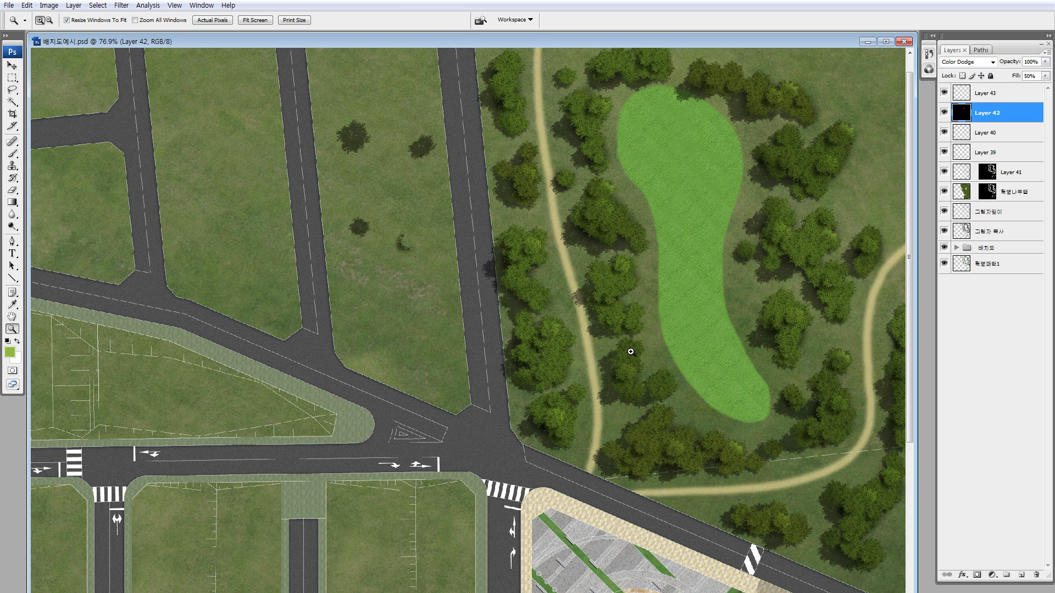
key(v)
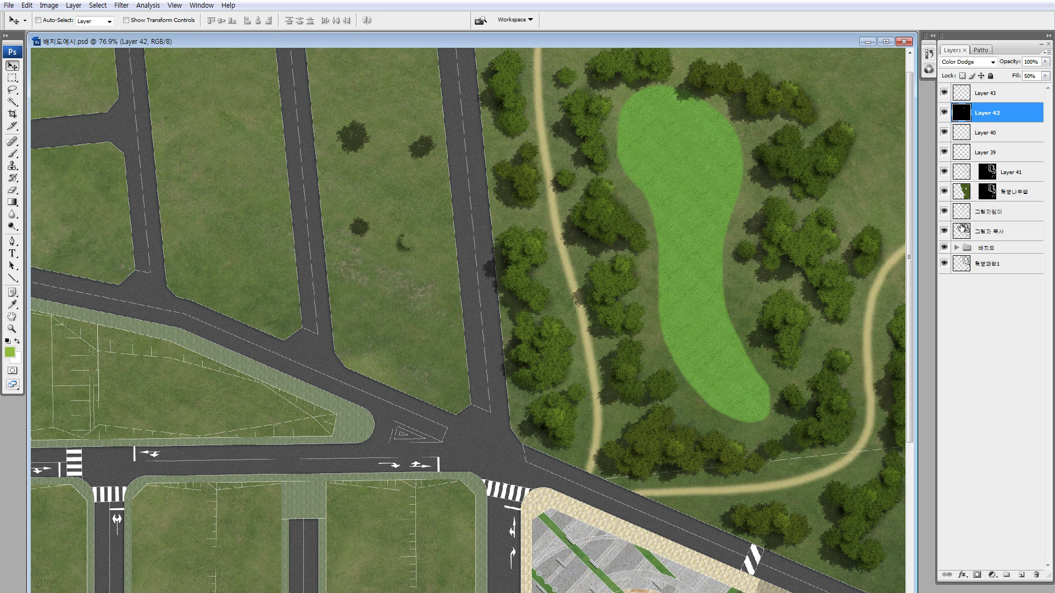
click(961, 232)
alt+click(945, 231)
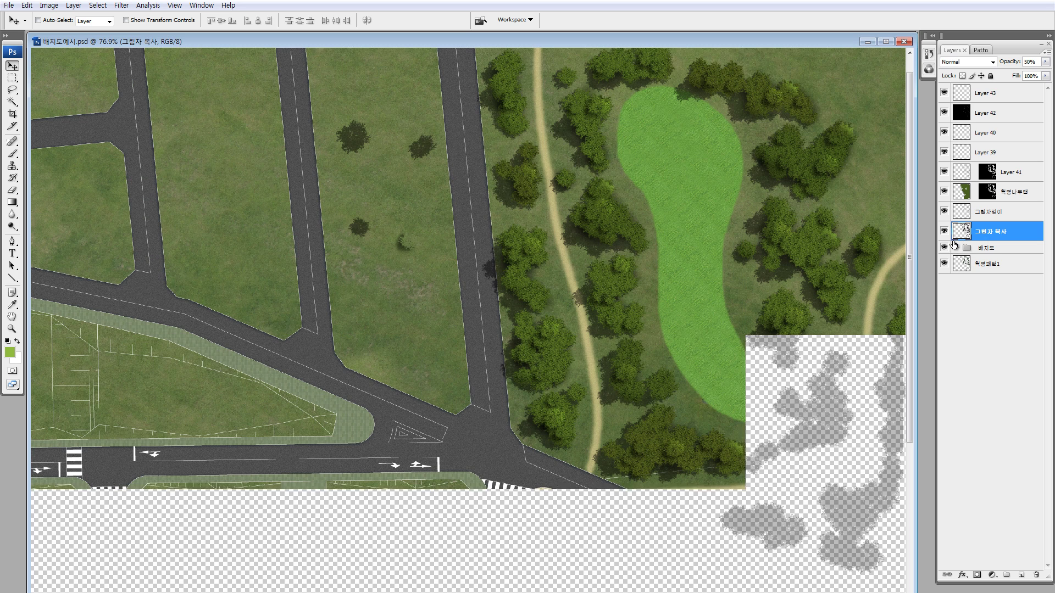
key(e)
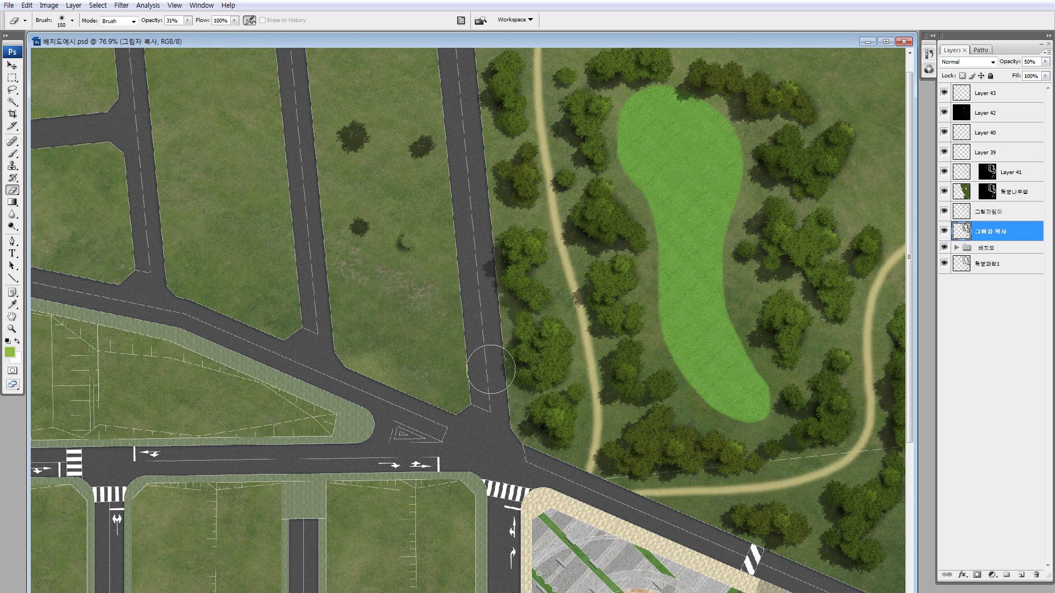
drag(148, 20, 167, 20)
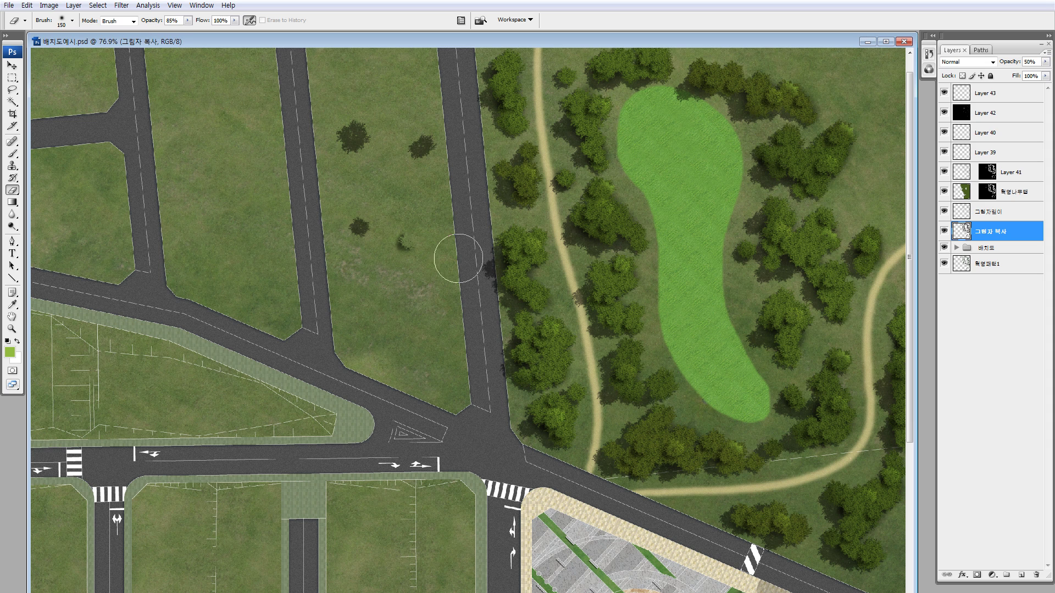
drag(459, 264, 478, 295)
key(ctrl+z)
key(z)
drag(438, 204, 553, 355)
key(l)
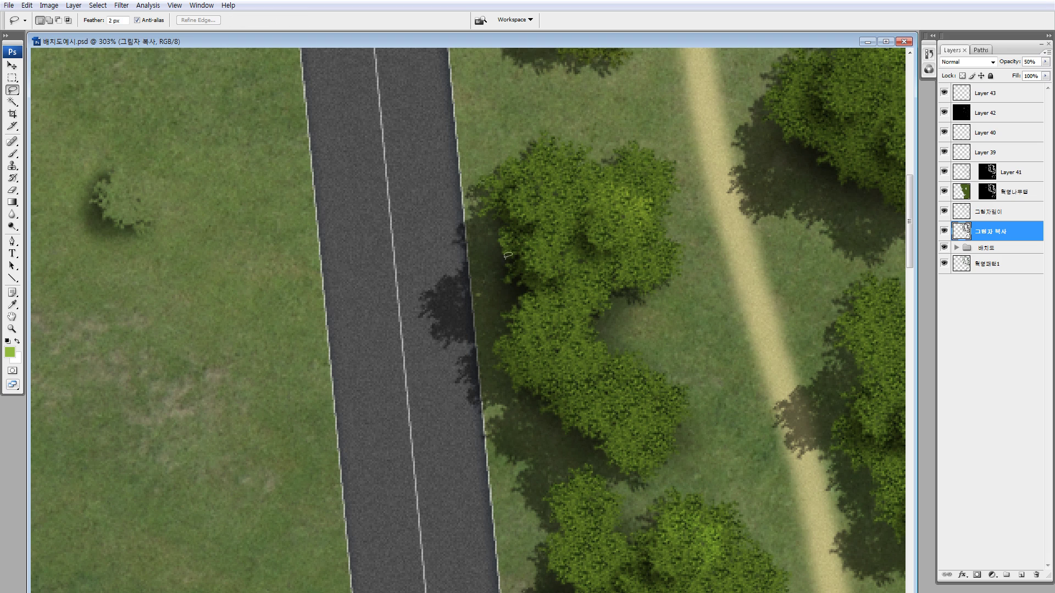
mouse_move(500, 302)
mouse_down()
mouse_move(438, 290)
mouse_move(442, 321)
mouse_move(389, 297)
mouse_move(386, 317)
mouse_move(365, 320)
mouse_move(380, 329)
mouse_move(394, 327)
mouse_move(383, 295)
mouse_move(425, 410)
mouse_move(398, 346)
mouse_up()
key(ctrl+d)
Step: Reduce the Eraser to size 50 at 64% opacity and lighten the tree shadows falling on the road
key(e)
key(bracketleft)
key(bracketleft)
key(bracketleft)
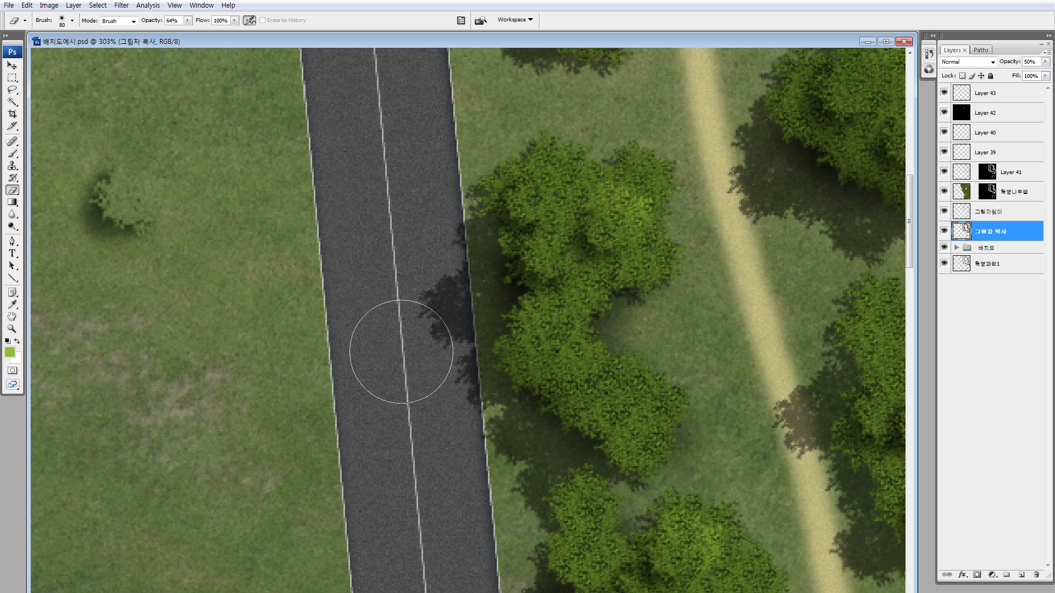
key(bracketleft)
key(bracketleft)
key(bracketleft)
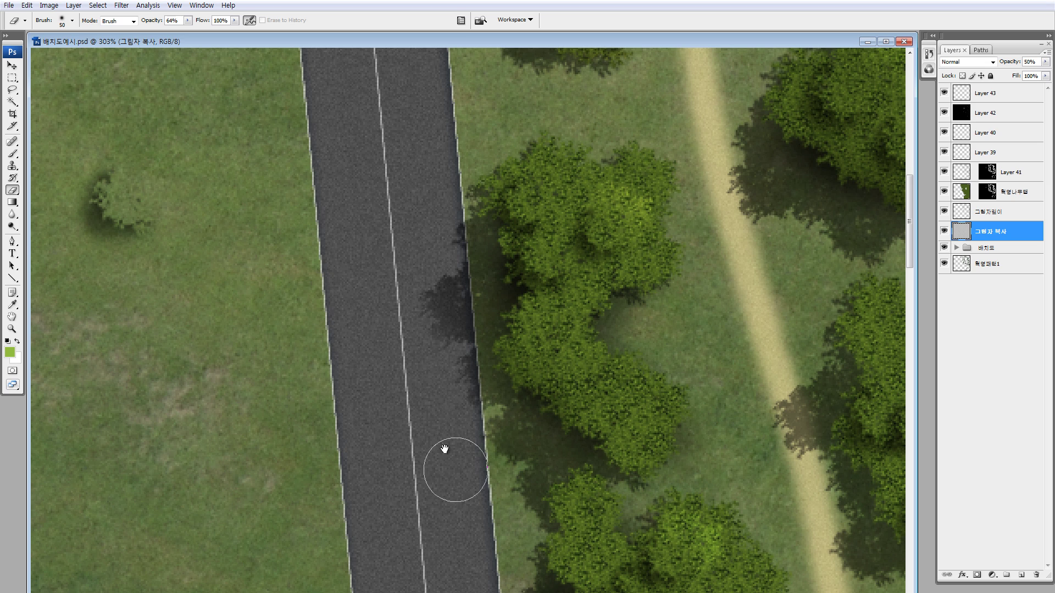
drag(516, 587, 446, 371)
mouse_move(378, 154)
mouse_down()
mouse_move(361, 448)
mouse_move(434, 497)
mouse_up()
drag(507, 459, 509, 477)
mouse_move(380, 69)
mouse_down()
mouse_move(438, 325)
mouse_move(483, 343)
mouse_up()
key(ctrl+minus)
key(ctrl+minus)
key(ctrl+minus)
key(ctrl+minus)
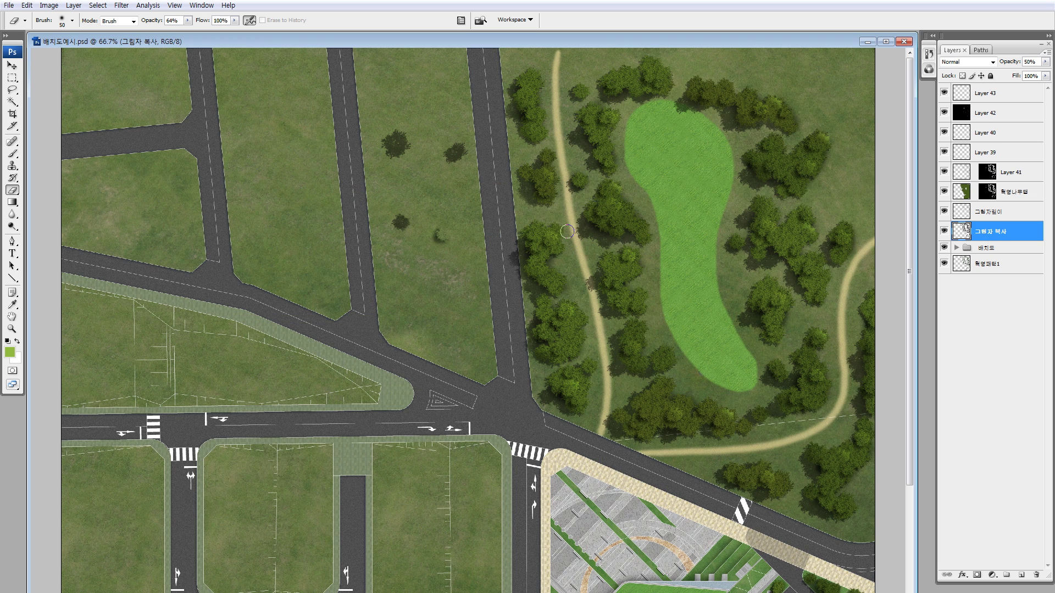
Step: Enlarge the Eraser to size 80 and lighten the tree shadows around the path and the southern tree clusters
mouse_move(567, 231)
mouse_down()
mouse_move(595, 259)
mouse_move(581, 247)
mouse_up()
key(bracketright)
key(bracketright)
drag(597, 275, 580, 284)
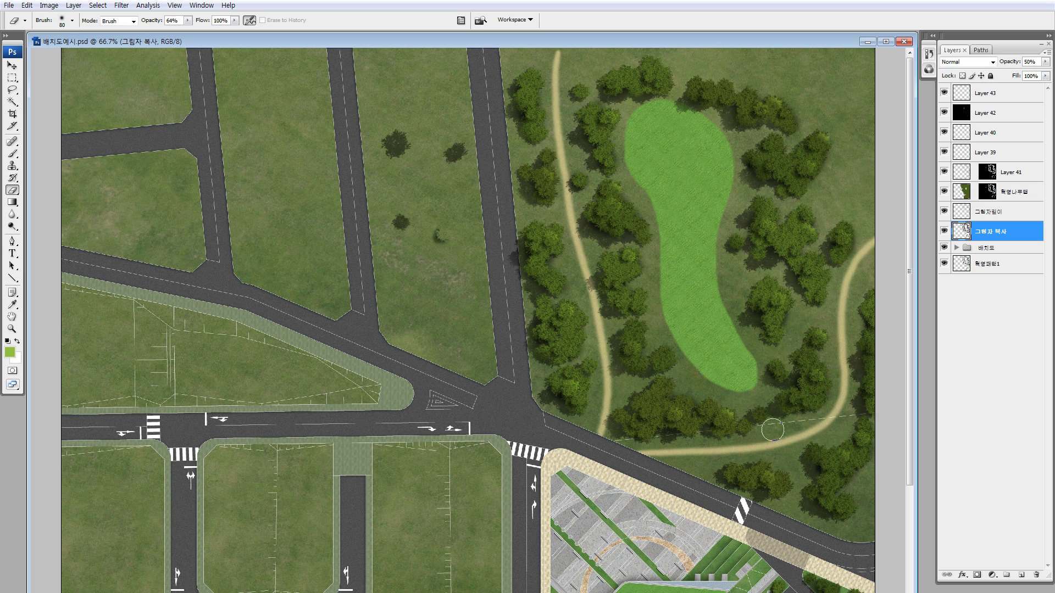
click(800, 472)
scroll(771, 457, down, 3)
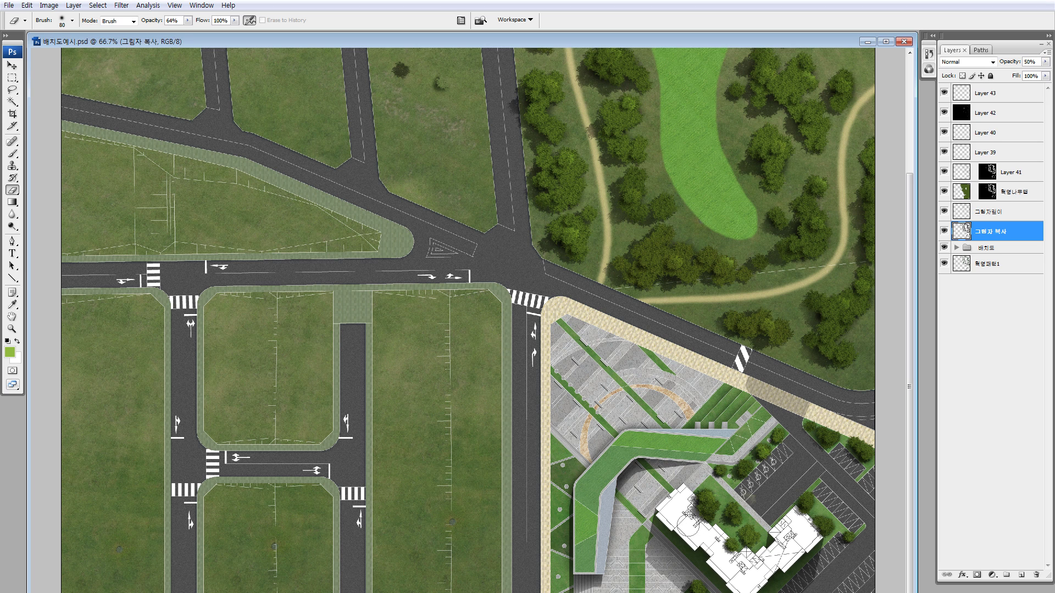
Step: Review the trees by hiding all layers from 그림자 복사 to Layer 43, then show the base trees, shadows and upper layers again in turn
key(ctrl+minus)
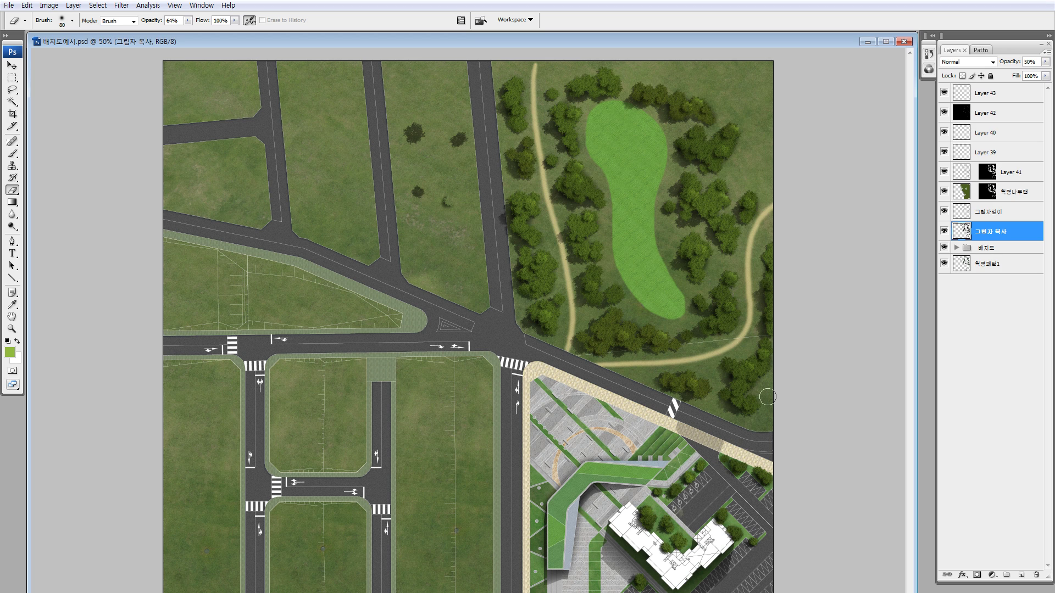
key(ctrl+minus)
key(ctrl+plus)
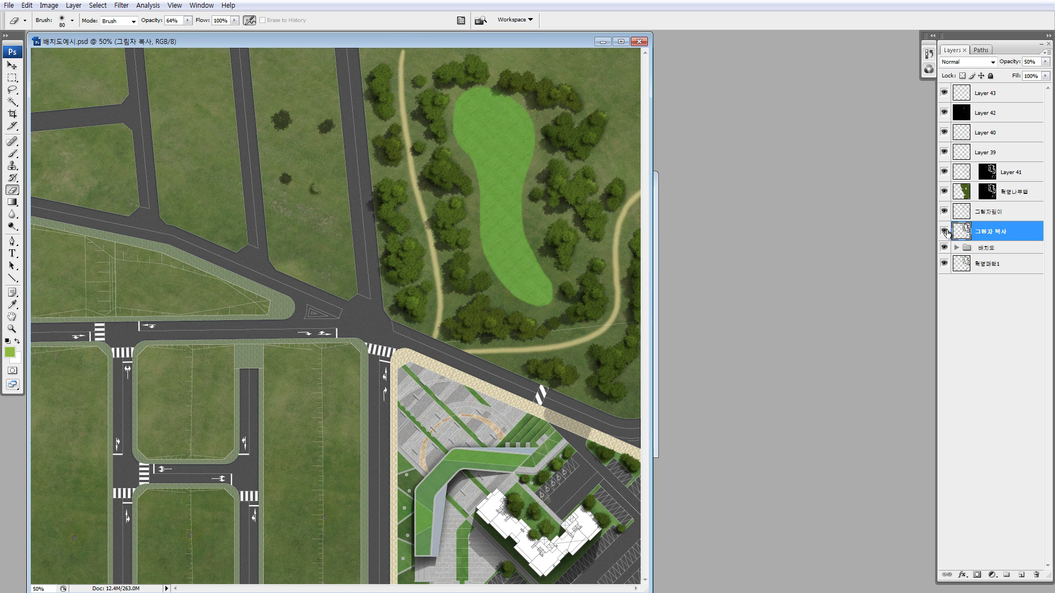
drag(946, 233, 944, 104)
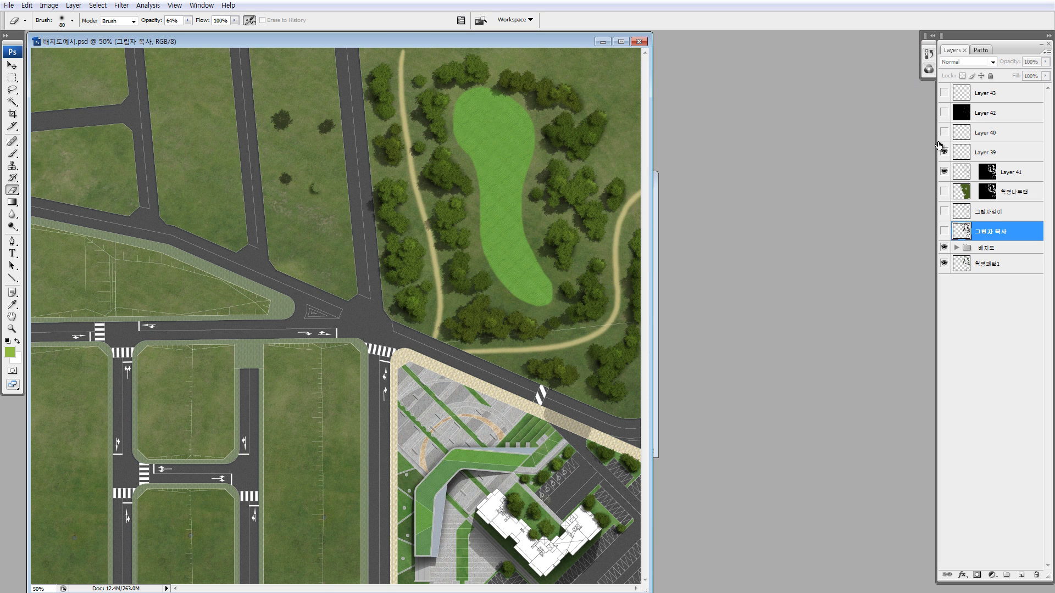
click(945, 211)
click(945, 212)
click(945, 192)
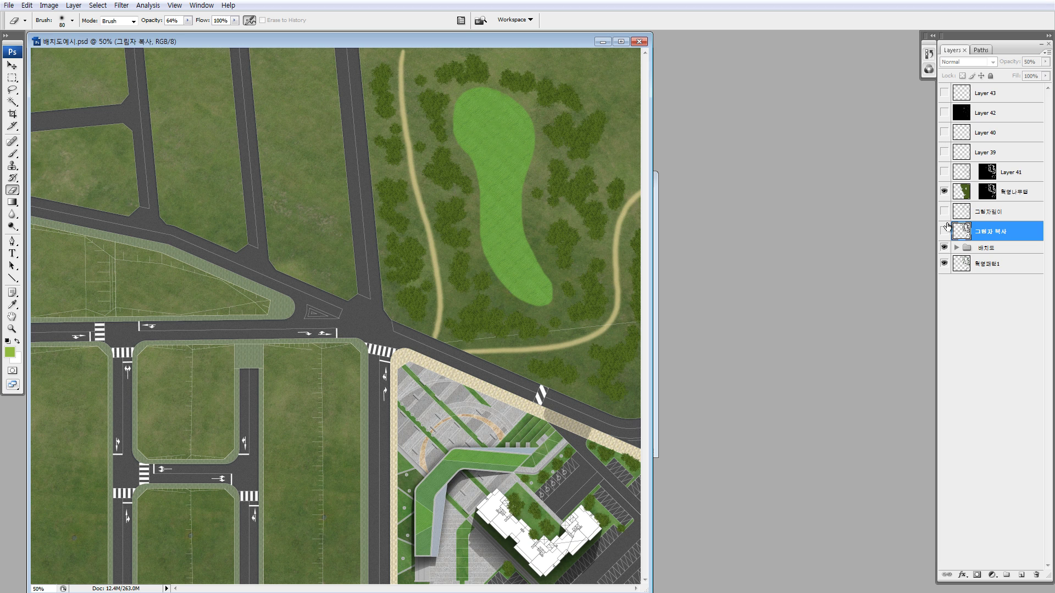
click(946, 233)
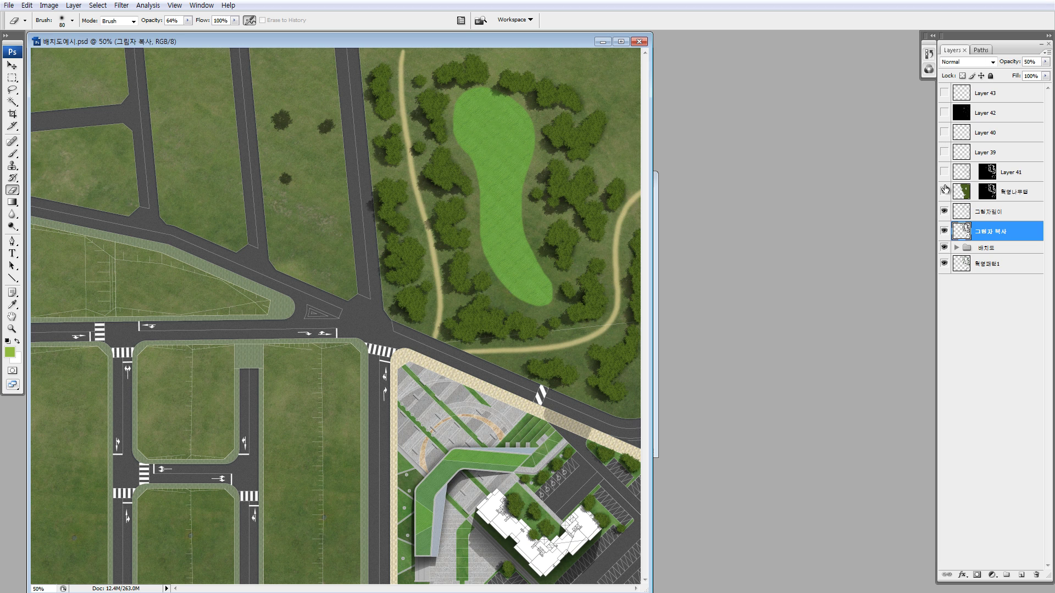
click(943, 139)
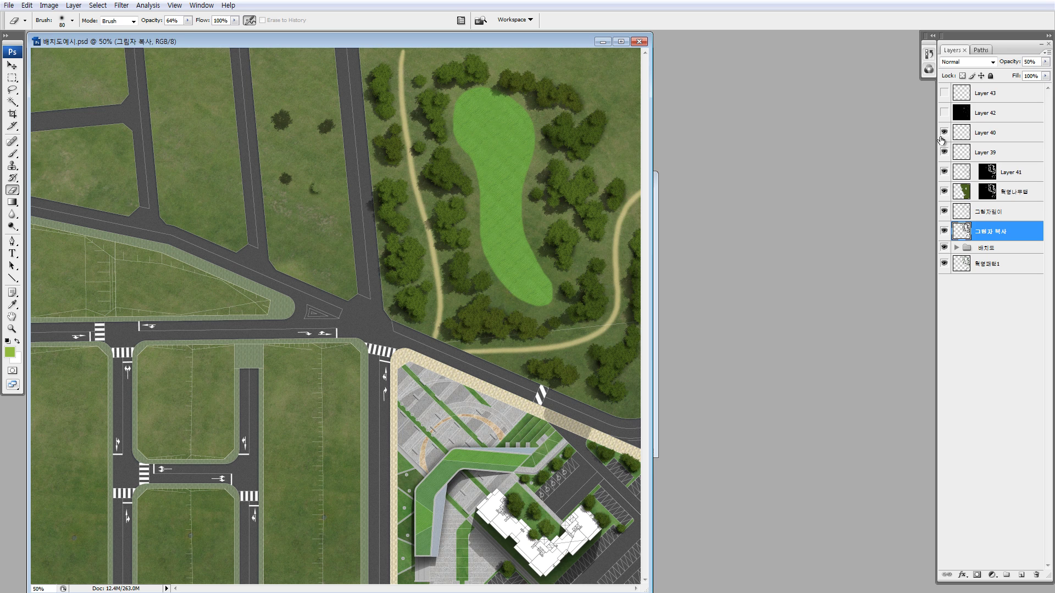
drag(945, 113, 944, 94)
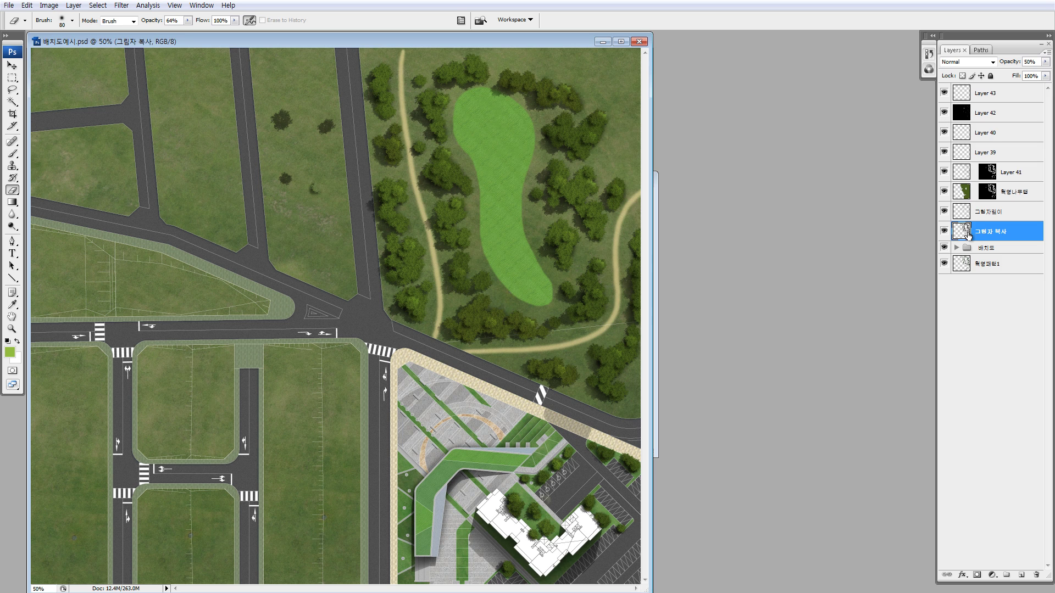
Step: Select all layers from 그림자 복사 up to Layer 43 and widen the site plan's document window
shift+click(968, 95)
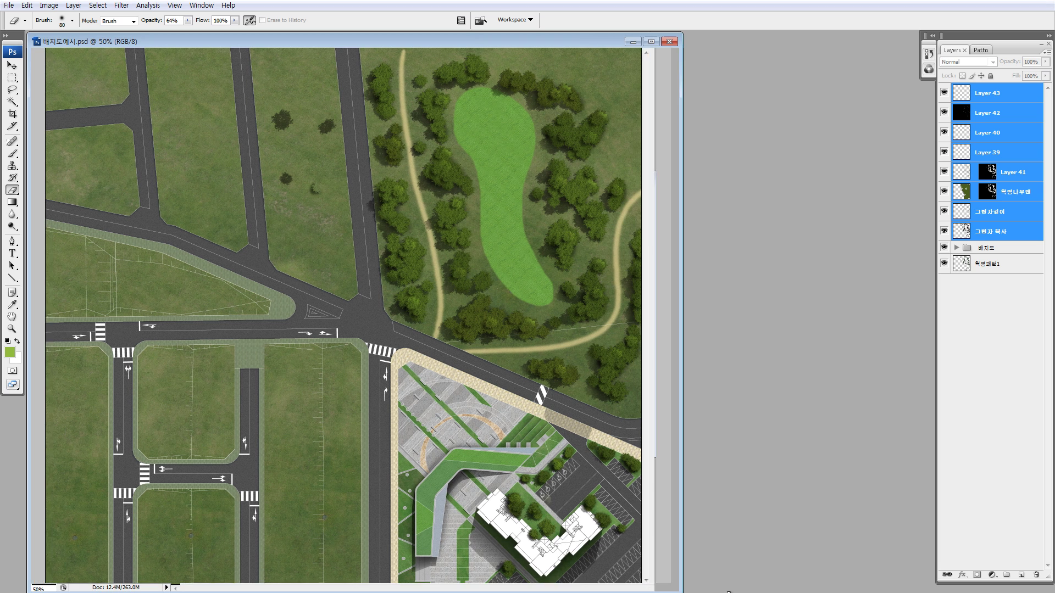
drag(649, 591, 749, 590)
Step: Close the two stock tree images, the apple tree and the round green plant, discarding changes to the apple tree
key(ctrl+Tab)
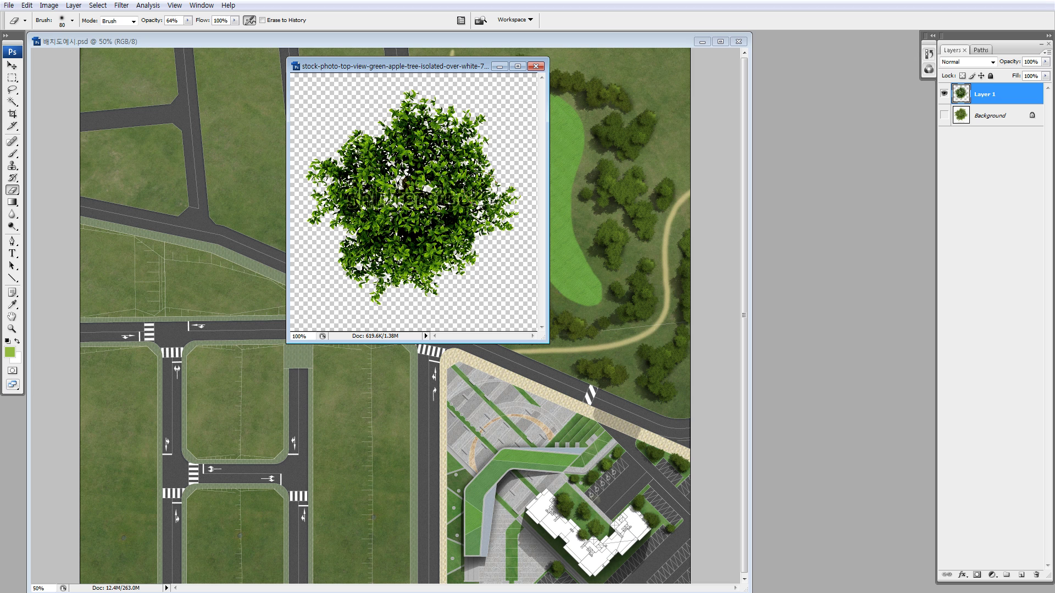
drag(483, 70, 543, 83)
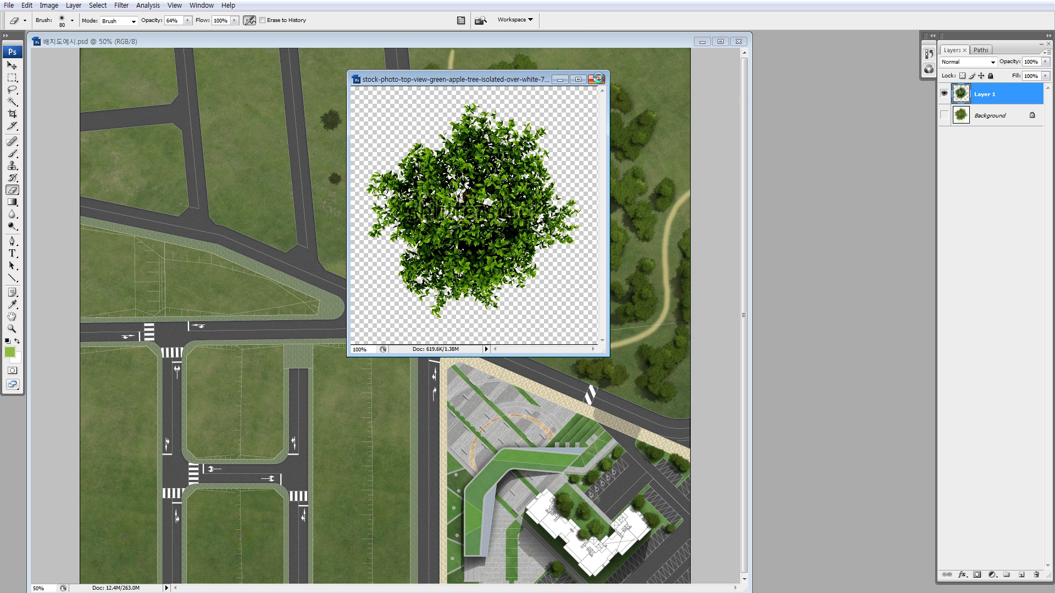
click(596, 79)
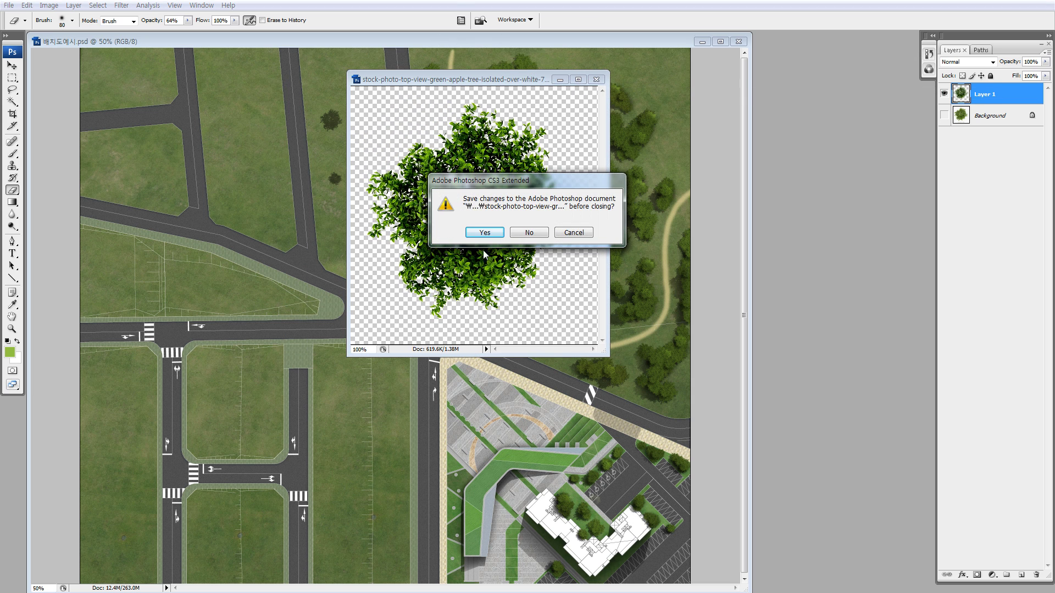
click(529, 232)
key(ctrl+Tab)
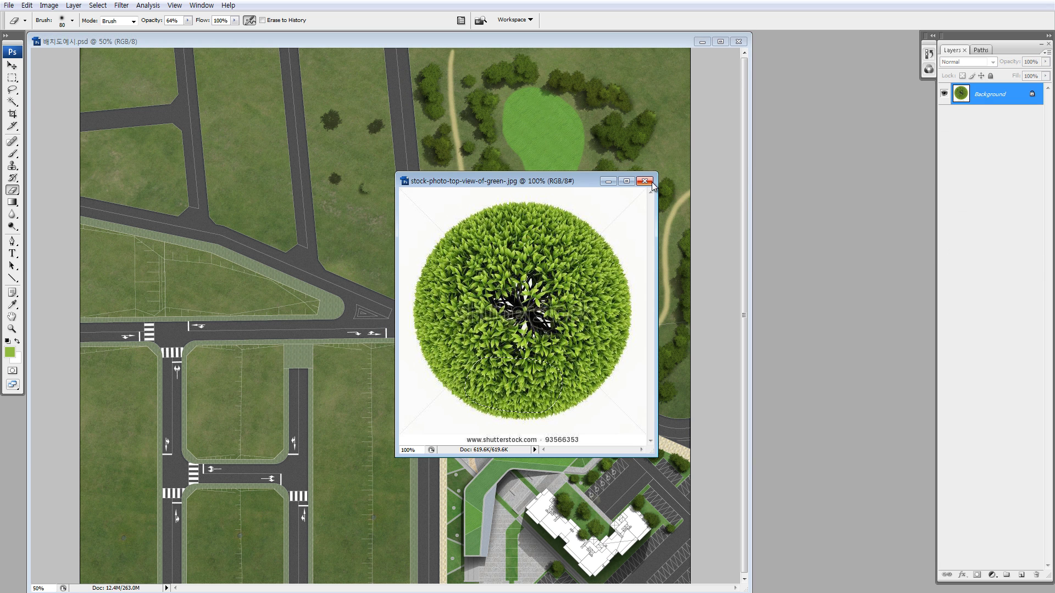
click(645, 181)
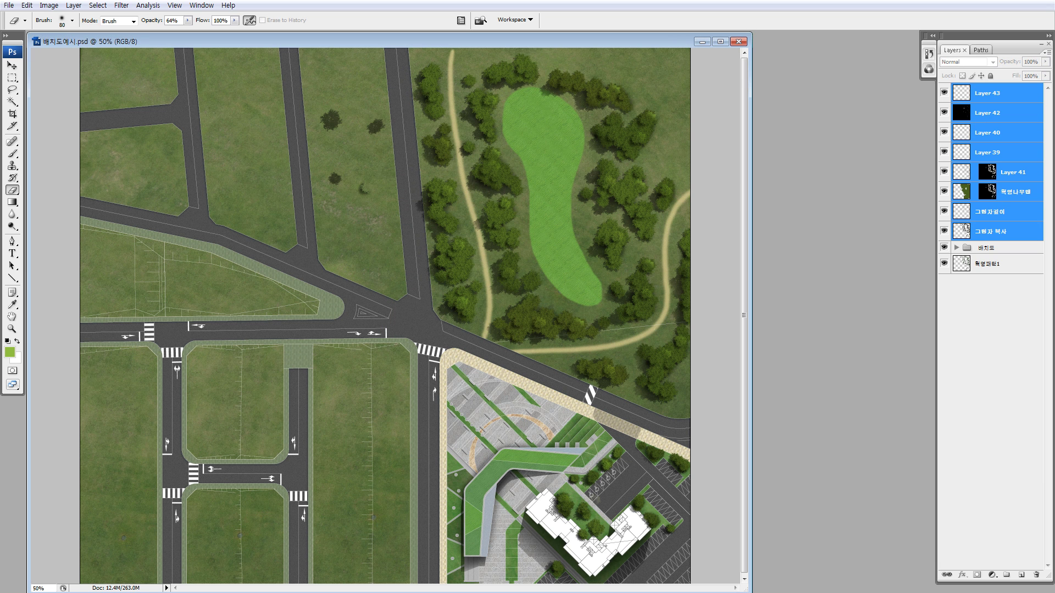
Step: Switch to the browser and examine the top-view tree image results, previewing the Siberian peashrub and the Australian boab
key(alt+Tab)
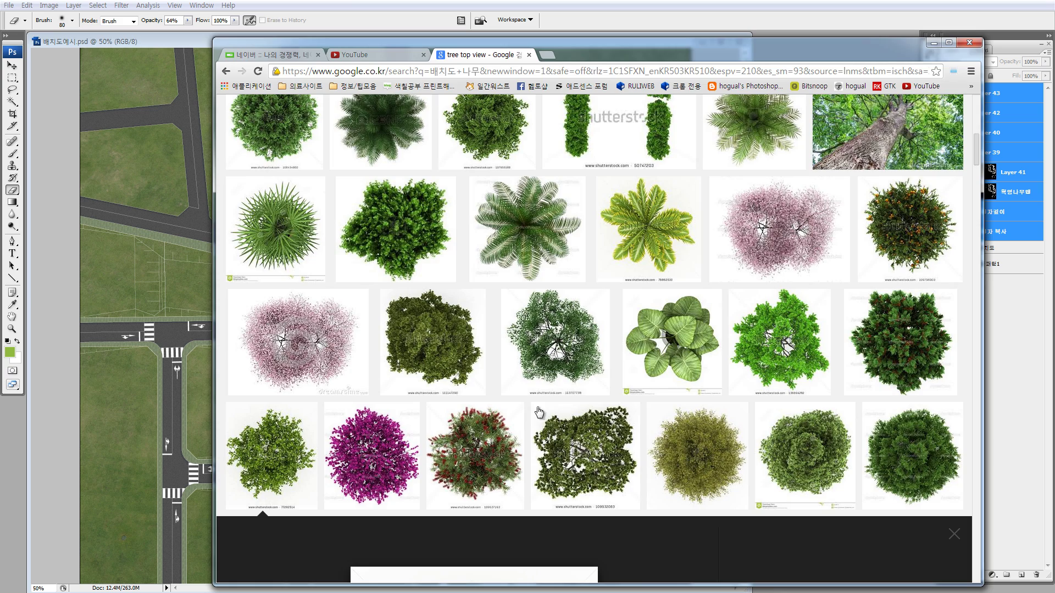
scroll(613, 374, up, 4)
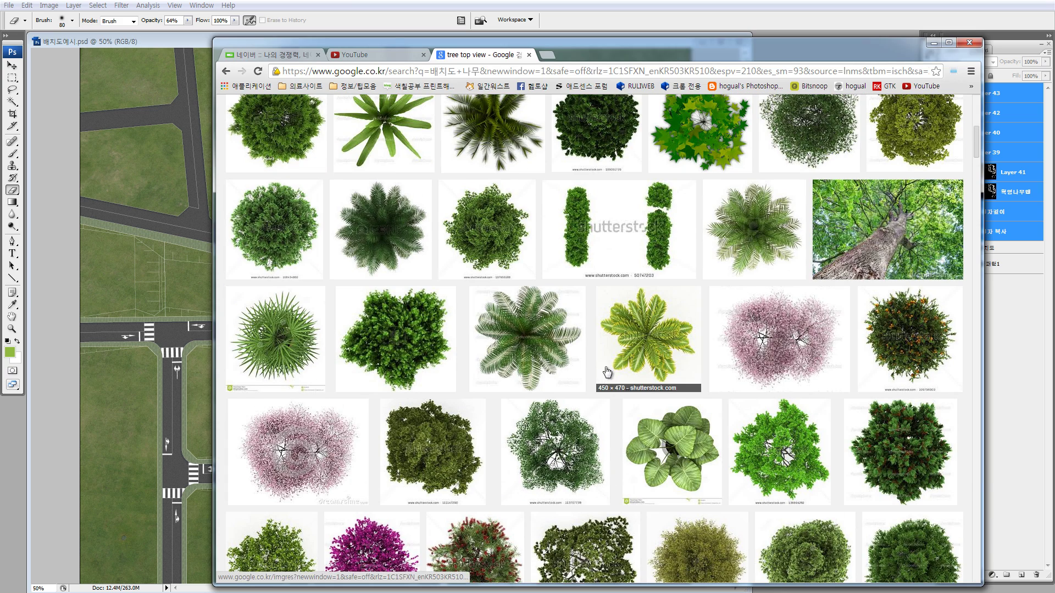
scroll(633, 336, up, 2)
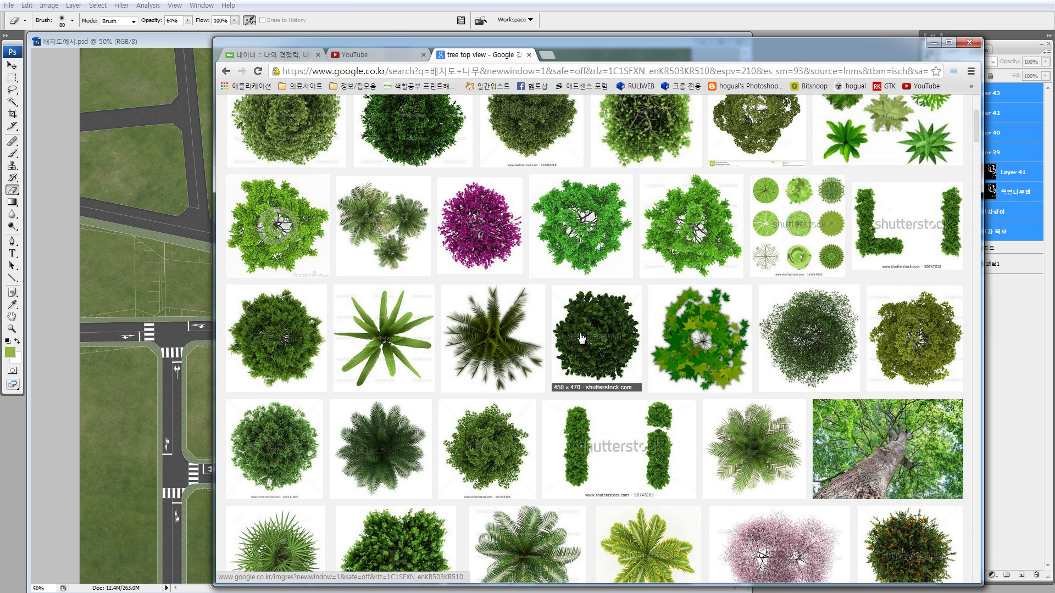
scroll(658, 202, up, 1)
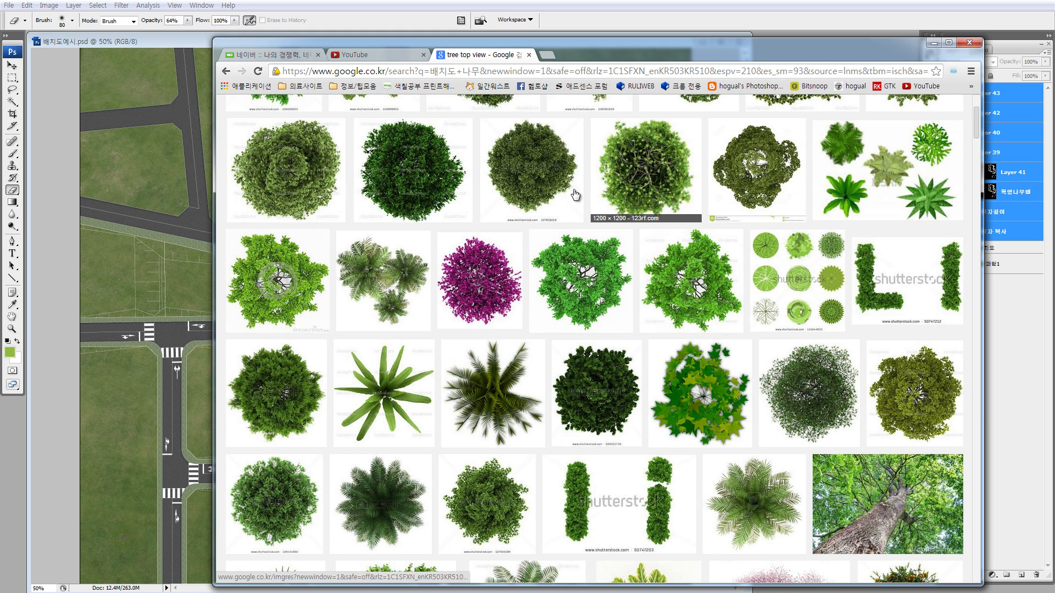
click(157, 253)
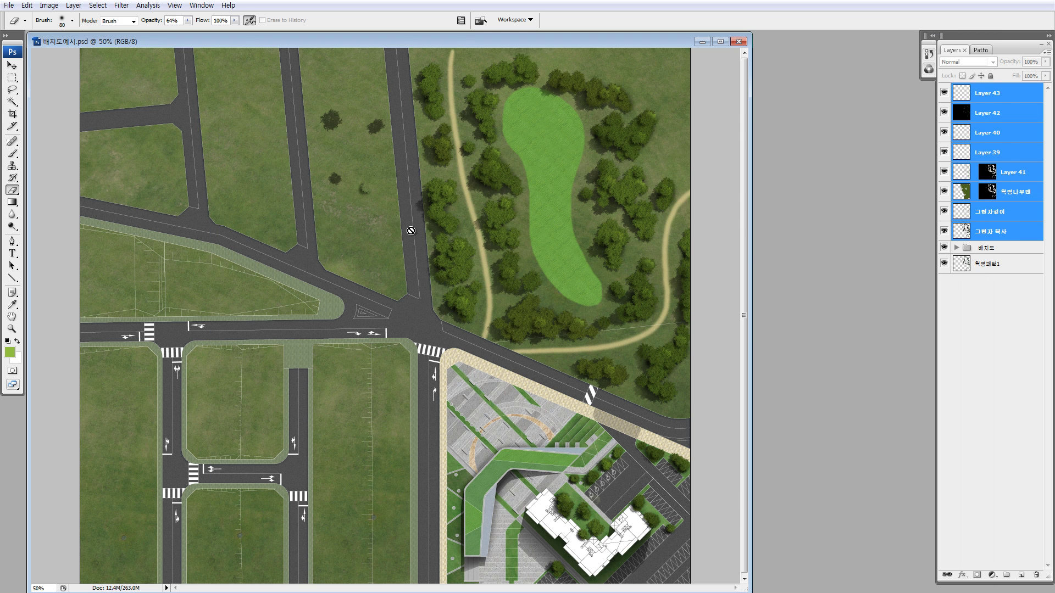
key(alt+Tab)
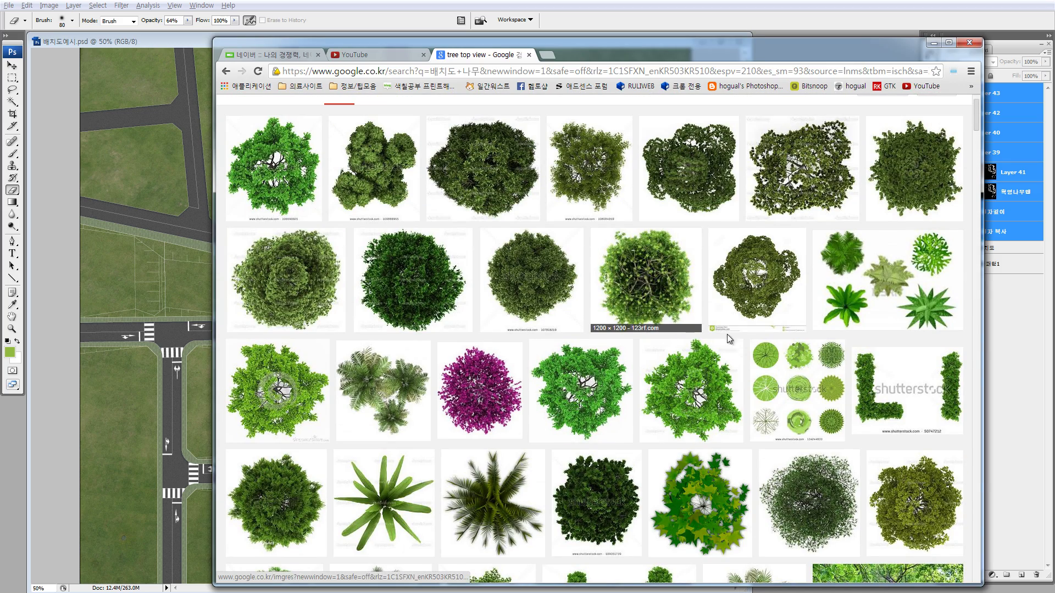
click(699, 327)
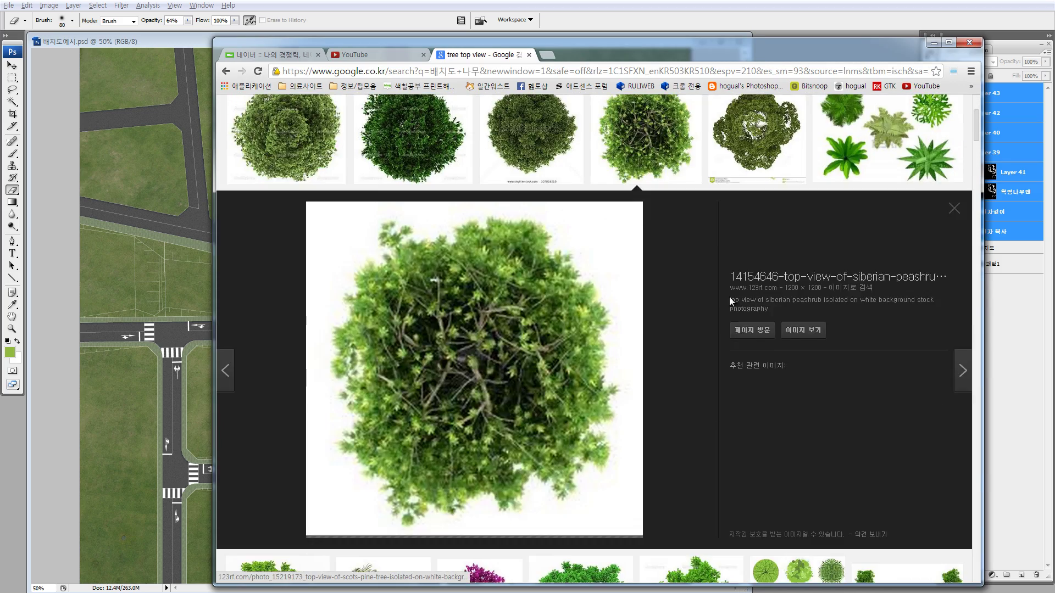
scroll(689, 233, up, 3)
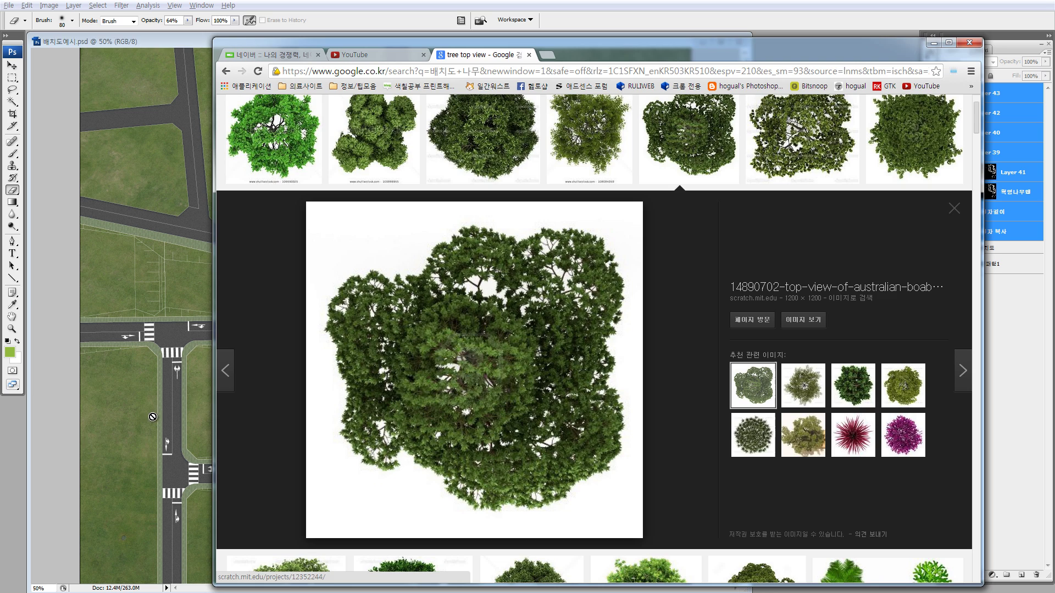
click(5, 465)
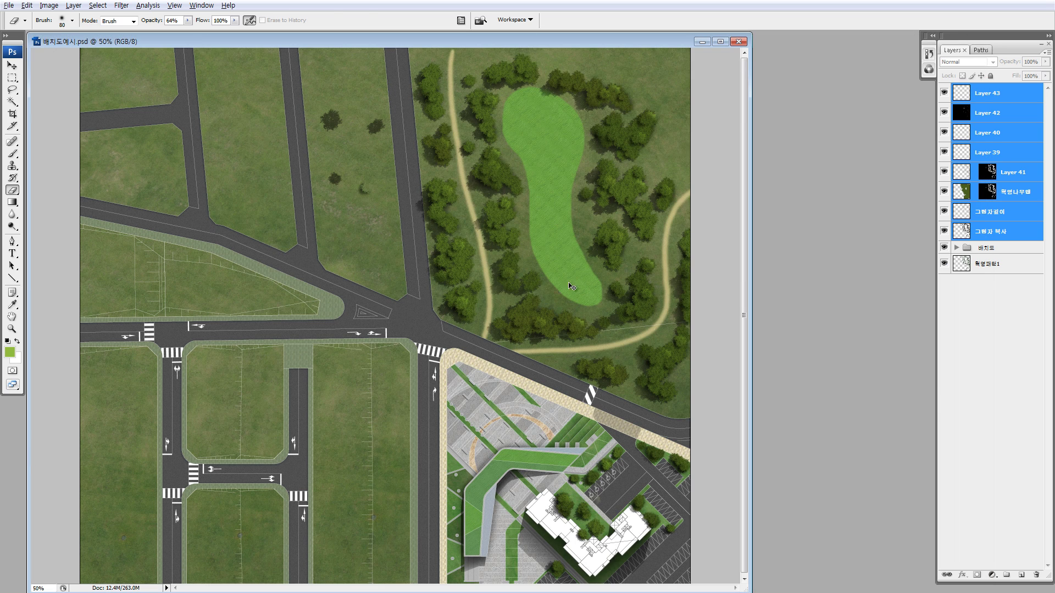
Step: Switch to ACDSee and open the 소스 folder inside +++기타호걸잡것+++ on the F drive
key(v)
key(alt+Tab)
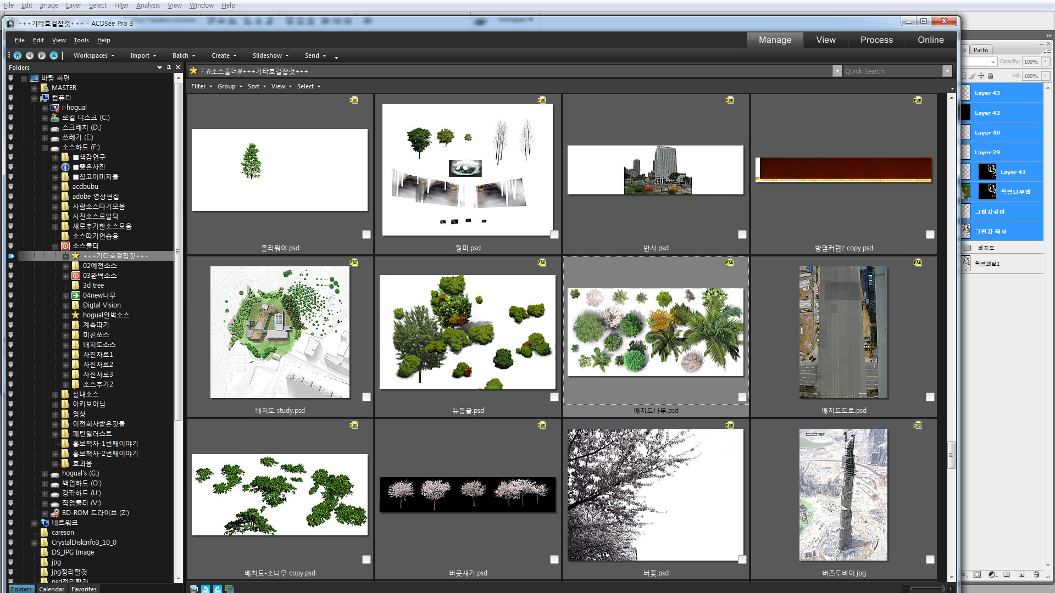
click(440, 188)
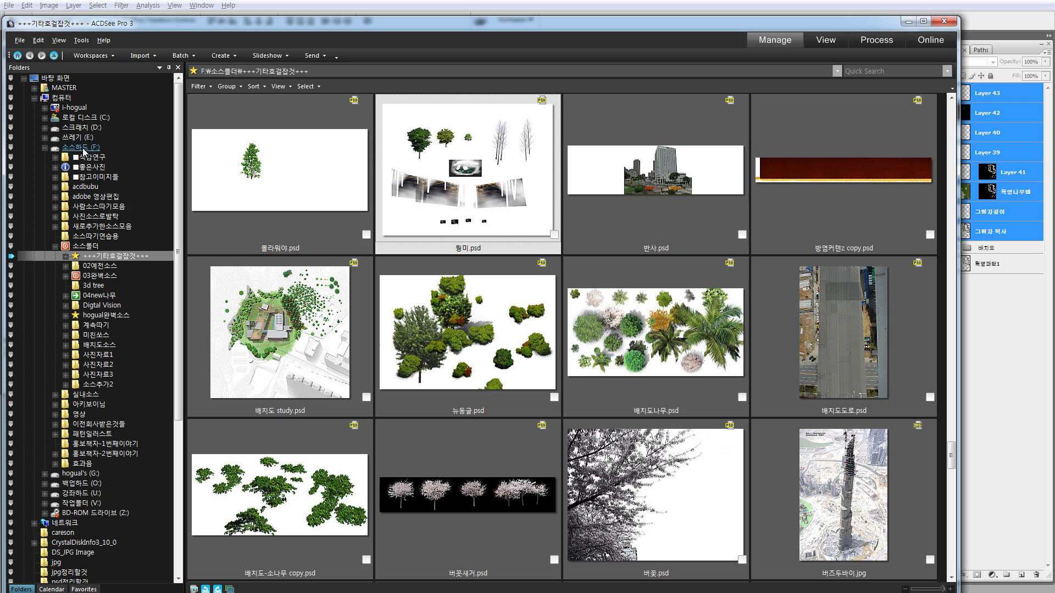
click(68, 150)
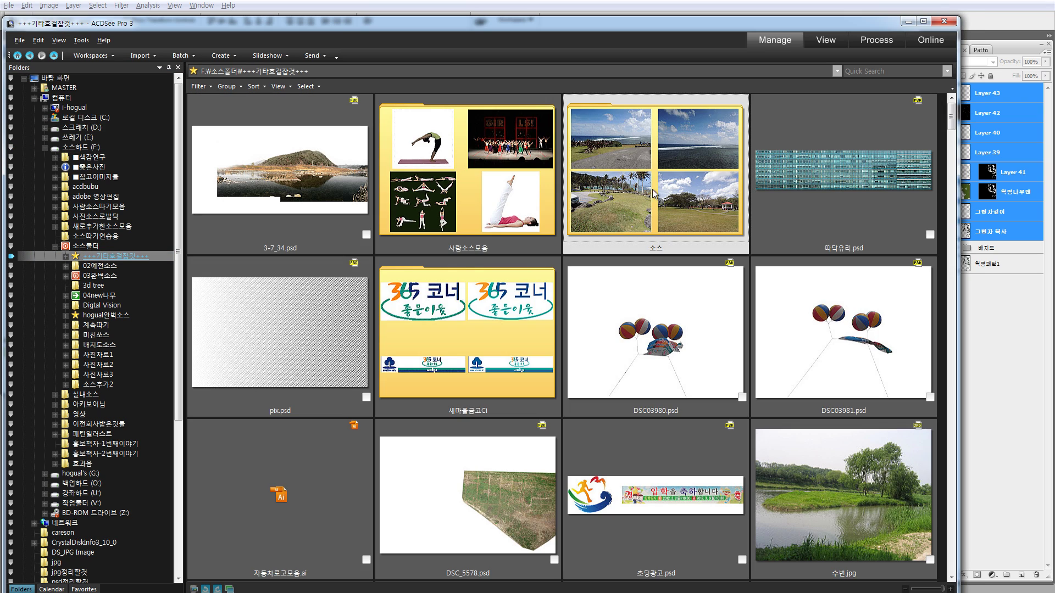
double_click(651, 189)
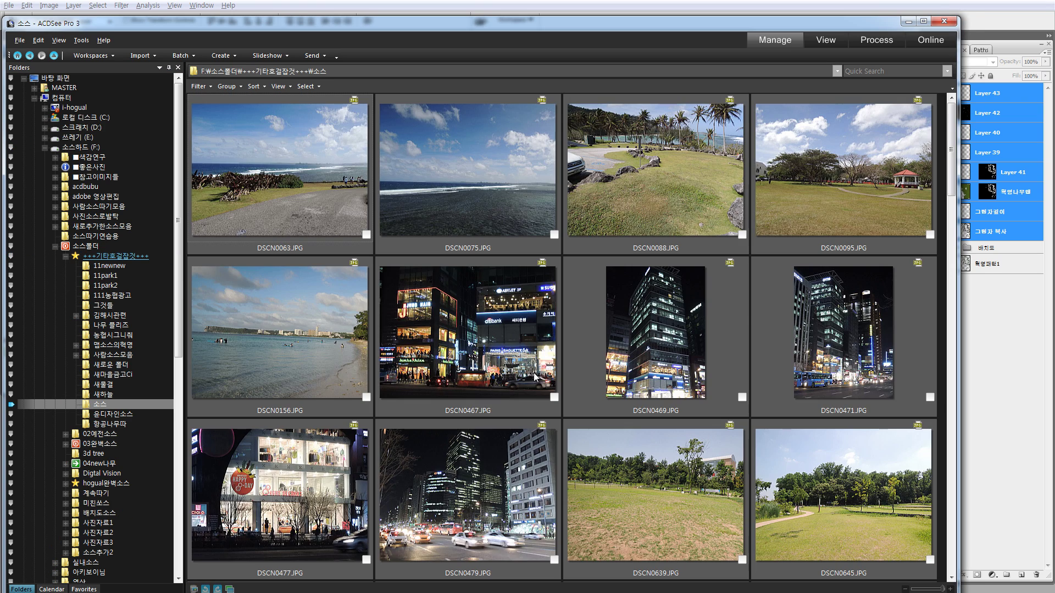
Step: Open the aerial lawn photo DSCN0800.JPG from the 소스 folder in Photoshop
scroll(534, 374, down, 6)
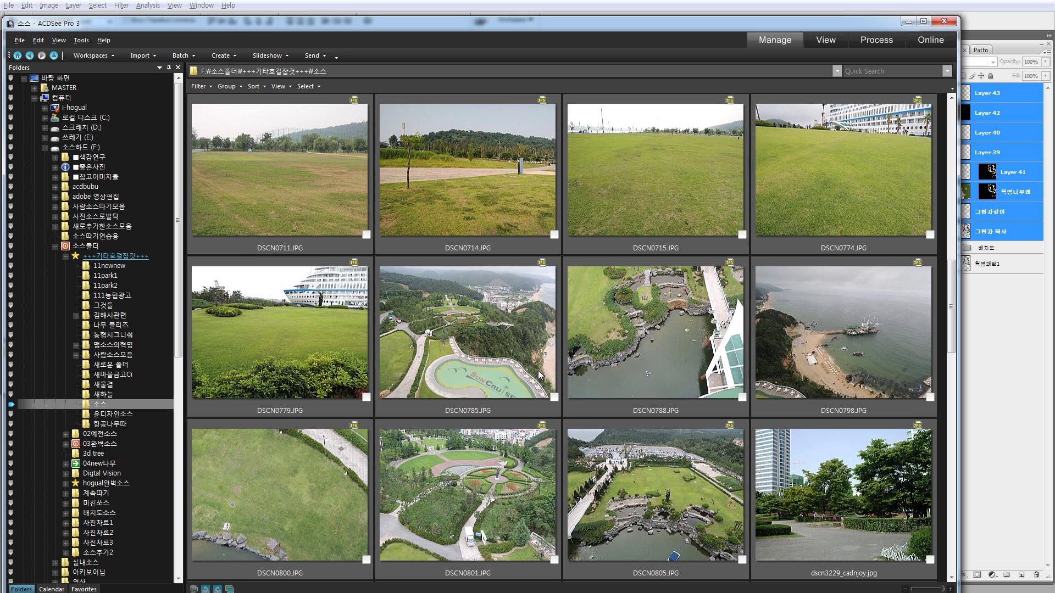
click(289, 485)
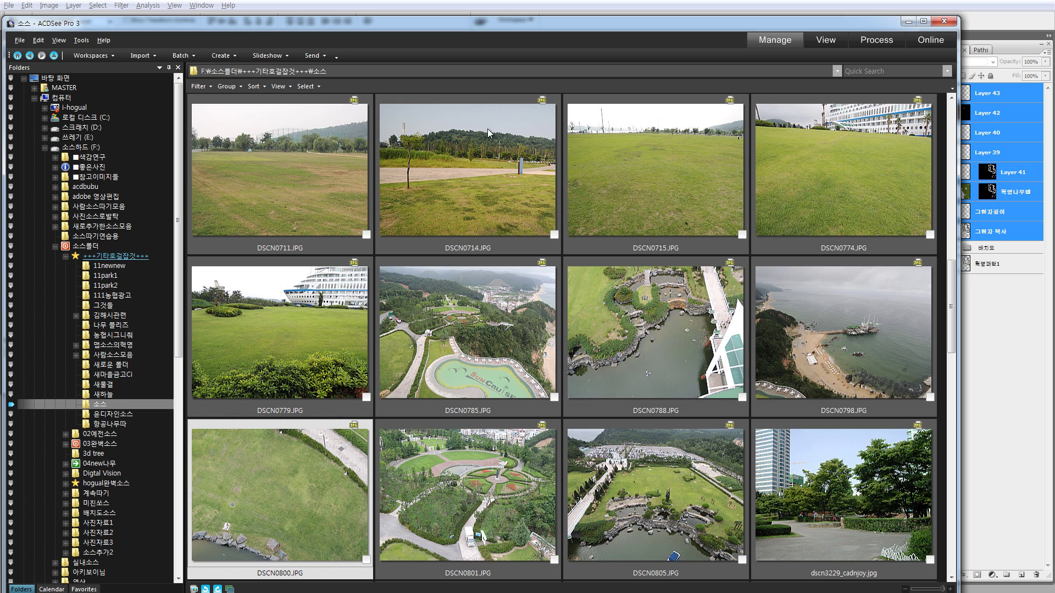
drag(629, 23, 720, 26)
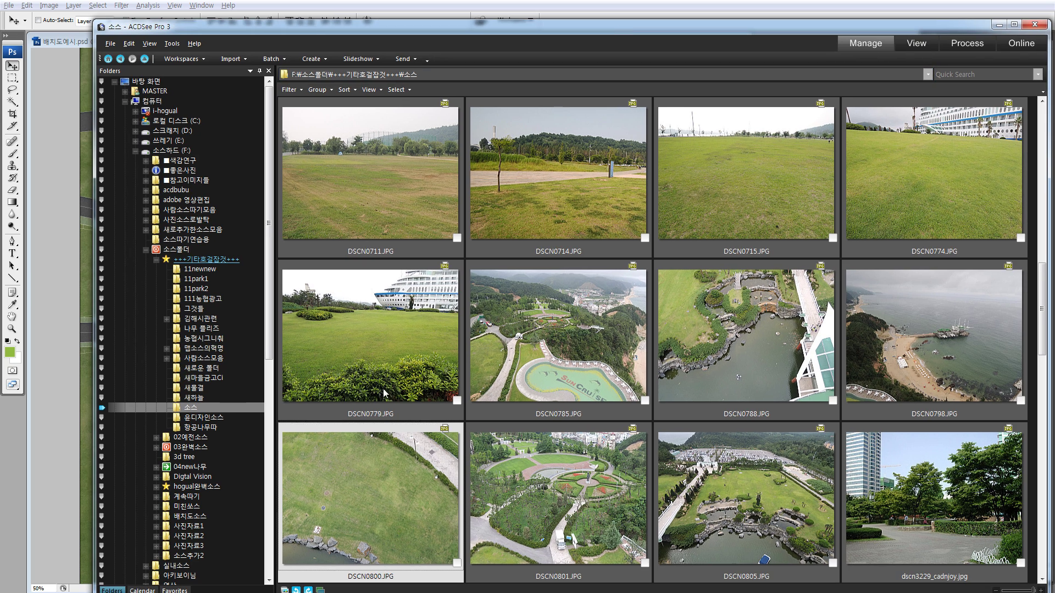
drag(43, 466, 52, 455)
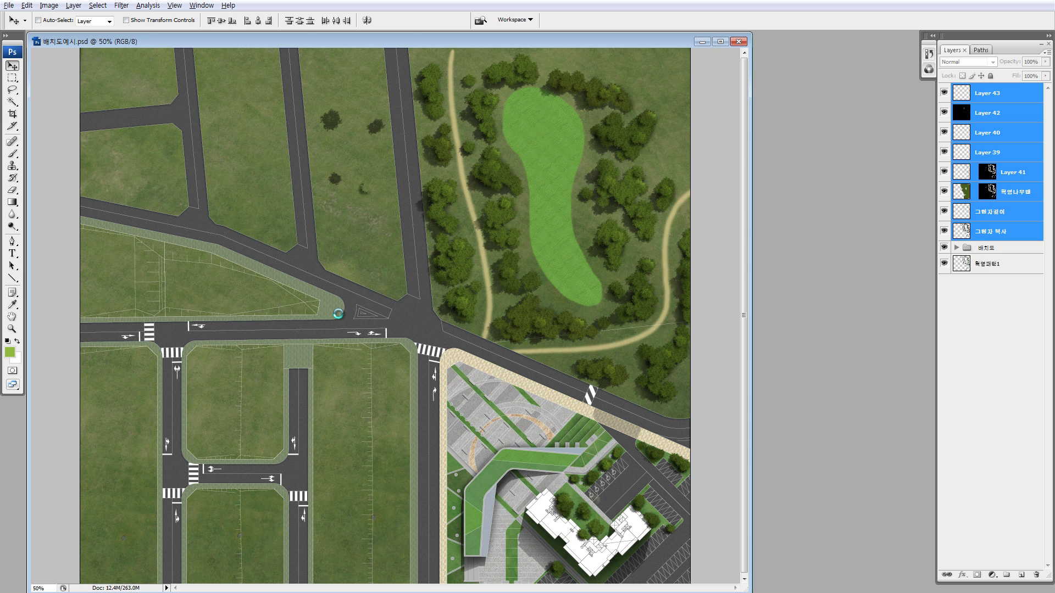
Step: Lasso an oval patch of green foliage in the hedge on the far side of the paved path
key(z)
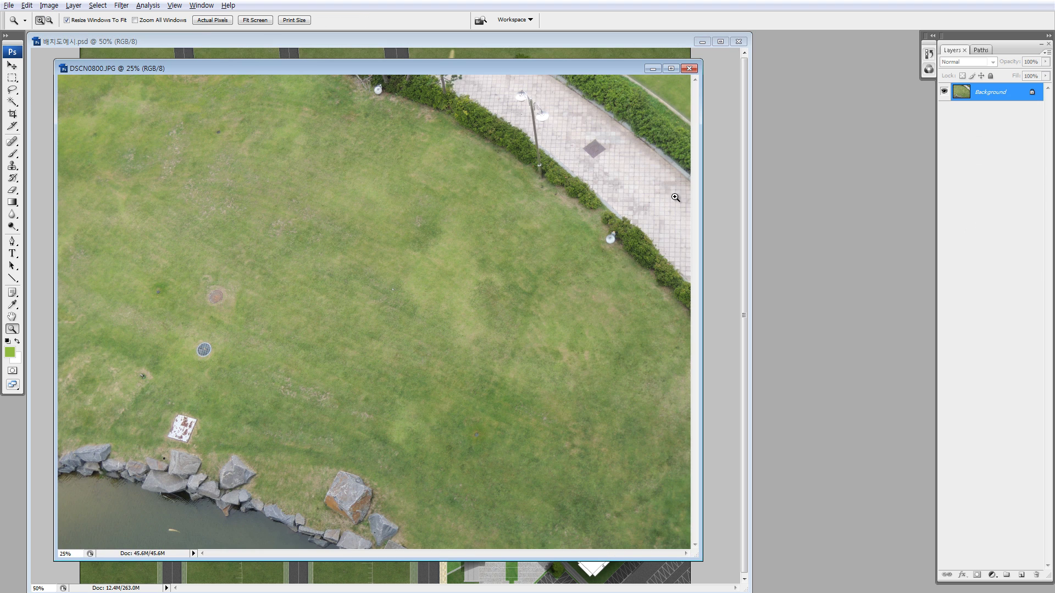
drag(756, 256, 756, 256)
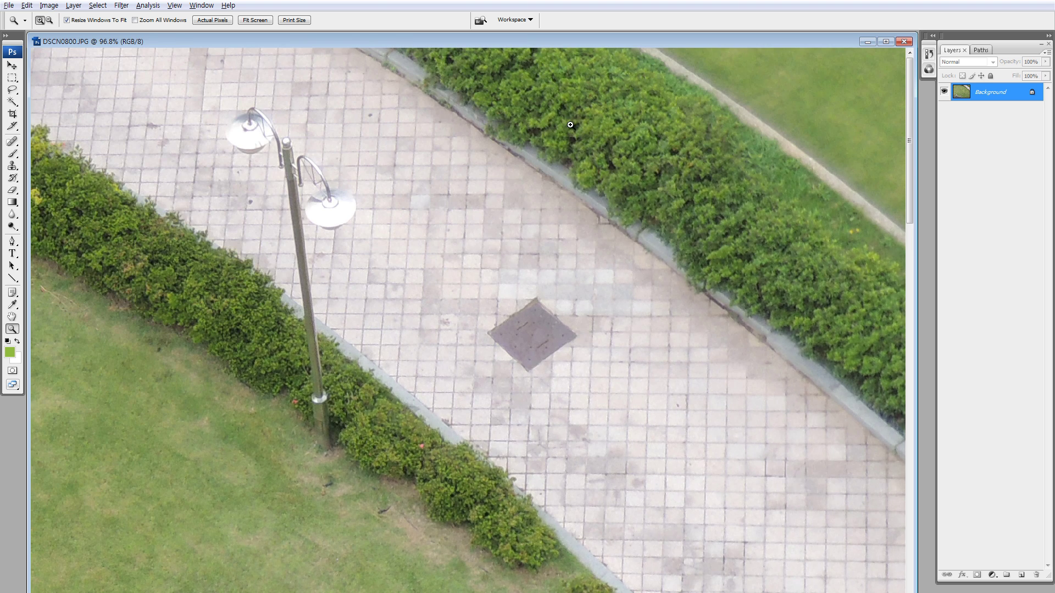
key(l)
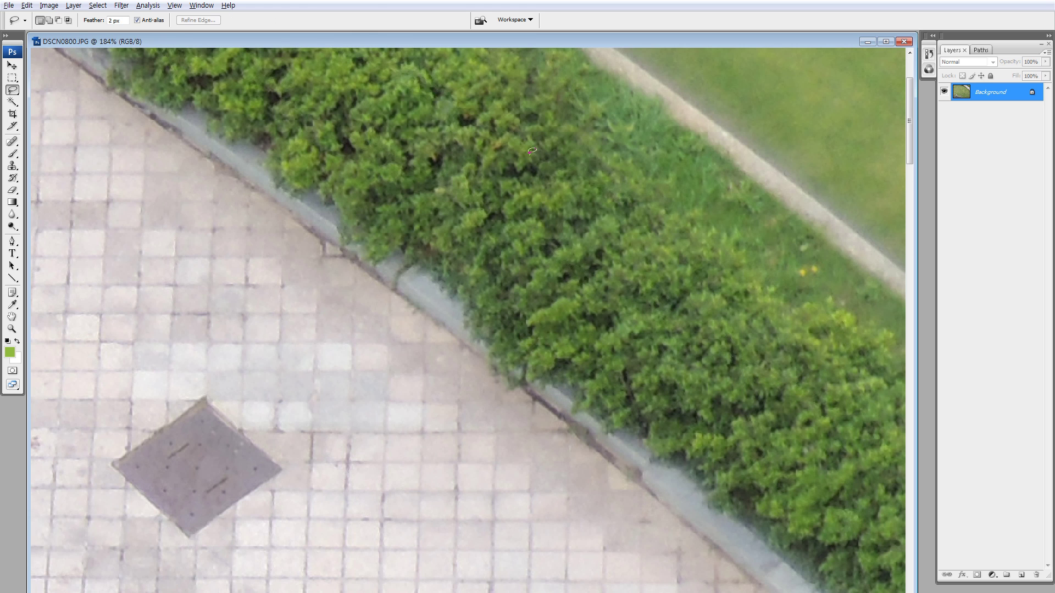
drag(606, 343, 672, 190)
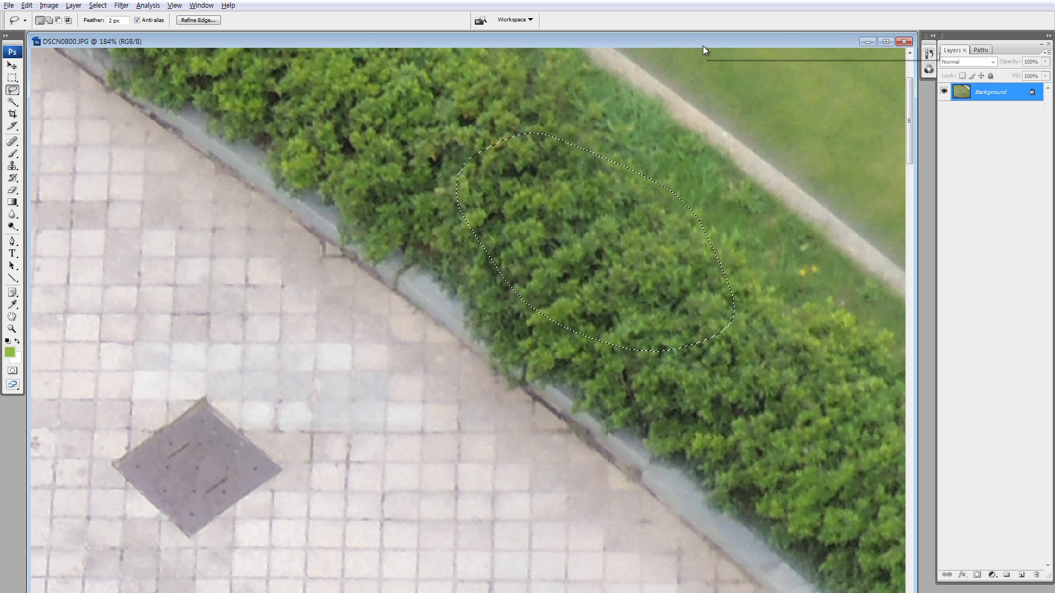
Step: Copy the selected hedge patch into 배치도예시.psd and place it over the tree clusters beside the sand path
mouse_move(704, 42)
mouse_down()
mouse_move(644, 152)
mouse_move(574, 395)
mouse_up()
mouse_move(466, 536)
mouse_down()
mouse_move(505, 264)
mouse_move(478, 275)
mouse_move(471, 264)
mouse_up()
drag(433, 234, 540, 348)
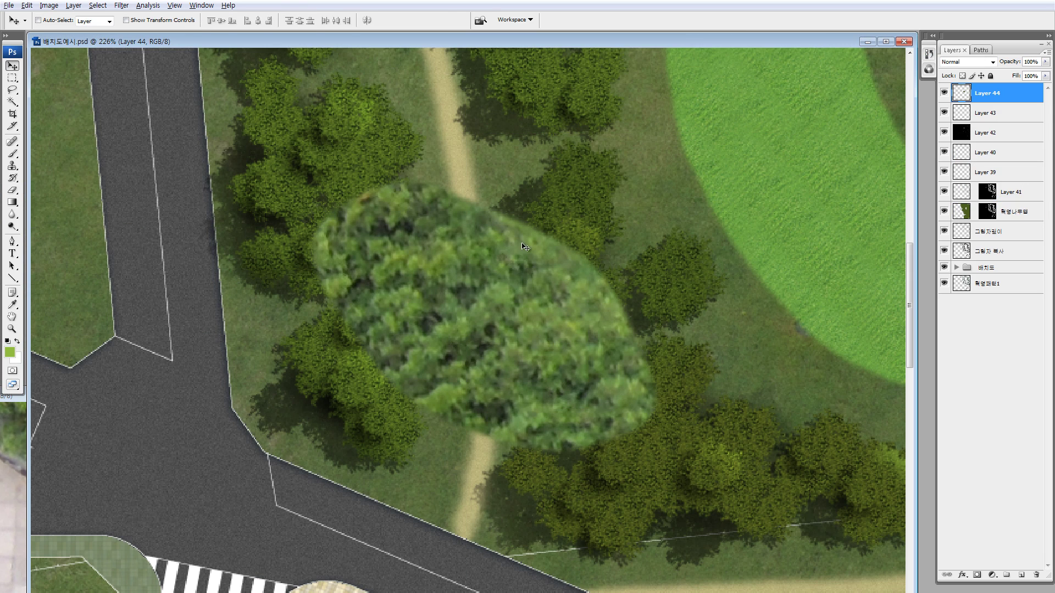
Step: Scale the pasted hedge patch down and place it on the tree cluster between the road corner and the sand path
key(ctrl+t)
drag(427, 326, 404, 383)
key(Return)
drag(376, 423, 383, 380)
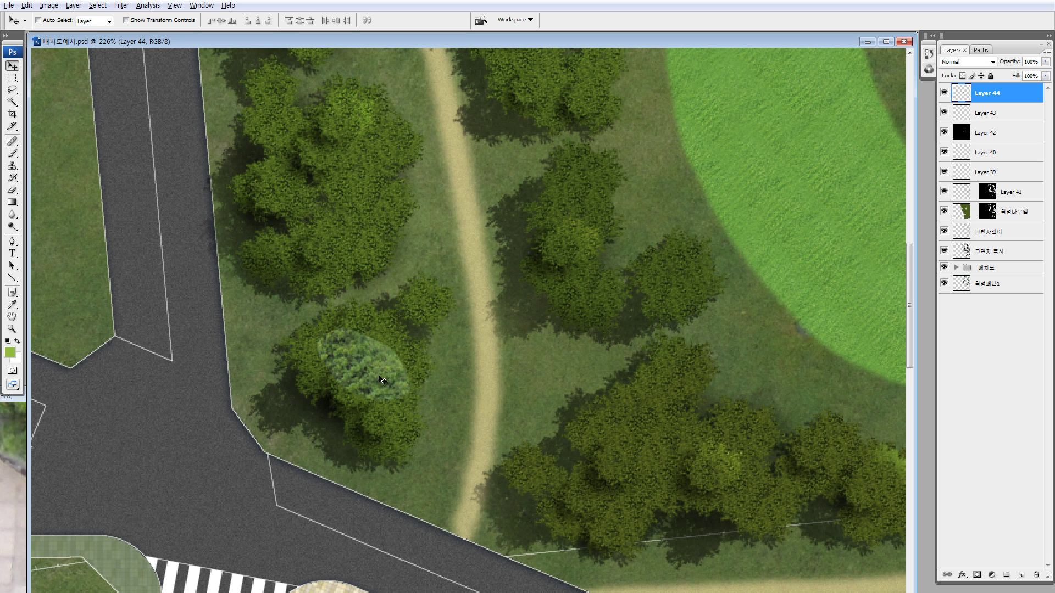
Step: Raise the hedge patch's contrast to +29 with Brightness/Contrast, keeping the legacy method on
key(alt+i)
key(a)
key(c)
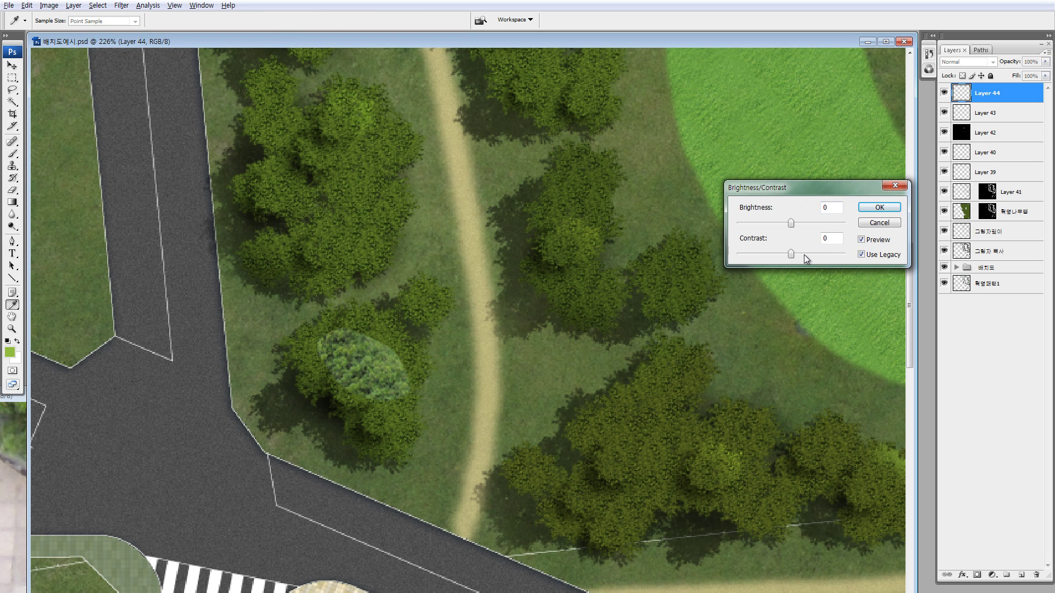
drag(805, 259, 810, 252)
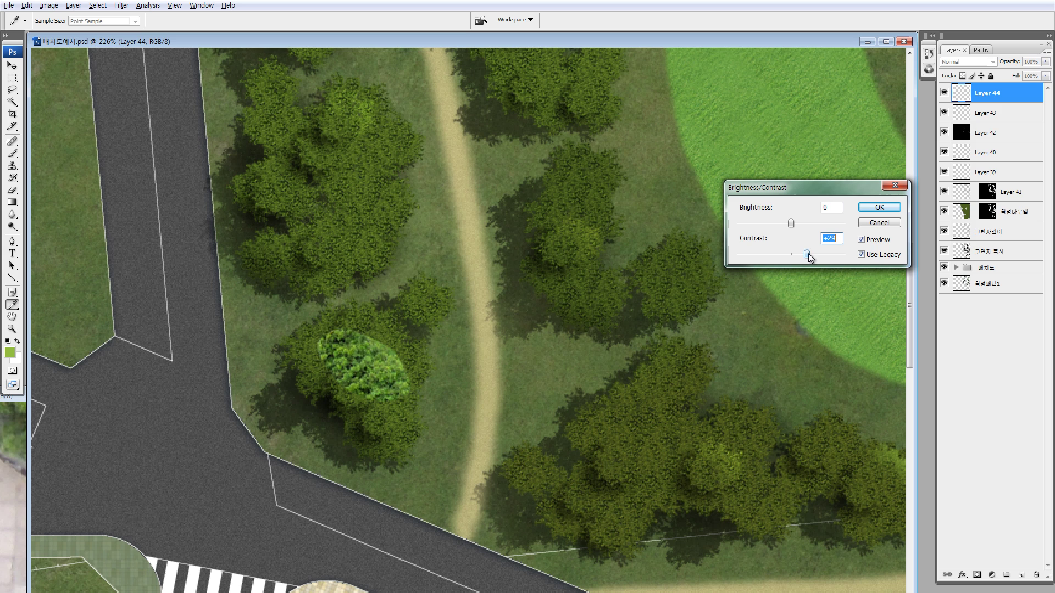
click(878, 208)
Step: Move Layer 44 directly beneath Layer 41 and give it a copy of the layer mask from the tree layer below
drag(961, 94, 988, 192)
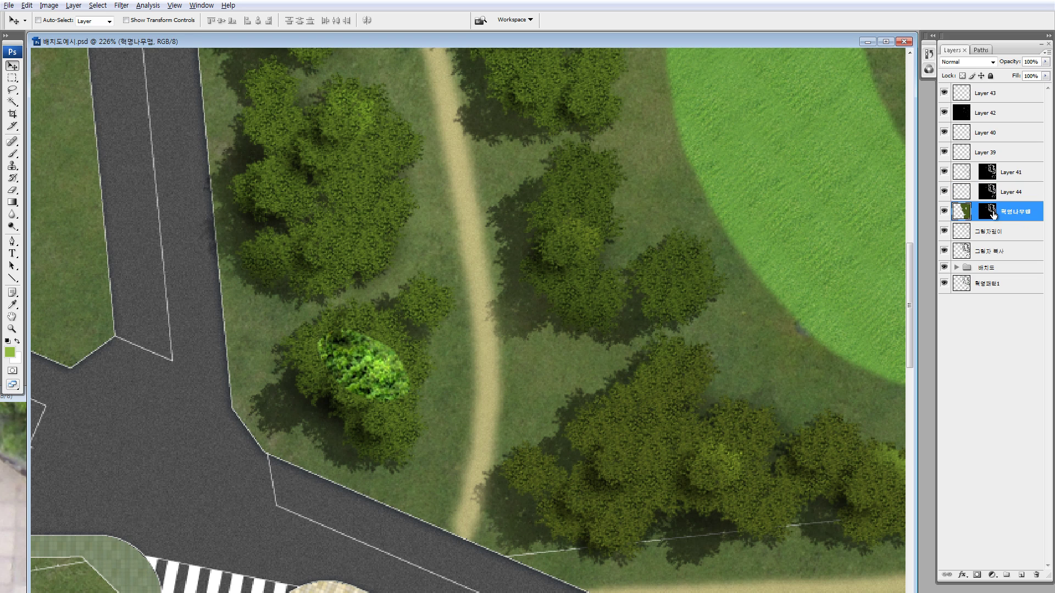
alt+click(988, 192)
alt+click(987, 192)
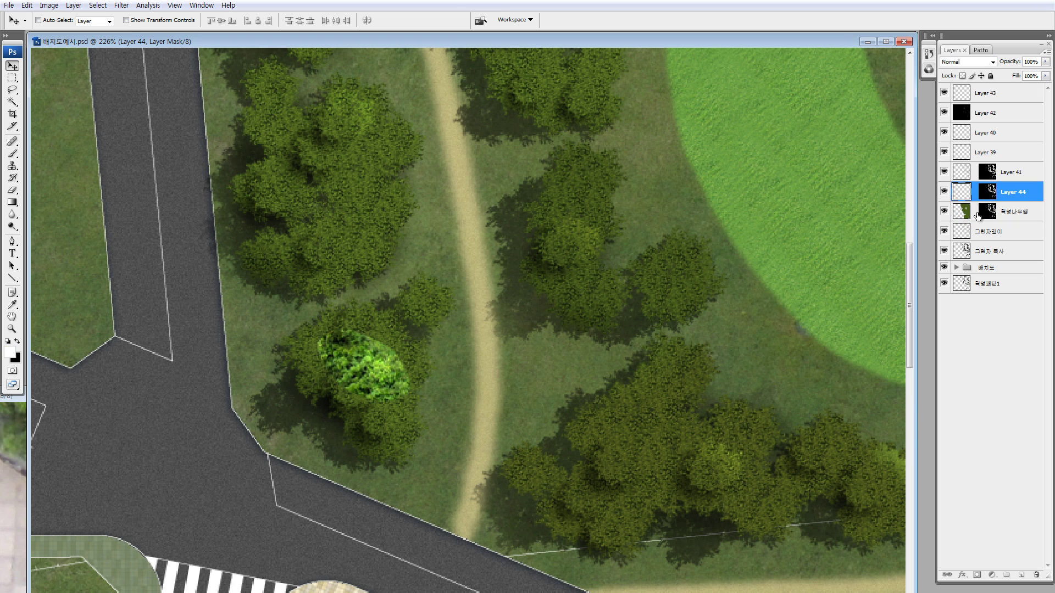
drag(984, 212, 984, 195)
key(Return)
key(Return)
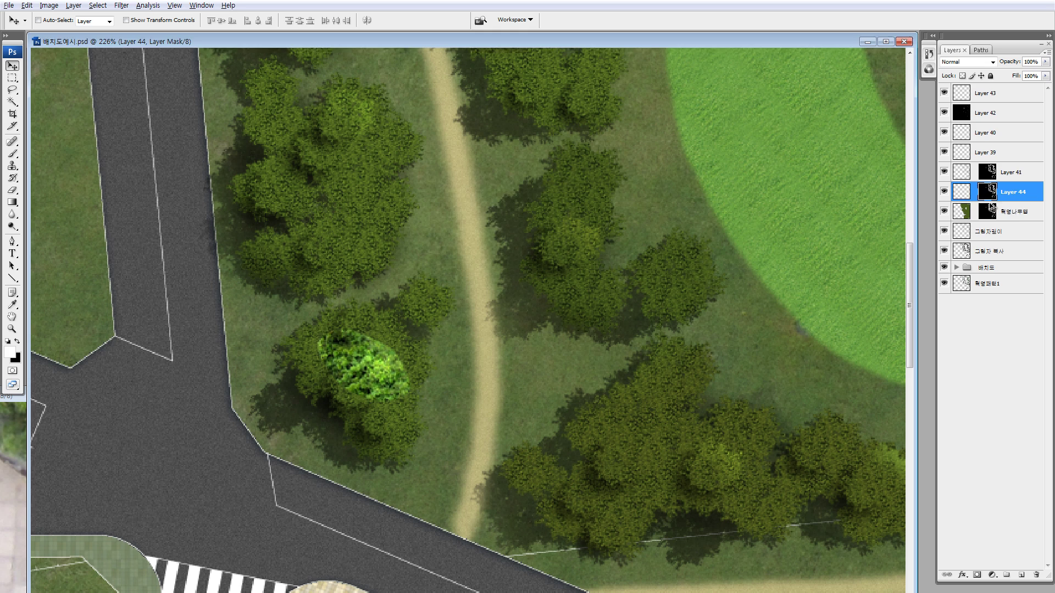
drag(989, 212, 988, 193)
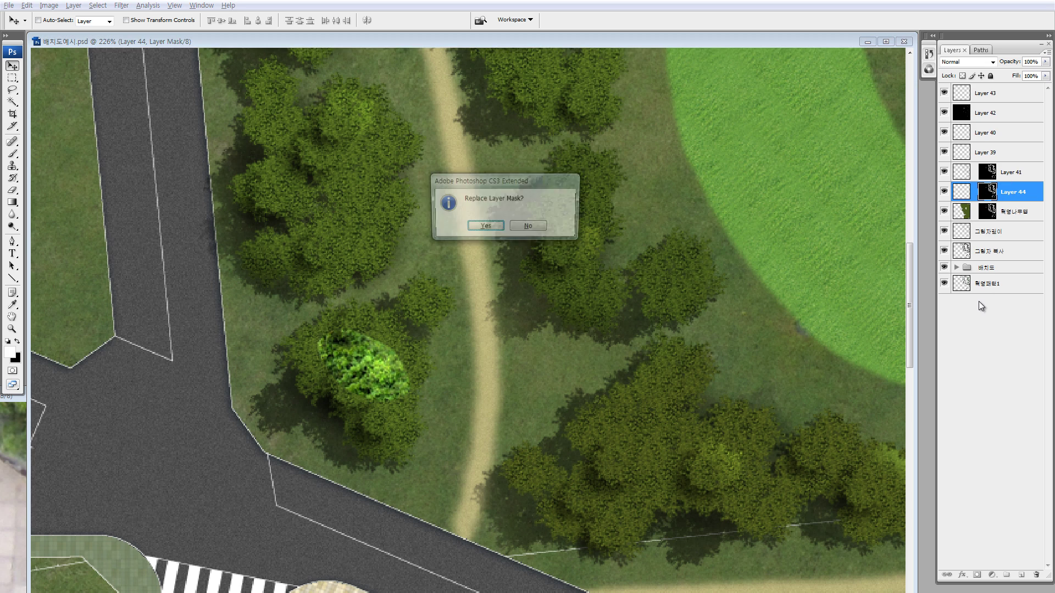
key(Return)
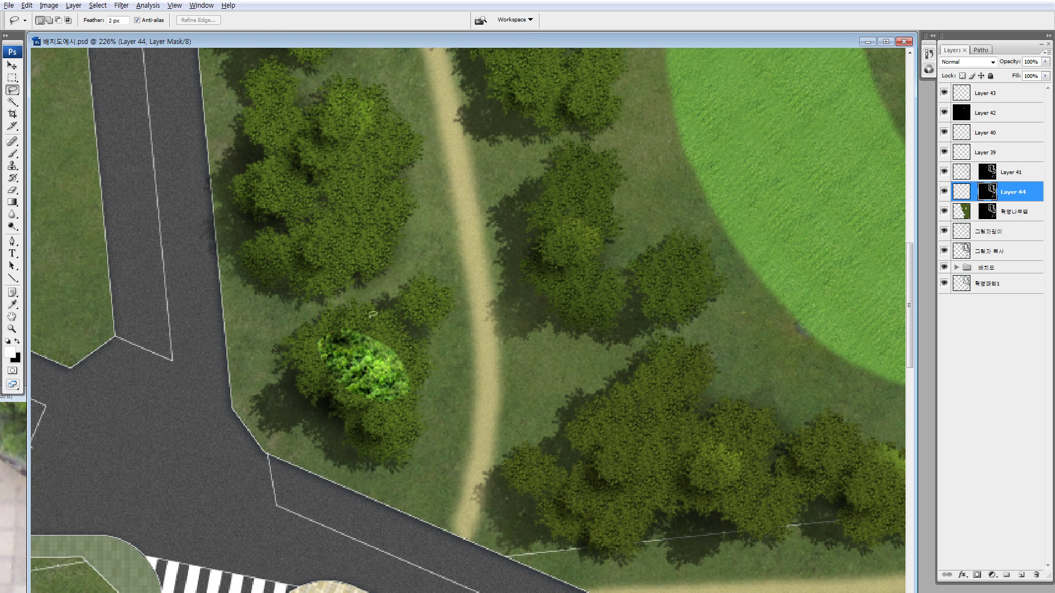
Step: Fill the masked tree cluster beside the road corner with duplicates of the Layer 44 foliage patch
mouse_move(342, 313)
mouse_down()
mouse_move(301, 379)
mouse_move(434, 401)
mouse_move(431, 287)
mouse_up()
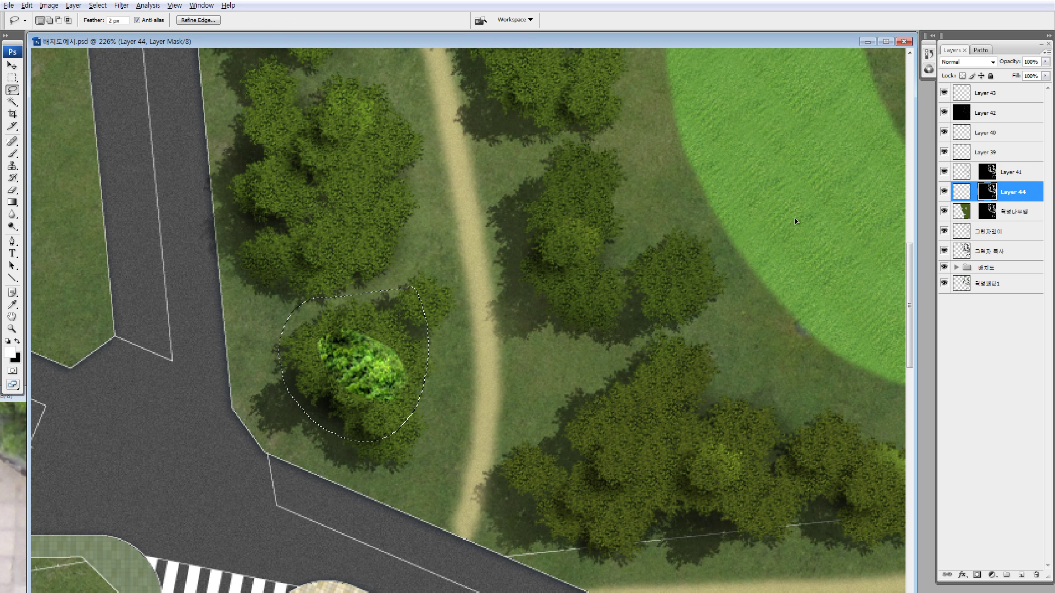
click(961, 193)
mouse_move(372, 369)
mouse_down()
mouse_move(315, 377)
mouse_move(352, 340)
mouse_move(417, 308)
mouse_move(389, 374)
mouse_move(379, 459)
mouse_up()
key(ctrl+d)
key(ctrl+minus)
key(ctrl+minus)
key(ctrl+minus)
key(ctrl+minus)
key(ctrl+minus)
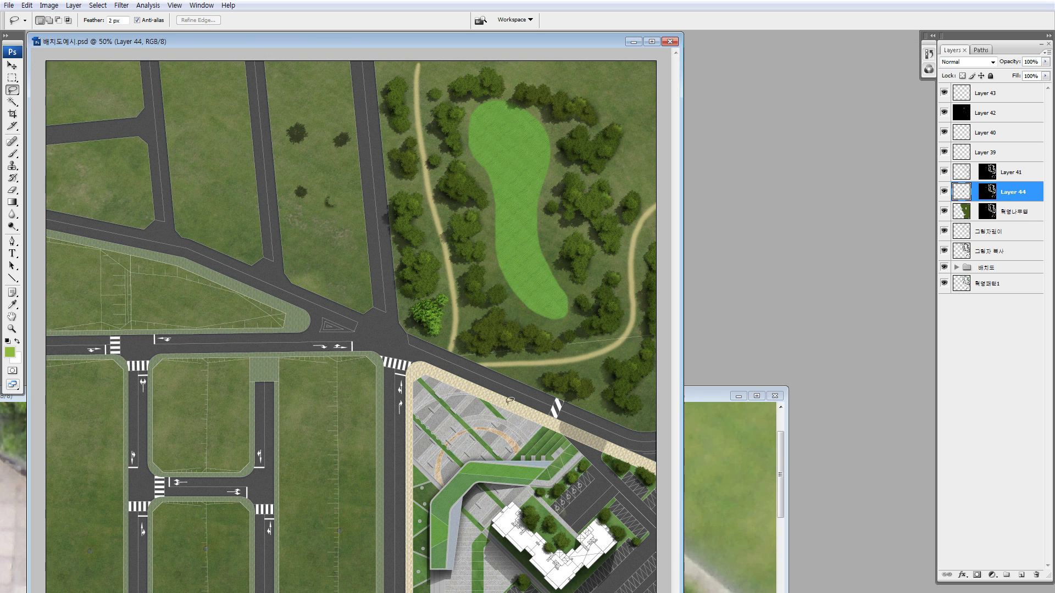
Step: Duplicate the Layer 44 foliage over the other park tree clusters and the trees around the building and parking lot
mouse_move(431, 292)
mouse_down()
mouse_move(431, 368)
mouse_move(483, 233)
mouse_move(471, 252)
mouse_move(497, 250)
mouse_move(584, 300)
mouse_move(588, 264)
mouse_up()
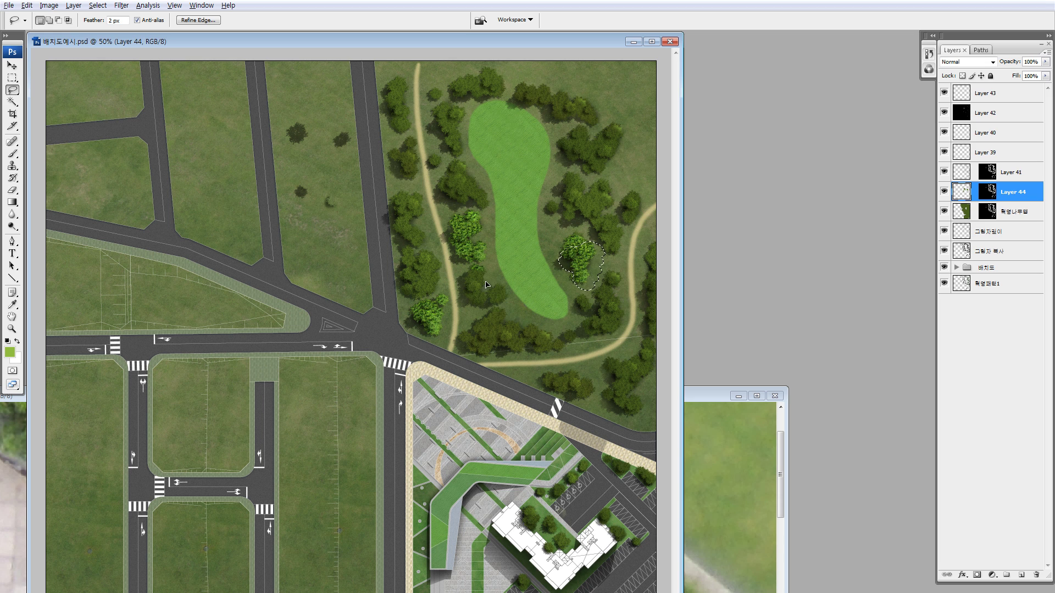
mouse_move(485, 285)
mouse_down()
mouse_move(505, 291)
mouse_move(456, 237)
mouse_move(411, 220)
mouse_up()
mouse_move(411, 219)
mouse_down()
mouse_move(511, 335)
mouse_move(588, 302)
mouse_move(599, 217)
mouse_move(574, 178)
mouse_move(596, 205)
mouse_move(512, 285)
mouse_move(489, 215)
mouse_up()
mouse_move(496, 261)
mouse_down()
mouse_move(461, 166)
mouse_move(417, 110)
mouse_move(550, 99)
mouse_move(599, 231)
mouse_move(569, 385)
mouse_move(550, 380)
mouse_up()
drag(621, 379, 578, 462)
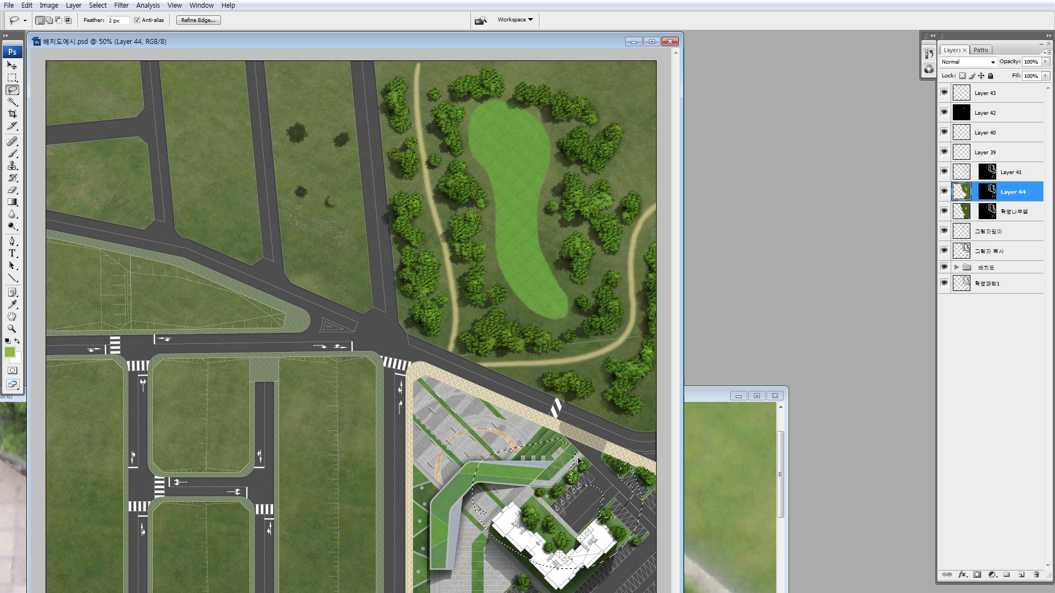
Step: Delete the Layer 44 foliage from the park's tree clusters, keeping it on the trees around the building and parking lot
key(ctrl+d)
mouse_move(495, 424)
mouse_down()
mouse_move(657, 236)
mouse_move(321, 226)
mouse_move(487, 407)
mouse_up()
key(Delete)
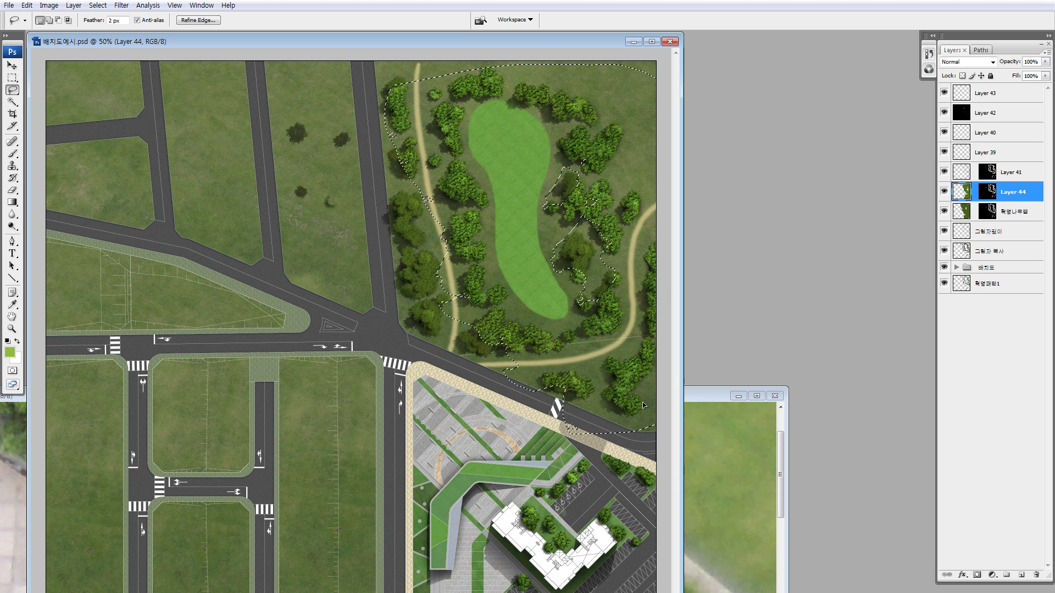
key(ctrl+d)
key(z)
click(585, 480)
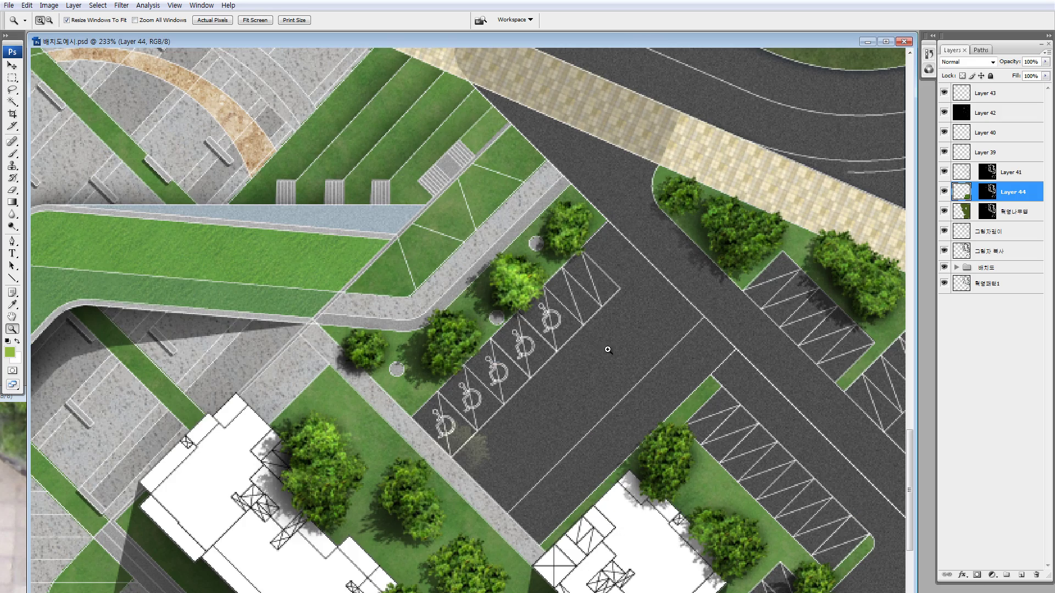
alt+click(646, 365)
click(604, 246)
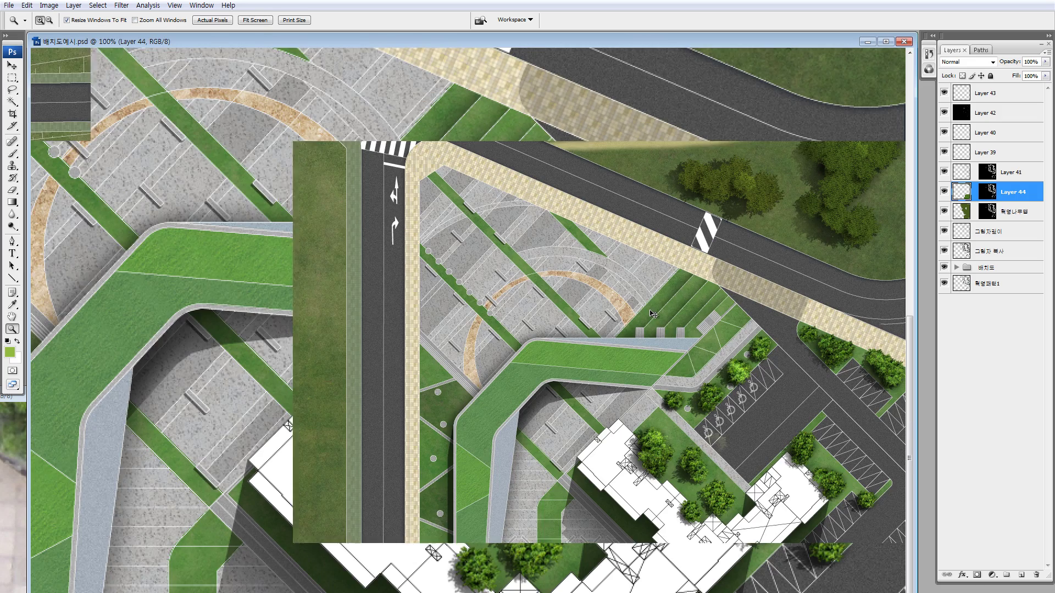
alt+click(763, 366)
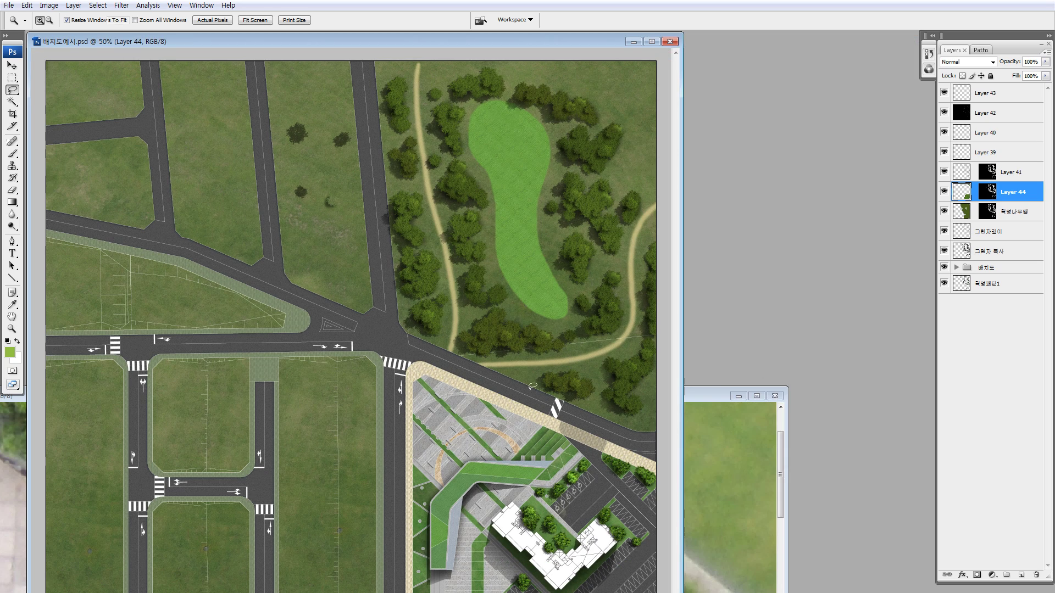
drag(493, 365, 528, 415)
mouse_move(656, 442)
mouse_down()
mouse_move(434, 358)
mouse_move(493, 364)
mouse_up()
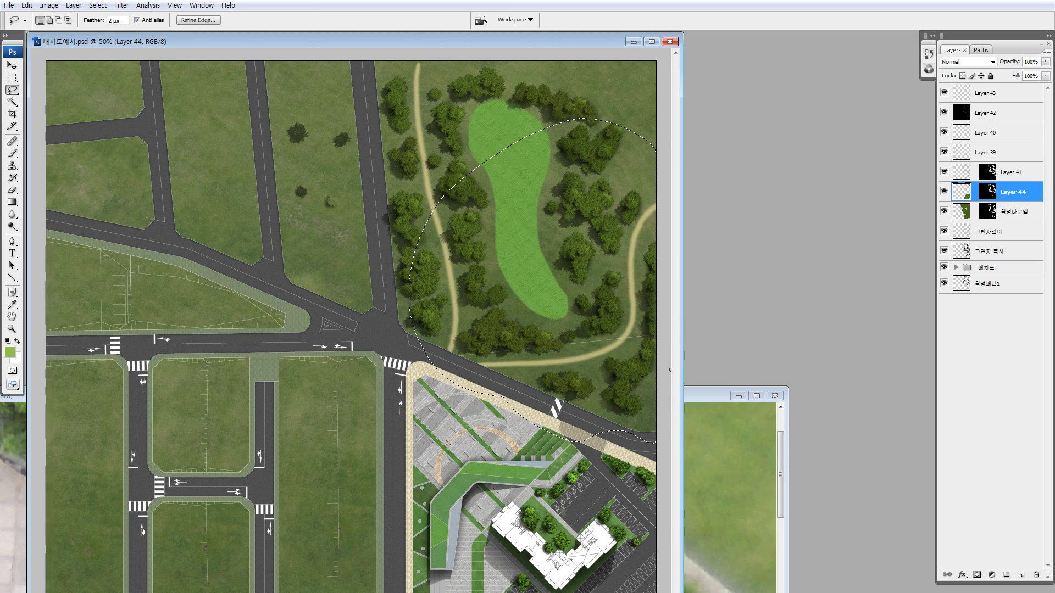
Step: Copy a patch of the near-side hedge from DSCN0800.JPG into 배치도예시.psd, over the tree cluster between sand path and bright lawn
click(715, 394)
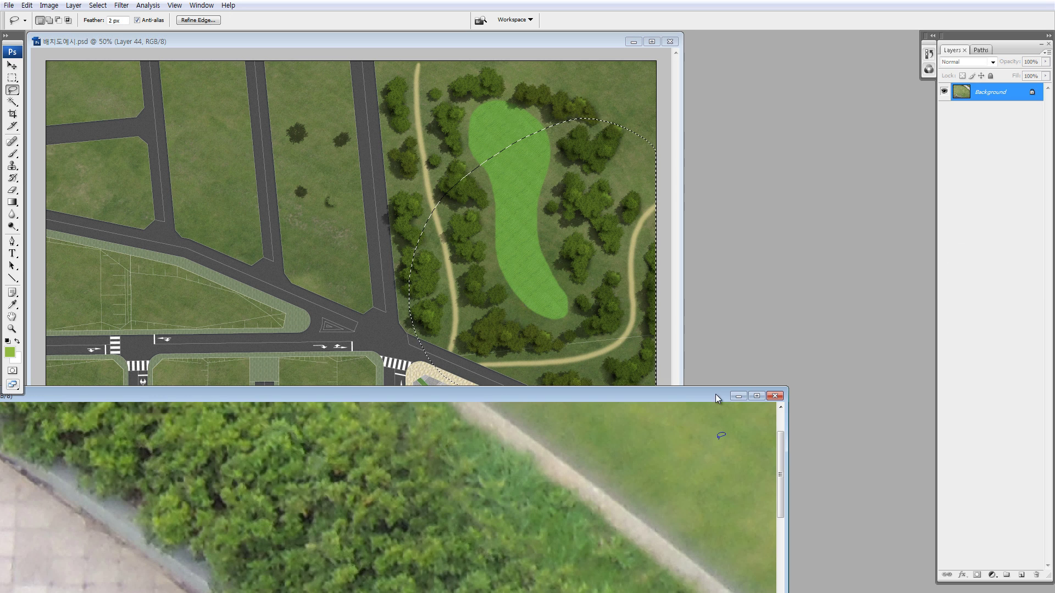
key(ctrl+minus)
key(ctrl+minus)
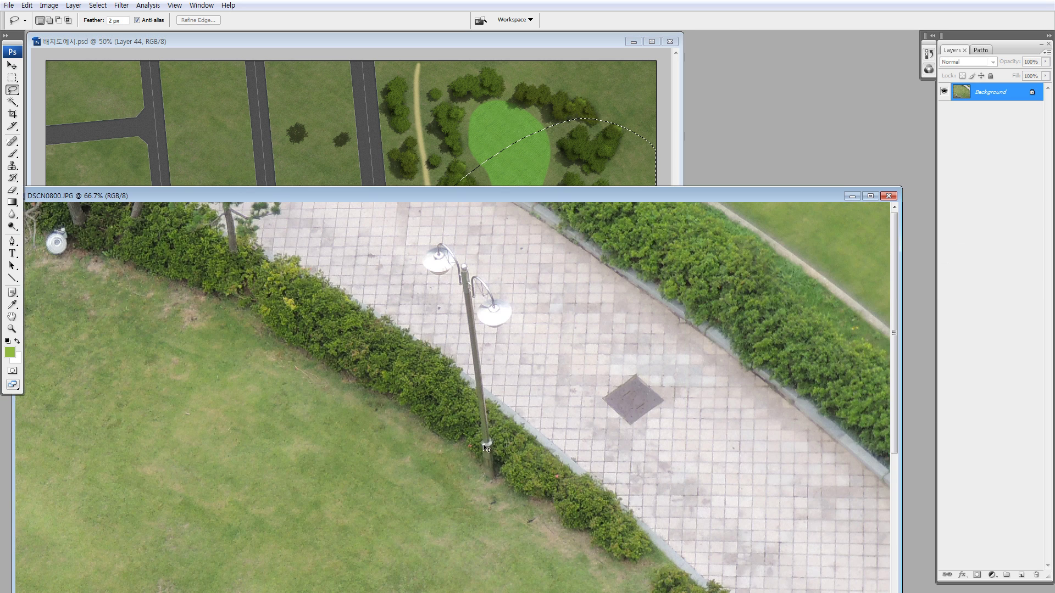
mouse_move(409, 346)
mouse_down()
mouse_move(389, 336)
mouse_move(461, 124)
mouse_move(462, 142)
mouse_up()
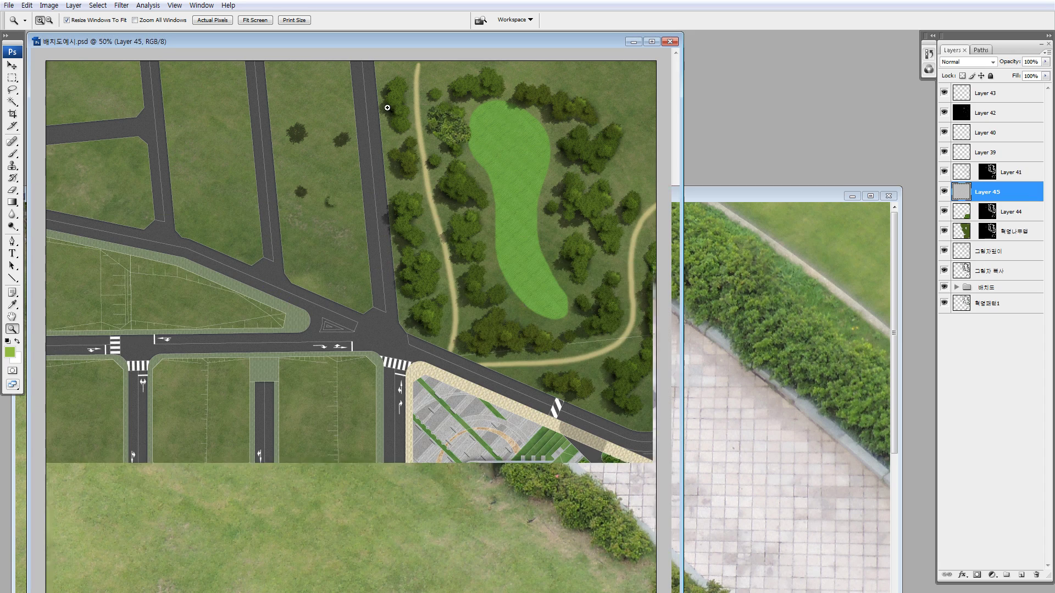
Step: Scale the Layer 45 hedge patch down so it fits inside the upper part of that tree cluster
drag(386, 106, 517, 211)
key(ctrl+t)
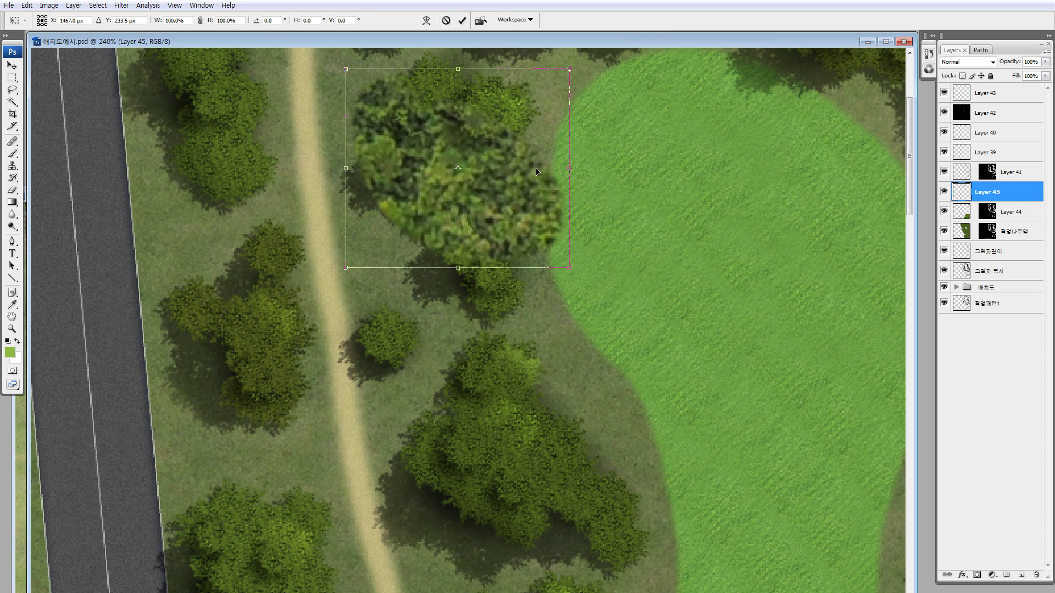
drag(572, 265, 477, 145)
key(Return)
Step: Increase the contrast of the Layer 45 hedge patch and lower its saturation to -29
key(i)
key(ctrl+alt+b)
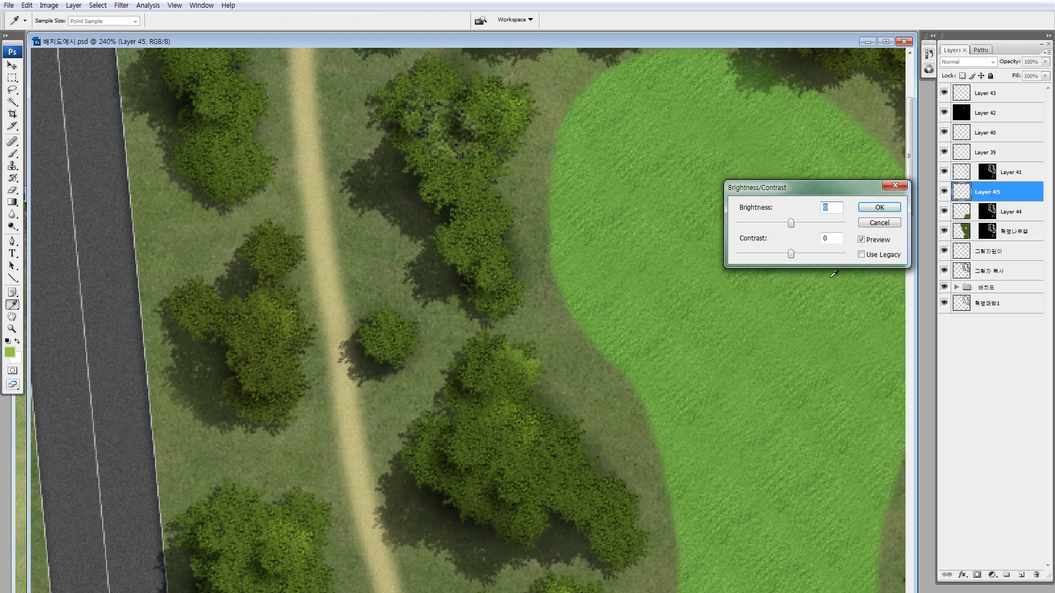
drag(807, 254, 814, 254)
key(Return)
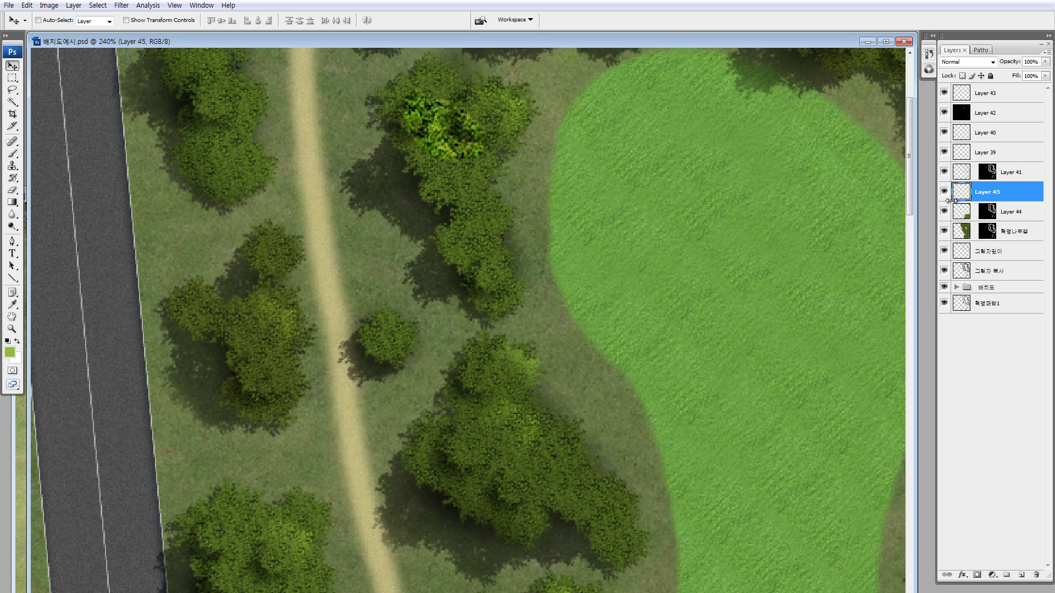
key(ctrl+u)
click(751, 330)
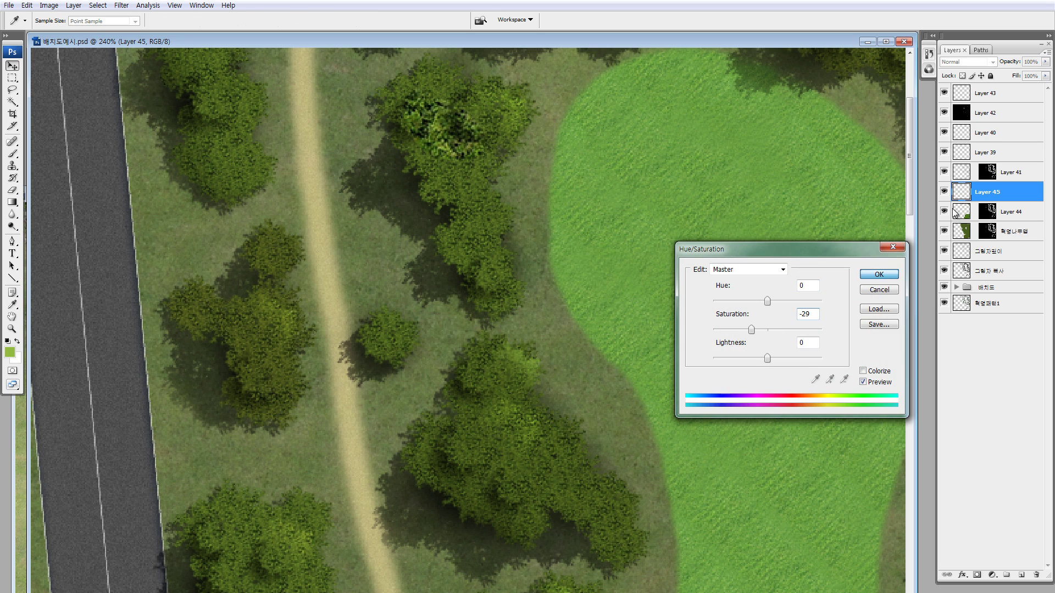
key(Return)
Step: Copy Layer 44's layer mask to Layer 45 and make the Layer 45 image active for editing
drag(987, 208, 986, 192)
click(962, 192)
key(m)
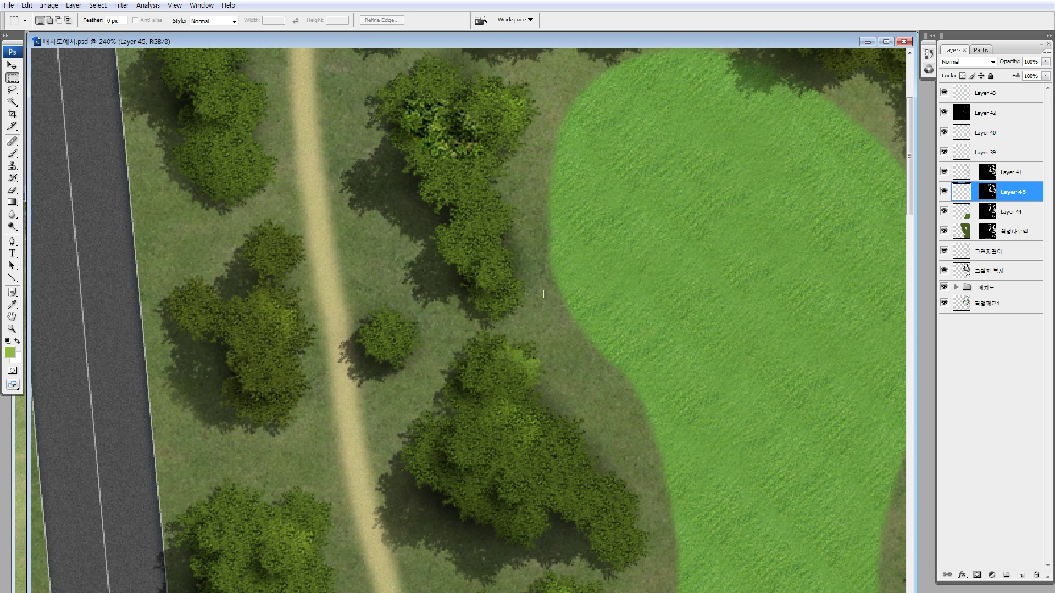
Step: Lasso the Layer 45 foliage and duplicate it down the whole tree cluster beside the bright lawn
key(ctrl+minus)
key(l)
drag(464, 271, 484, 312)
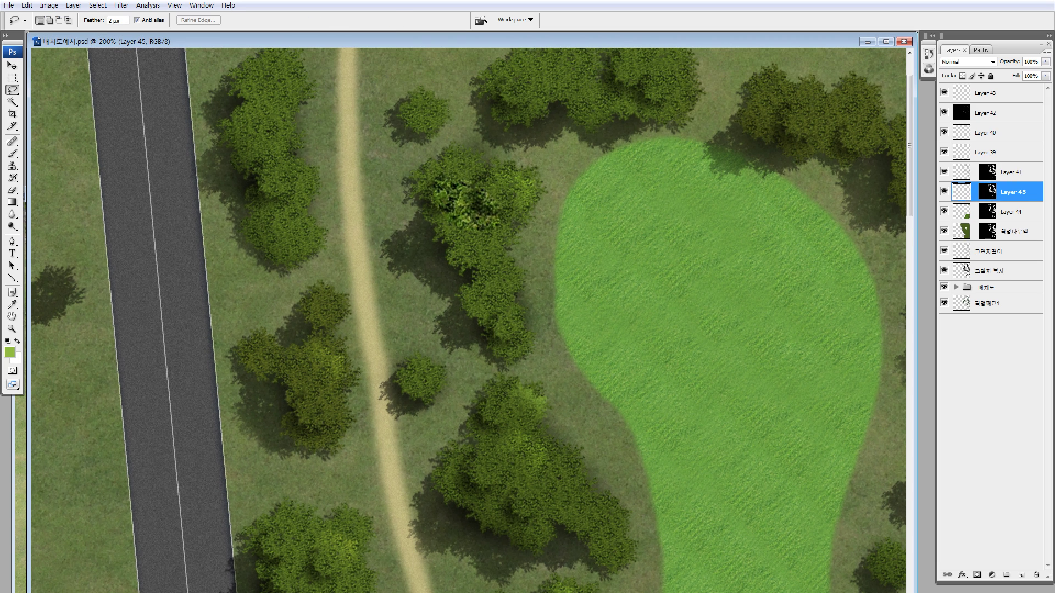
mouse_move(517, 199)
mouse_down()
mouse_move(535, 174)
mouse_move(477, 186)
mouse_move(524, 206)
mouse_move(550, 190)
mouse_move(503, 225)
mouse_move(491, 258)
mouse_move(503, 300)
mouse_move(497, 326)
mouse_move(520, 344)
mouse_up()
key(ctrl+d)
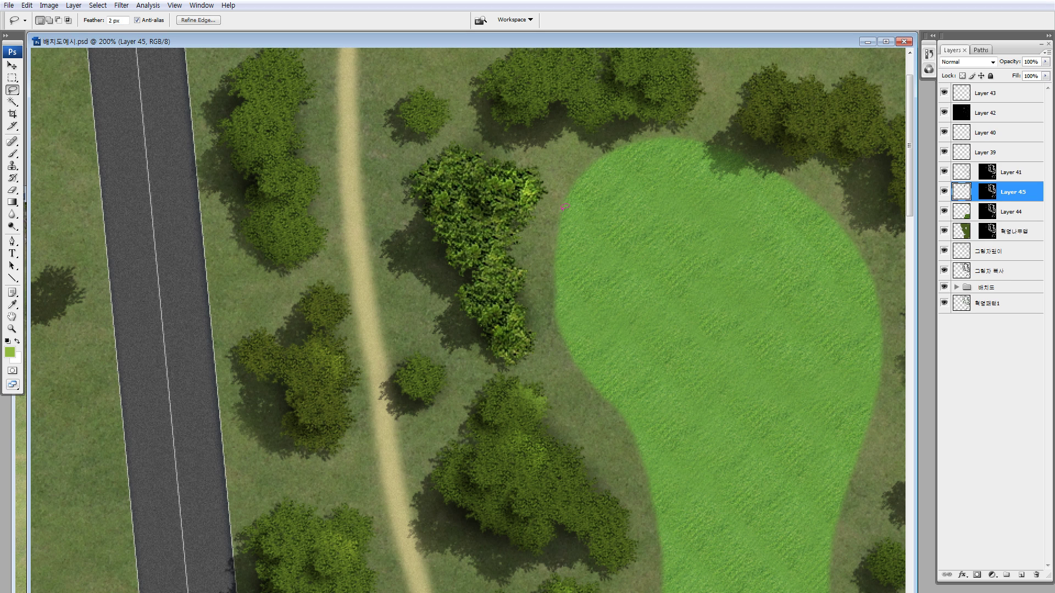
Step: Duplicate the Layer 45 foliage over the remaining park tree clusters around the bright lawn and along the sand paths
key(ctrl+minus)
key(ctrl+minus)
key(ctrl+minus)
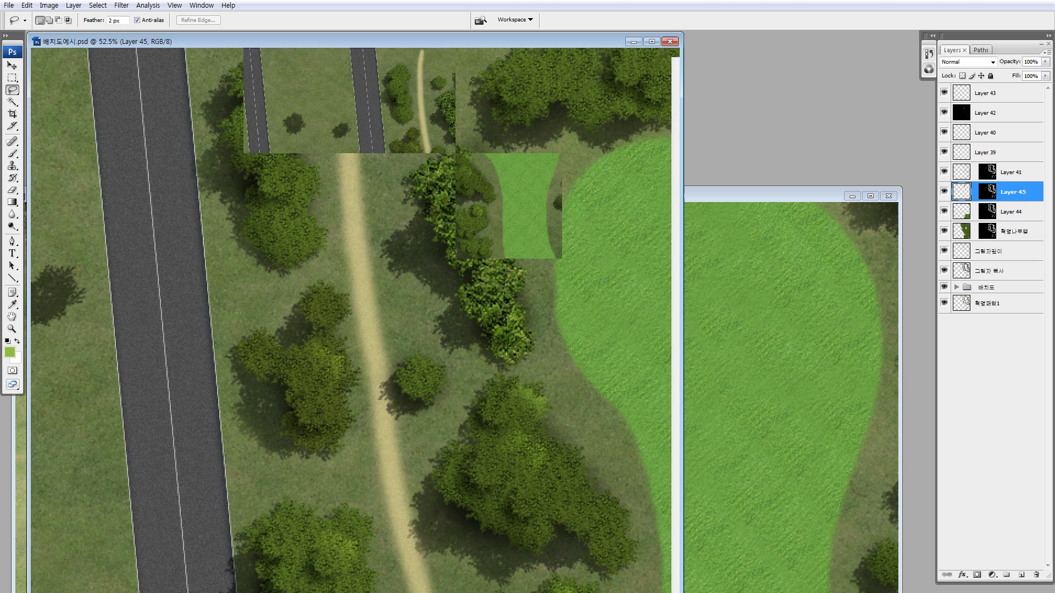
key(ctrl+a)
mouse_move(487, 124)
mouse_down()
mouse_move(506, 89)
mouse_move(450, 140)
mouse_move(474, 149)
mouse_move(444, 109)
mouse_move(448, 281)
mouse_move(473, 307)
mouse_move(558, 344)
mouse_move(605, 311)
mouse_move(583, 251)
mouse_move(584, 147)
mouse_up()
key(ctrl+t)
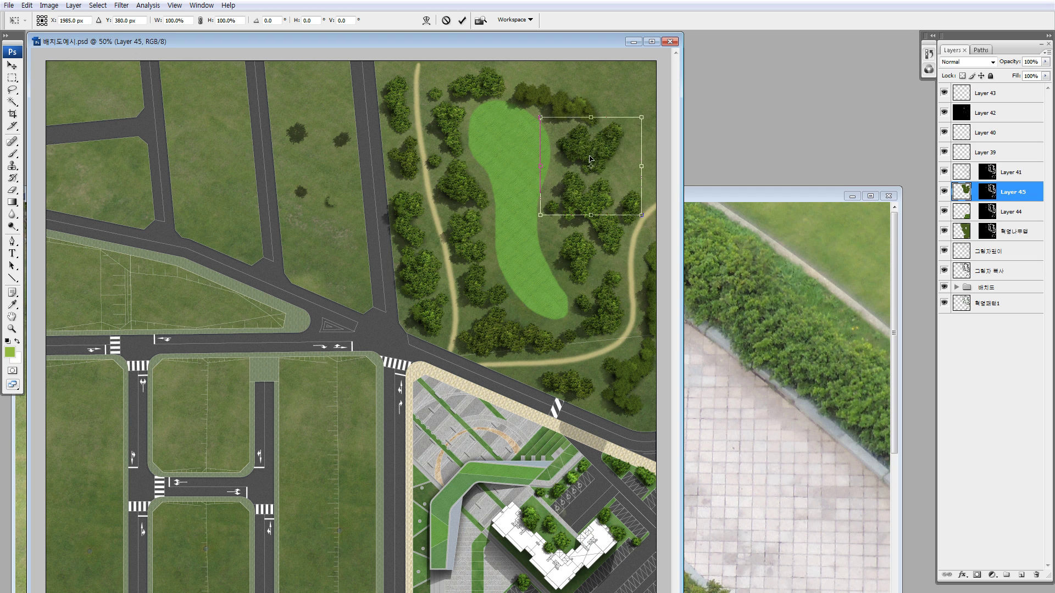
key(Return)
key(ctrl+d)
key(l)
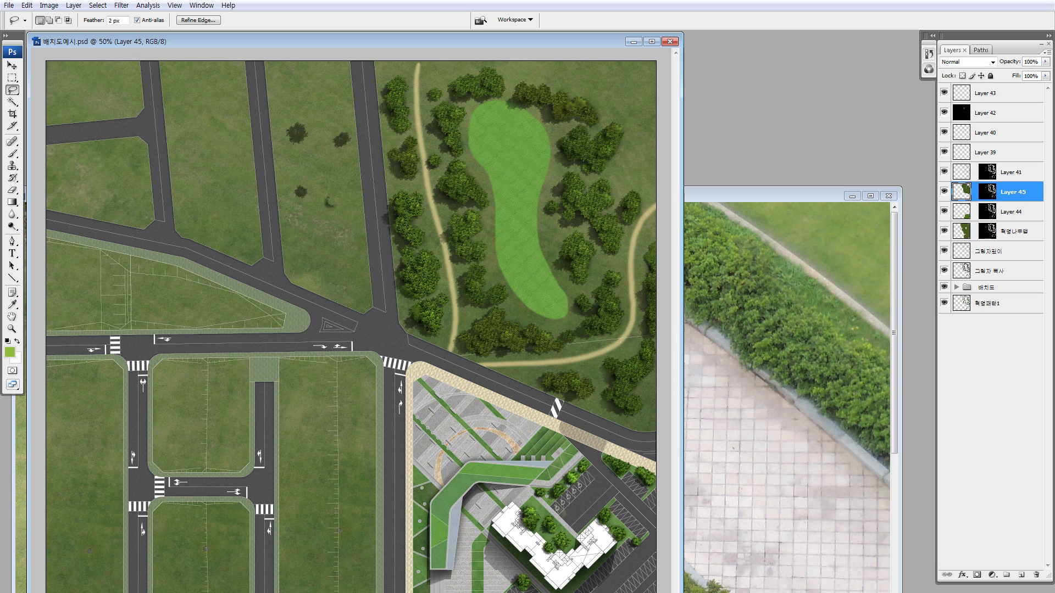
click(560, 262)
Step: Close the photo DSCN0800.JPG without saving its changes
drag(768, 195, 760, 149)
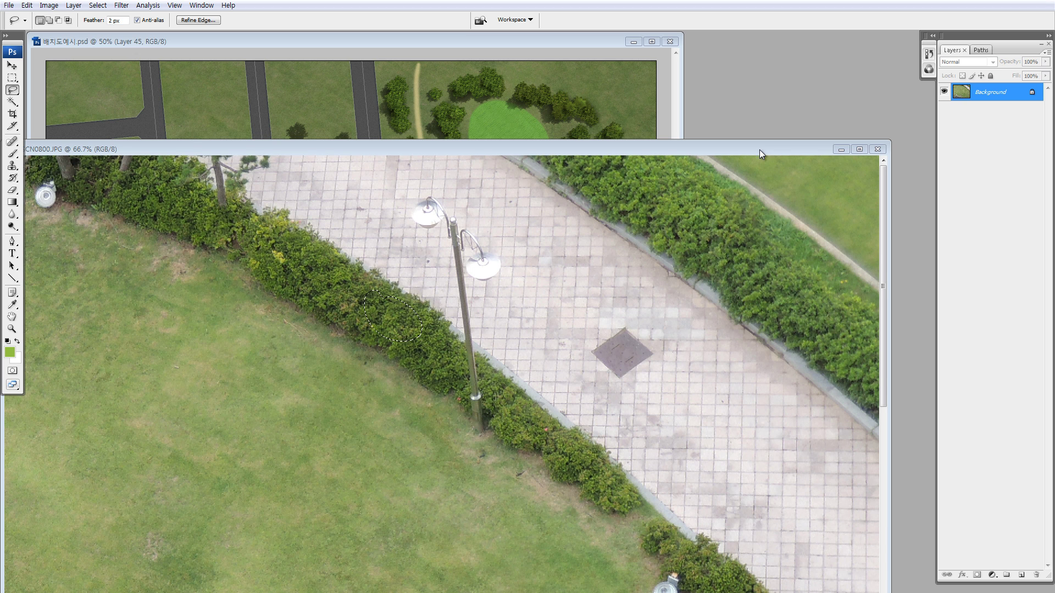
click(878, 149)
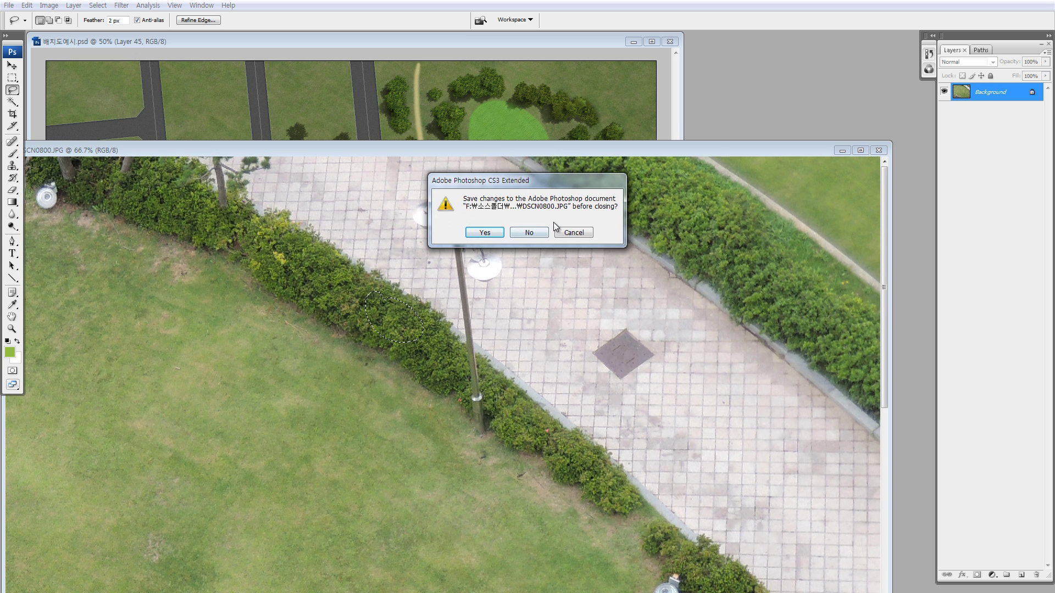
click(536, 231)
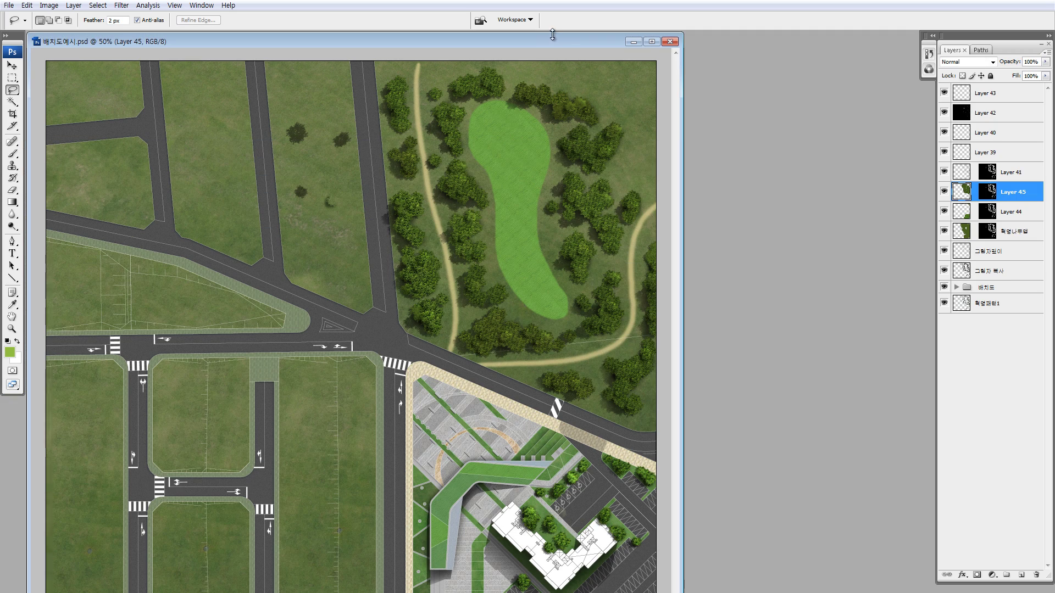
Step: Switch to Chrome to view the Google image results for top-view trees
drag(552, 34, 552, 55)
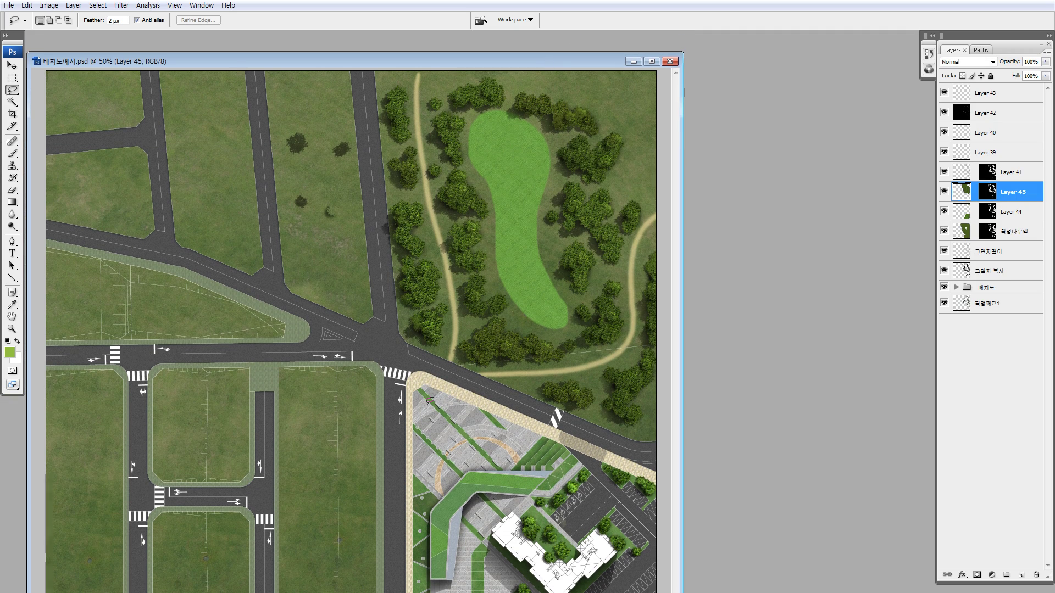
key(alt+Tab)
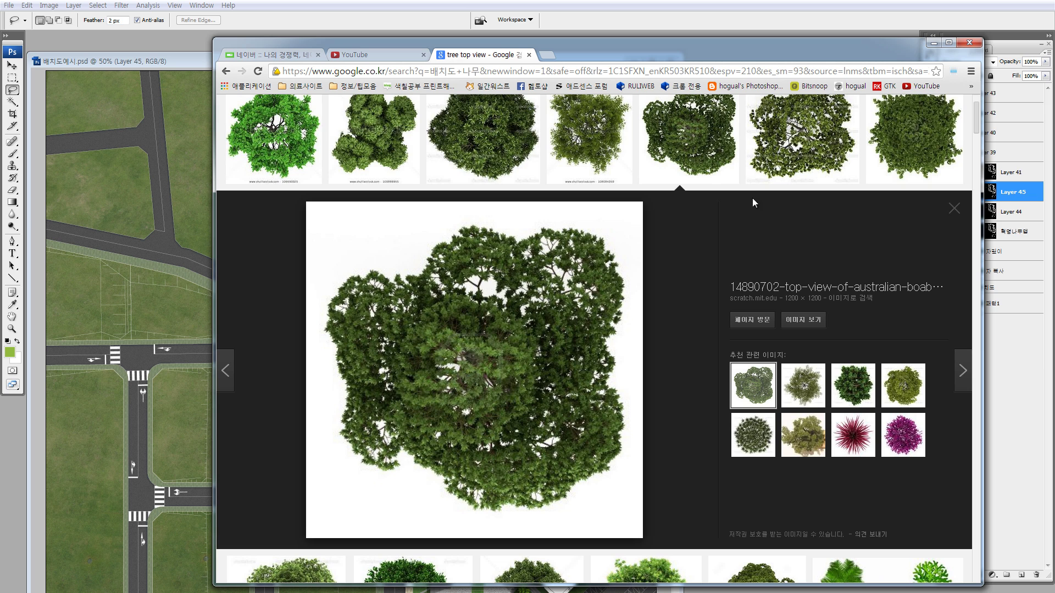
Step: Examine the Google image results for "tree top view" as possible foliage sources
scroll(982, 108, up, 2)
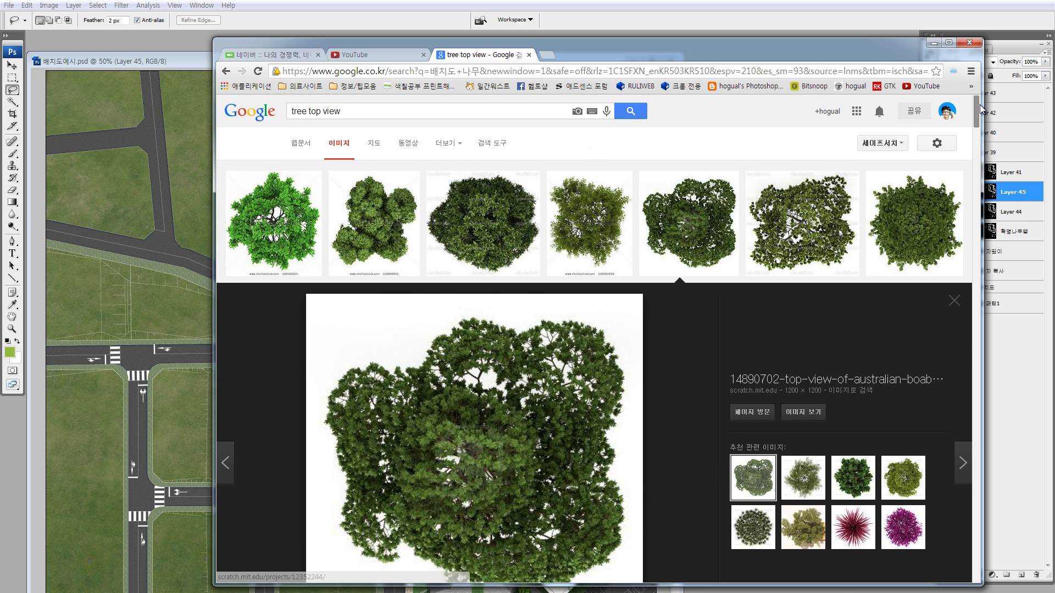
drag(306, 111, 289, 111)
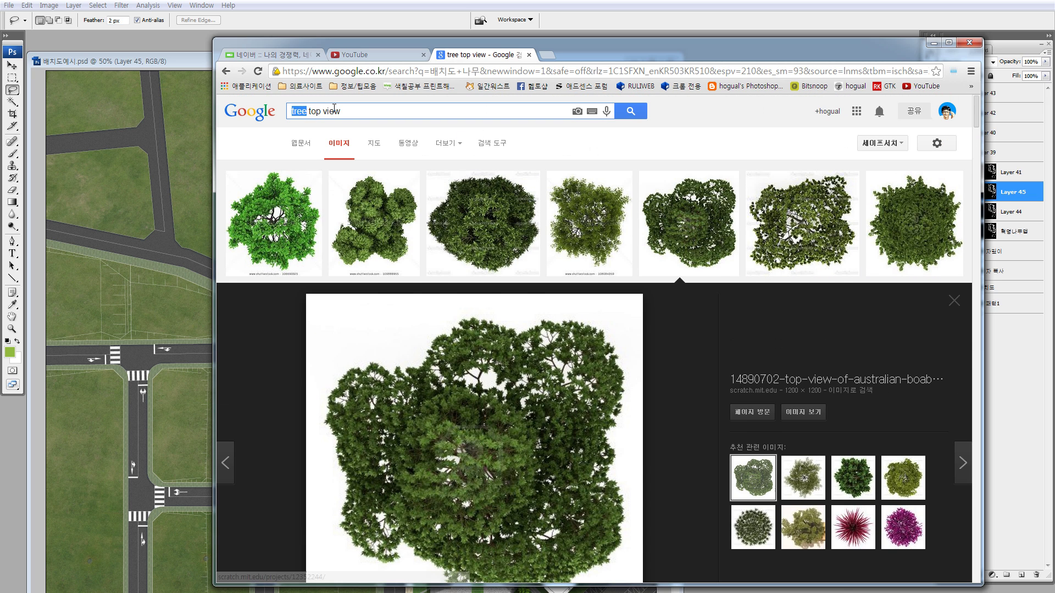
triple_click(334, 108)
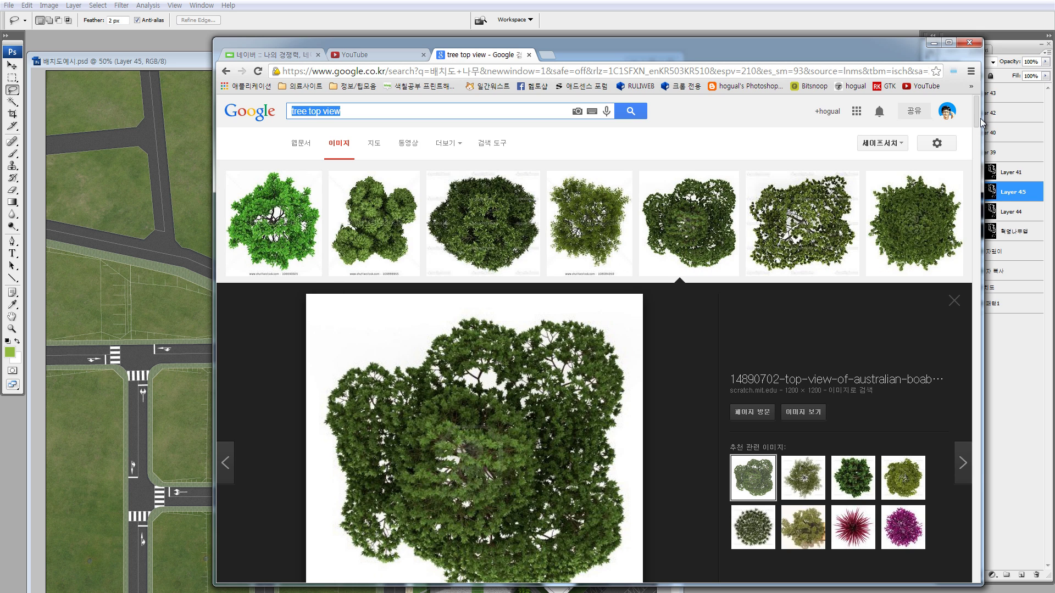
scroll(981, 120, down, 5)
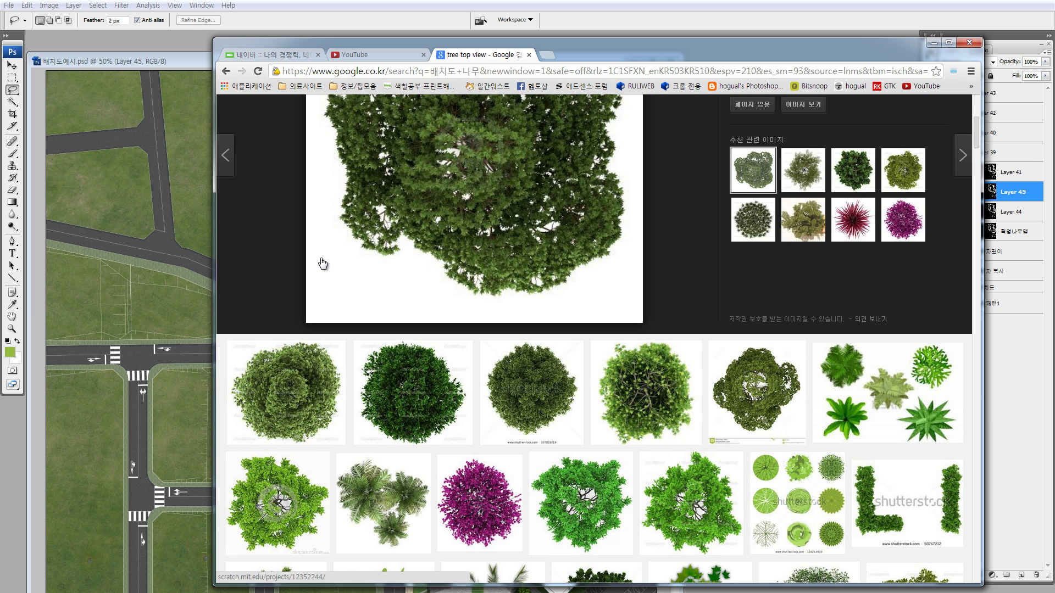
Step: Switch to Photoshop and compare the site plan with Layer 45 hidden and shown
click(204, 350)
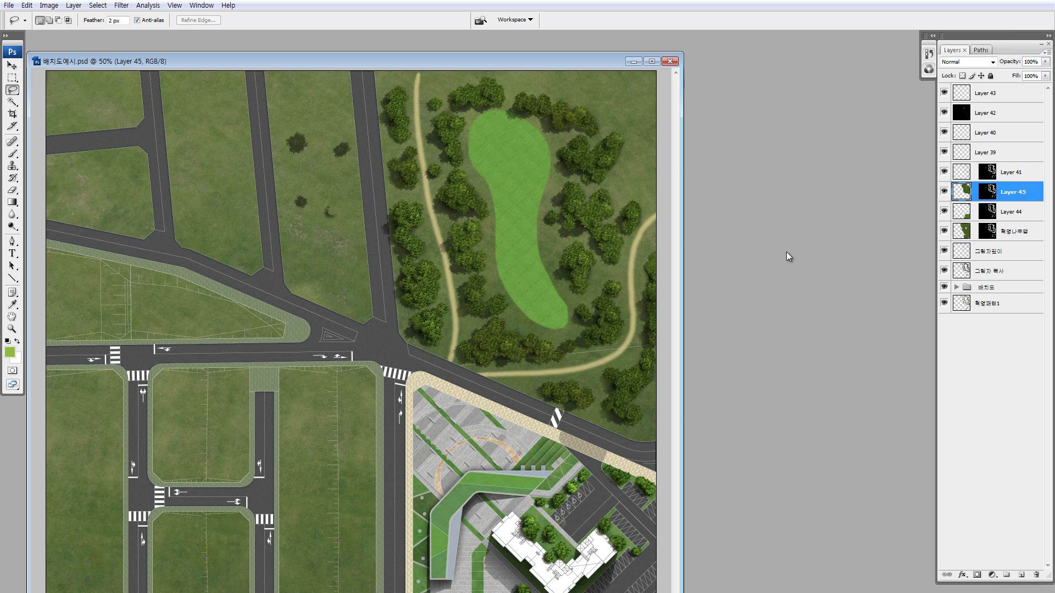
click(945, 192)
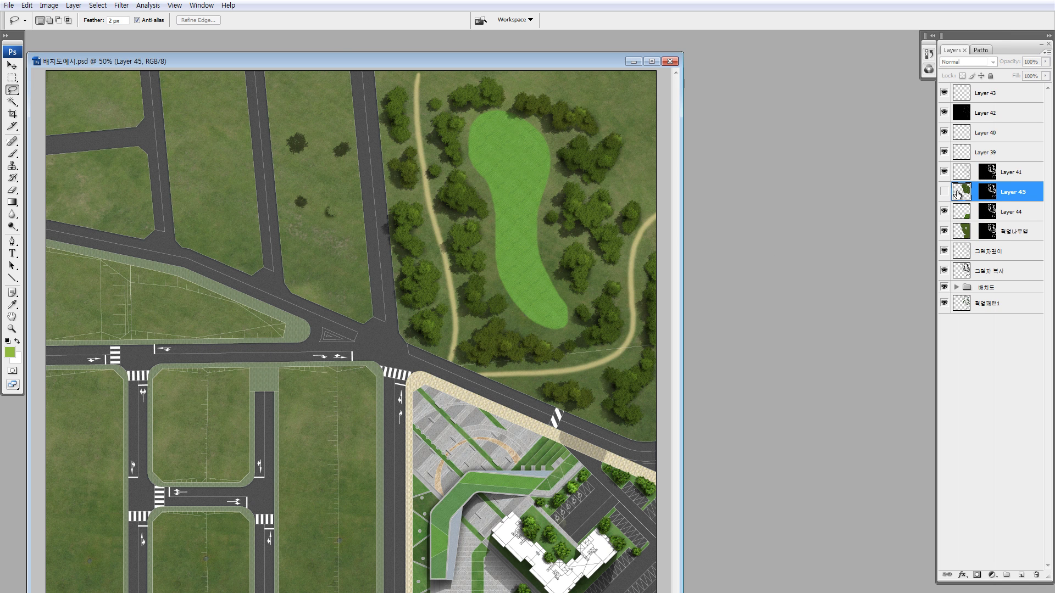
click(949, 192)
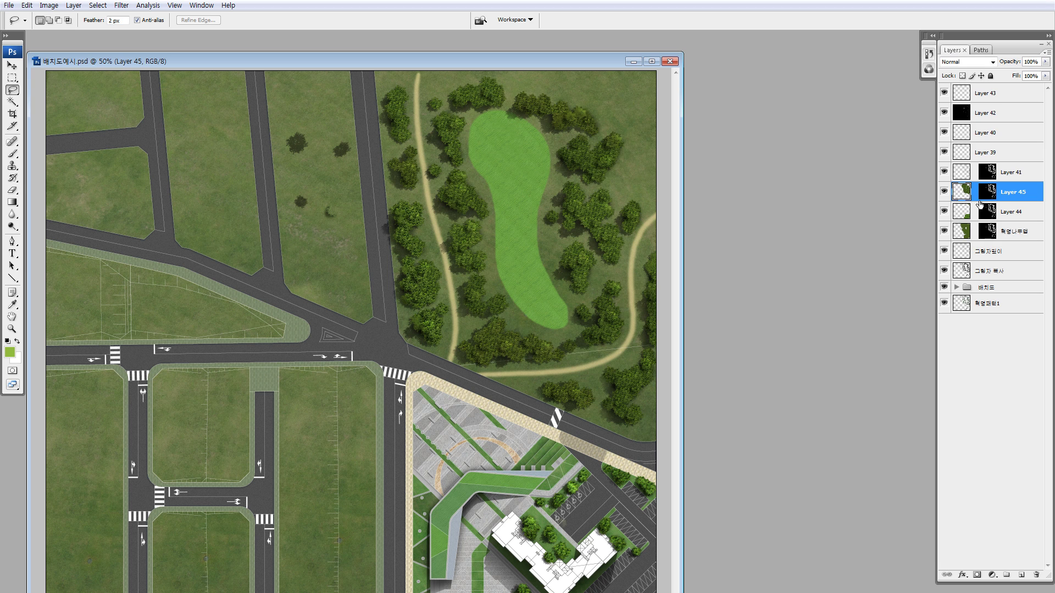
Step: Apply Layer 45's existing mask permanently to its foliage, and give the layer a new mask inverted to black
drag(989, 192, 1036, 575)
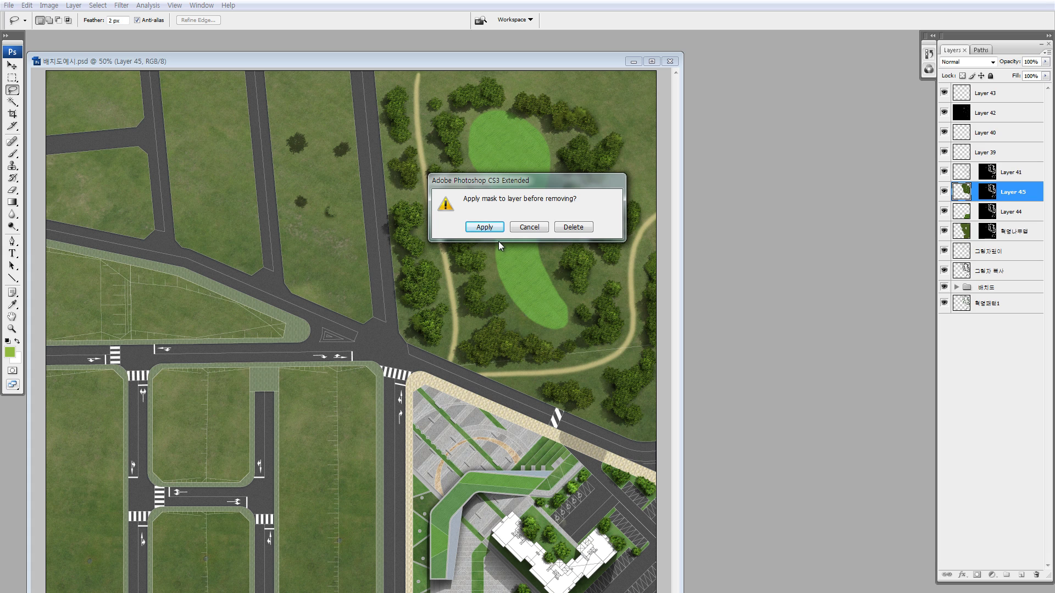
click(492, 228)
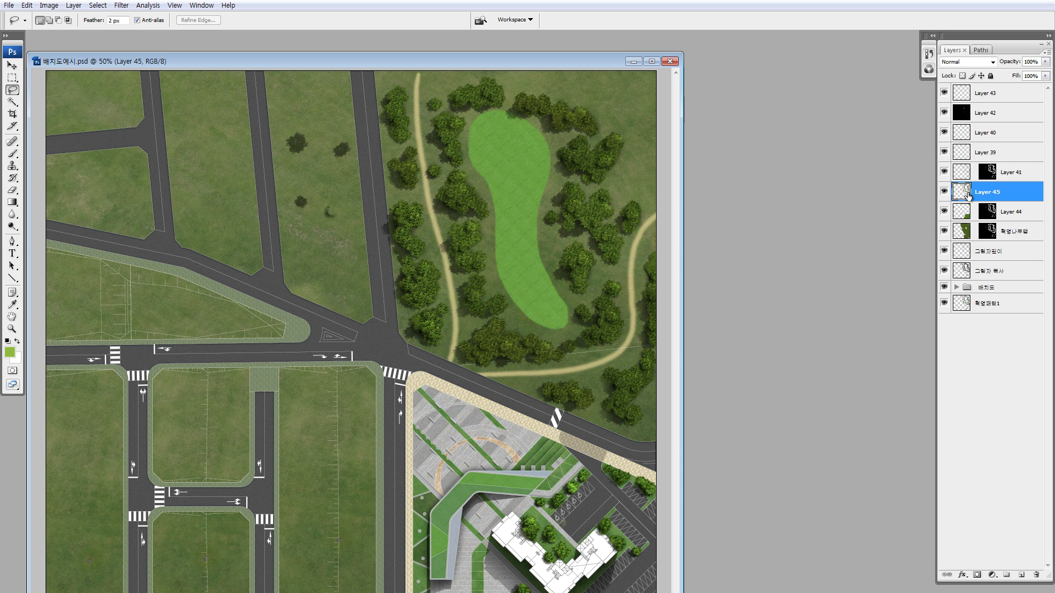
click(977, 575)
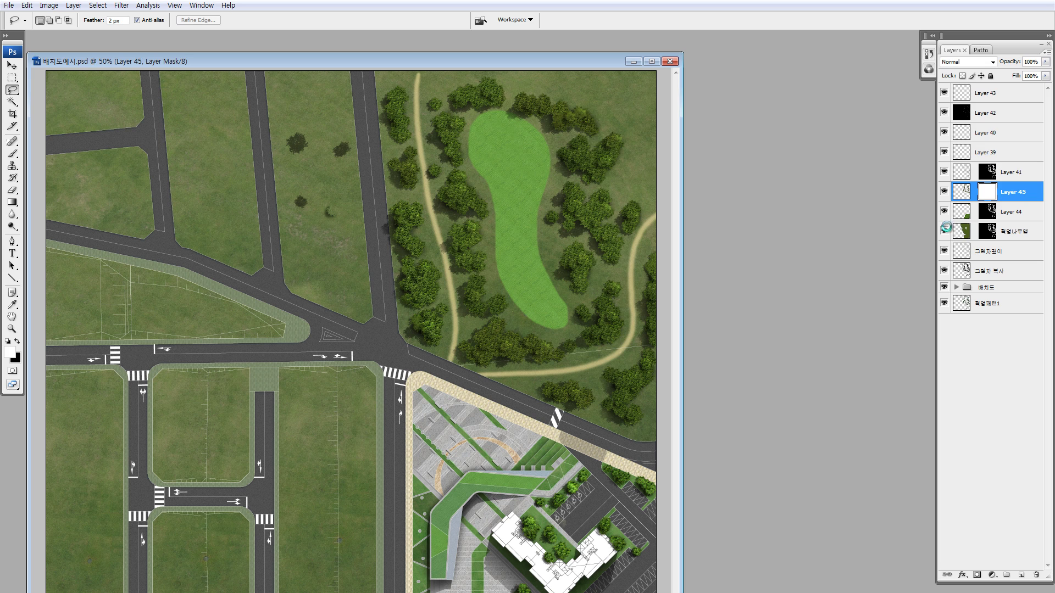
key(ctrl+i)
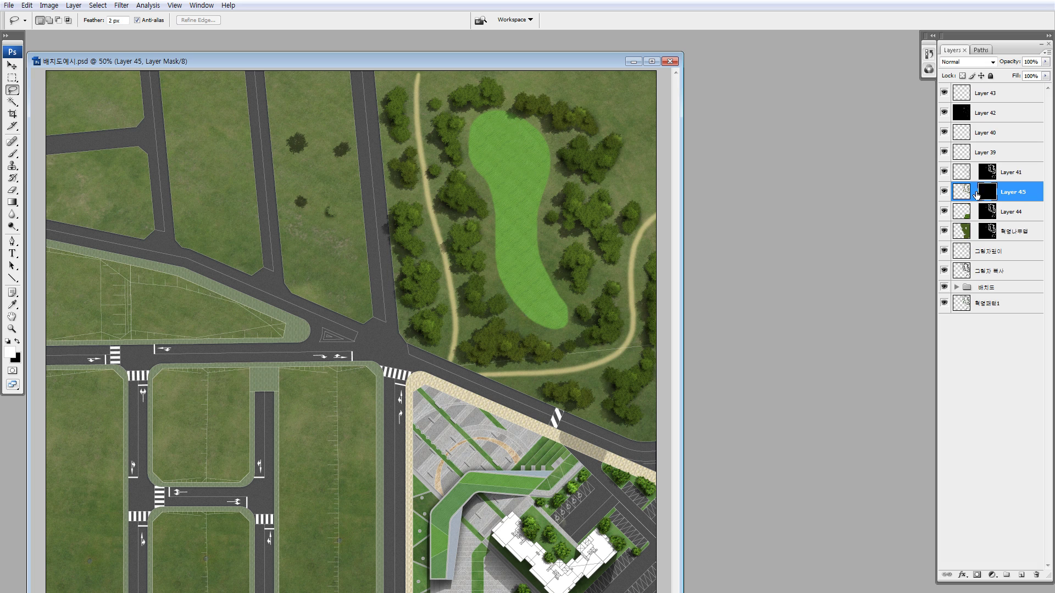
Step: Paint white on Layer 45's mask with a size 60 brush at 100% opacity to reveal foliage on several park tree clusters
key(b)
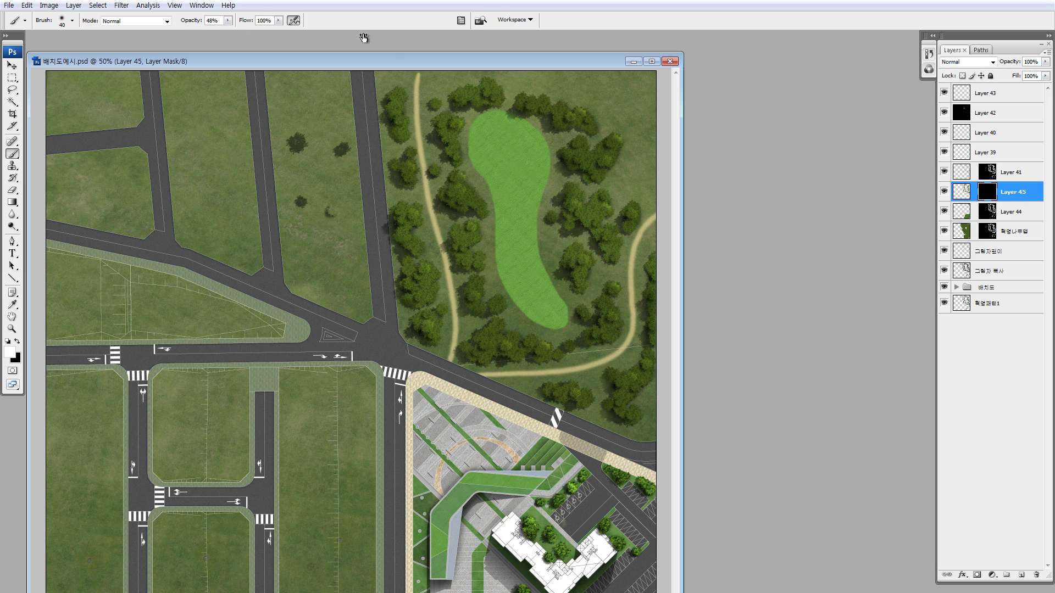
key(0)
key(bracketright)
key(bracketright)
key(bracketright)
key(ctrl+i)
mouse_move(564, 162)
mouse_down()
mouse_move(566, 147)
mouse_move(576, 166)
mouse_move(618, 137)
mouse_move(623, 152)
mouse_up()
drag(568, 258, 567, 280)
mouse_move(446, 303)
mouse_down()
mouse_move(411, 328)
mouse_move(422, 336)
mouse_move(447, 323)
mouse_up()
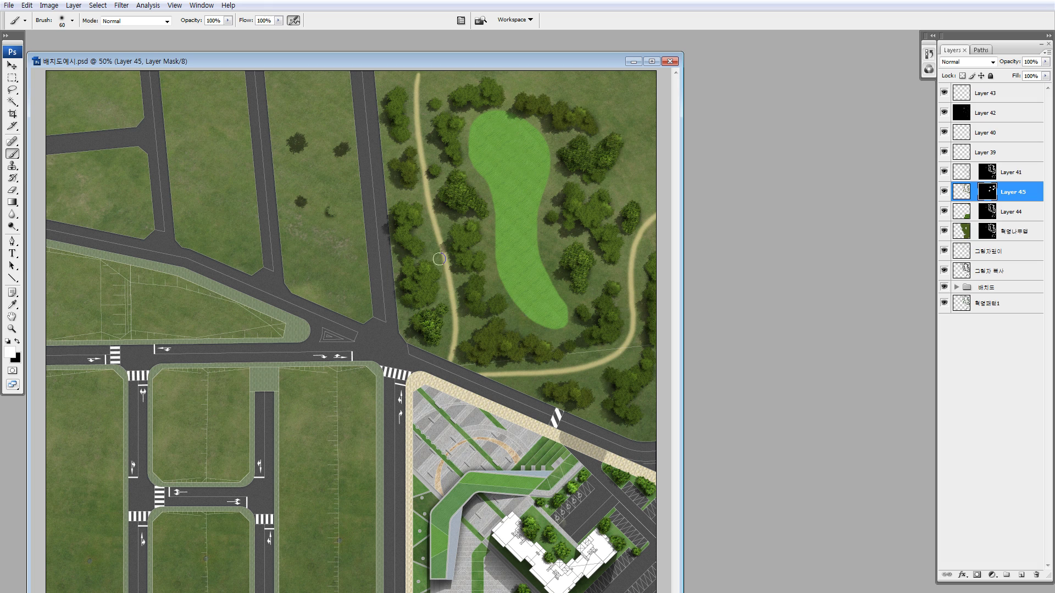
drag(426, 217, 397, 220)
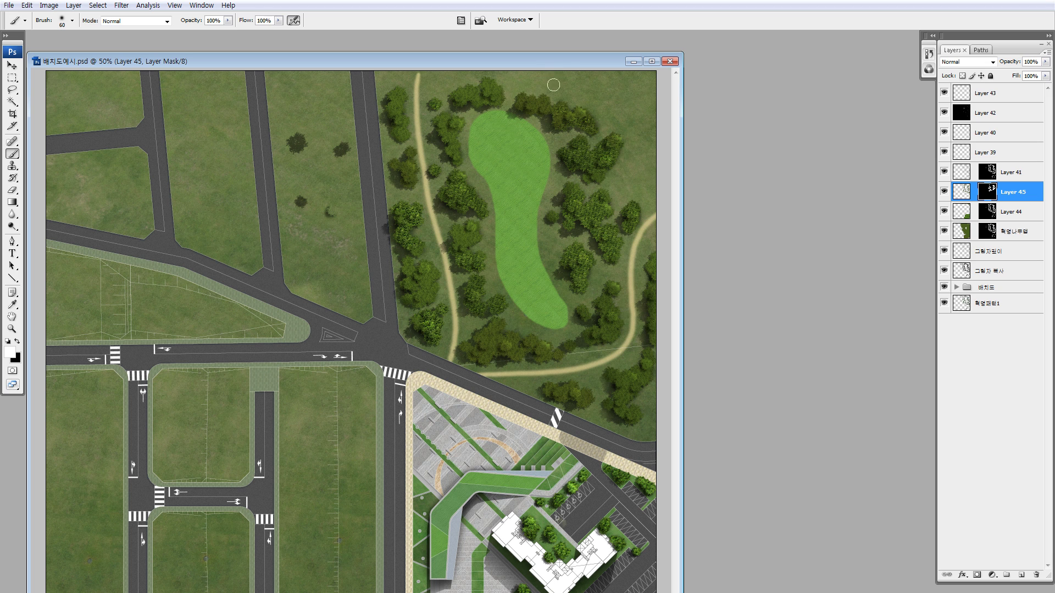
Step: Reposition the document window and review the masks of Layers 41, 45, 44 and the tree layer beneath, ending on Layer 41's mask
drag(575, 58, 590, 44)
click(986, 175)
click(988, 193)
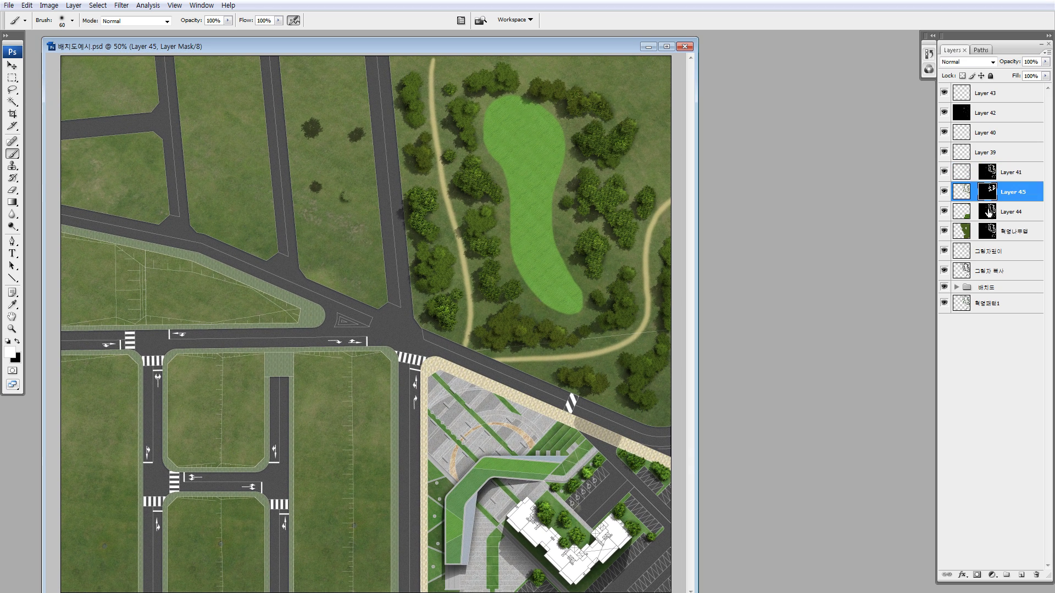
click(988, 216)
click(989, 233)
click(988, 212)
click(989, 190)
click(988, 173)
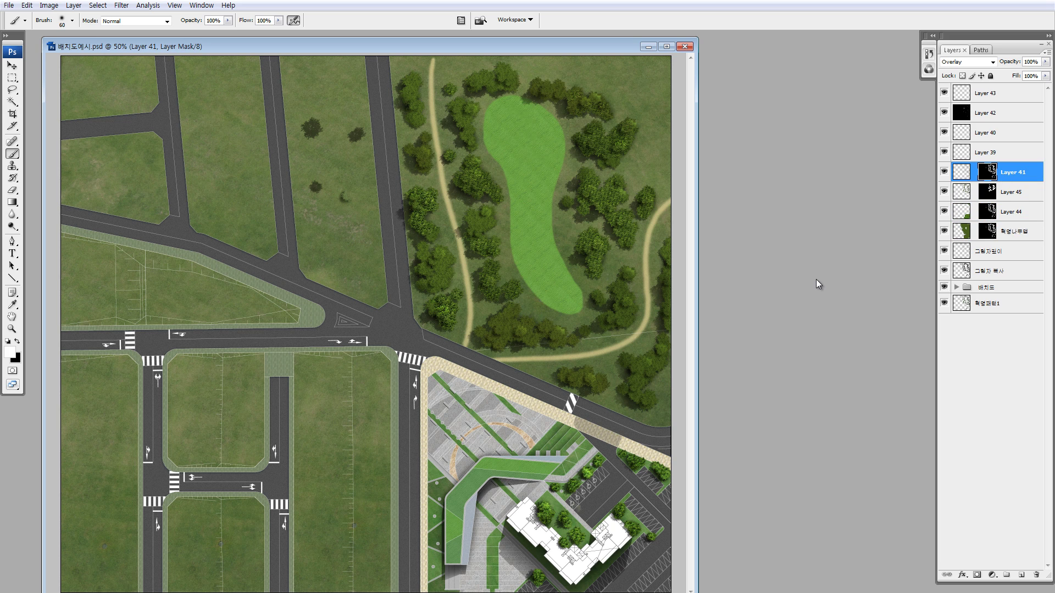